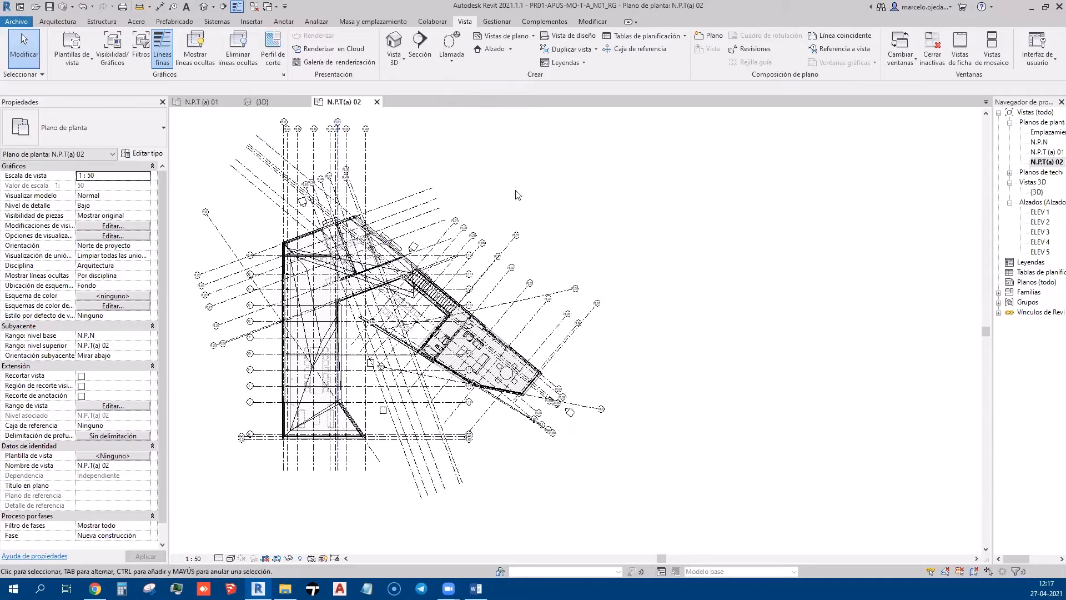
Start linking a Revit model, cancel it, then select and clear a roof in the plan
middle_drag(645, 416, 679, 420)
click(249, 24)
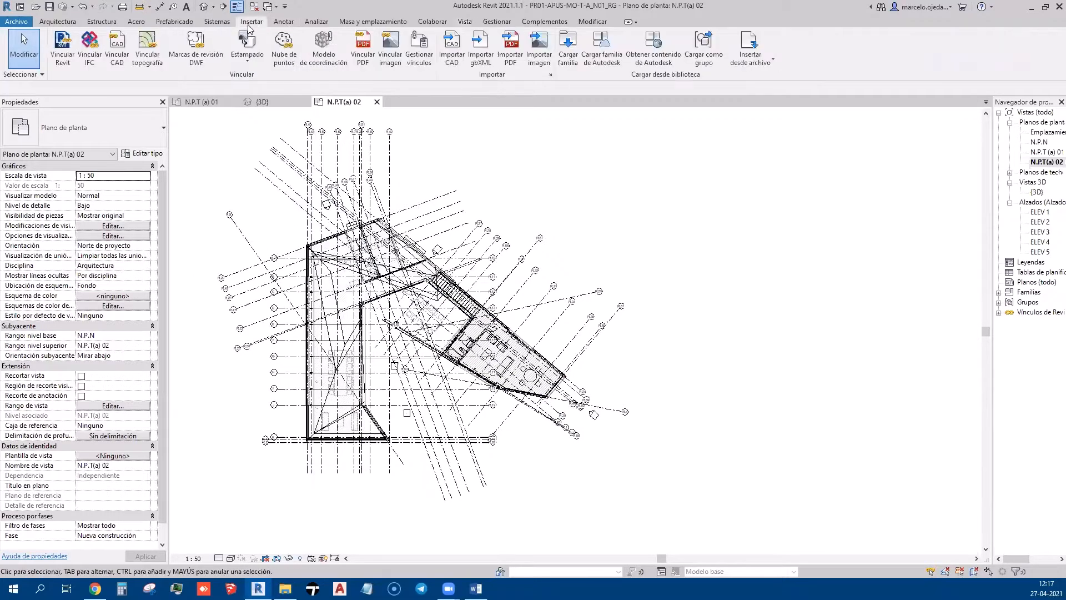
click(70, 63)
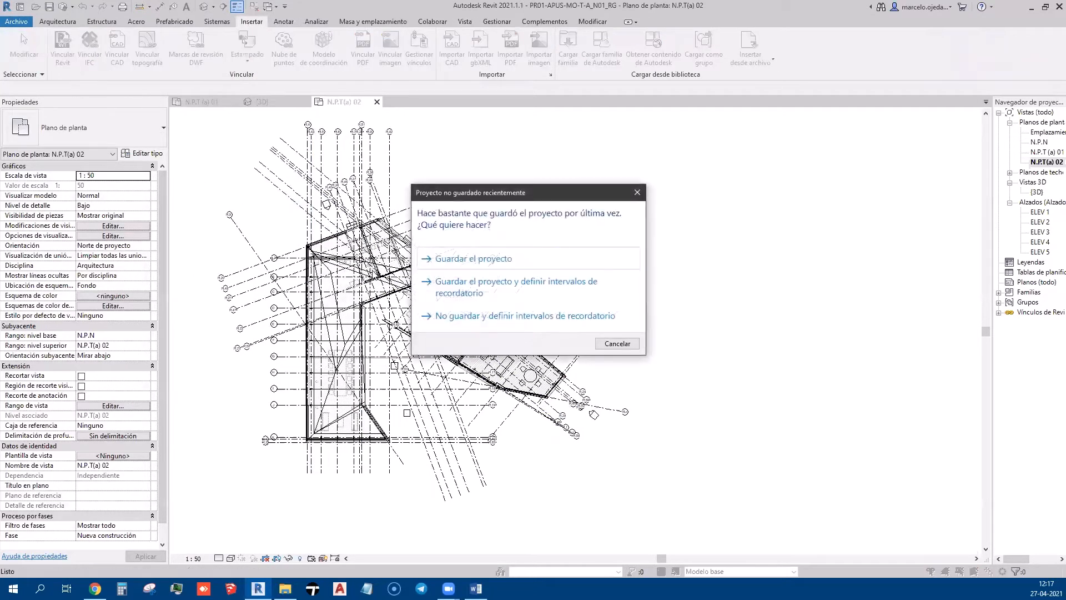
click(636, 192)
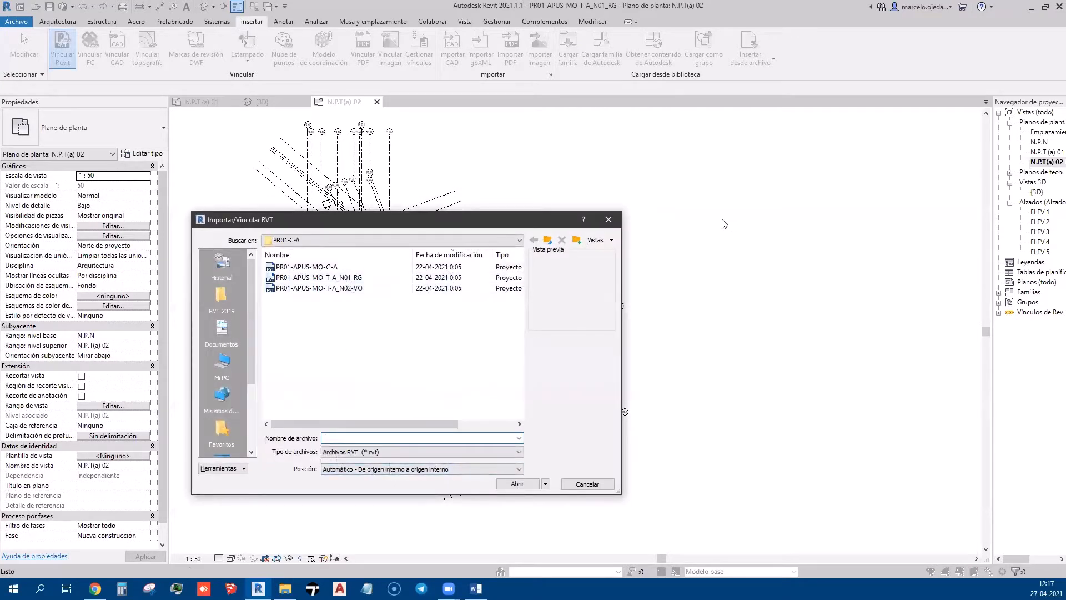
click(619, 220)
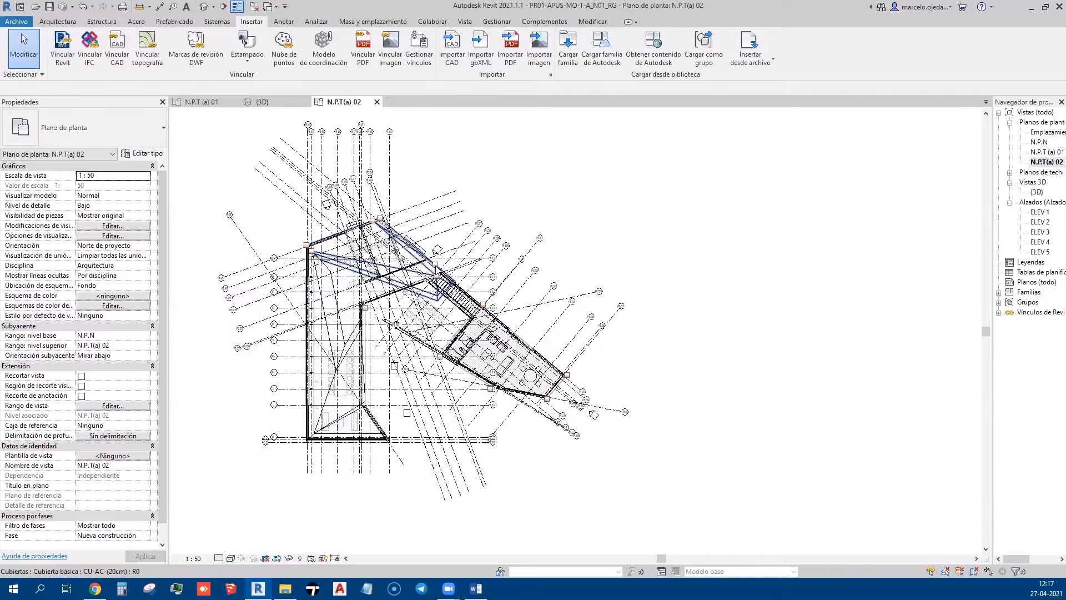
click(436, 265)
click(566, 196)
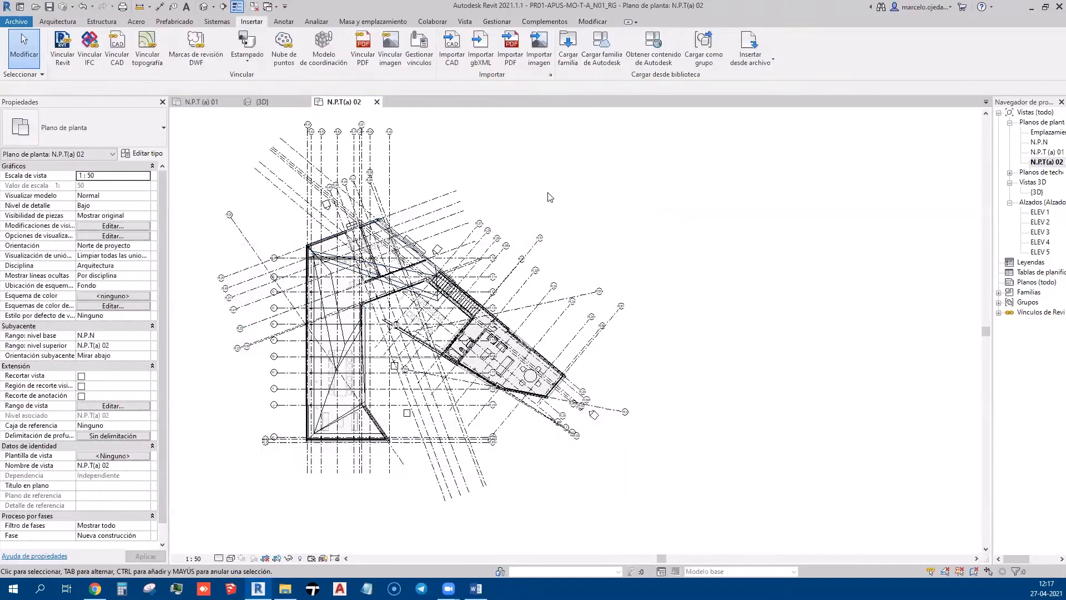
middle_drag(655, 198, 702, 200)
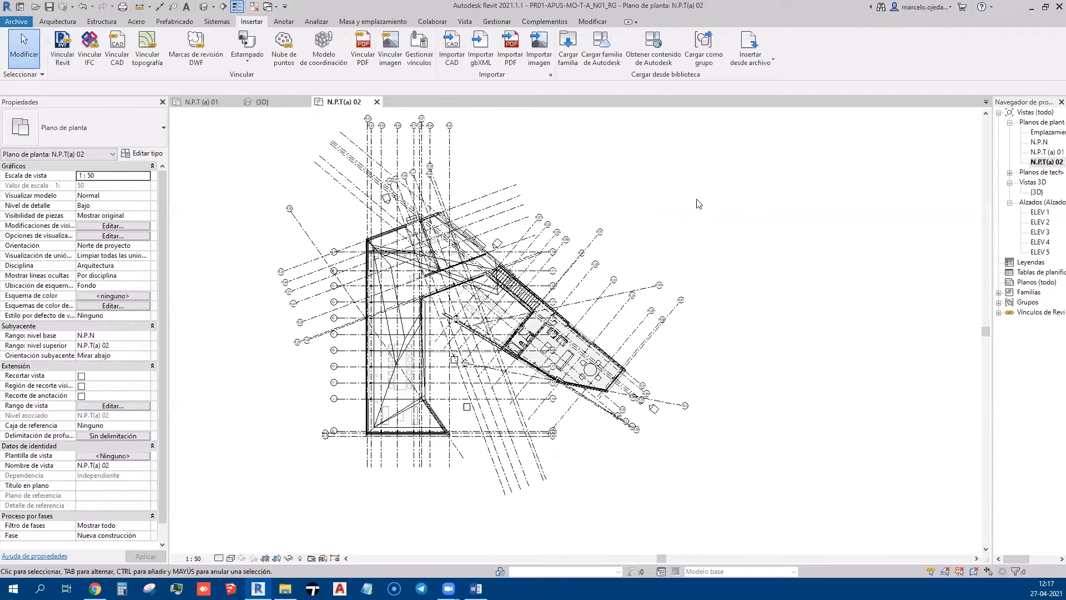
Open the default 3D view and orbit, pan and zoom around the house
click(209, 9)
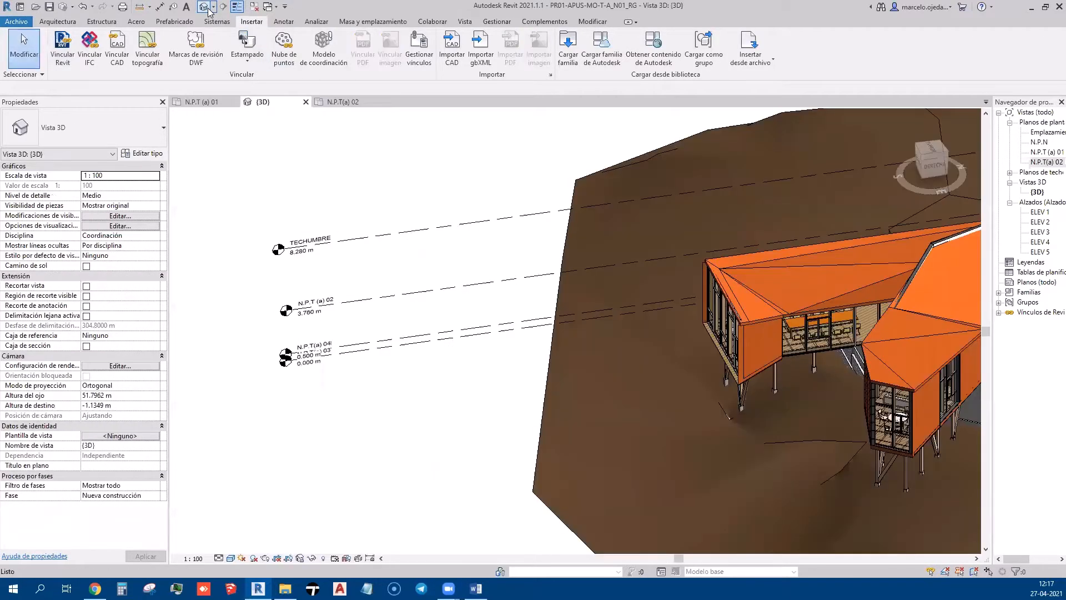
scroll(556, 284, down, 5)
scroll(557, 284, up, 3)
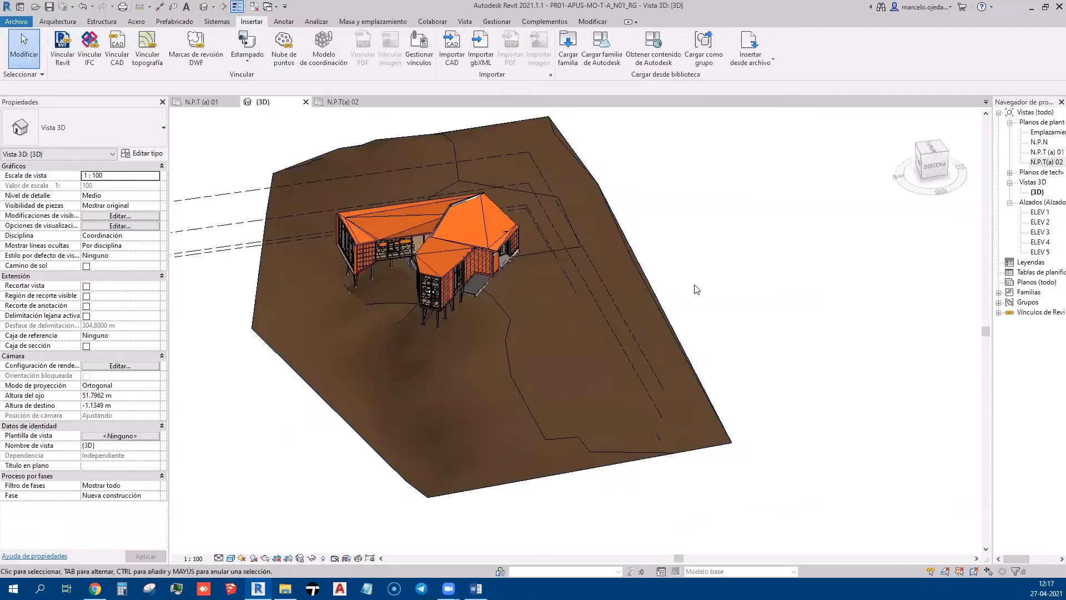
middle_drag(696, 285, 845, 329)
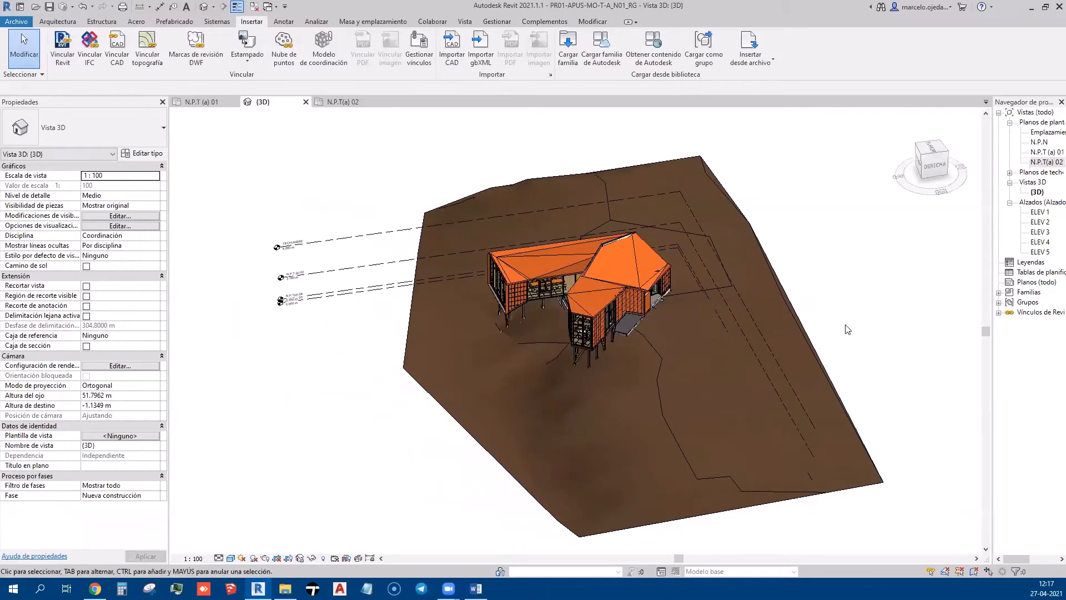
scroll(643, 339, up, 6)
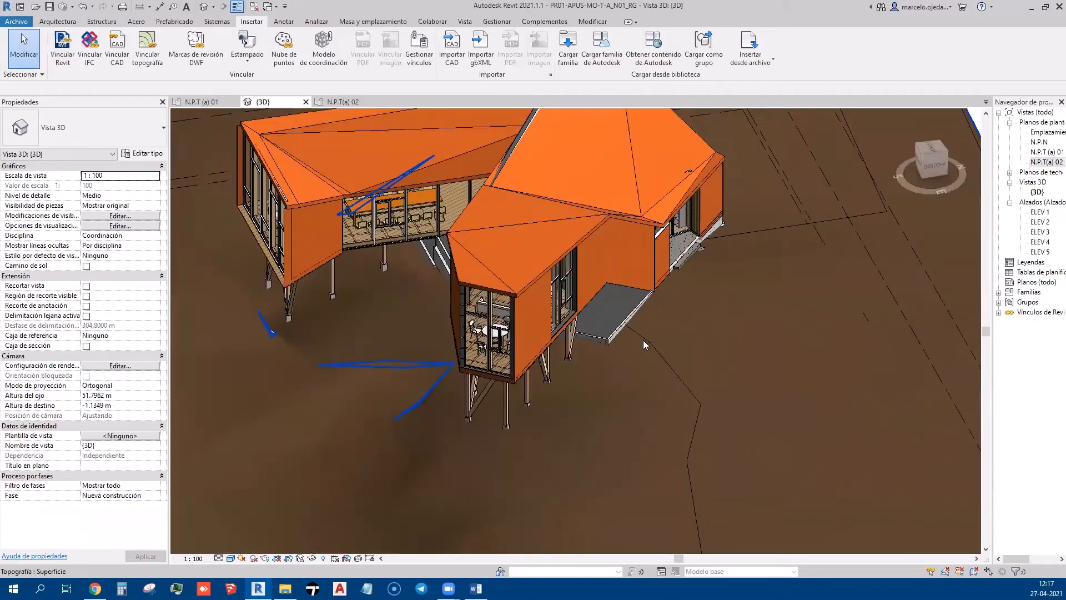
shift+middle_drag(245, 394, 578, 393)
scroll(579, 393, down, 3)
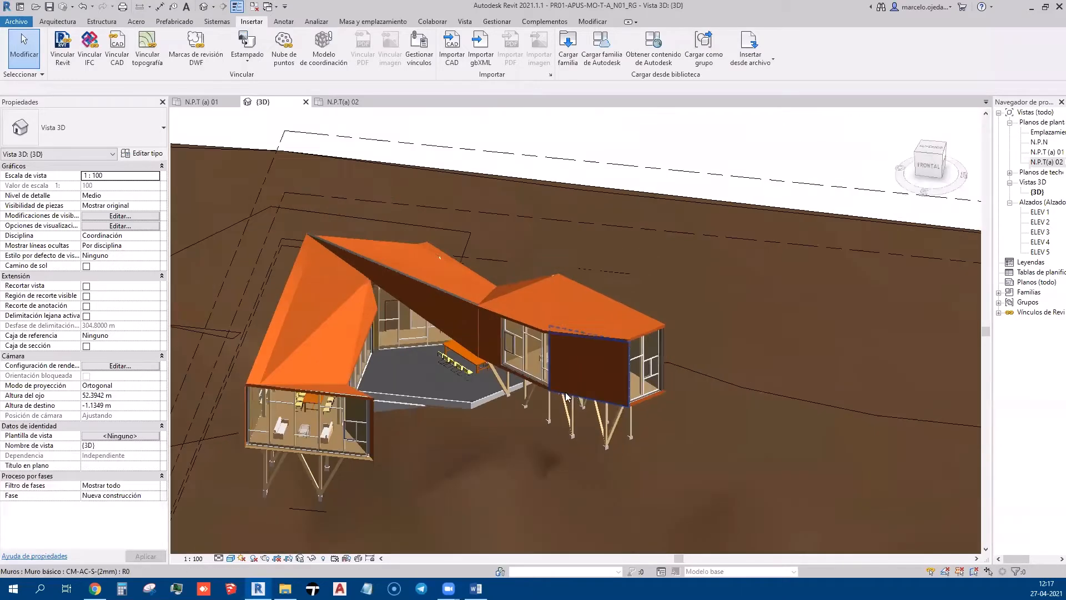
scroll(437, 368, up, 2)
middle_drag(437, 368, 537, 271)
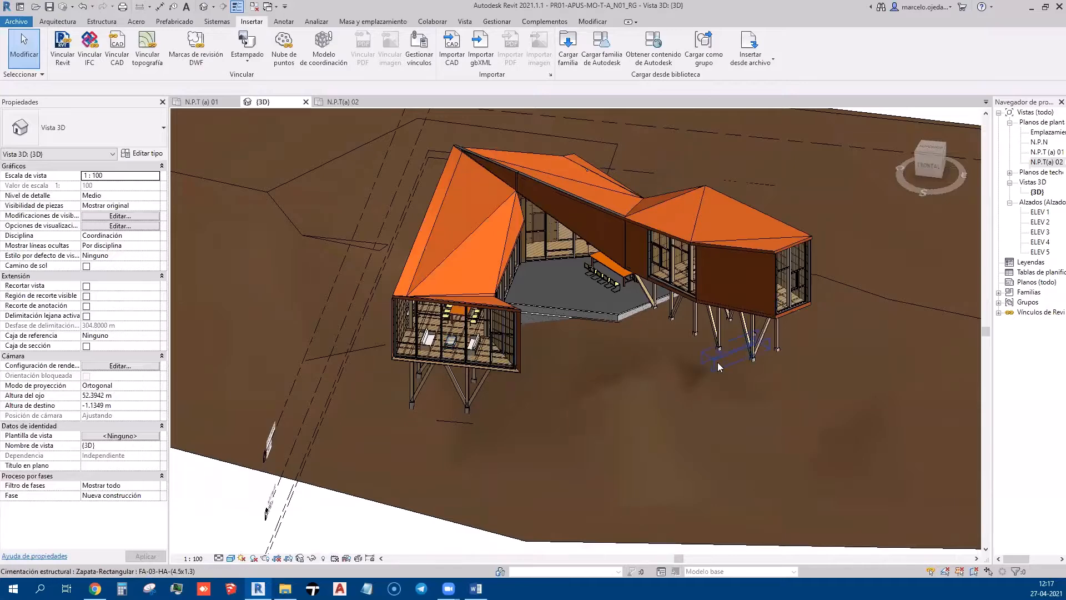
middle_drag(712, 353, 637, 391)
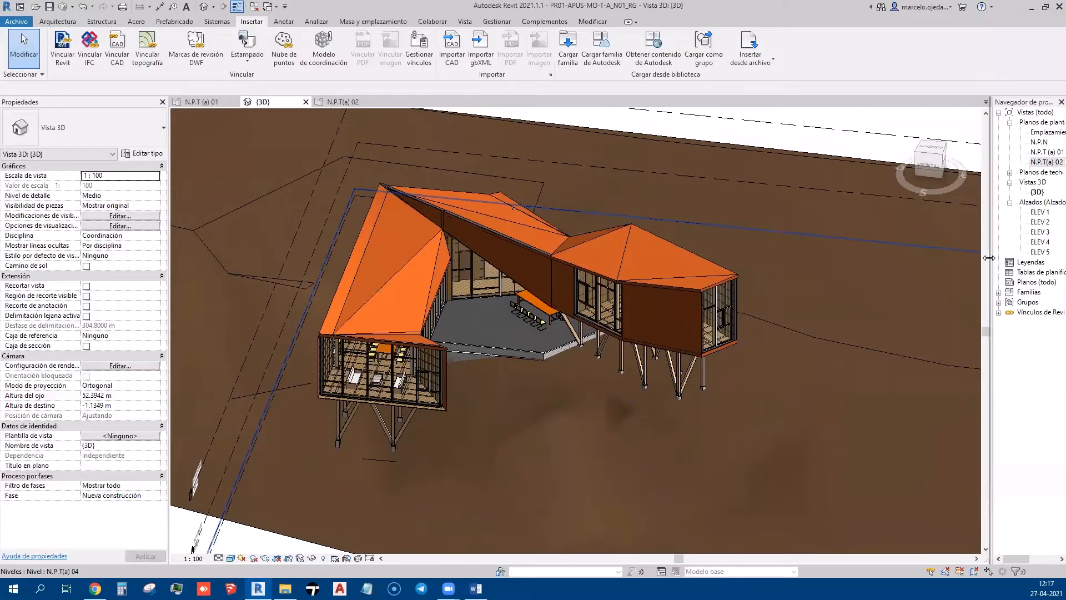
Widen the Project Browser, reframe the whole terrain in 3D, and open N.P.T (a) 01
drag(989, 258, 932, 260)
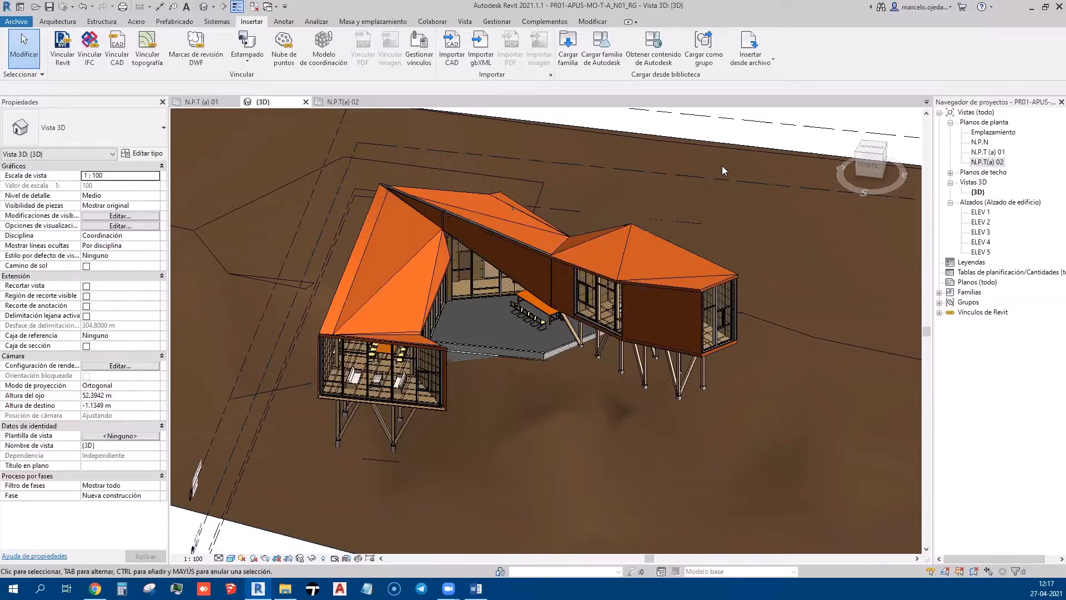
scroll(515, 262, down, 3)
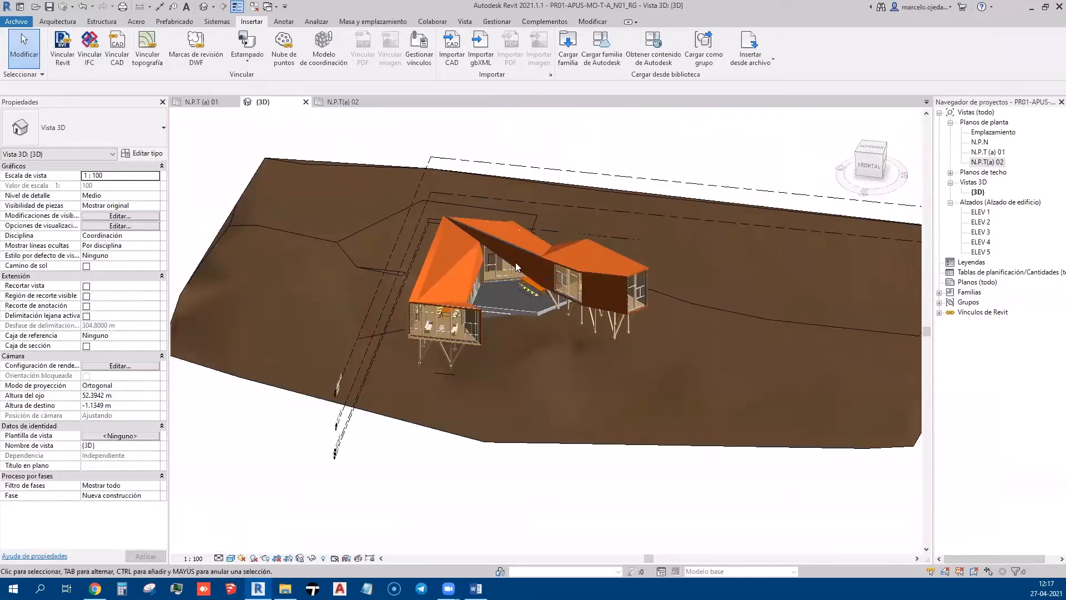
middle_drag(383, 423, 373, 406)
middle_drag(385, 320, 369, 369)
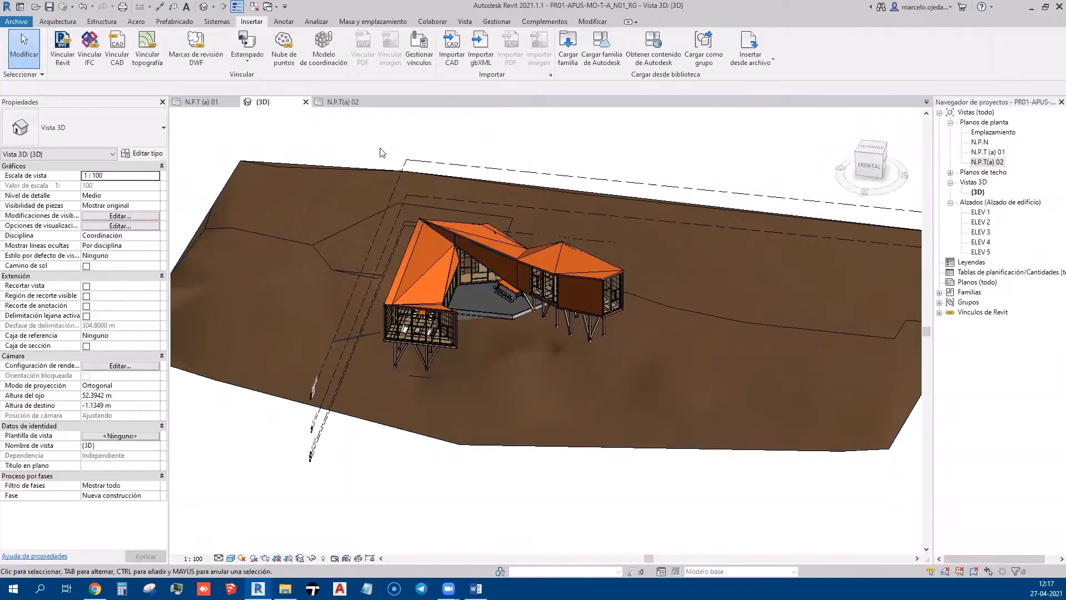
shift+middle_drag(413, 421, 294, 356)
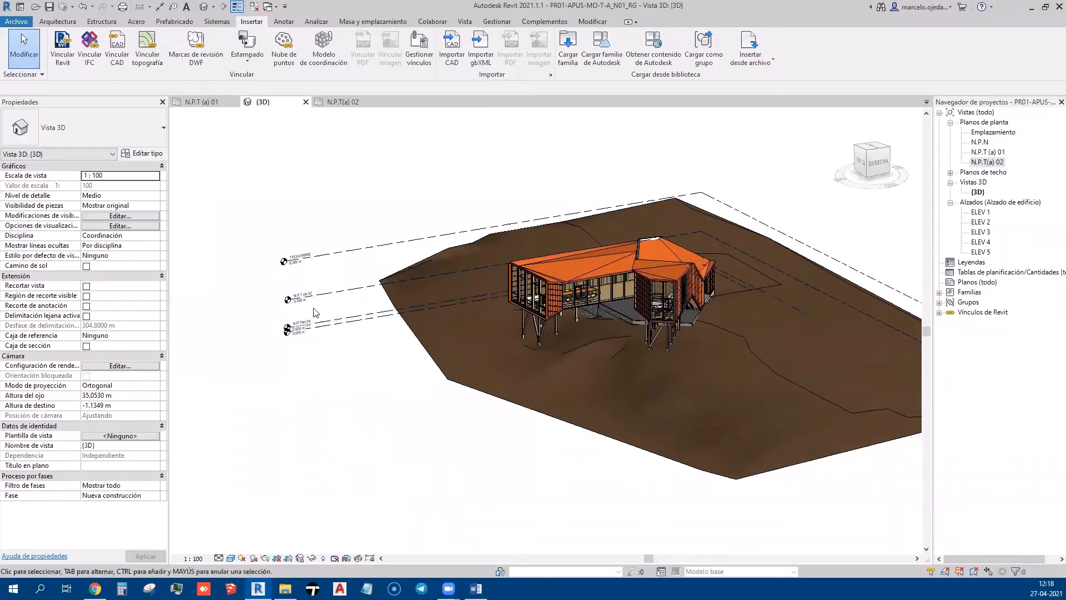
shift+middle_drag(314, 305, 380, 366)
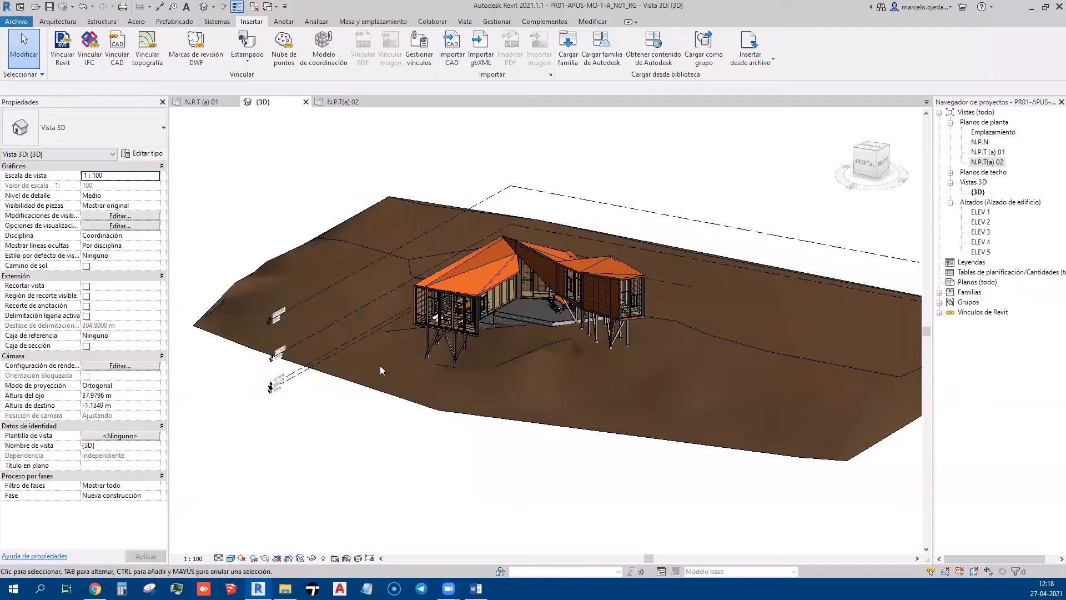
shift+middle_drag(374, 365, 427, 316)
double_click(983, 153)
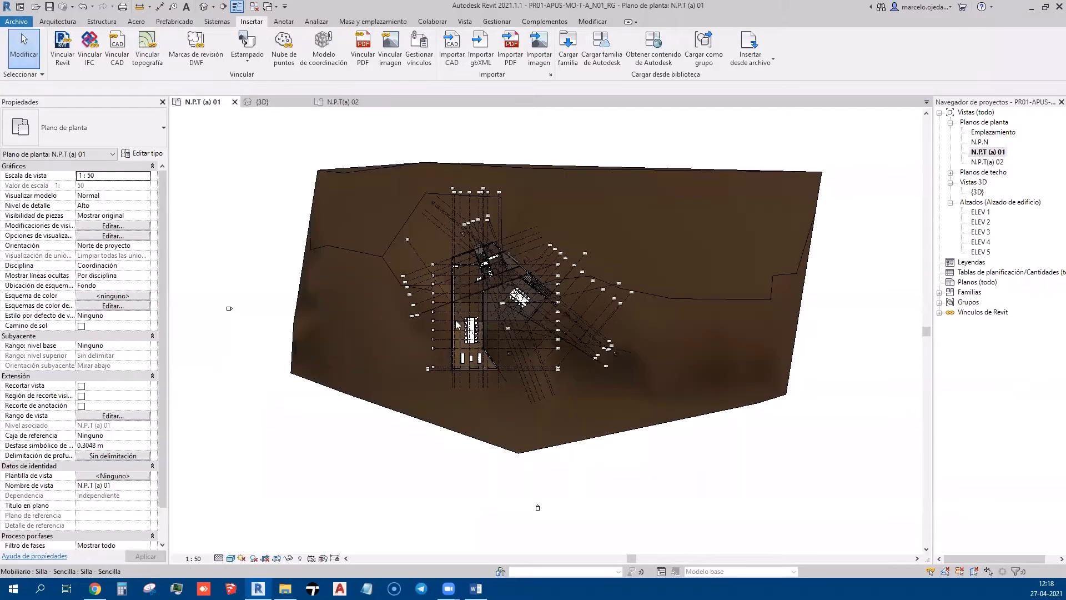
Switch the N.P.T (a) 01 plan's visual style to Hidden Line
scroll(456, 323, up, 5)
scroll(444, 323, down, 7)
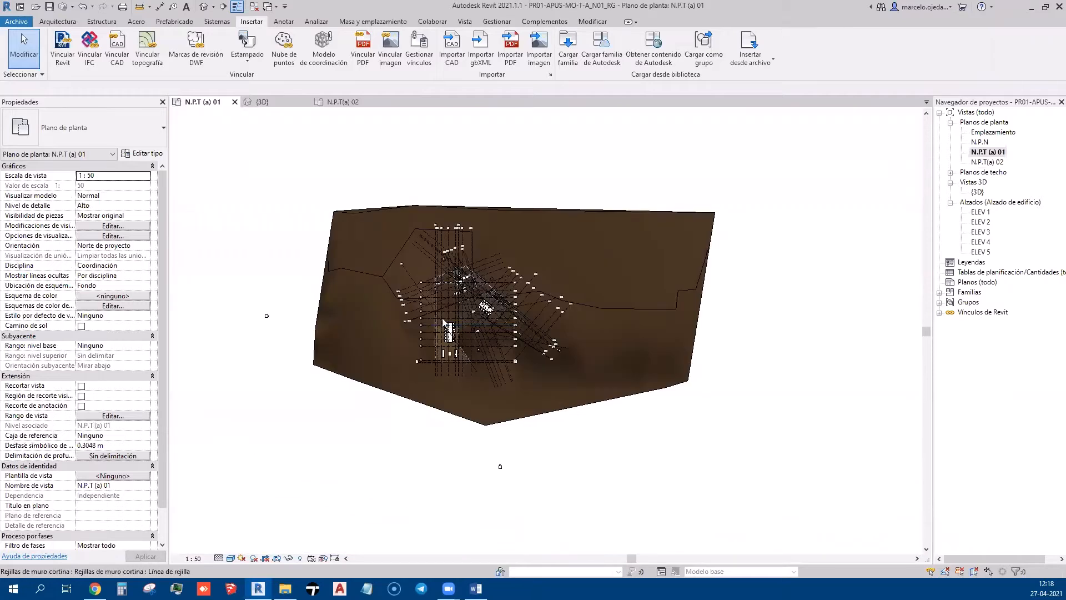
scroll(504, 235, up, 4)
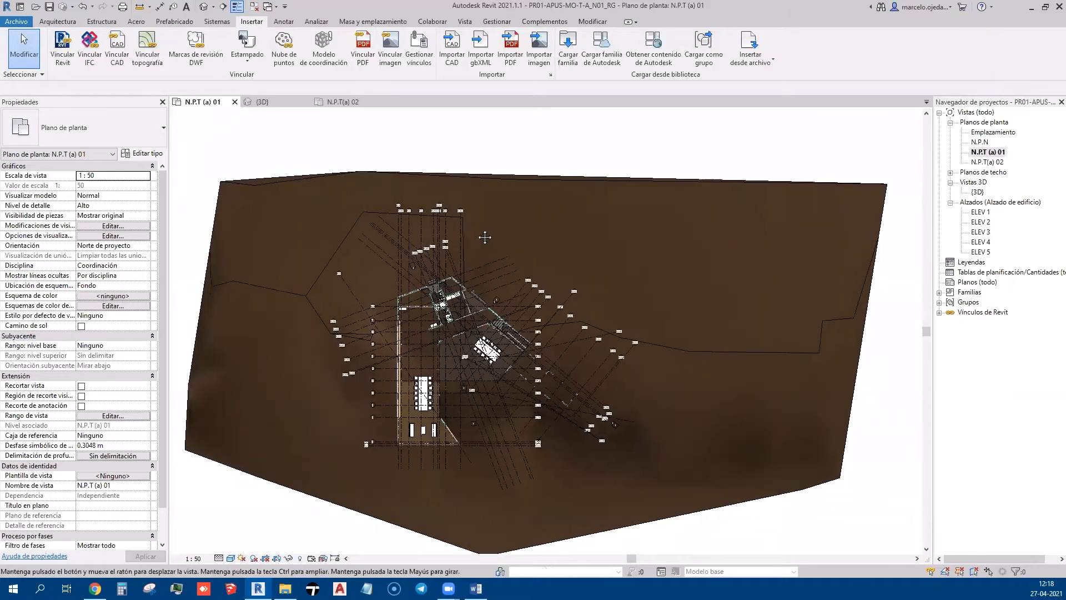
right_click(532, 156)
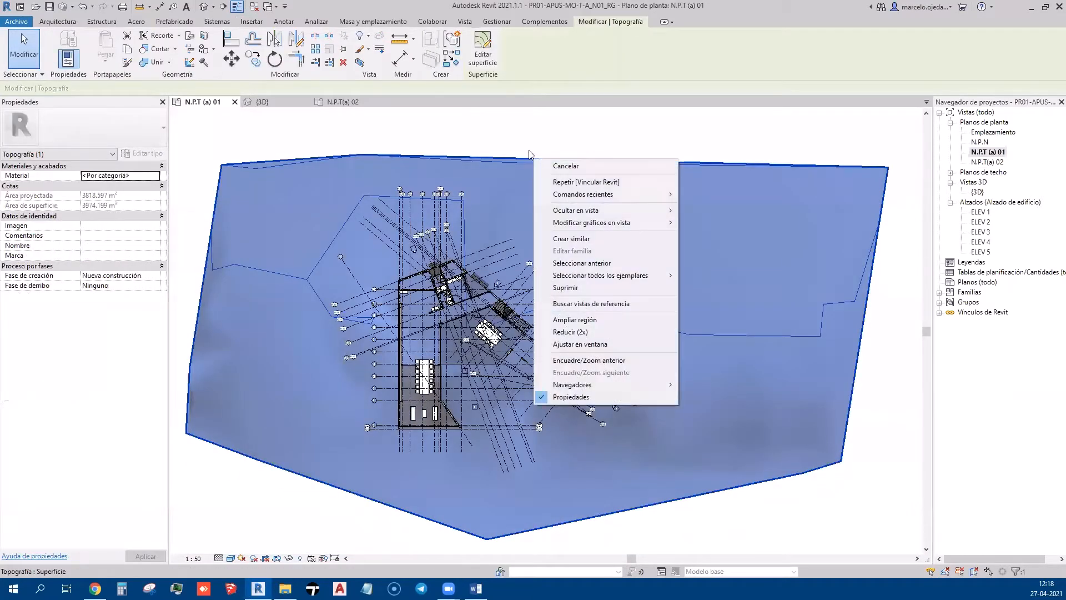
click(525, 146)
click(533, 132)
right_click(534, 174)
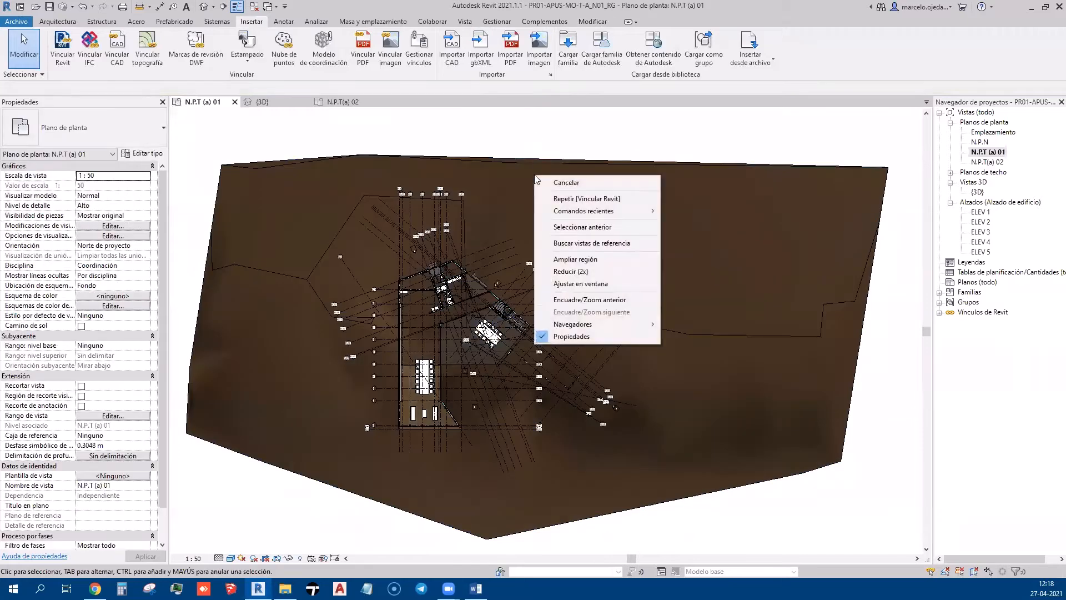
click(441, 234)
click(253, 558)
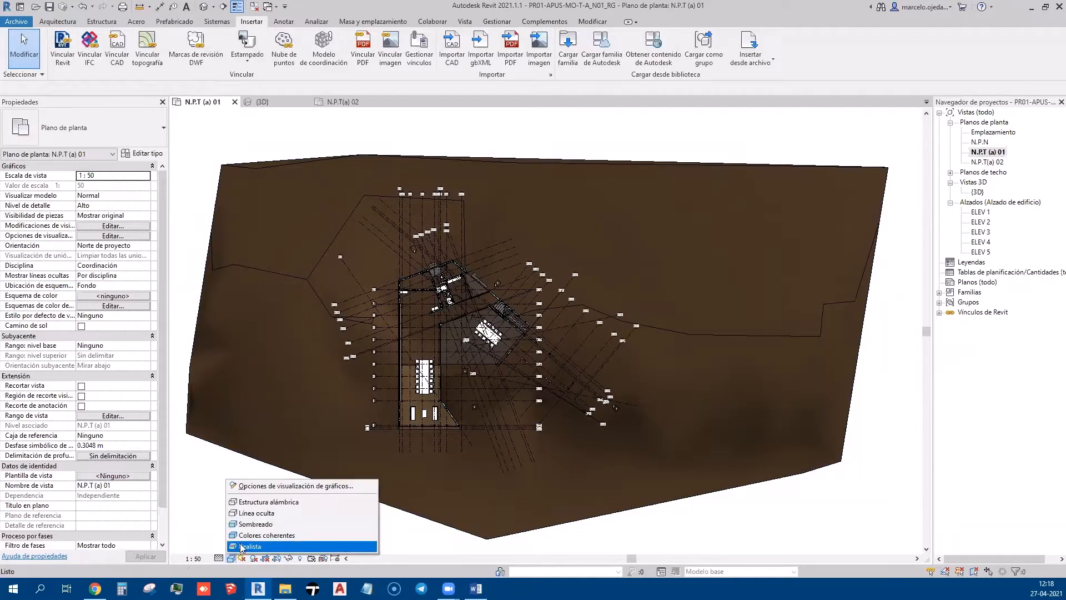
click(256, 514)
middle_drag(256, 519, 277, 462)
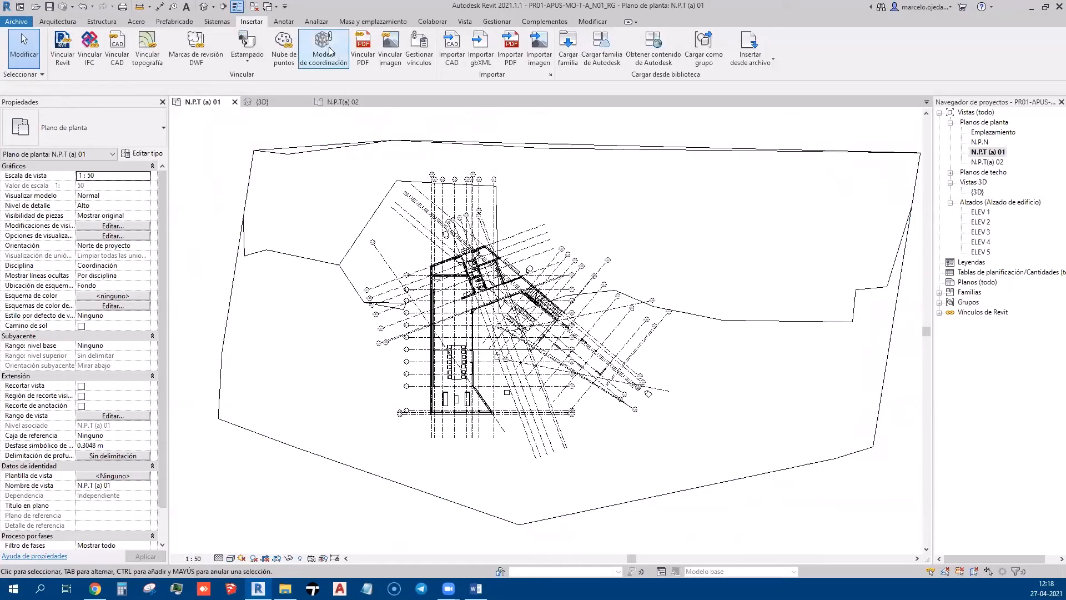
Enter Toposurface editing from the site tools and exit without changes
click(286, 23)
click(318, 22)
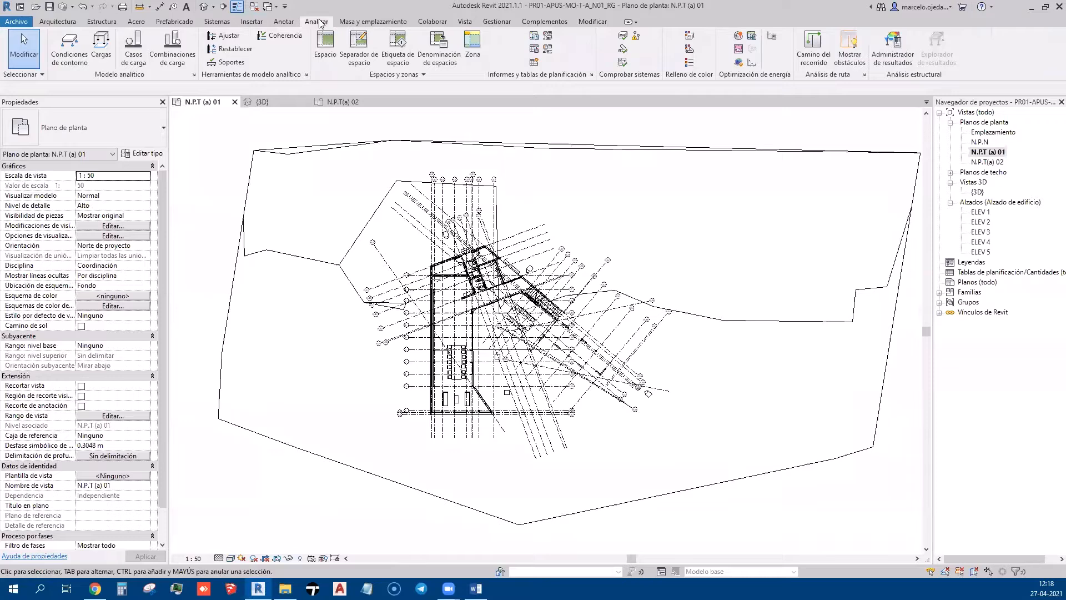
click(372, 21)
click(335, 43)
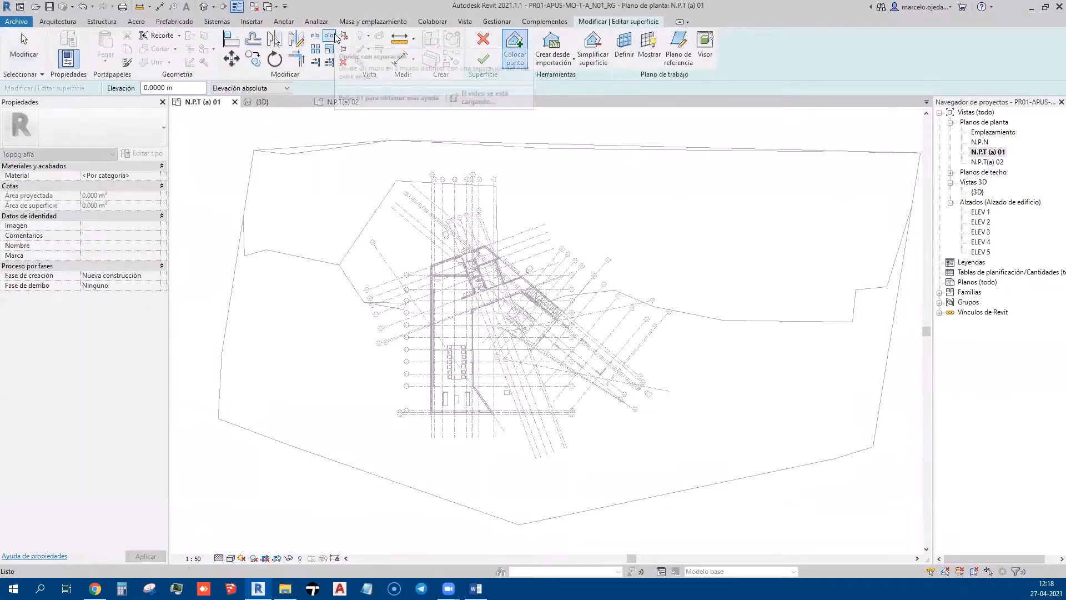
click(479, 40)
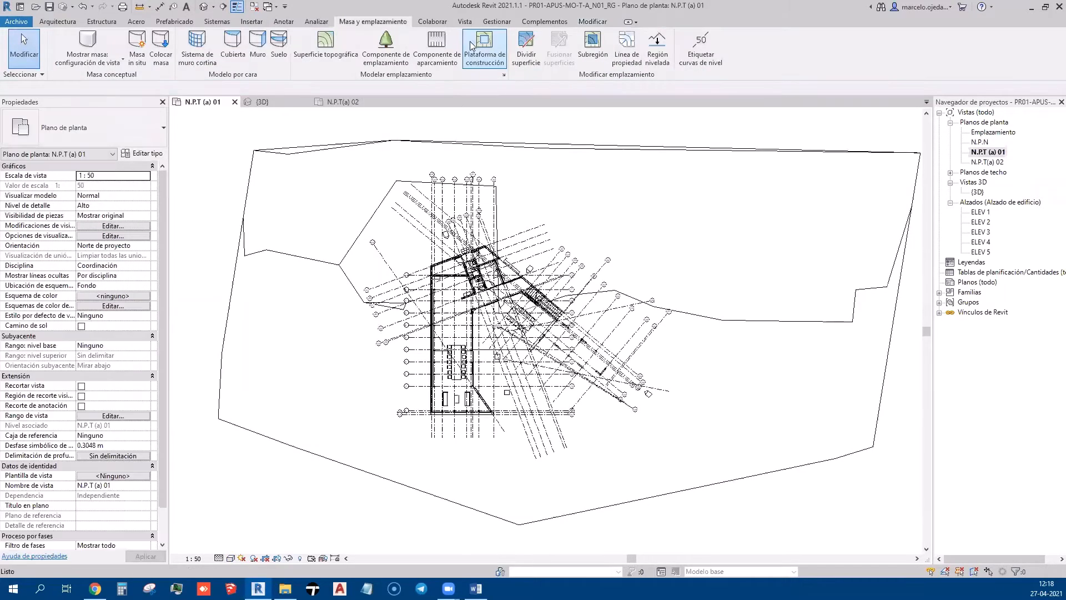
Set the contour interval ('A intervalos de') to 0.5 m in Site Settings, apply and confirm
click(503, 75)
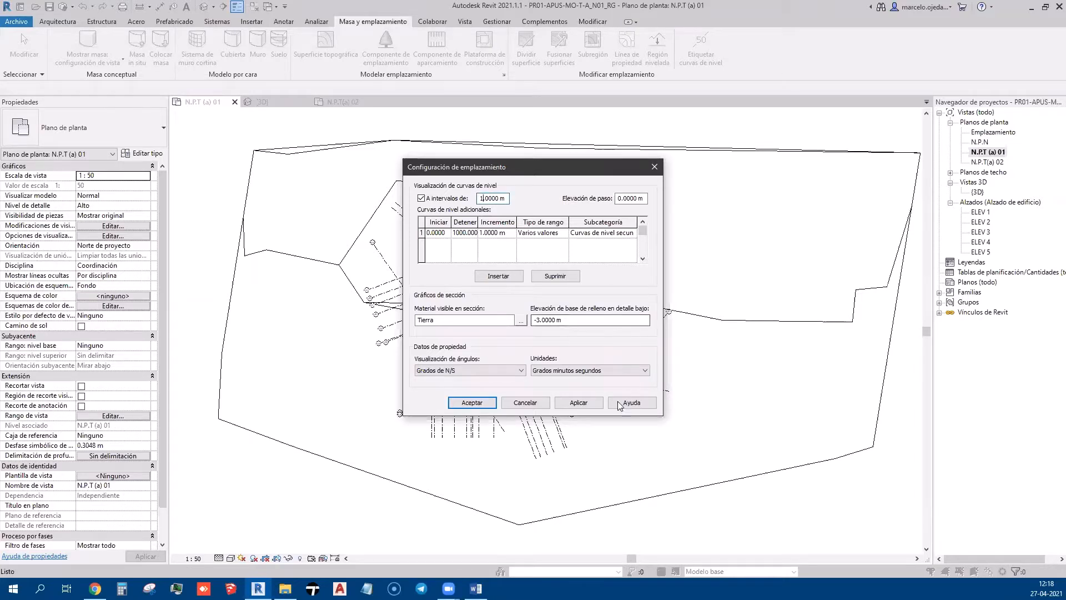
click(586, 403)
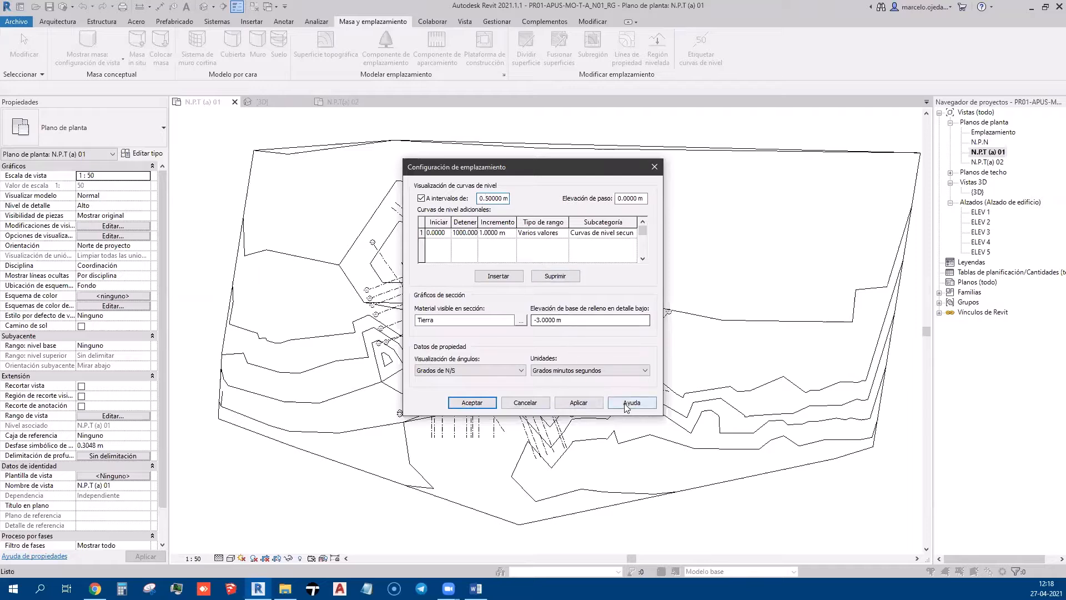
click(483, 405)
middle_drag(373, 427, 363, 373)
Select grid R.42, reframe the plan around the building, then deselect it
scroll(219, 470, down, 2)
middle_drag(243, 482, 283, 493)
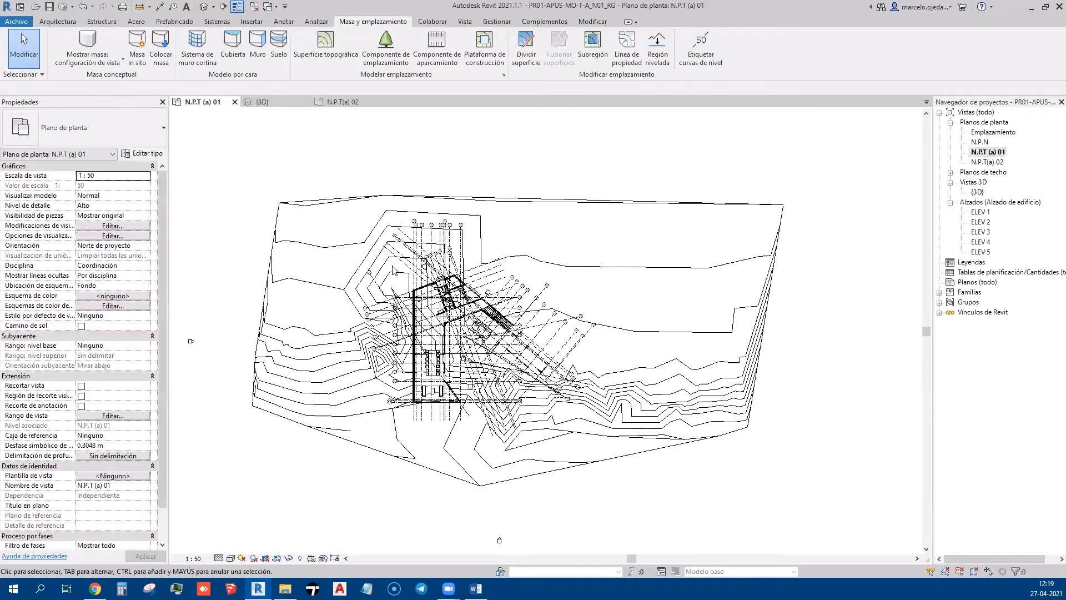
scroll(389, 231, up, 5)
scroll(462, 191, up, 1)
scroll(438, 201, down, 5)
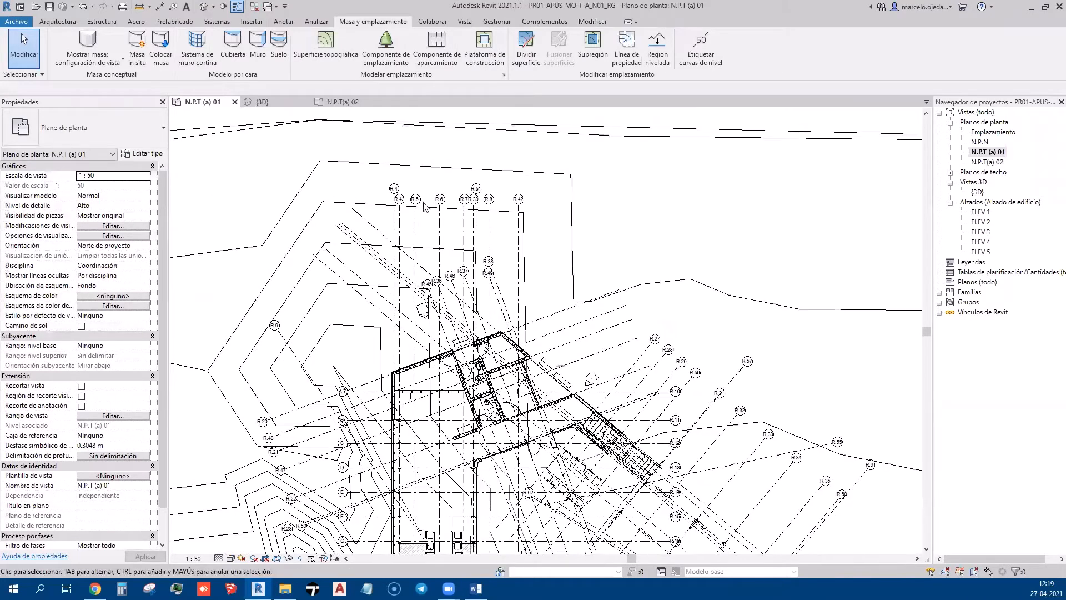
scroll(422, 210, up, 6)
scroll(559, 206, down, 3)
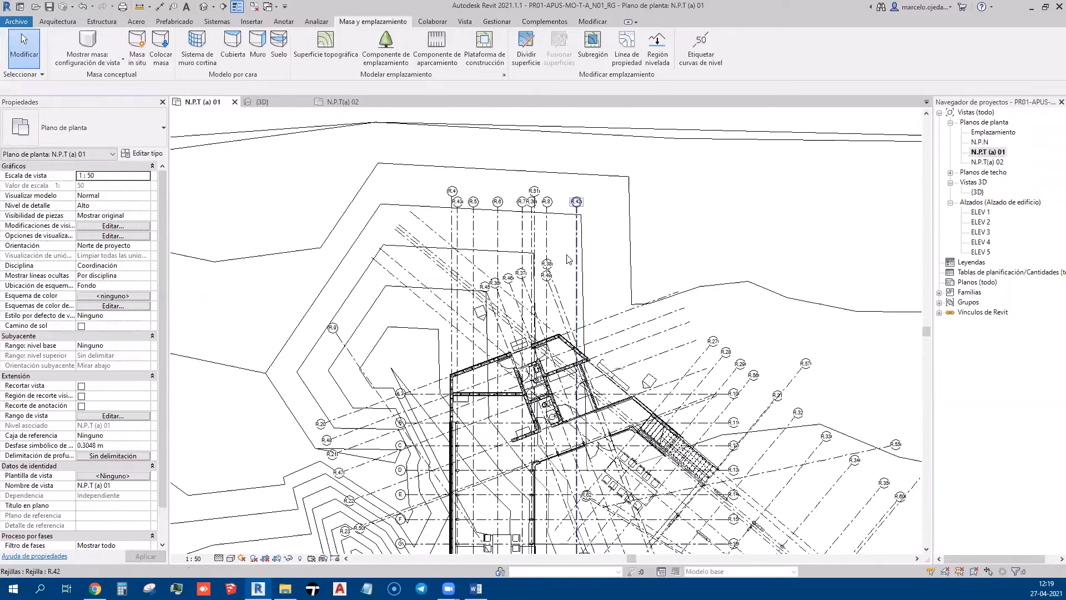
click(579, 211)
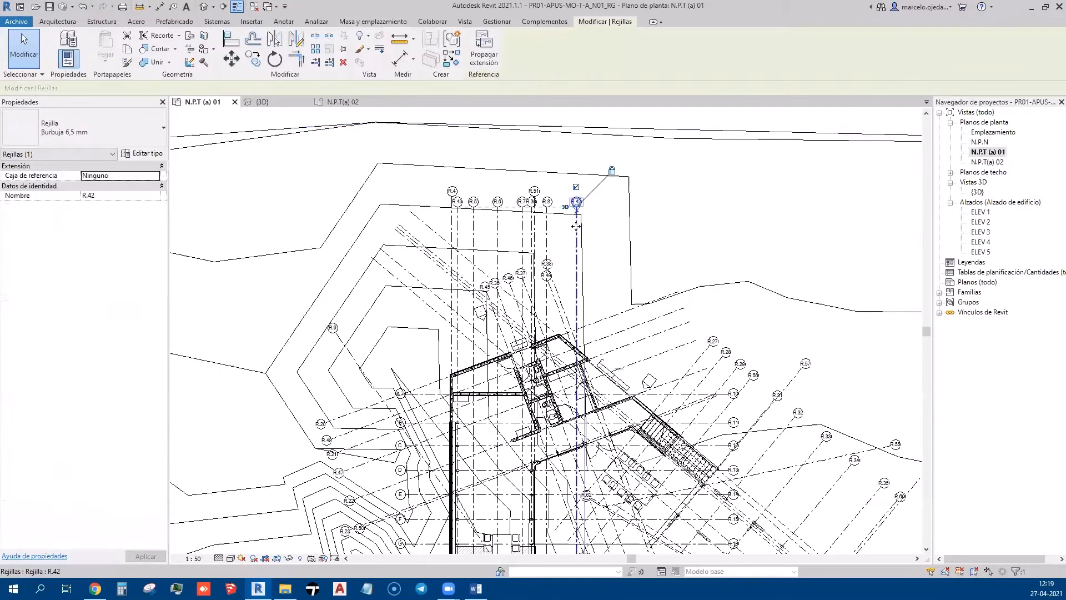
scroll(581, 205, up, 5)
scroll(606, 390, down, 6)
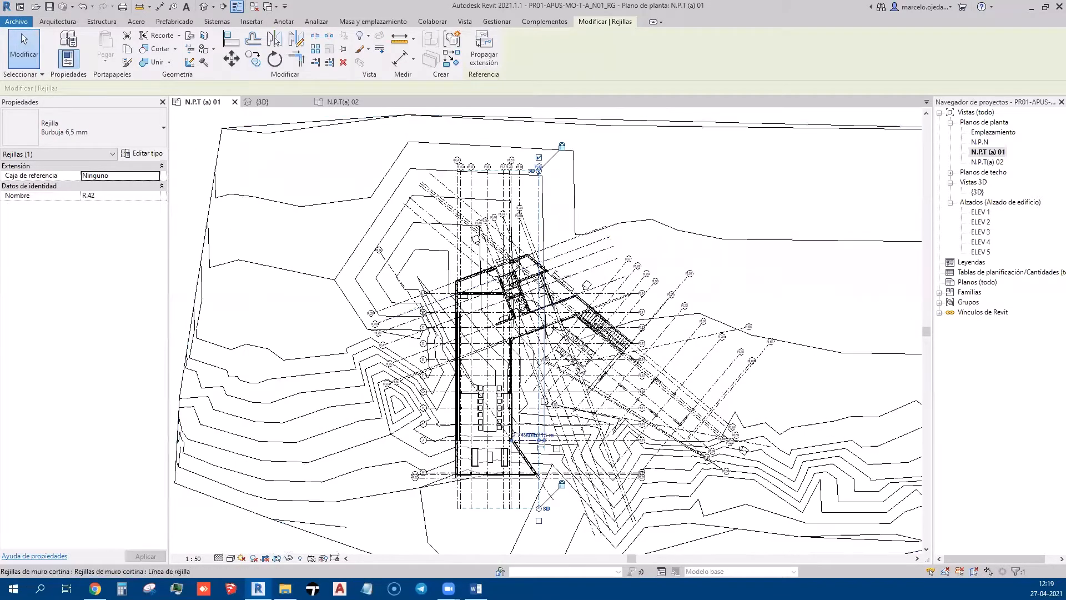
middle_drag(606, 390, 616, 467)
scroll(430, 345, up, 6)
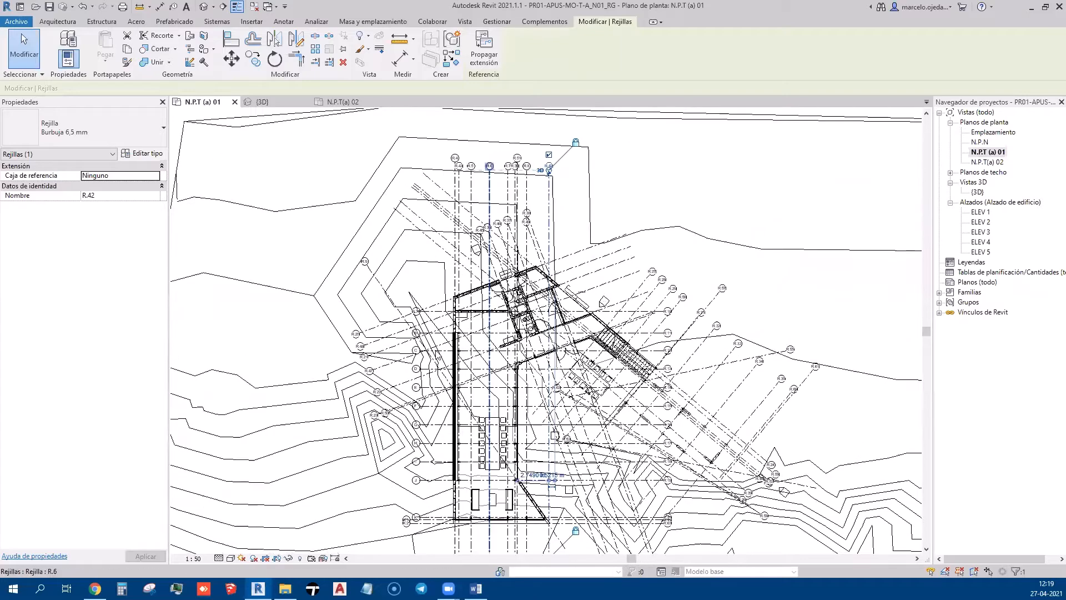
middle_drag(299, 352, 325, 330)
scroll(417, 202, down, 3)
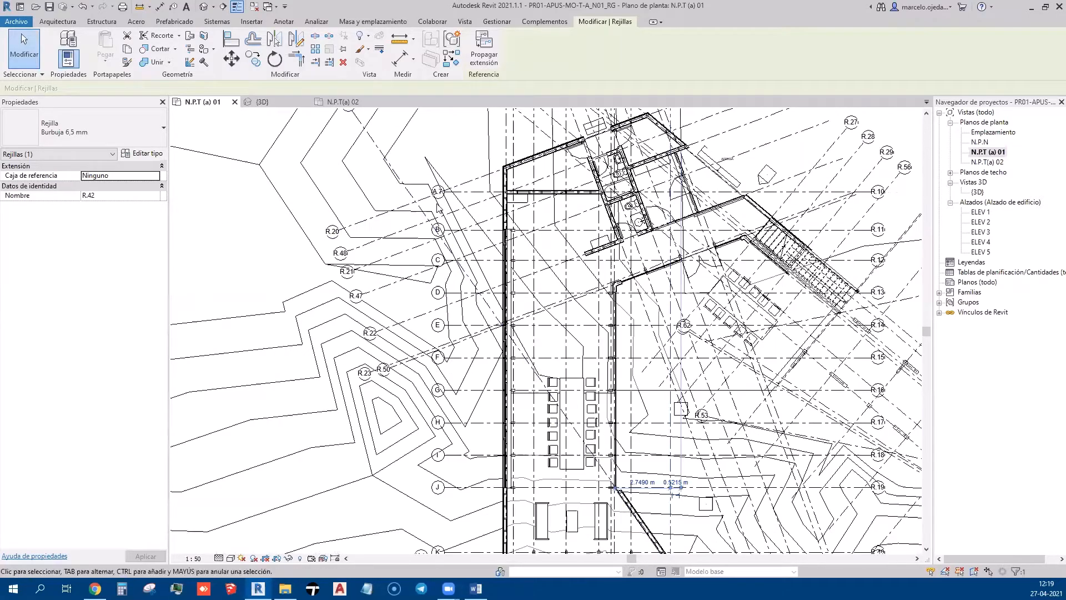
middle_drag(712, 231, 543, 286)
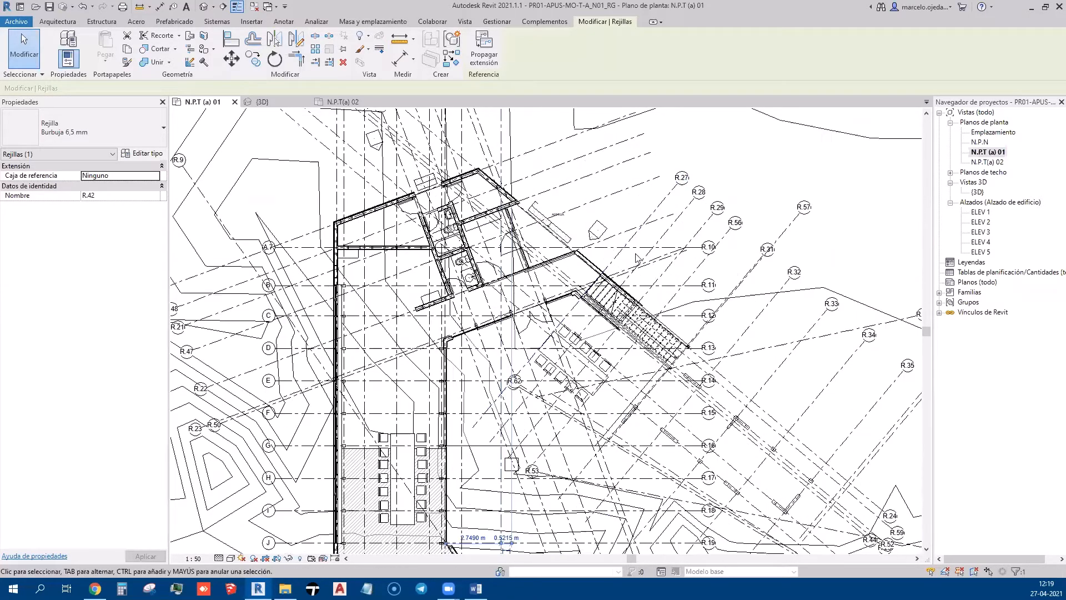
scroll(614, 266, down, 3)
middle_drag(395, 325, 420, 307)
scroll(421, 306, down, 2)
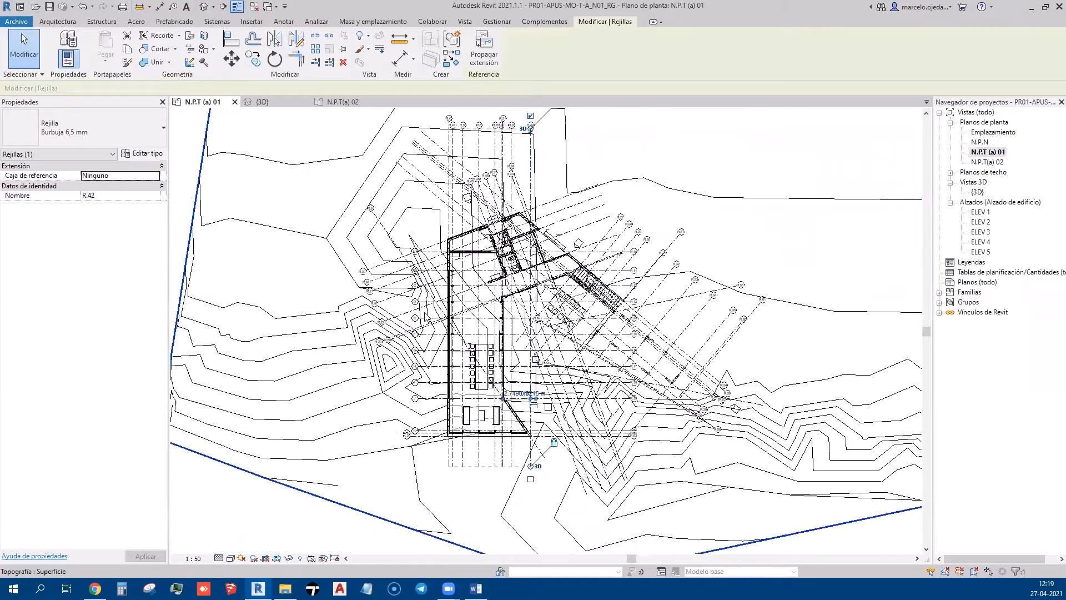
click(392, 518)
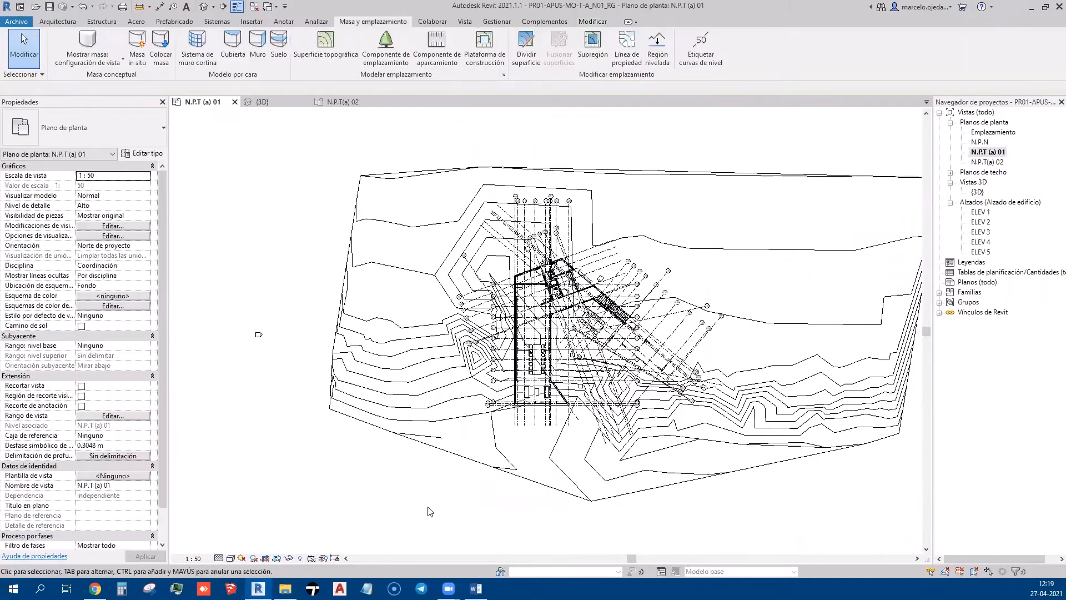
scroll(368, 502, down, 3)
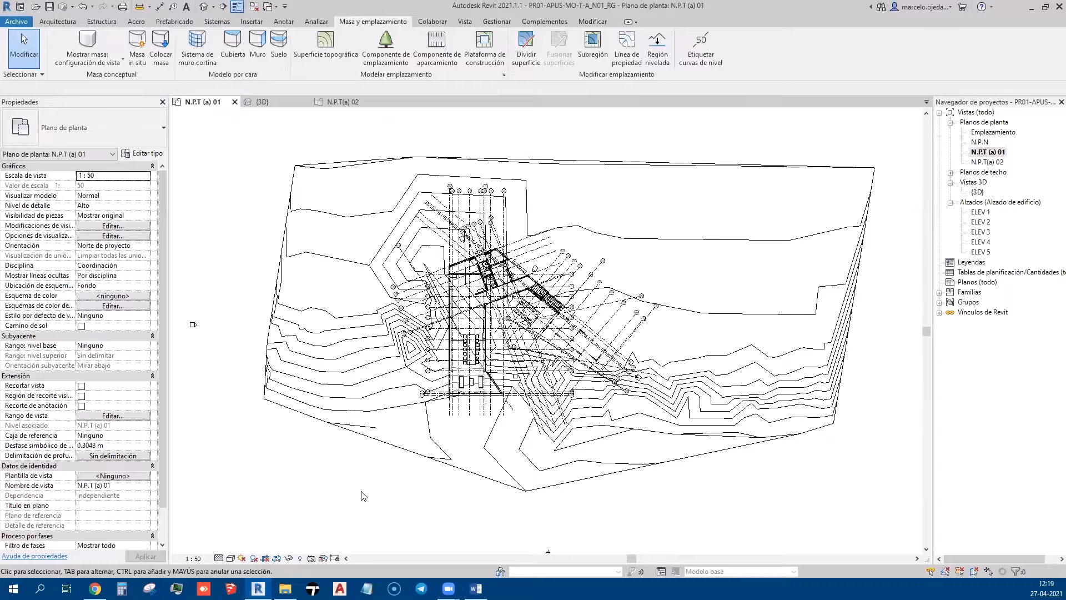
scroll(400, 435, up, 3)
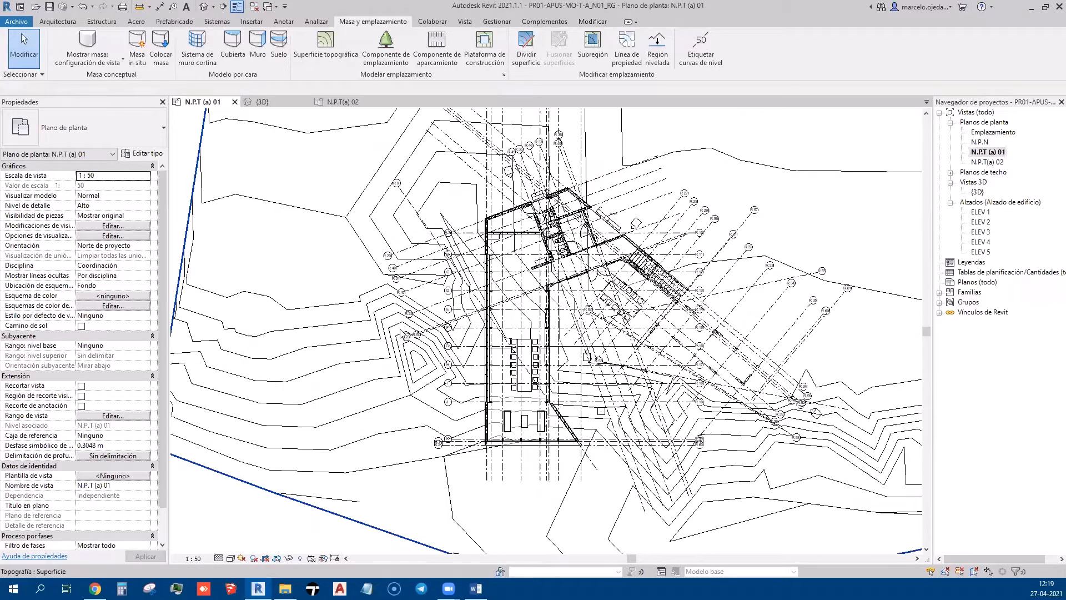
Hide the whole Grids category in this view from grid R.20
click(427, 242)
right_click(427, 243)
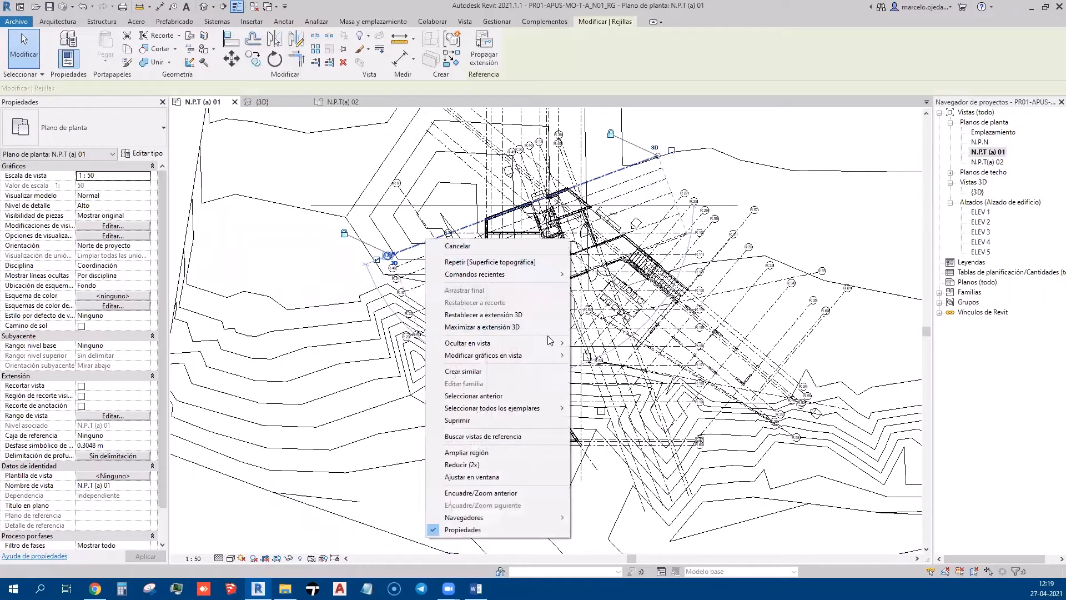
mouse_move(554, 344)
click(594, 356)
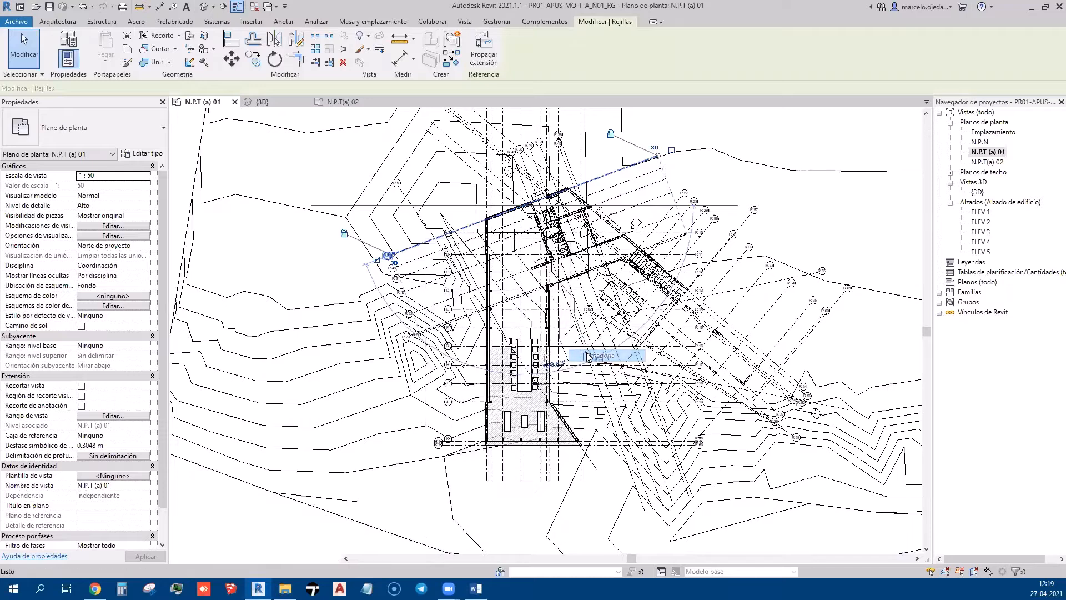
mouse_move(669, 317)
middle_down()
mouse_move(659, 350)
mouse_move(655, 341)
middle_up()
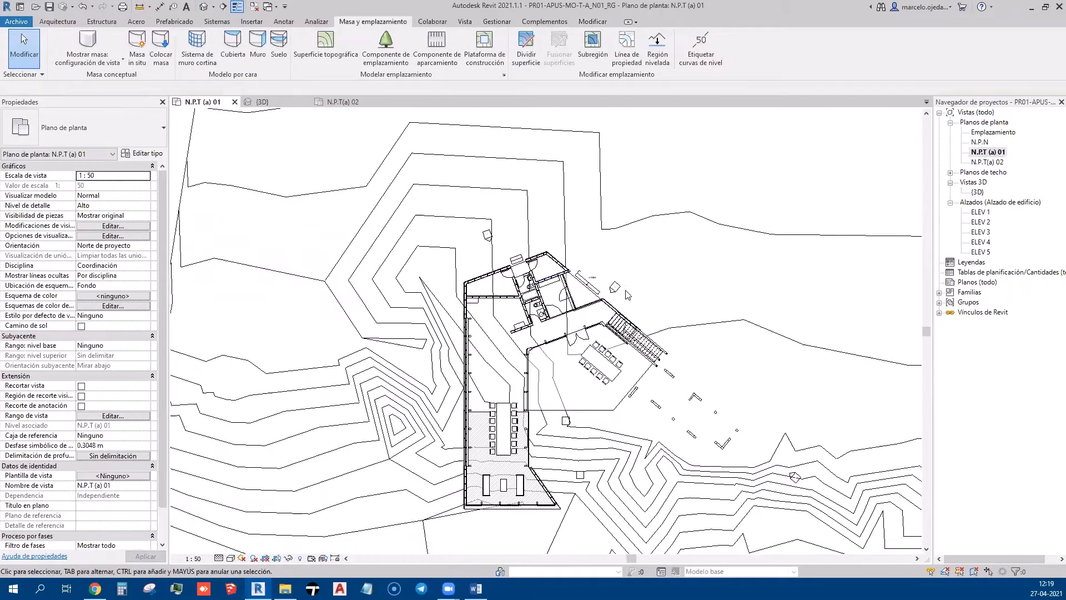
Hide the elevation markers category in this view from the ELEV 5 marker
scroll(652, 227, up, 3)
scroll(598, 297, up, 2)
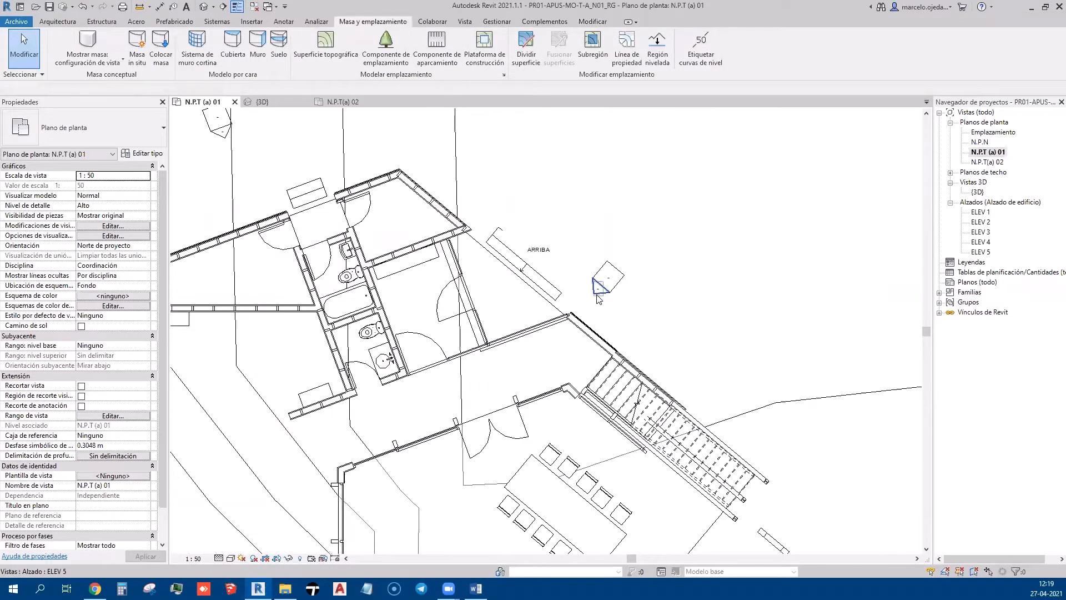
scroll(589, 350, down, 2)
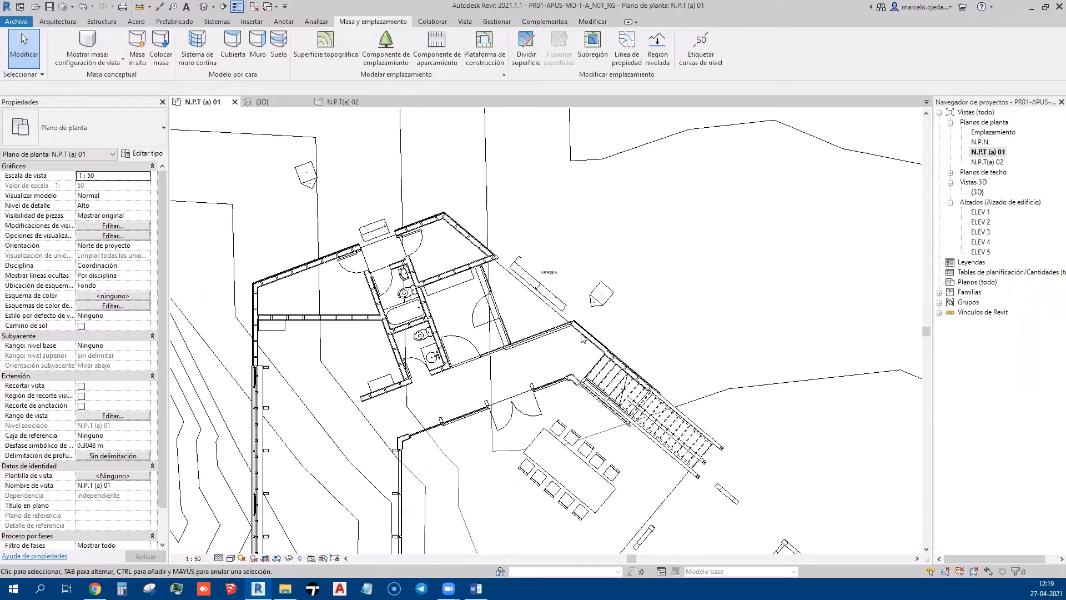
right_click(595, 312)
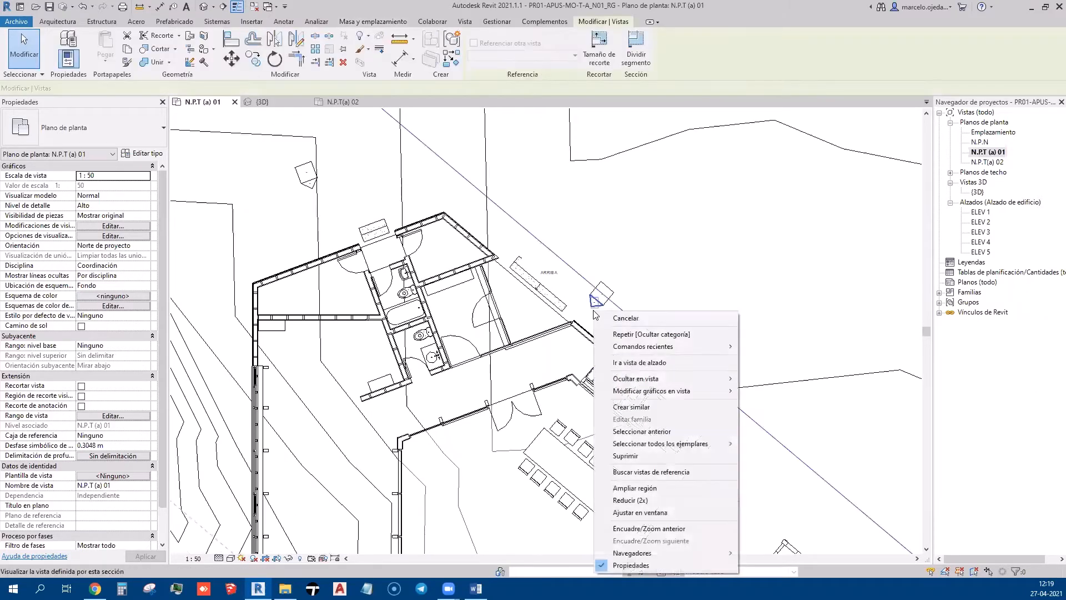
click(679, 335)
Select and then clear the floor of the room with the long table
scroll(614, 295, down, 5)
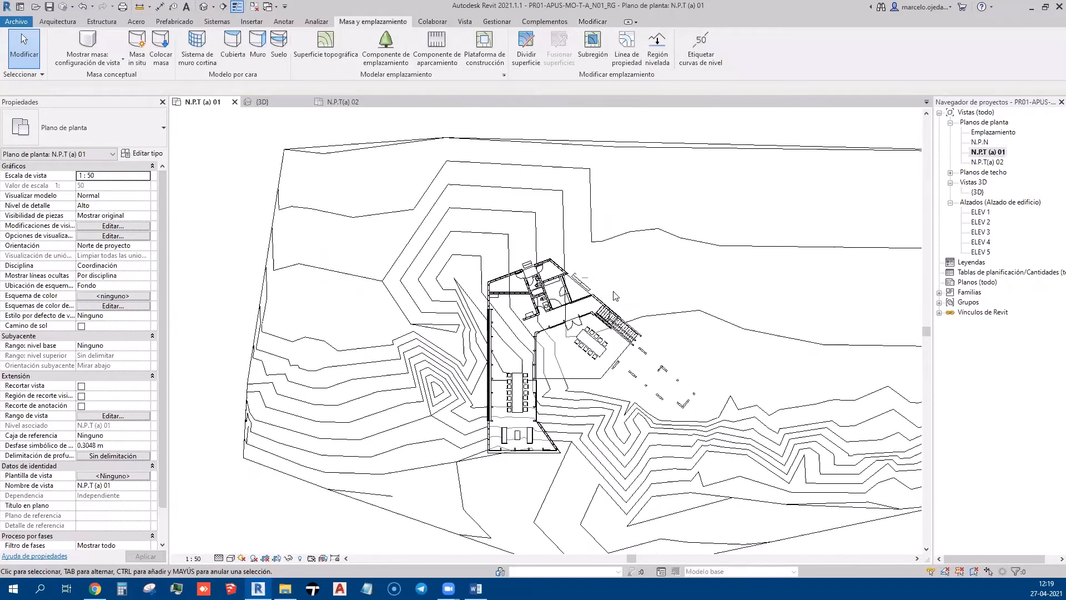
scroll(614, 295, up, 4)
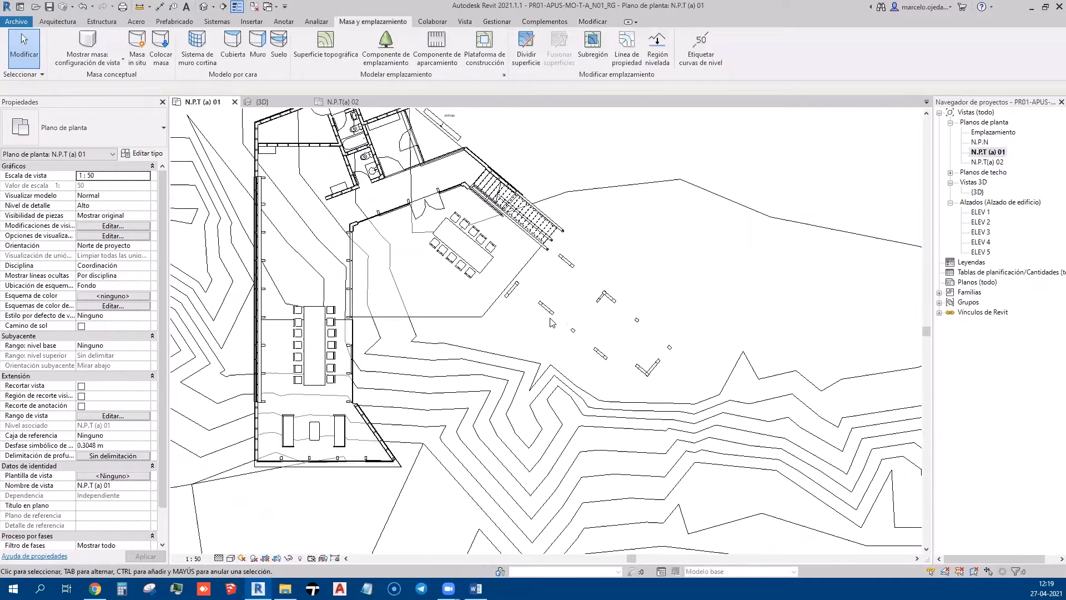
scroll(527, 309, up, 1)
click(493, 311)
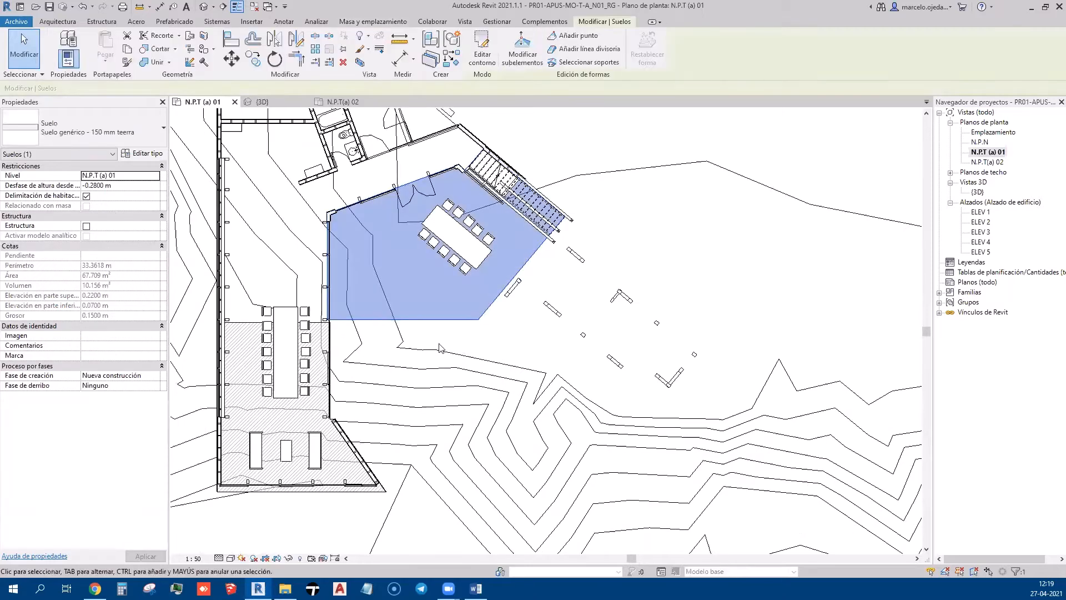
click(258, 316)
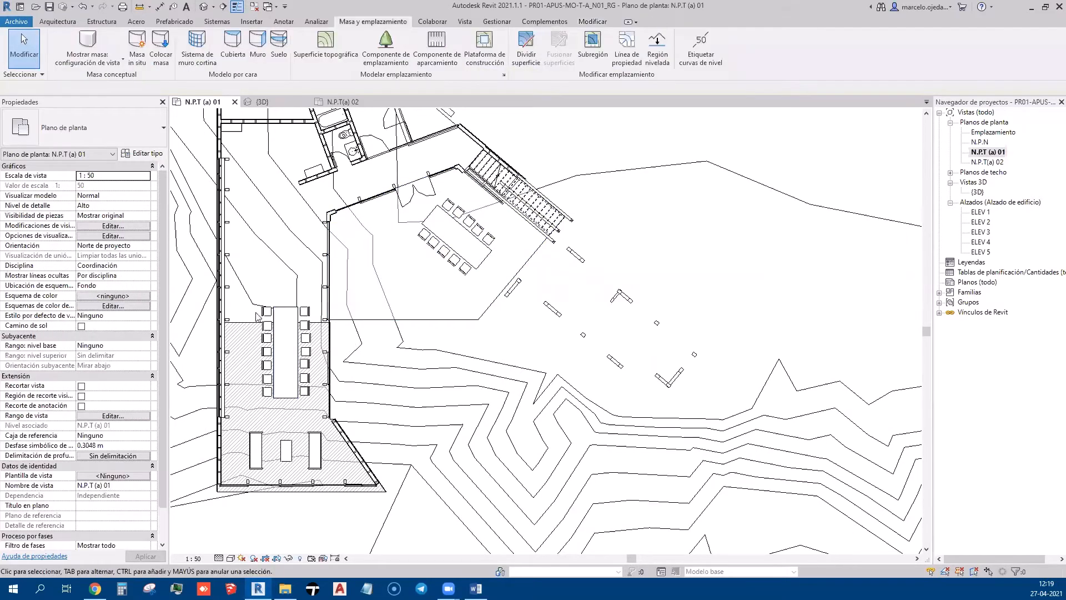
click(206, 8)
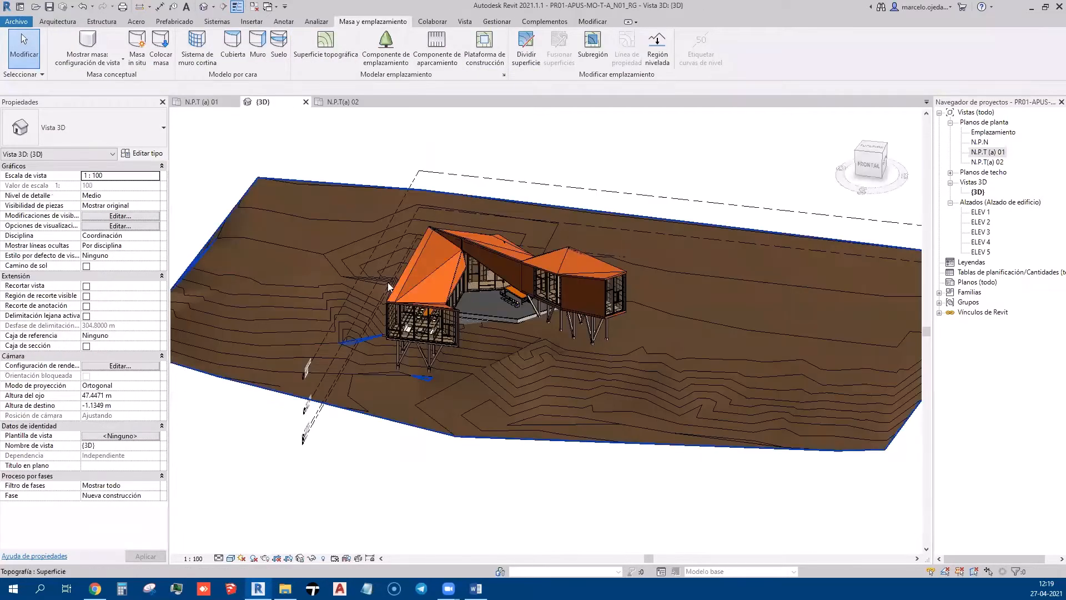
scroll(506, 289, up, 5)
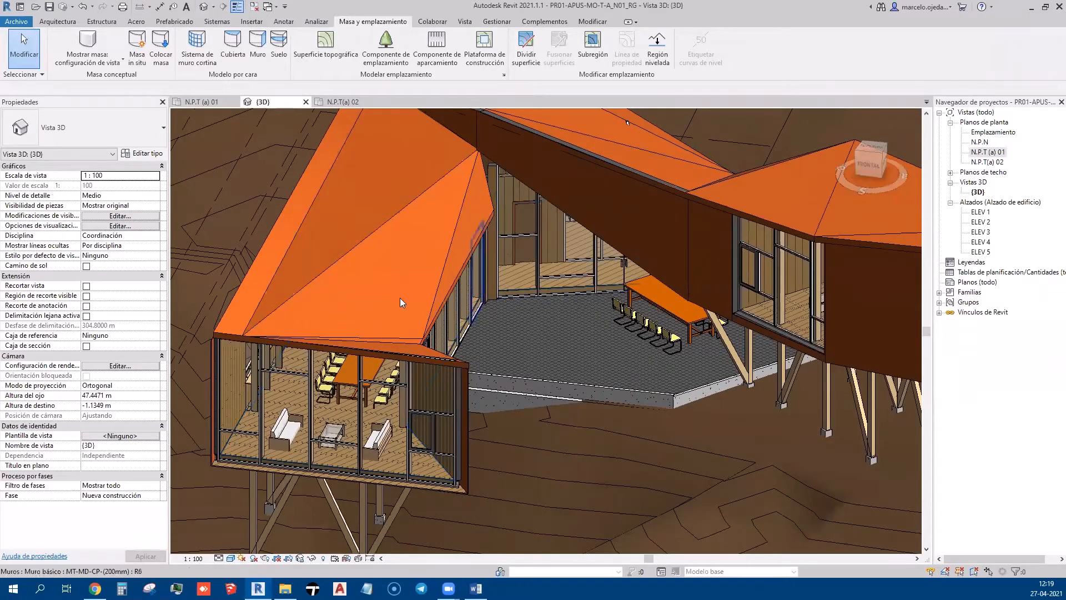
scroll(399, 298, down, 5)
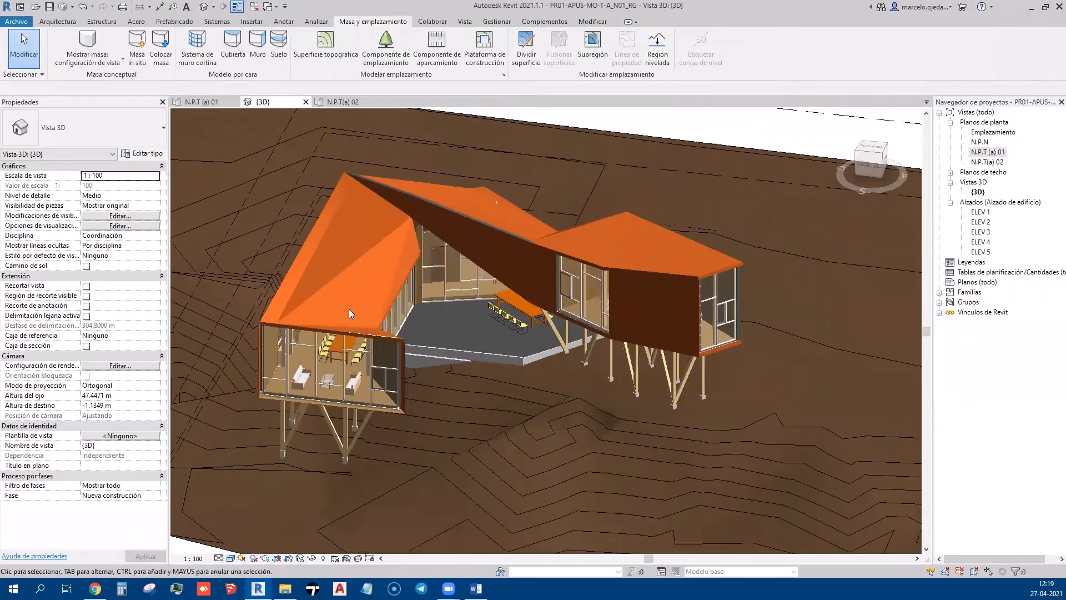
click(991, 154)
double_click(991, 153)
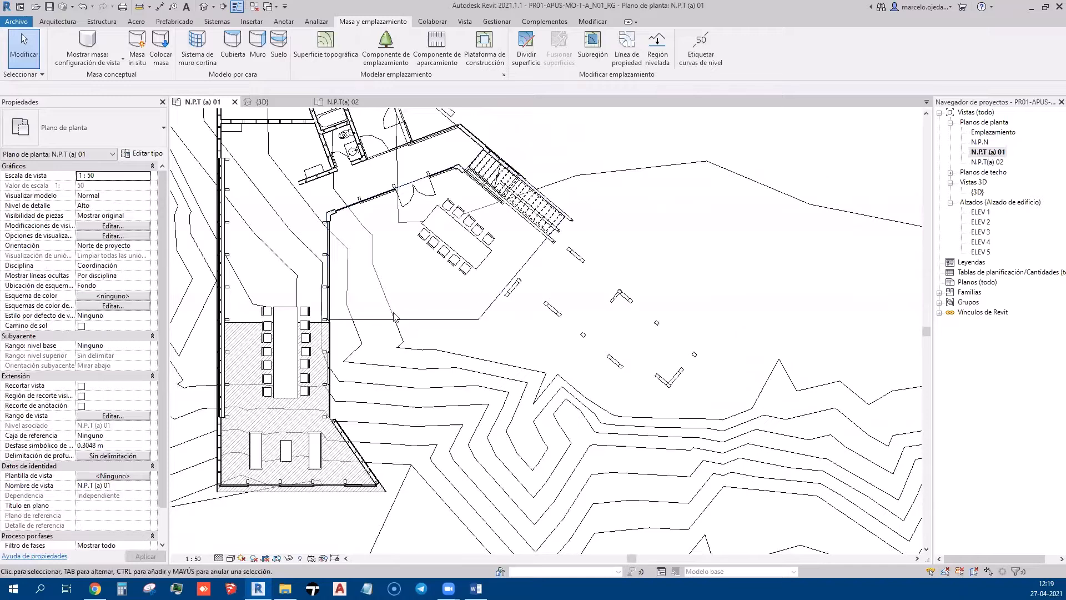
middle_drag(182, 340, 265, 382)
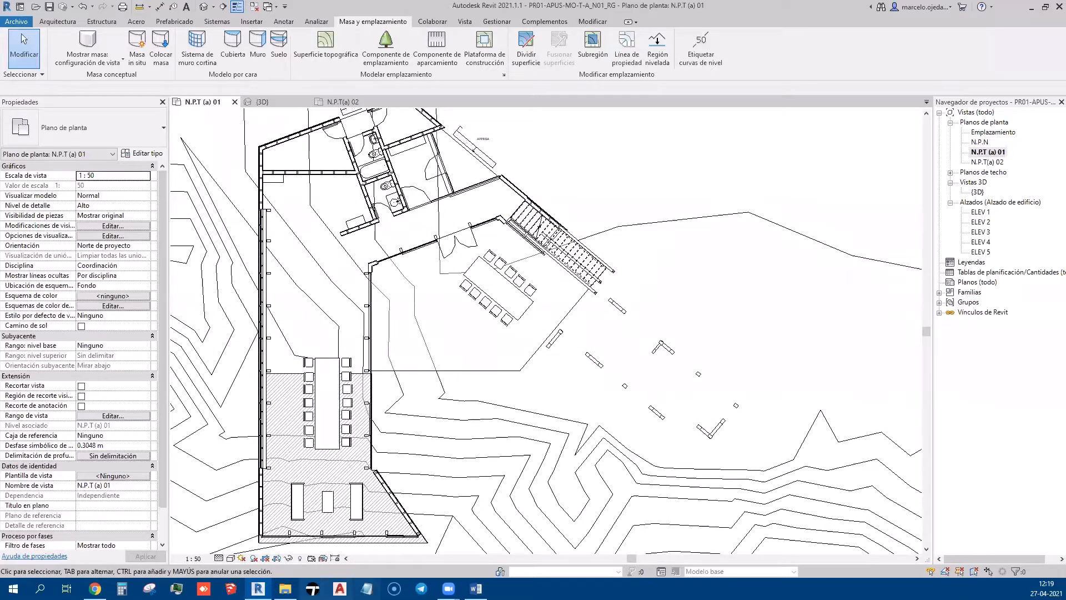
Reveal hidden elements and inspect the hidden analytical foundation slab and grid R.8
click(300, 558)
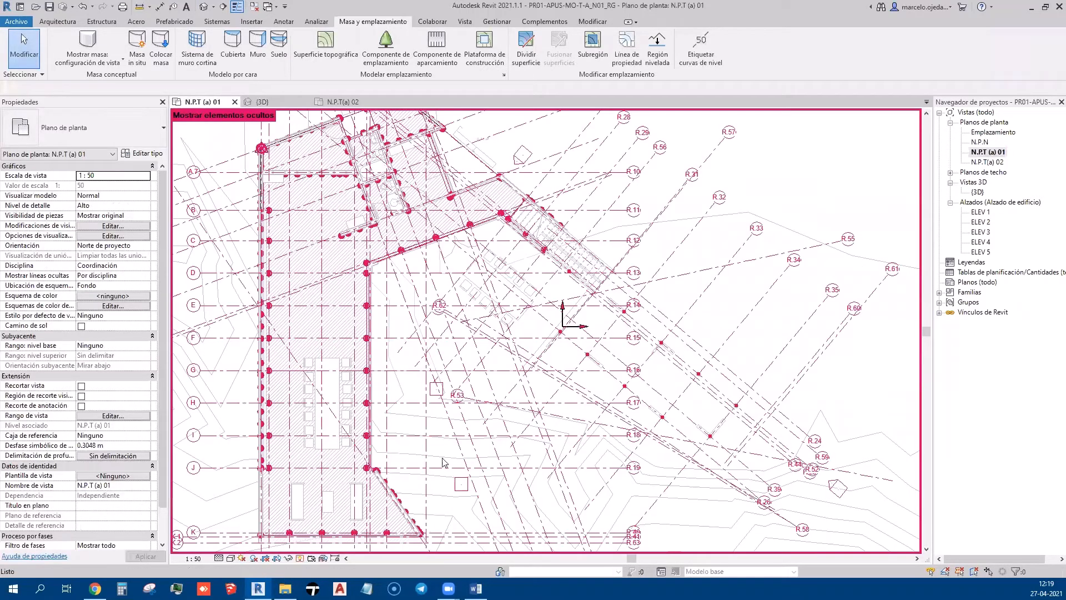
click(482, 218)
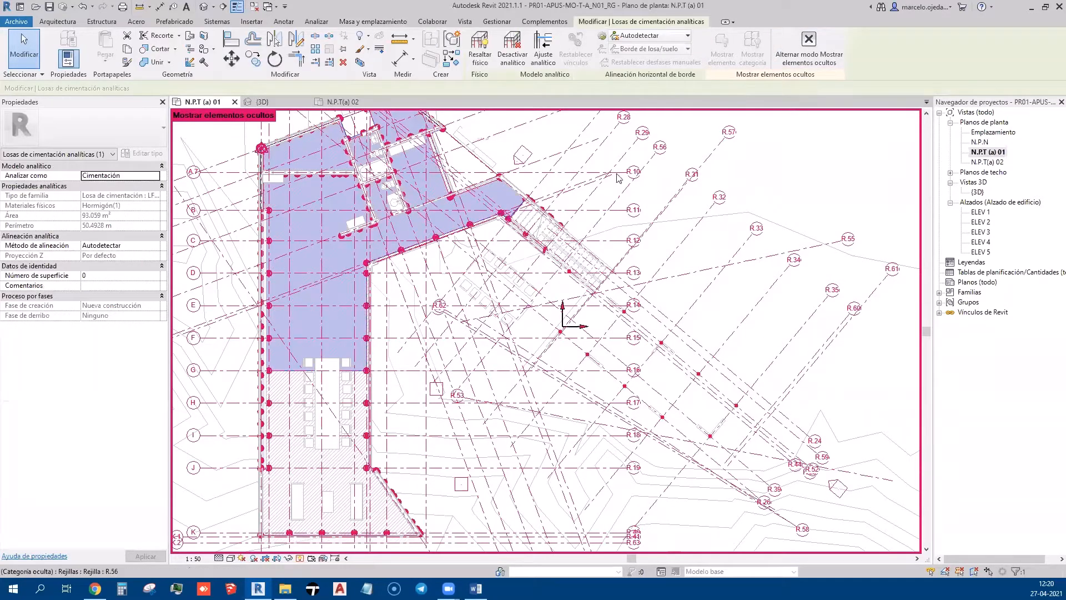
click(384, 230)
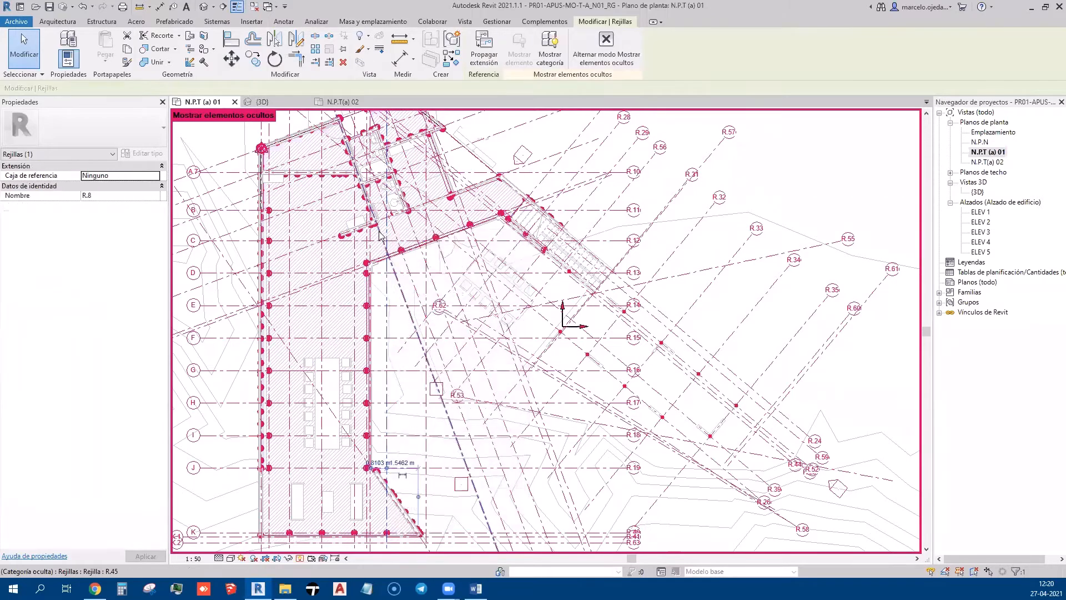
right_click(382, 231)
click(366, 288)
click(402, 310)
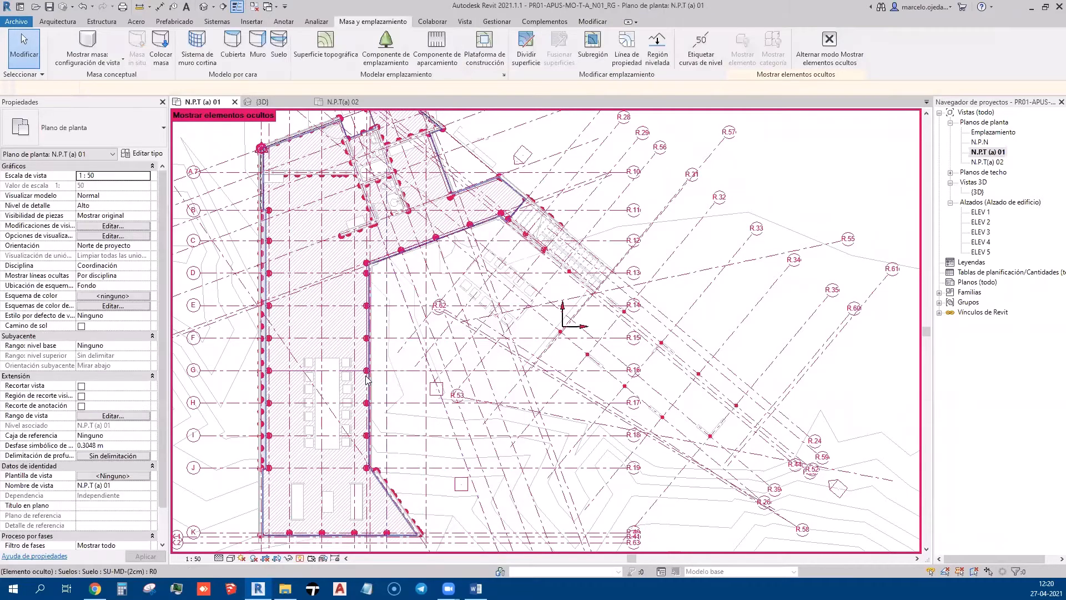
middle_drag(373, 383, 406, 312)
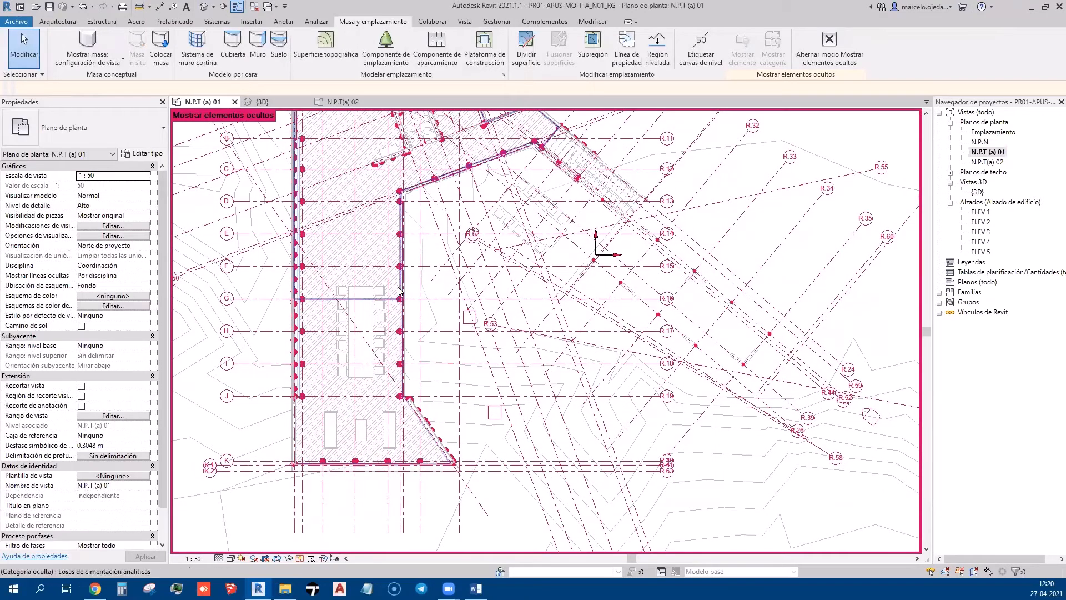
Check the analytical slab's options again, then turn off Reveal Hidden Elements
click(398, 289)
right_click(398, 288)
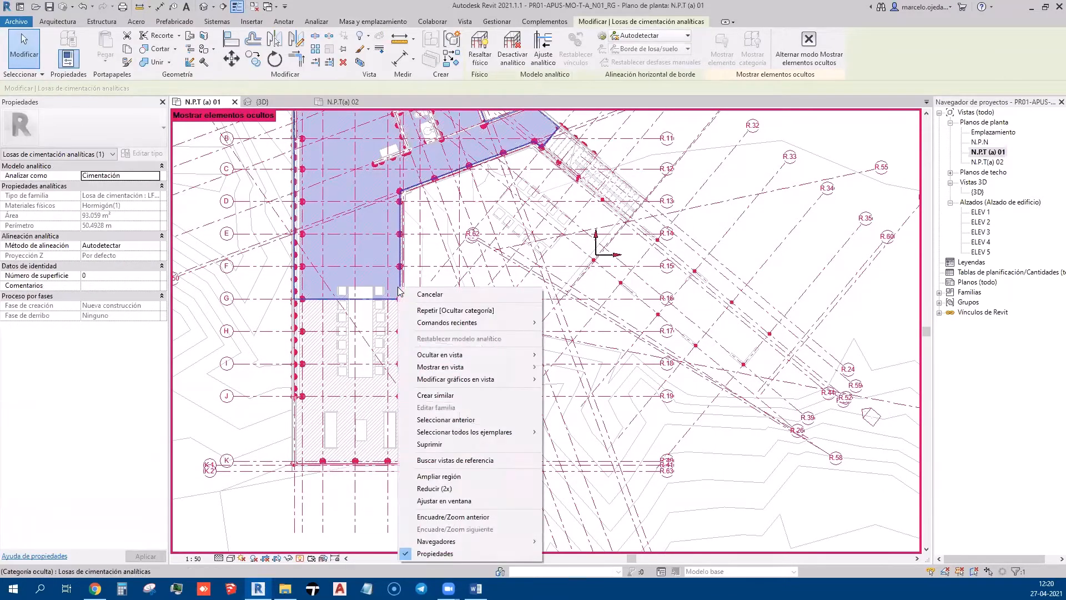
click(766, 124)
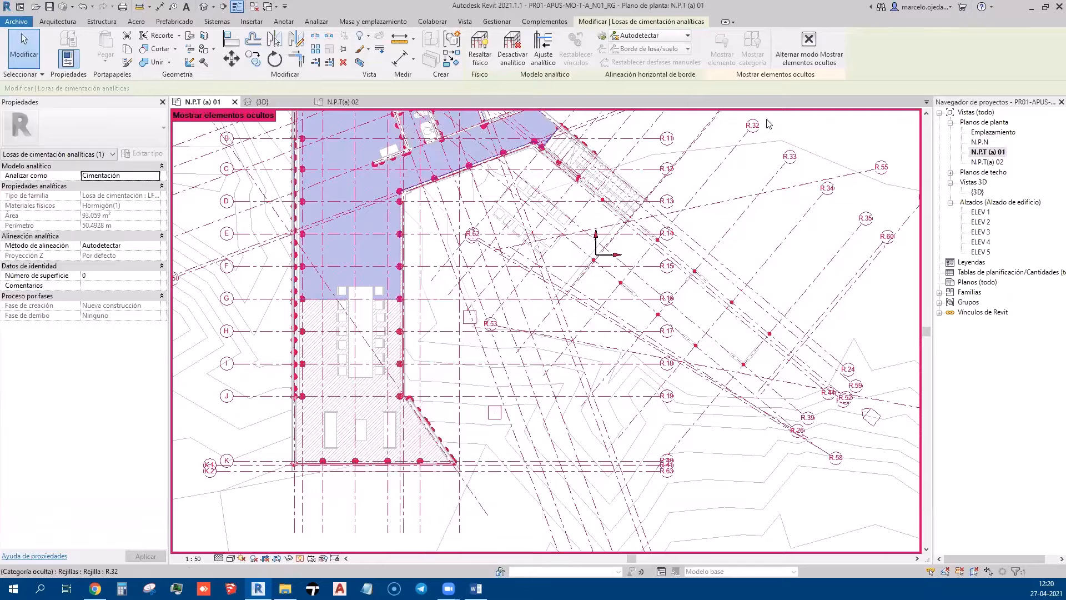
click(815, 50)
middle_drag(541, 300, 549, 354)
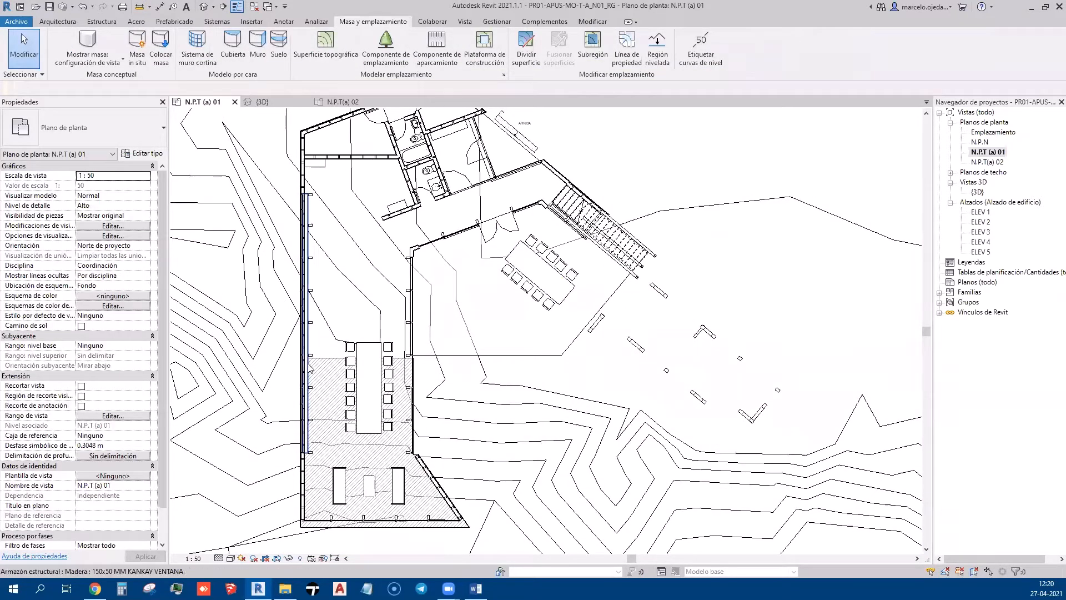
scroll(394, 289, down, 1)
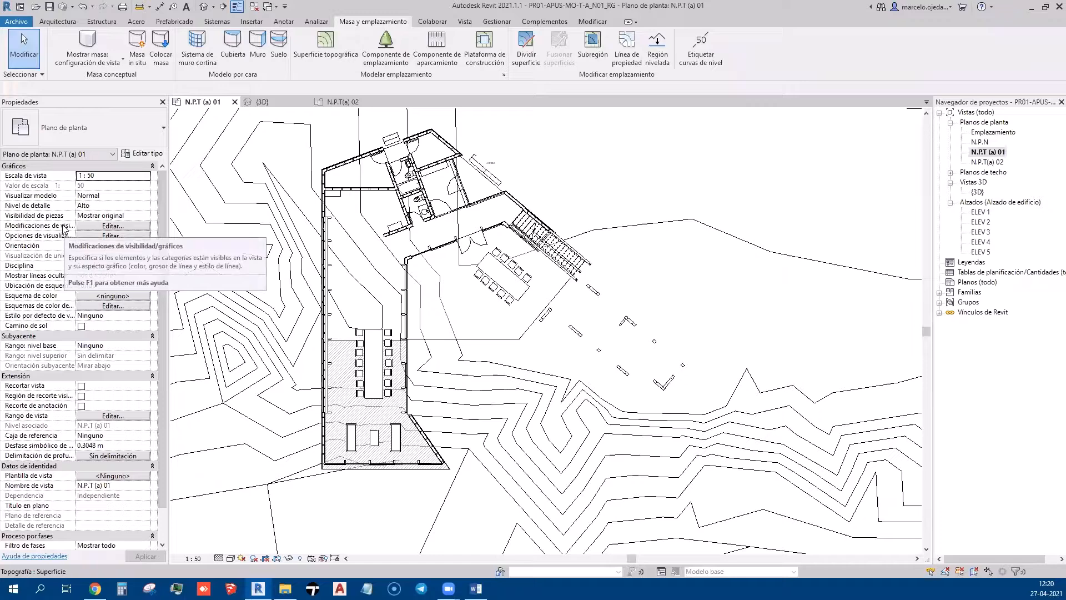
click(86, 227)
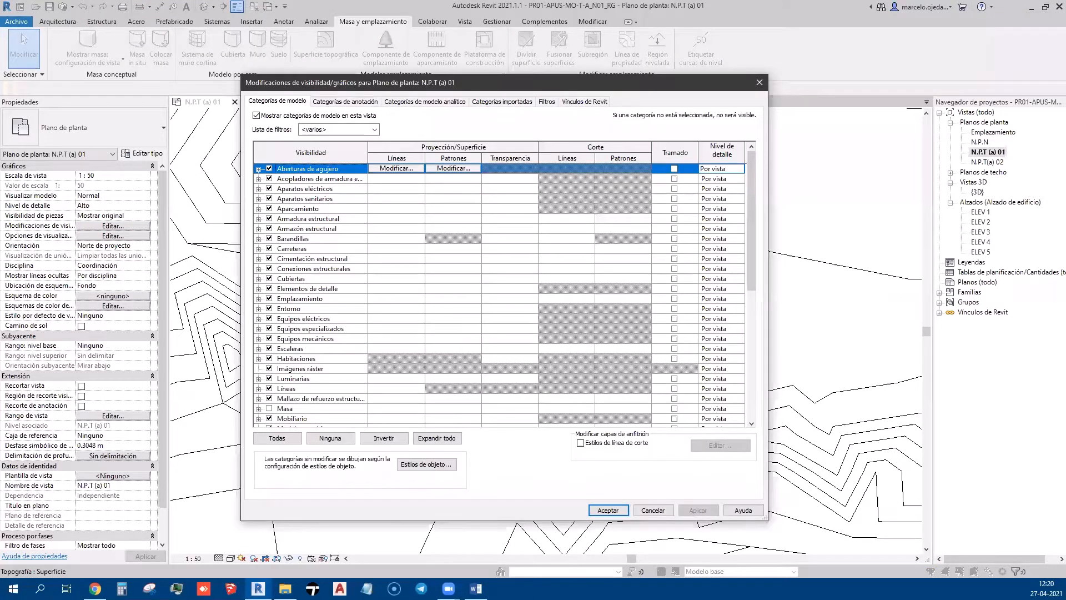
click(843, 64)
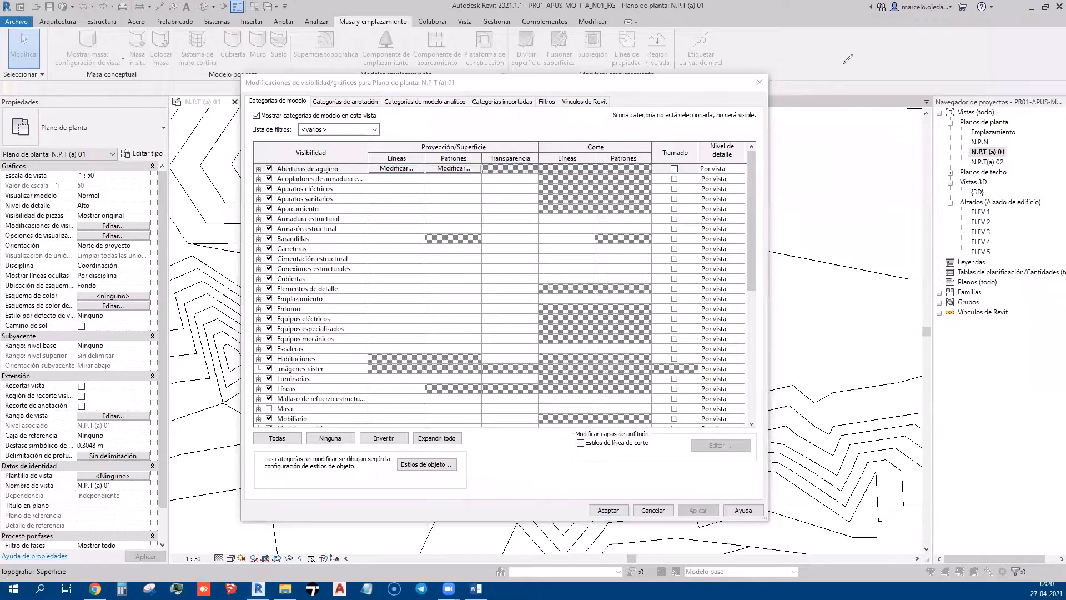
mouse_move(874, 65)
mouse_down()
mouse_move(877, 49)
mouse_move(900, 53)
mouse_up()
scroll(317, 307, down, 5)
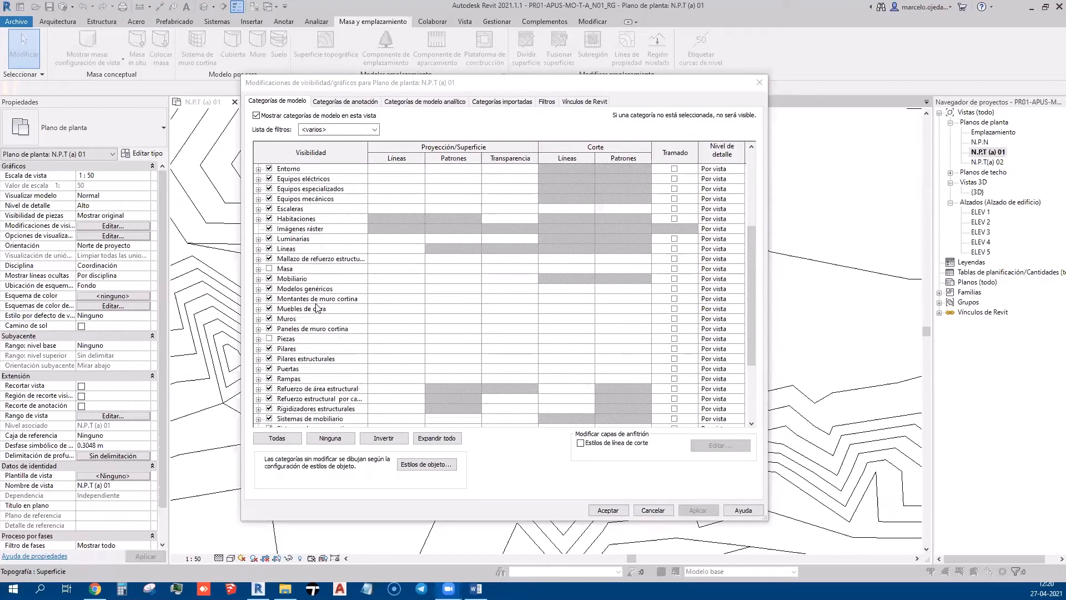
scroll(341, 303, down, 4)
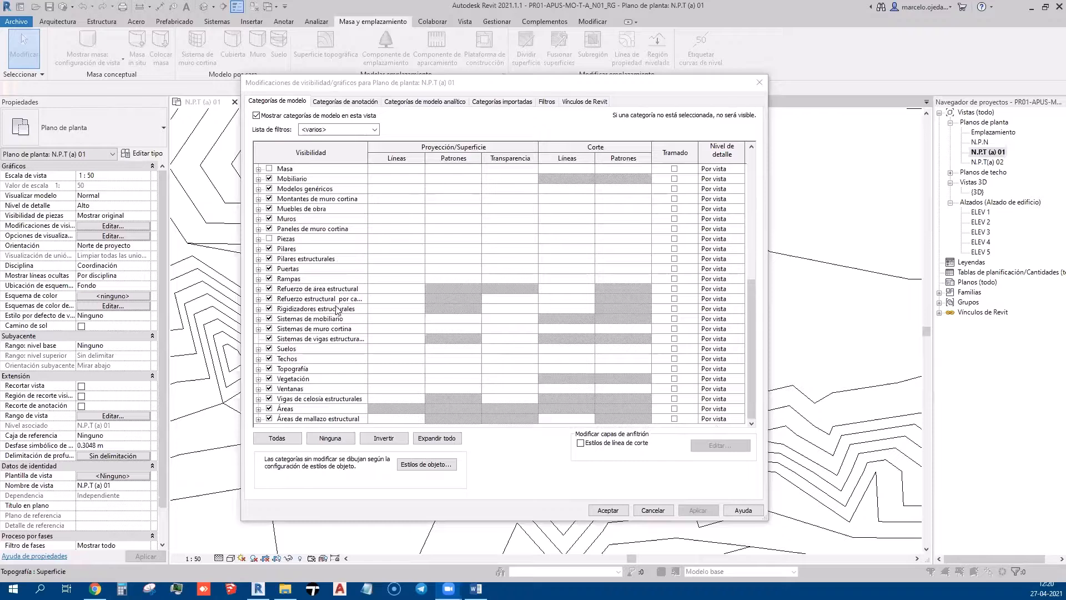
scroll(317, 270, up, 5)
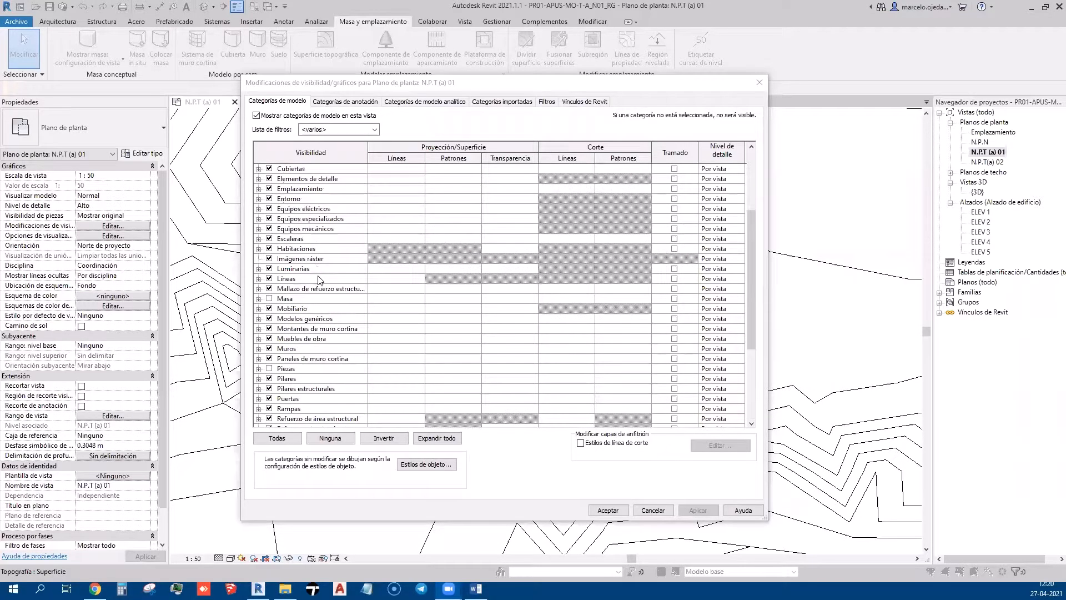
scroll(319, 280, up, 3)
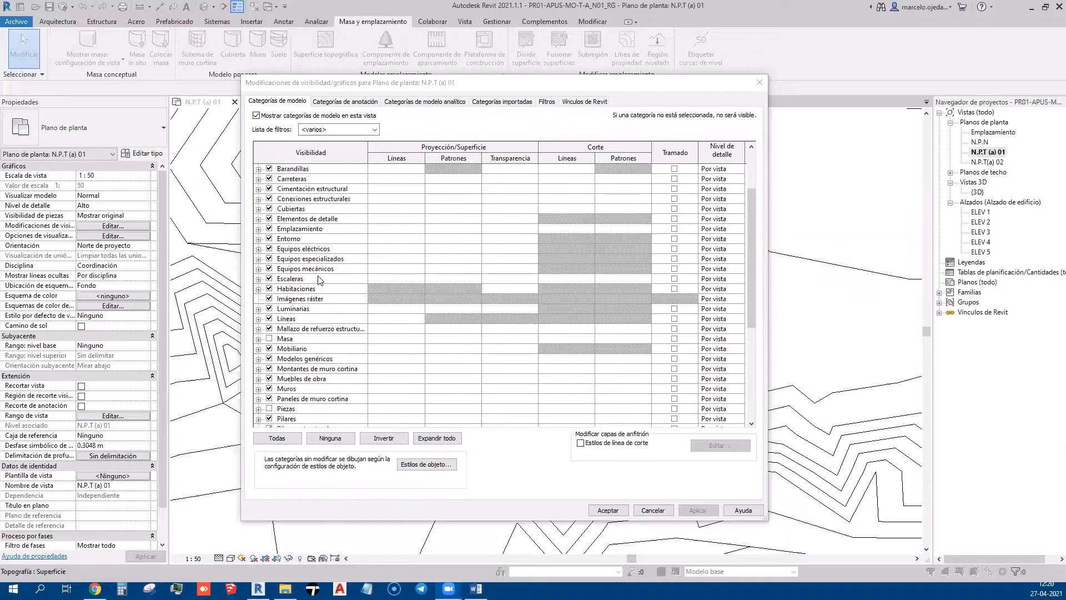
scroll(319, 279, up, 1)
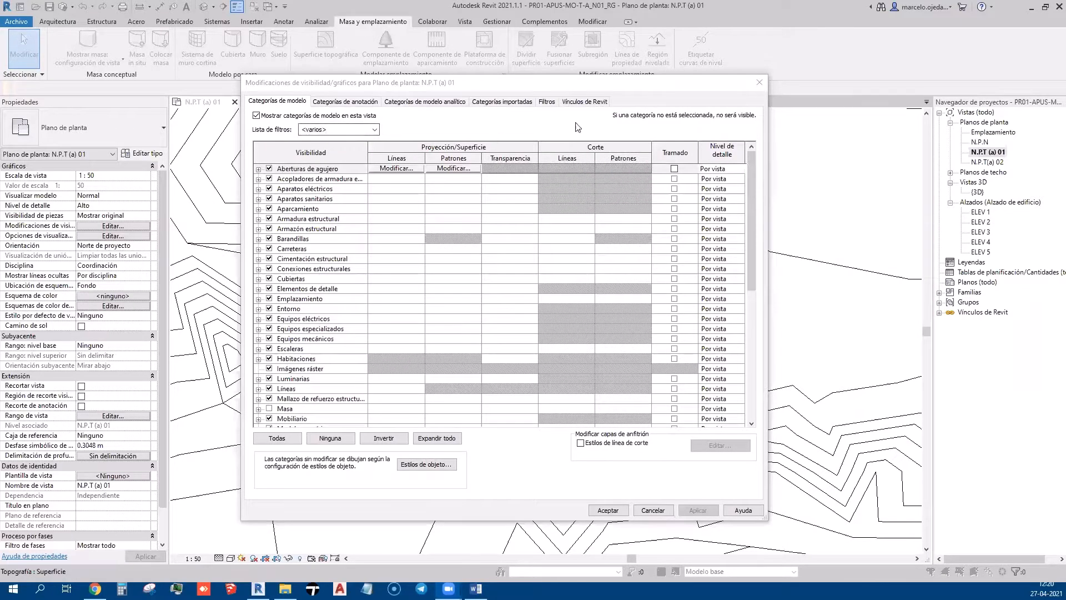
click(759, 83)
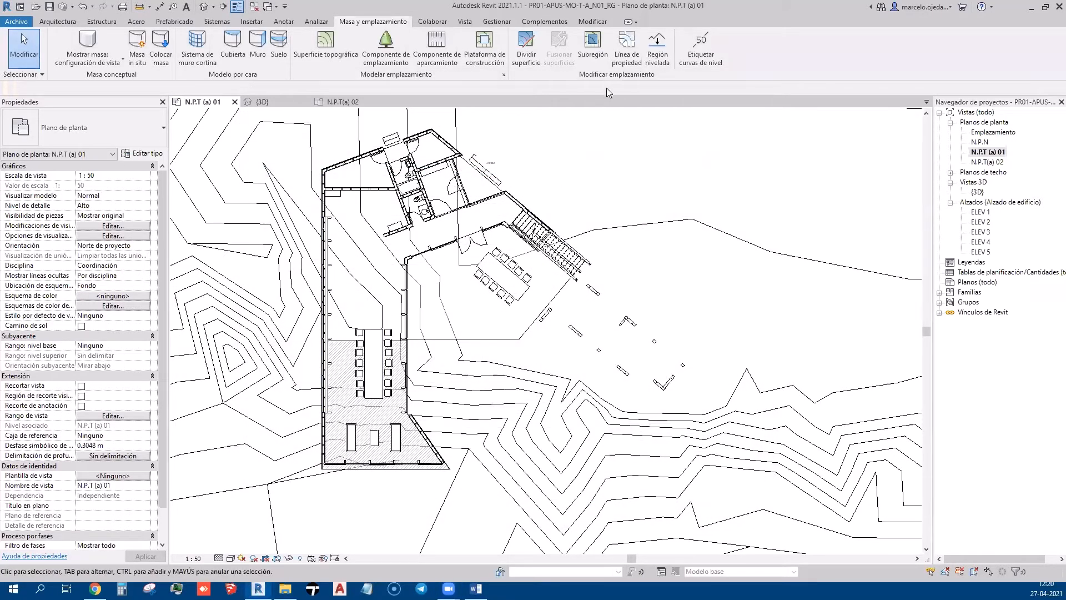
Close the N.P.T(a) 02 tab and tile the {3D} and N.P.T (a) 01 windows
click(345, 102)
click(377, 101)
click(269, 102)
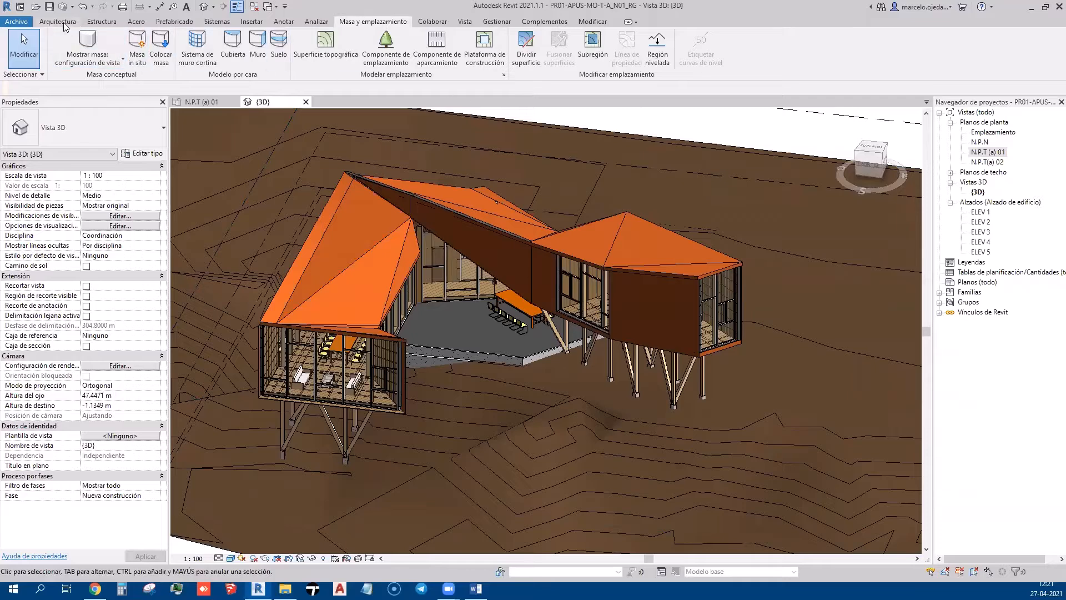
click(276, 9)
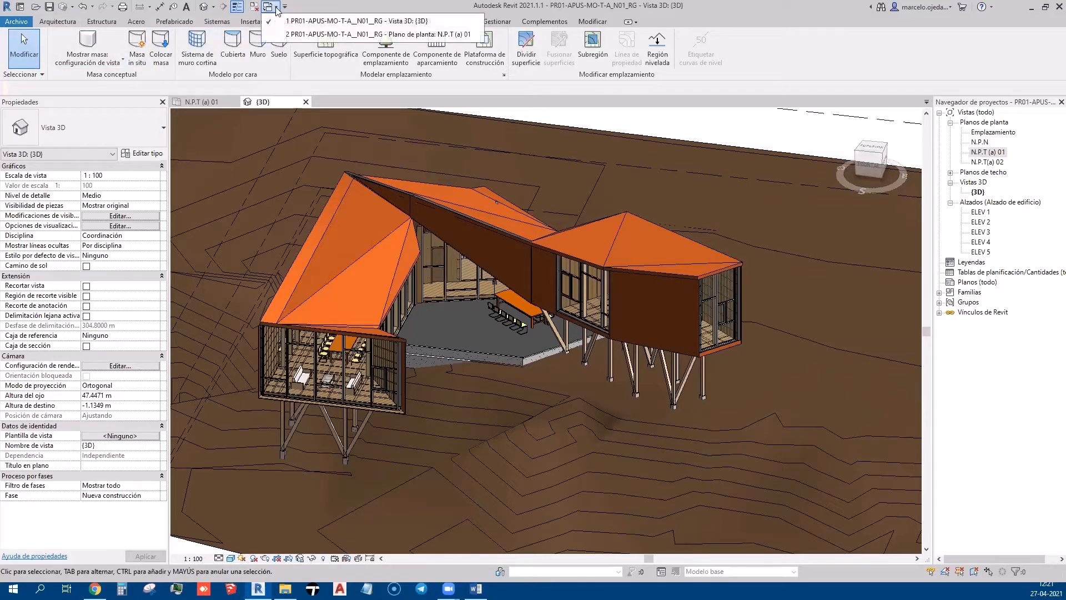
click(316, 13)
click(465, 22)
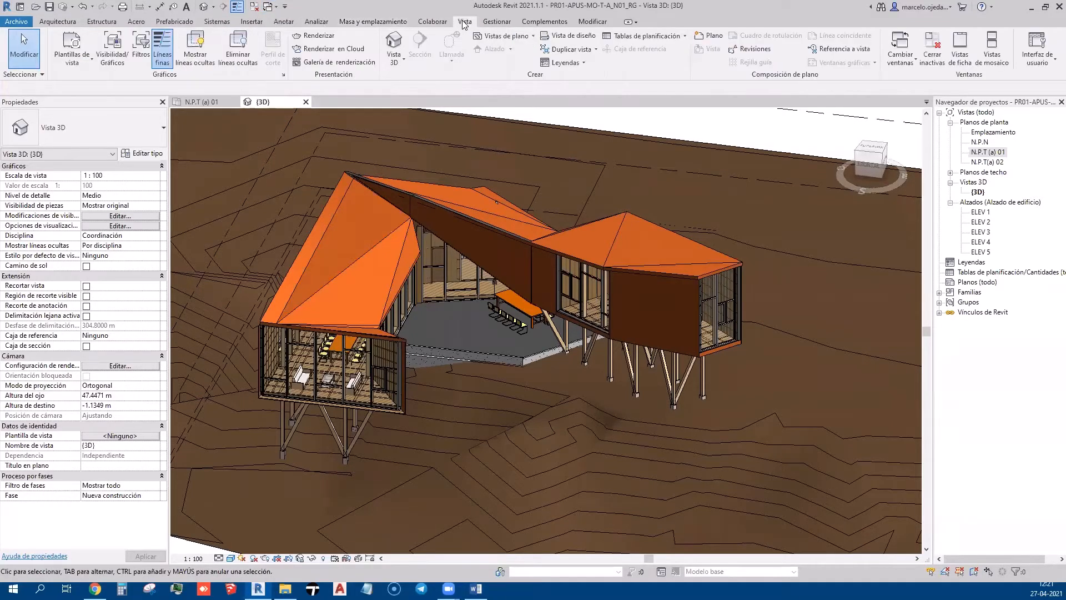
click(978, 59)
Select the interior floor in the 3D view to identify its SU-MD-(2cm) type
middle_drag(465, 360, 391, 310)
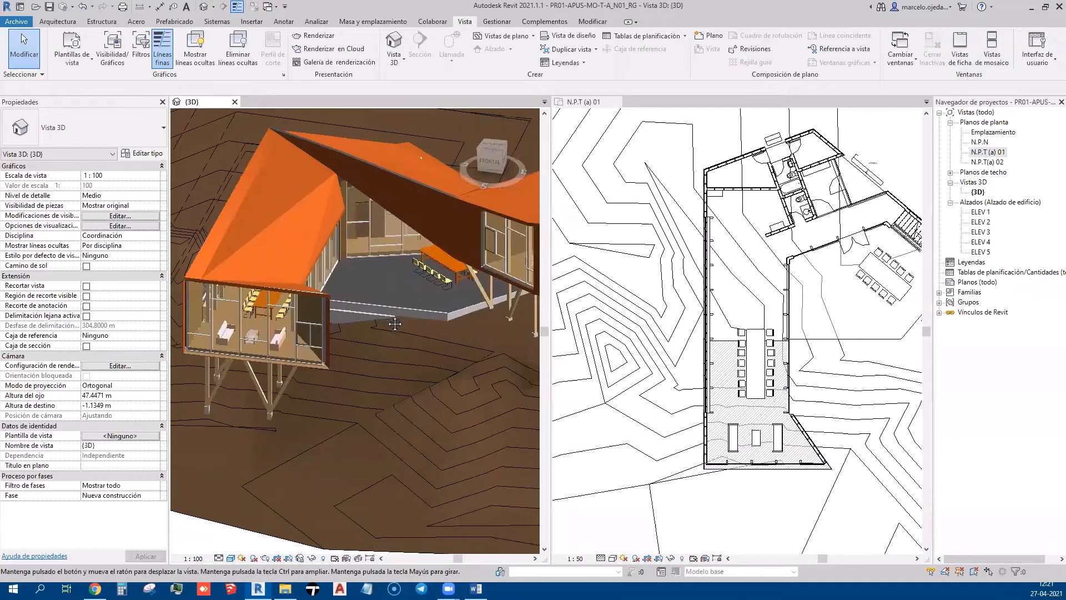
scroll(446, 355, down, 3)
scroll(442, 352, up, 3)
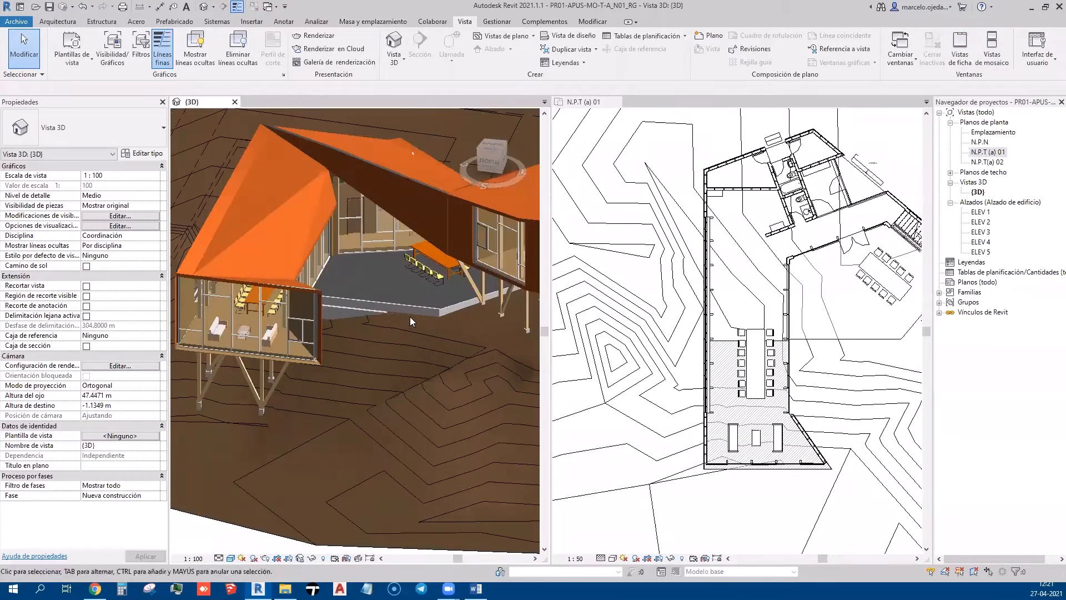
click(355, 247)
scroll(353, 245, up, 5)
scroll(346, 267, up, 4)
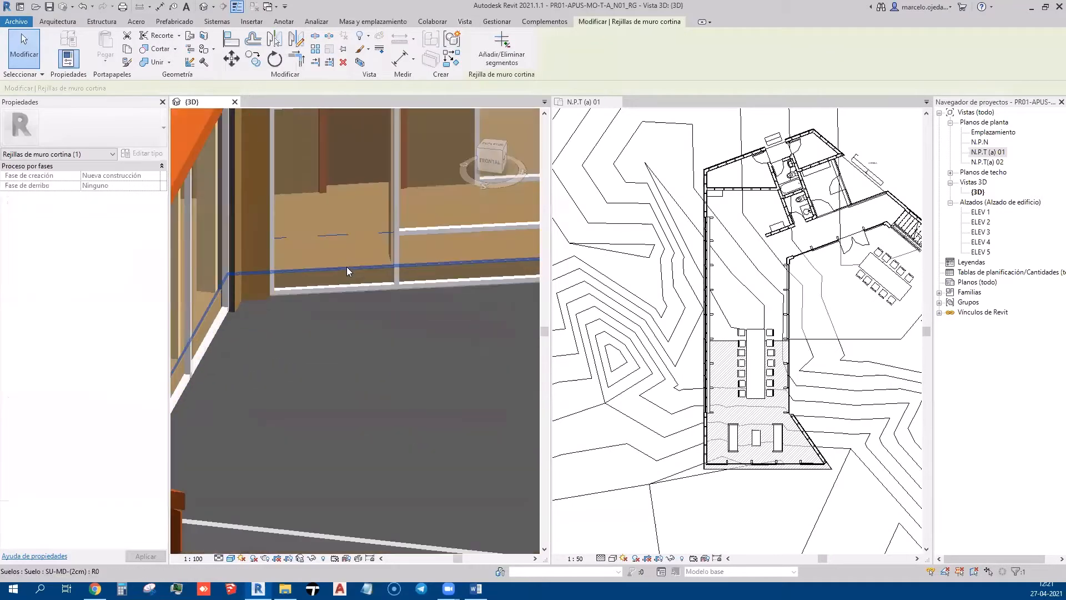
click(347, 268)
scroll(346, 266, down, 10)
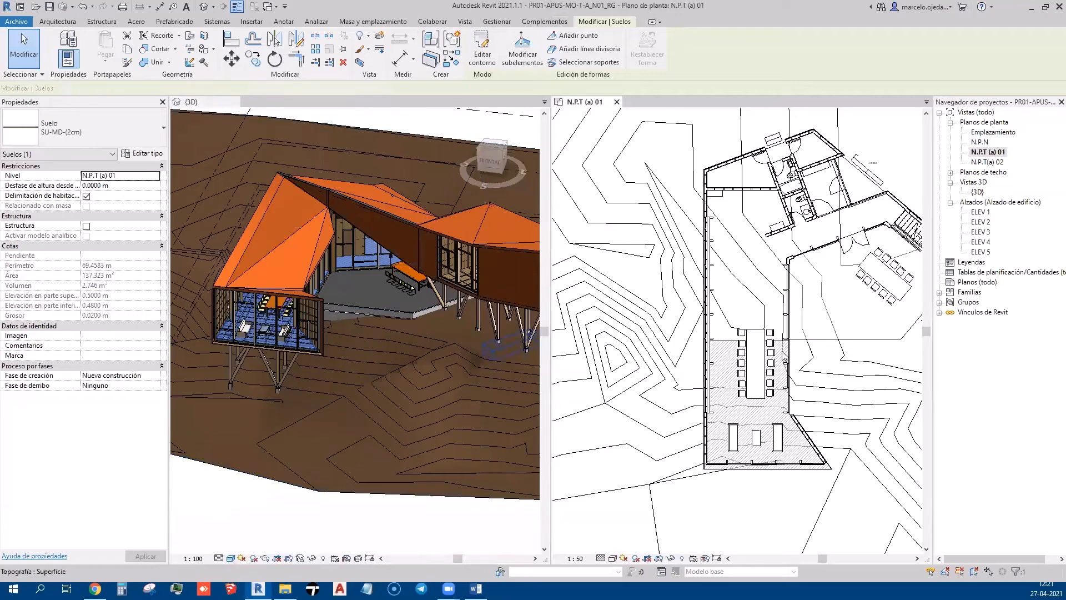
Reframe the plan, clear the selection, and open its Visibility/Graphics overrides
middle_drag(777, 356, 752, 340)
scroll(698, 349, up, 2)
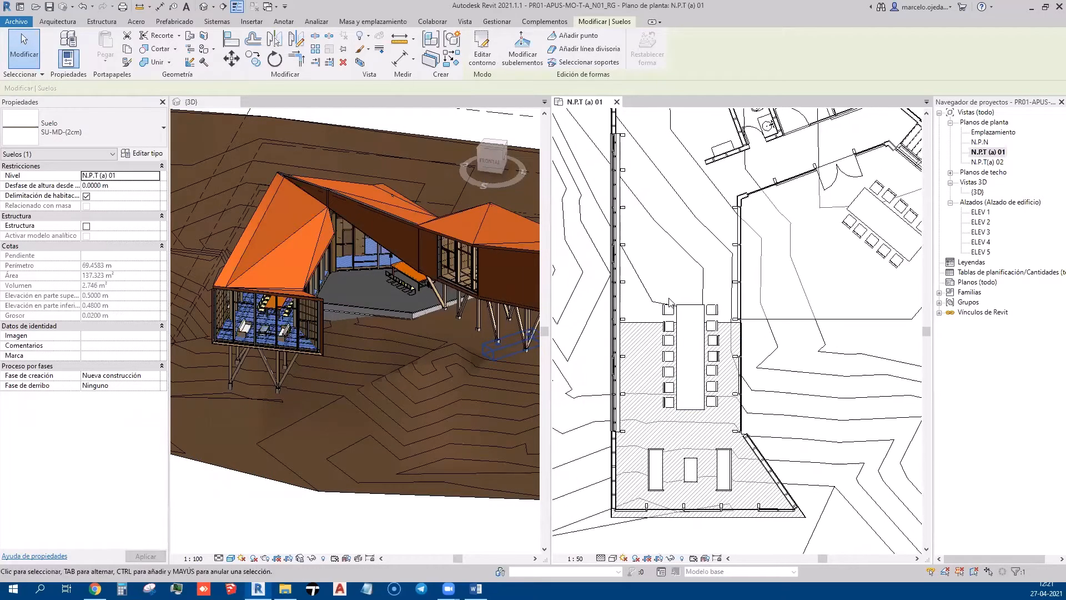
click(603, 286)
click(104, 226)
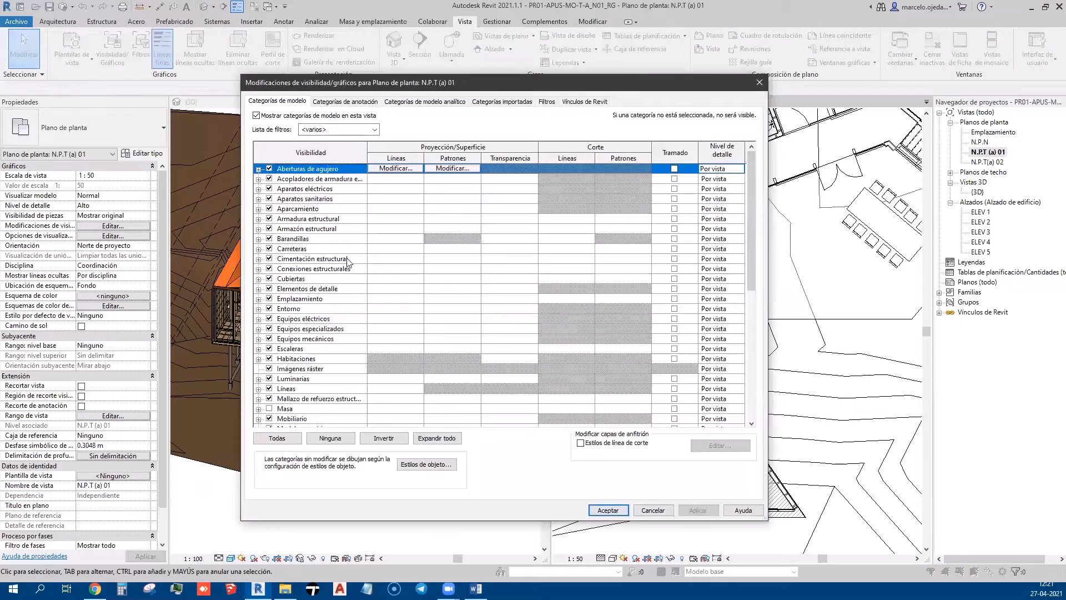
Browse the model categories, expanding Suelos, and look through the annotation categories
scroll(352, 305, down, 5)
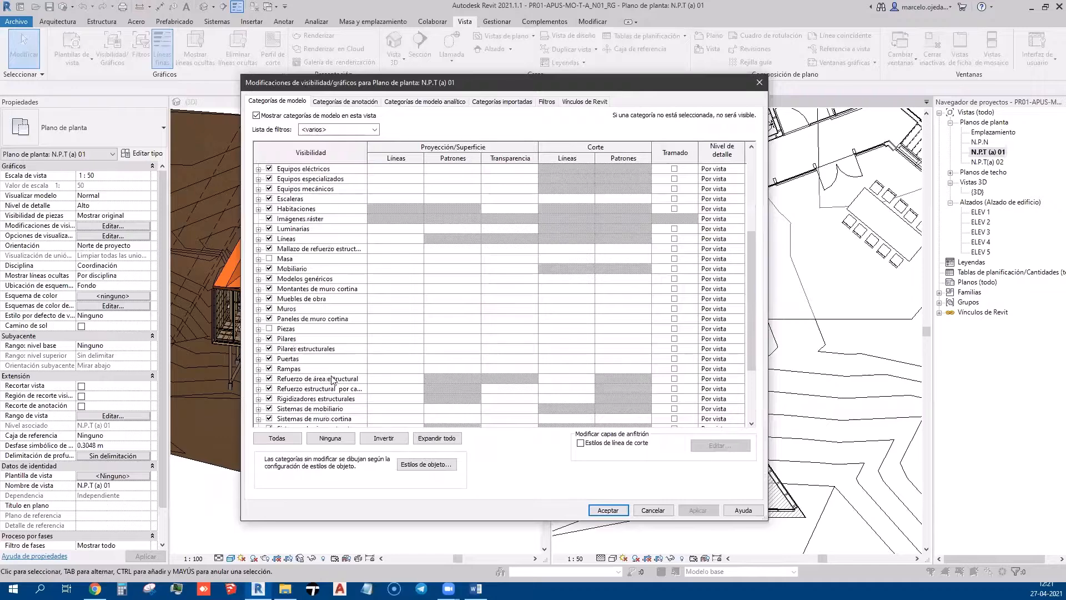
scroll(322, 413, down, 2)
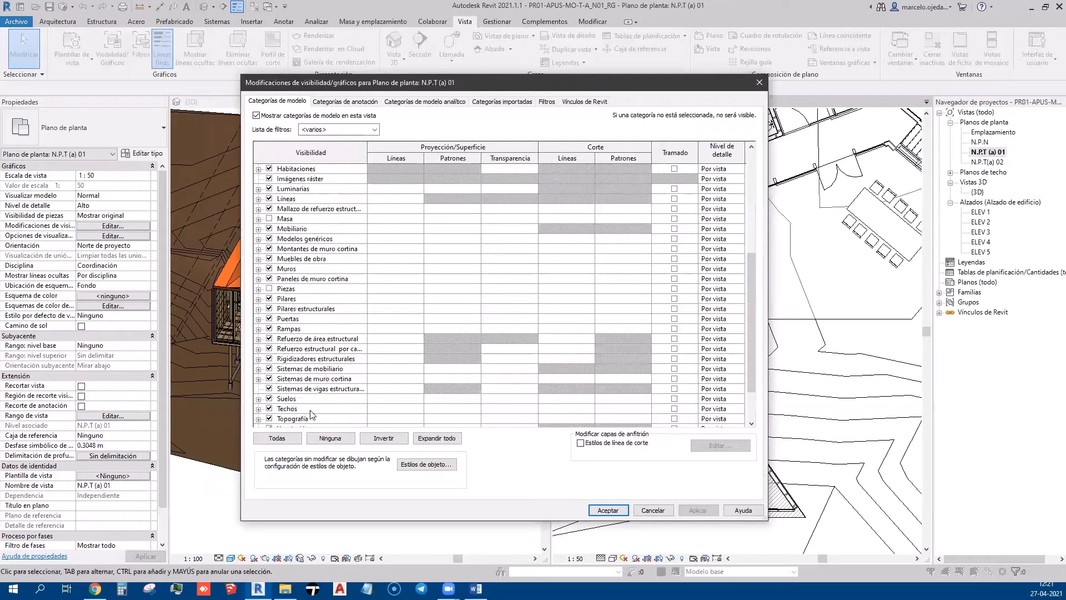
click(258, 399)
scroll(363, 397, down, 2)
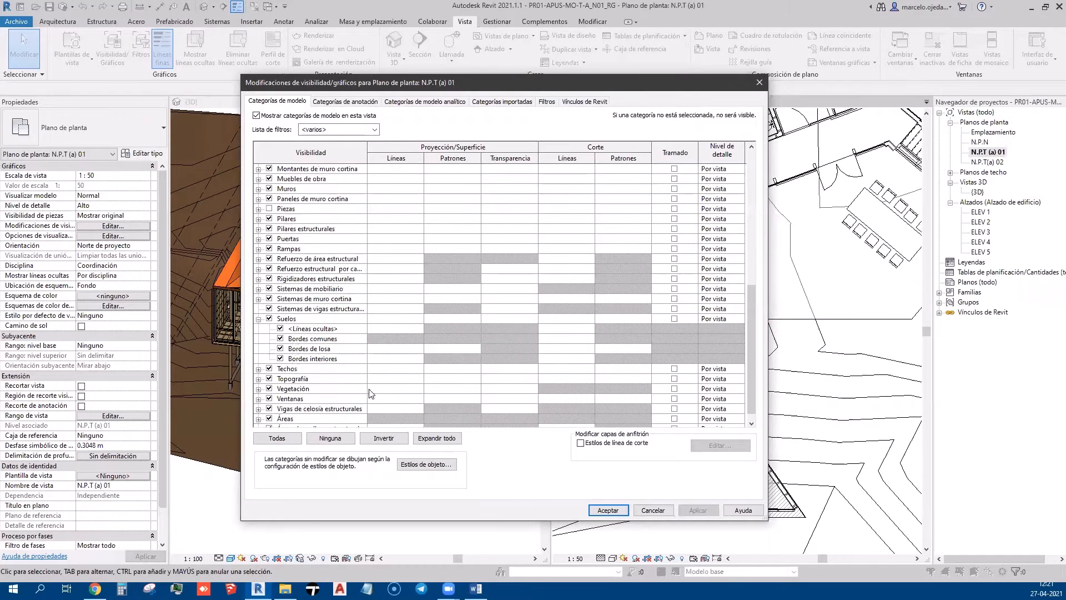
click(371, 102)
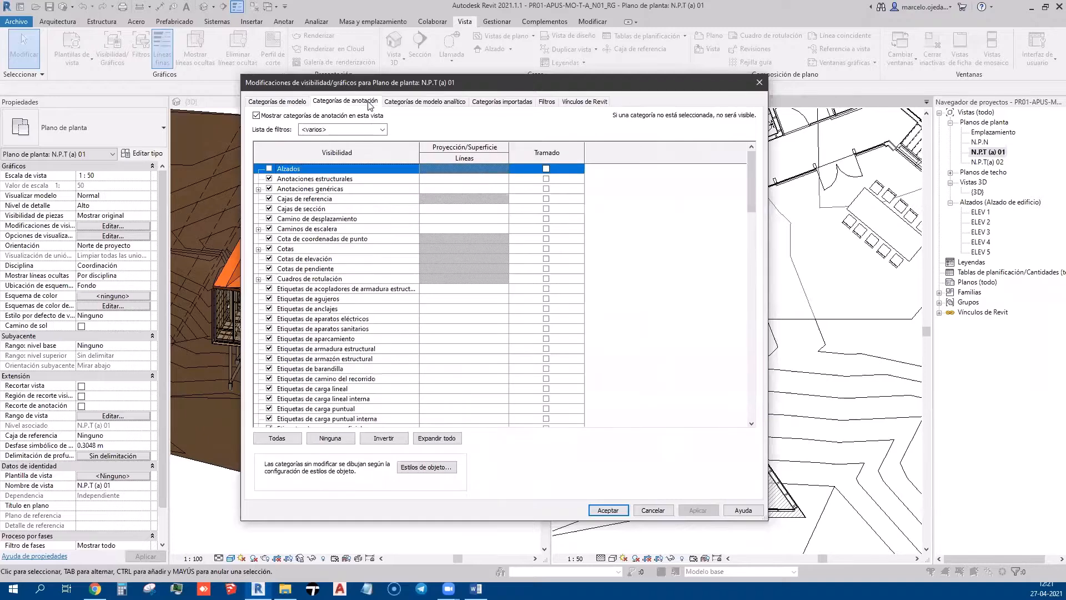
scroll(392, 316, down, 15)
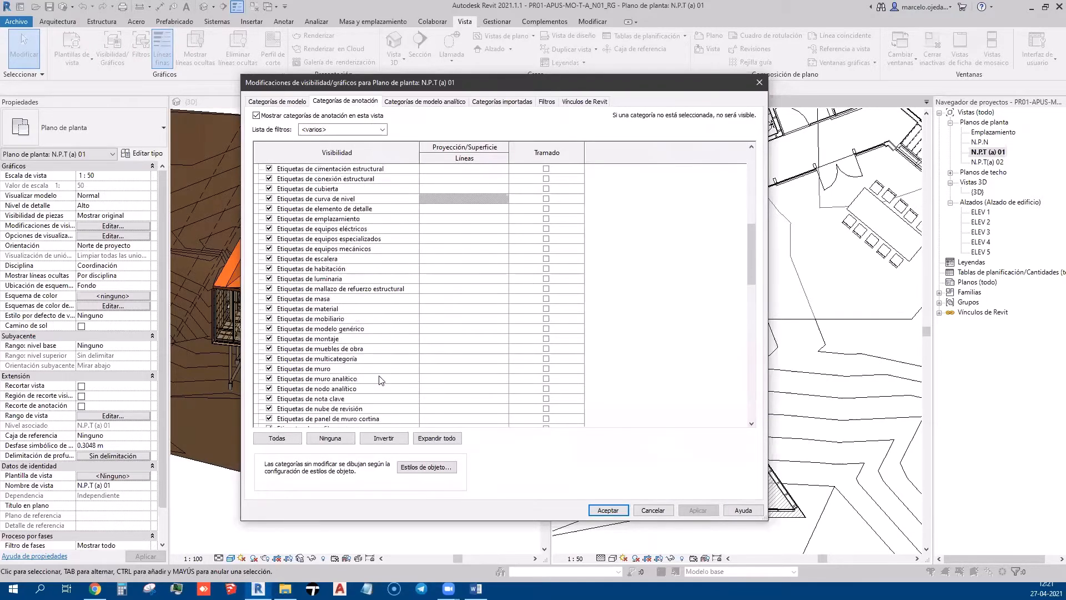
scroll(387, 389, down, 15)
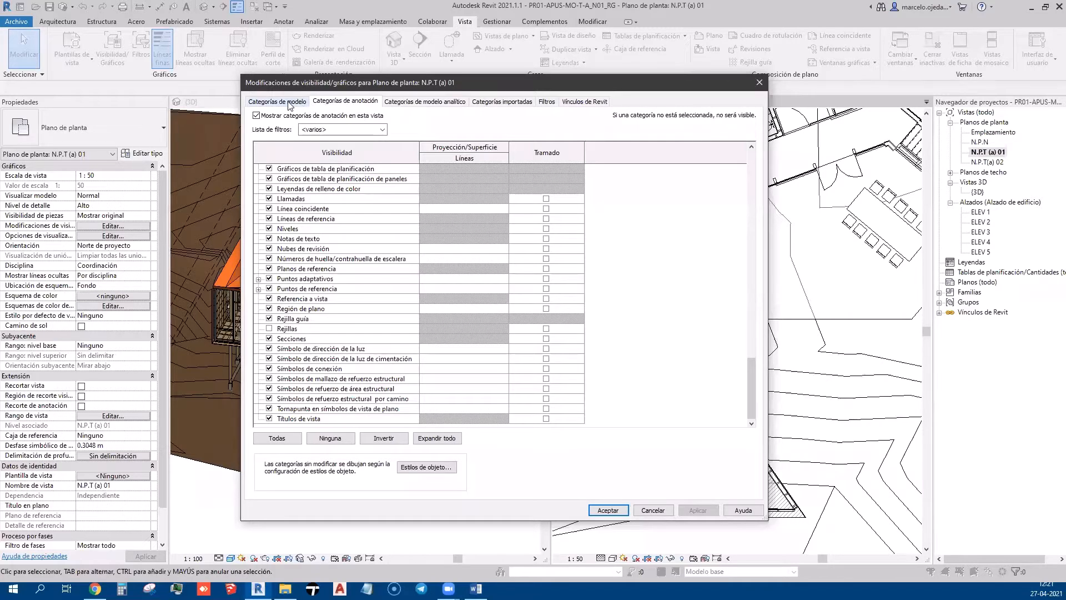
Turn on 'Show analytical model categories in this view', apply, and confirm
click(443, 102)
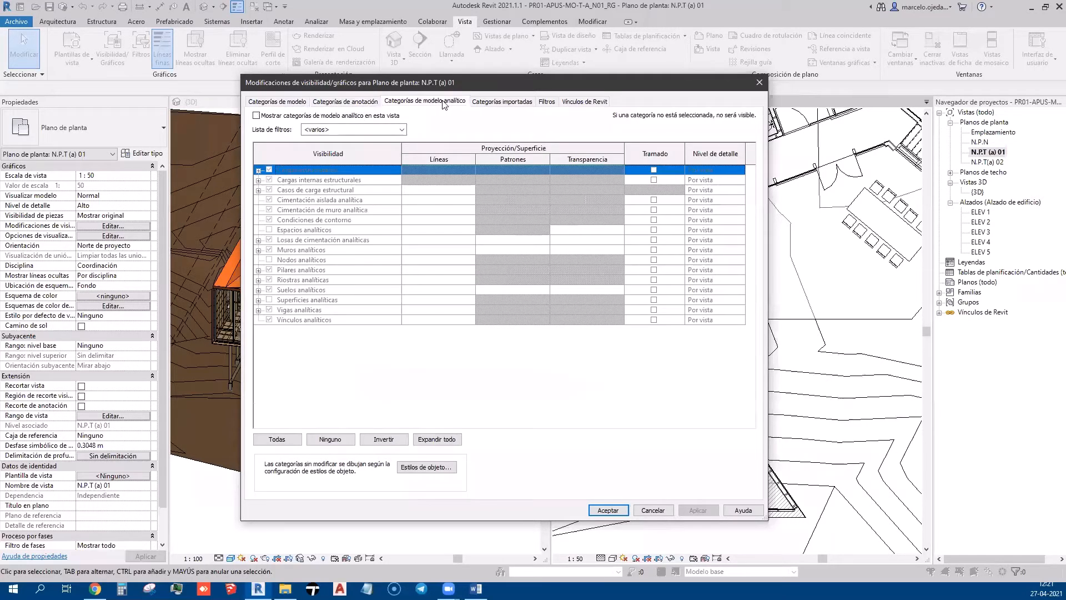
click(377, 116)
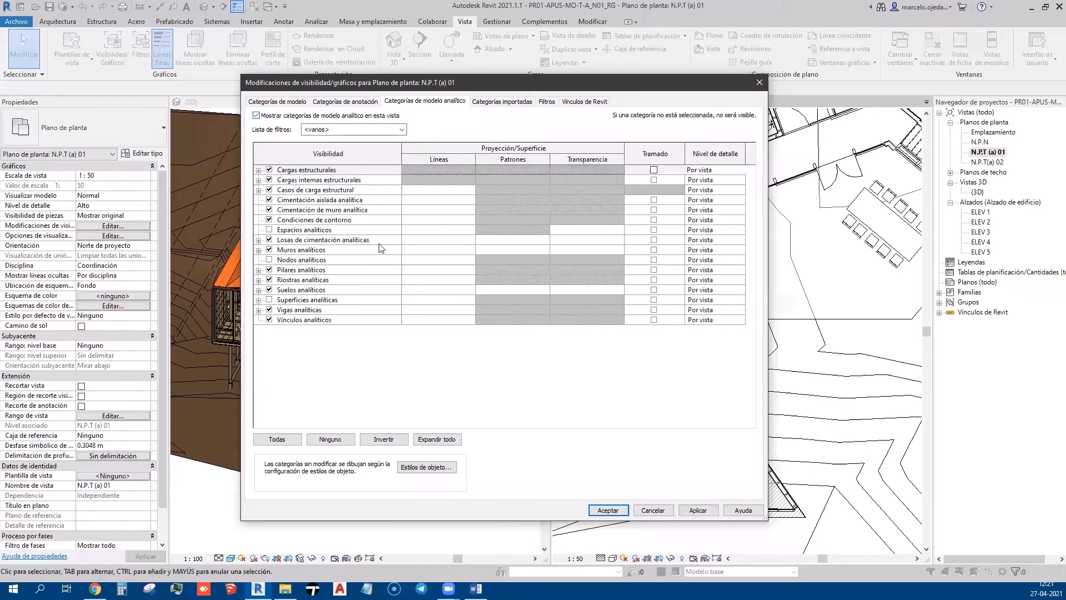
click(702, 509)
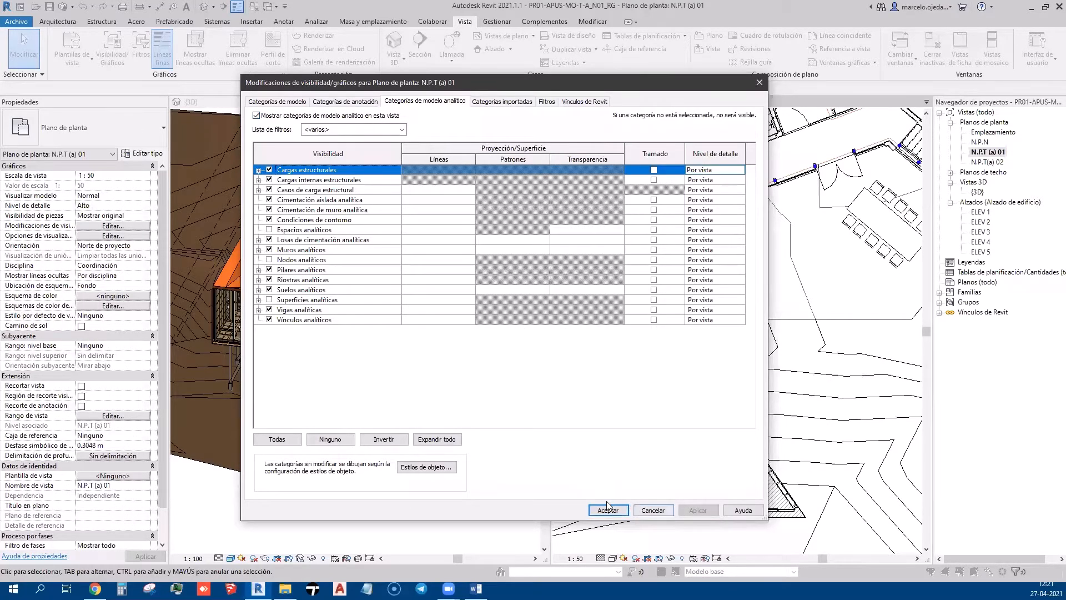
click(609, 509)
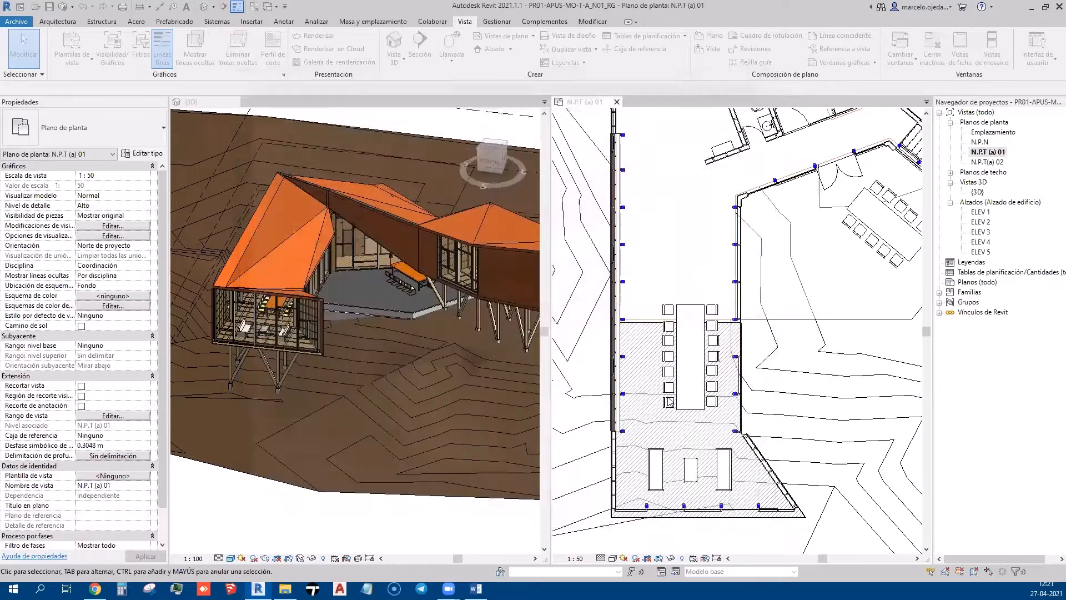
click(754, 263)
key(Escape)
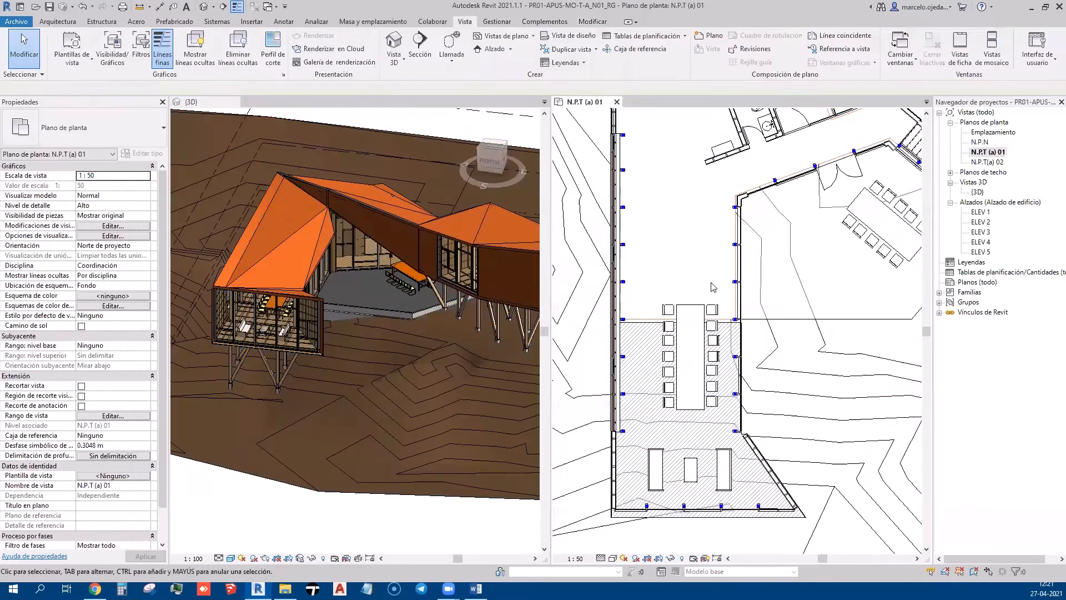
click(737, 314)
scroll(737, 314, up, 2)
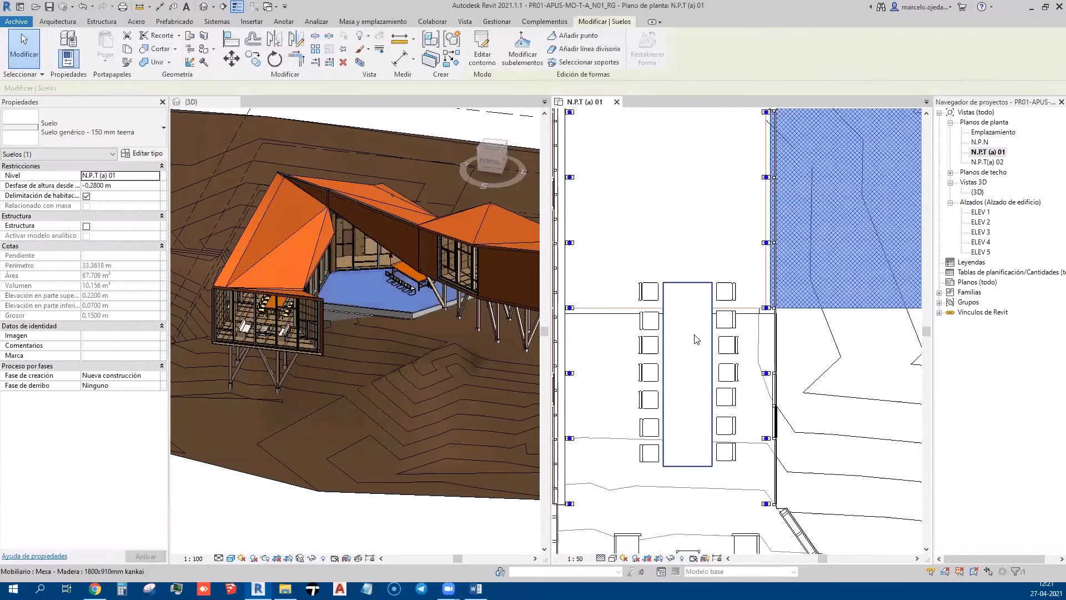
scroll(344, 279, up, 3)
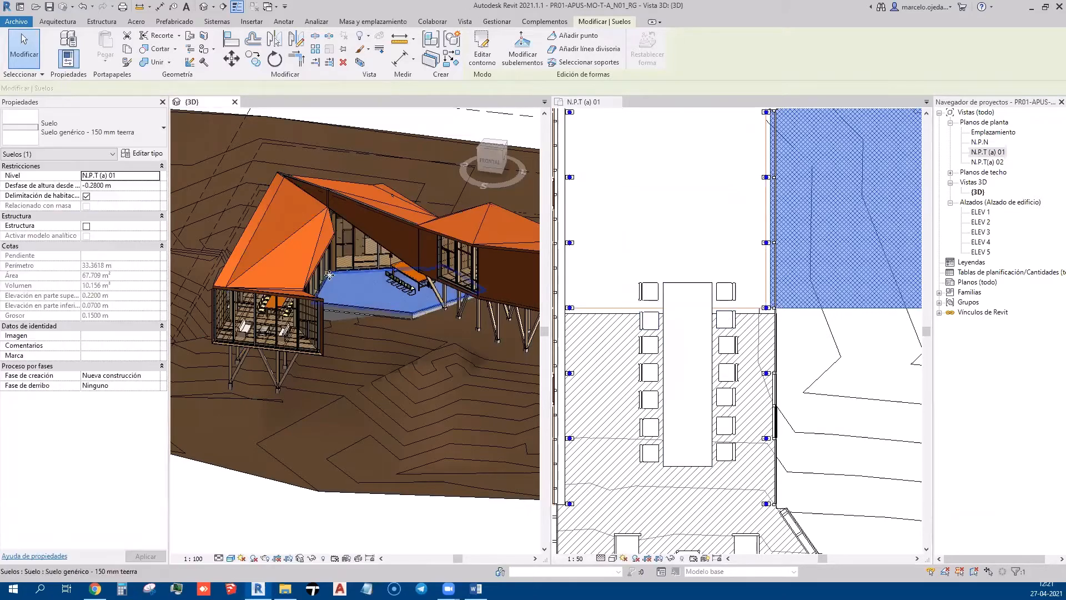
click(362, 263)
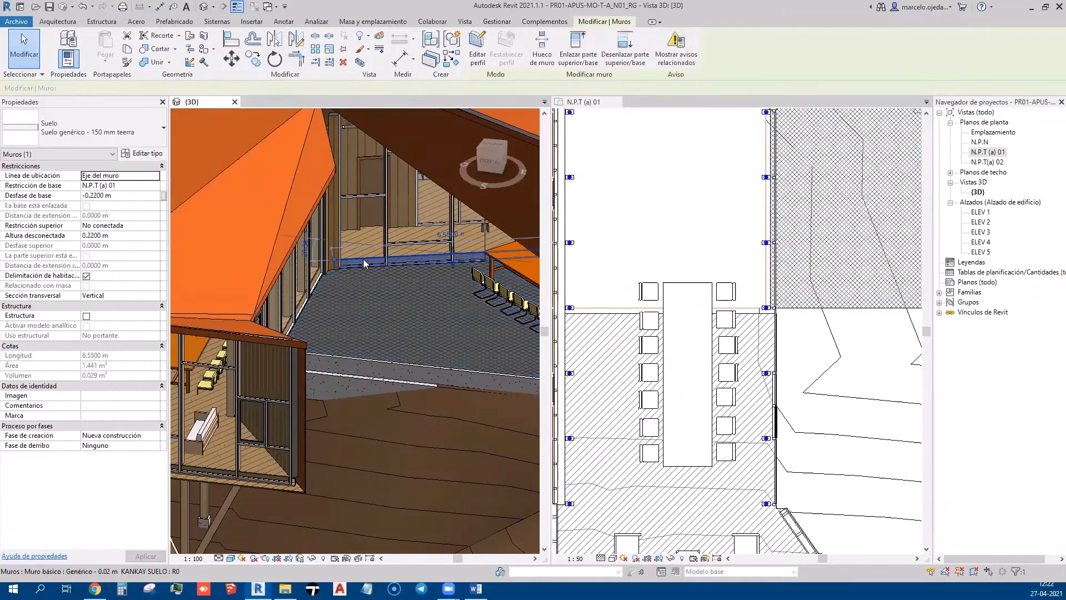
scroll(361, 236, up, 5)
scroll(366, 315, up, 4)
key(Escape)
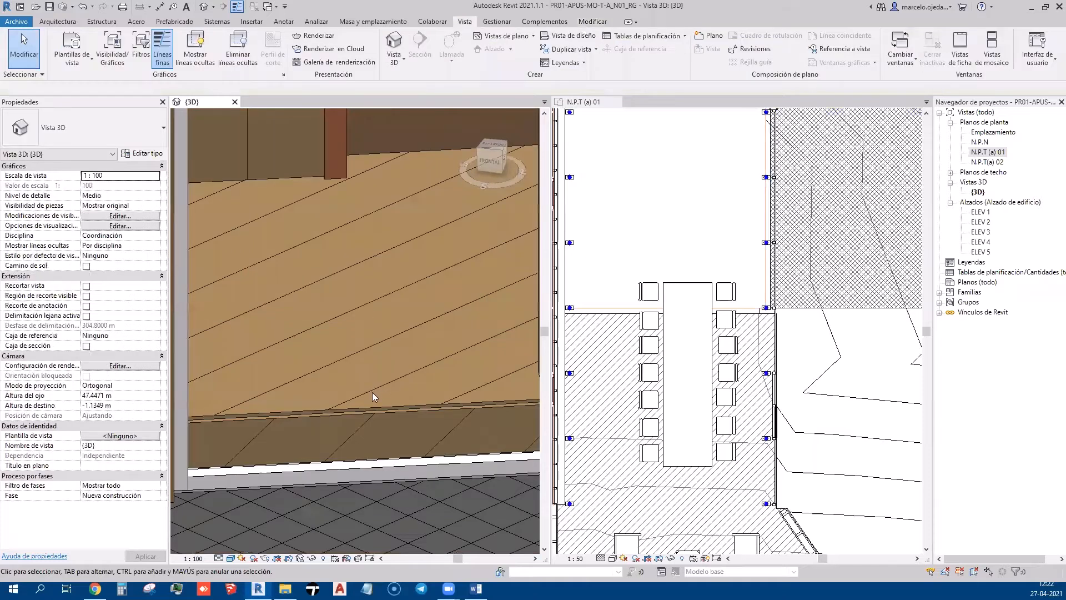
click(371, 406)
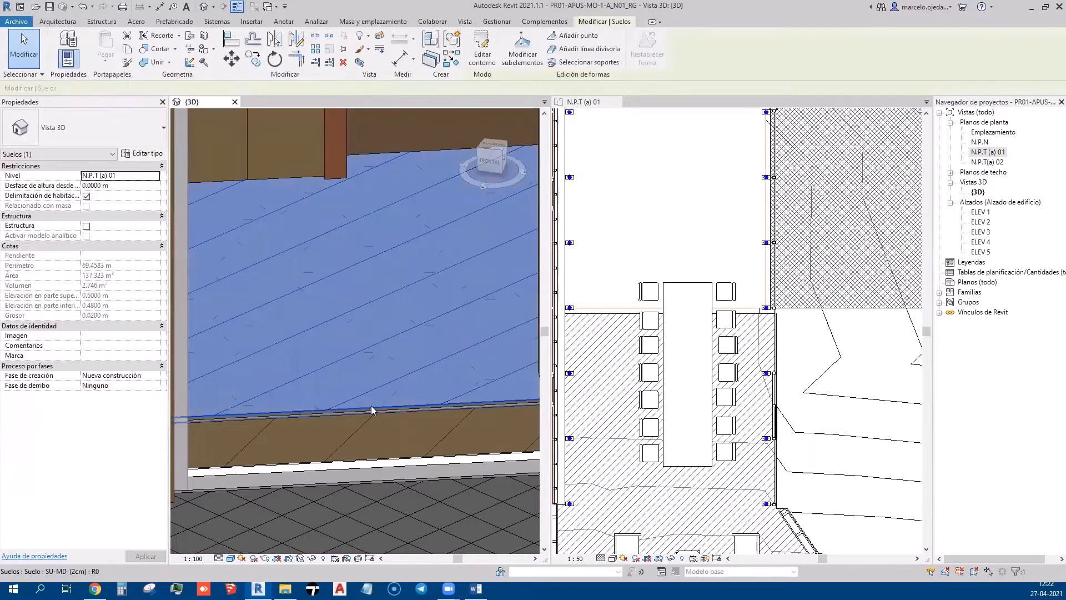
scroll(383, 360, down, 6)
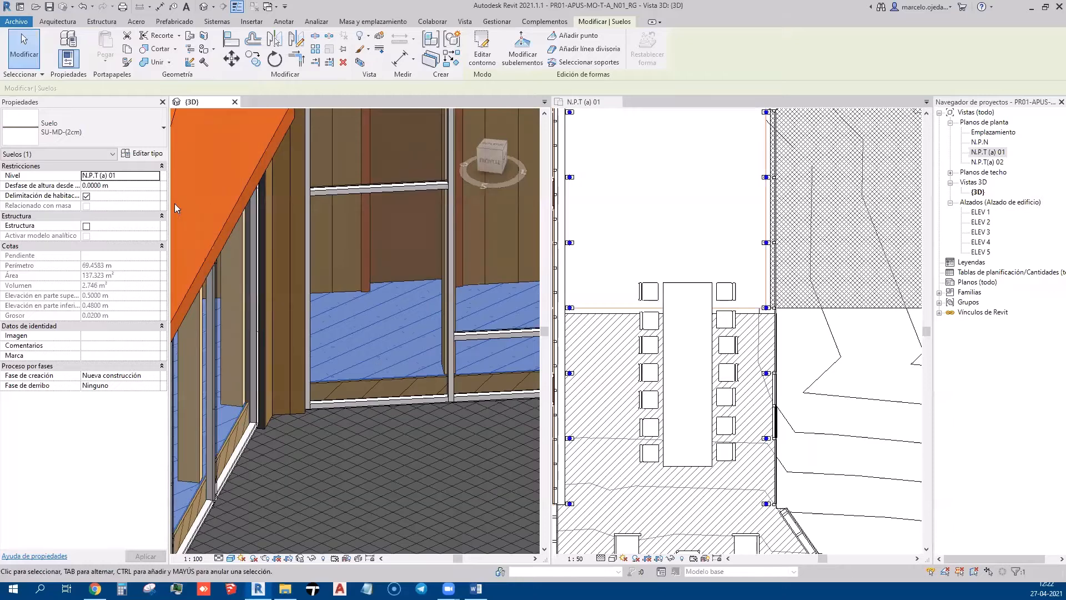
scroll(383, 306, down, 5)
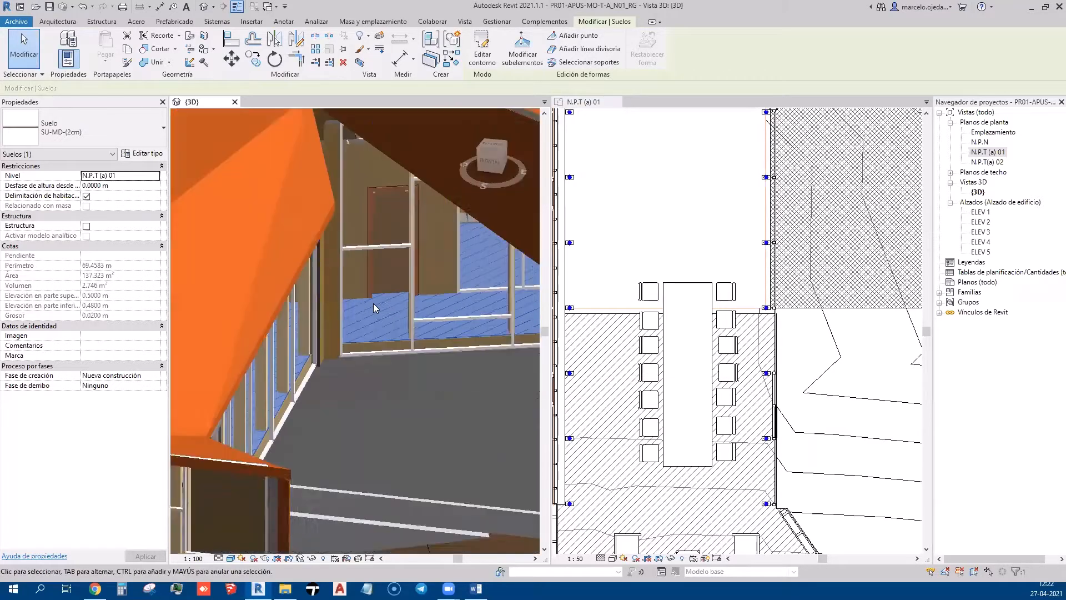
scroll(411, 309, down, 3)
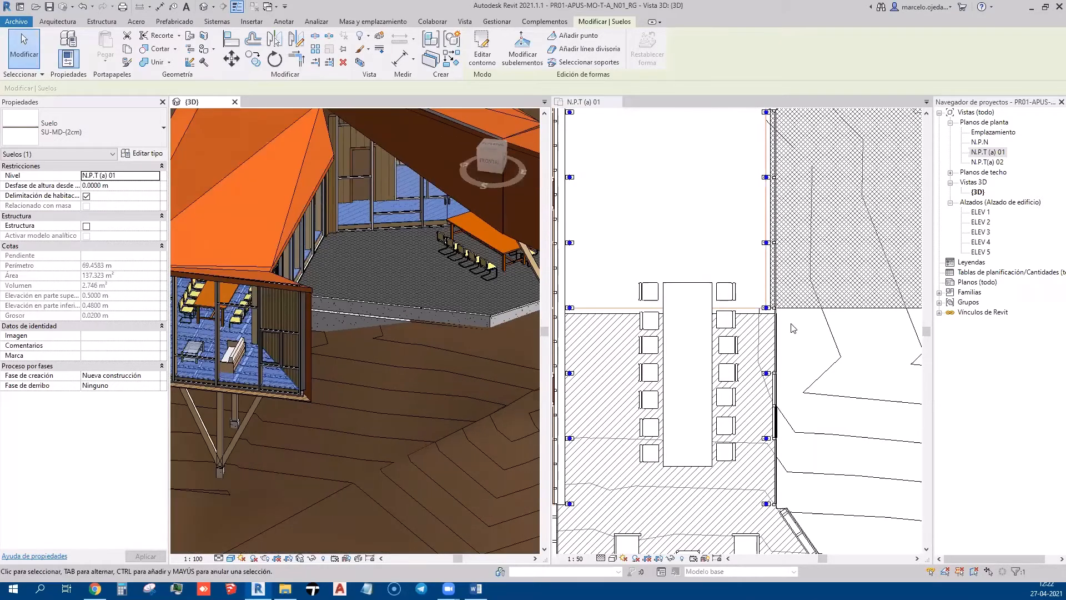
click(774, 320)
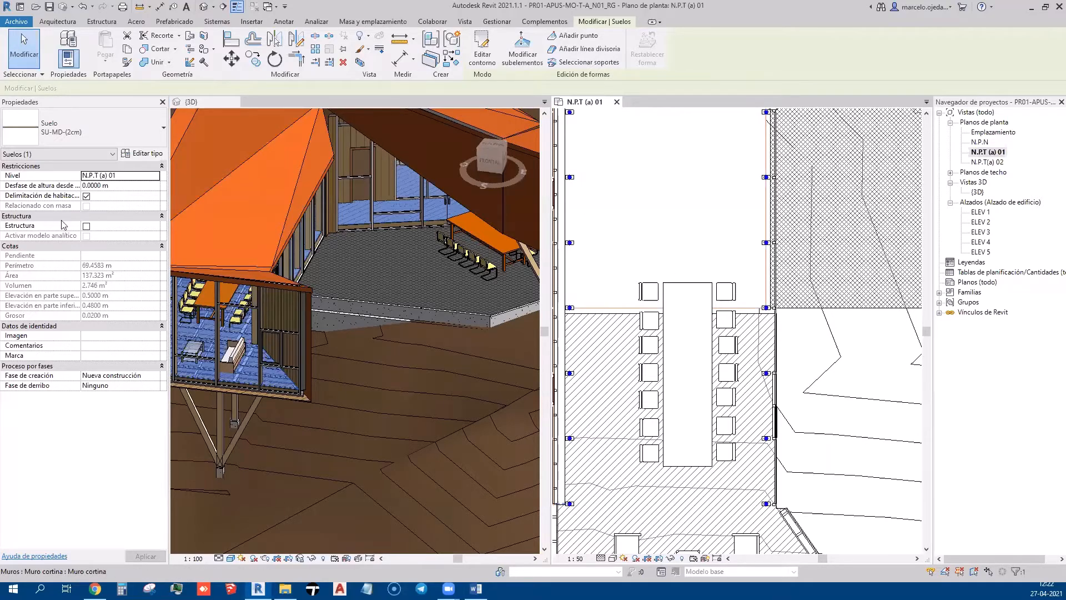
key(Escape)
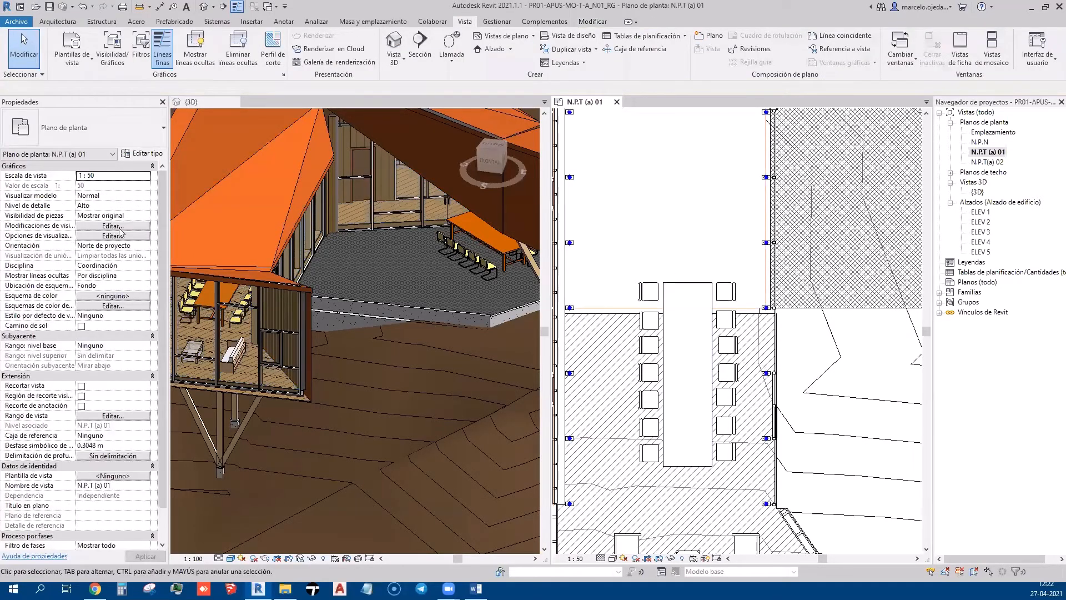
Review the analytical, imported, filter and linked-model tabs of N.P.T (a) 01's Visibility/Graphics, then apply and close
click(119, 228)
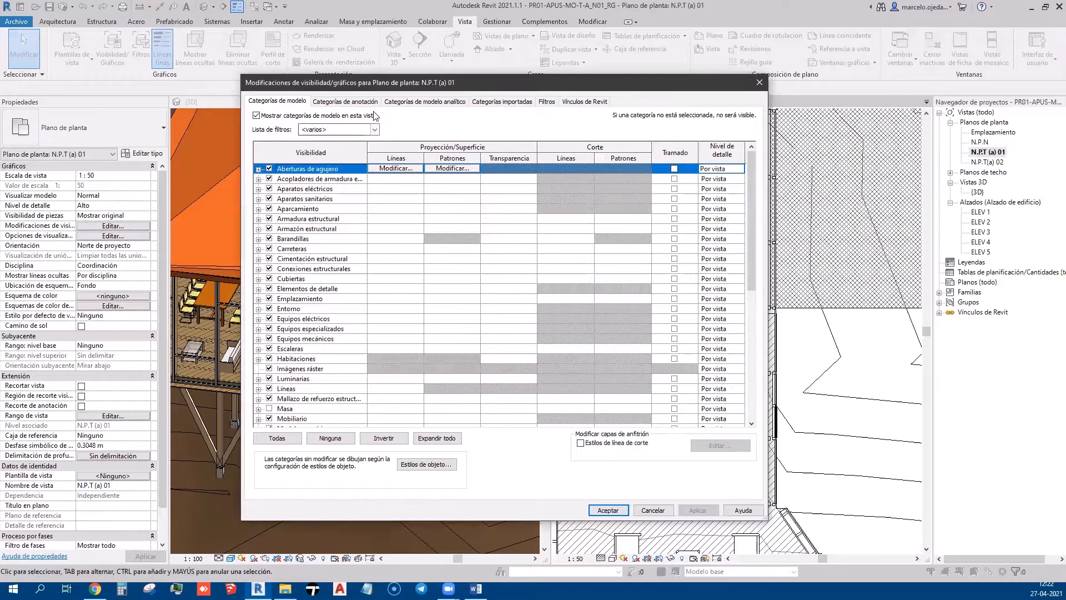
click(418, 105)
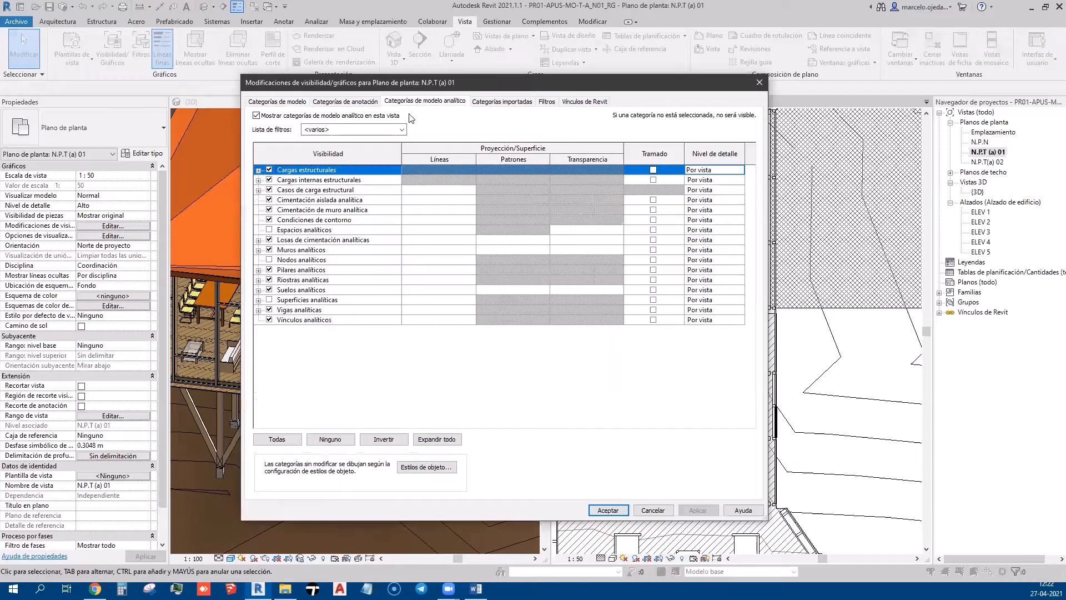
double_click(270, 171)
click(491, 105)
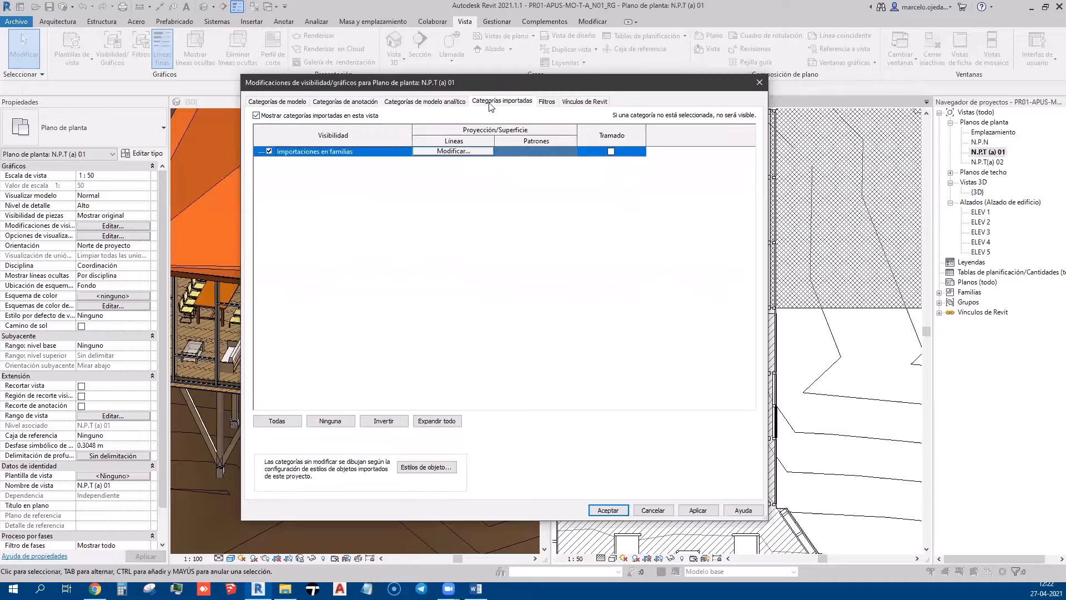
click(547, 101)
click(574, 101)
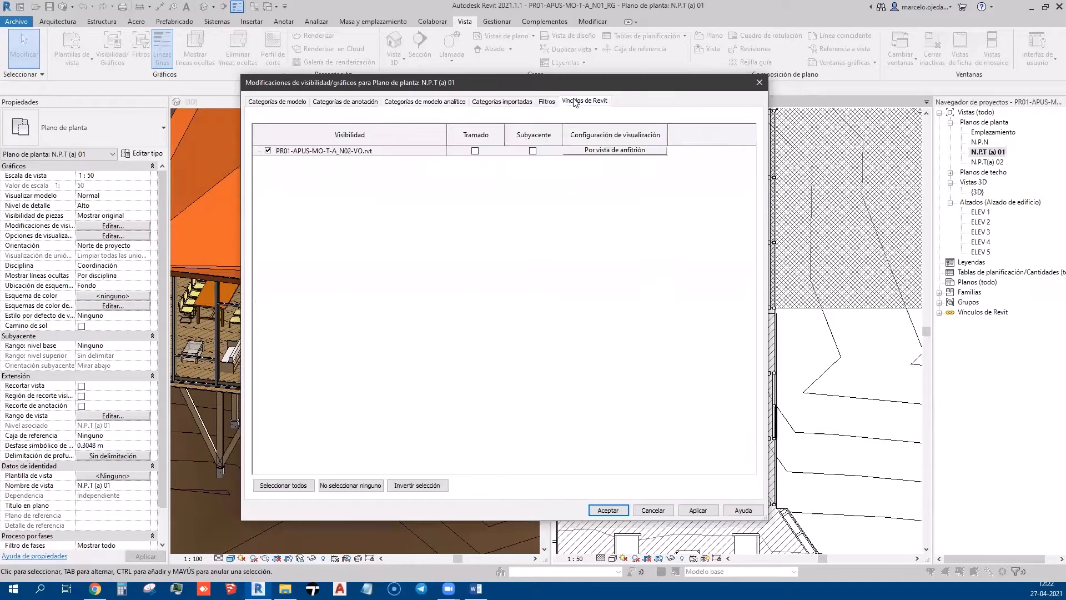
click(273, 105)
scroll(344, 256, down, 8)
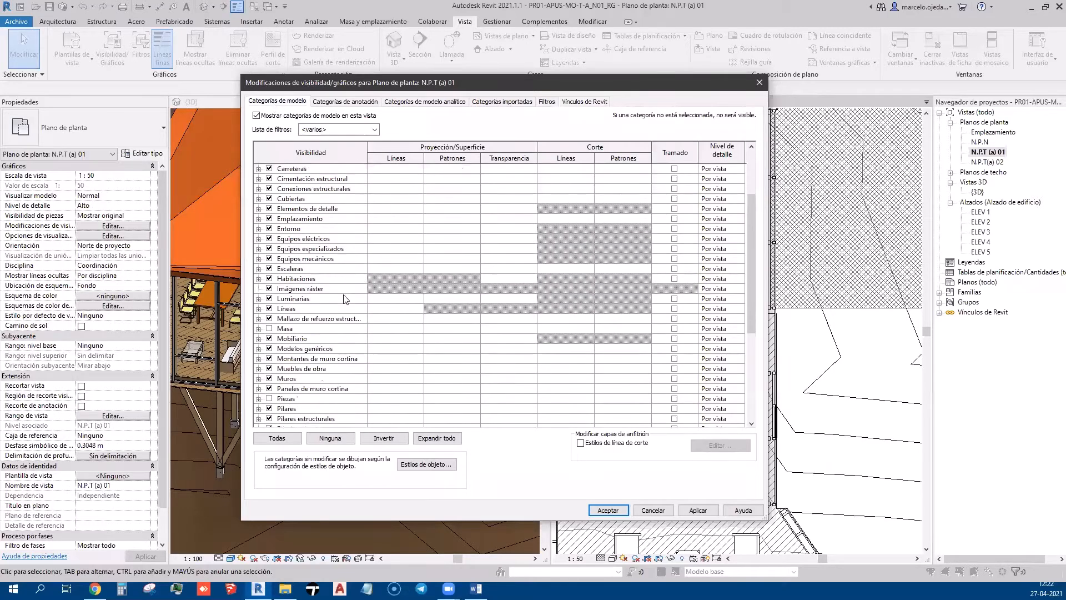
click(719, 508)
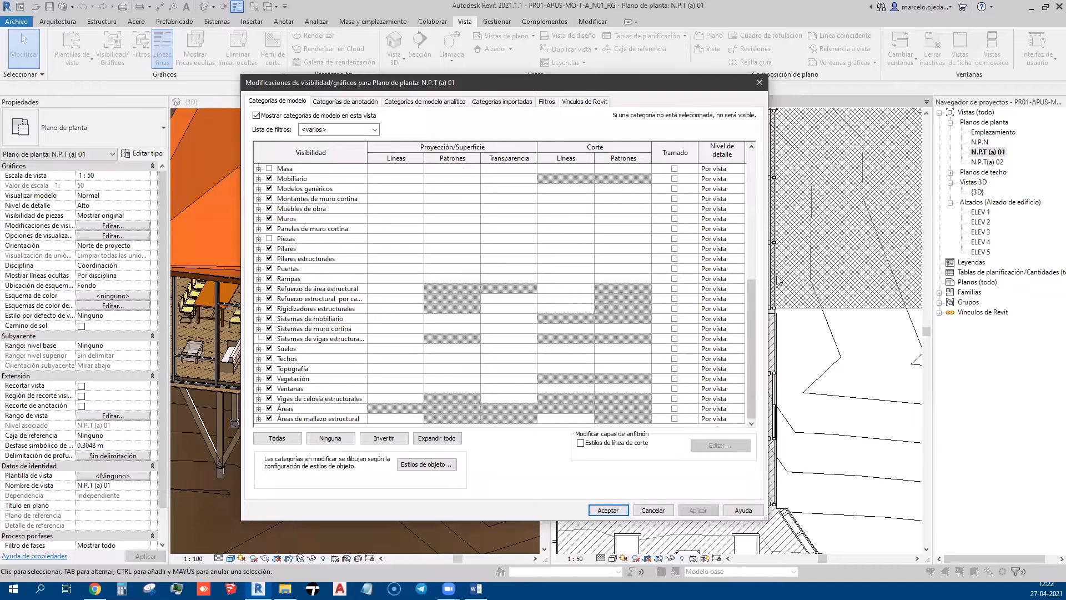
click(764, 86)
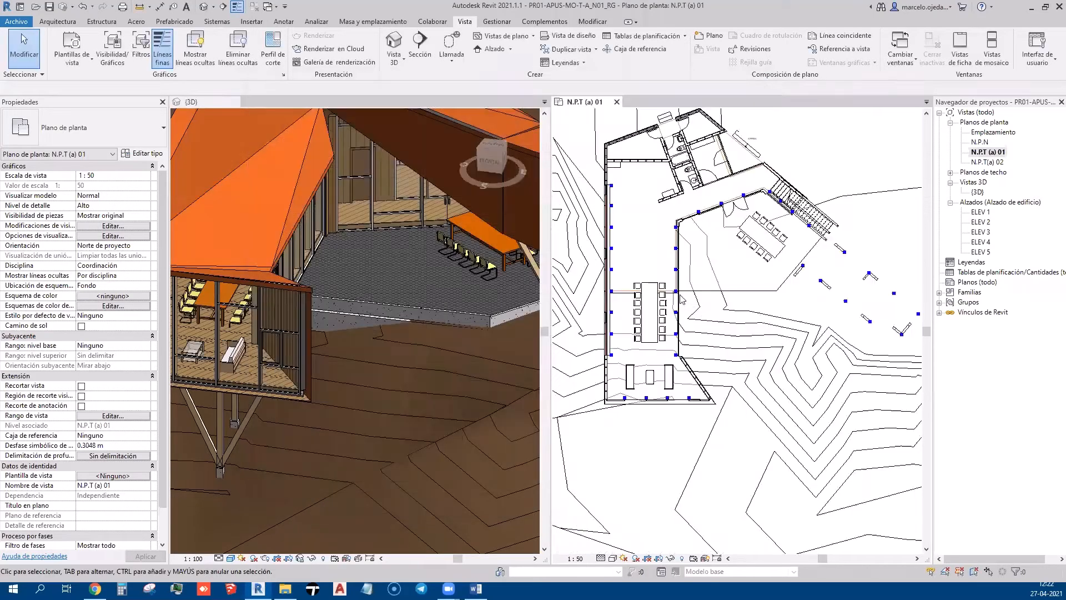
Switch off the analytical model categories in N.P.T (a) 01 and apply the change
scroll(672, 295, up, 3)
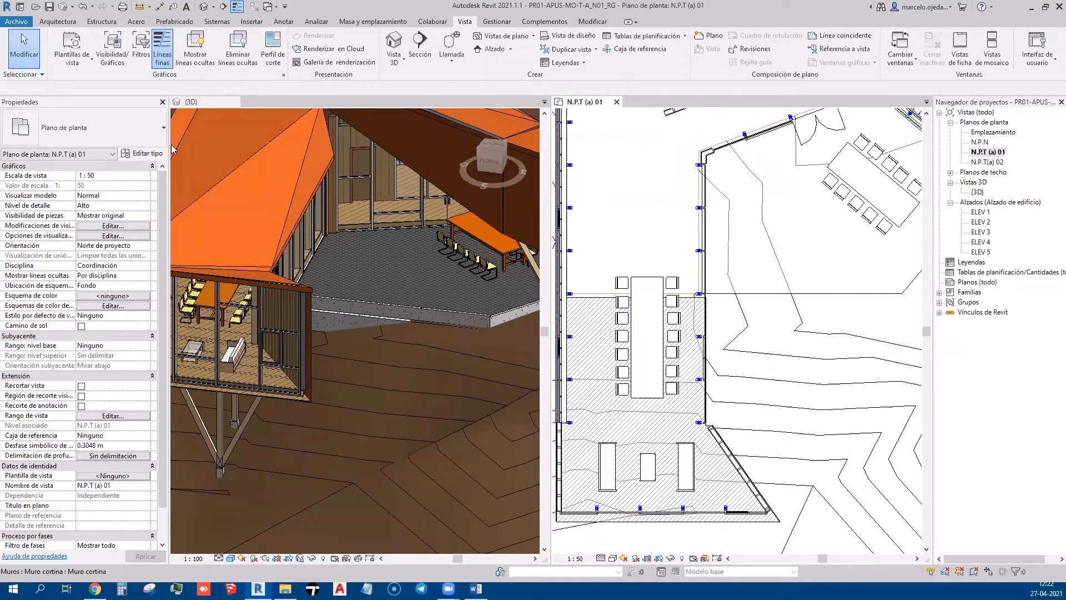
click(146, 226)
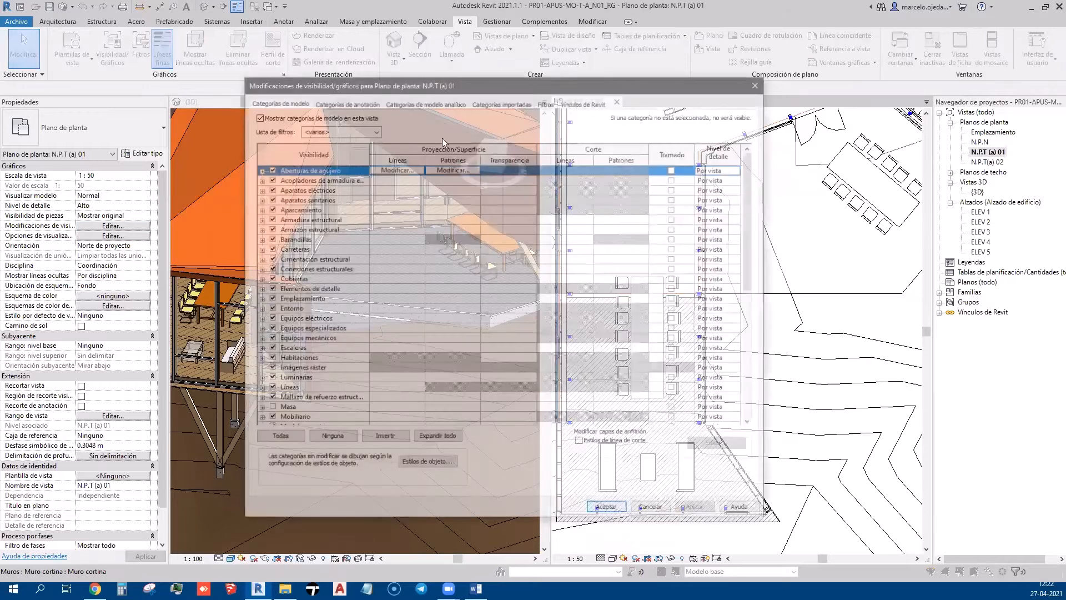
click(427, 105)
click(262, 116)
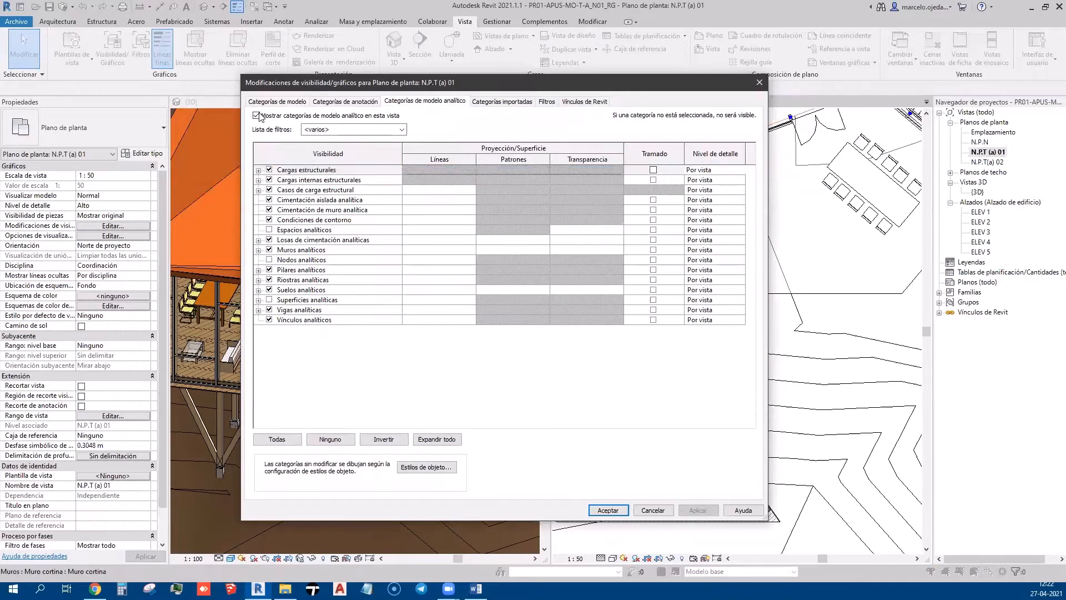
click(698, 509)
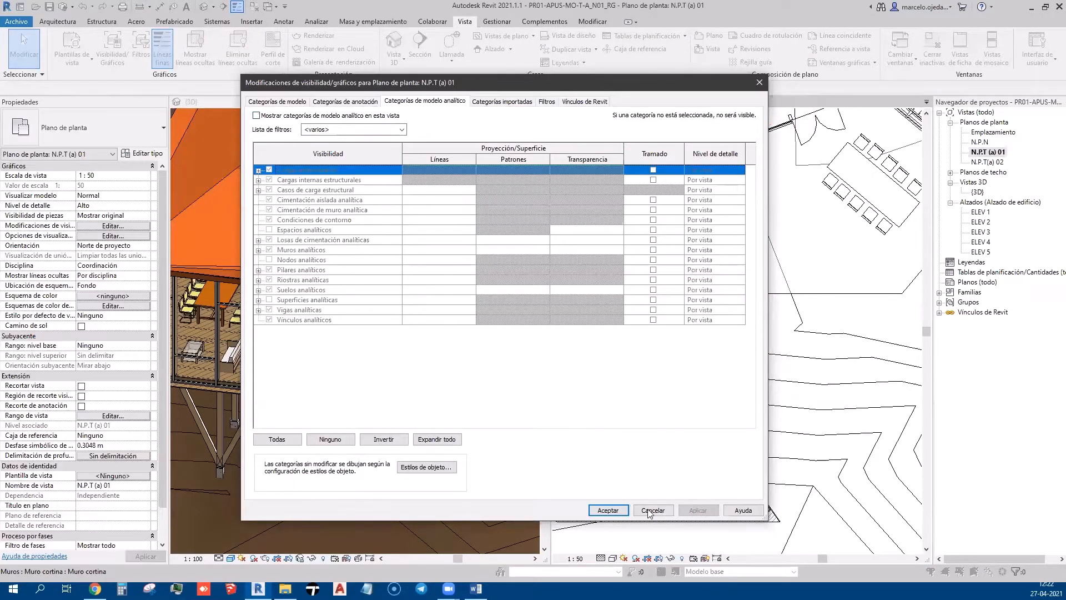
click(608, 509)
scroll(692, 318, down, 8)
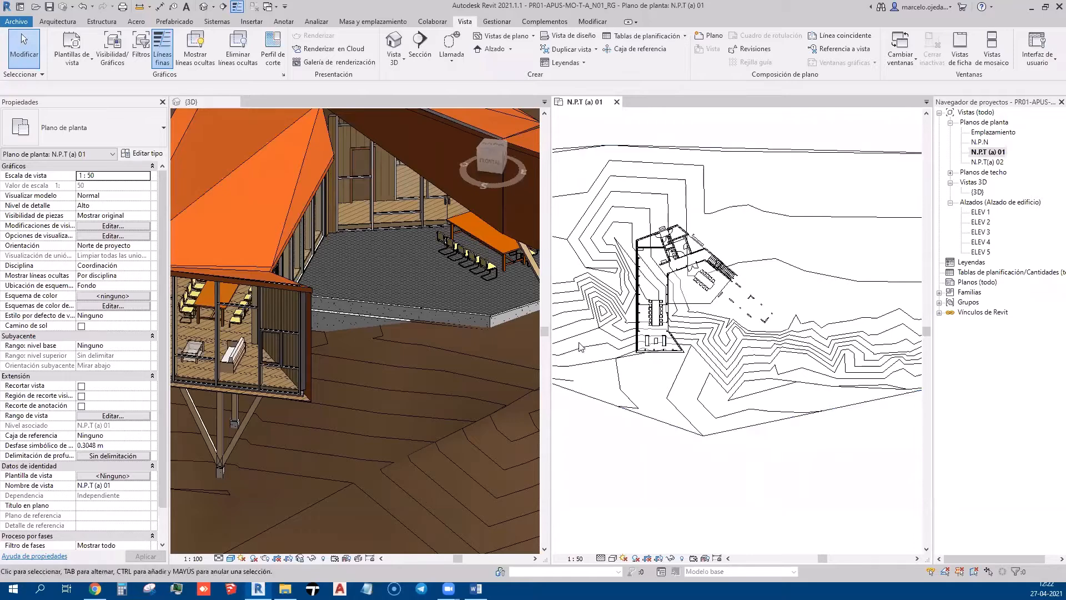
click(414, 374)
scroll(294, 389, up, 5)
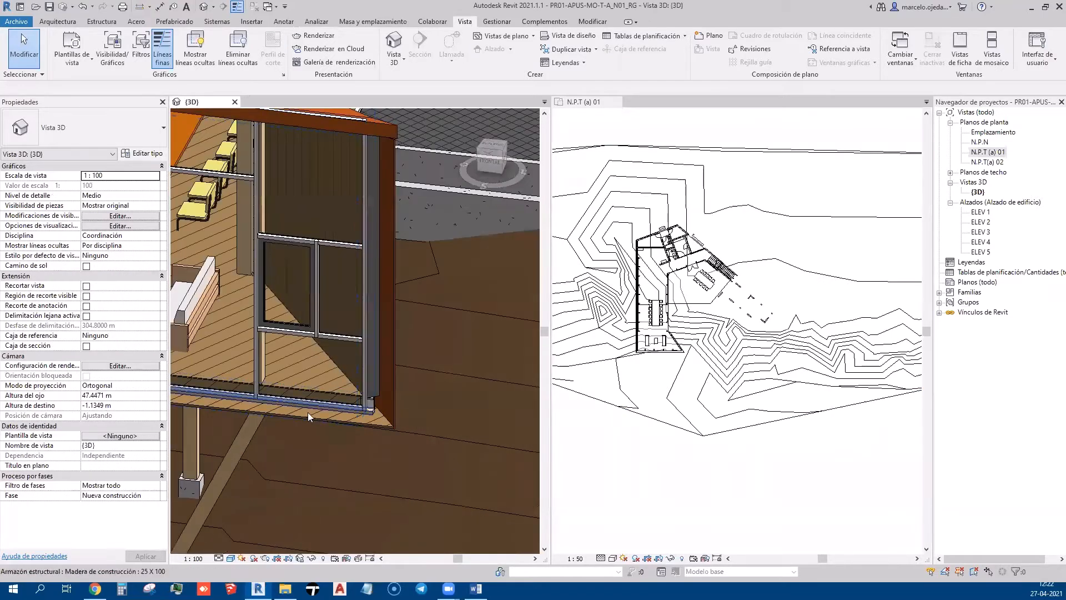
click(803, 275)
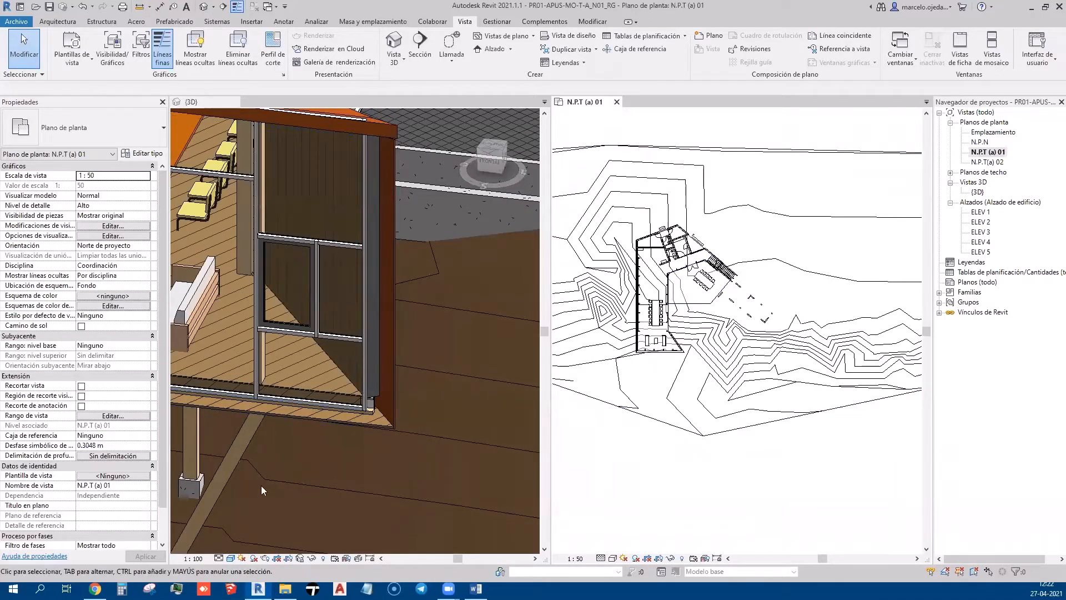
click(136, 417)
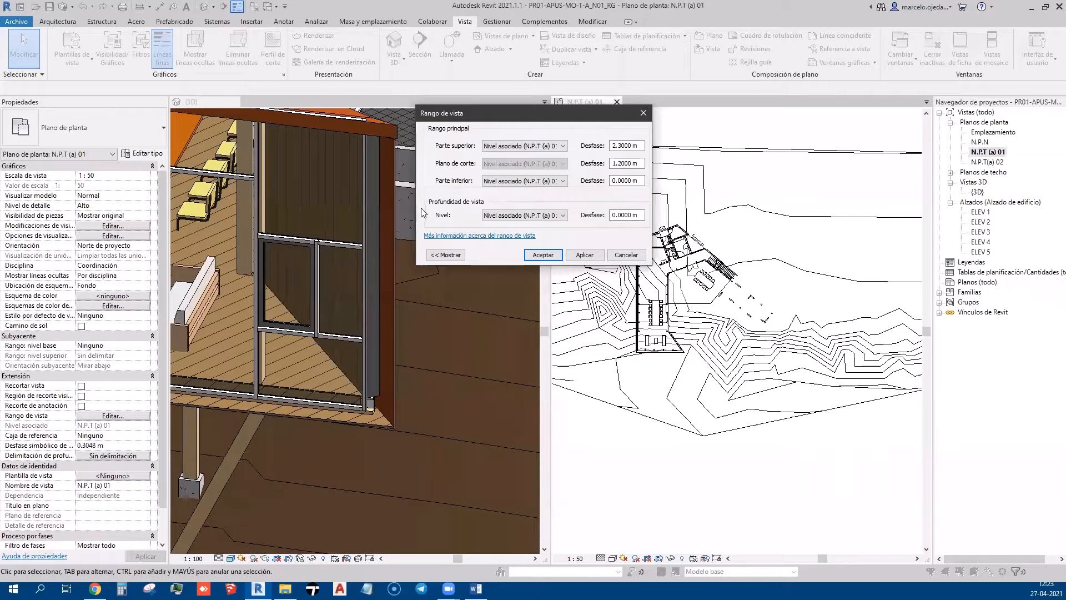
click(557, 182)
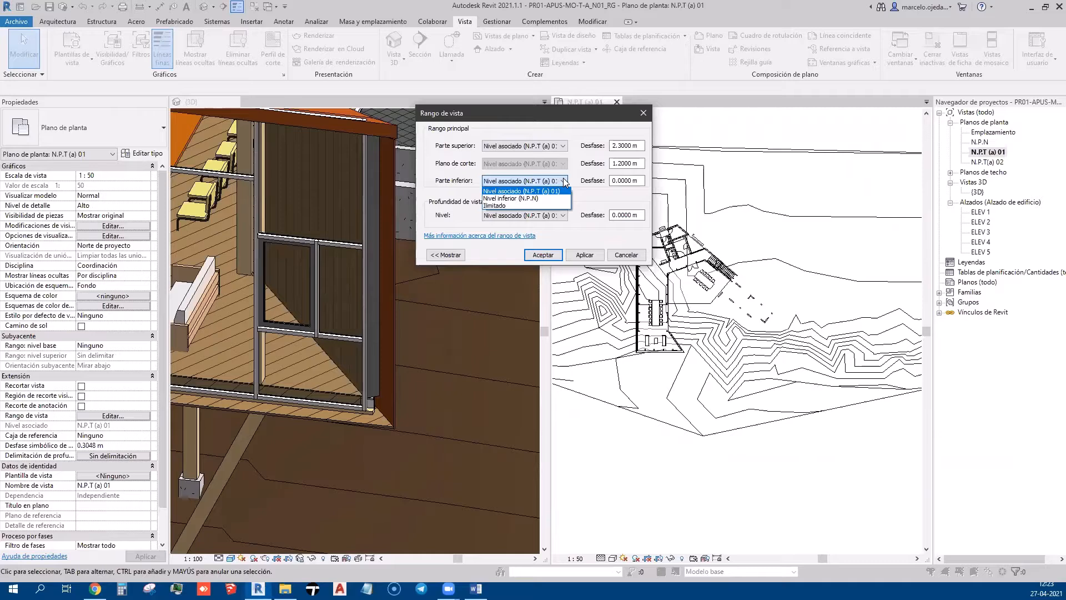
click(563, 180)
click(560, 148)
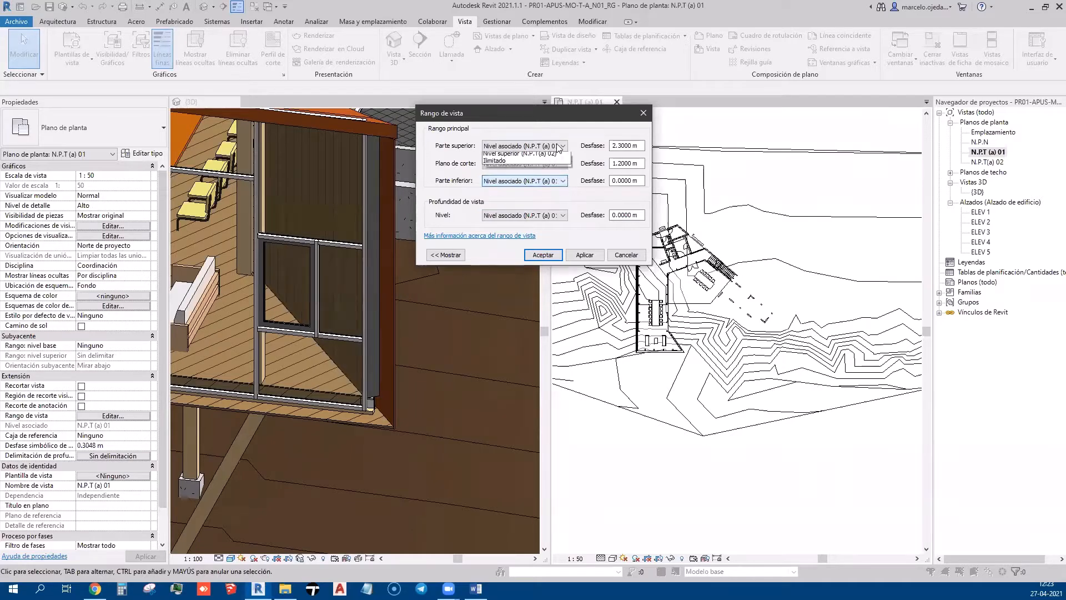
click(561, 147)
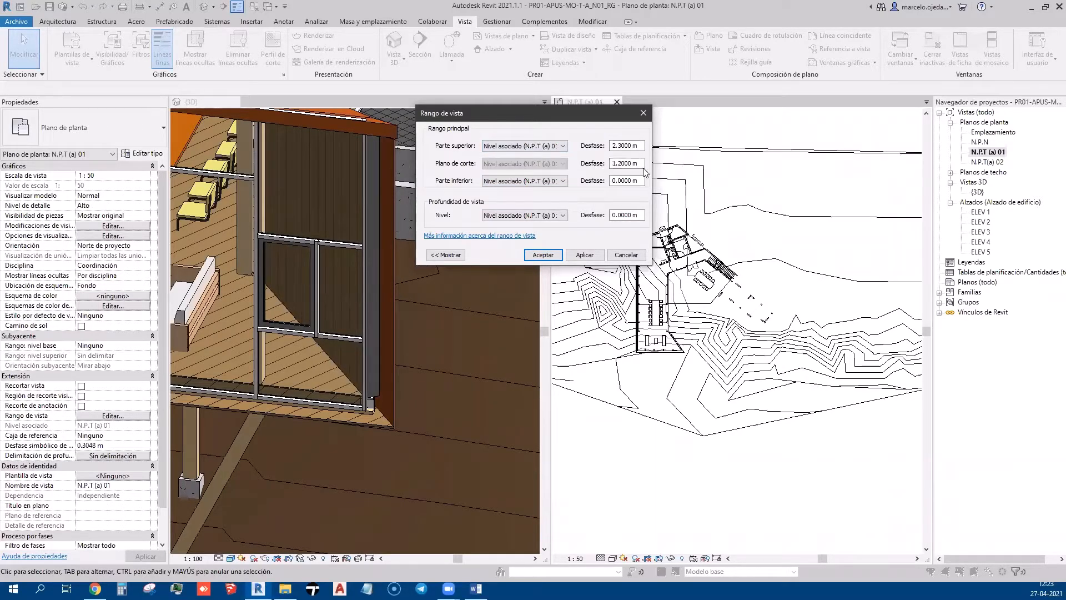
click(555, 181)
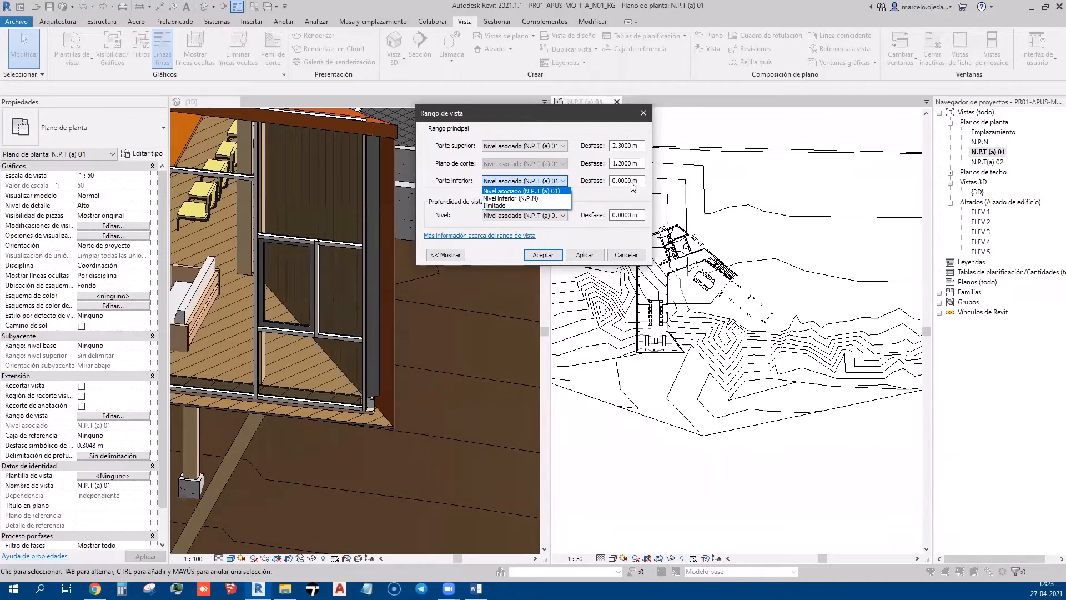
click(581, 228)
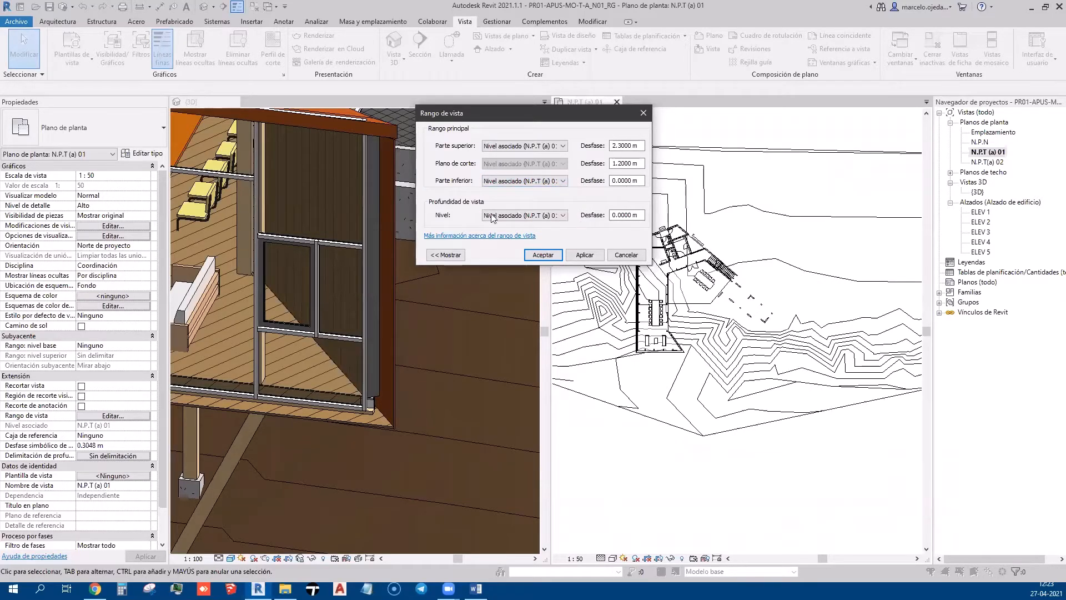
click(540, 255)
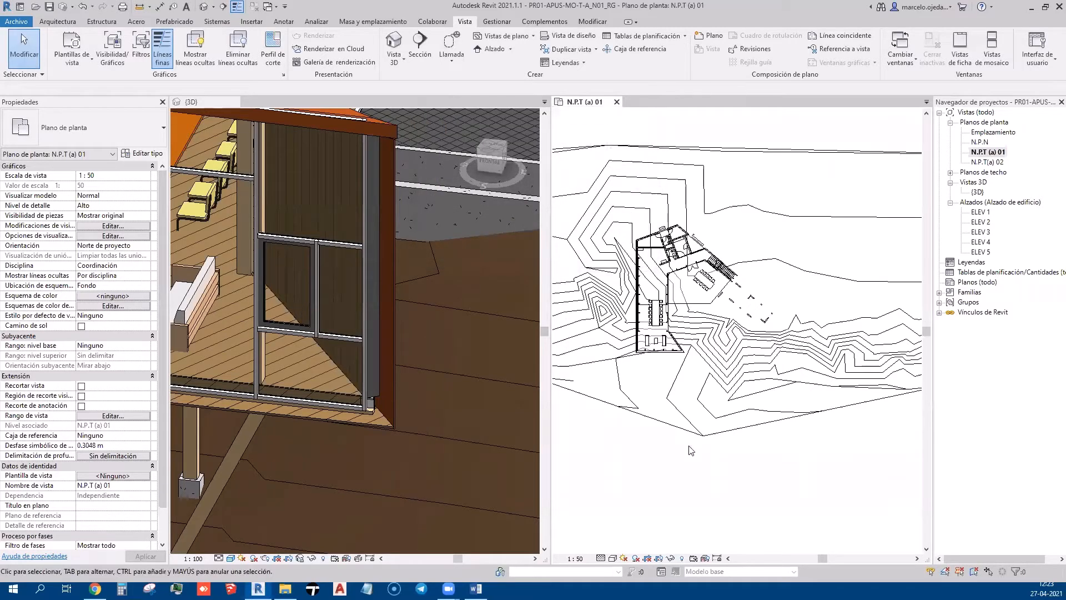
Set the plan's Rango: nivel base underlay to N.P.N and apply it
click(147, 347)
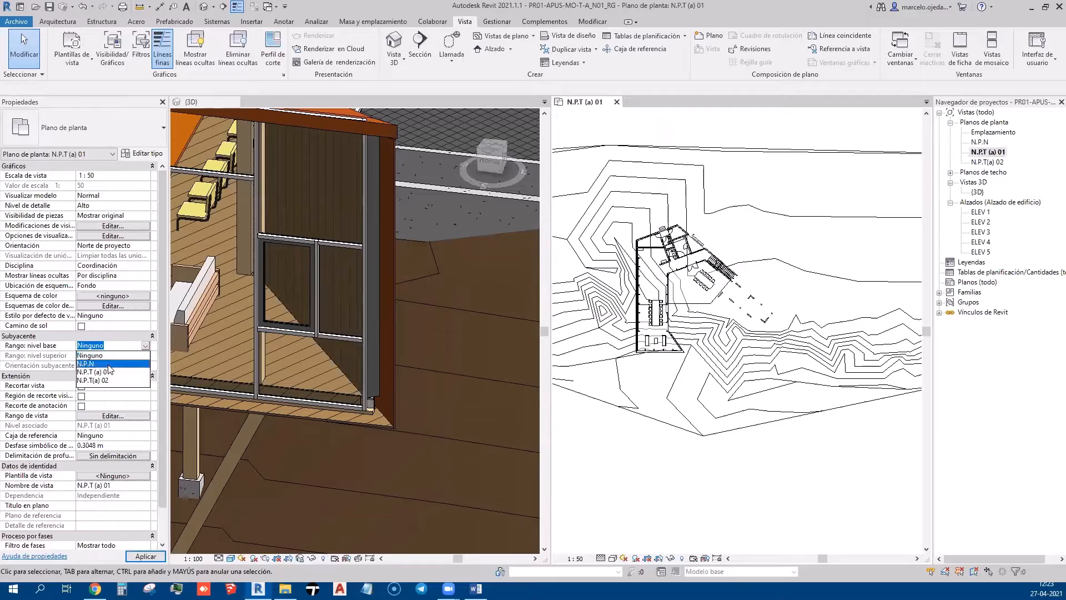
click(89, 363)
click(151, 556)
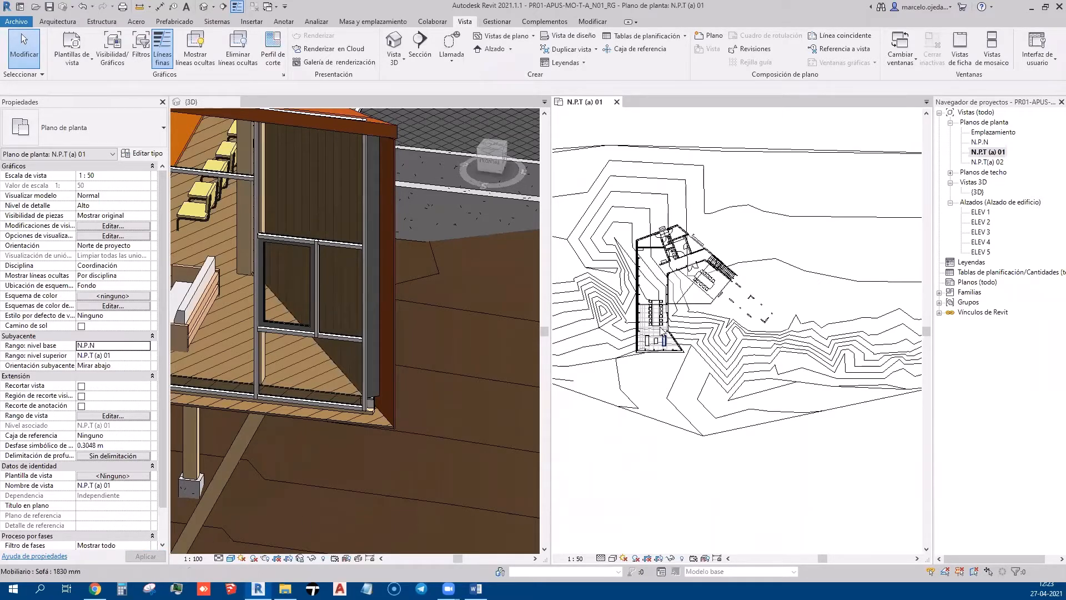
scroll(575, 347, up, 8)
scroll(623, 326, down, 3)
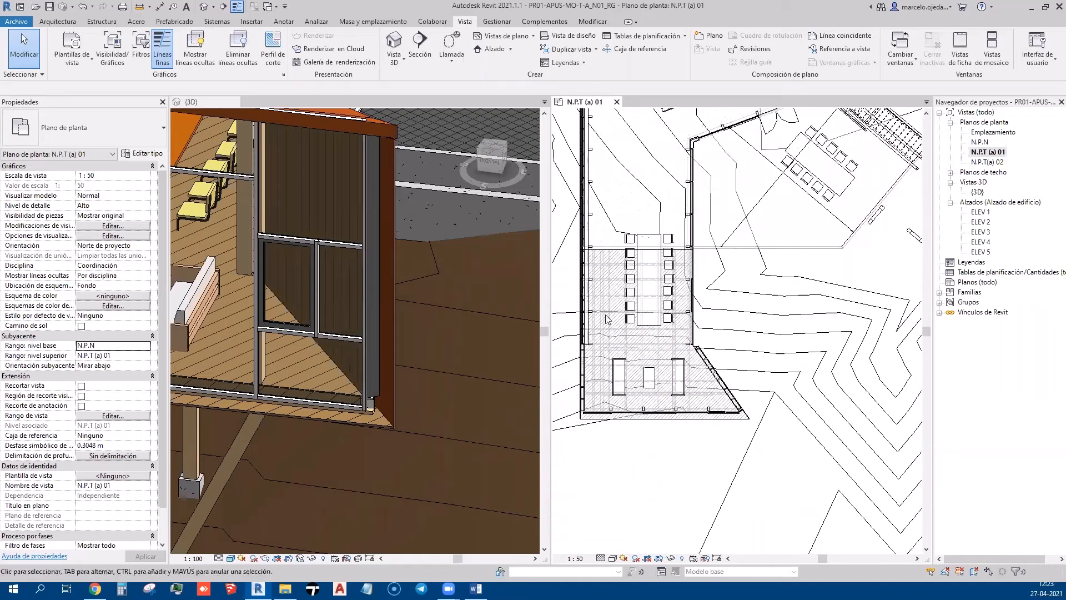
scroll(568, 239, up, 4)
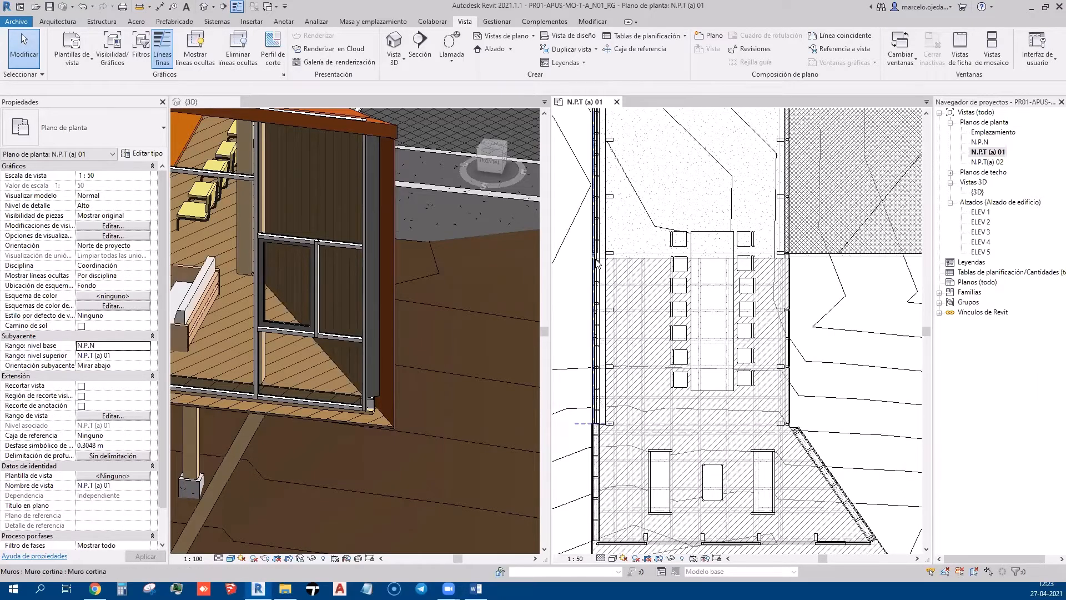
scroll(738, 250, up, 3)
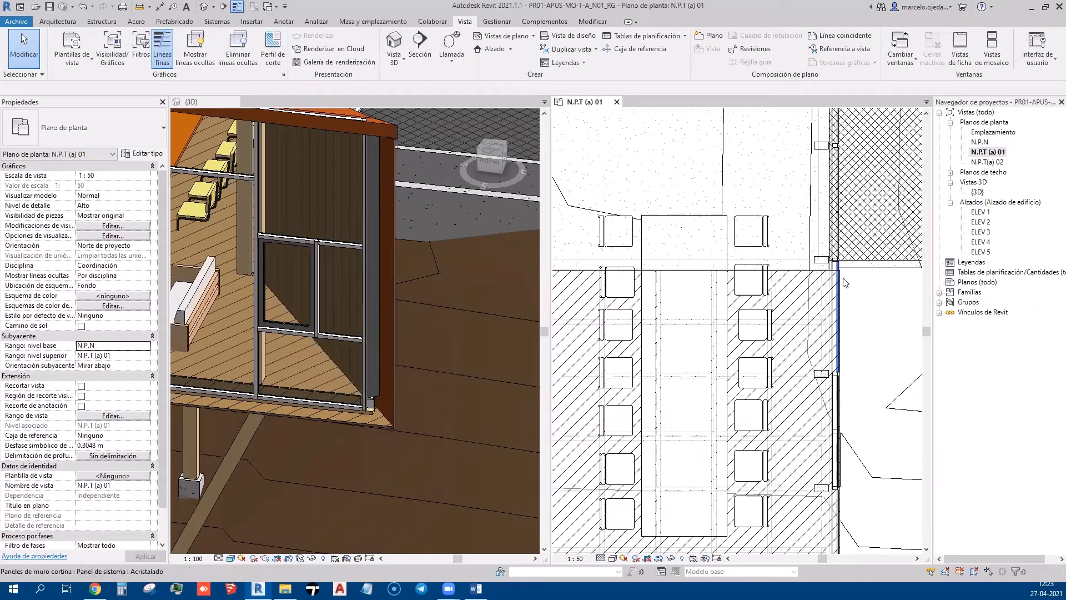
Hide the selected topography surface in this view with Ocultar en vista > Elementos
scroll(681, 259, down, 6)
click(660, 254)
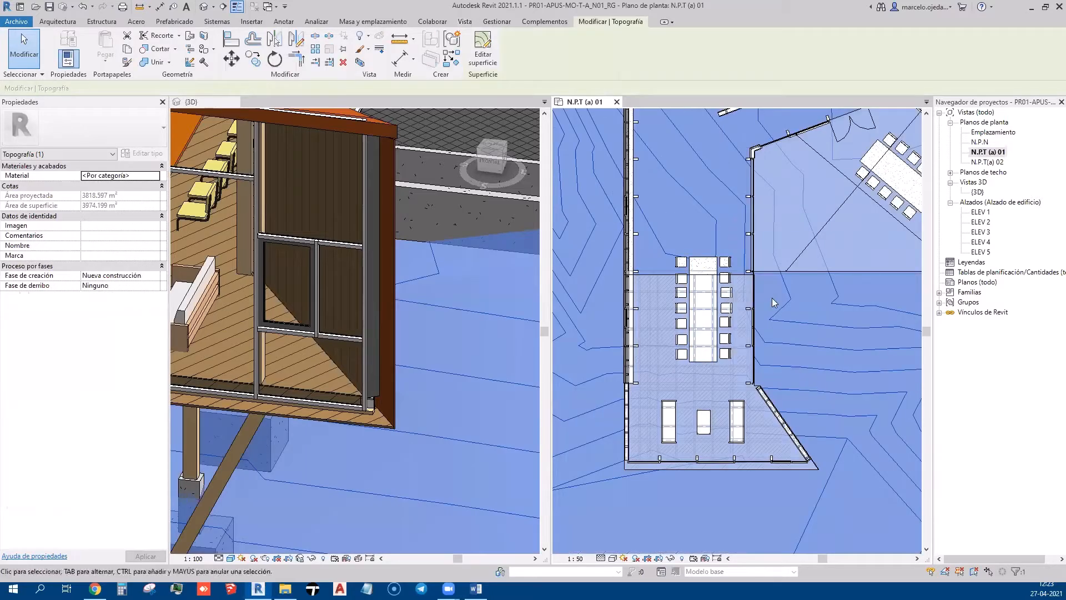
scroll(655, 285, down, 2)
right_click(623, 331)
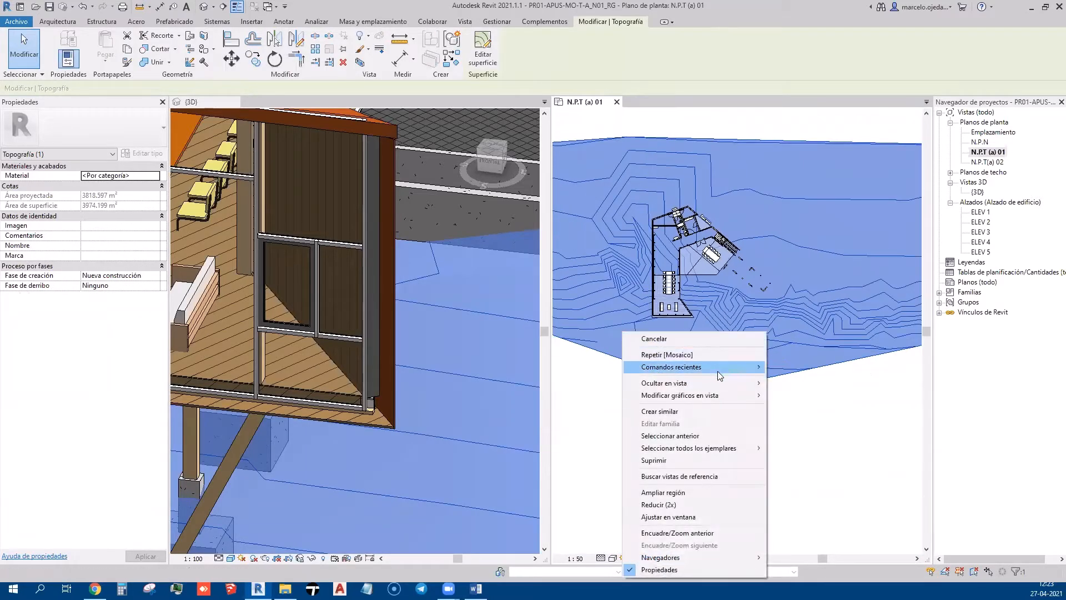
mouse_move(716, 384)
click(788, 383)
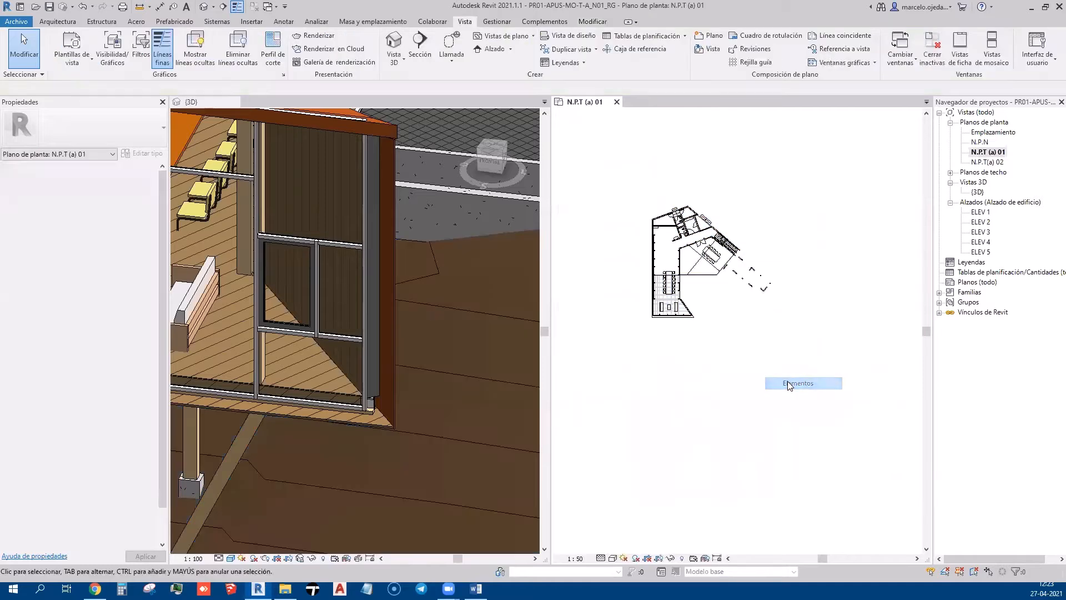
Orbit the 3D view to see the building without terrain
scroll(631, 303, up, 5)
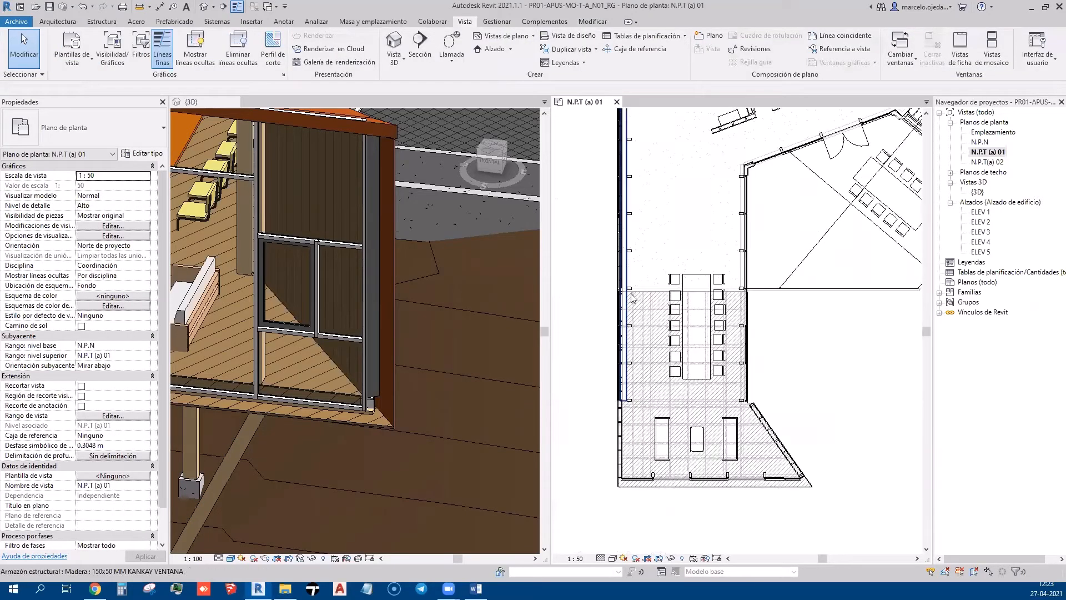
shift+middle_drag(326, 402, 313, 373)
scroll(438, 316, down, 4)
scroll(313, 373, up, 7)
Select the SU-MD-(2cm) wood floor in 3D, orbit around the glazed facade, then activate the N.P.T (a) 01 plan
click(306, 385)
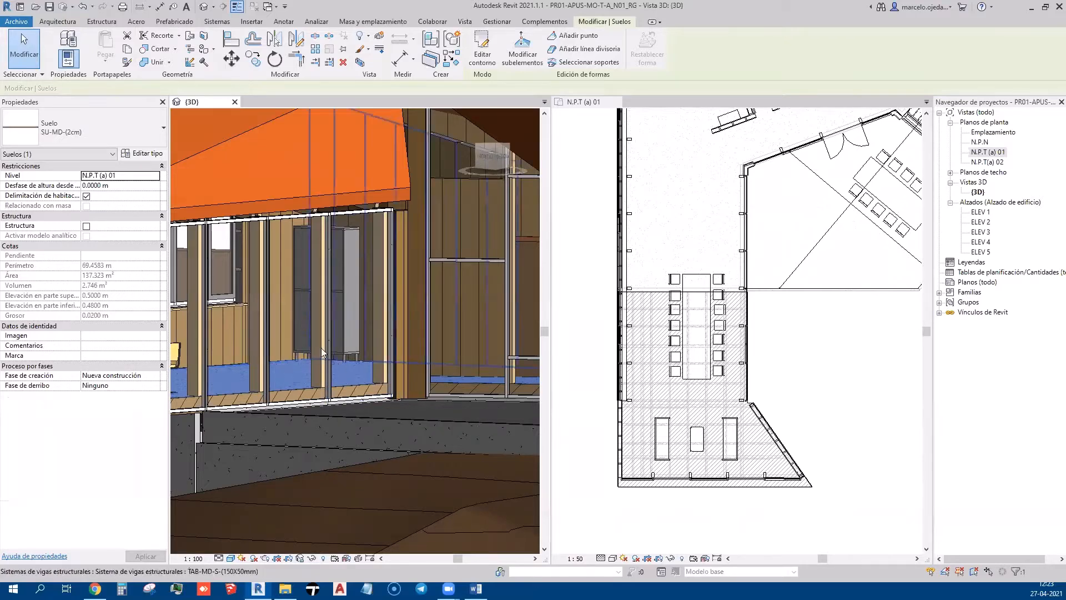
shift+middle_drag(341, 401, 377, 311)
scroll(376, 310, down, 4)
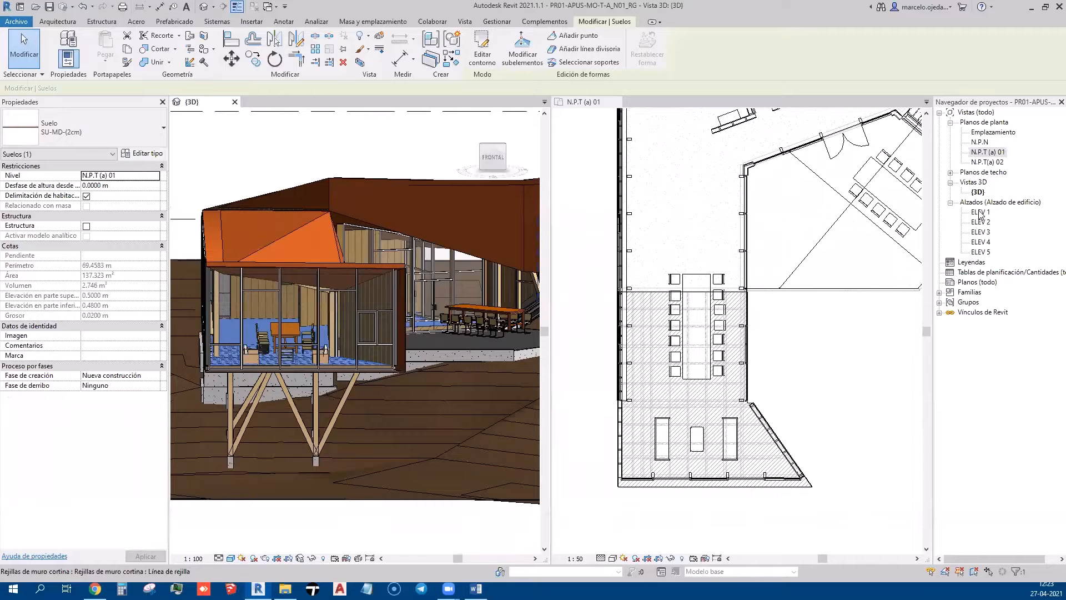
scroll(725, 223, down, 4)
click(808, 285)
scroll(737, 250, down, 5)
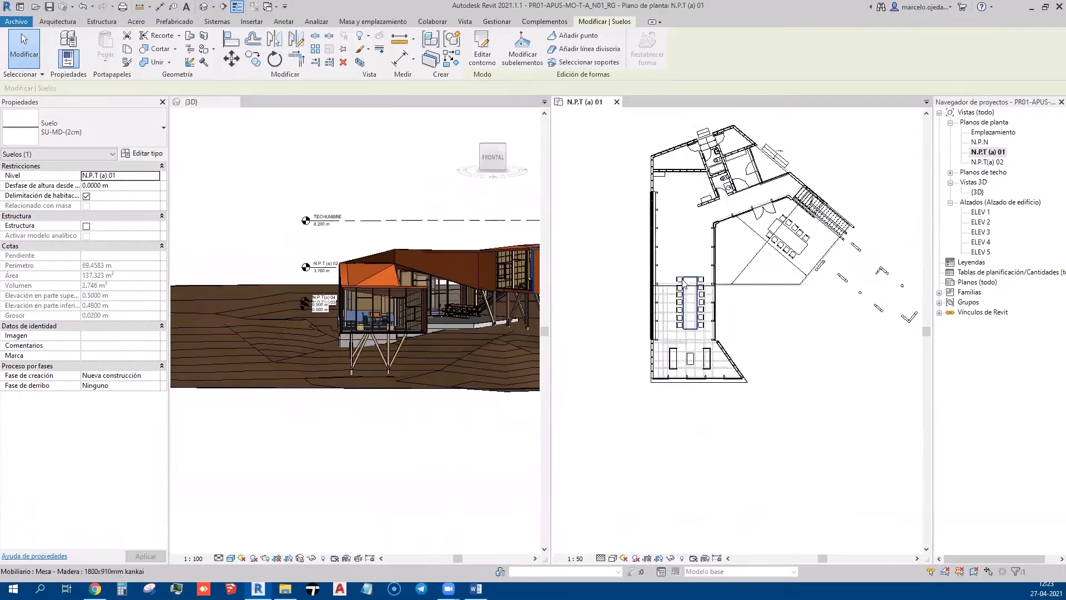
scroll(745, 337, up, 3)
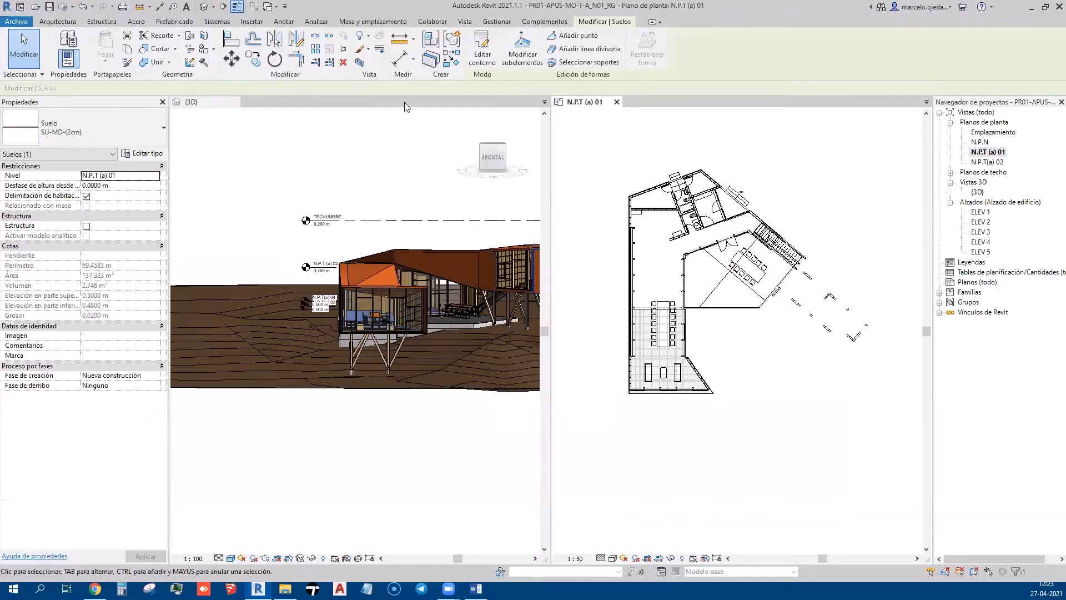
Draw a building section vertically across the plan's west side
click(224, 7)
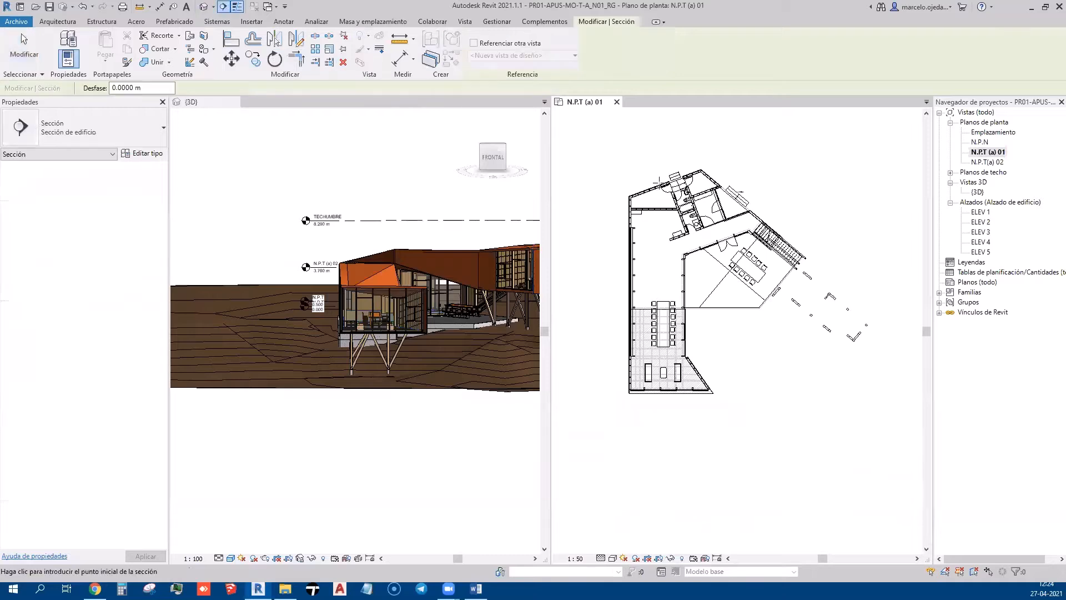
click(648, 155)
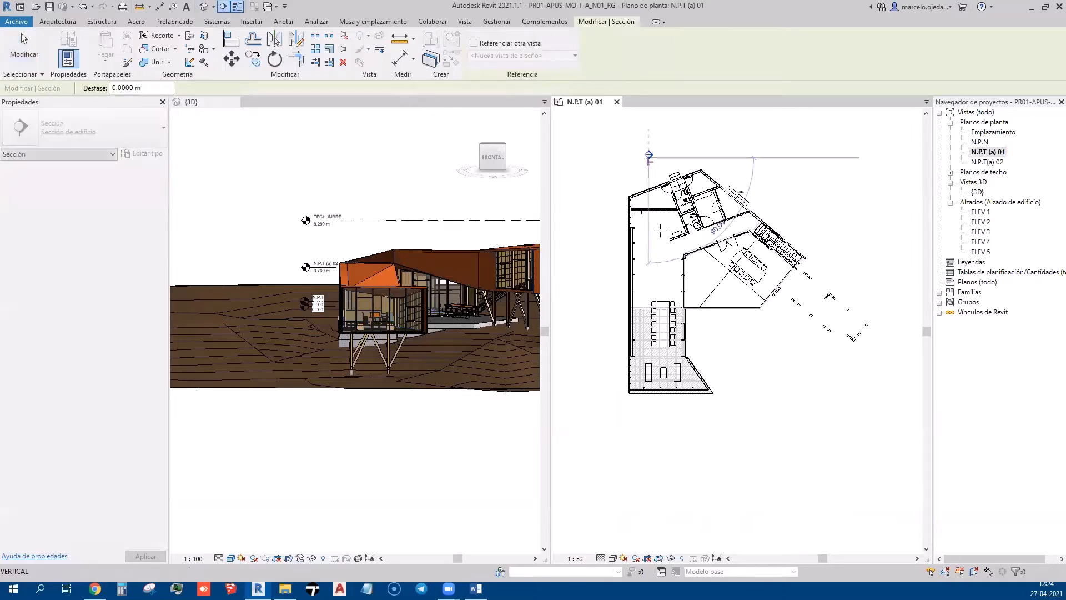
click(648, 426)
key(Escape)
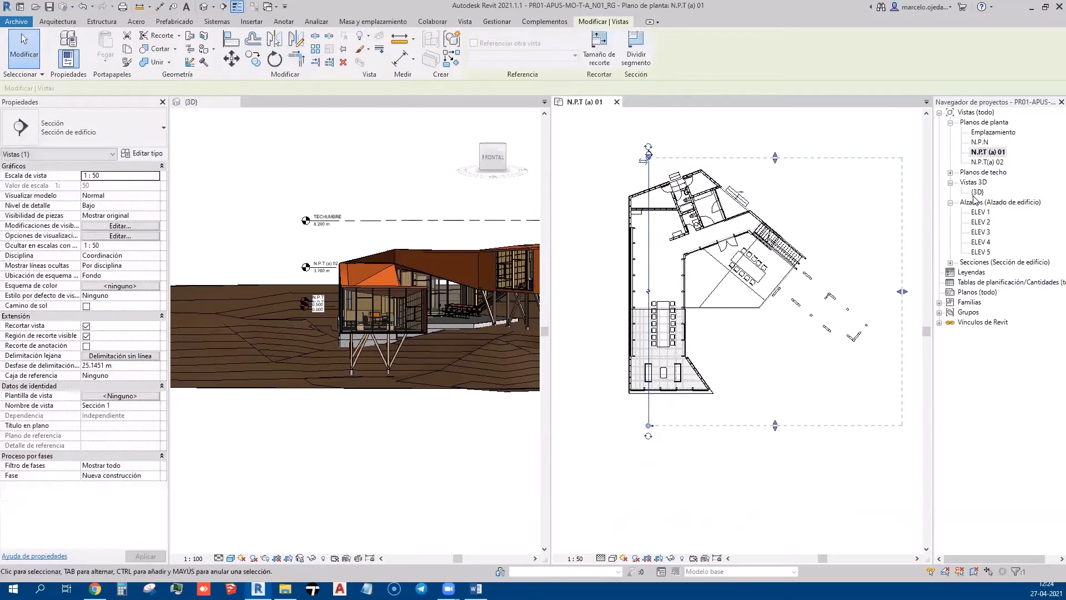
Open the Sección 1 view and widen it beside the 3D view
click(950, 262)
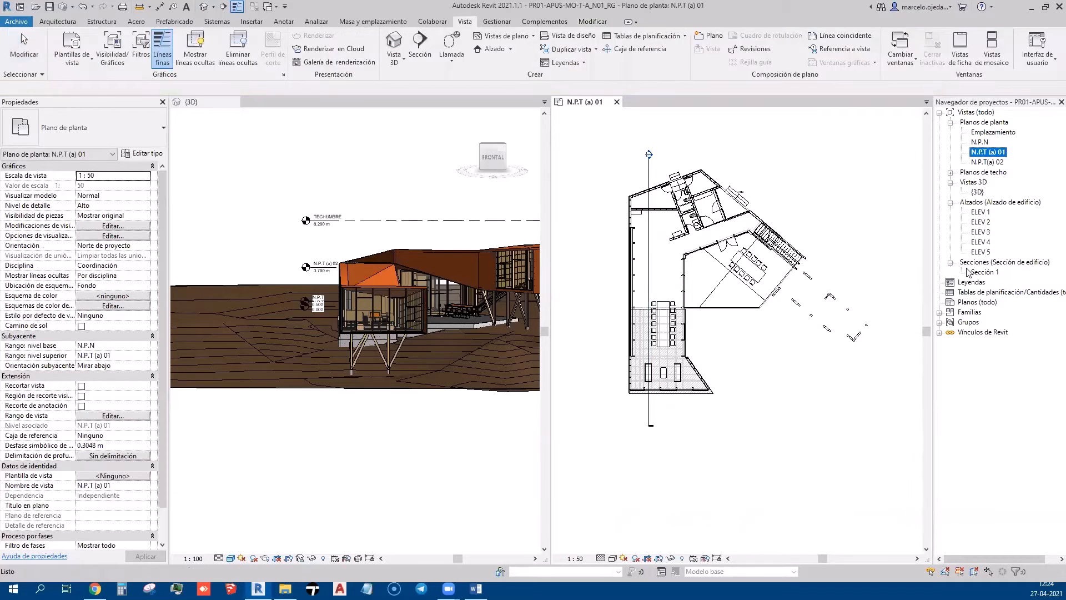
double_click(984, 272)
scroll(713, 426, up, 2)
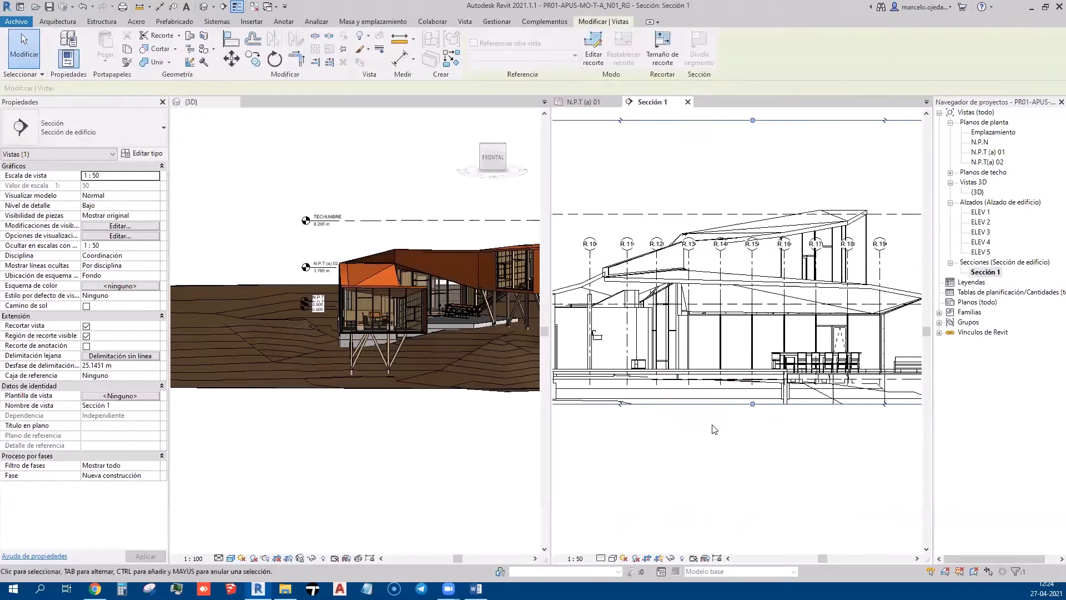
middle_drag(822, 419, 549, 404)
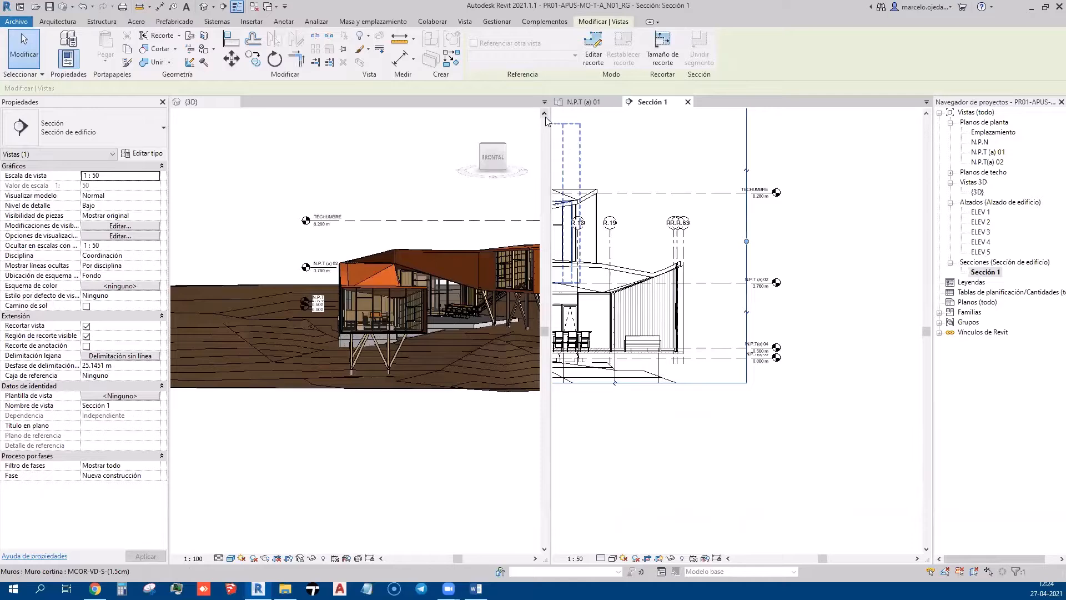
drag(545, 116, 341, 117)
scroll(524, 309, up, 3)
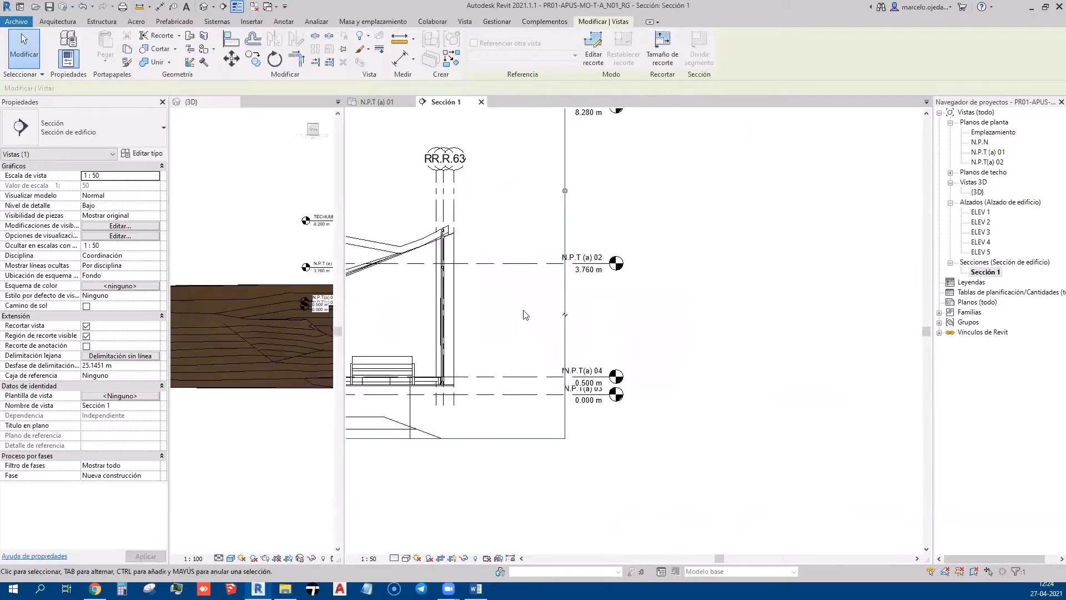
middle_drag(524, 314, 780, 261)
click(788, 294)
Inspect level N.P.T(a) 04 and the N.P.T (a) 01 plan in Properties, then deselect
click(764, 325)
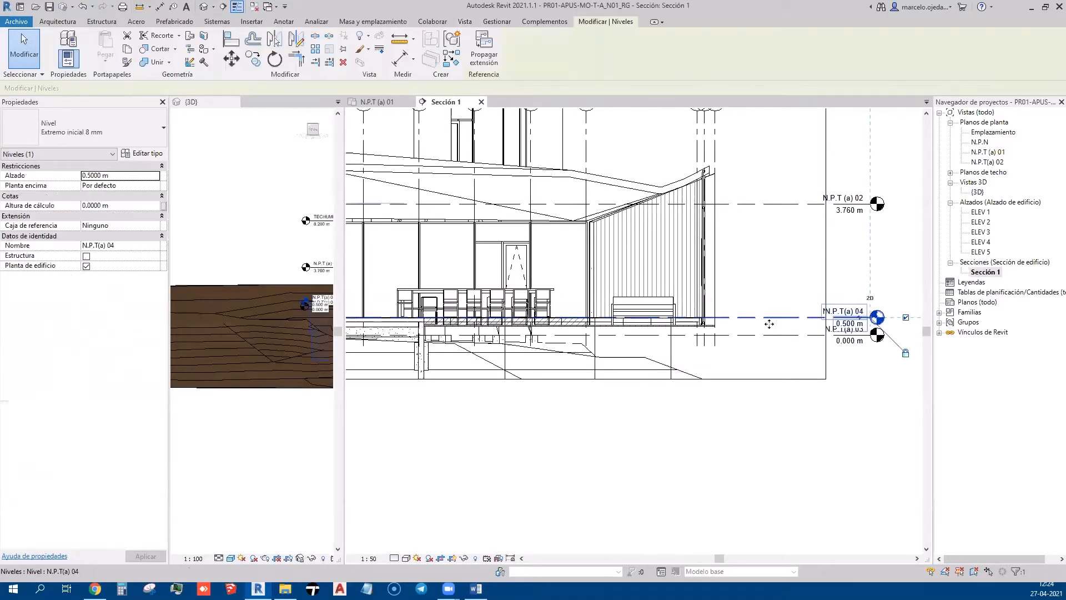
click(884, 383)
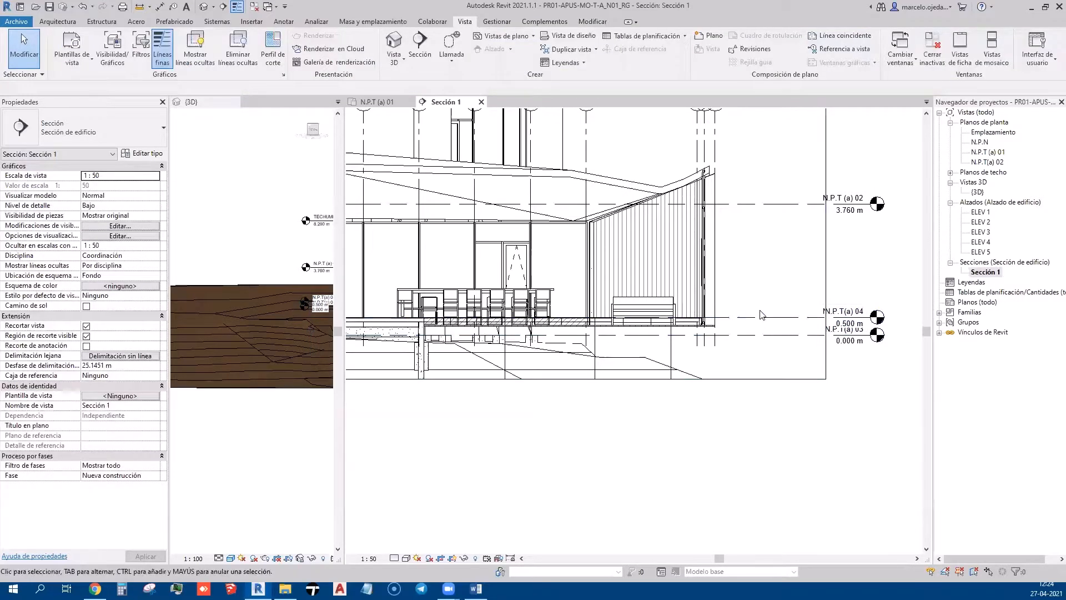
click(986, 152)
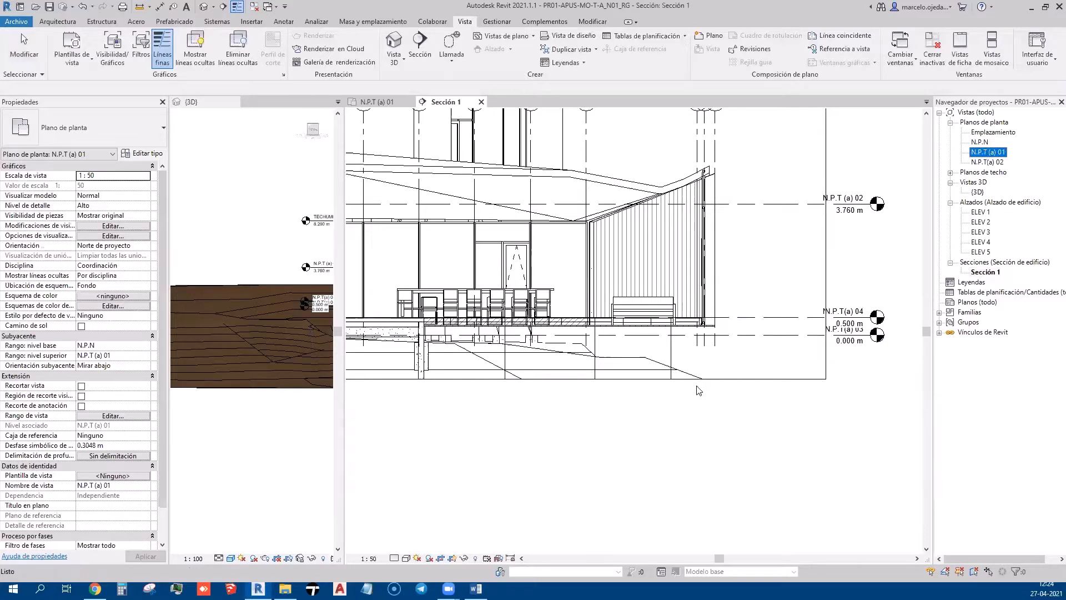
click(788, 323)
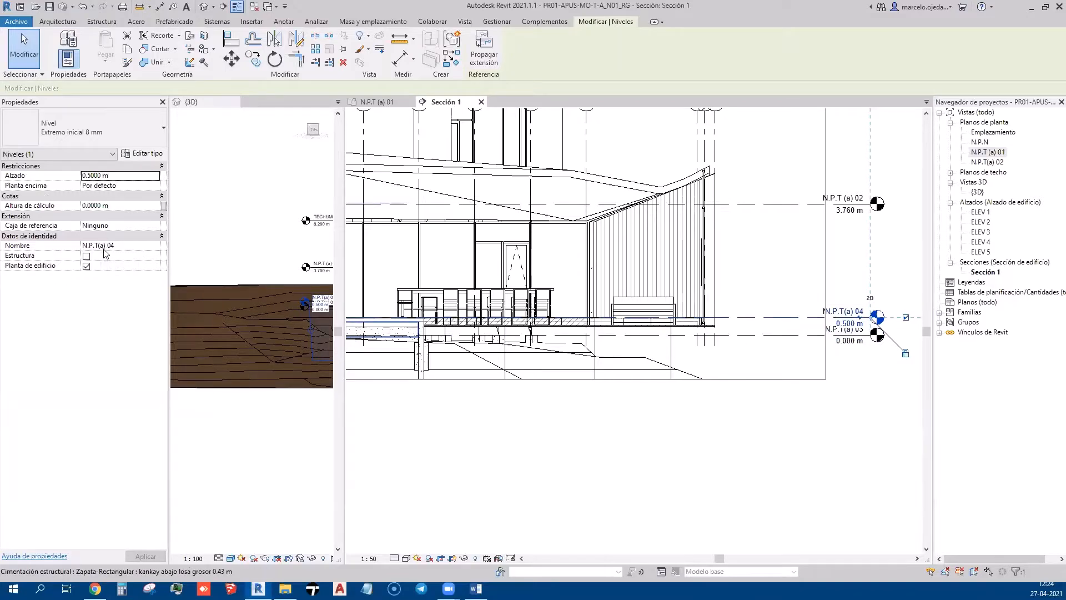
click(694, 455)
Frame the whole building section, including the roof level and grid heads
scroll(674, 437, down, 2)
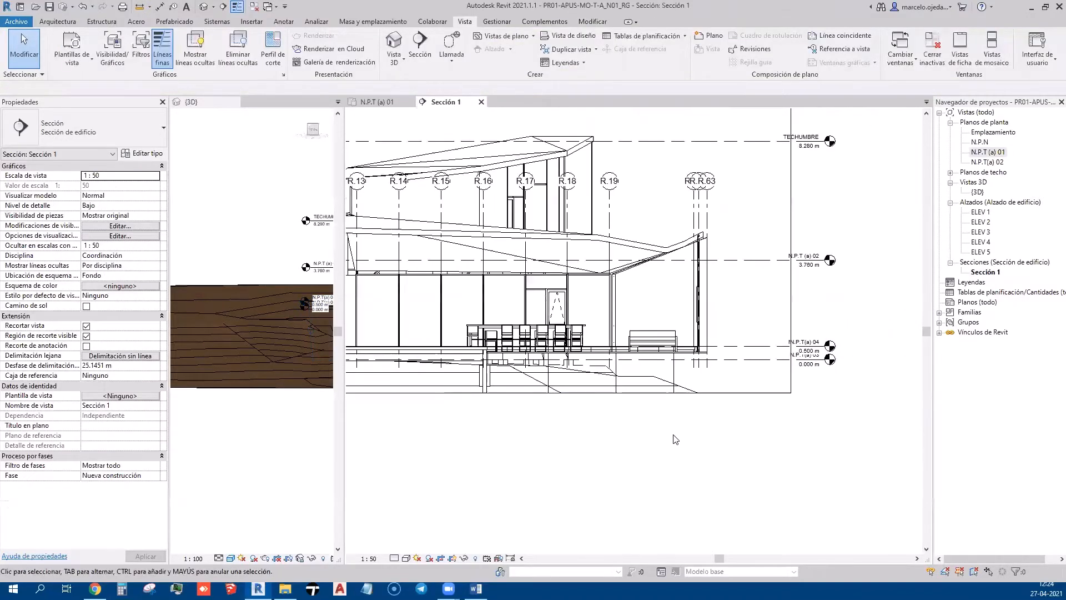
scroll(588, 436, up, 1)
middle_drag(519, 438, 415, 537)
scroll(626, 453, up, 2)
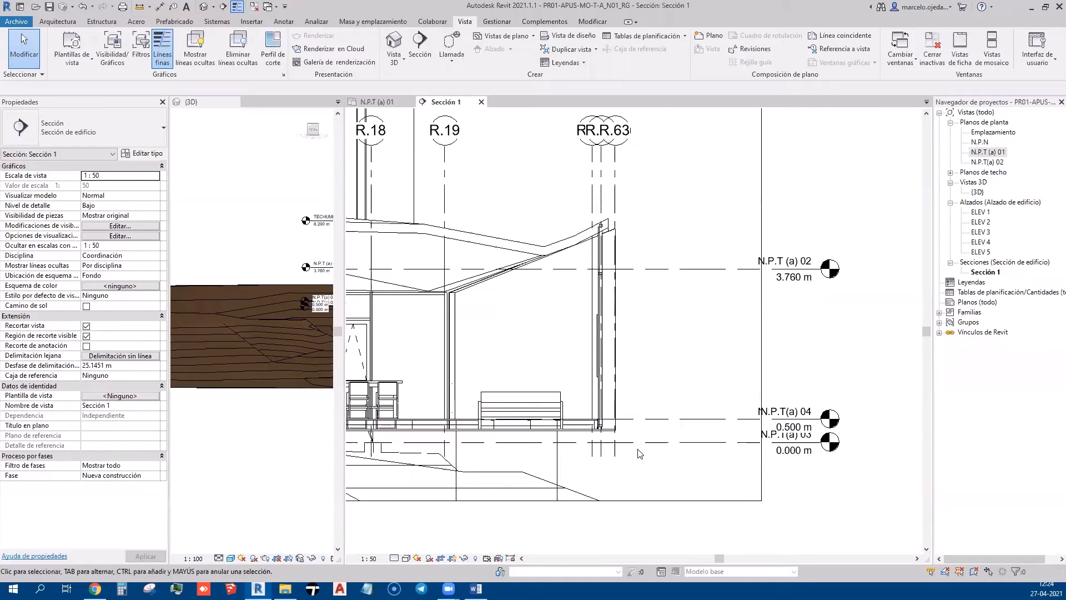
scroll(411, 465, down, 3)
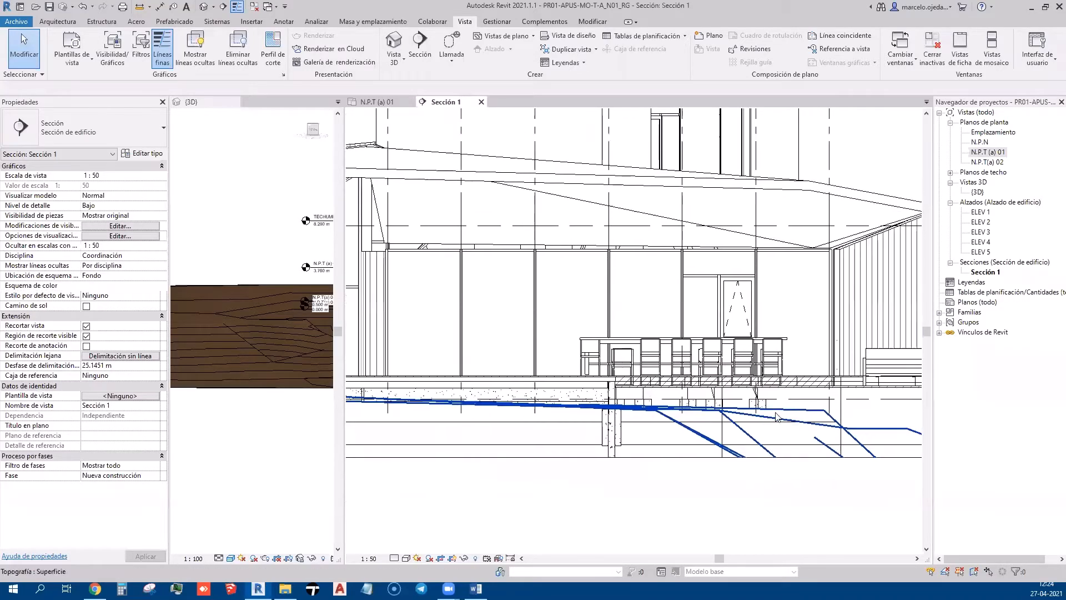
middle_drag(566, 465, 519, 417)
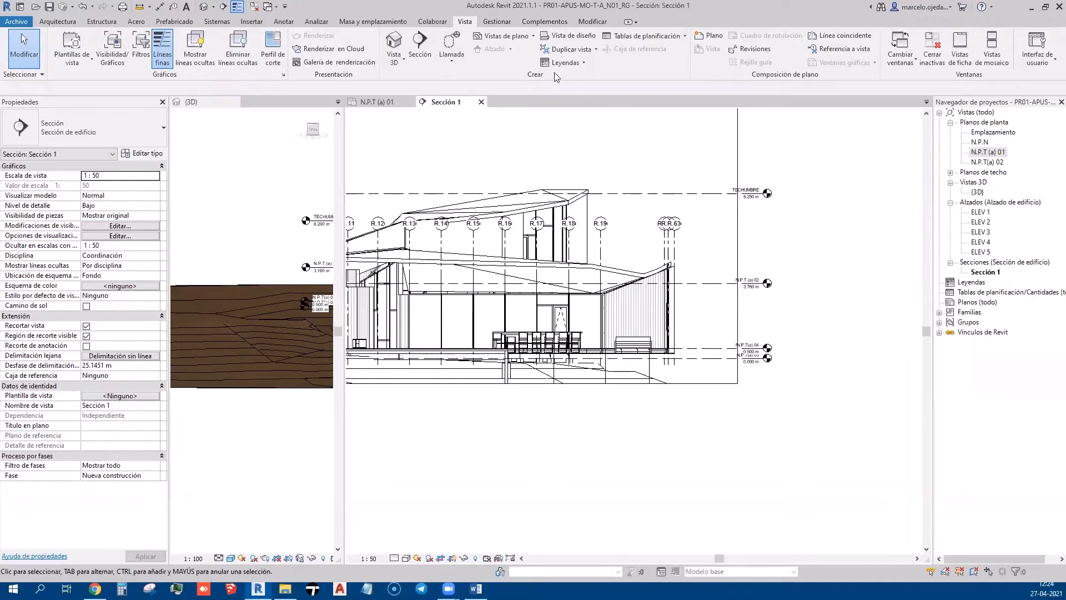
Create floor plans for levels N.P.T (a) 02 through N.P.T(a) 04
click(502, 35)
click(496, 47)
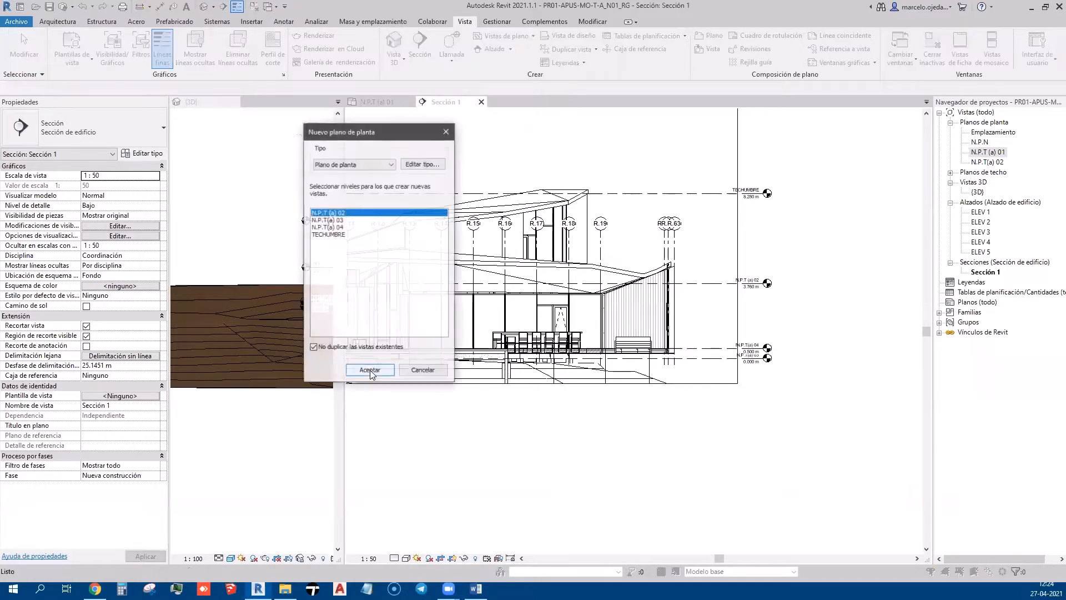
drag(351, 228, 346, 214)
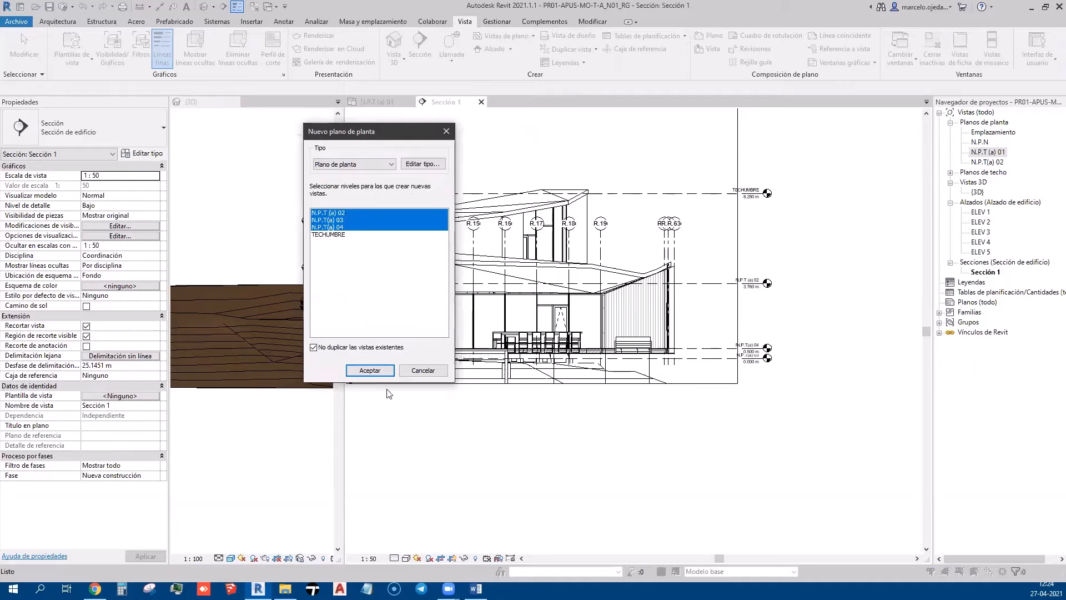
click(382, 374)
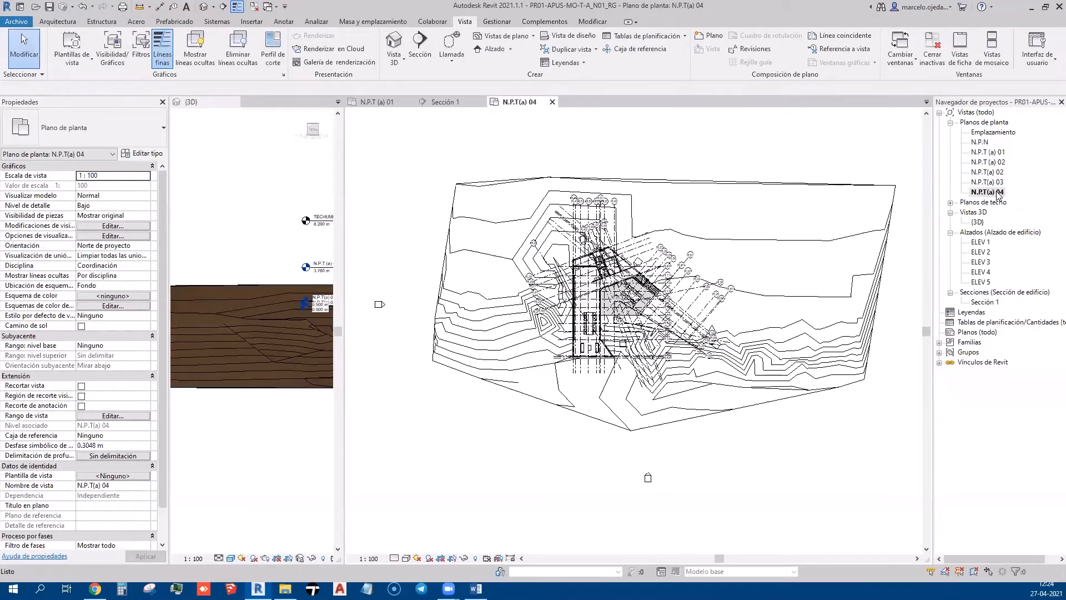
Close the {3D} view that sits beside the plan
scroll(624, 306, up, 6)
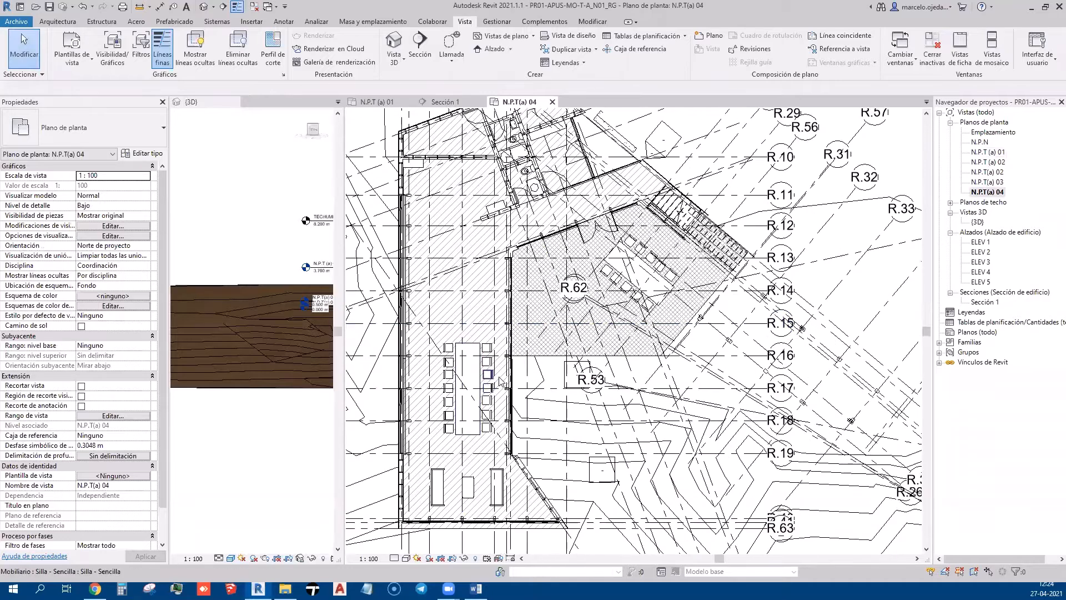
scroll(587, 425, down, 3)
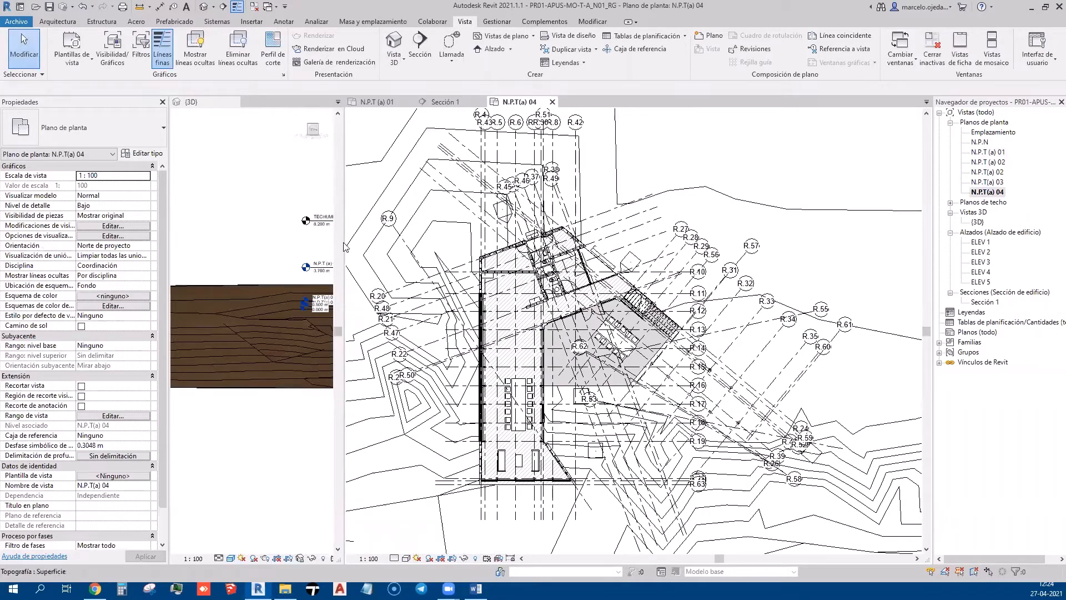
drag(344, 246, 382, 247)
scroll(559, 306, down, 5)
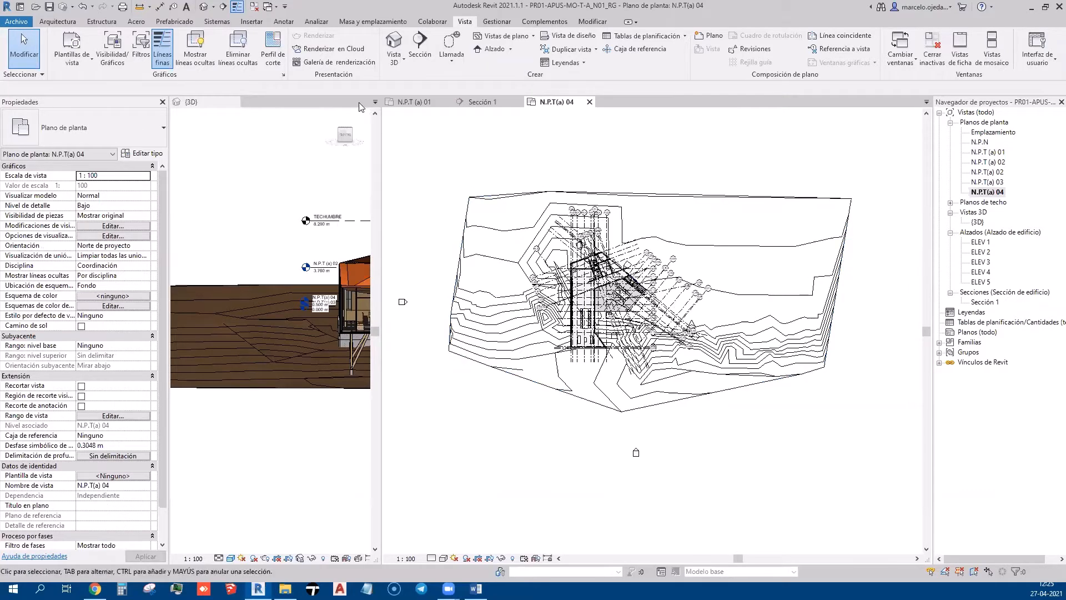
click(359, 106)
click(234, 103)
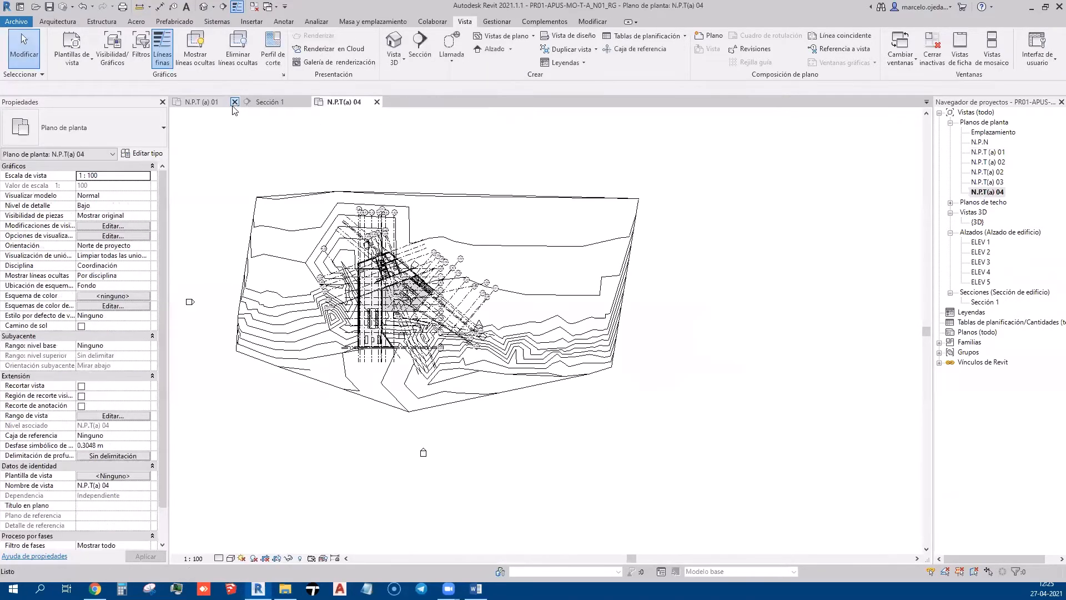
Recentre the plan on the building and open the N.P.T(a) 04 floor plan
scroll(516, 491, up, 4)
middle_drag(517, 492, 555, 515)
scroll(555, 515, down, 1)
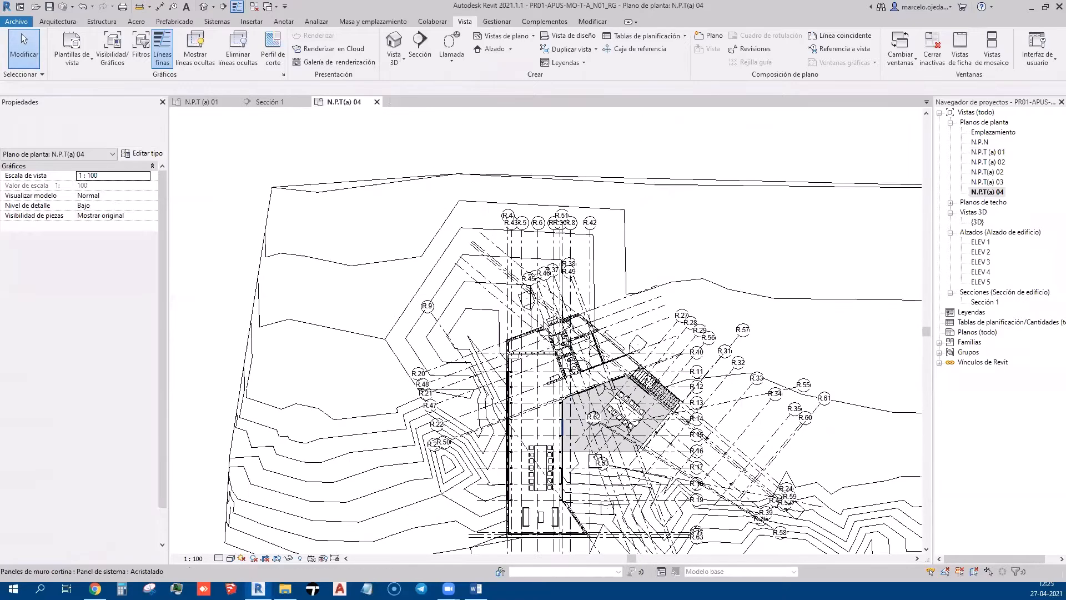
middle_drag(737, 357, 676, 309)
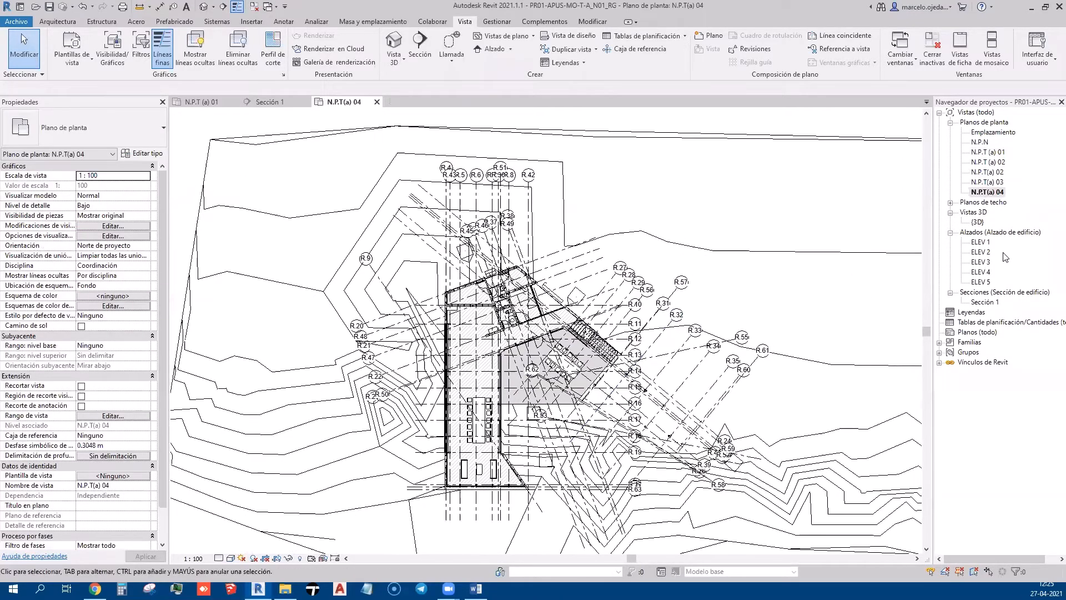
double_click(994, 153)
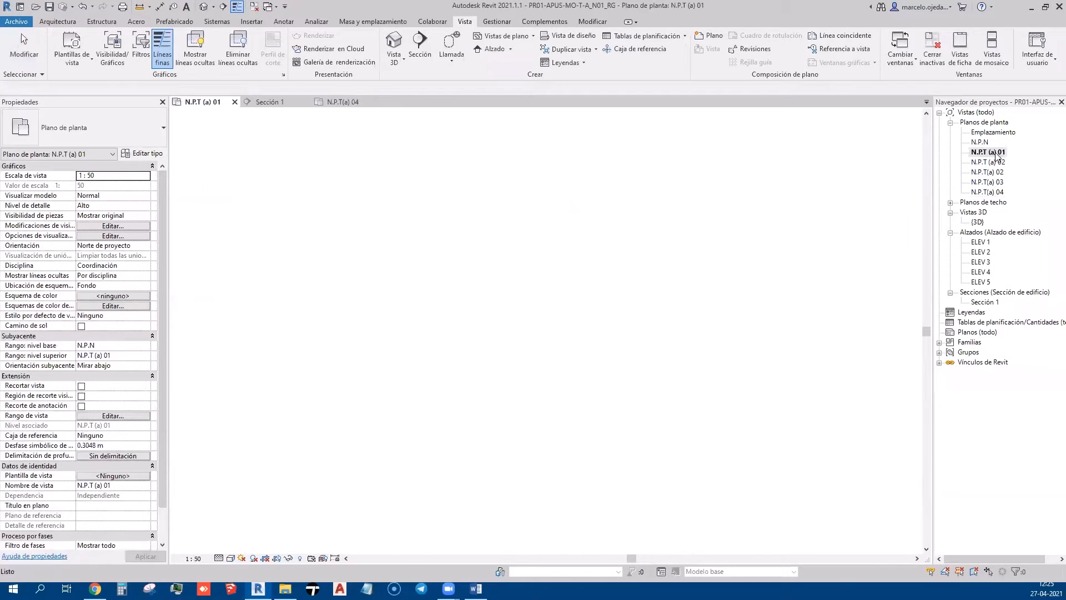
double_click(989, 192)
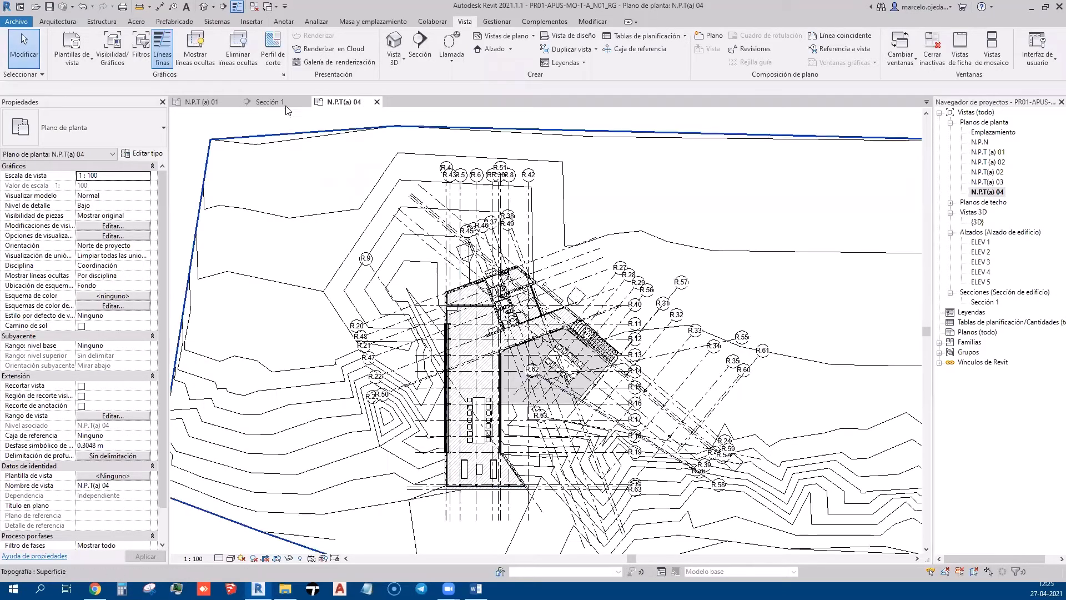
Open the default 3D view and orbit toward the glazed wall and slab
click(204, 7)
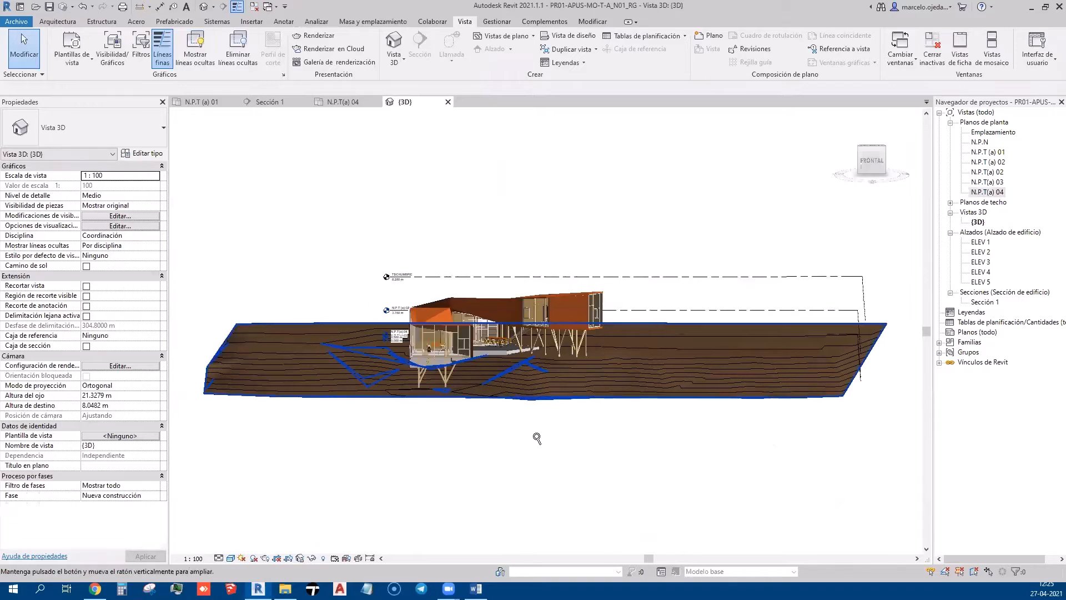
shift+middle_drag(473, 406, 420, 471)
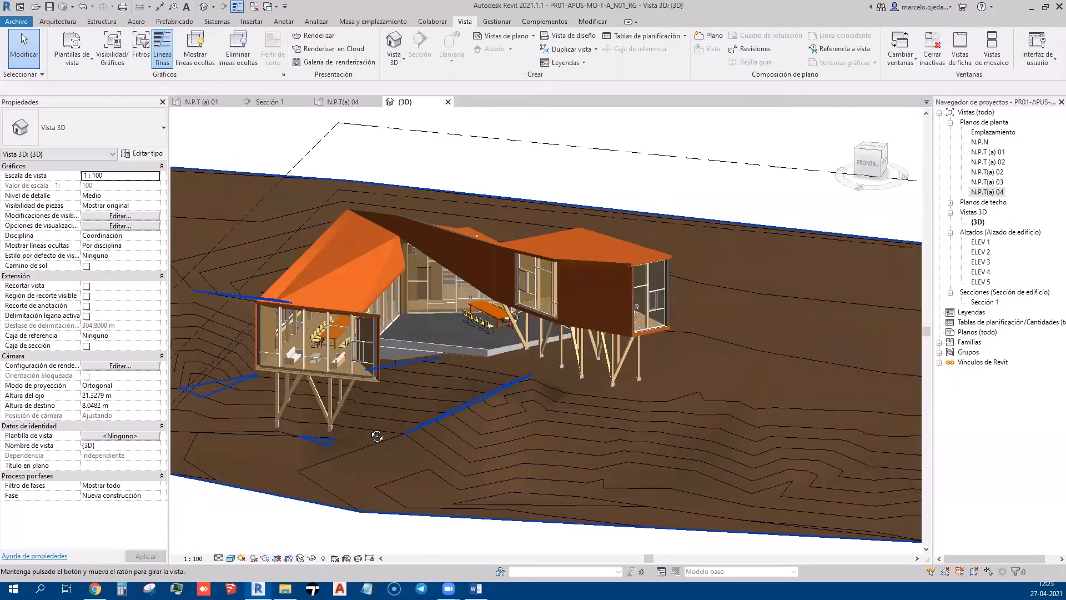
shift+middle_drag(376, 435, 402, 412)
scroll(509, 345, up, 10)
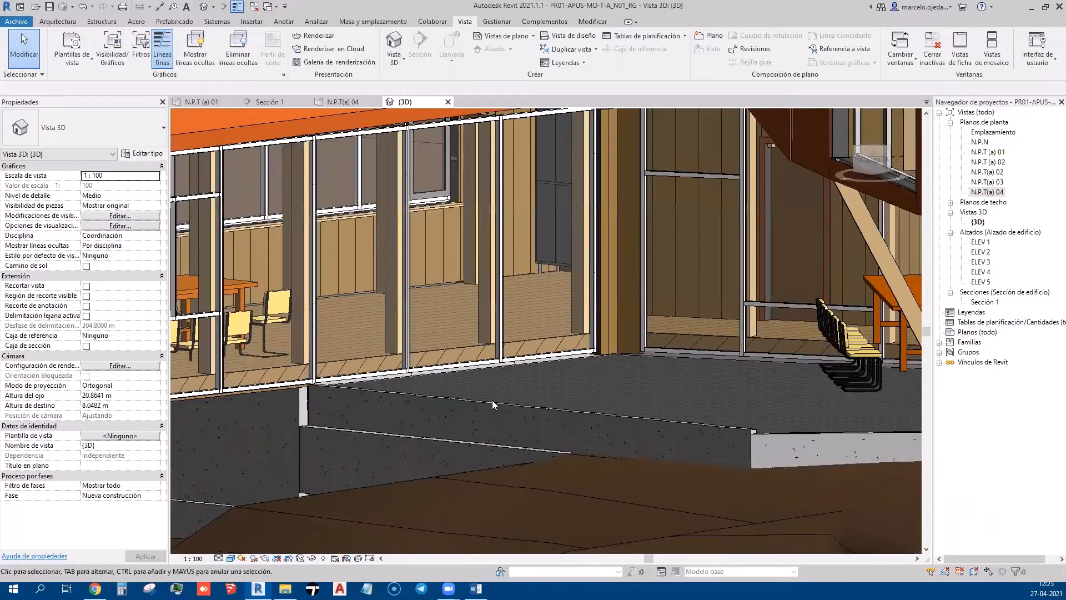
Select the concrete slab and the thin SU-MD-(2cm) interior floor to compare them
click(819, 431)
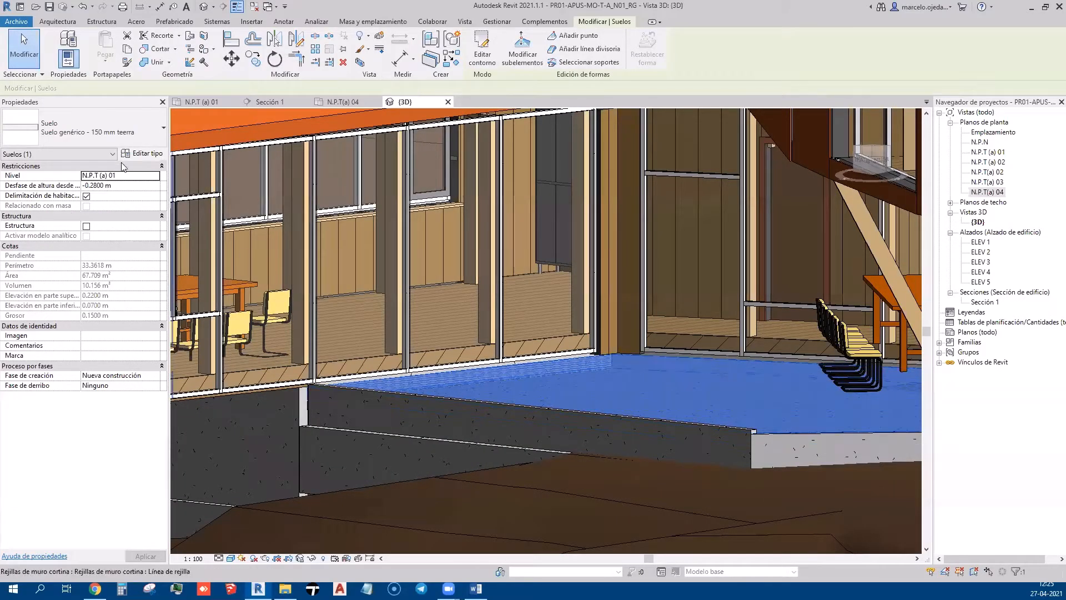
click(371, 352)
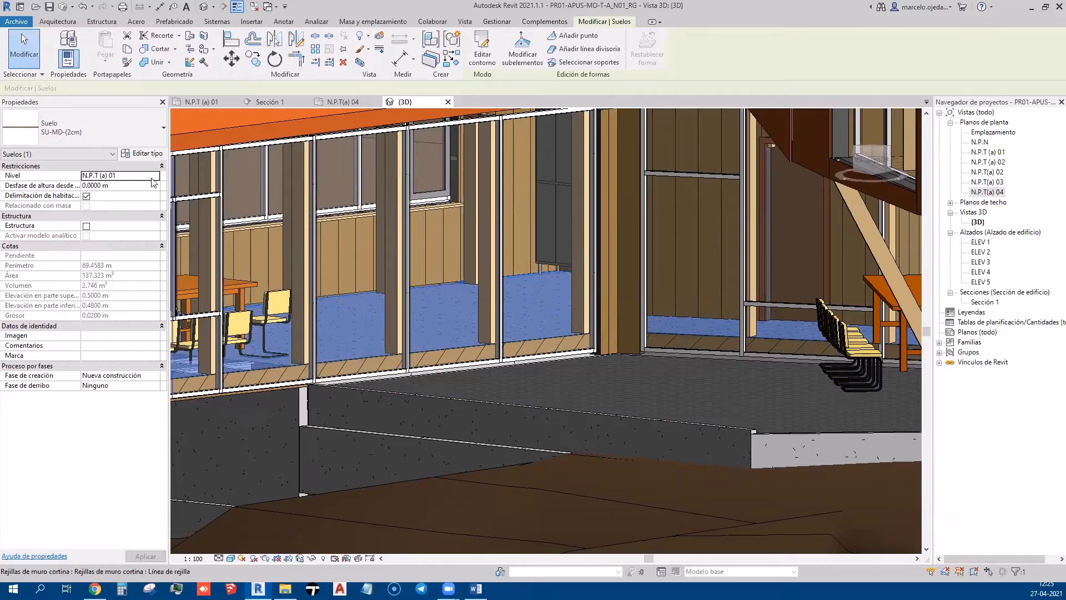
key(Escape)
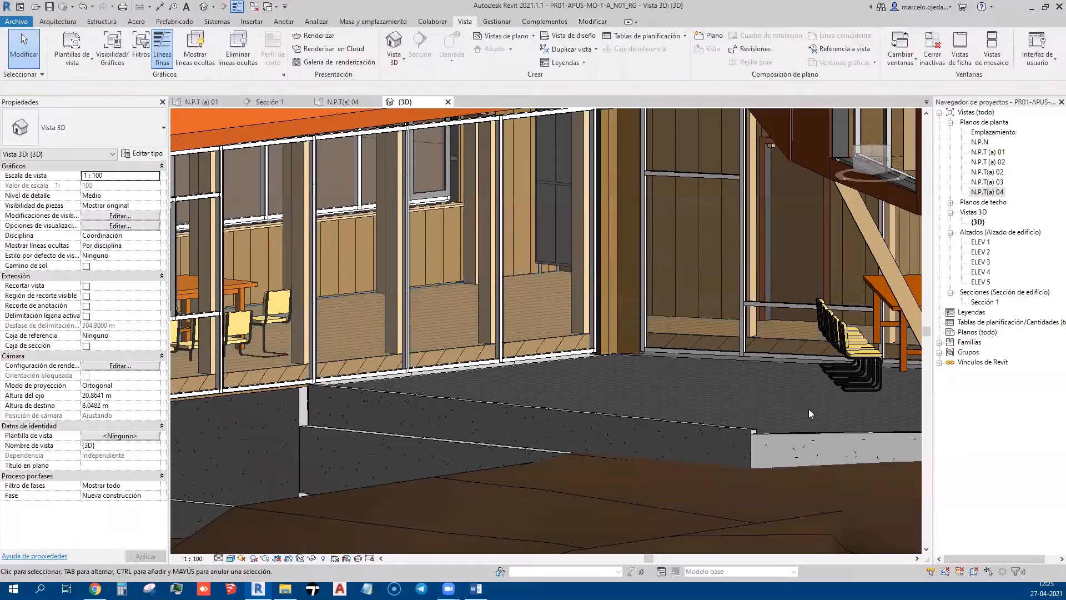
click(800, 433)
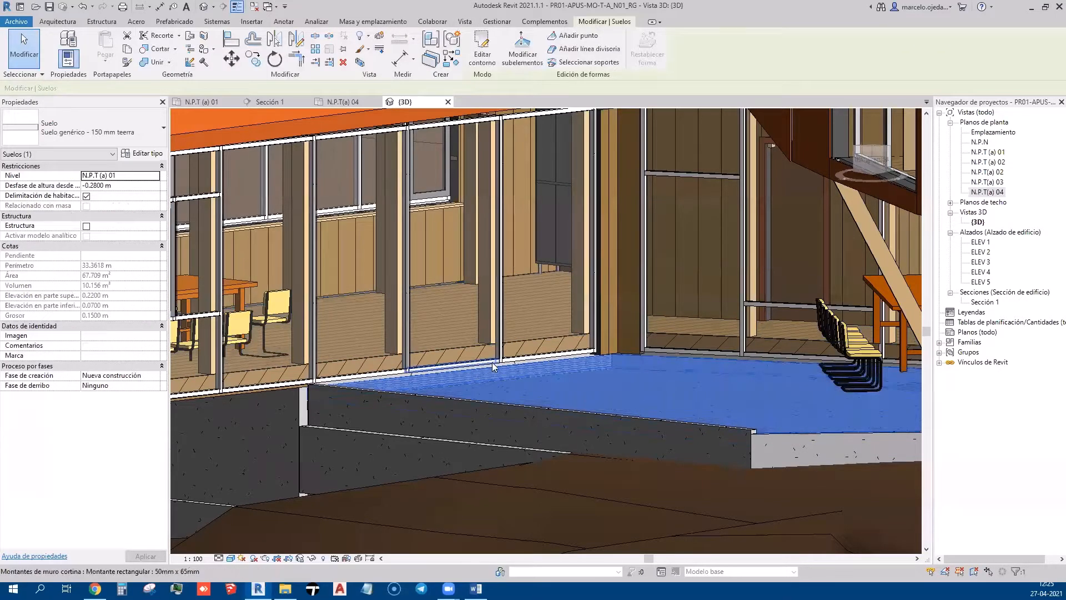
click(461, 346)
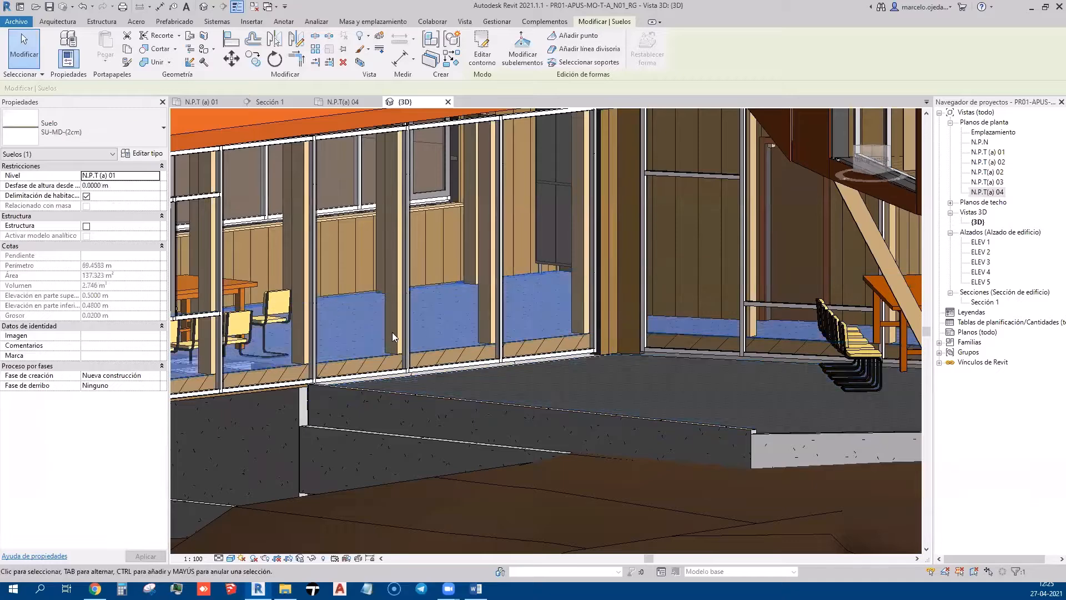
Zoom out and orbit around the whole house, then clear the floor selection
scroll(479, 371, down, 3)
scroll(506, 382, down, 3)
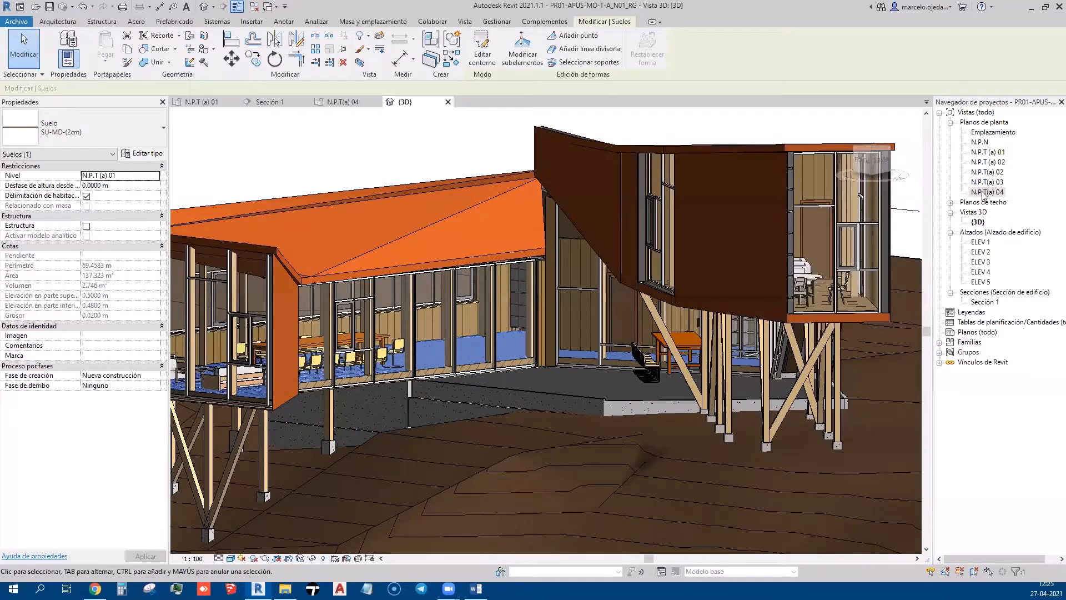
scroll(604, 328, down, 2)
shift+middle_drag(536, 364, 600, 390)
scroll(603, 389, down, 2)
click(596, 245)
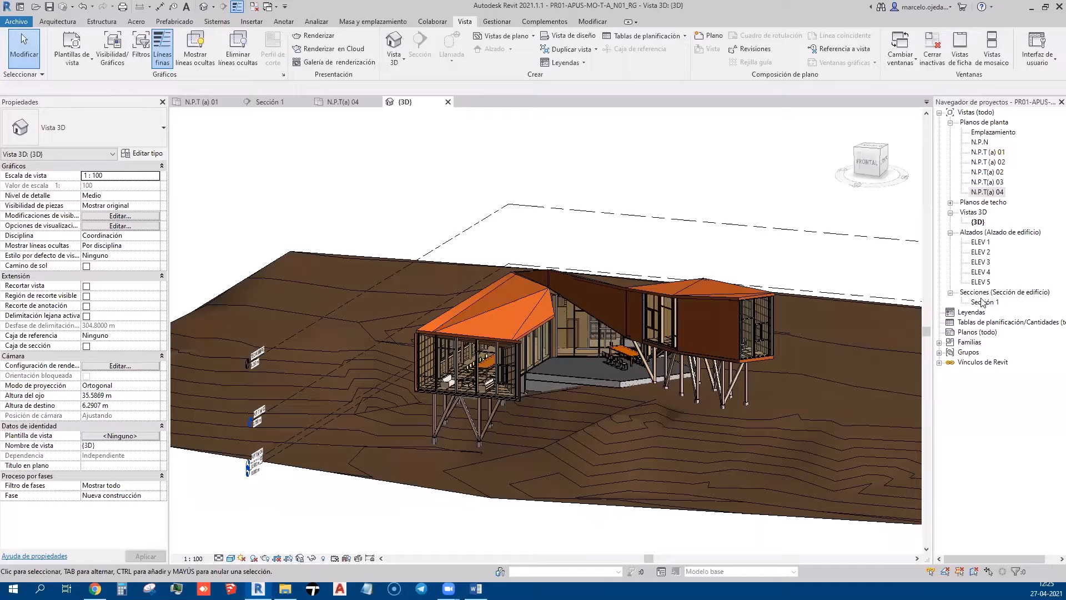
Open the N.P.T(a) 04 floor plan and frame the building
double_click(987, 192)
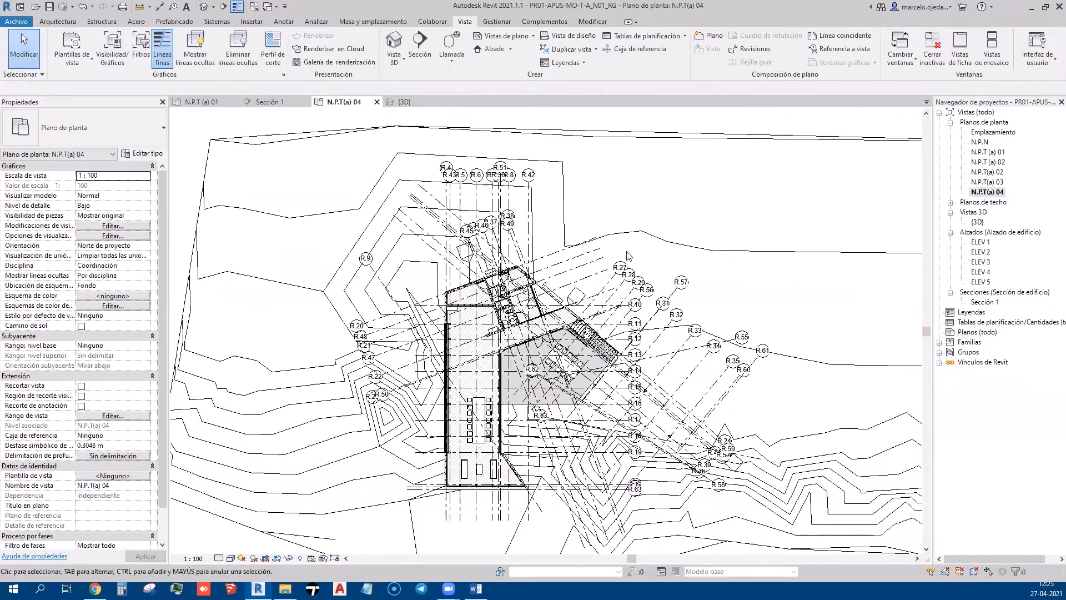
scroll(706, 423, down, 2)
scroll(703, 455, up, 3)
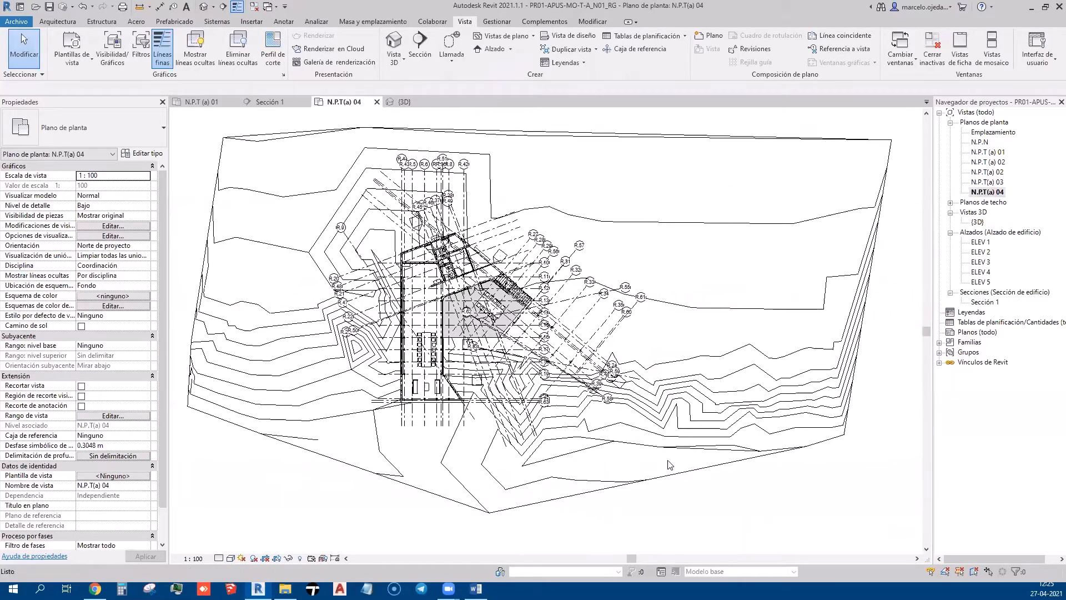
scroll(385, 310, up, 3)
scroll(386, 312, up, 4)
middle_drag(502, 339, 518, 460)
scroll(520, 460, down, 3)
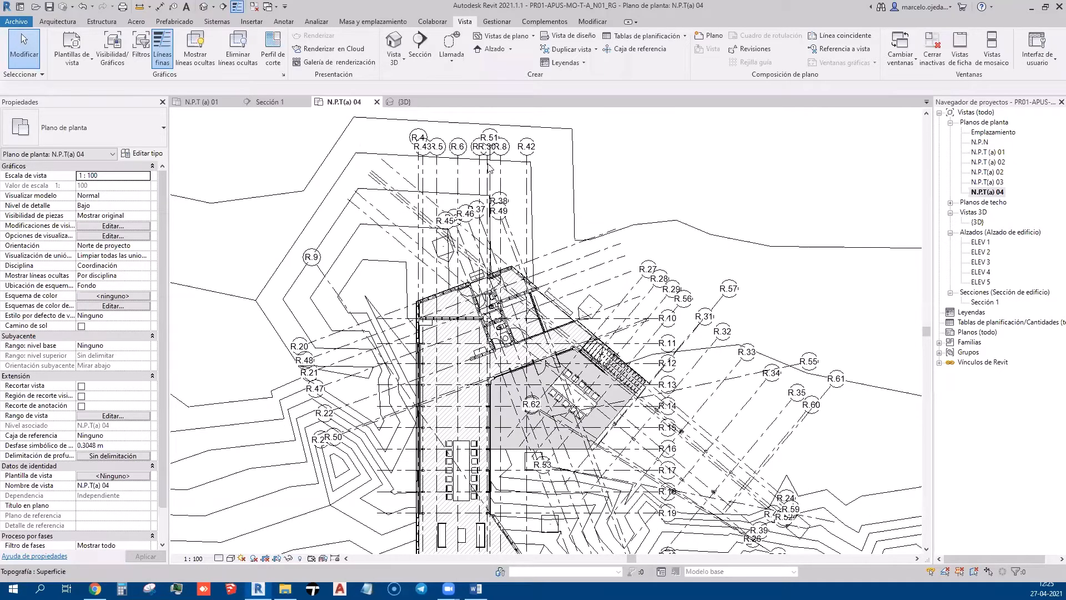
Hide the whole Grids category in this view via grid line R.51
click(489, 167)
click(489, 171)
right_click(488, 180)
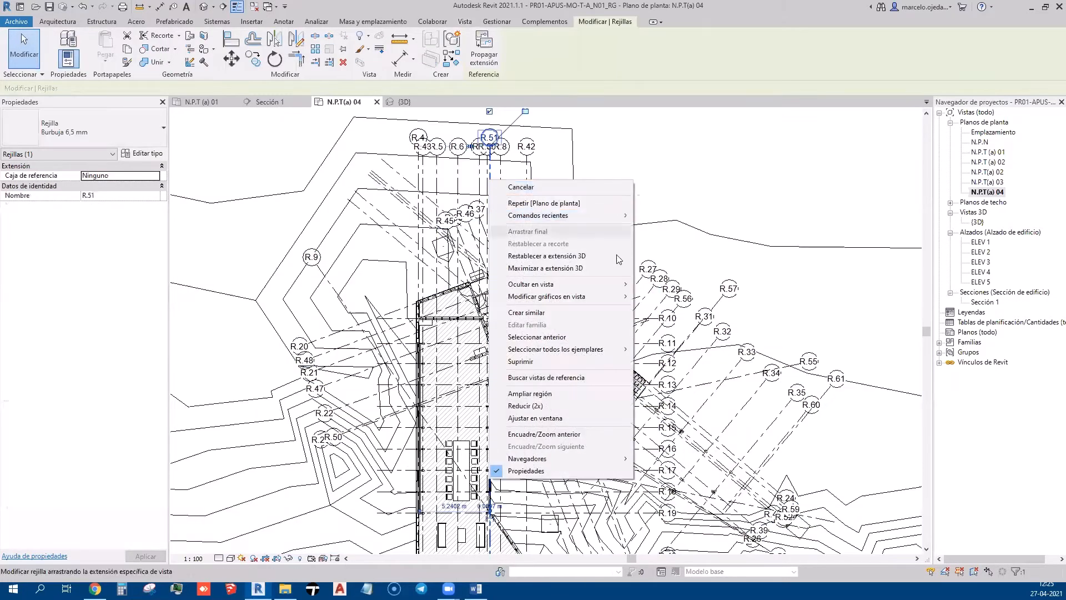
mouse_move(615, 283)
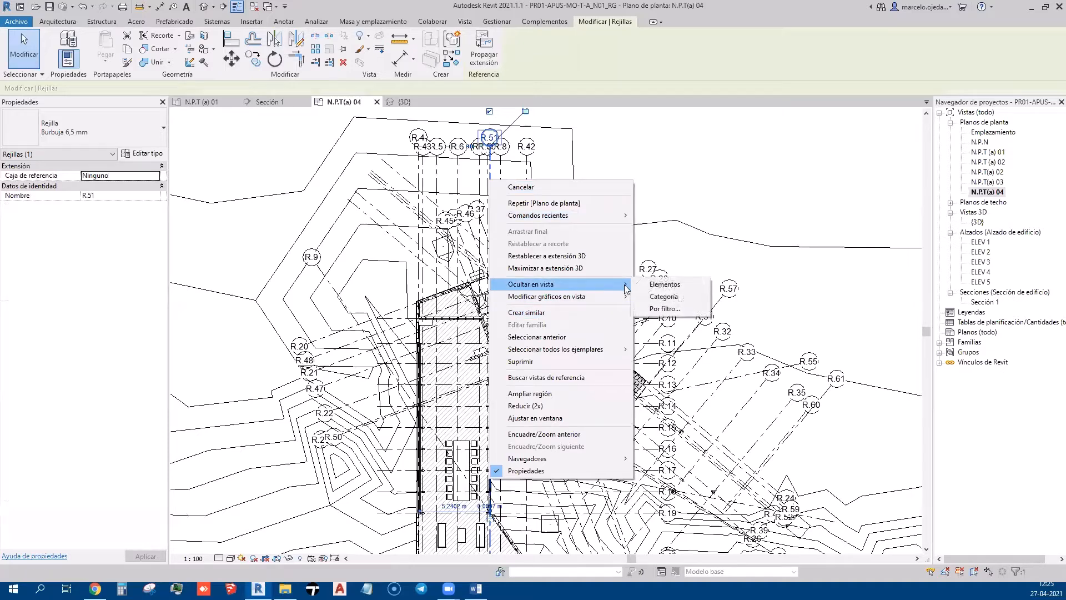
click(659, 300)
Hide all elevation markers in the view by category
scroll(471, 248, down, 2)
scroll(471, 249, up, 1)
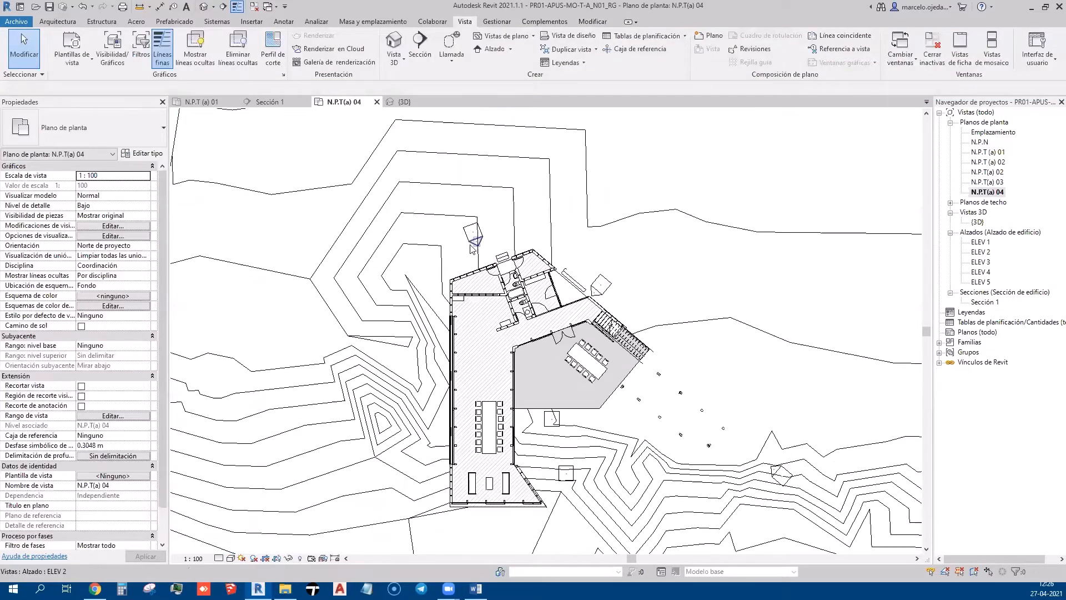
right_click(471, 245)
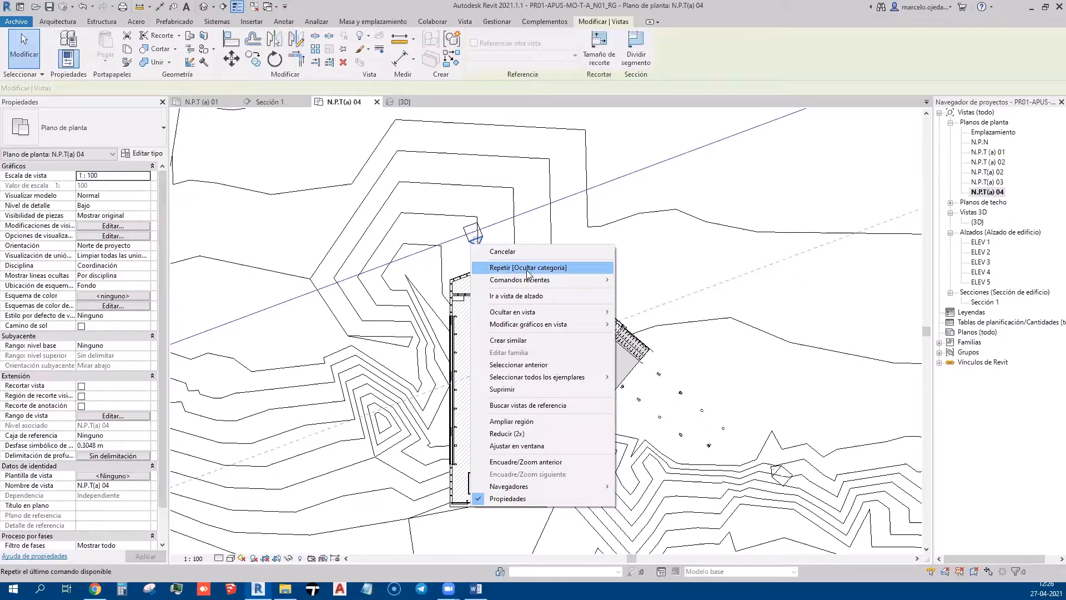
mouse_move(555, 311)
click(643, 324)
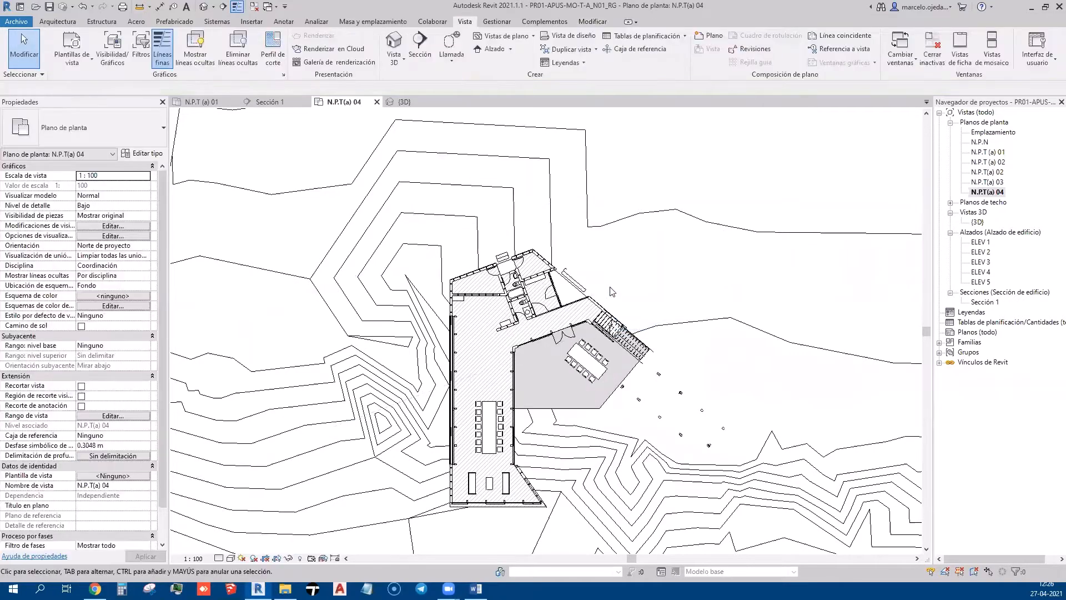
scroll(544, 242, down, 4)
scroll(551, 253, up, 9)
Centre the N.P.T(a) 04 plan on the long table and select the hatched SU-MD-(2cm) floor
middle_drag(474, 409, 592, 285)
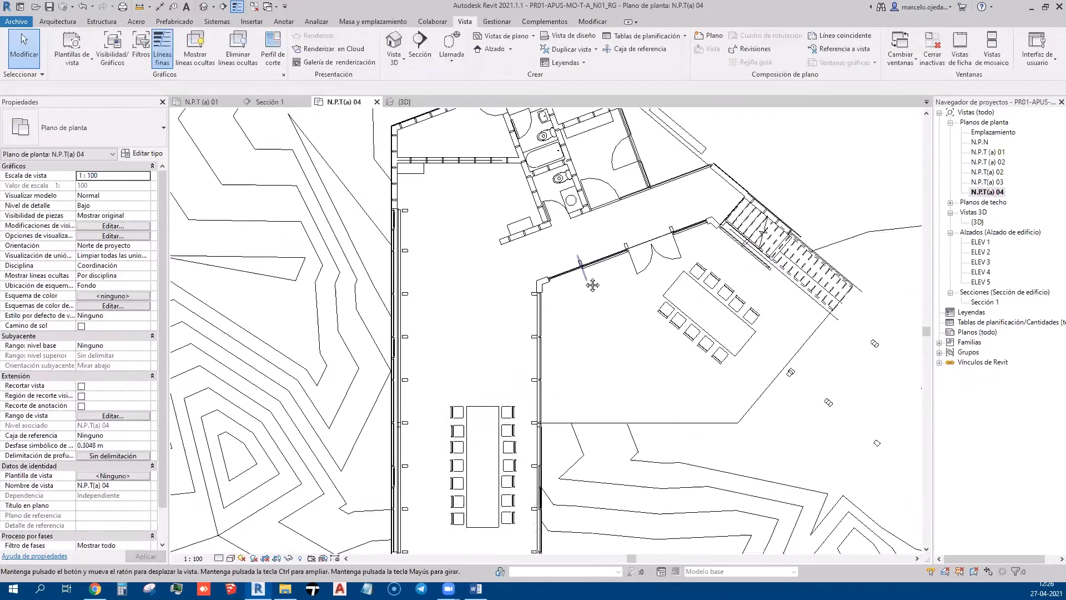
middle_drag(628, 393, 590, 319)
scroll(454, 344, down, 1)
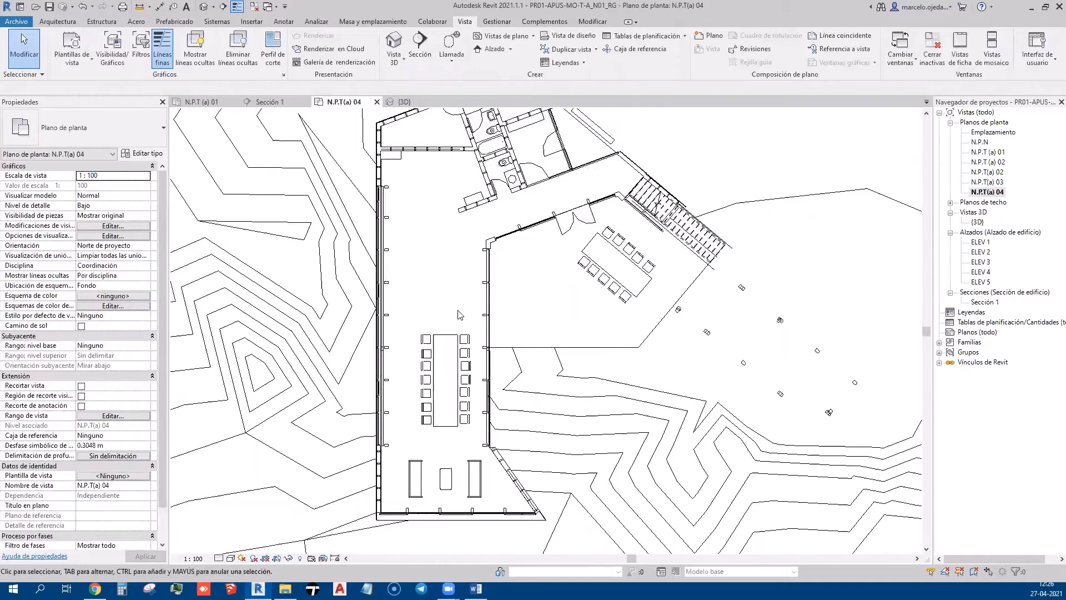
click(484, 275)
middle_drag(541, 322, 536, 358)
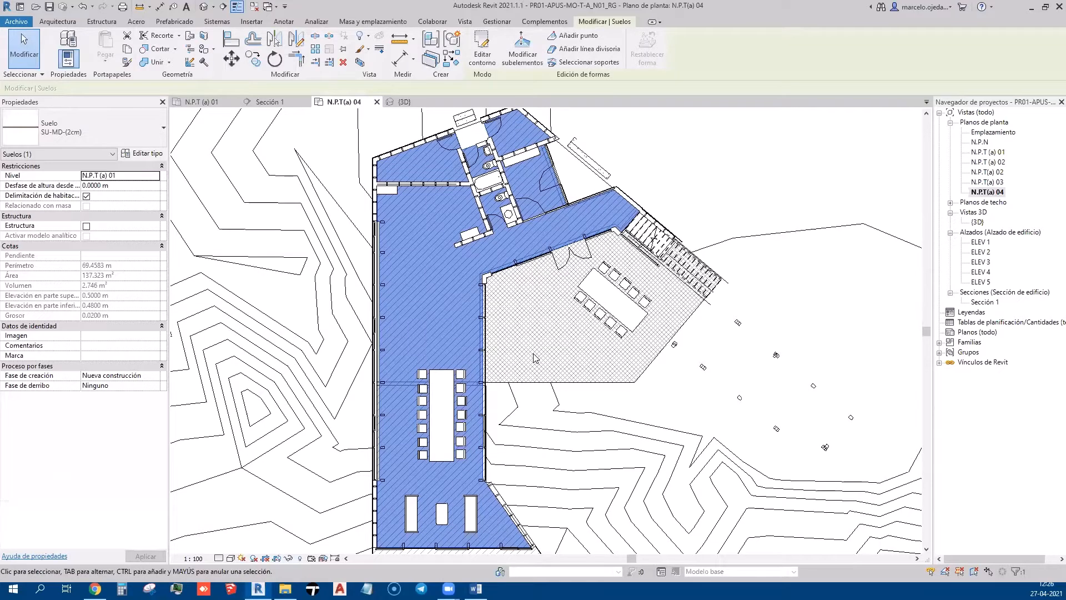
scroll(525, 371, up, 1)
scroll(515, 330, down, 1)
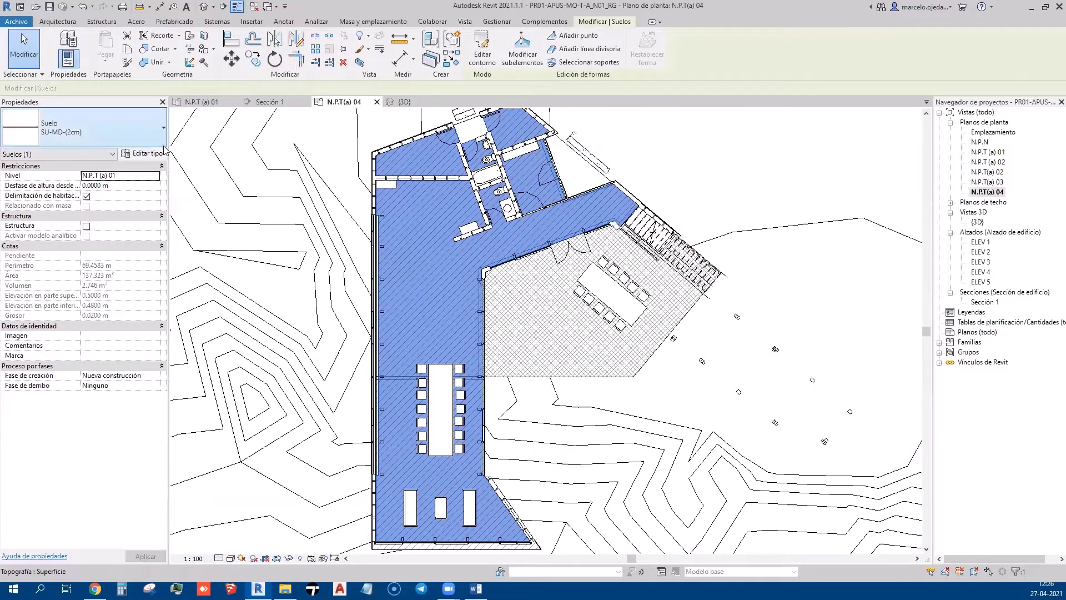
Set the floor type's Patrón de relleno de detalle bajo to plain Horizontal and apply it
click(143, 154)
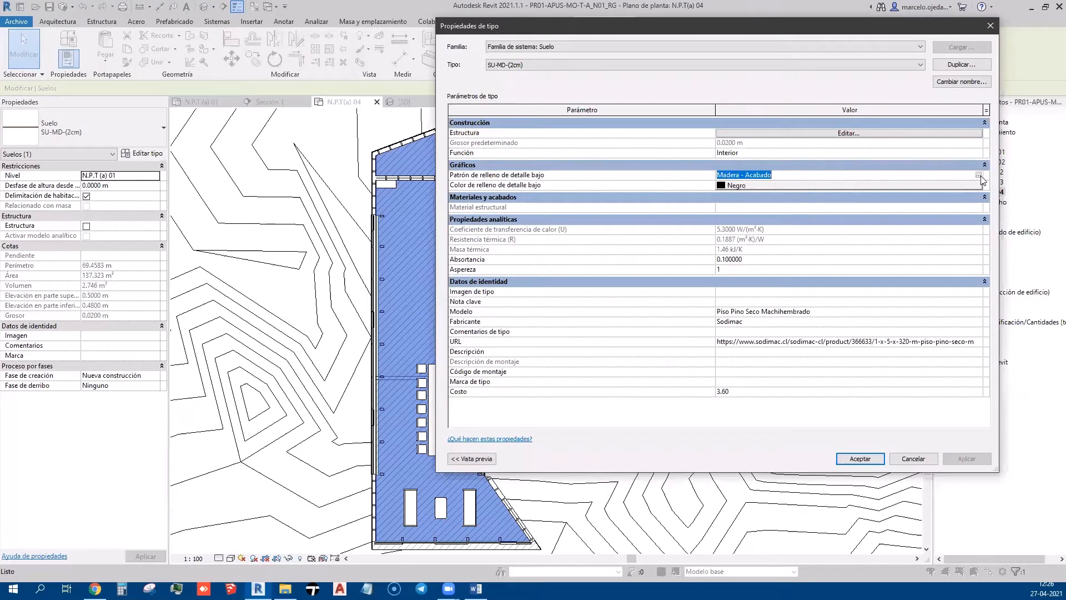
click(978, 176)
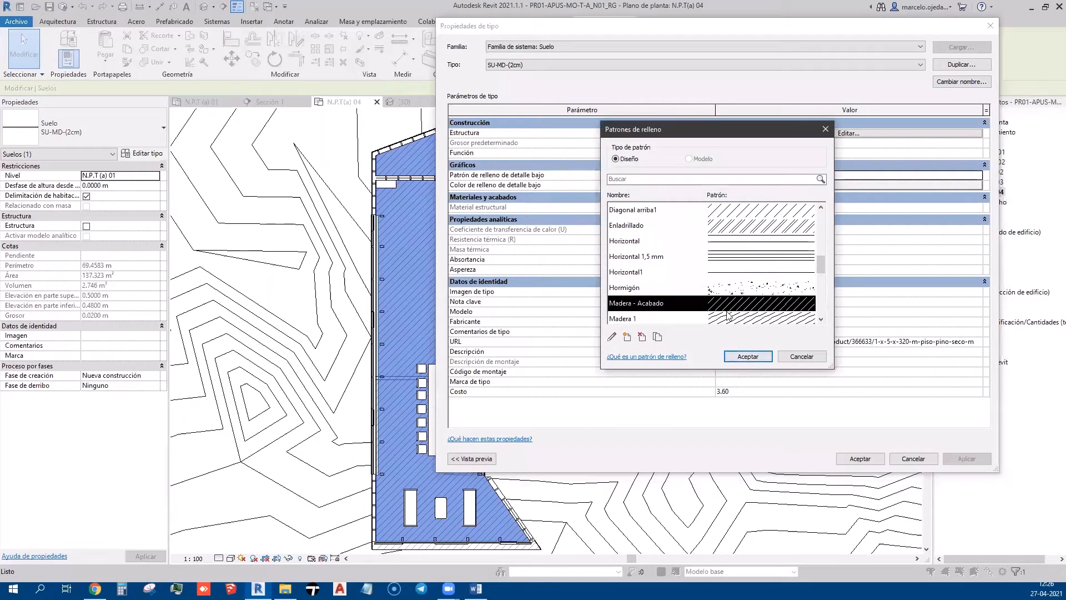
click(726, 261)
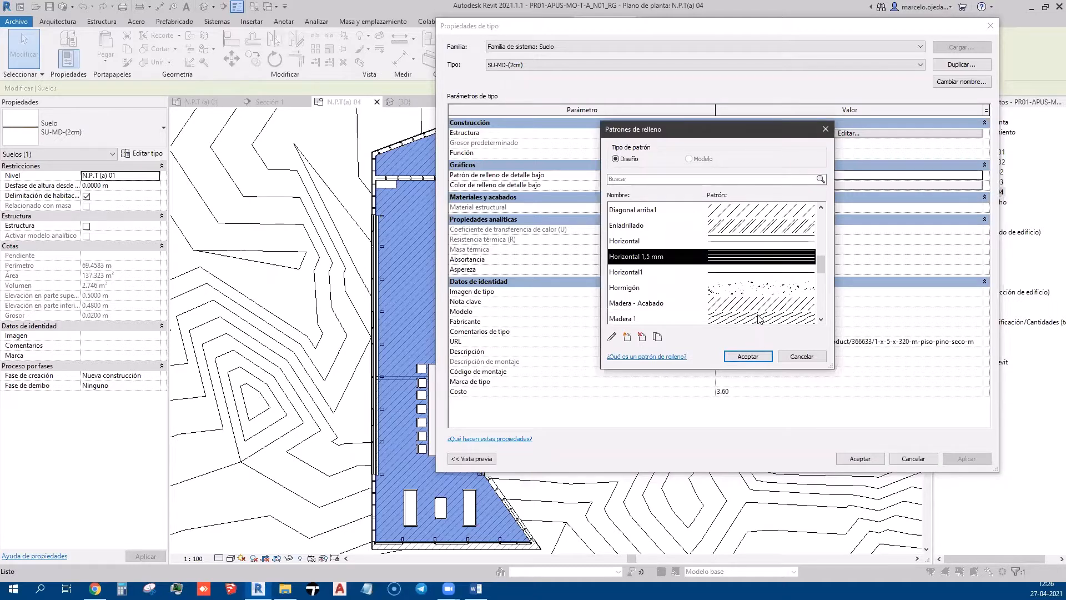
click(742, 245)
click(763, 361)
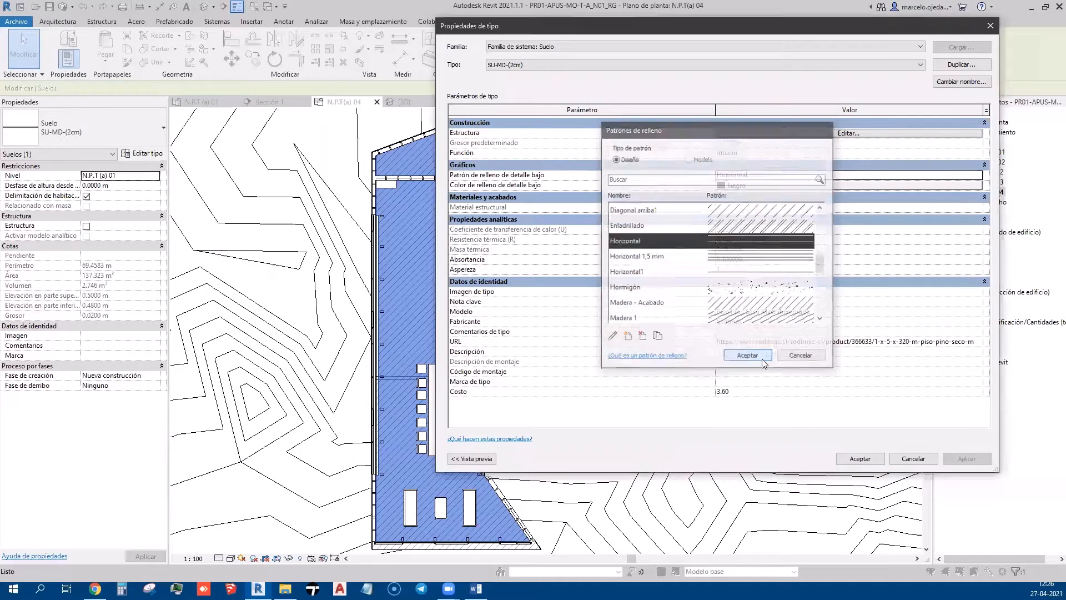
click(950, 460)
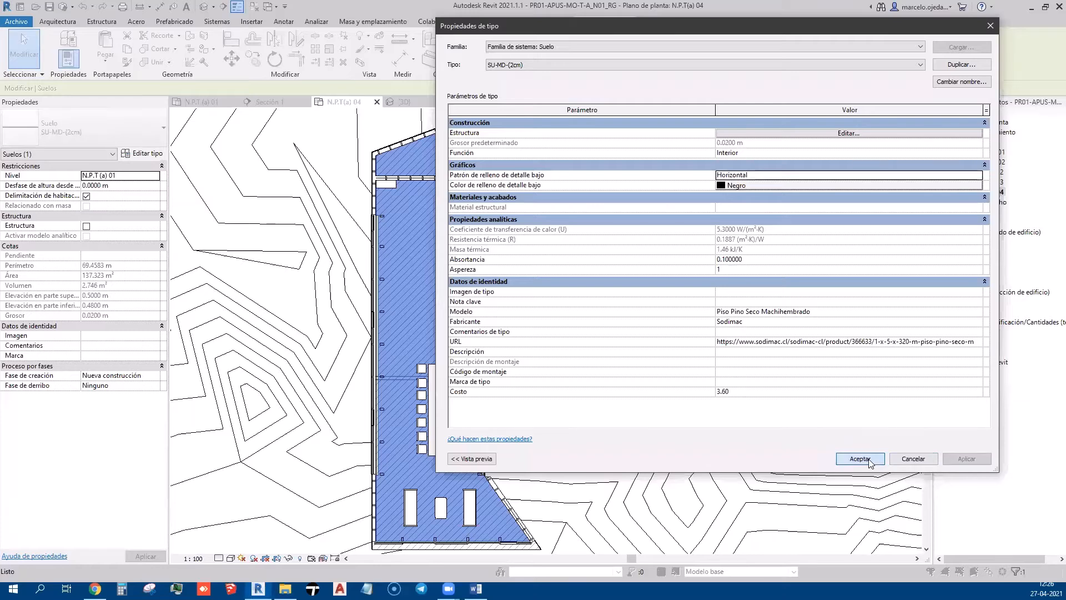
click(869, 459)
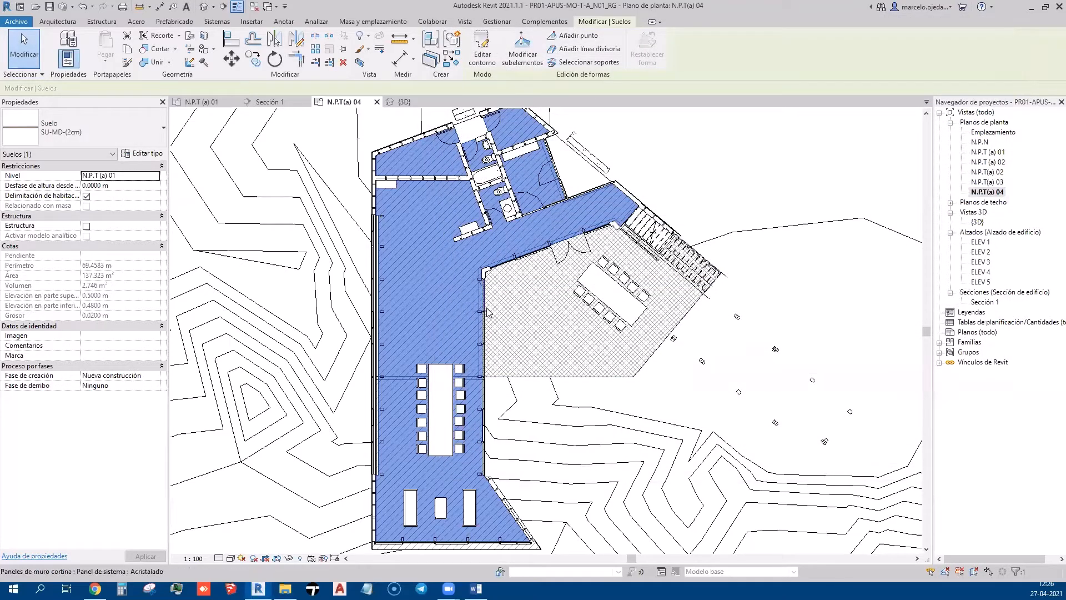
scroll(478, 329, up, 1)
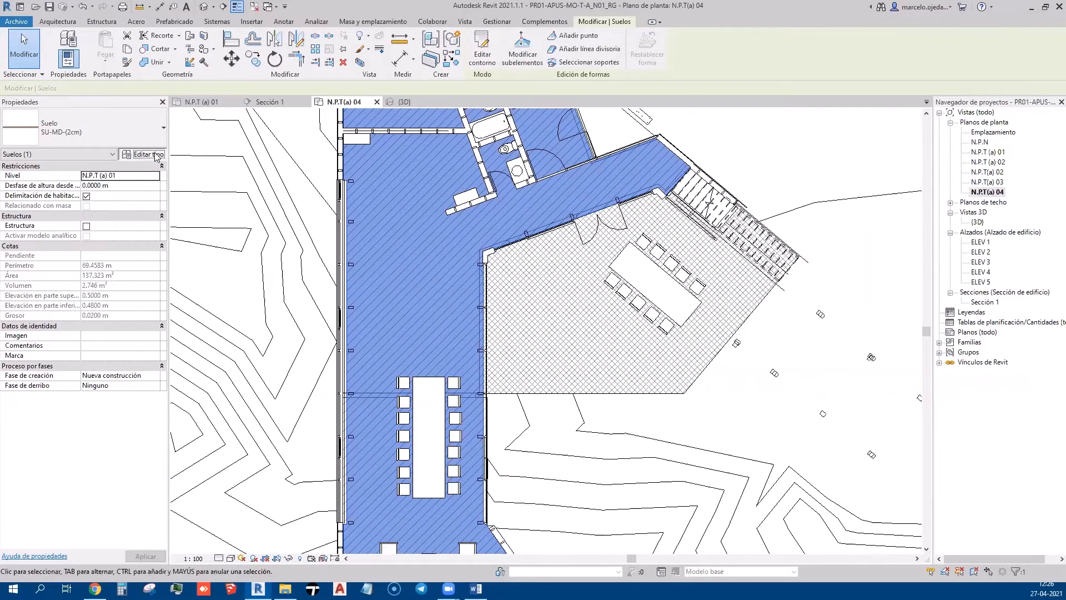
click(143, 154)
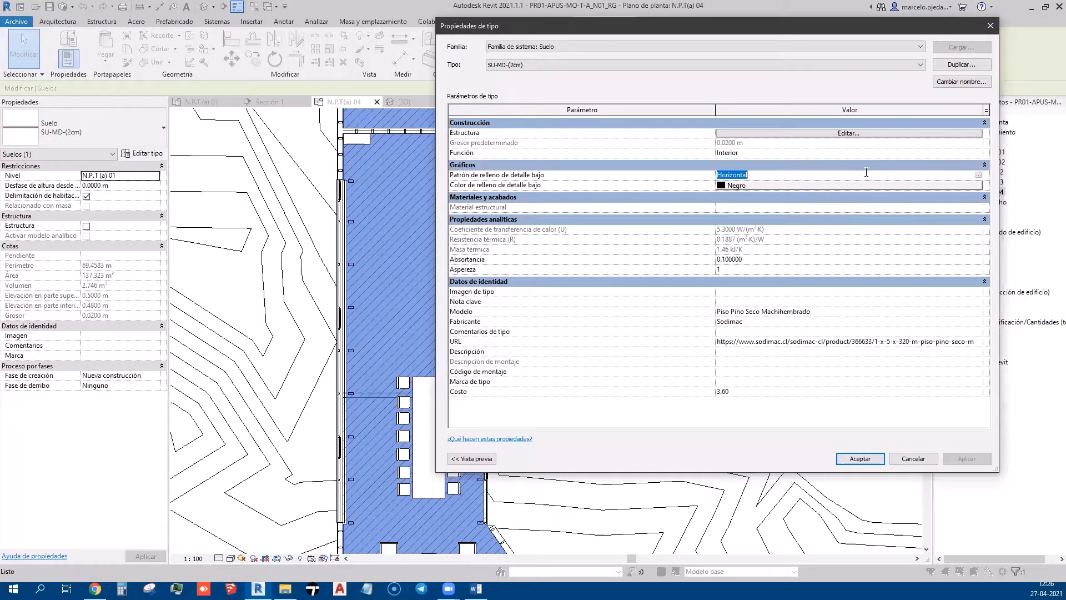
click(915, 135)
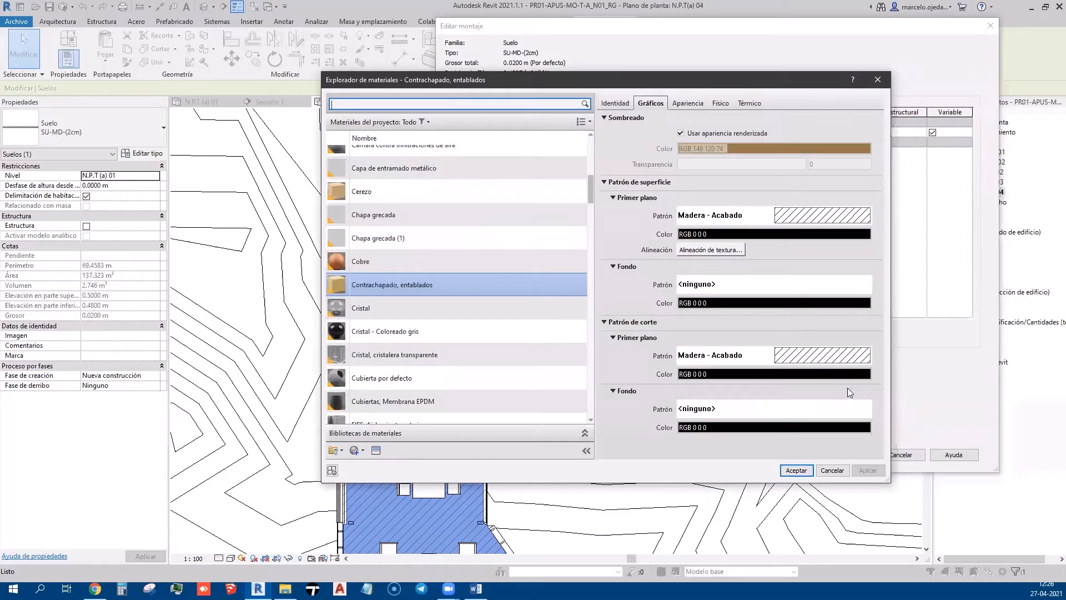
key(Escape)
key(Escape)
key(Escape)
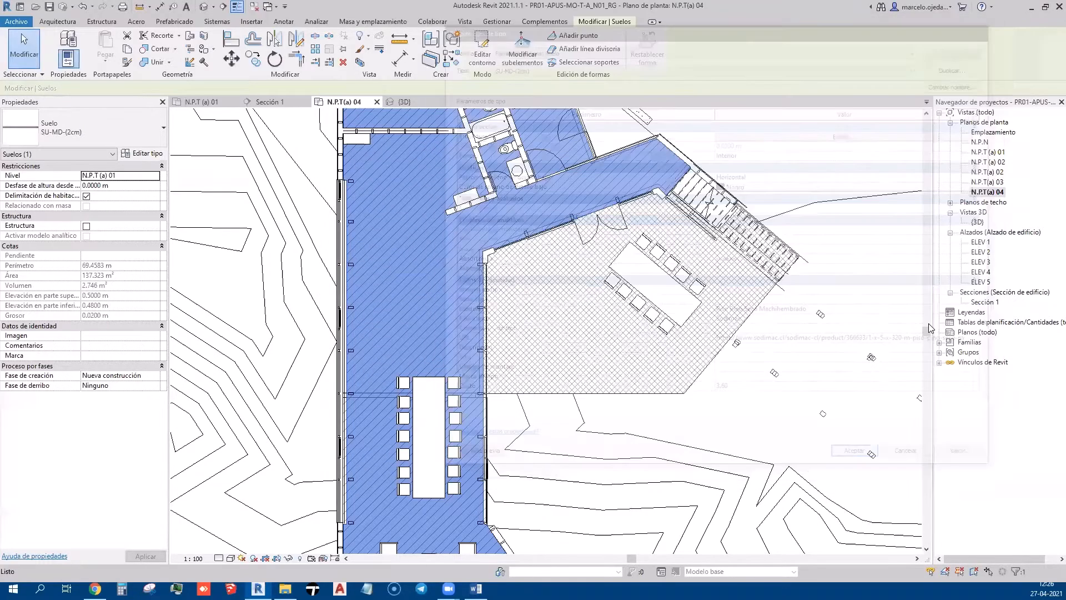
key(Escape)
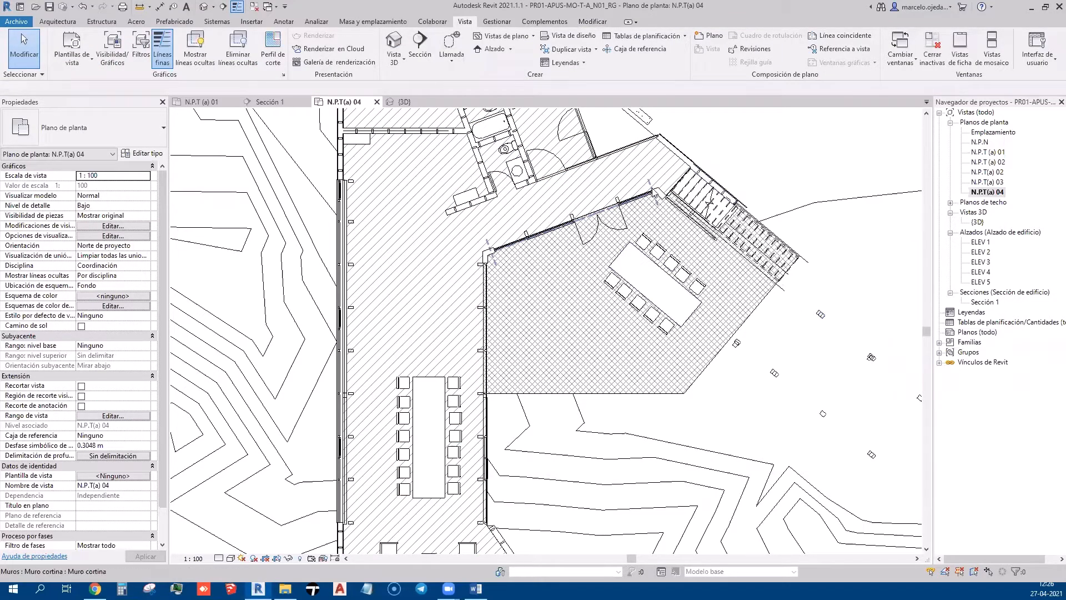
Pan the N.P.T(a) 04 plan downward to bring the floor area into view
click(672, 152)
middle_drag(649, 169, 644, 235)
key(Escape)
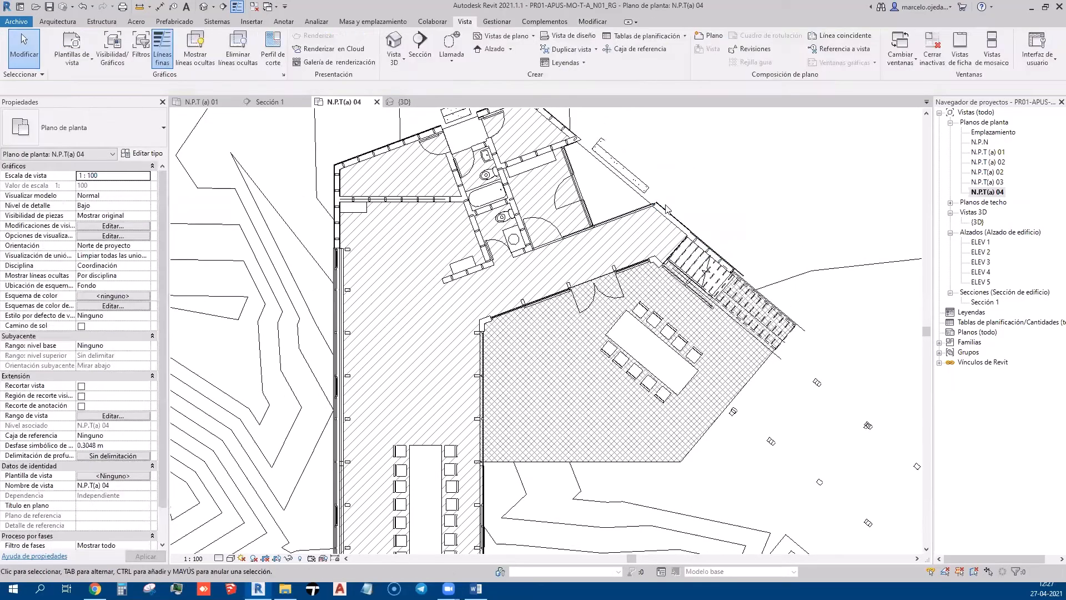
scroll(579, 214, up, 3)
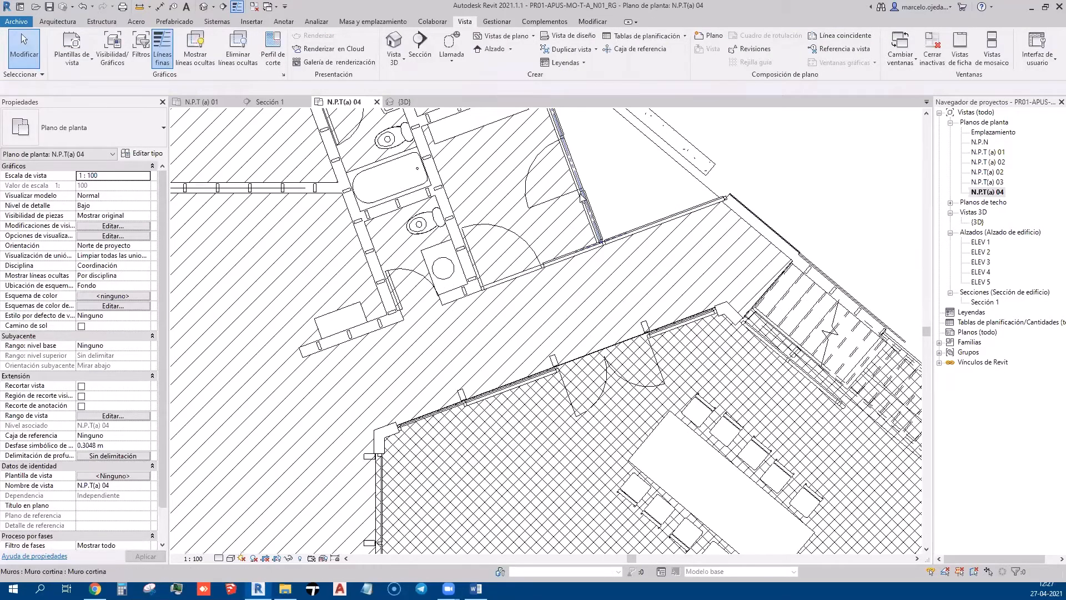
scroll(516, 220, down, 2)
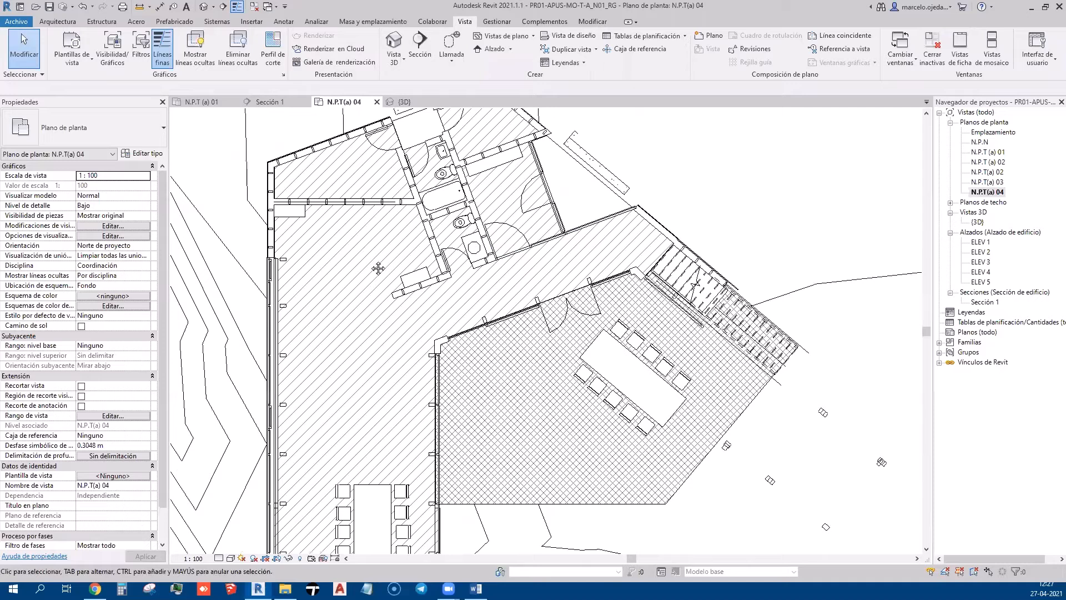
middle_drag(378, 268, 371, 295)
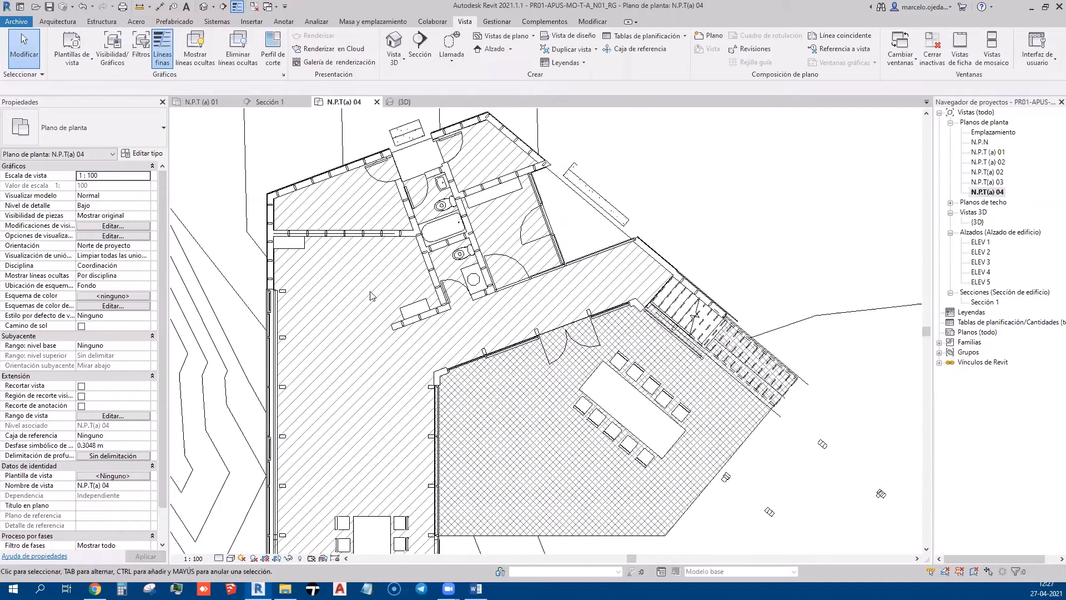
Open the Región dropdown in the Anotar tab's Detalle panel
click(103, 21)
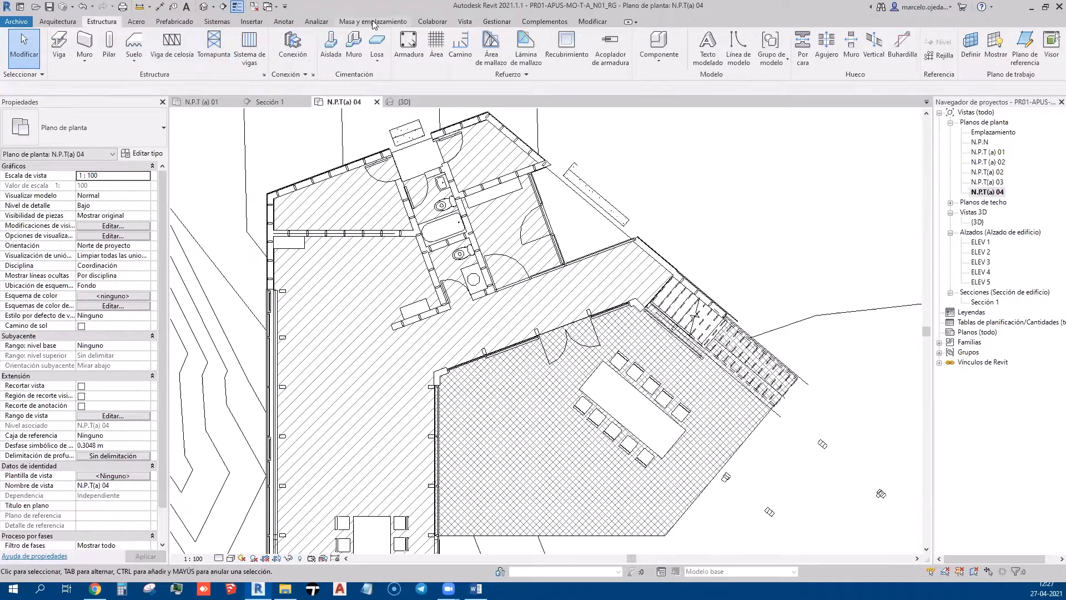
click(284, 22)
click(347, 49)
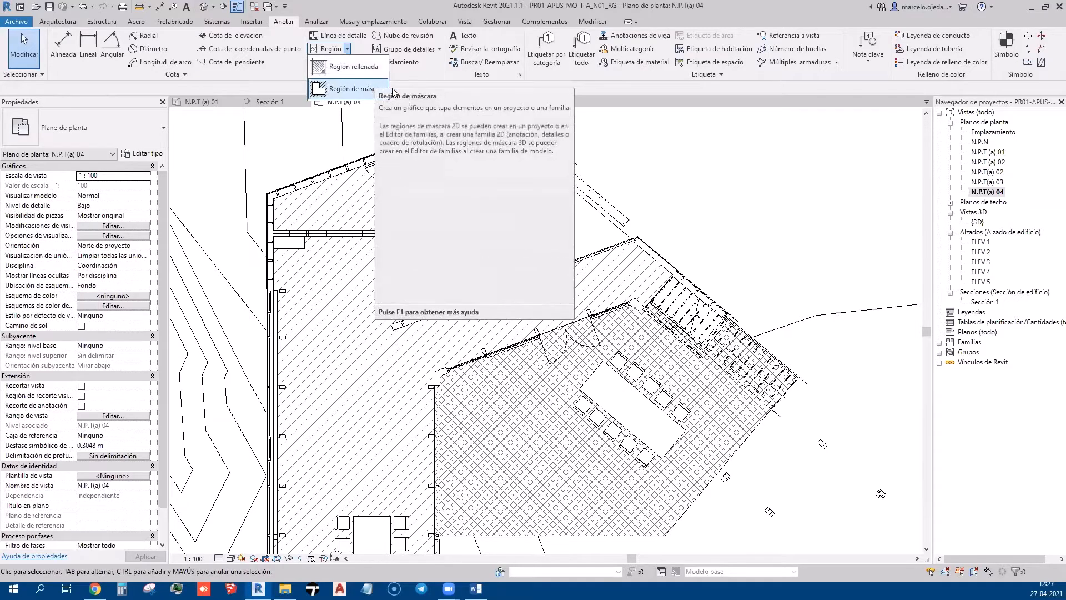
Cancel the filled-region sketch and select the SU-MD-(2cm) wood floor
click(372, 67)
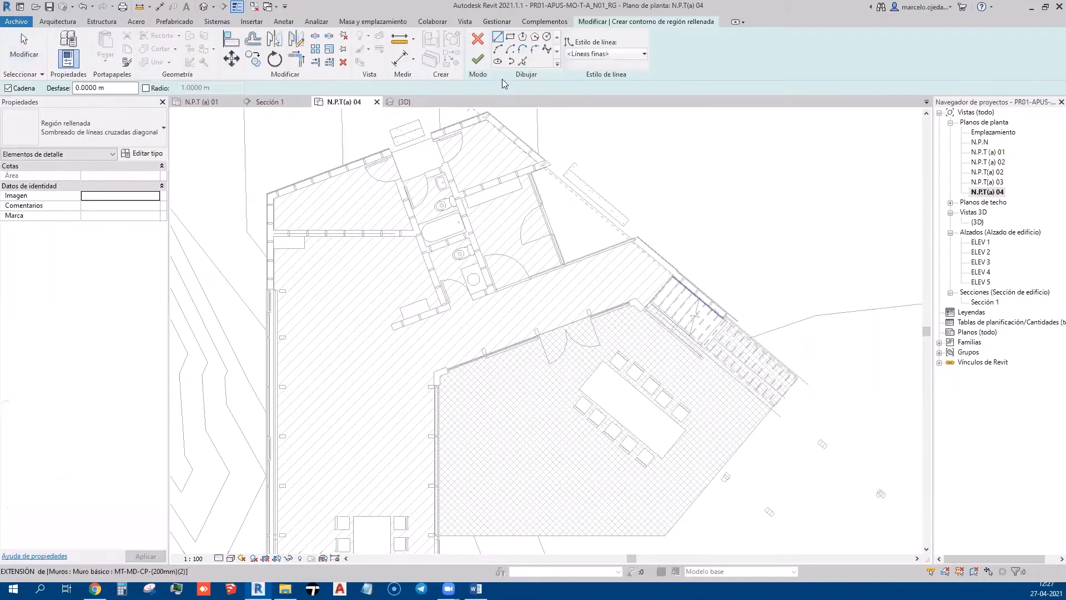
click(478, 38)
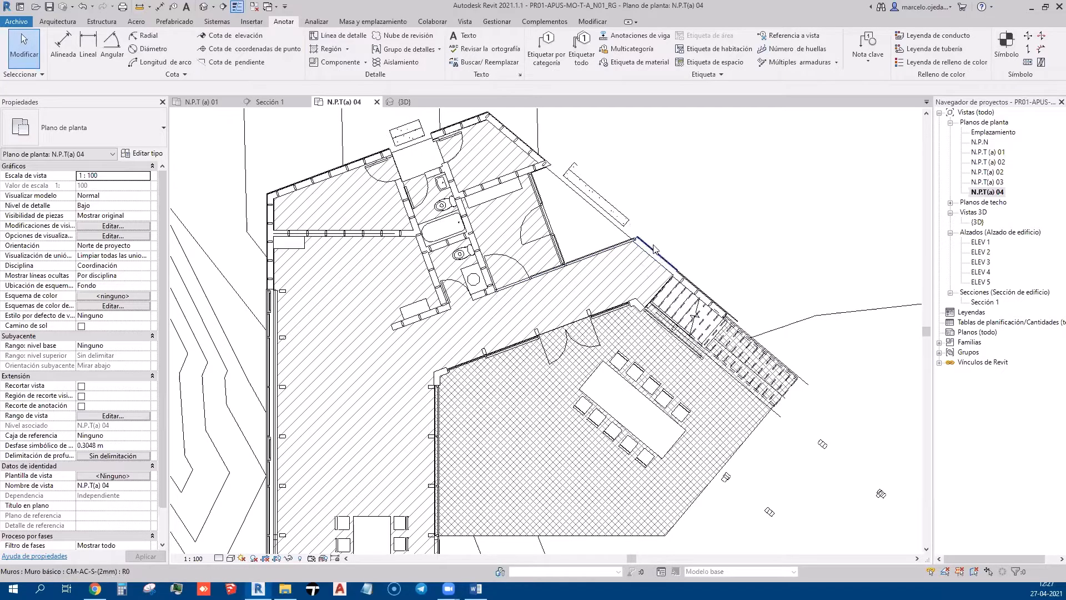
click(549, 222)
key(Escape)
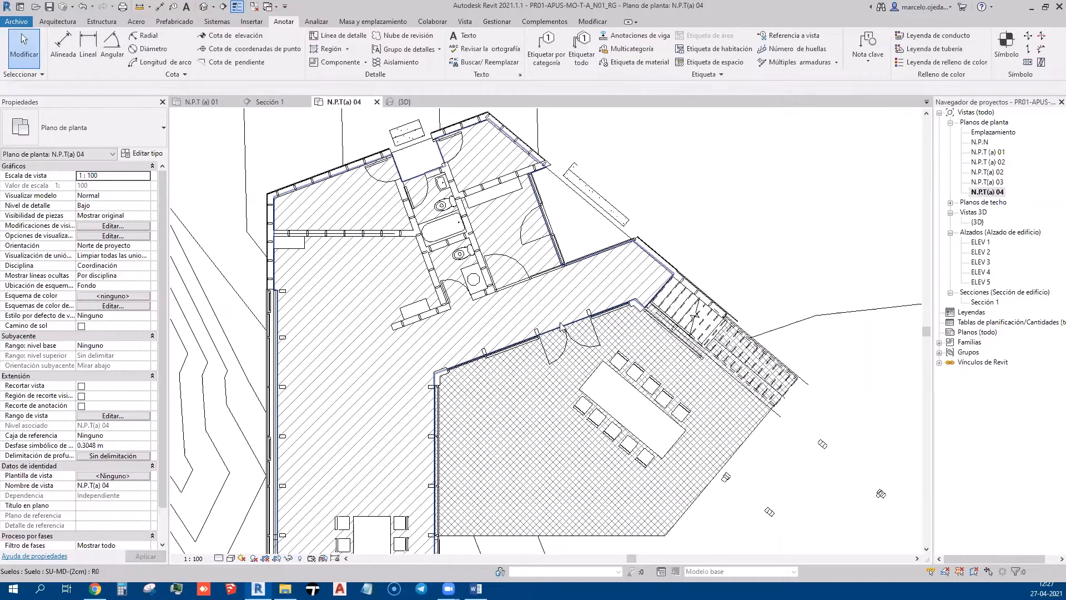
click(393, 284)
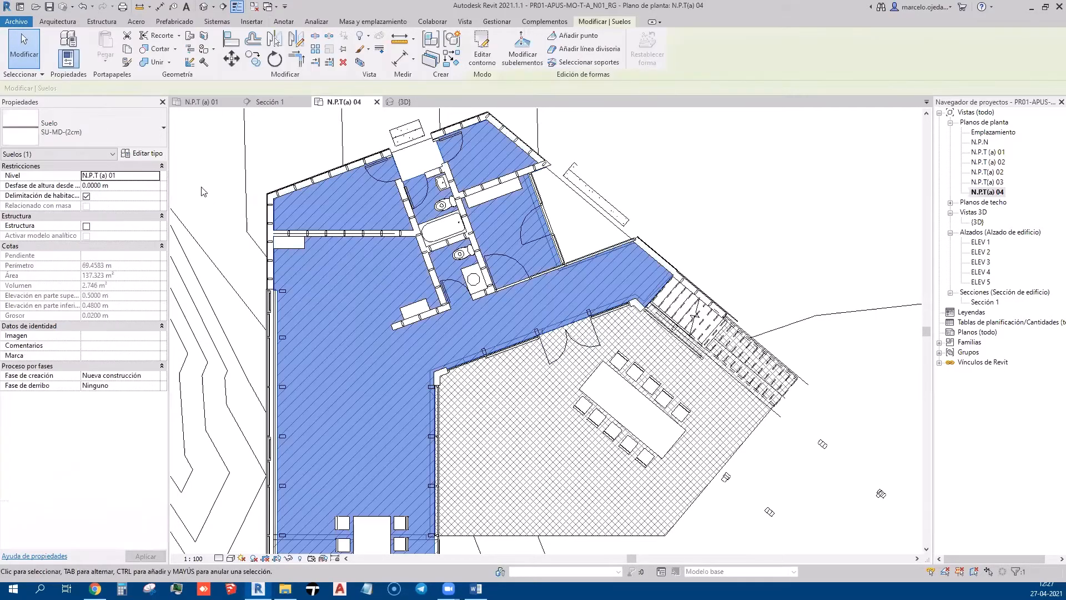
Open the Contrachapado, entablados material of the floor type's finish layer
click(157, 156)
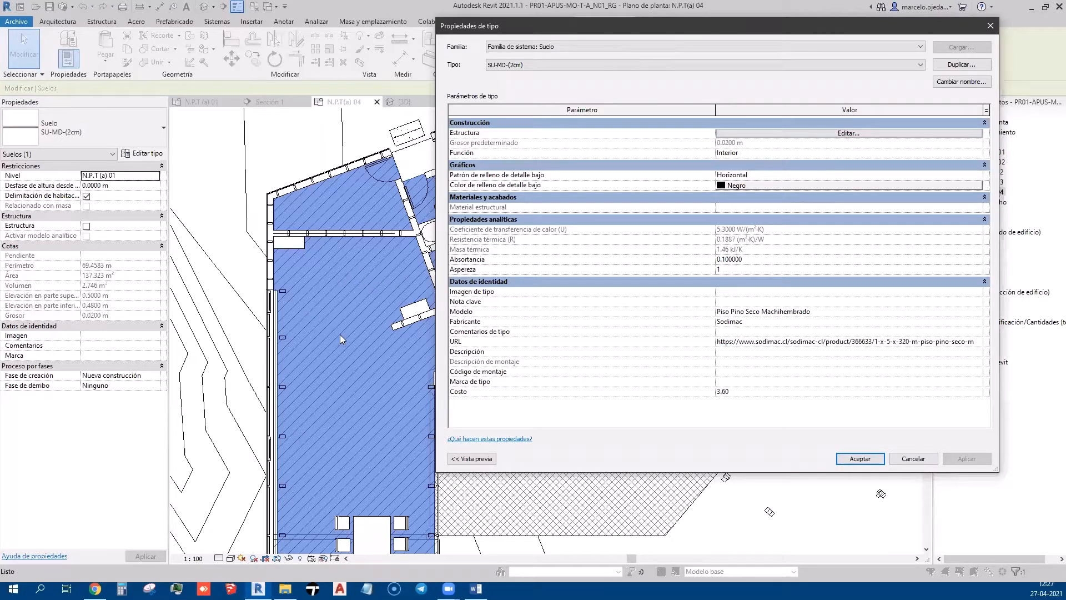
click(783, 139)
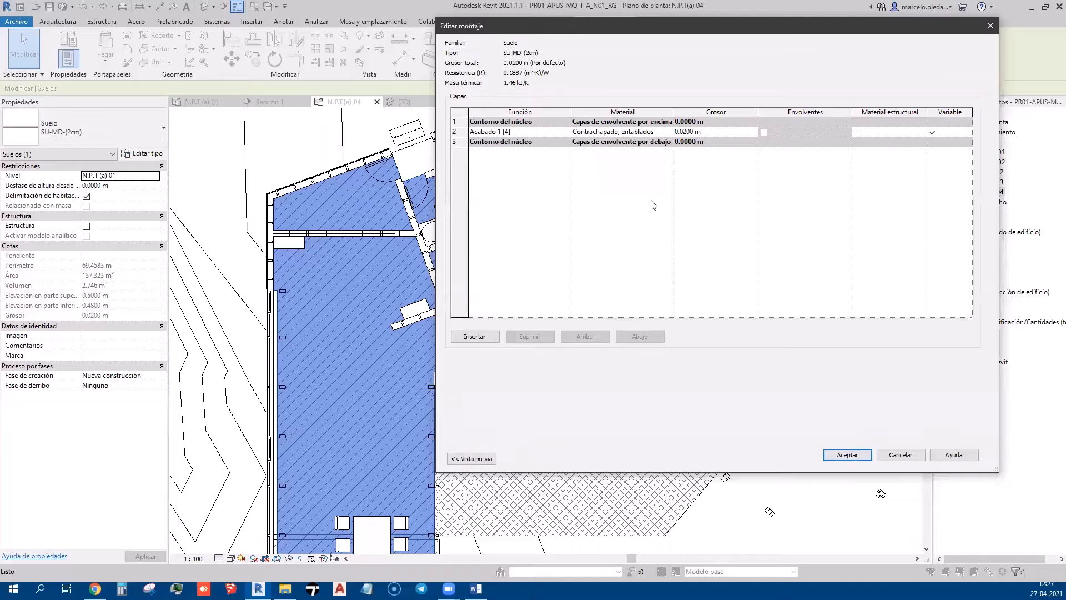
click(622, 132)
click(670, 132)
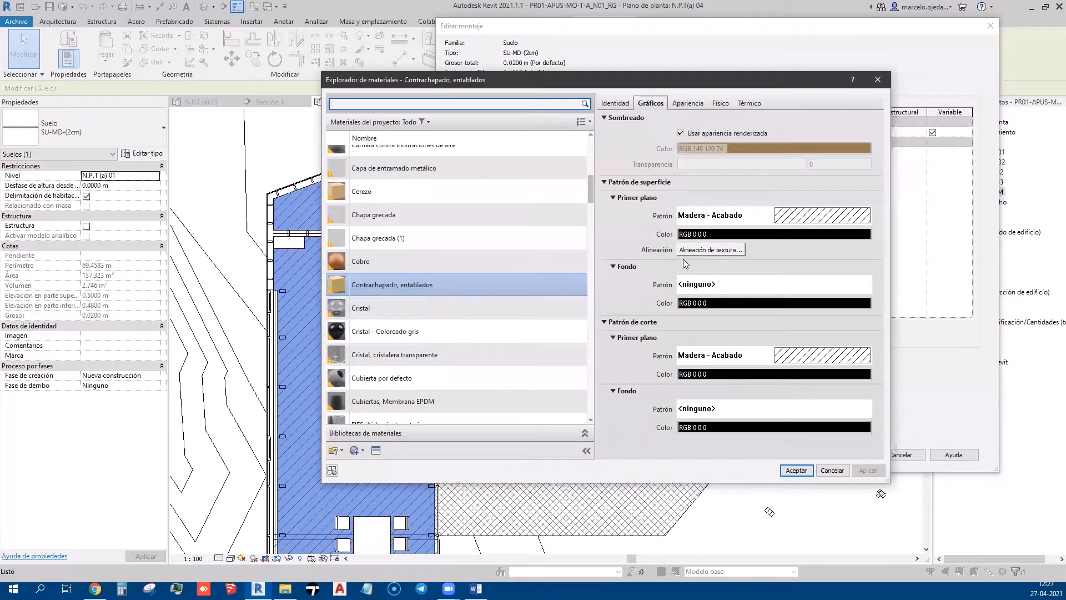
Set the Contrachapado, entablados surface foreground pattern to Horizontal
click(788, 219)
scroll(640, 343, down, 2)
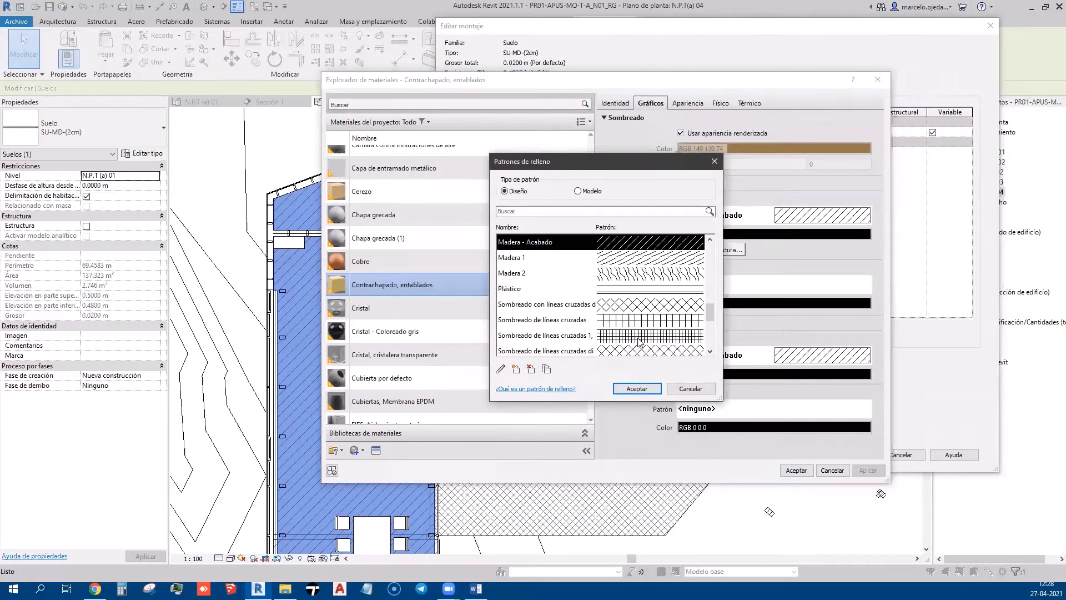
scroll(640, 343, down, 5)
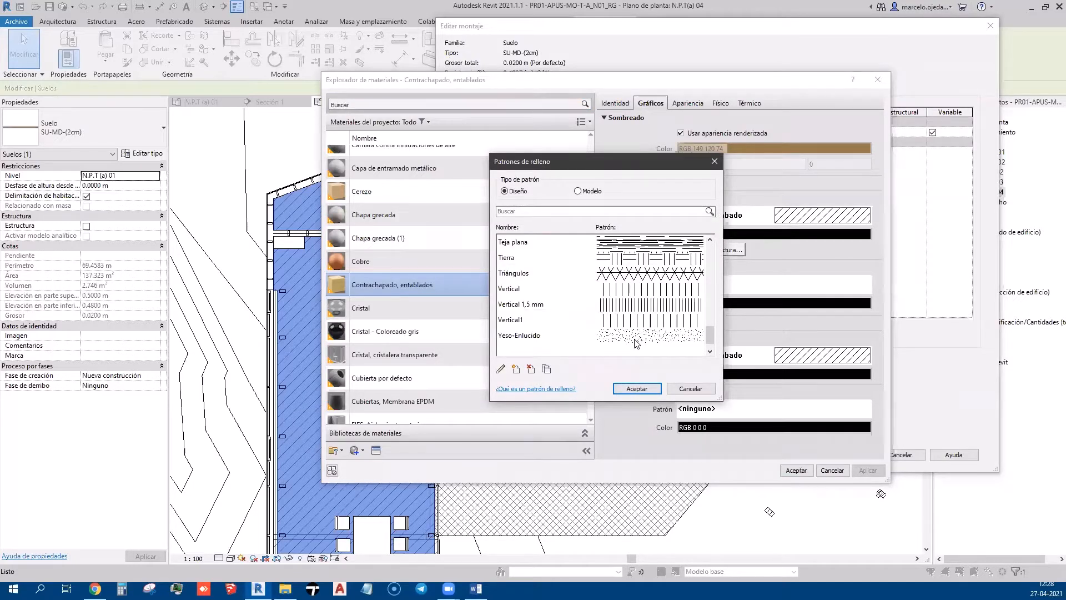
scroll(636, 343, up, 1)
scroll(635, 343, up, 4)
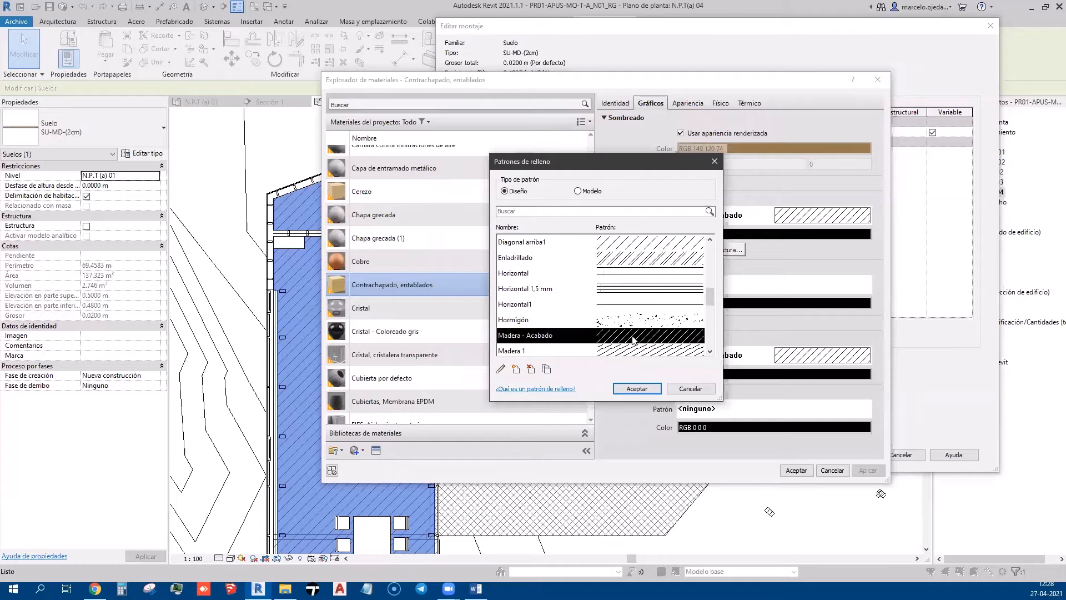
click(617, 278)
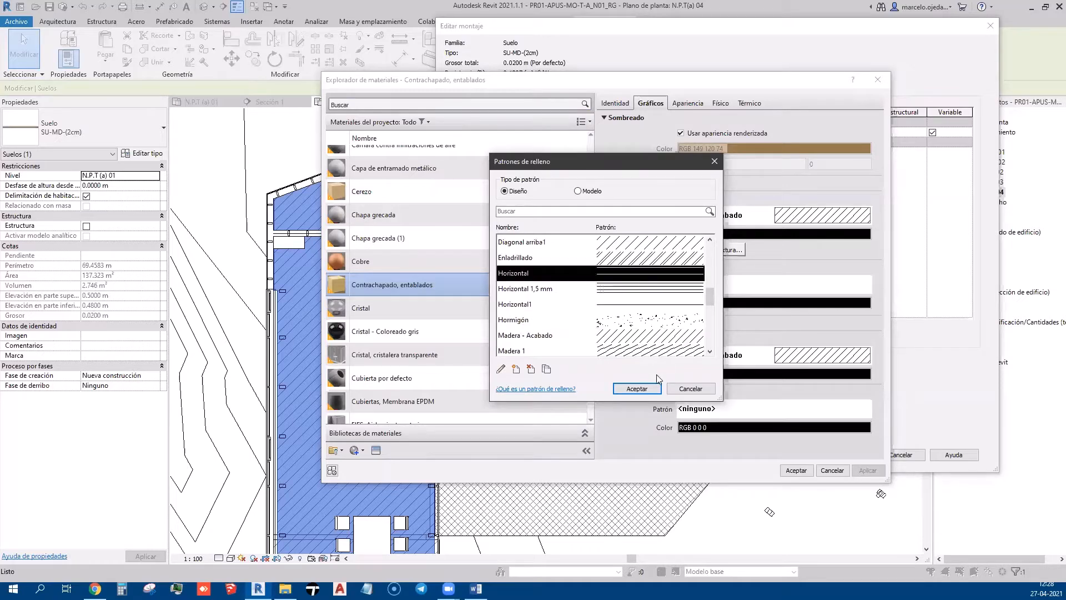
click(636, 388)
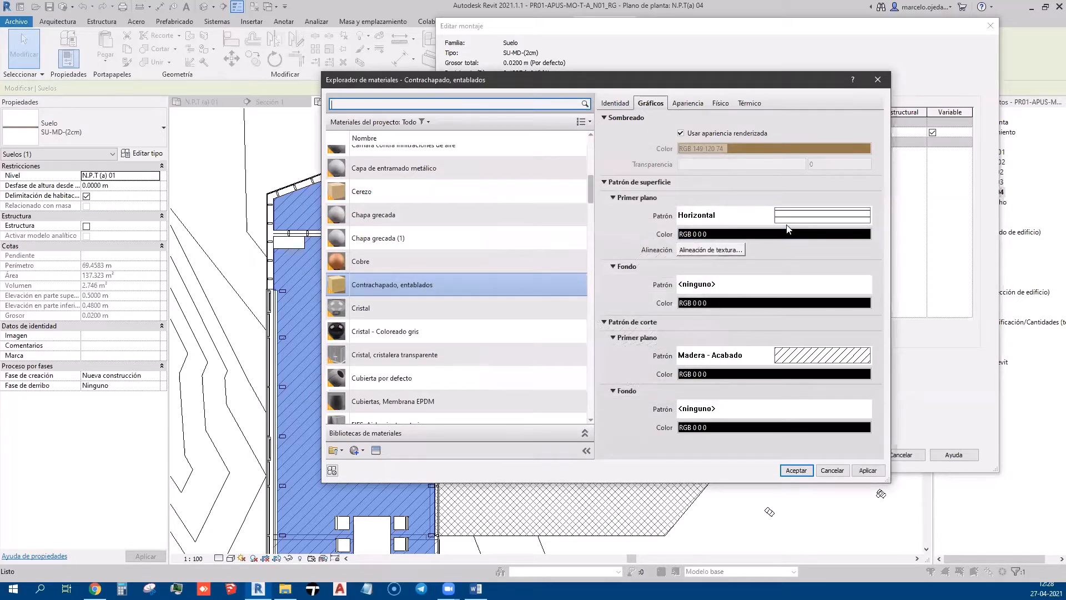
Confirm the material, layer structure and floor type changes to apply the horizontal planks
click(859, 472)
click(802, 471)
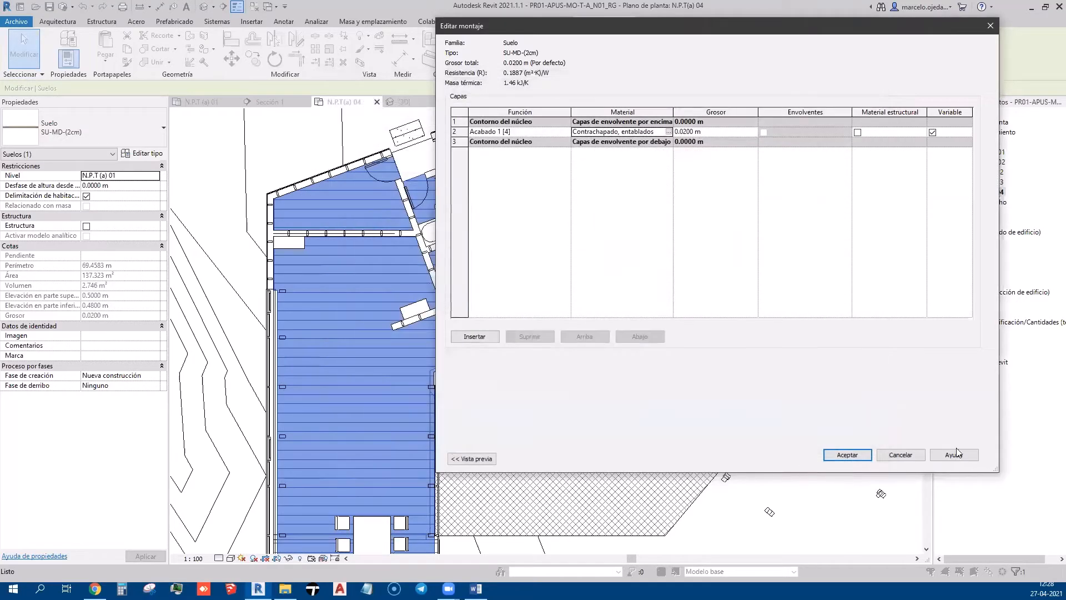
click(853, 455)
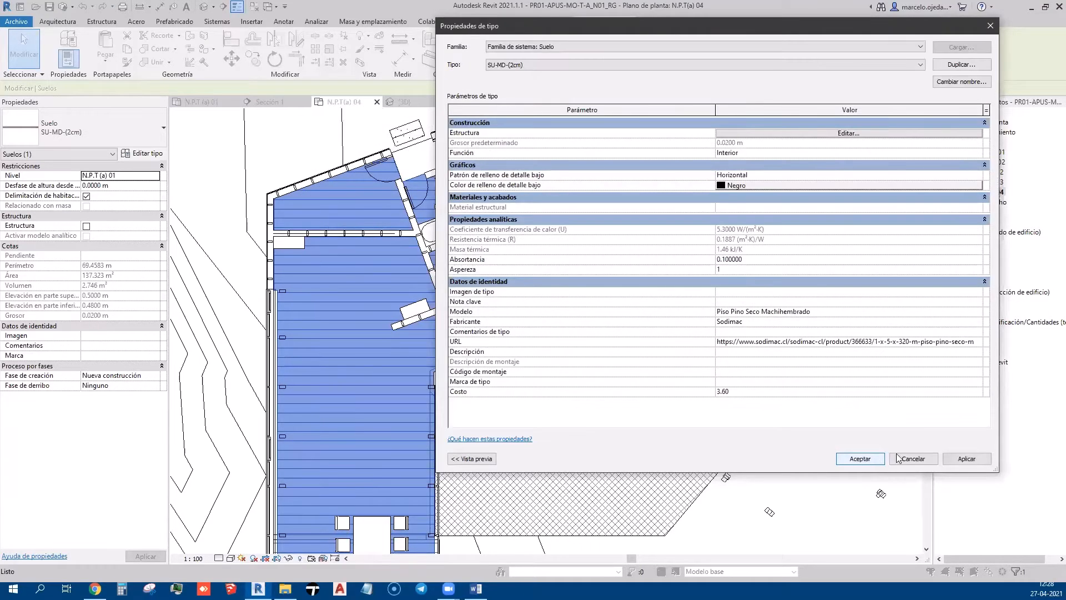
click(954, 460)
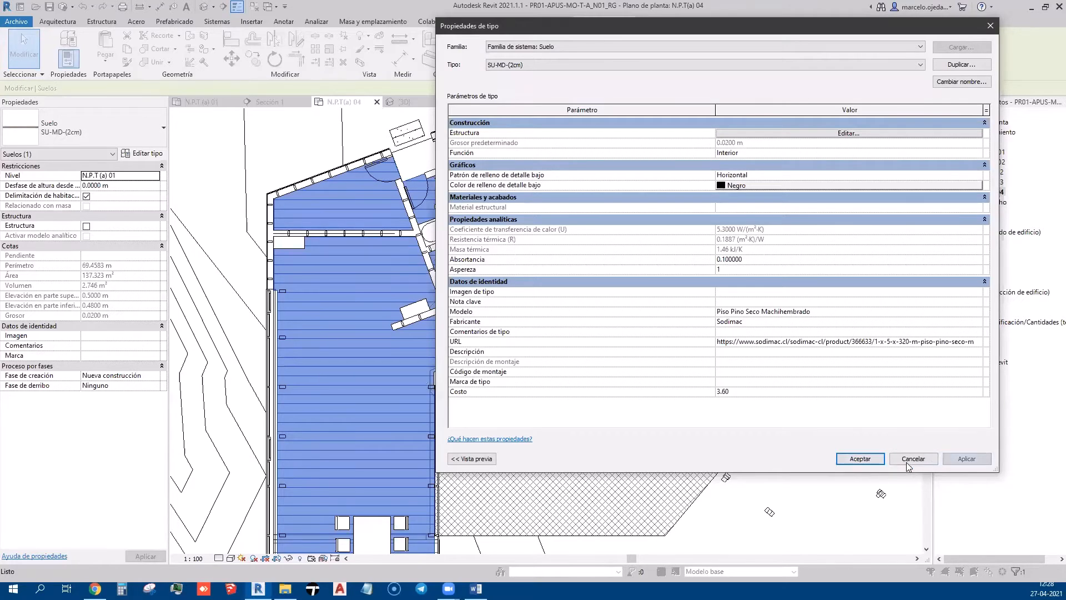
click(873, 458)
scroll(655, 188, down, 2)
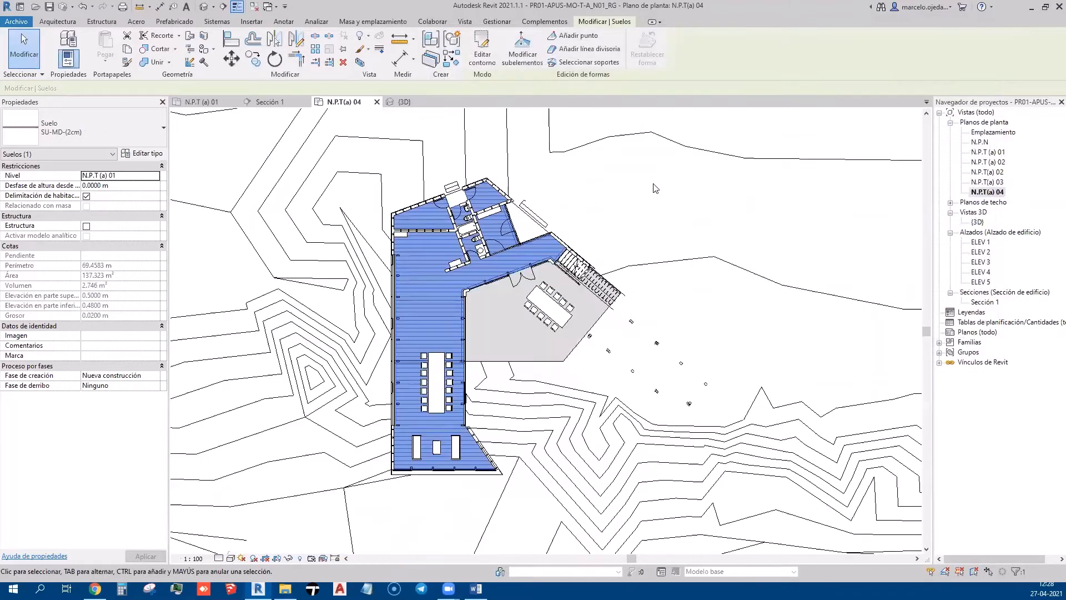
click(684, 210)
scroll(555, 306, up, 3)
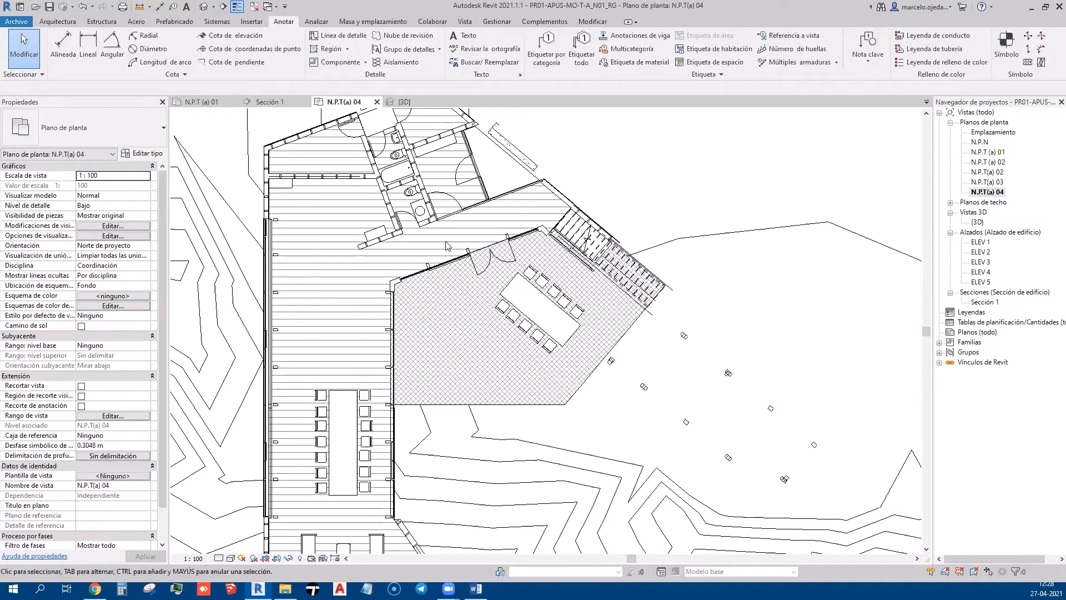
middle_drag(357, 392, 398, 303)
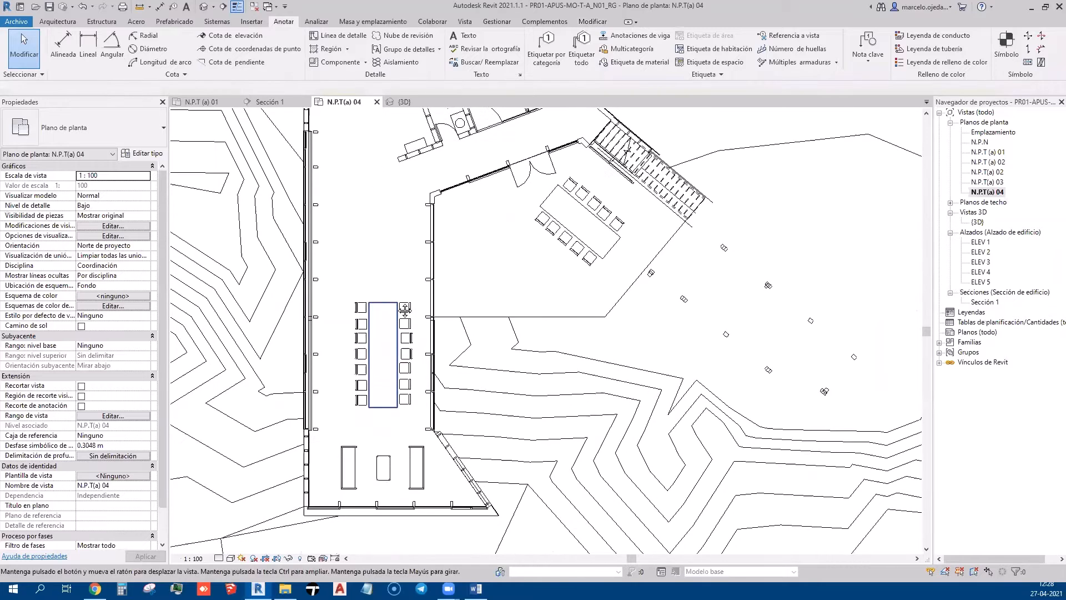
scroll(472, 403, down, 2)
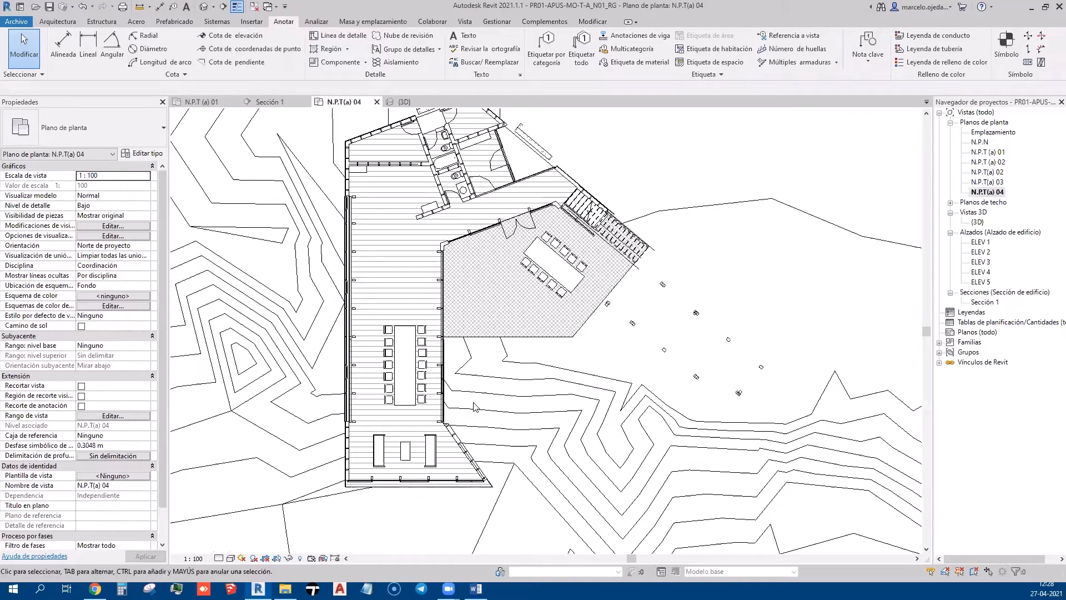
middle_drag(428, 240, 411, 353)
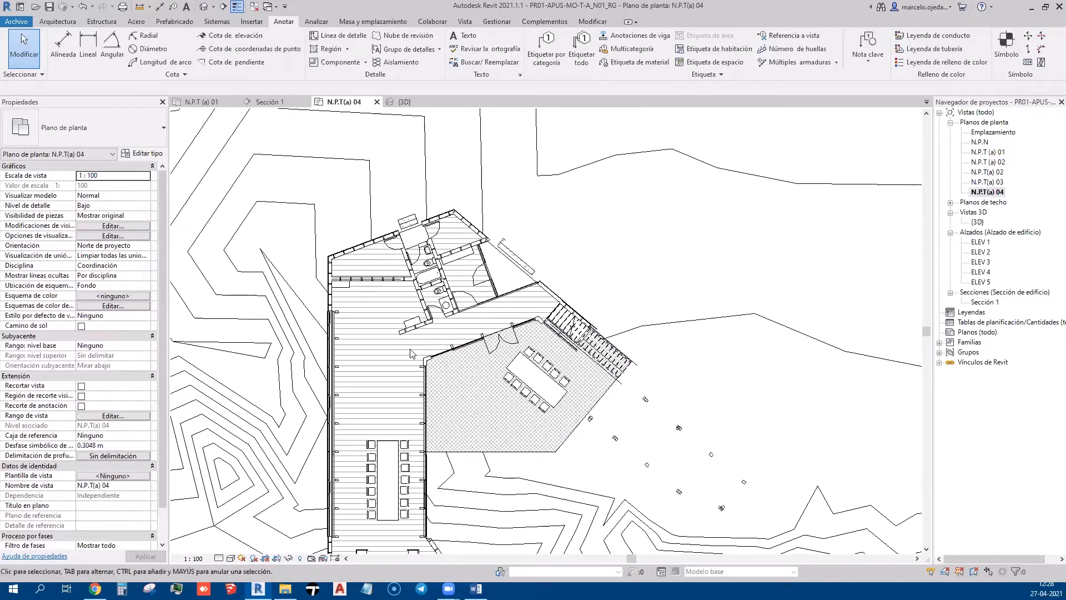
scroll(412, 353, up, 2)
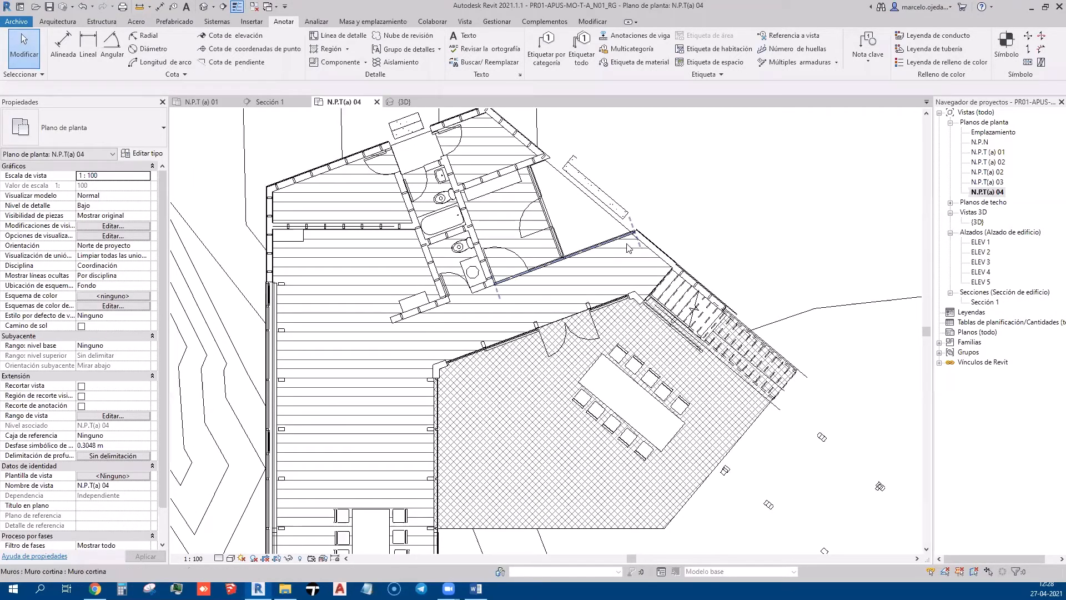
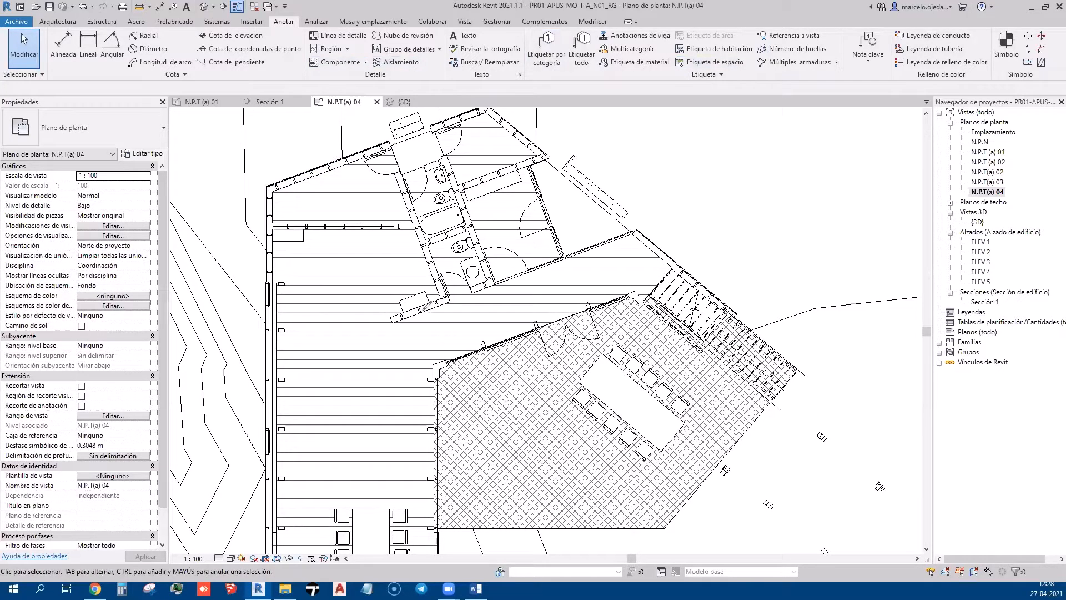
Sketch red marks over the upper floor band and the lower-left floor area, then clear them
drag(420, 307, 444, 360)
drag(439, 309, 479, 357)
drag(481, 296, 496, 335)
mouse_move(507, 282)
mouse_down()
mouse_move(521, 324)
mouse_move(534, 317)
mouse_up()
mouse_move(535, 266)
mouse_down()
mouse_move(560, 320)
mouse_move(585, 307)
mouse_up()
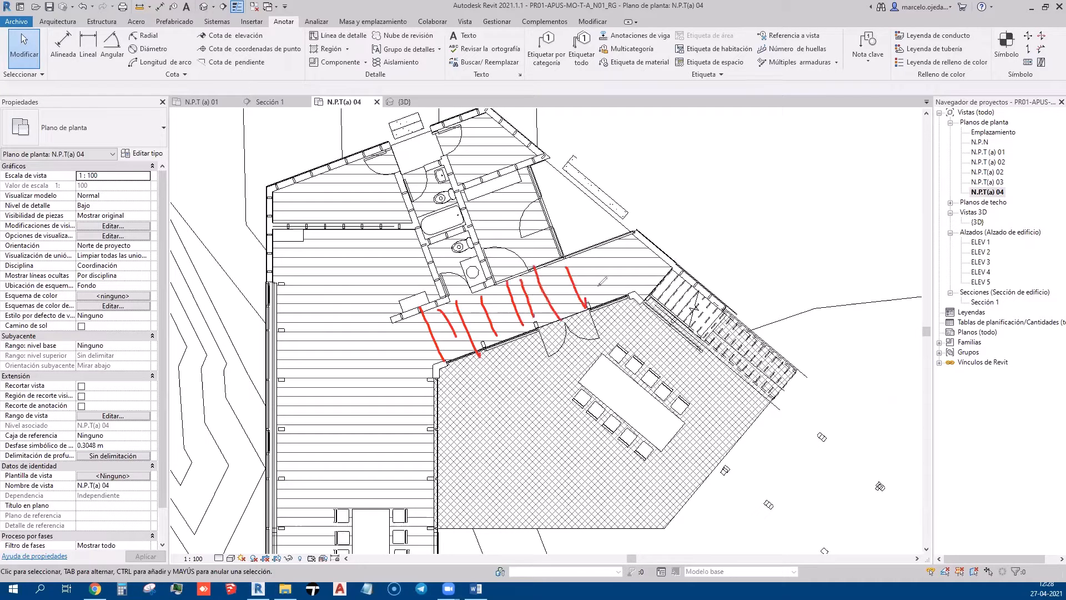
drag(586, 255, 605, 300)
mouse_move(609, 252)
mouse_down()
mouse_move(632, 297)
mouse_move(644, 290)
mouse_up()
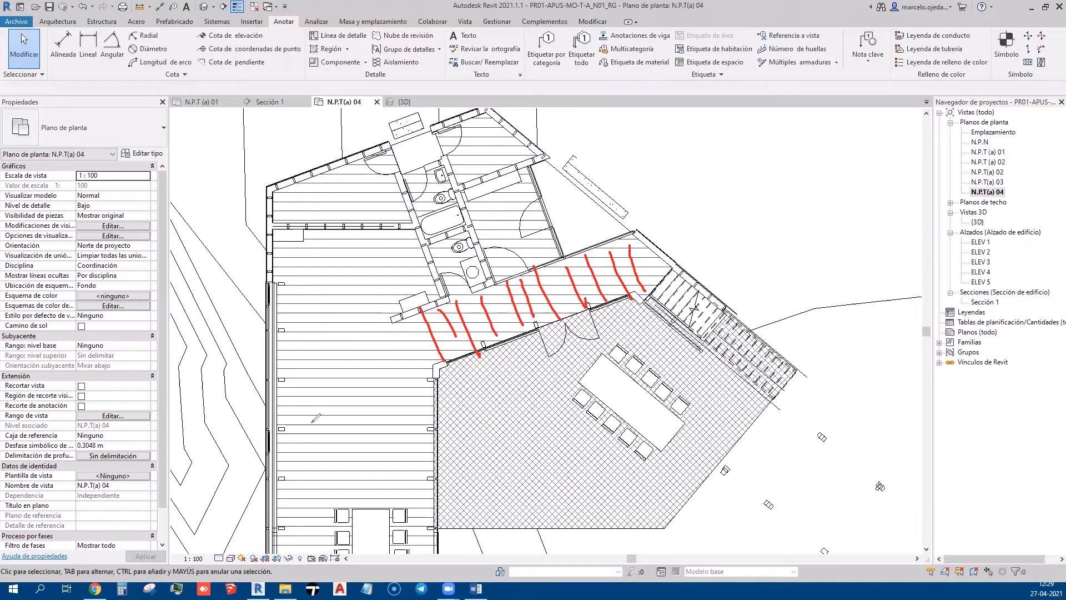
drag(310, 367, 315, 445)
drag(341, 363, 352, 434)
drag(369, 379, 378, 434)
drag(408, 372, 415, 423)
drag(436, 379, 439, 401)
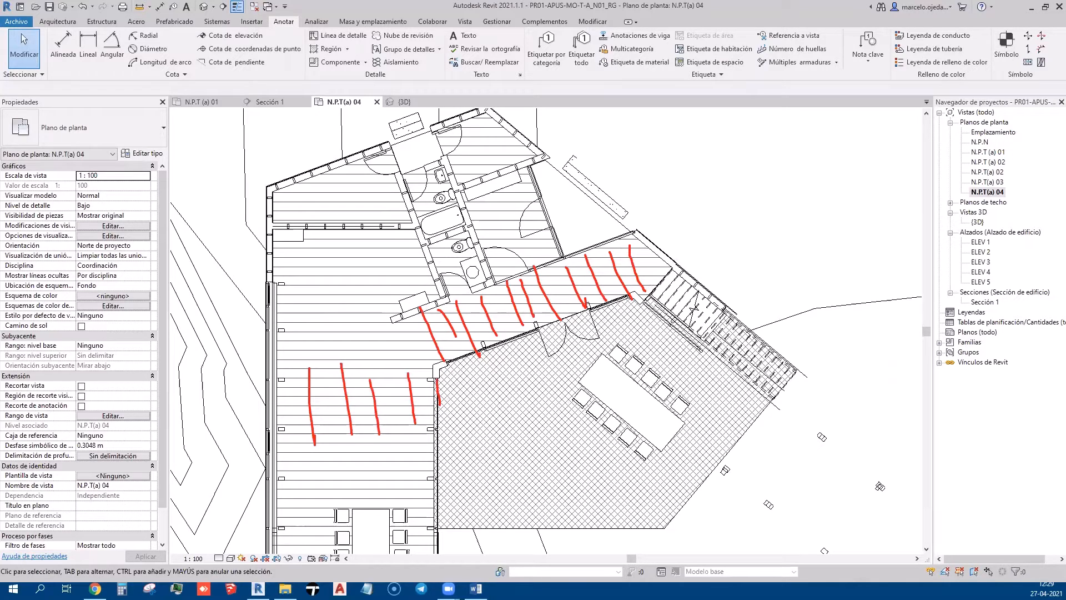
key(Escape)
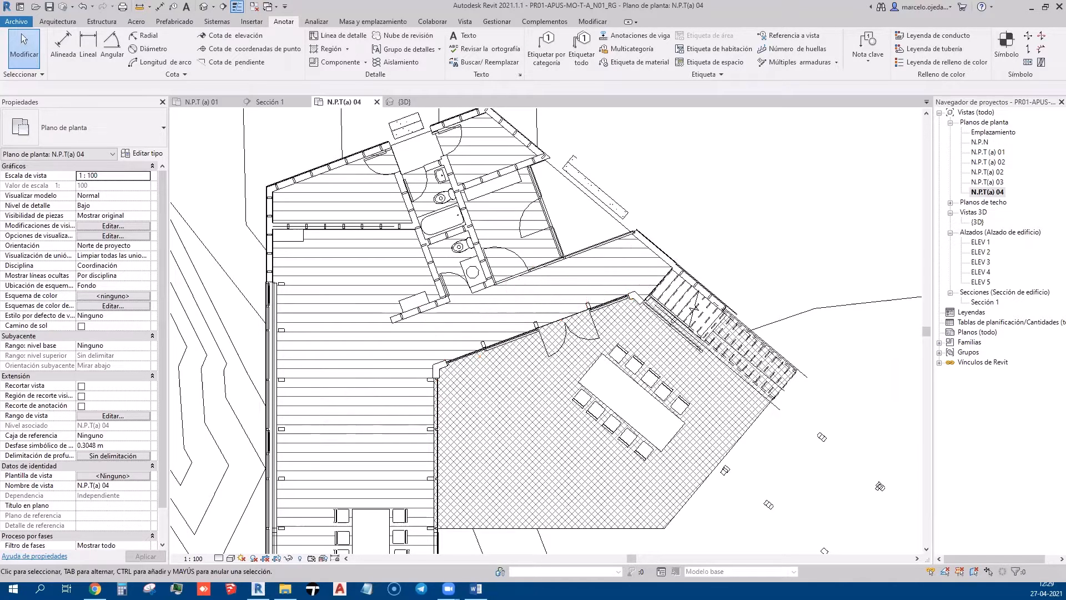
Re-centre the building and toggle Thin Lines off to show true line weights
scroll(534, 236, down, 5)
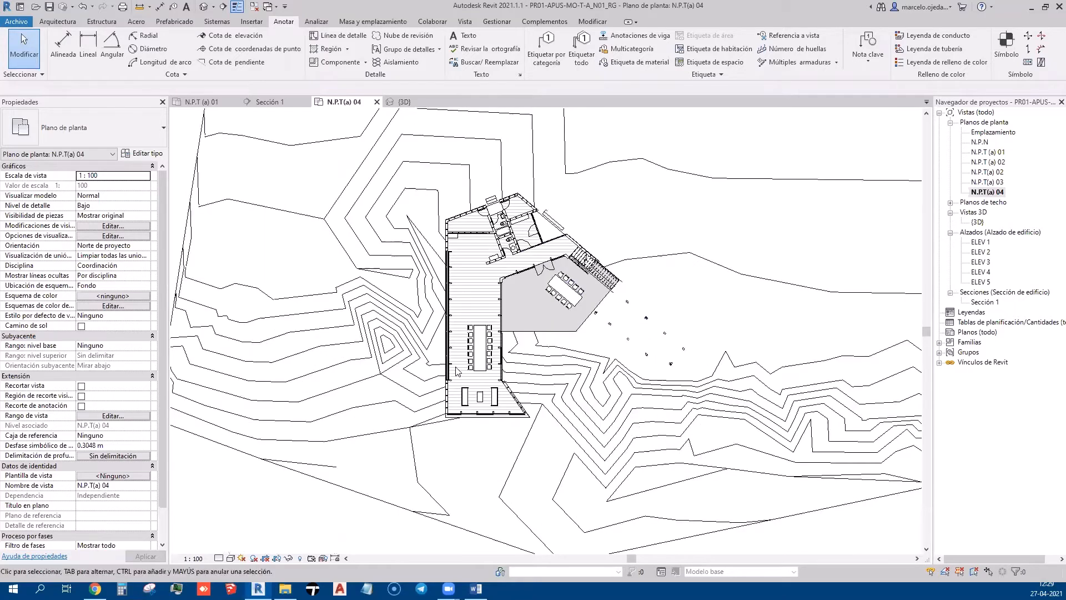
scroll(455, 367, up, 3)
middle_drag(572, 403, 453, 478)
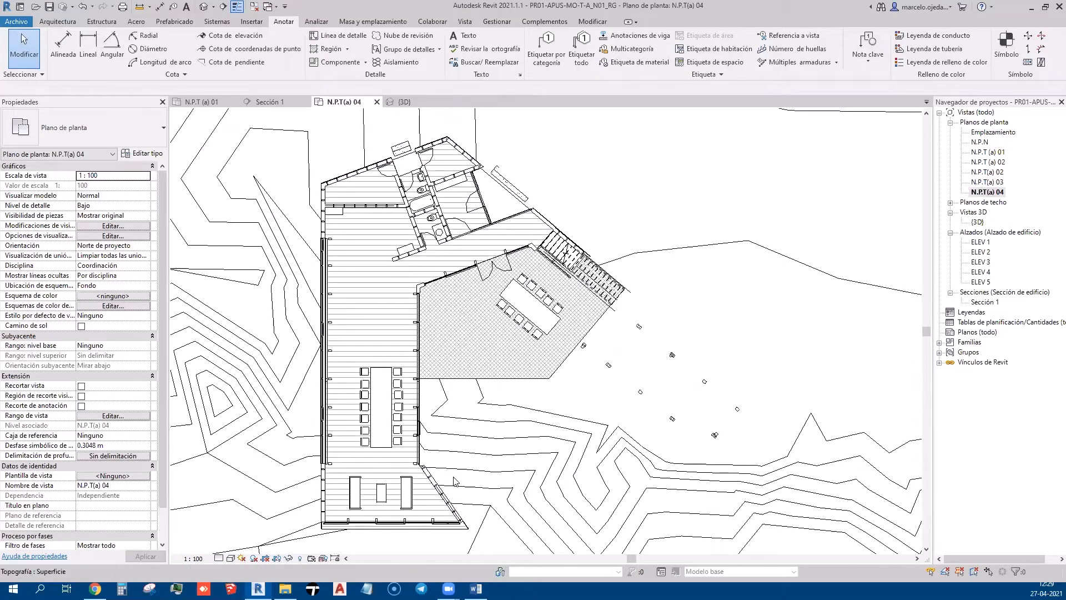
scroll(477, 382, up, 1)
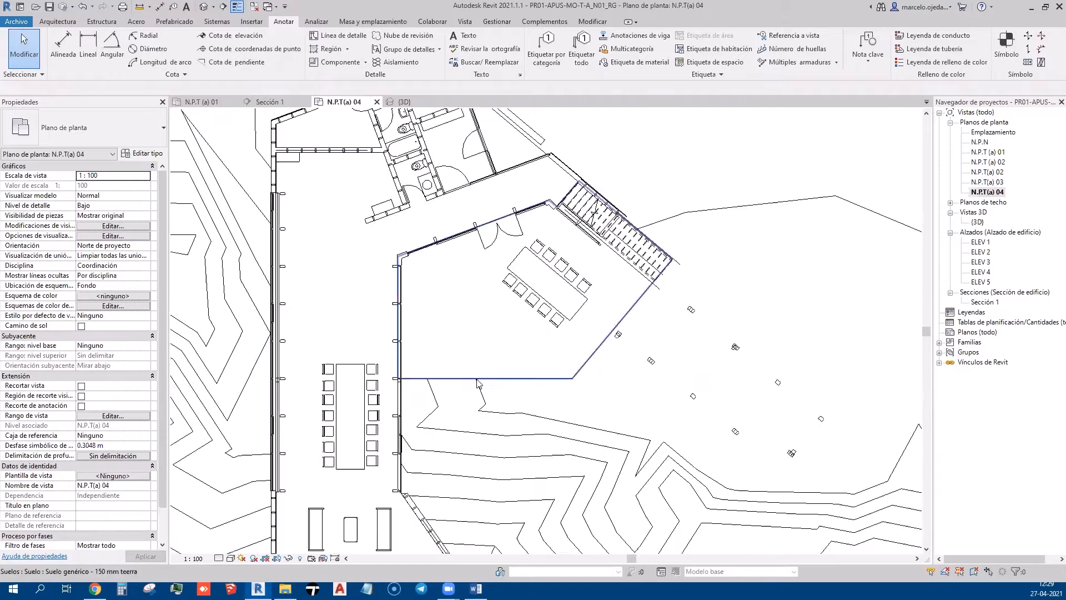
scroll(294, 283, up, 5)
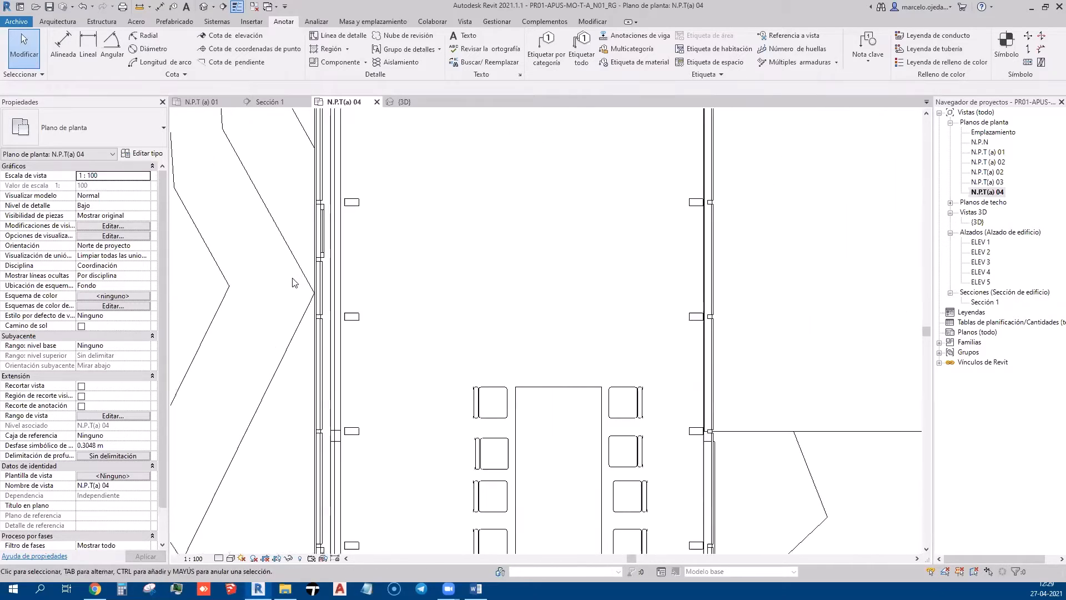
scroll(355, 271, down, 3)
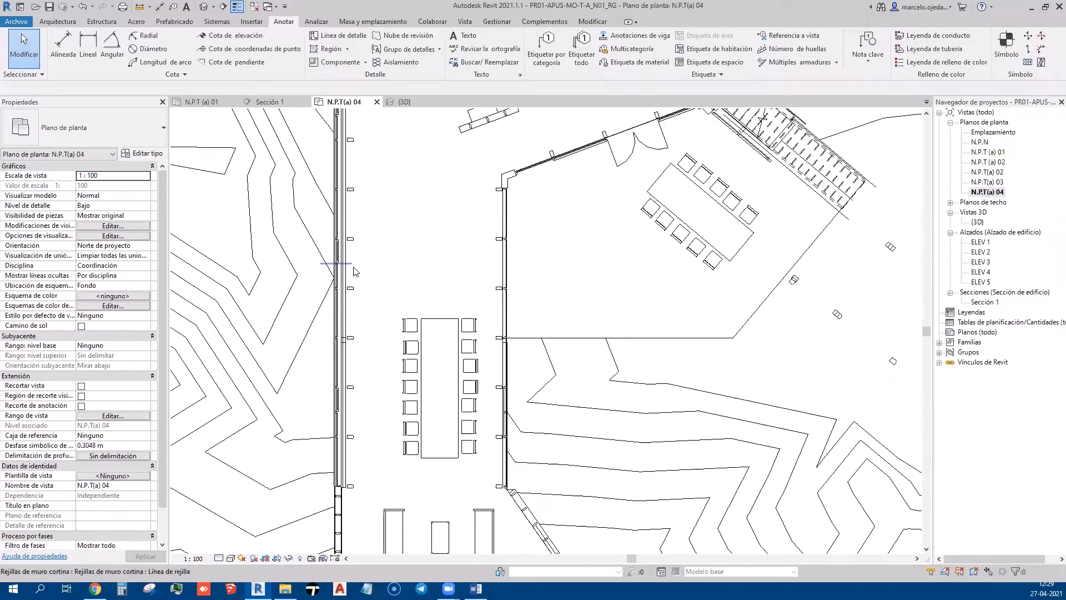
click(237, 8)
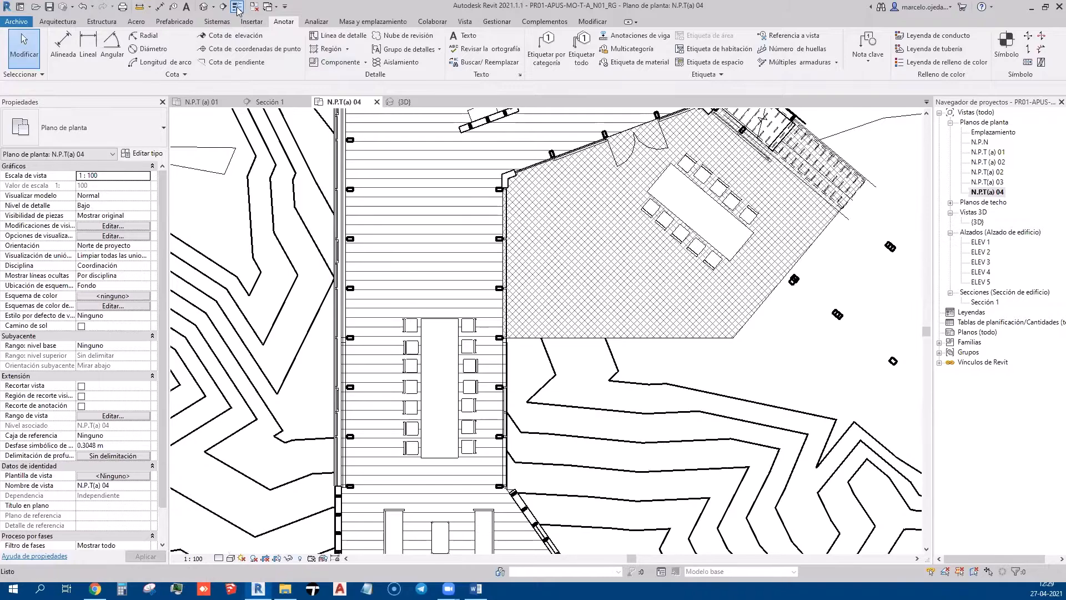
scroll(454, 325, down, 4)
scroll(454, 325, up, 2)
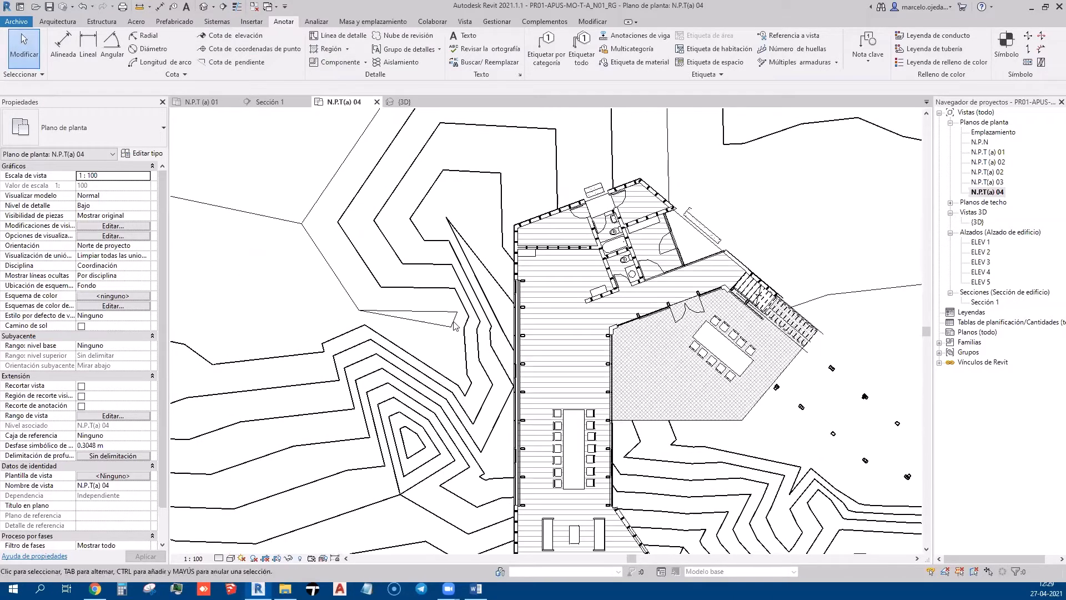
scroll(454, 325, up, 3)
scroll(422, 333, down, 8)
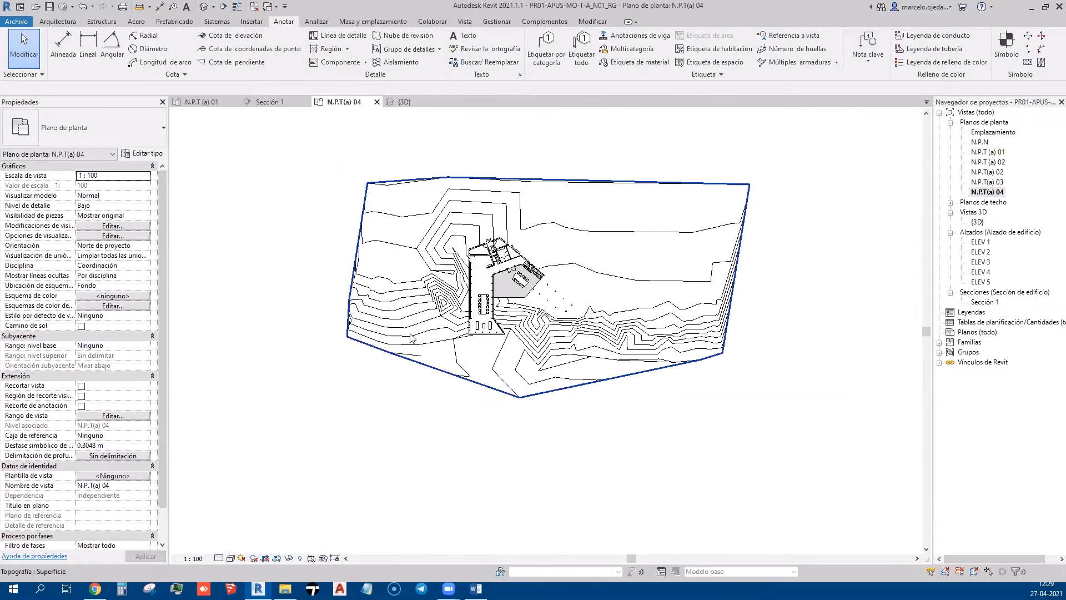
scroll(411, 377, up, 3)
Pan toward the lower-left site, then select and deselect the topography surface
middle_drag(469, 333, 351, 510)
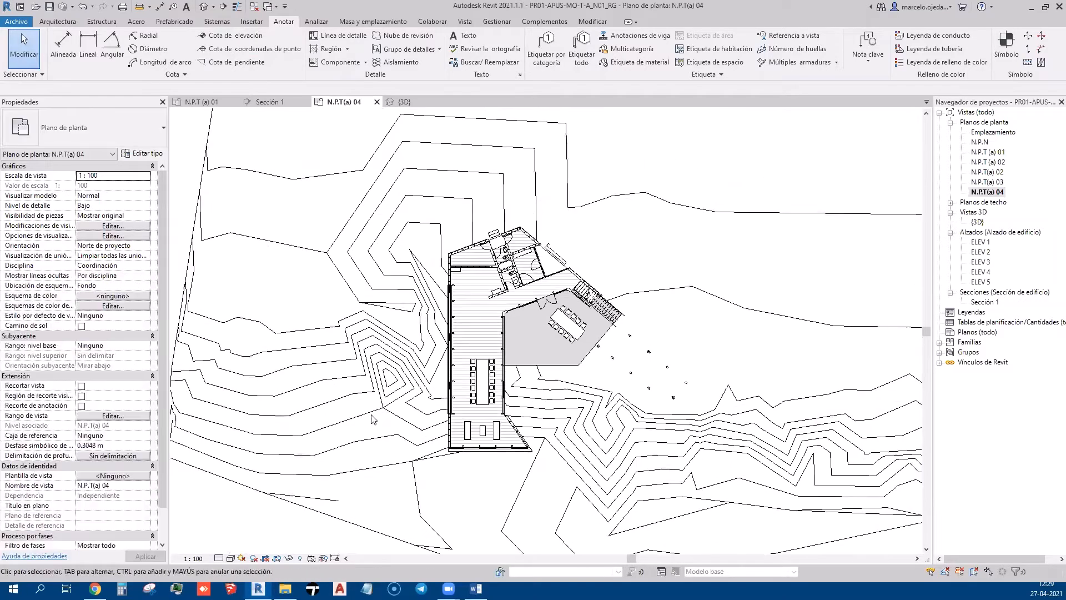
scroll(381, 398, up, 5)
scroll(381, 398, down, 3)
scroll(381, 398, down, 5)
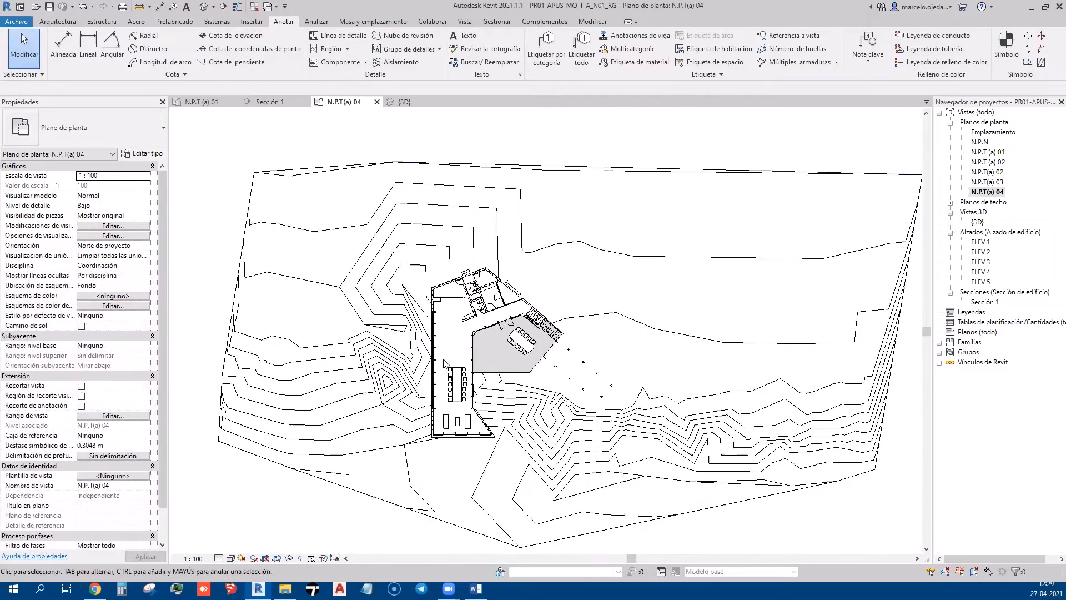
scroll(340, 422, up, 2)
click(340, 422)
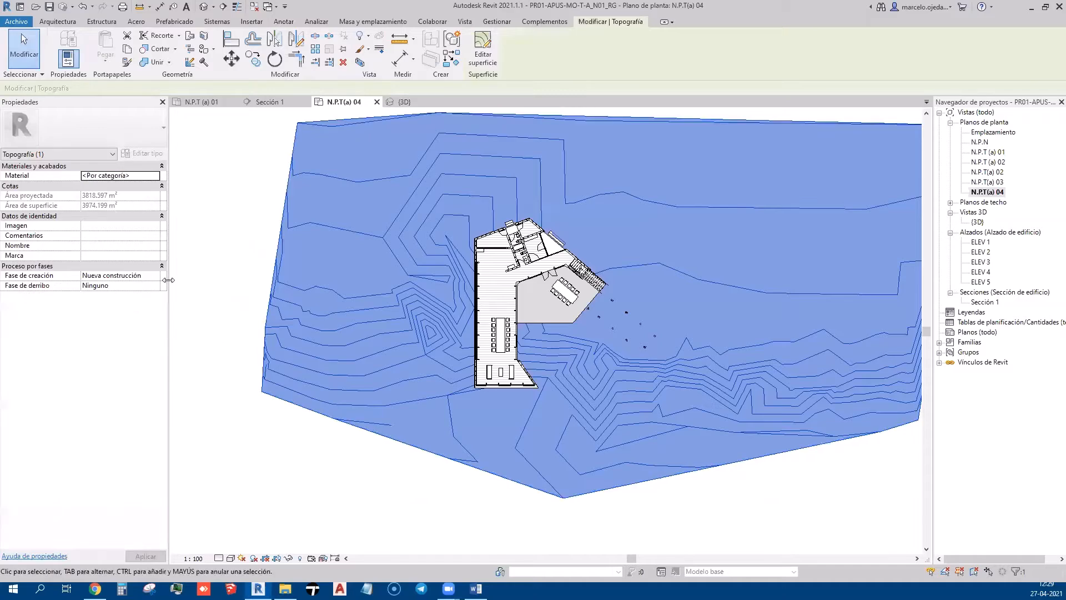
click(194, 238)
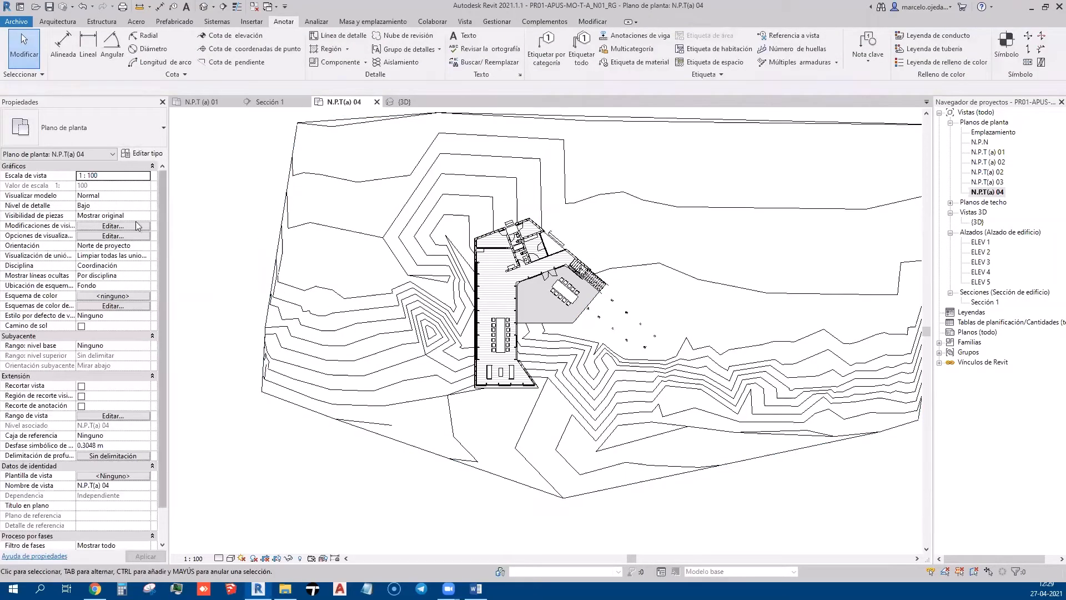
Override Topografía projection lines to Sólido pattern, RGB 192-192-192 colour and weight 1, then apply
scroll(368, 348, down, 4)
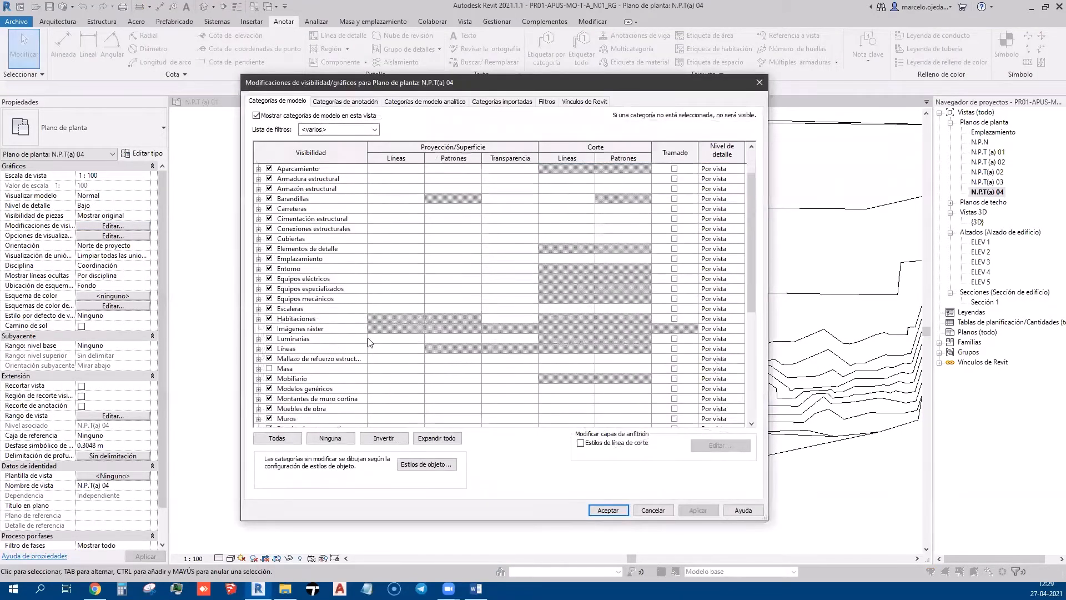
scroll(368, 348, down, 3)
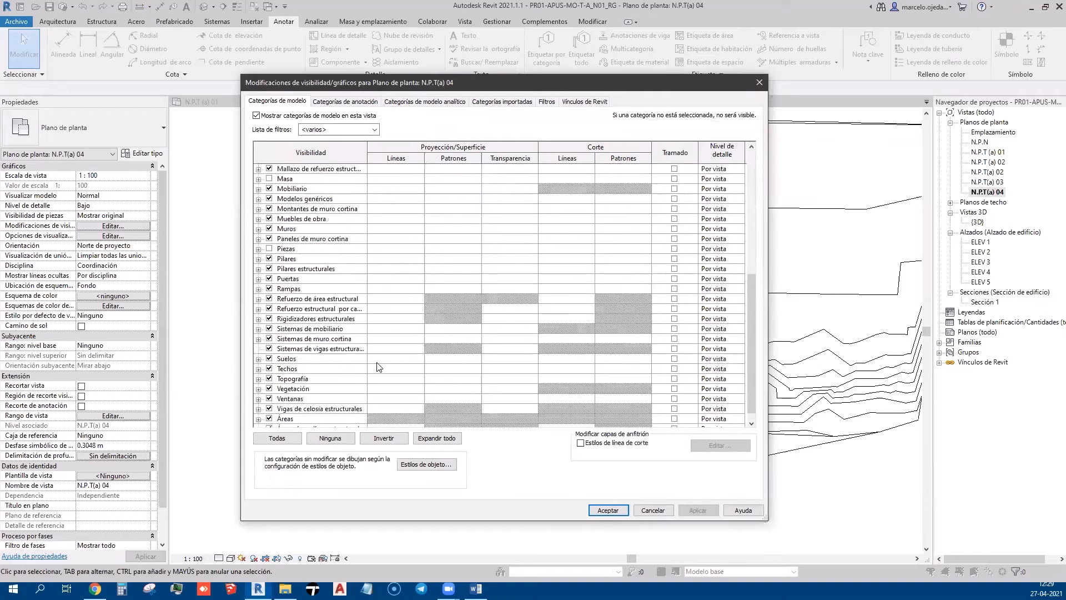
click(395, 379)
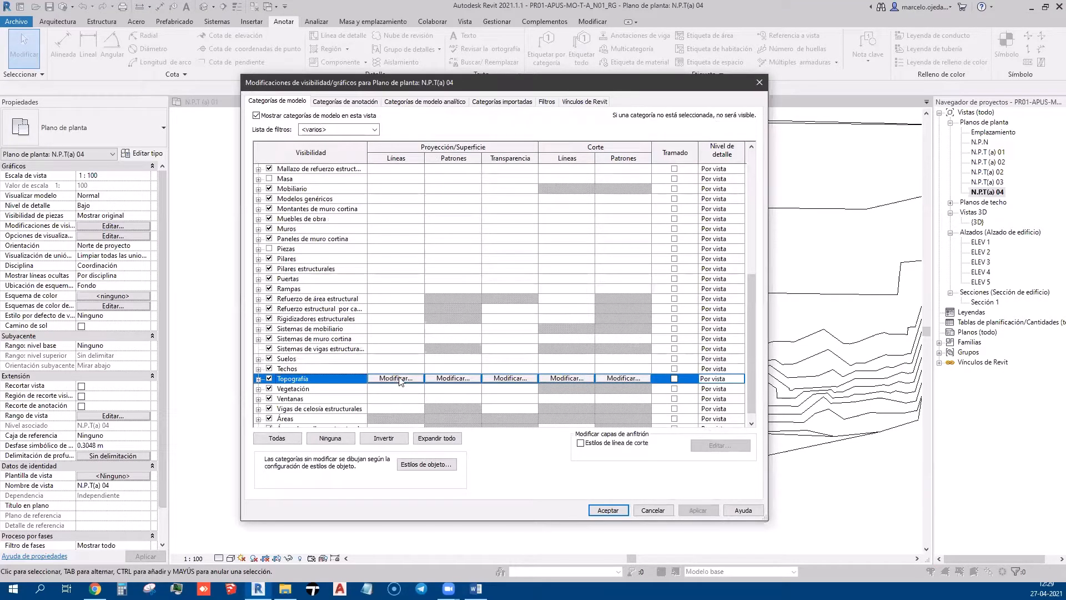
click(396, 378)
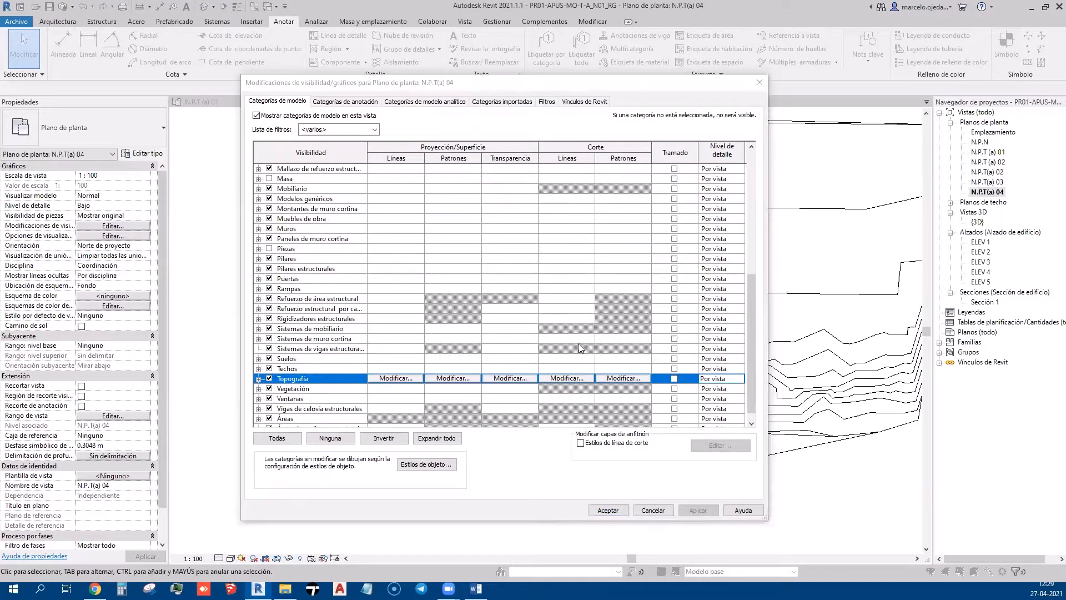
click(592, 294)
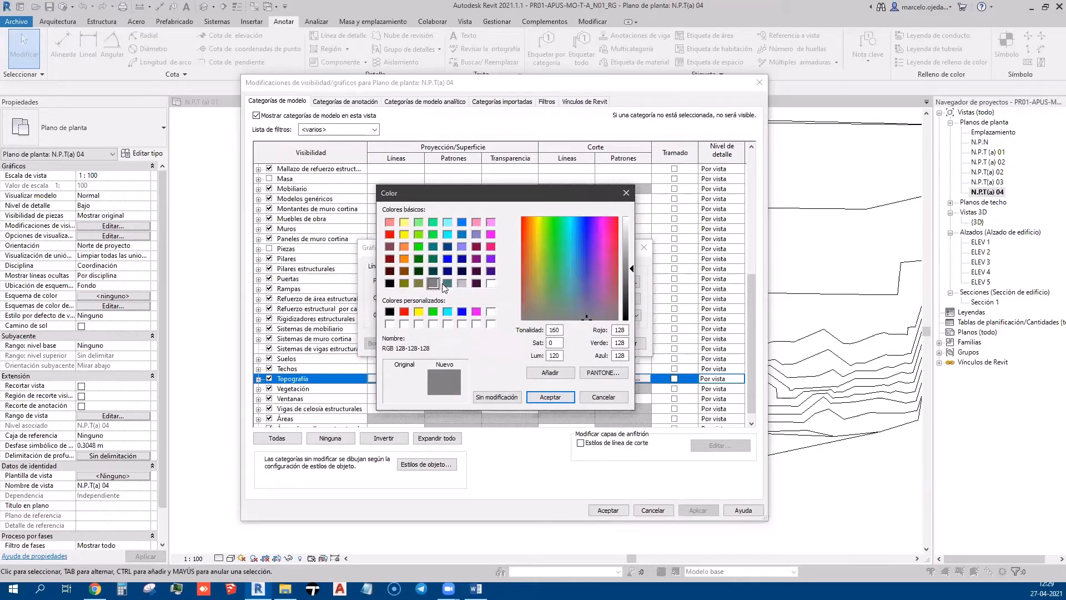
click(462, 284)
click(550, 396)
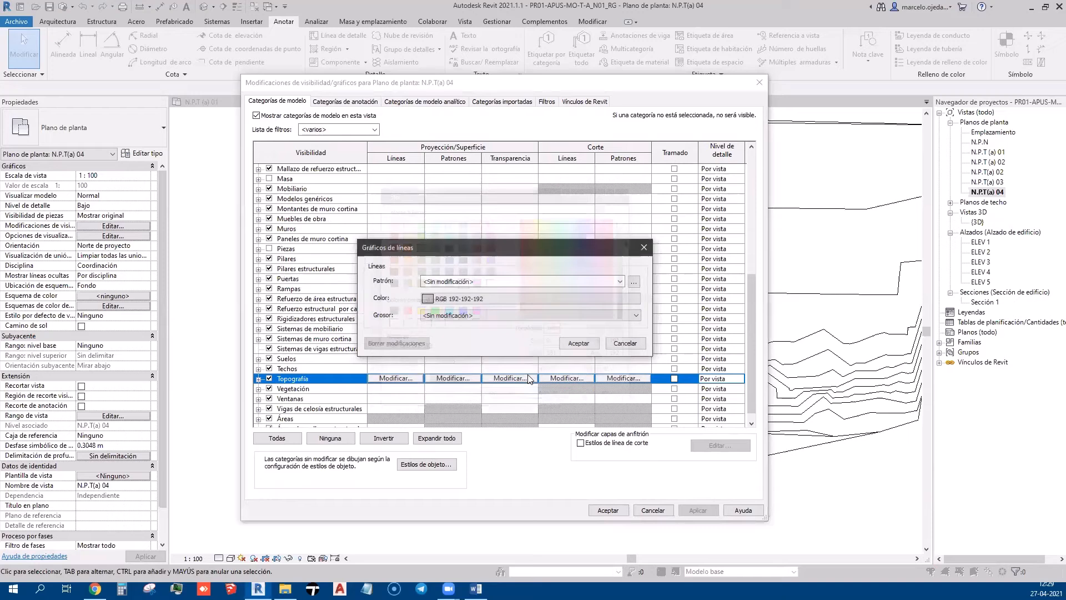
click(472, 281)
click(472, 299)
click(458, 316)
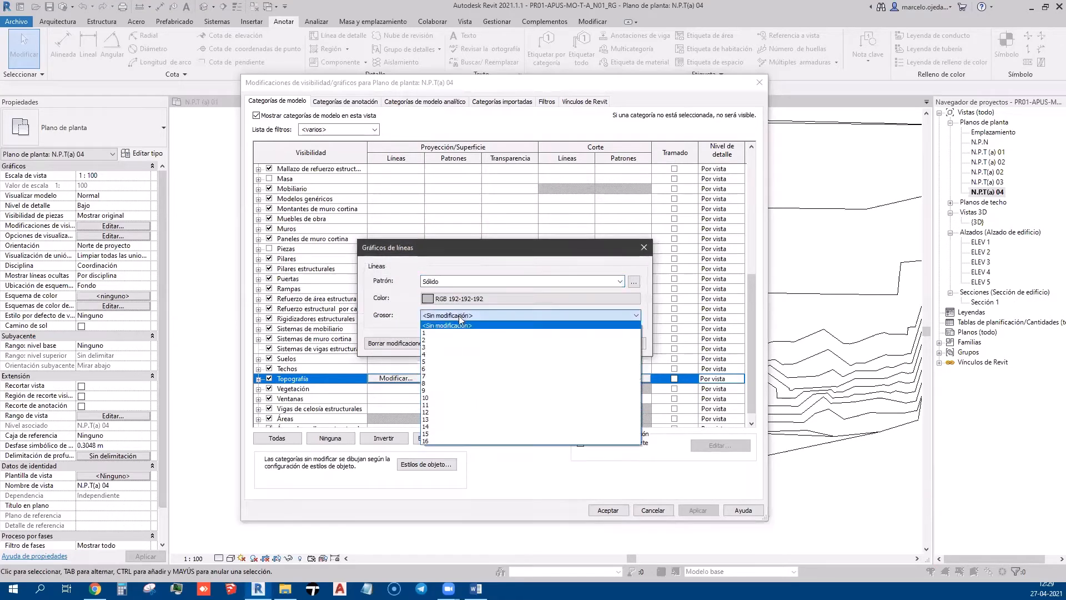
click(455, 333)
click(578, 343)
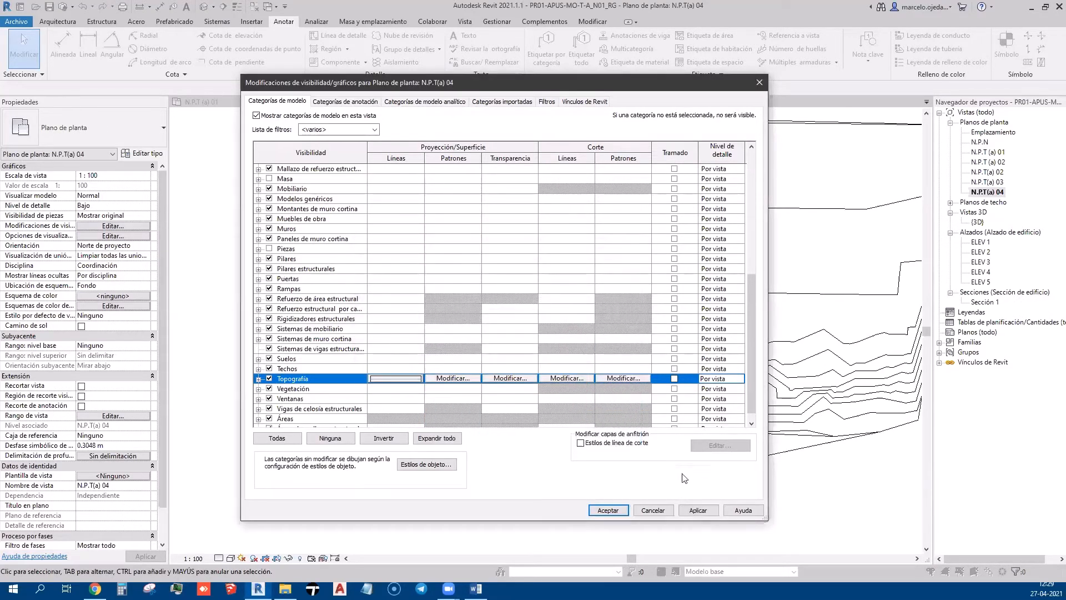
click(699, 509)
click(608, 510)
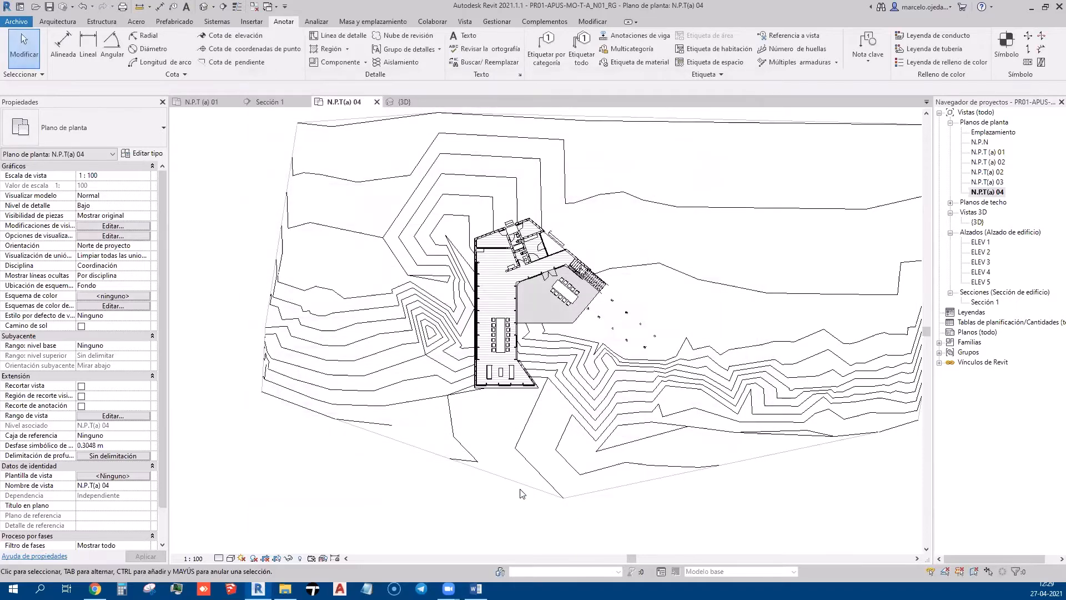
In Visibility/Graphics, expand Topografía and select its four line subcategories, including hidden and secondary contours
scroll(369, 344, up, 5)
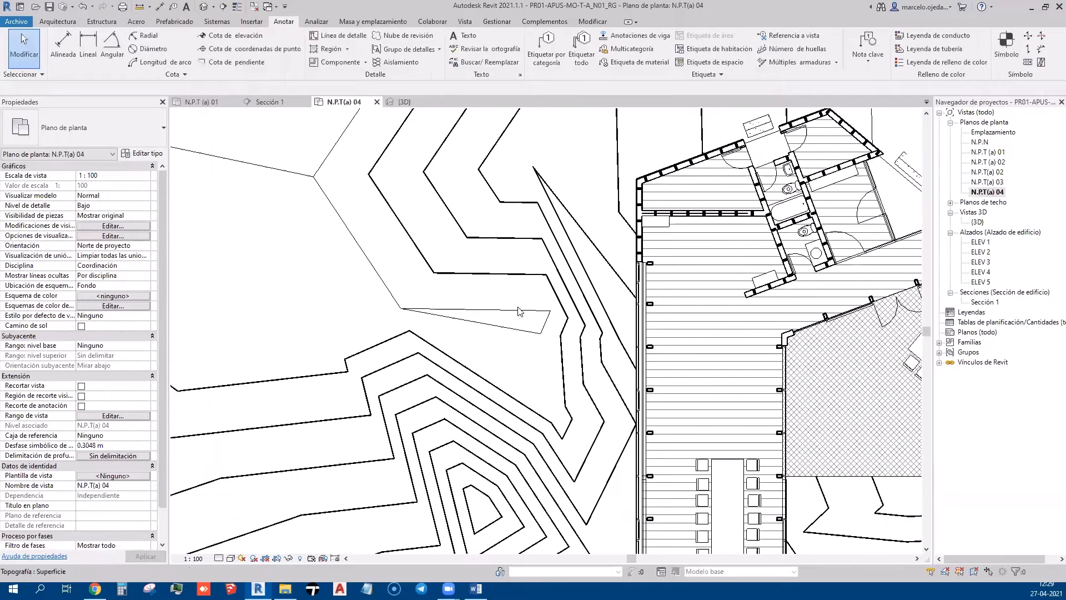
click(120, 225)
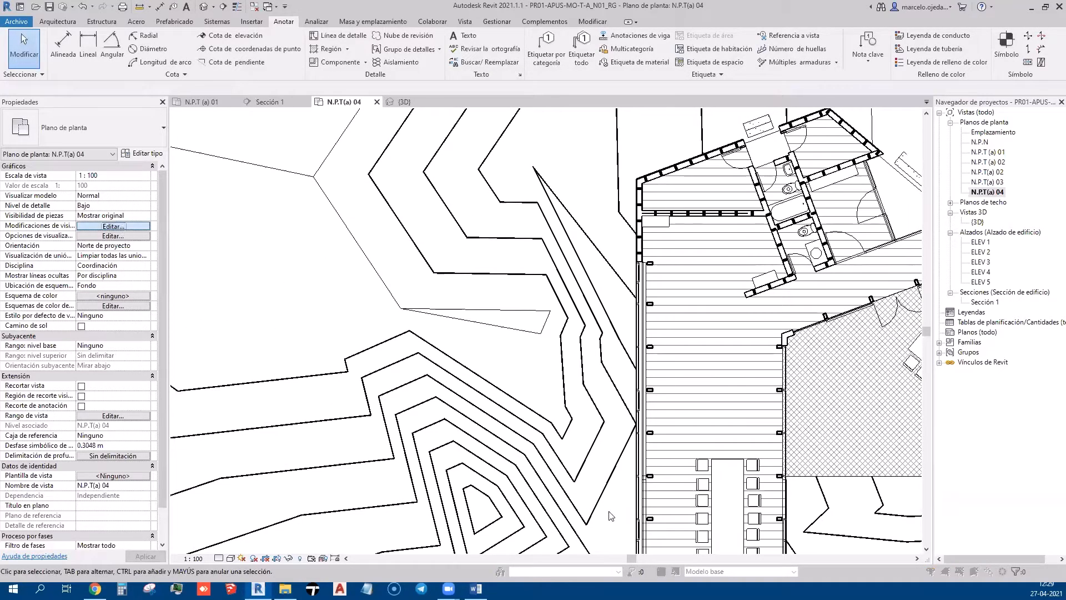
scroll(307, 387, down, 5)
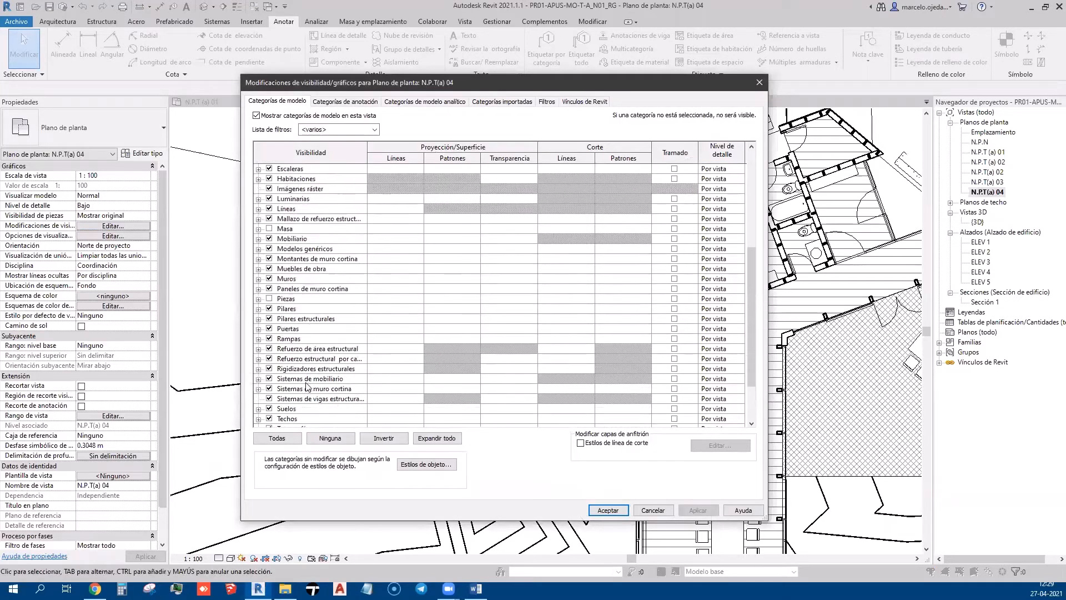
scroll(293, 376, down, 2)
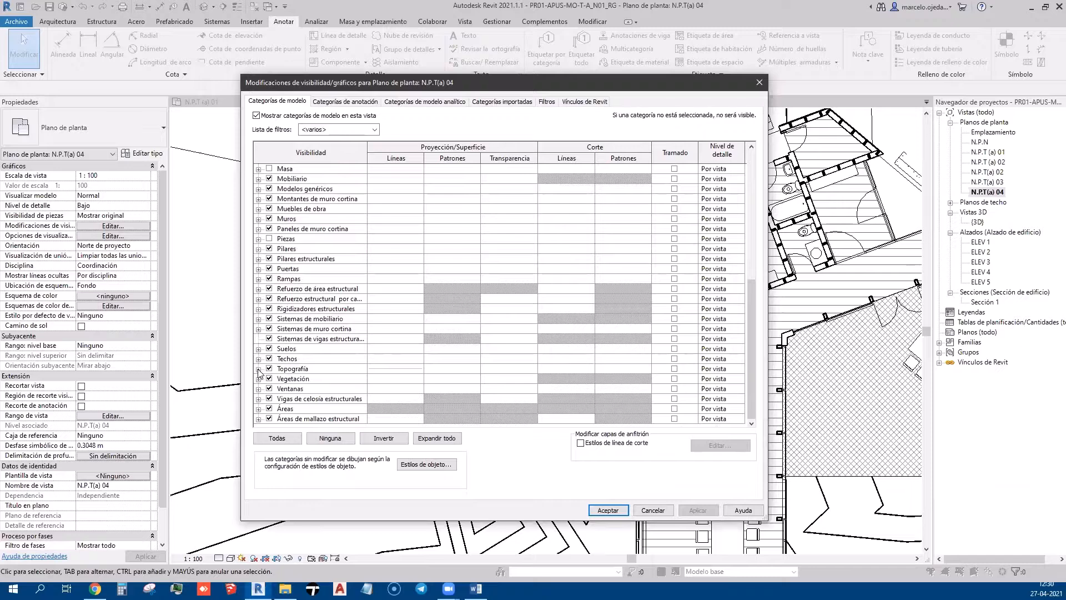
click(258, 369)
scroll(388, 369, down, 2)
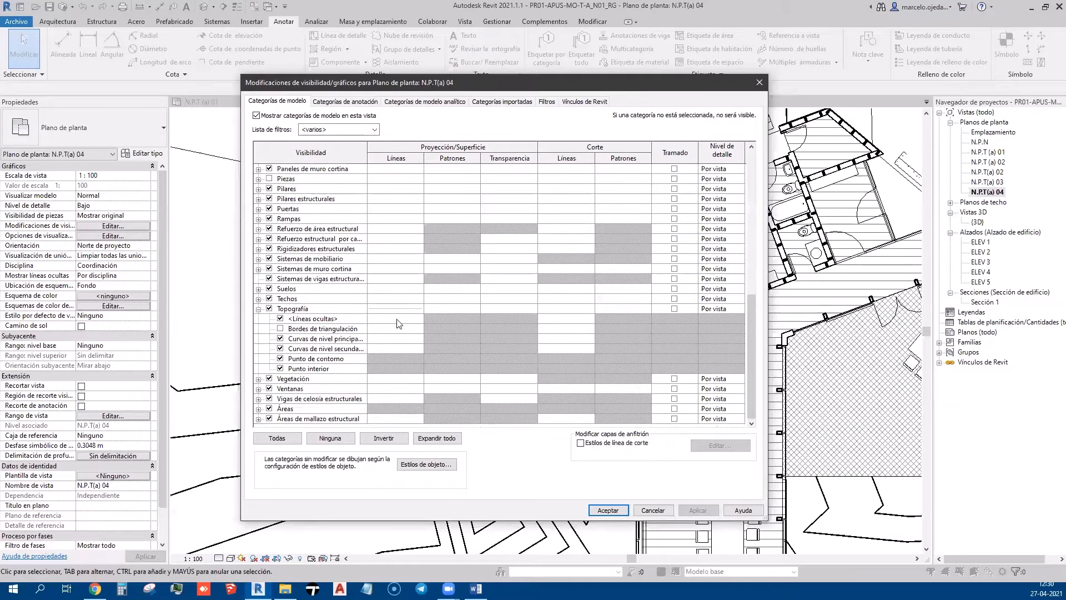
click(397, 321)
click(394, 348)
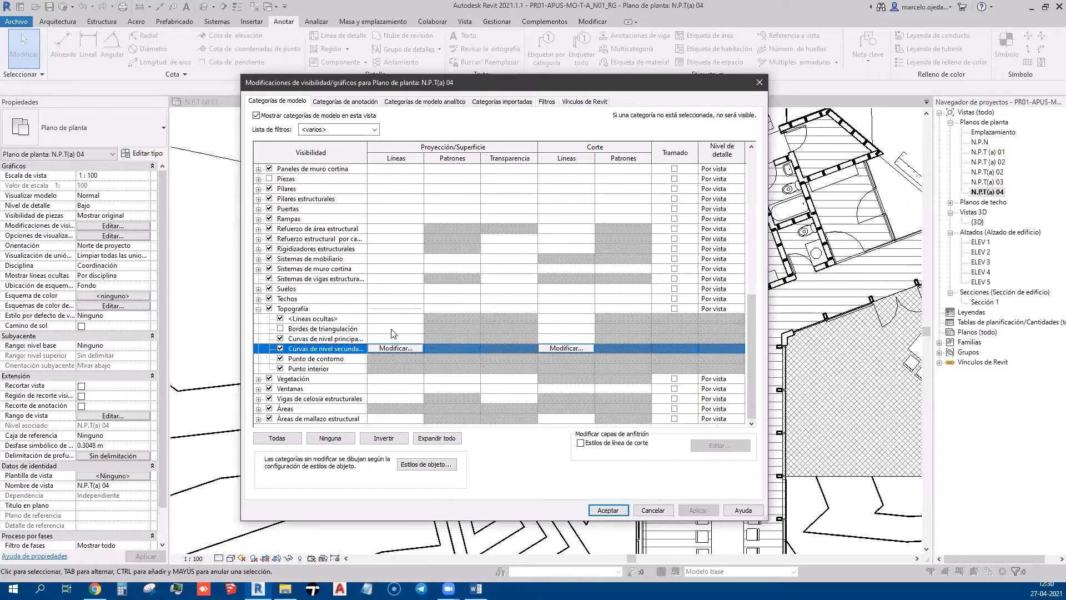
shift+click(391, 320)
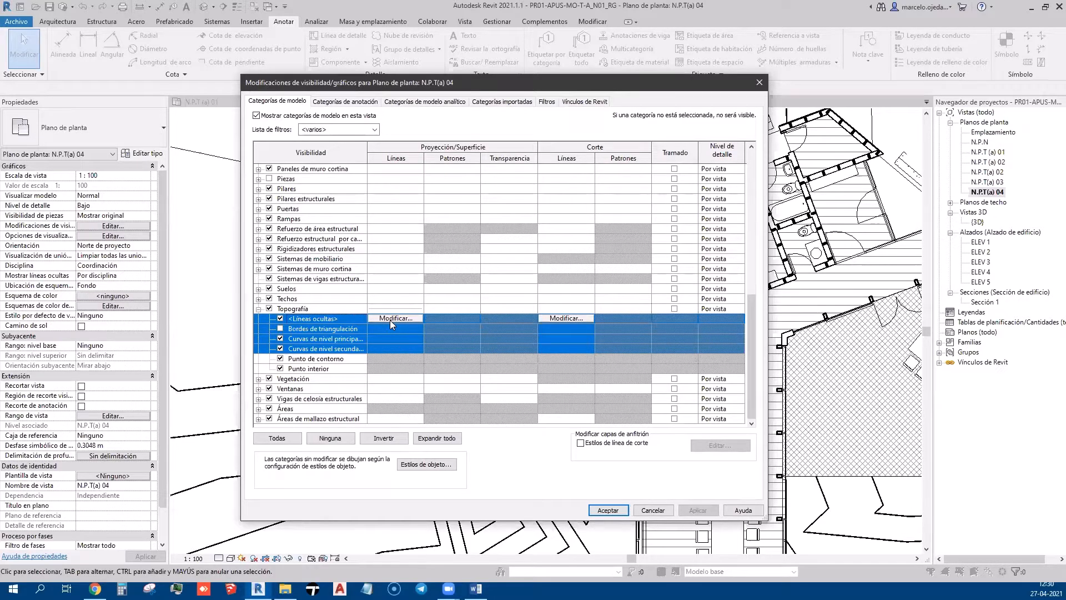
Override those subcategory lines to Sólido pattern in light grey RGB 192-192-192 and apply
click(394, 318)
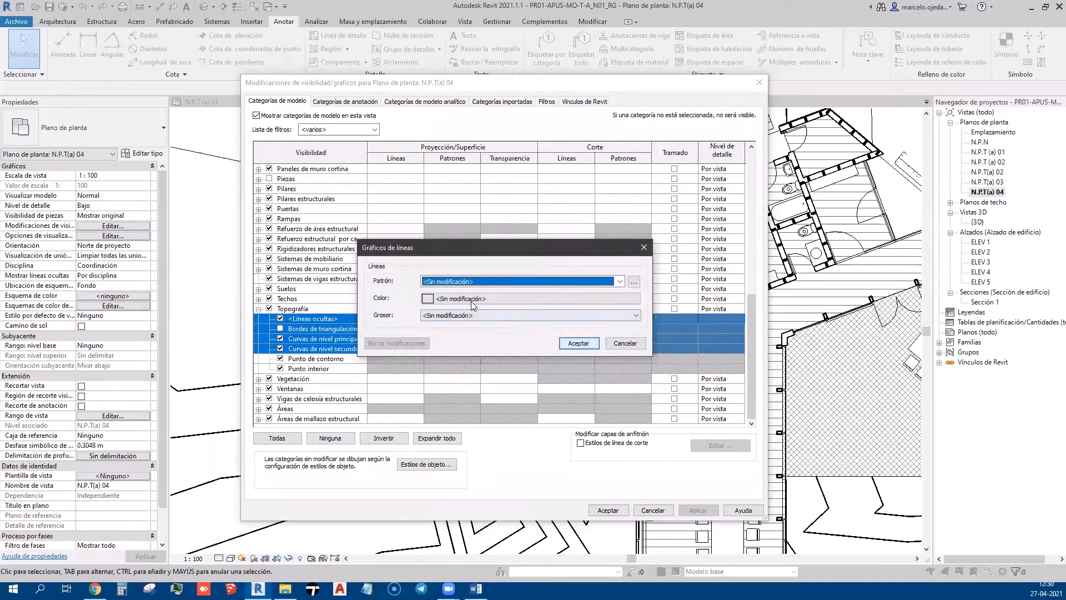
click(465, 280)
click(469, 300)
click(469, 298)
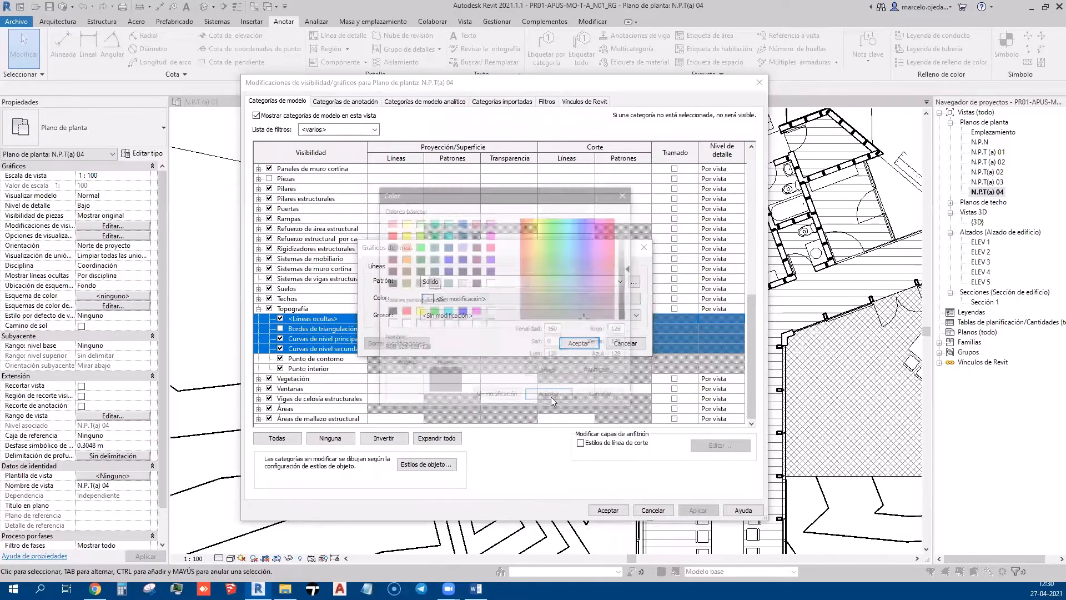
click(461, 283)
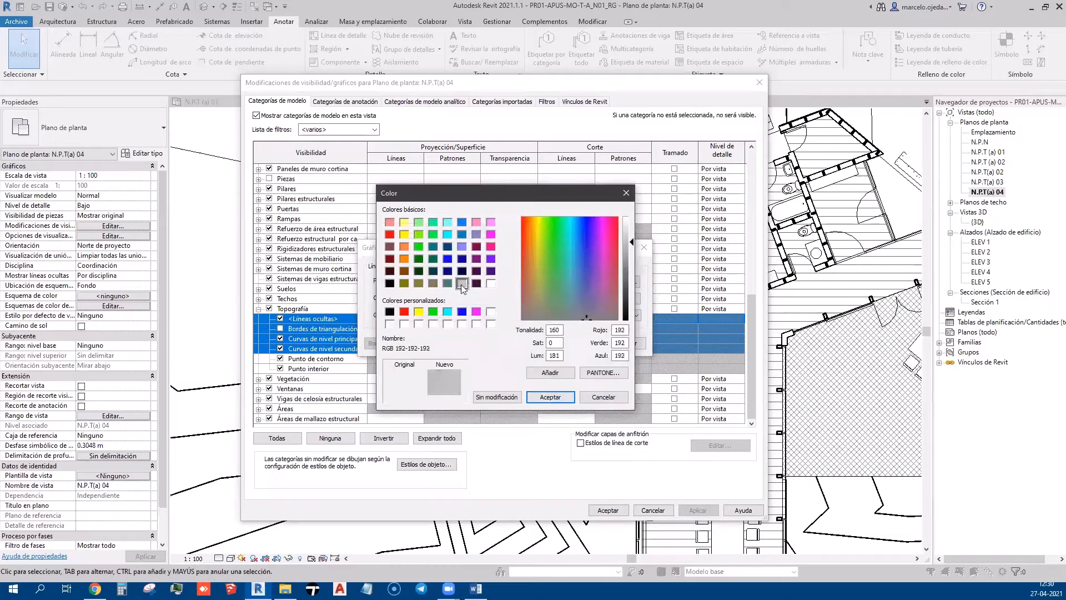
click(550, 396)
click(451, 318)
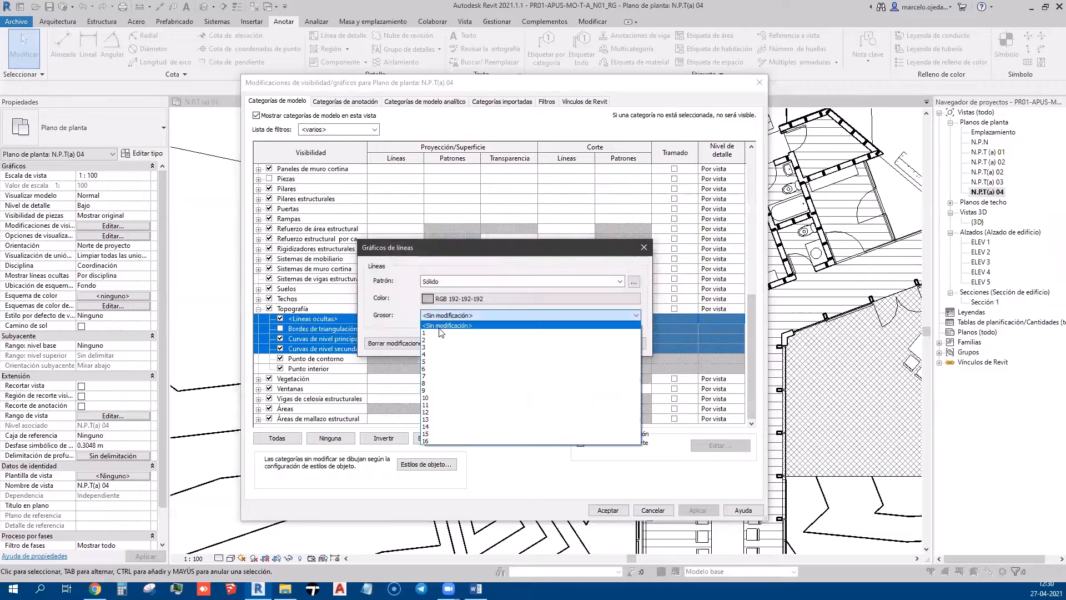
click(444, 332)
click(579, 343)
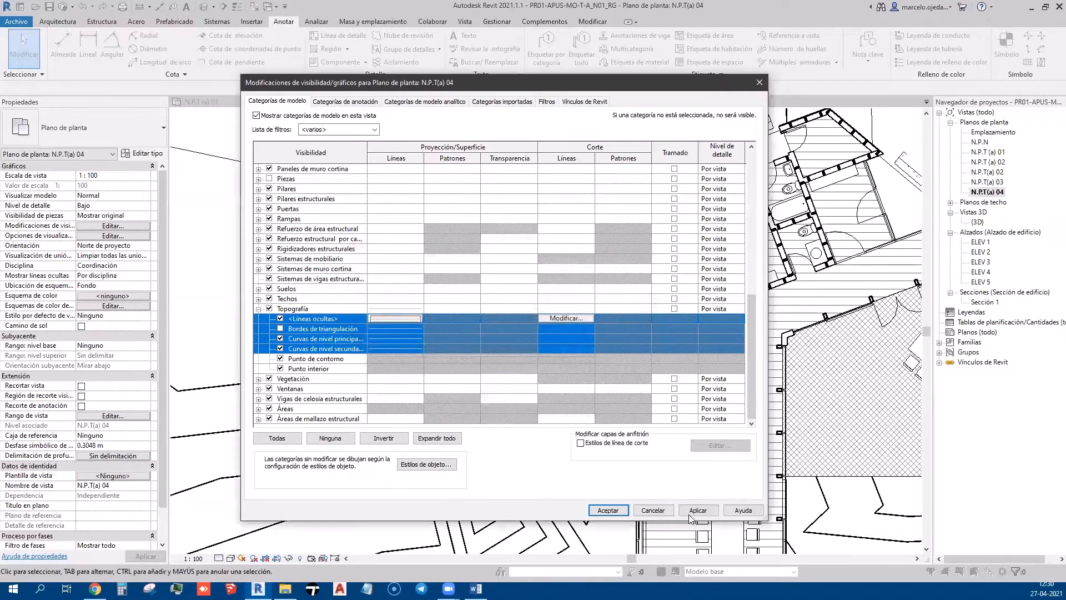
click(698, 510)
click(608, 510)
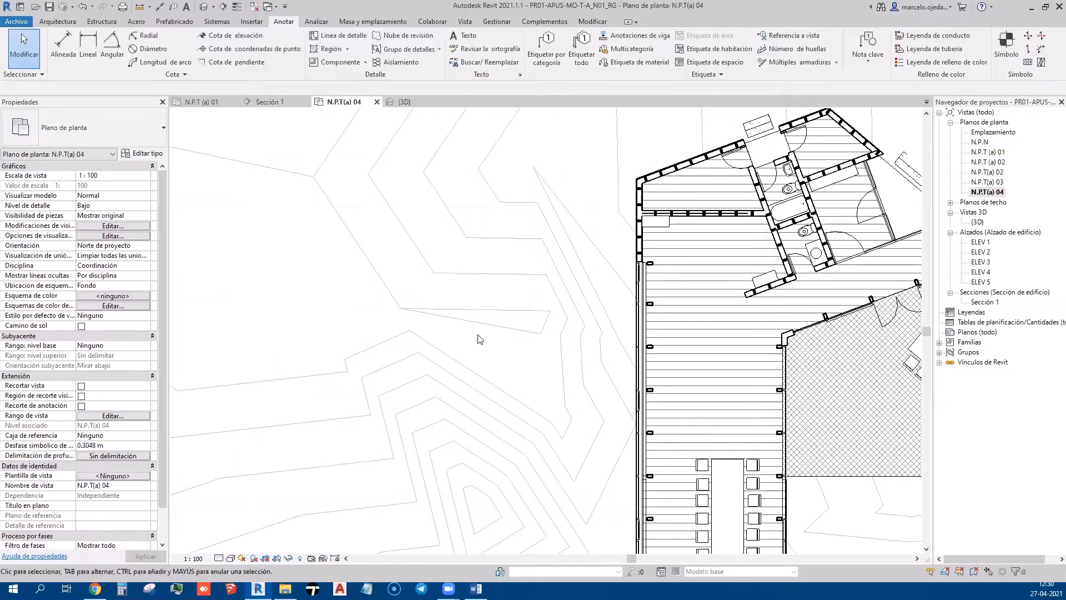
Pan to the dining-table area and select the hatched dining floor
scroll(479, 336, down, 5)
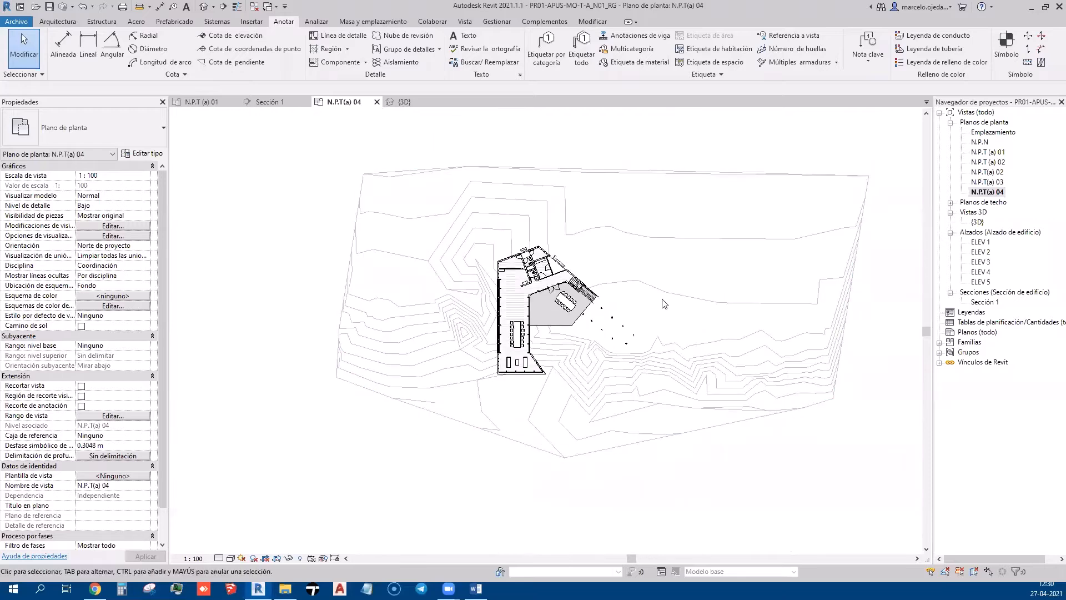
scroll(555, 328, up, 5)
middle_drag(496, 360, 655, 412)
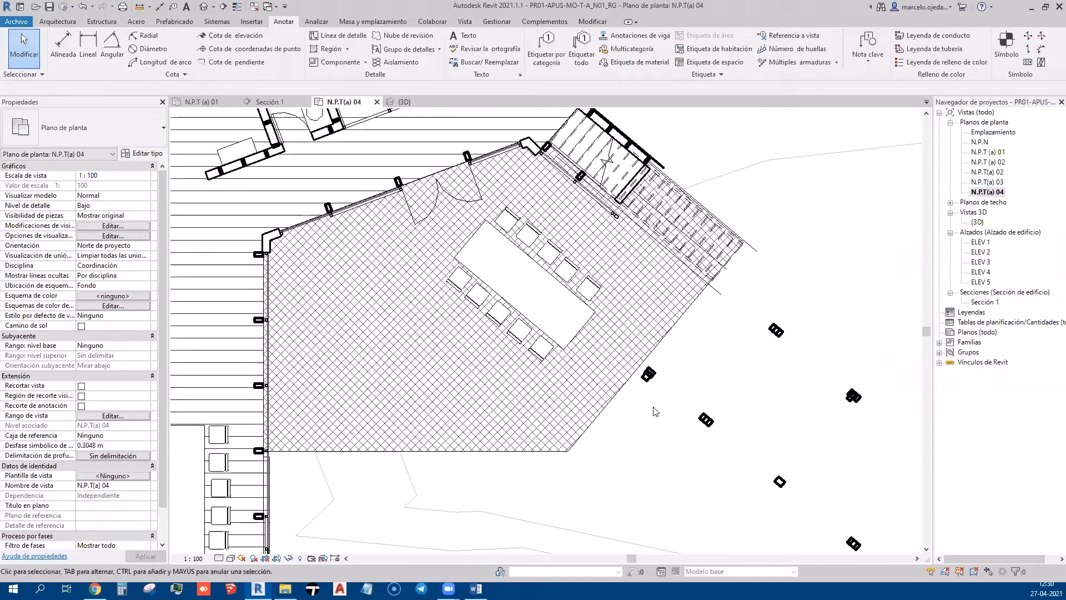
click(655, 345)
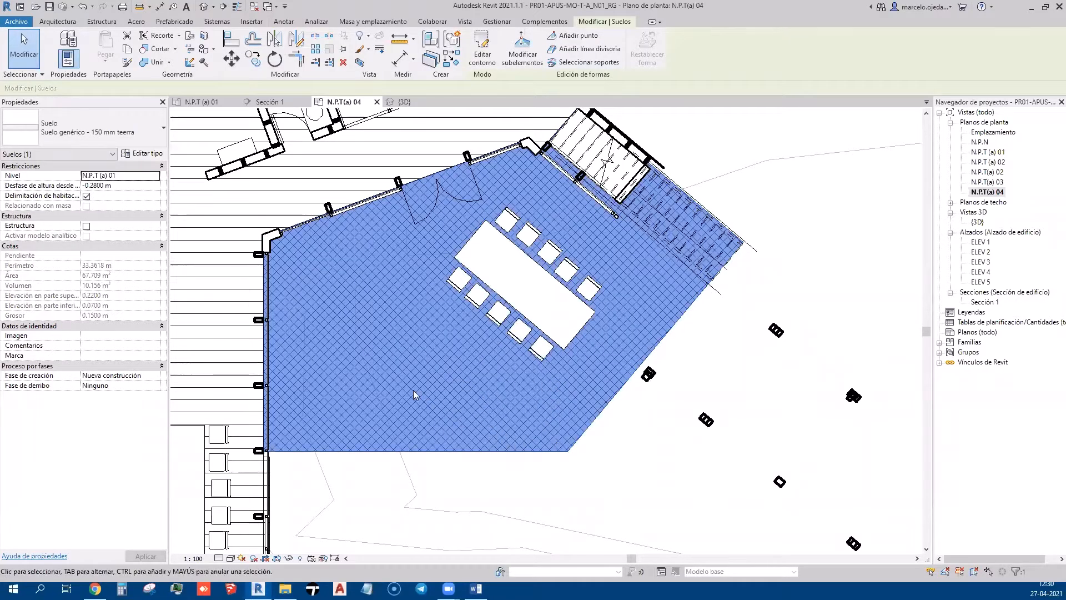
Open the Relleno material of the dining floor's structure layer in the material browser
click(142, 154)
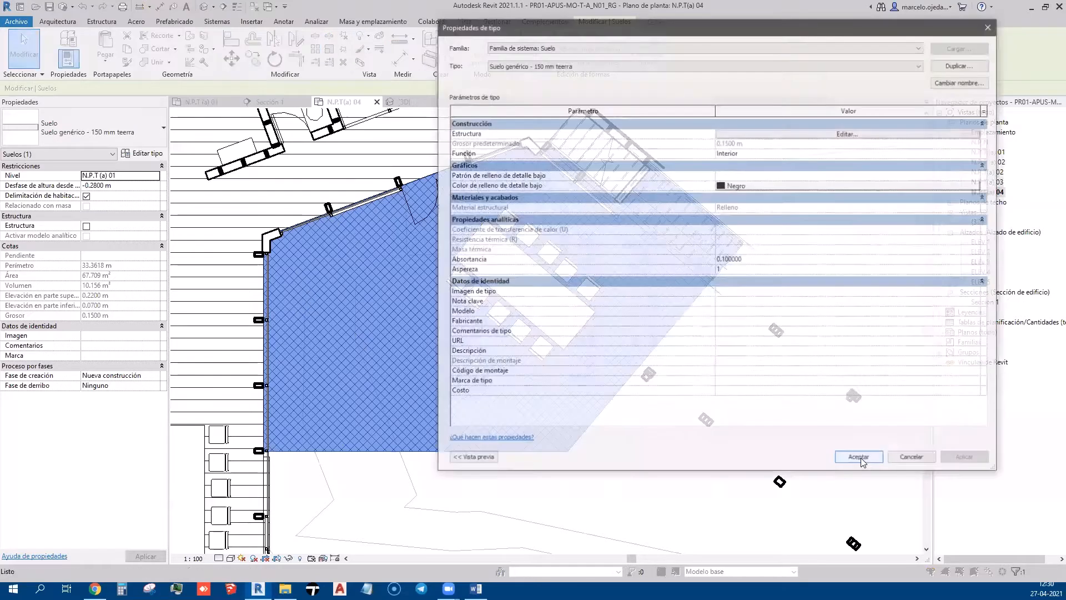
click(785, 134)
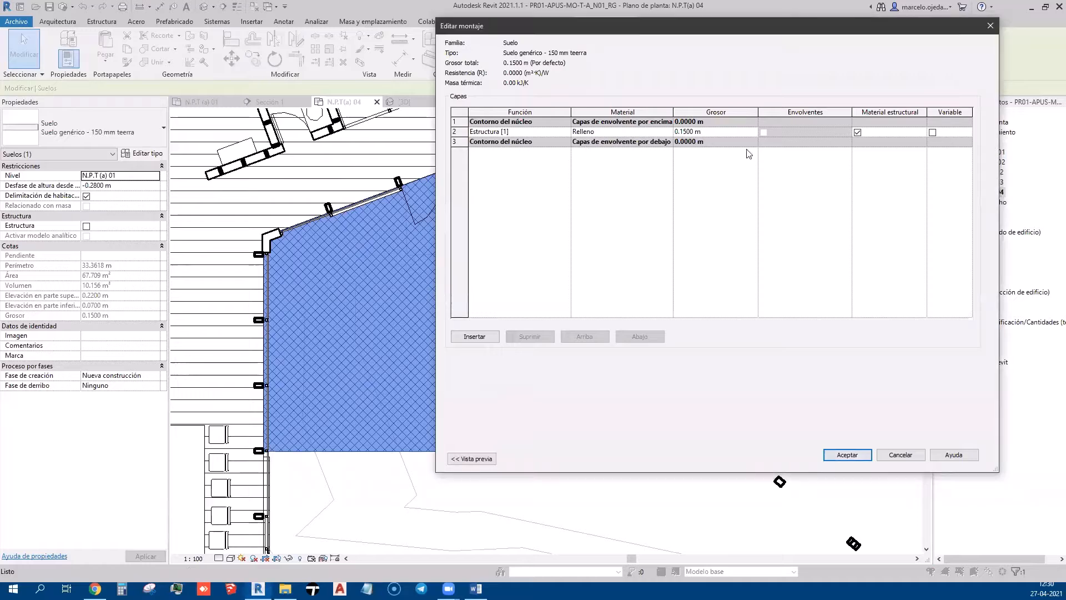
click(638, 132)
click(667, 132)
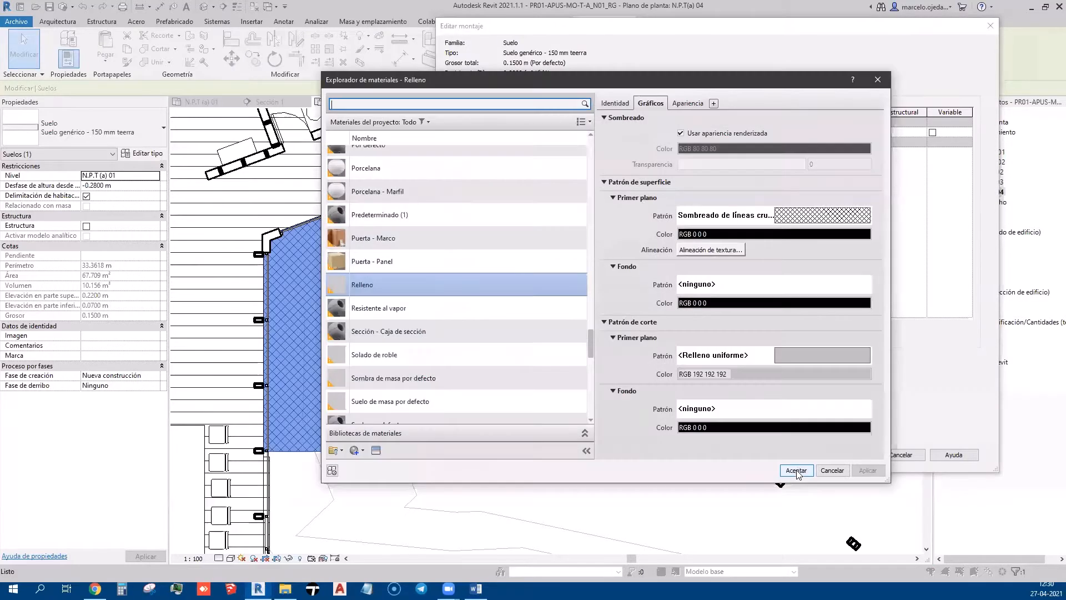
scroll(516, 328, down, 4)
scroll(514, 333, up, 5)
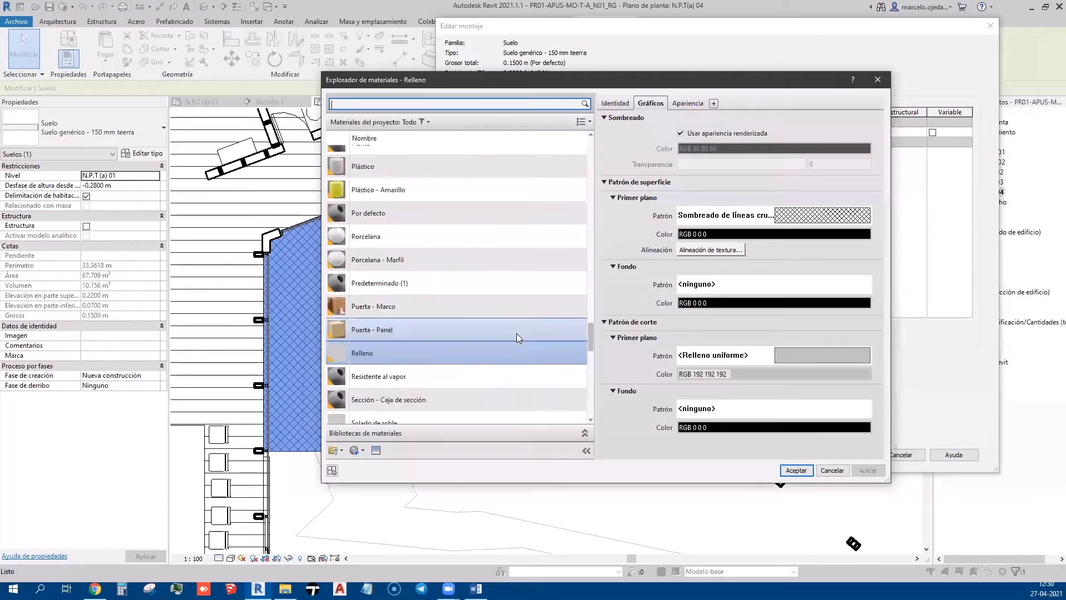
scroll(517, 333, down, 5)
scroll(516, 334, down, 4)
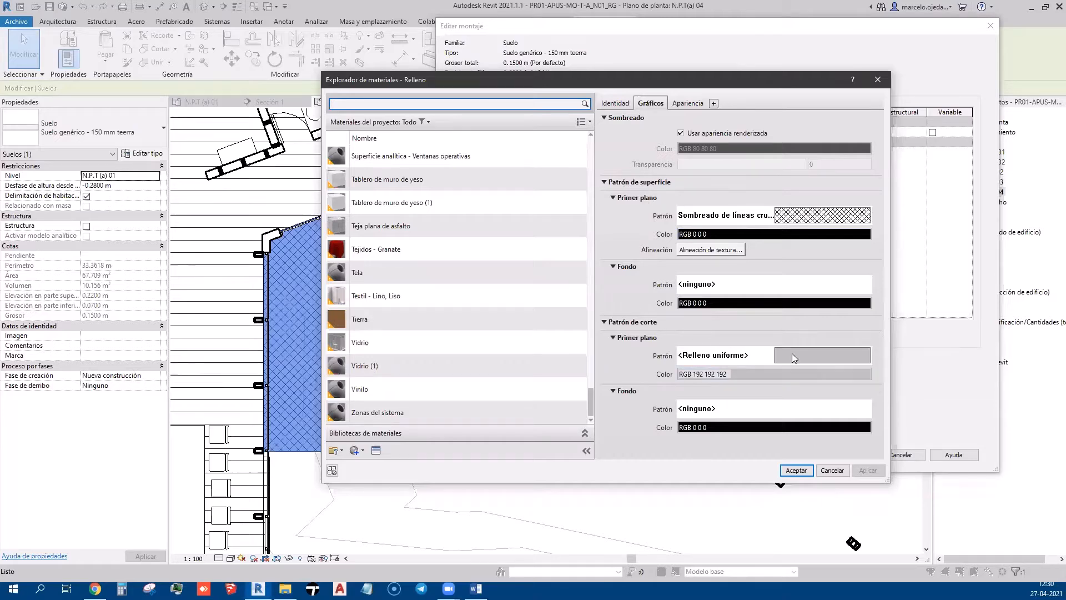
Set the Relleno surface foreground pattern to Hormigón and confirm all dialogs
click(816, 216)
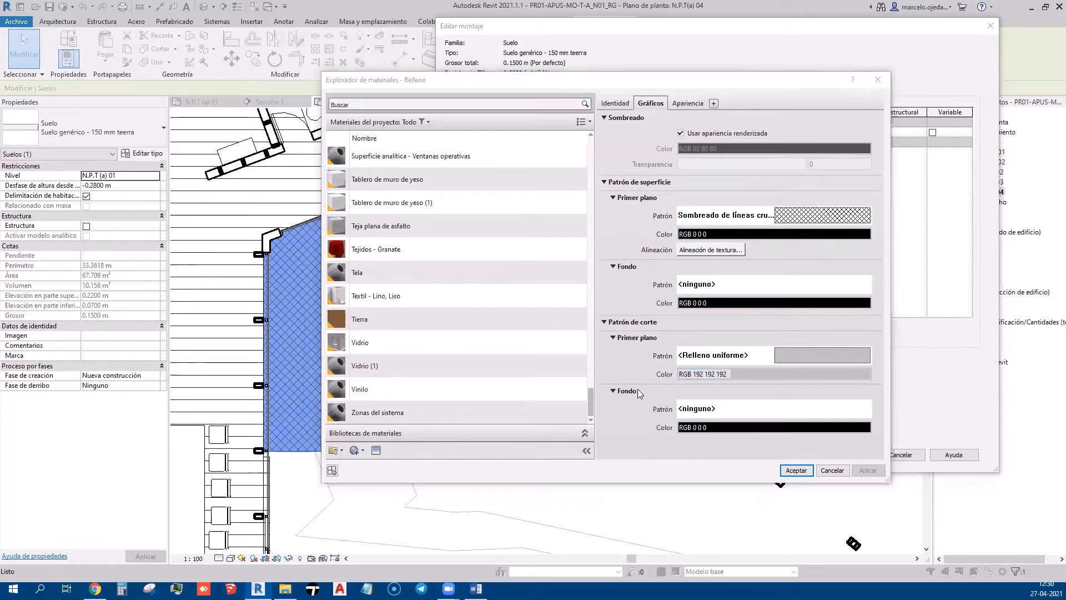
scroll(630, 361, down, 2)
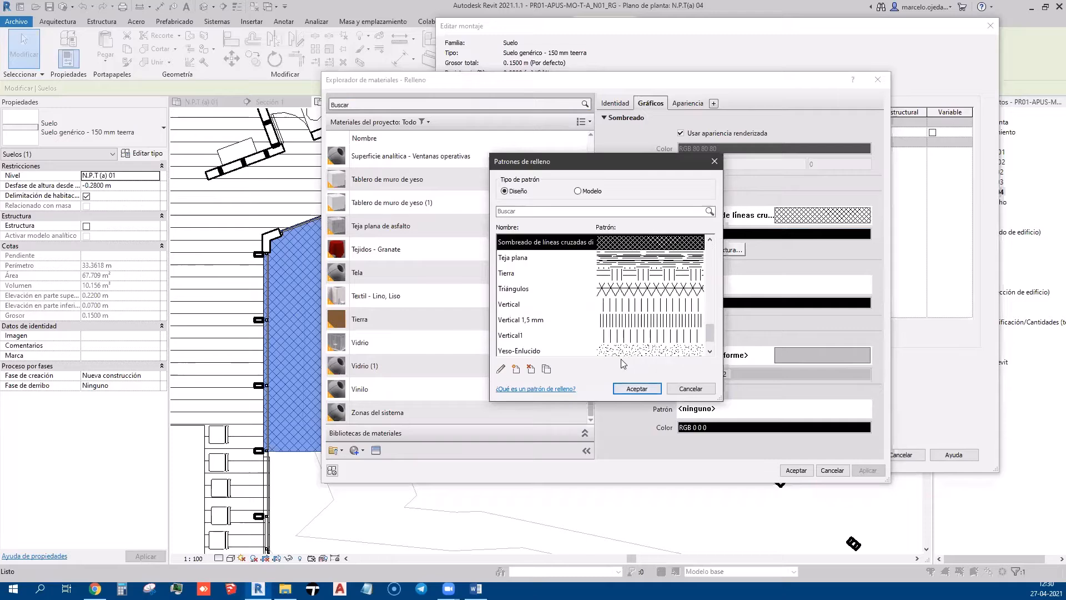
scroll(620, 355, up, 5)
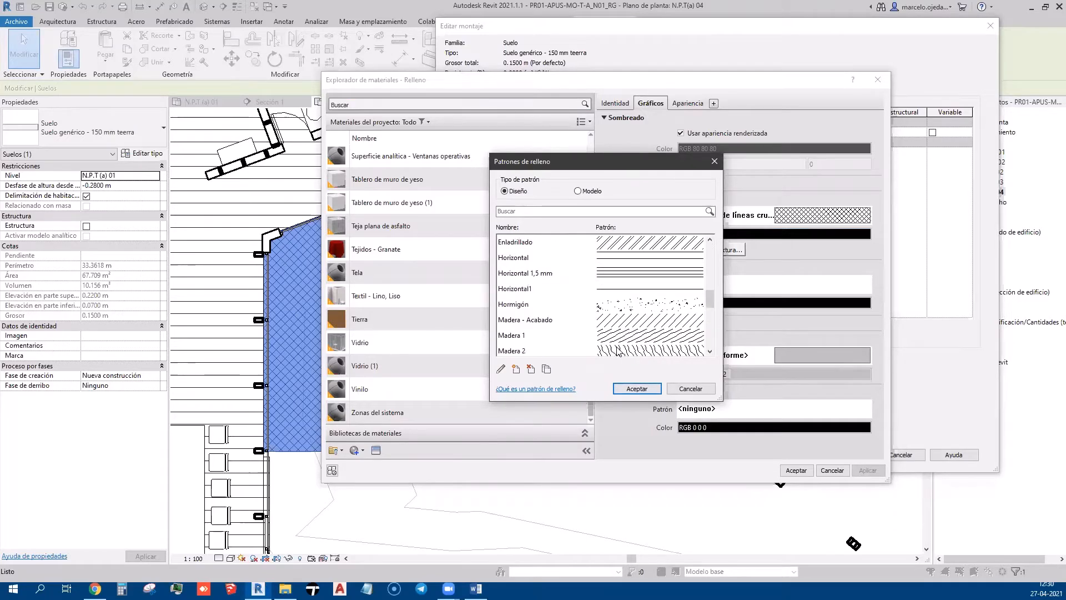
click(610, 306)
click(636, 389)
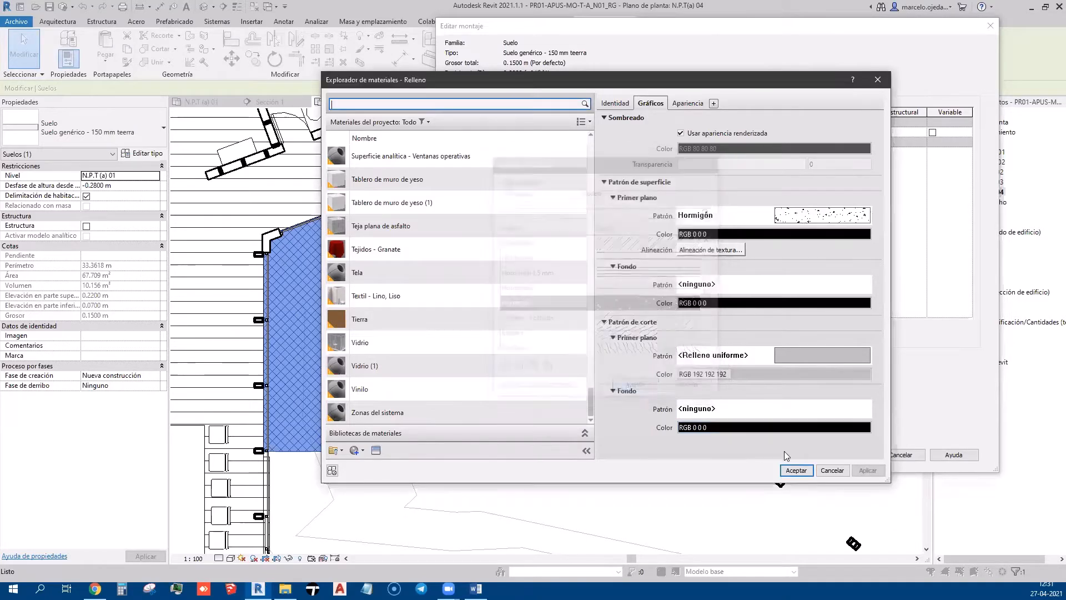
click(860, 470)
click(797, 470)
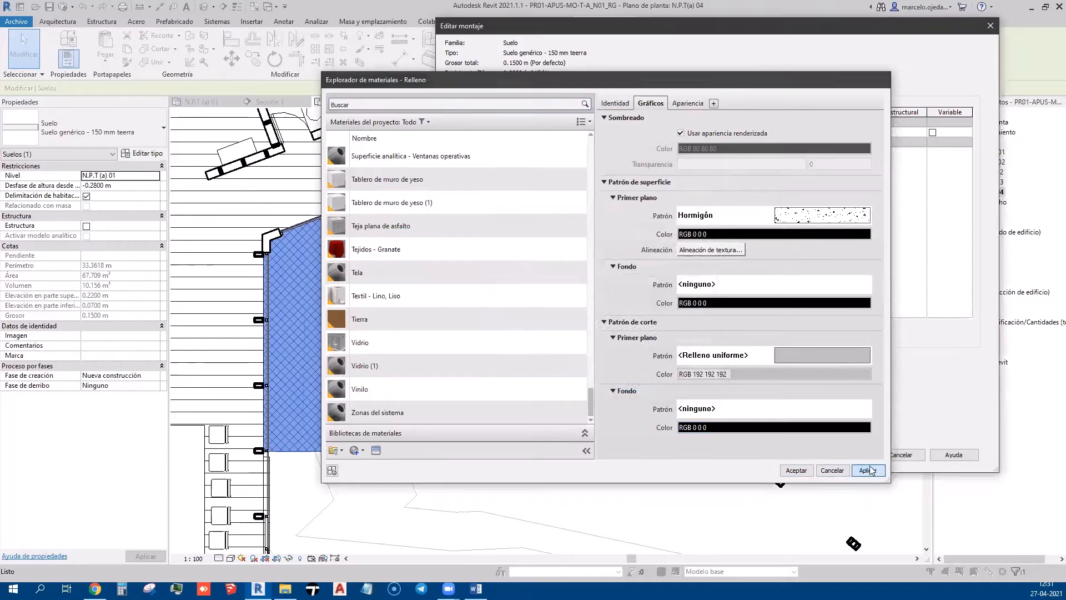
click(855, 458)
click(856, 460)
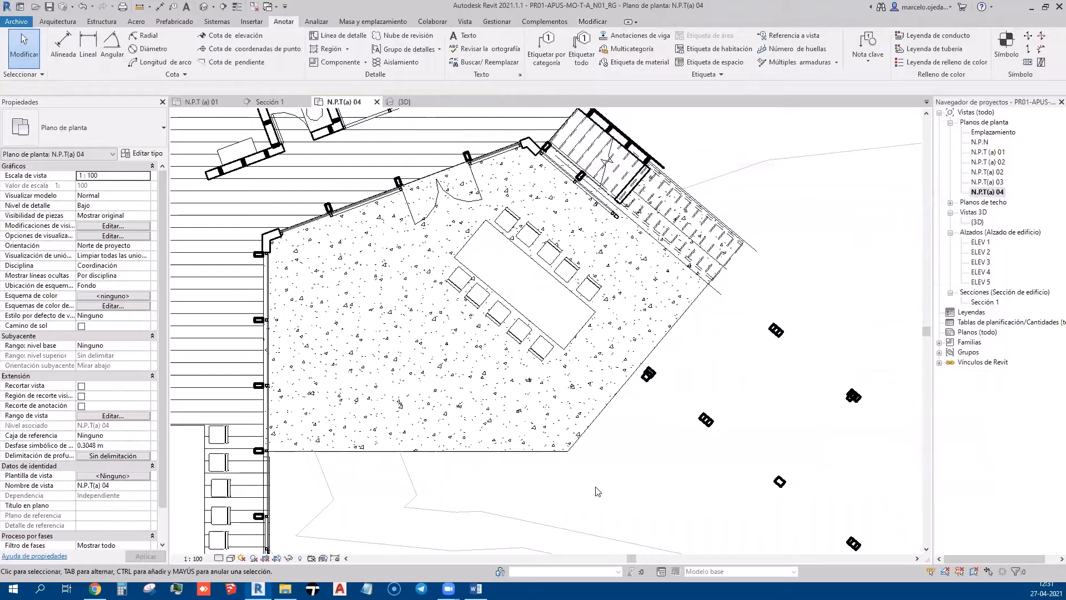
Check the dining floor's concrete pattern, then reopen its Relleno material settings
middle_drag(573, 491, 600, 452)
click(405, 242)
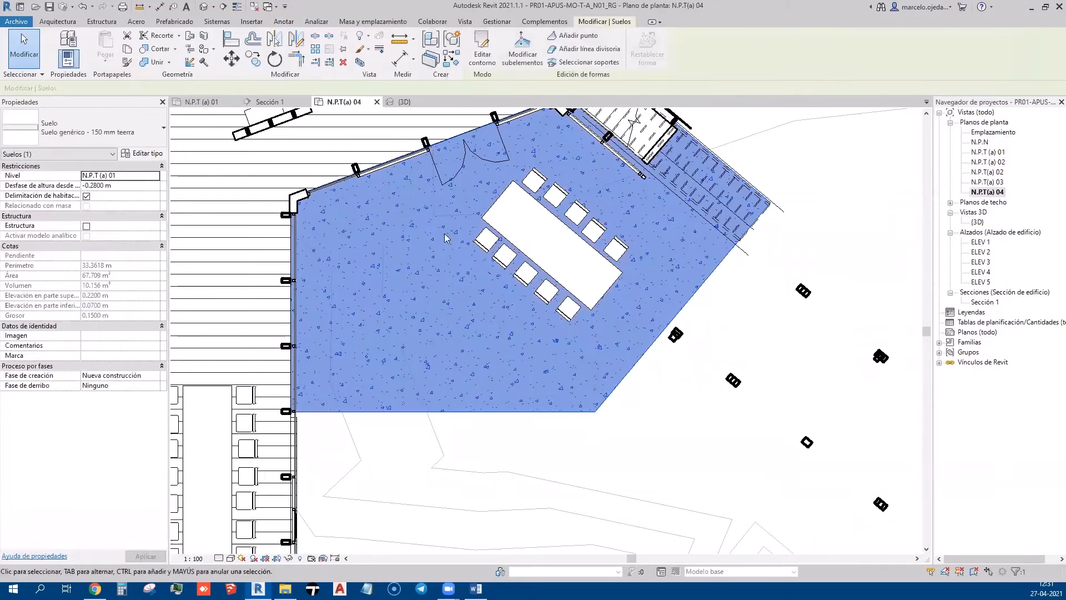
click(651, 442)
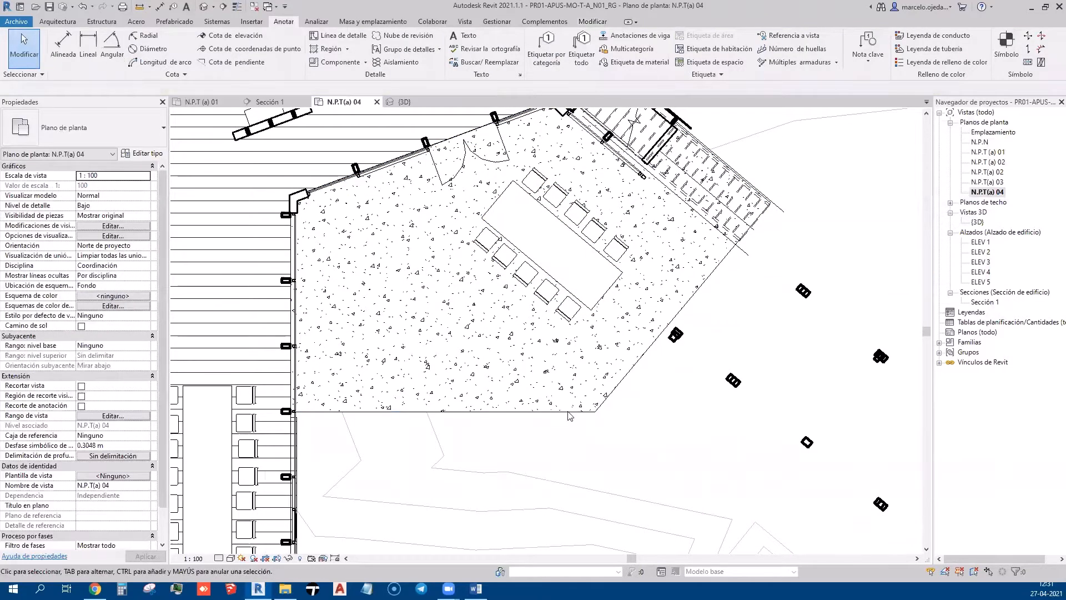
click(538, 414)
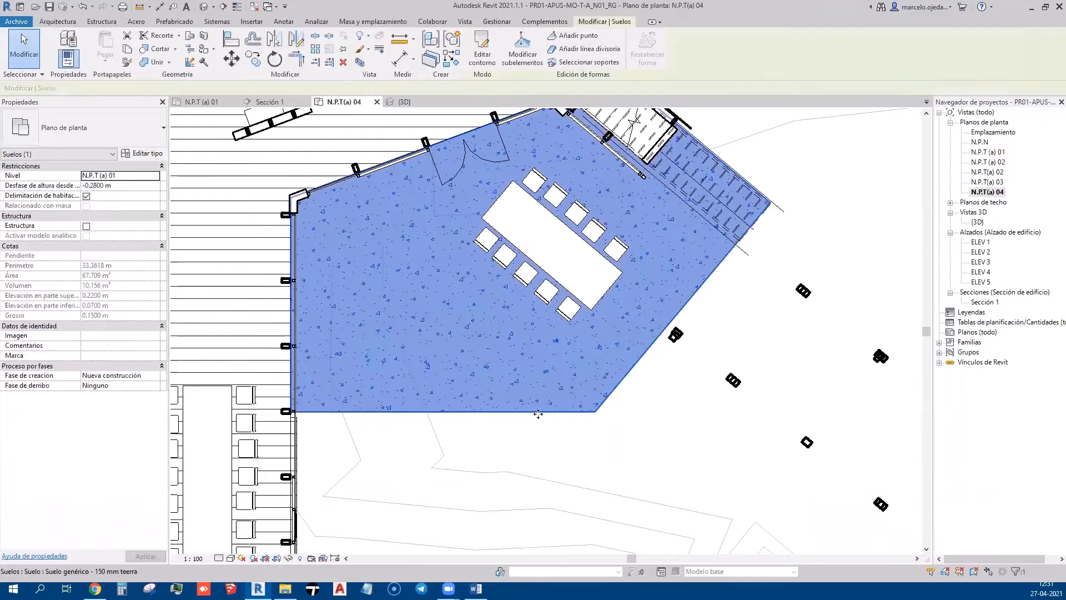
click(143, 154)
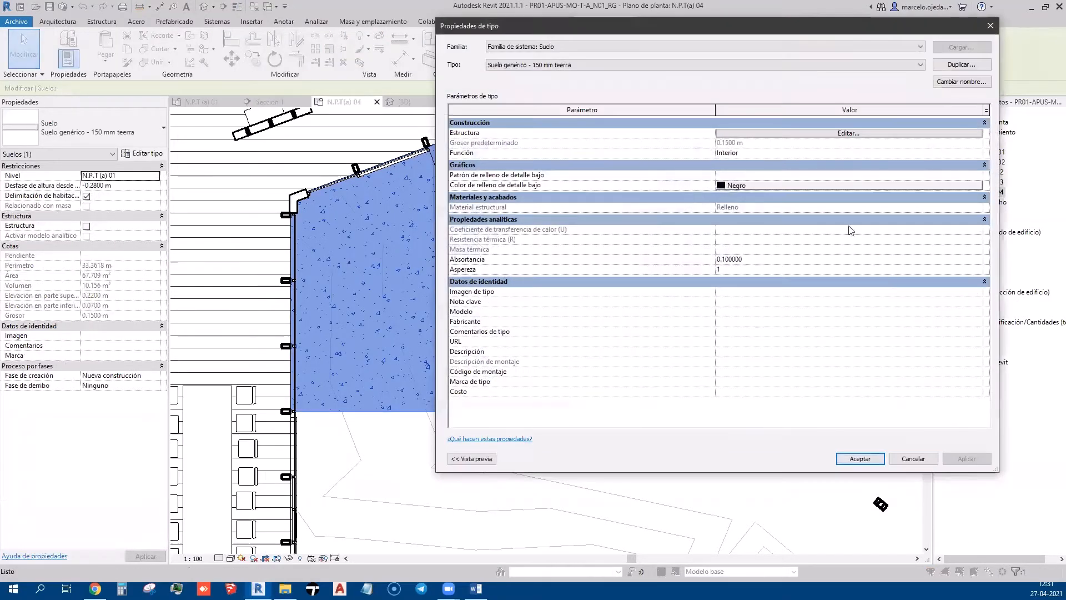
click(912, 135)
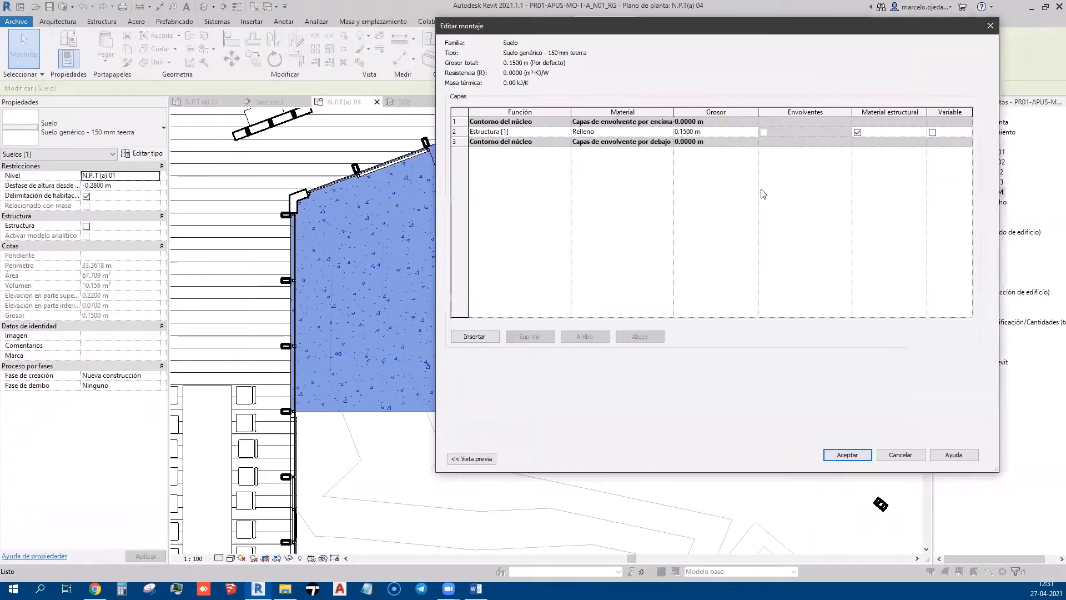
click(668, 134)
click(668, 132)
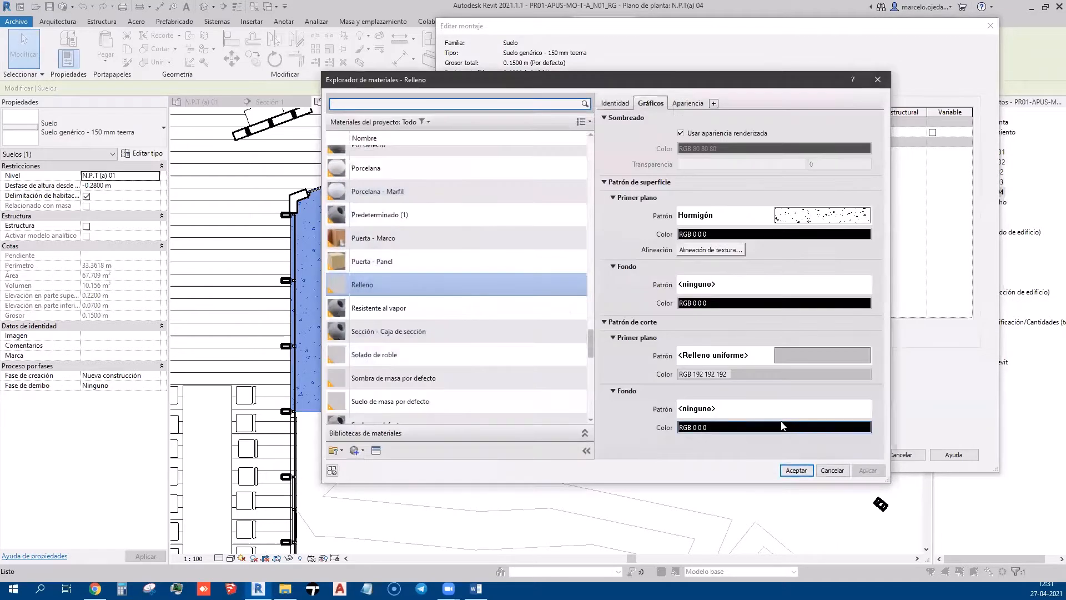
Set the Relleno surface pattern foreground colour to RGB 192-192-192 and confirm all dialogs
click(775, 234)
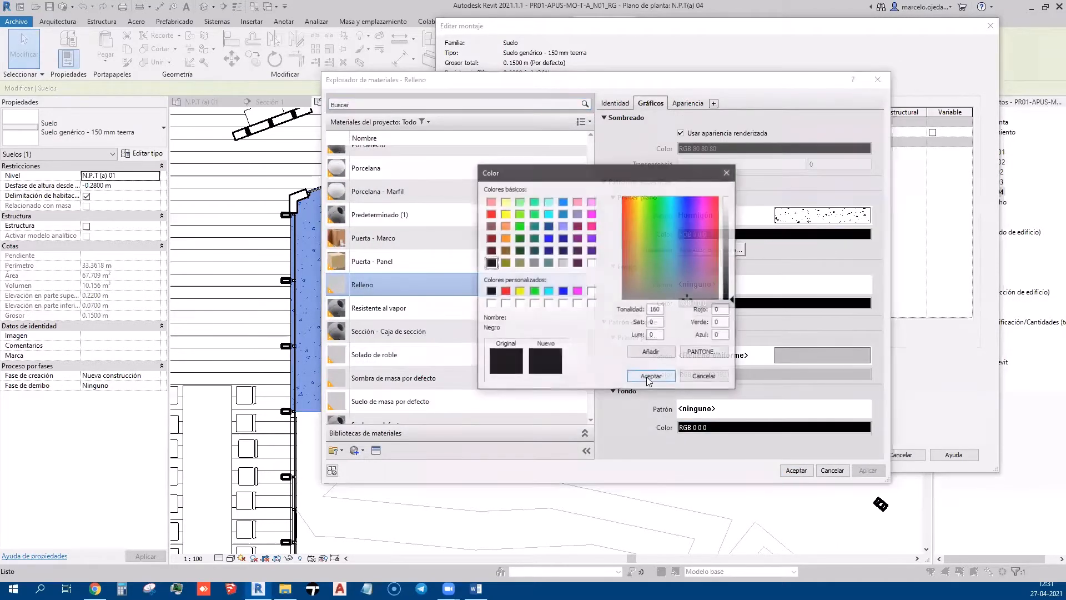
drag(638, 175, 384, 161)
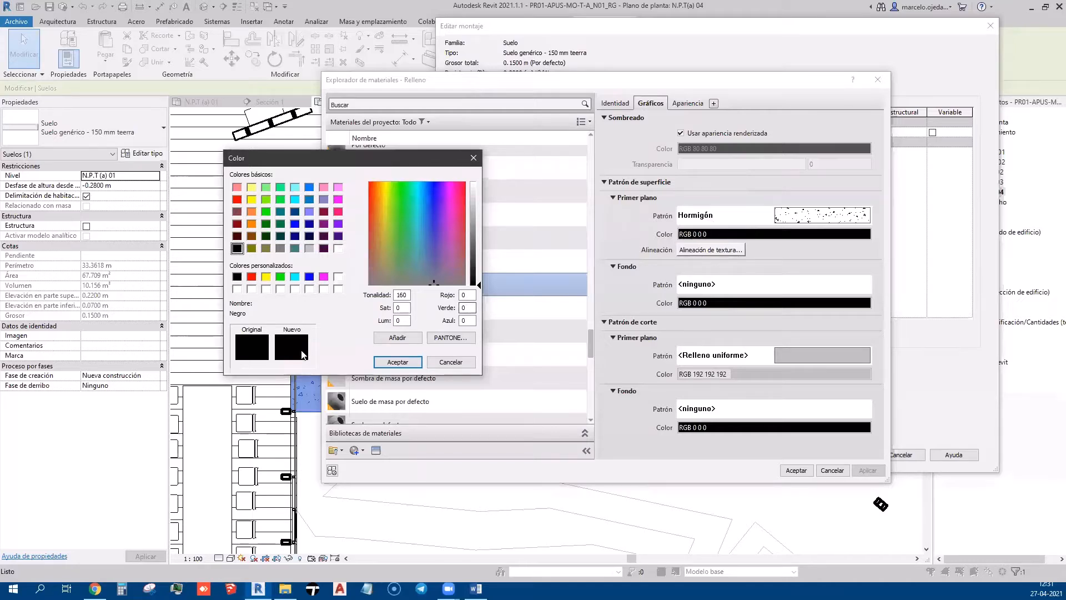
click(309, 248)
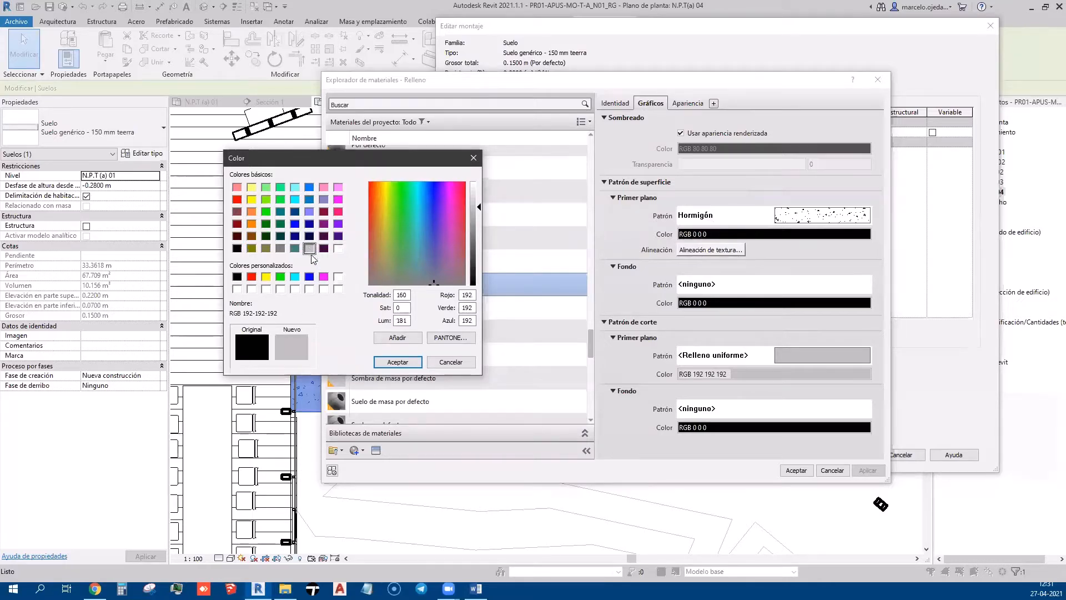
click(394, 364)
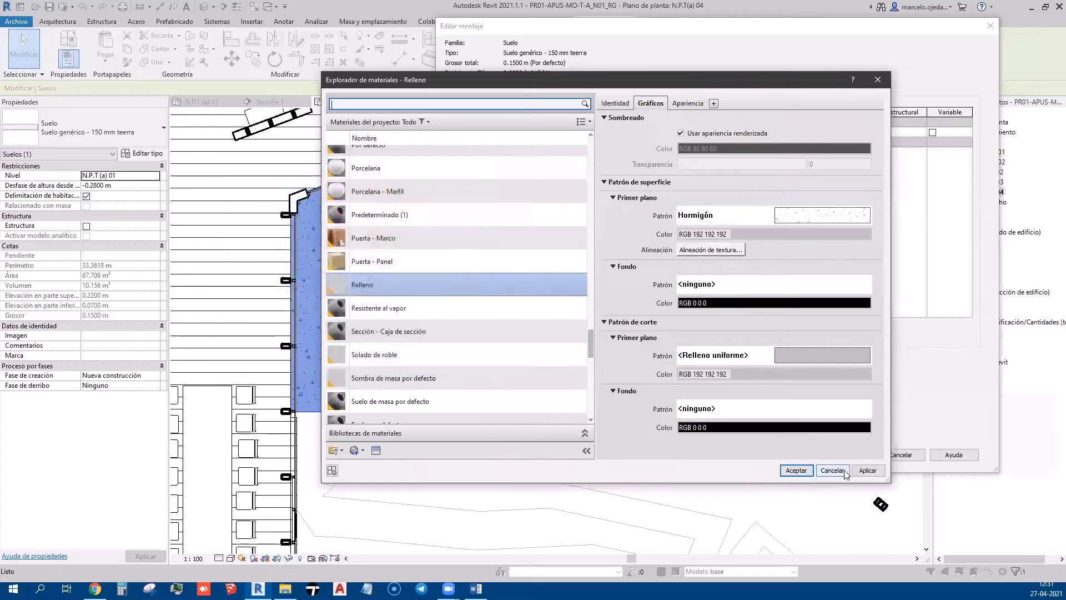
click(797, 471)
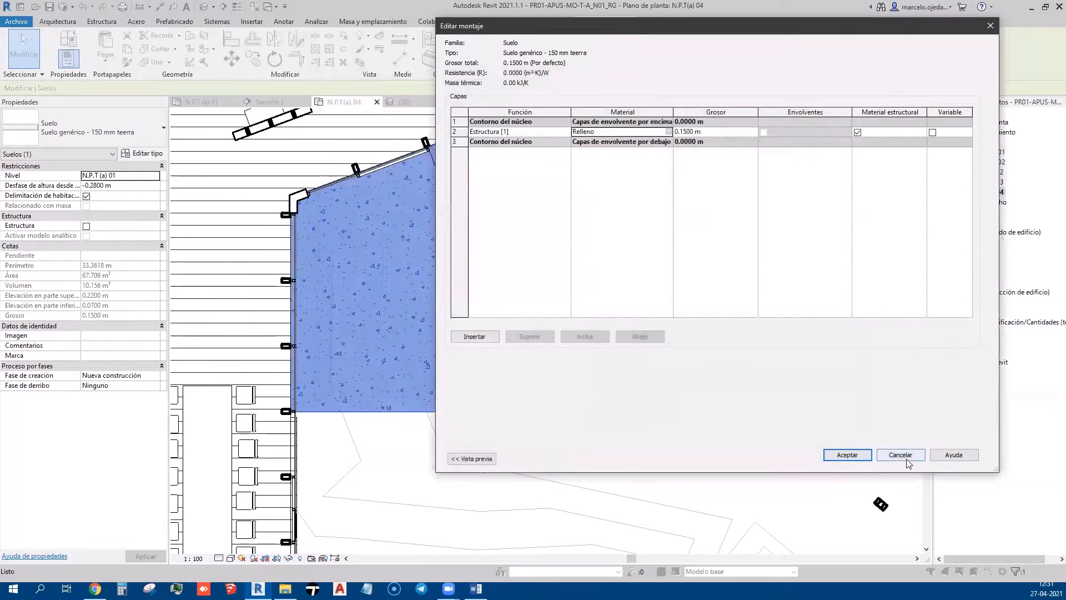
click(850, 455)
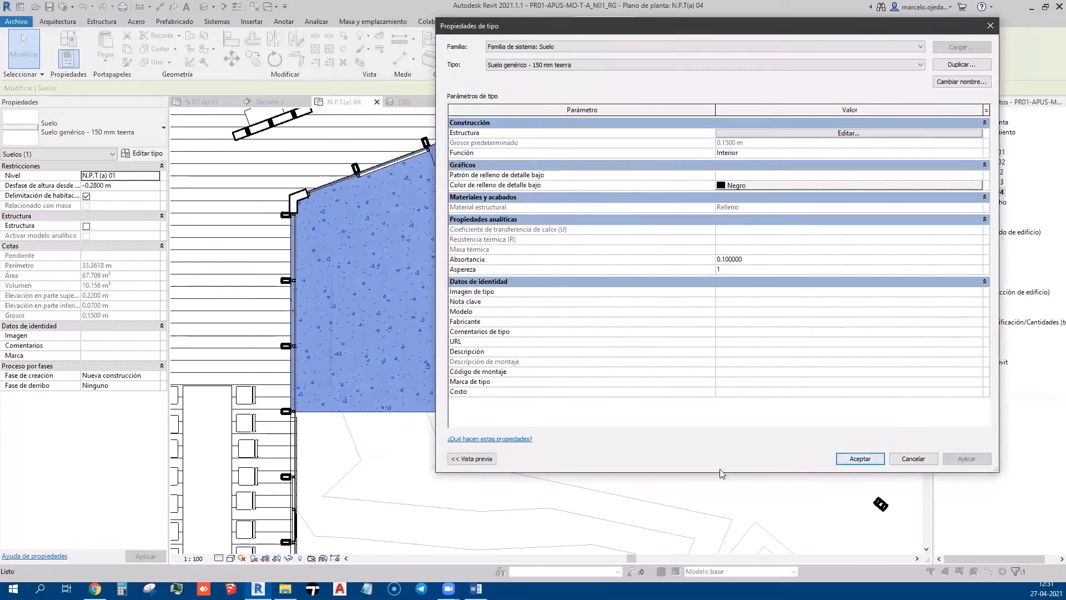
click(872, 463)
click(797, 490)
scroll(547, 286, down, 3)
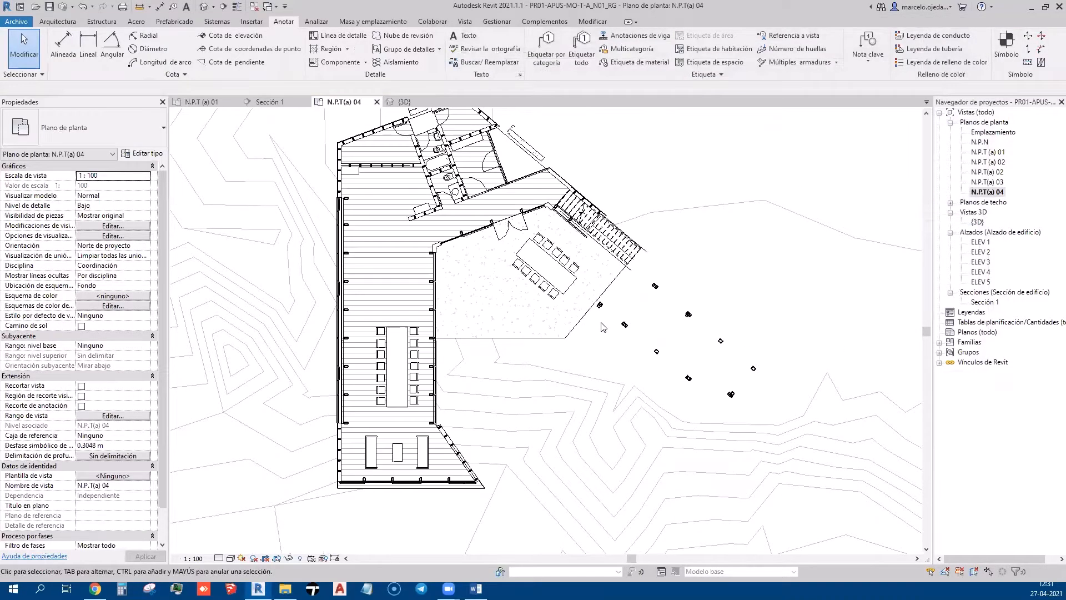
Select the wooden plank floor and open its Contrachapado, entablados material settings
scroll(561, 314, up, 5)
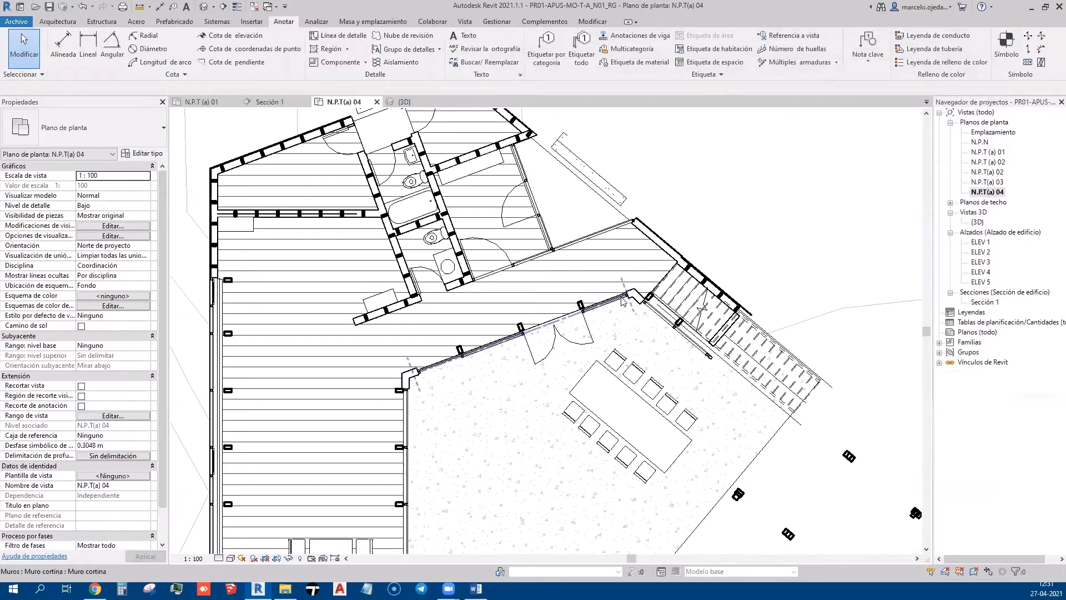
scroll(532, 325, down, 3)
click(557, 308)
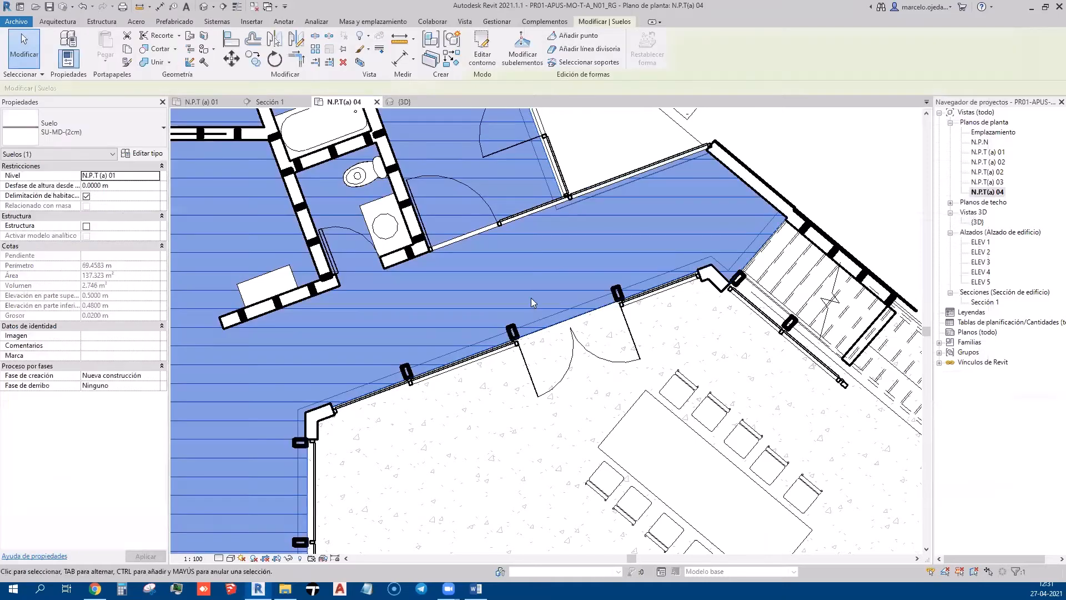
middle_drag(345, 311, 433, 318)
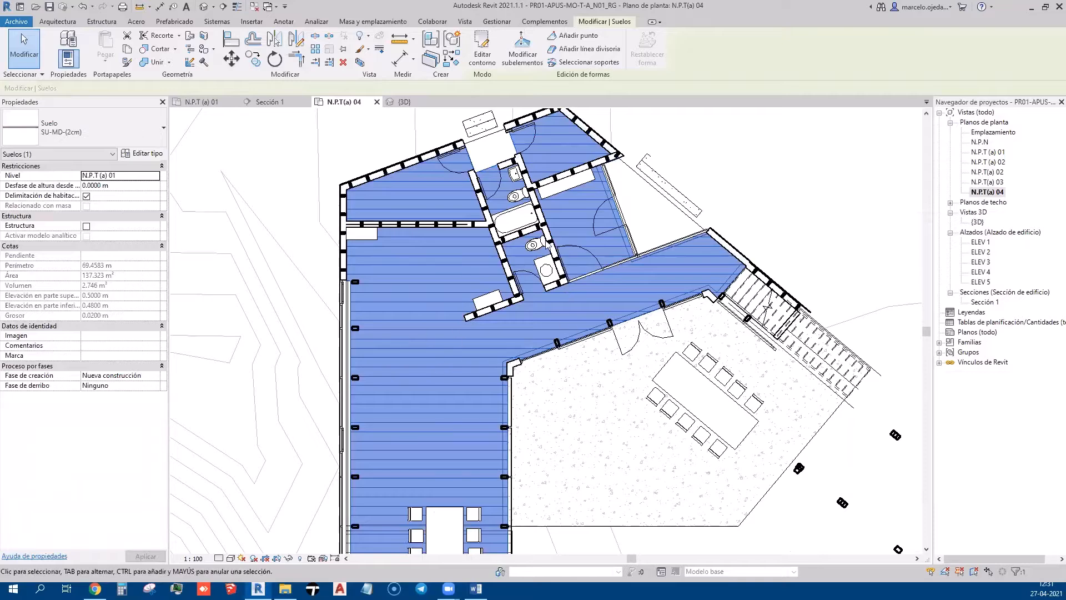
click(149, 155)
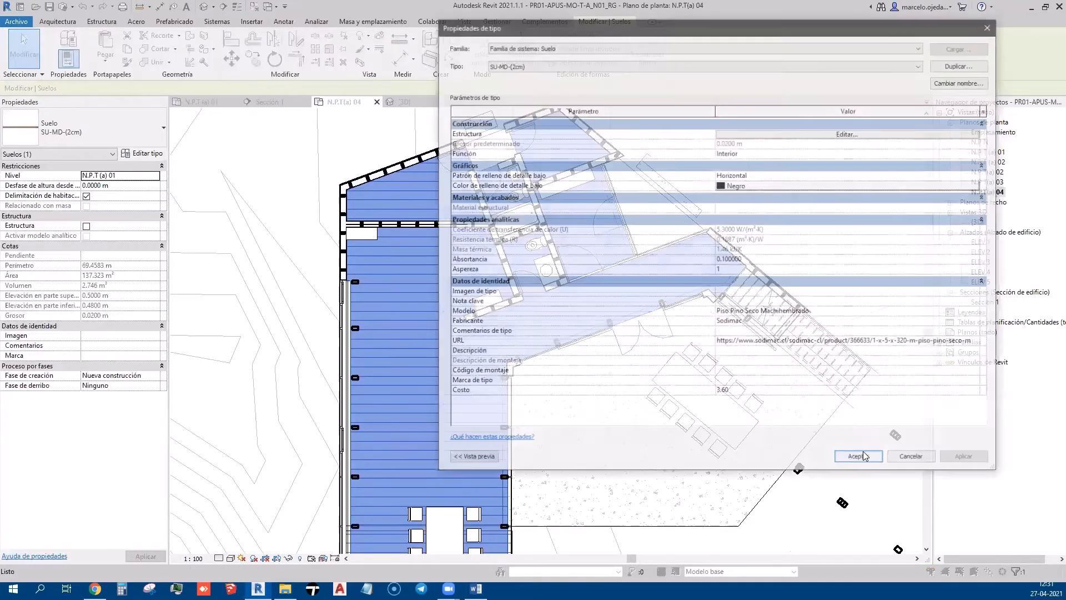
click(863, 133)
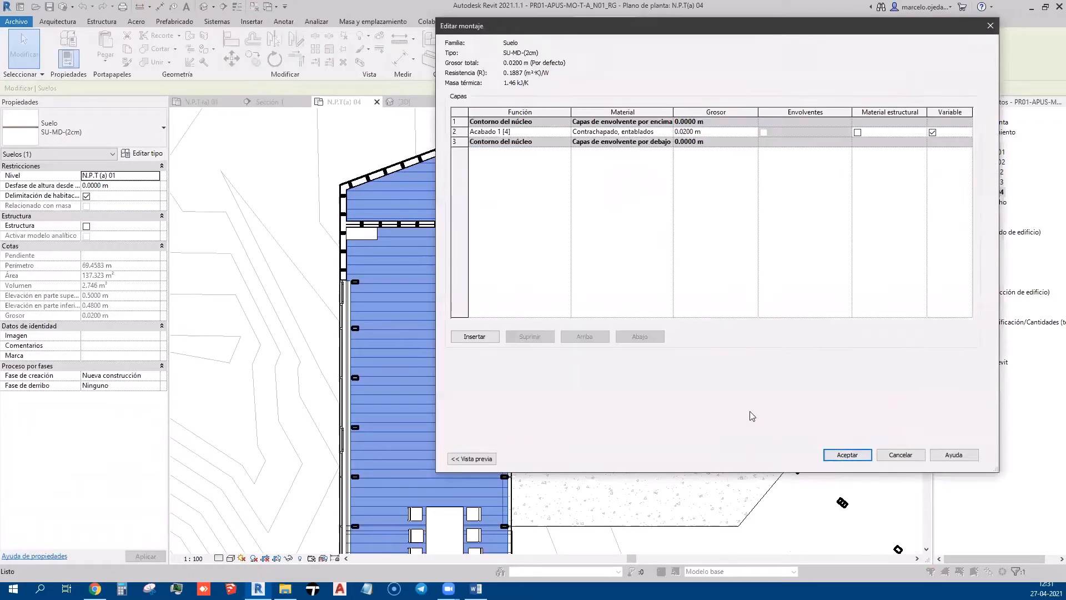
click(622, 131)
click(668, 131)
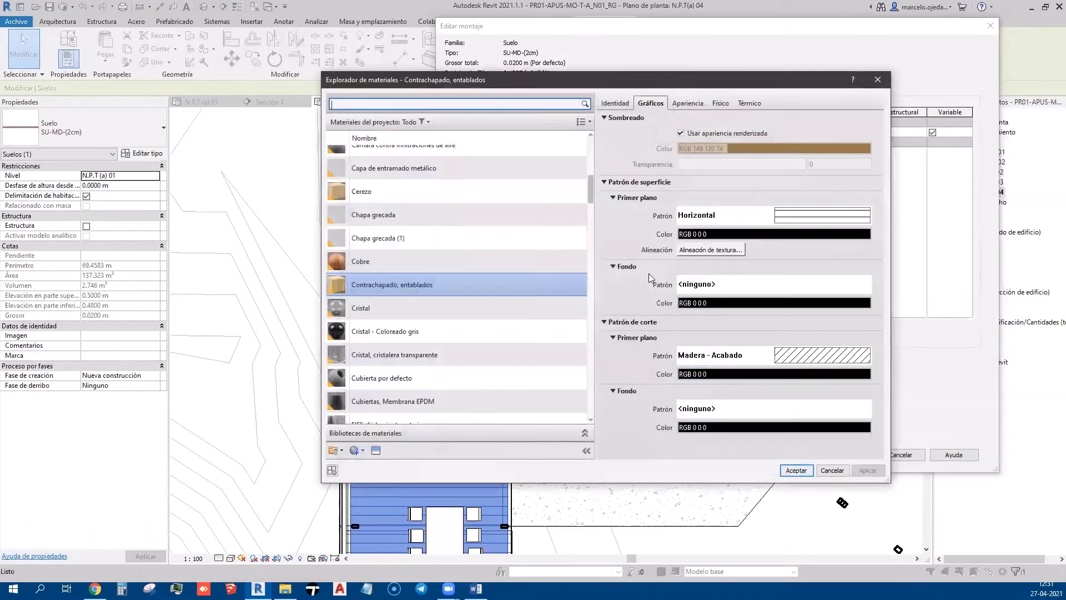
Set the plank surface pattern foreground colour to RGB 192-192-192 and confirm all dialogs
click(767, 236)
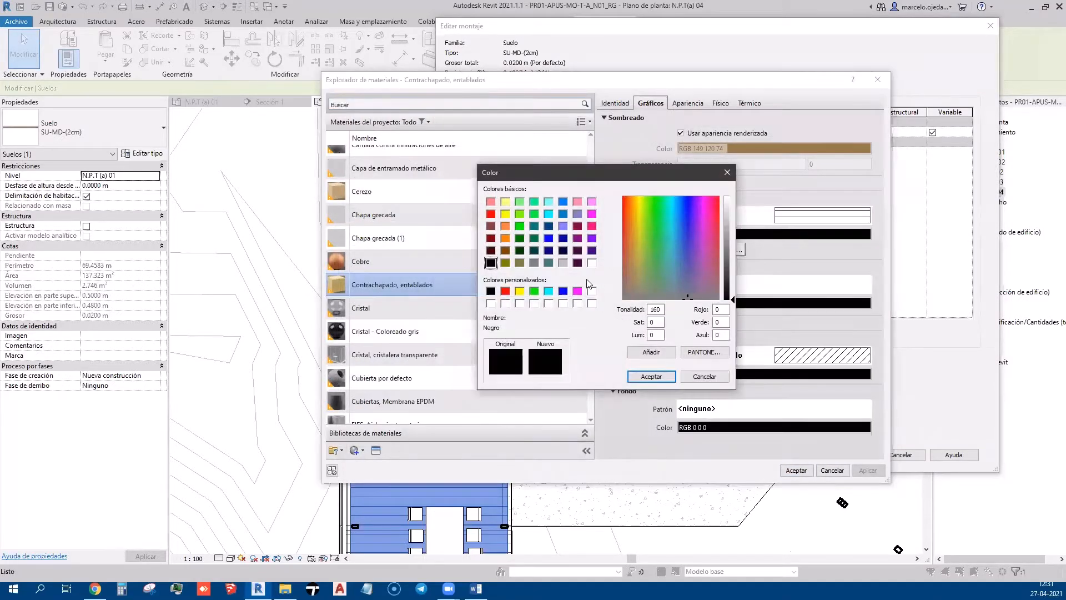
click(562, 262)
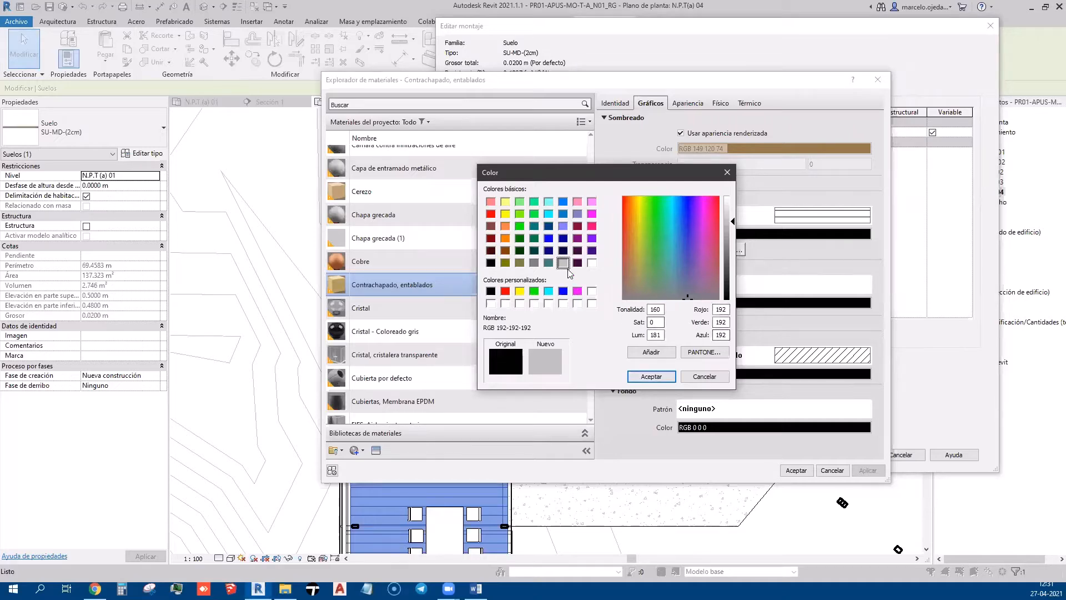
click(649, 377)
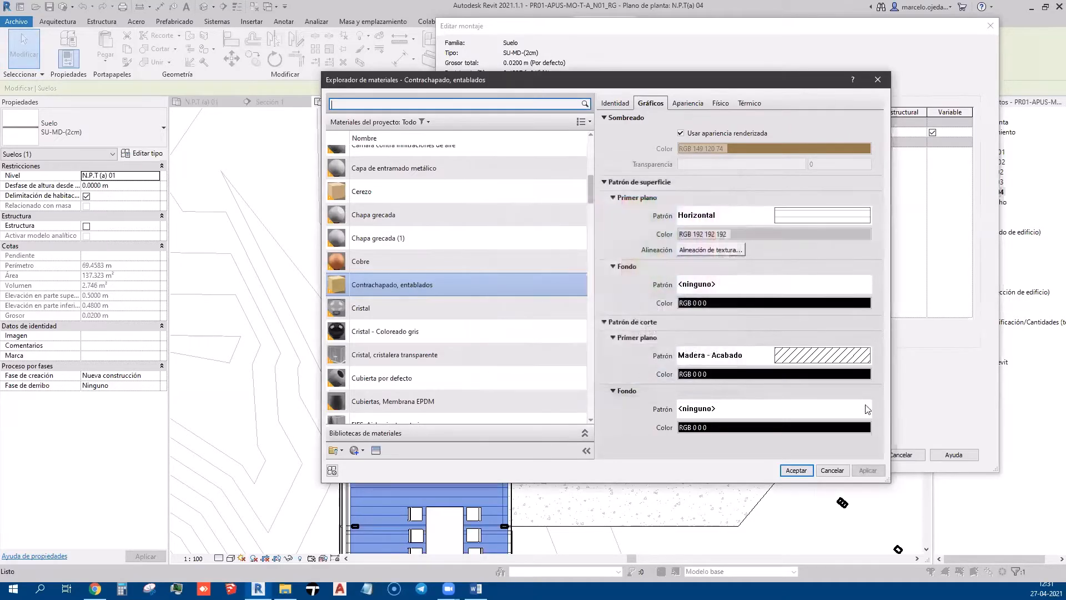
click(795, 470)
click(850, 455)
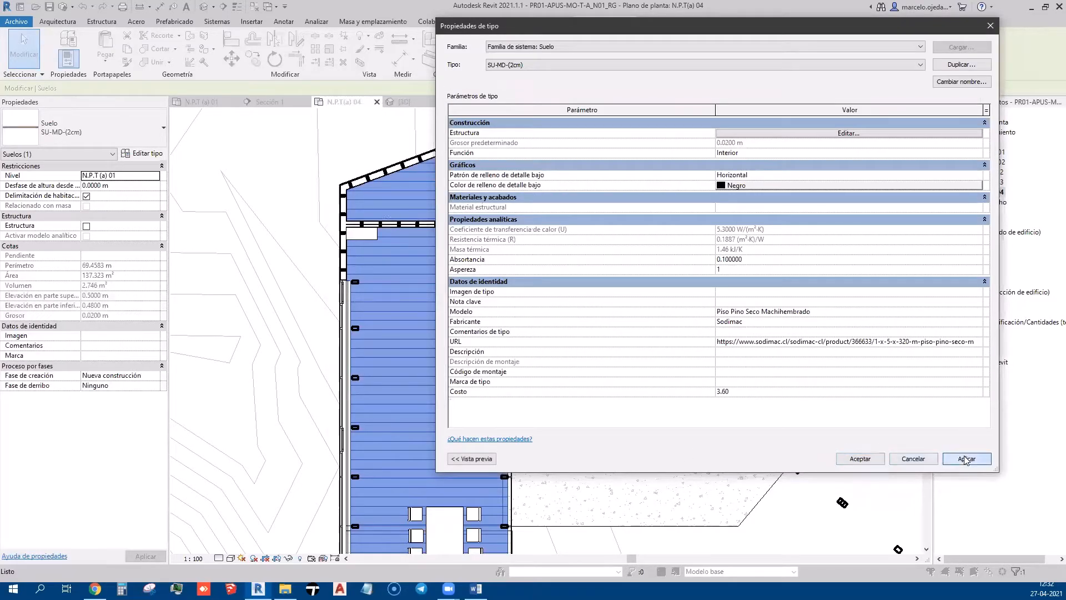
click(860, 458)
click(829, 255)
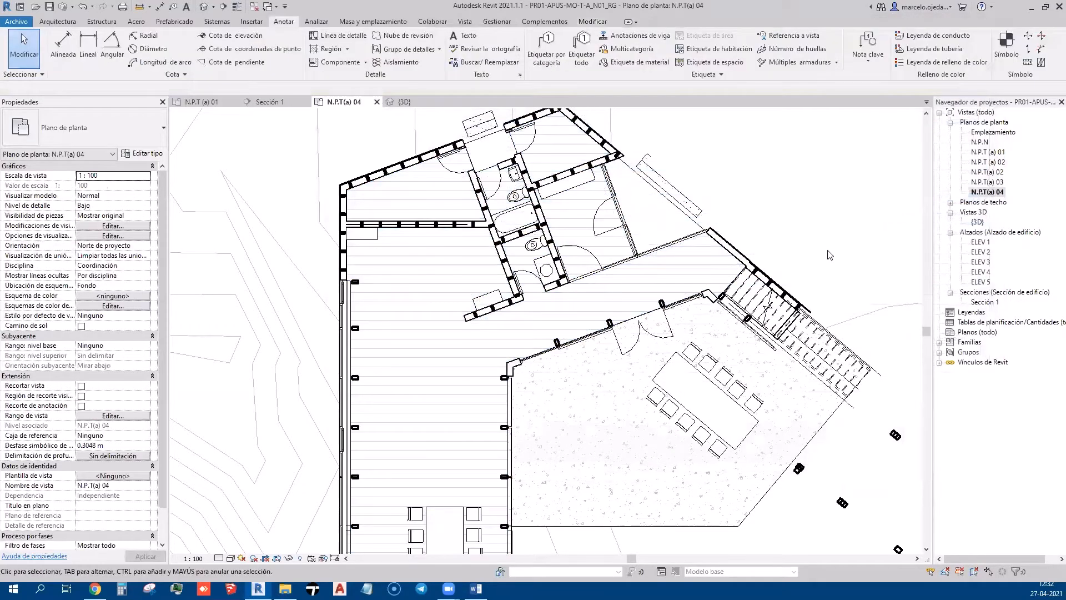
scroll(829, 255, down, 2)
middle_drag(595, 382, 591, 382)
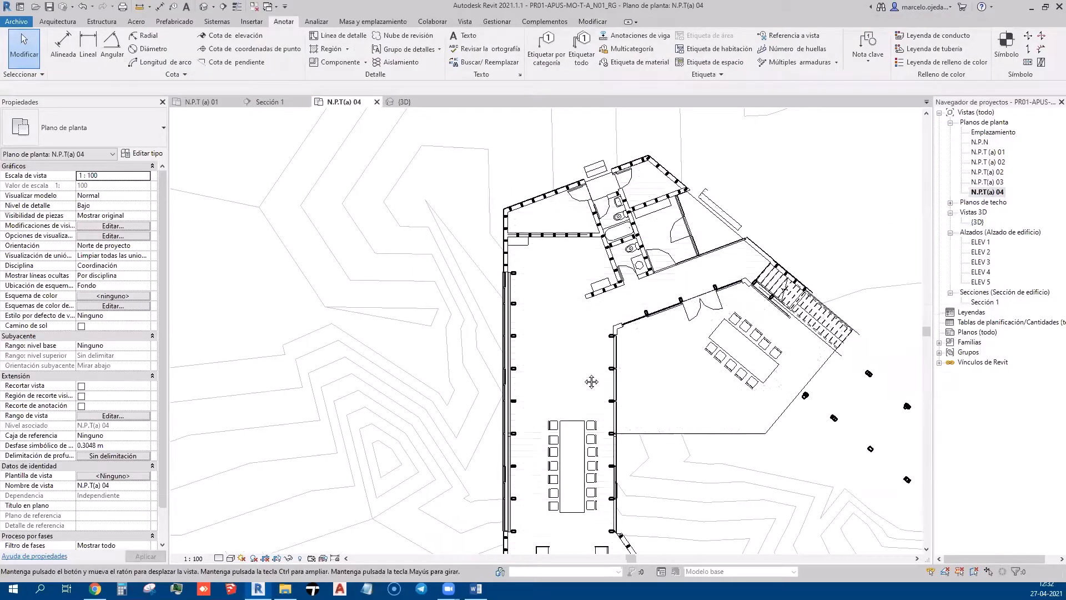
click(403, 102)
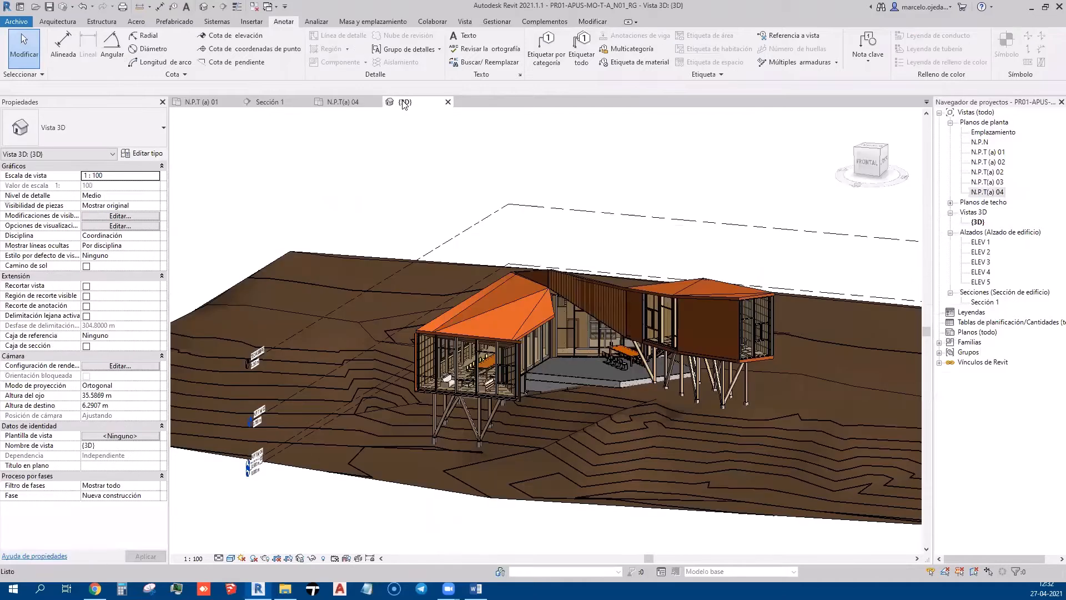
scroll(491, 404, up, 8)
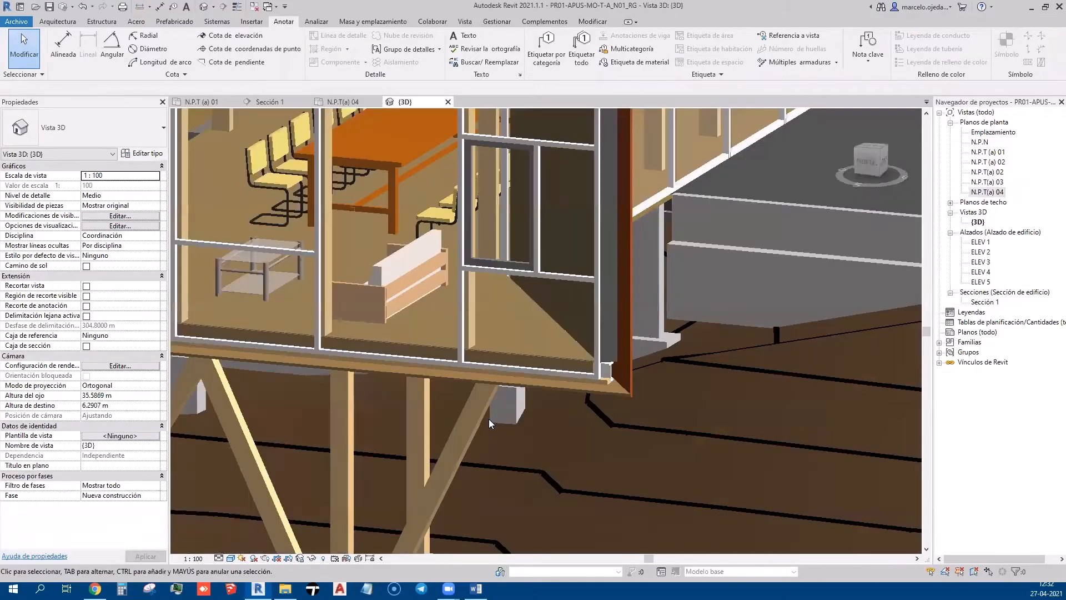
scroll(551, 351, down, 2)
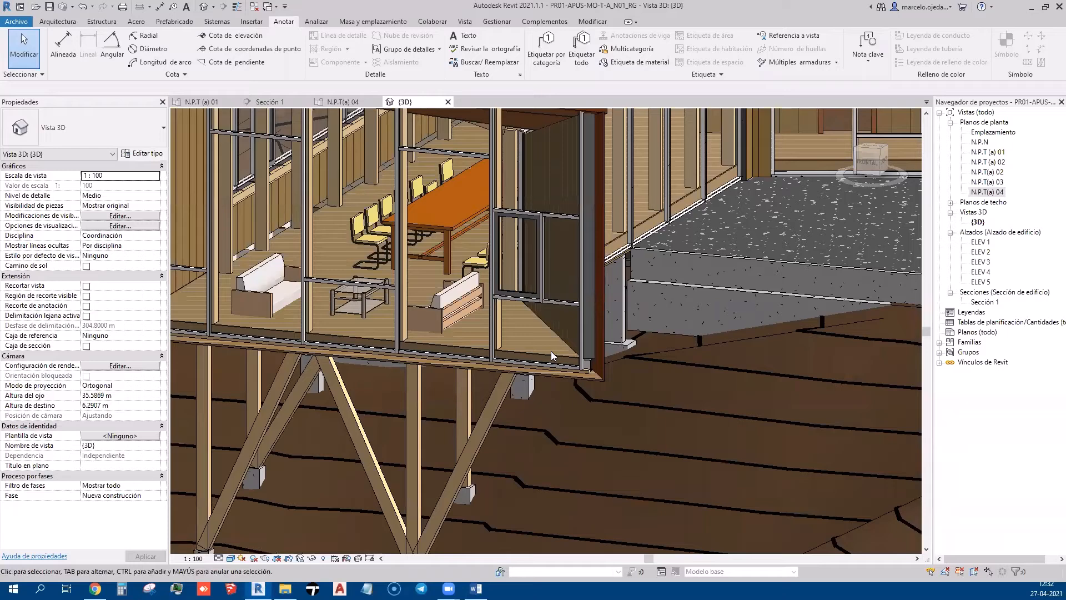
scroll(364, 181, up, 2)
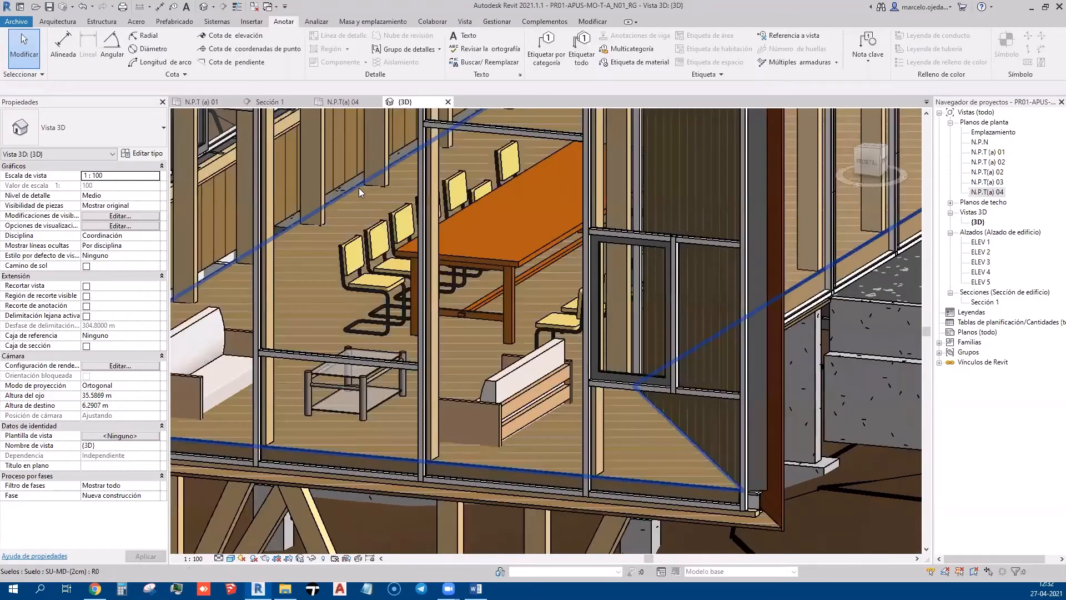
shift+middle_drag(398, 215, 676, 202)
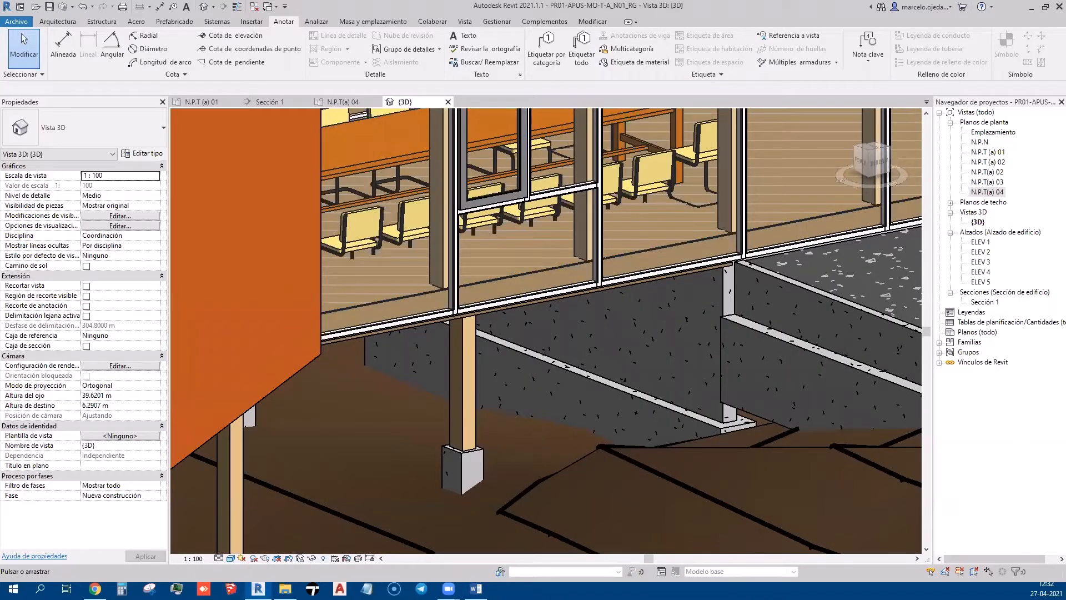
drag(524, 238, 574, 240)
drag(643, 237, 802, 246)
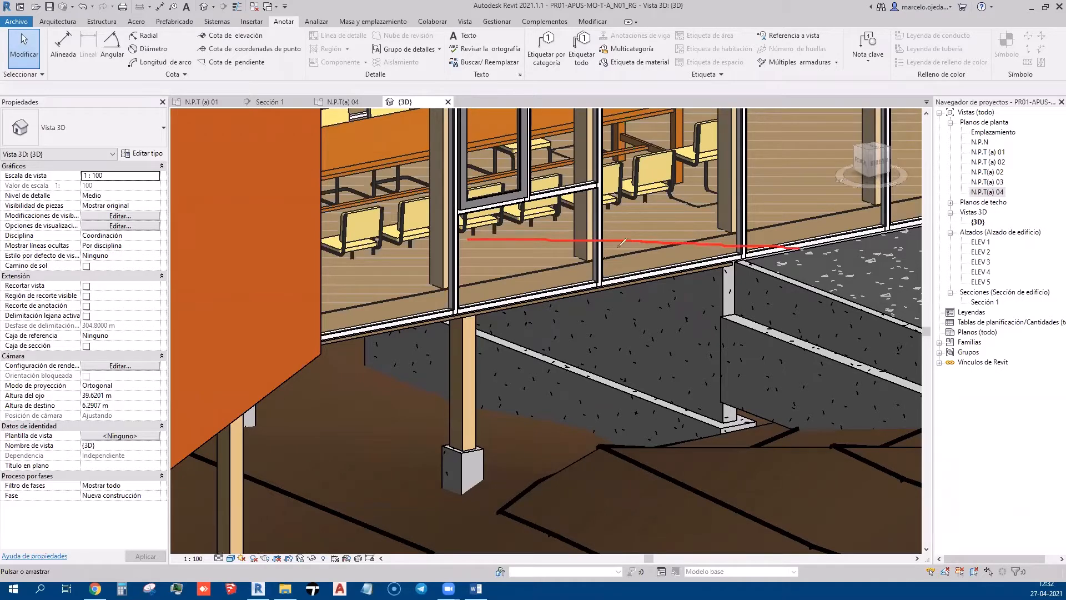
drag(547, 227, 776, 228)
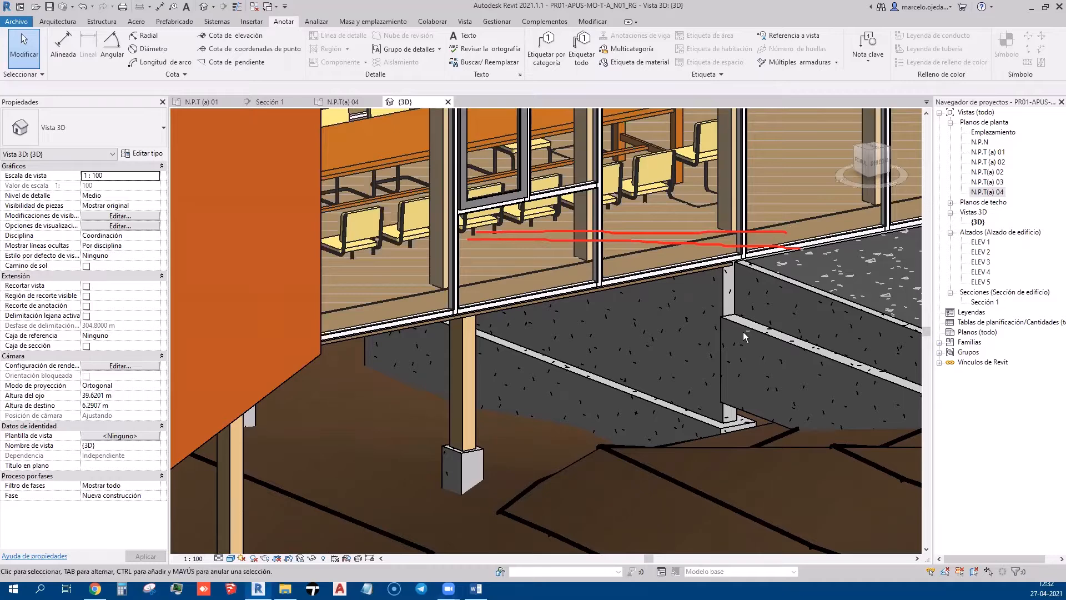
shift+middle_drag(743, 331, 595, 341)
scroll(588, 338, down, 8)
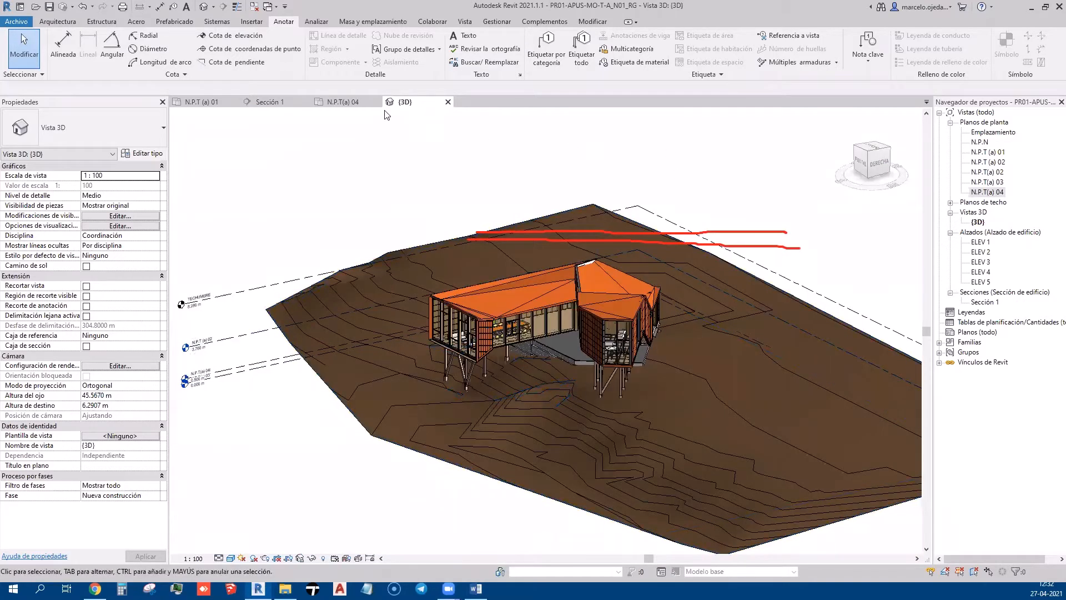
click(356, 102)
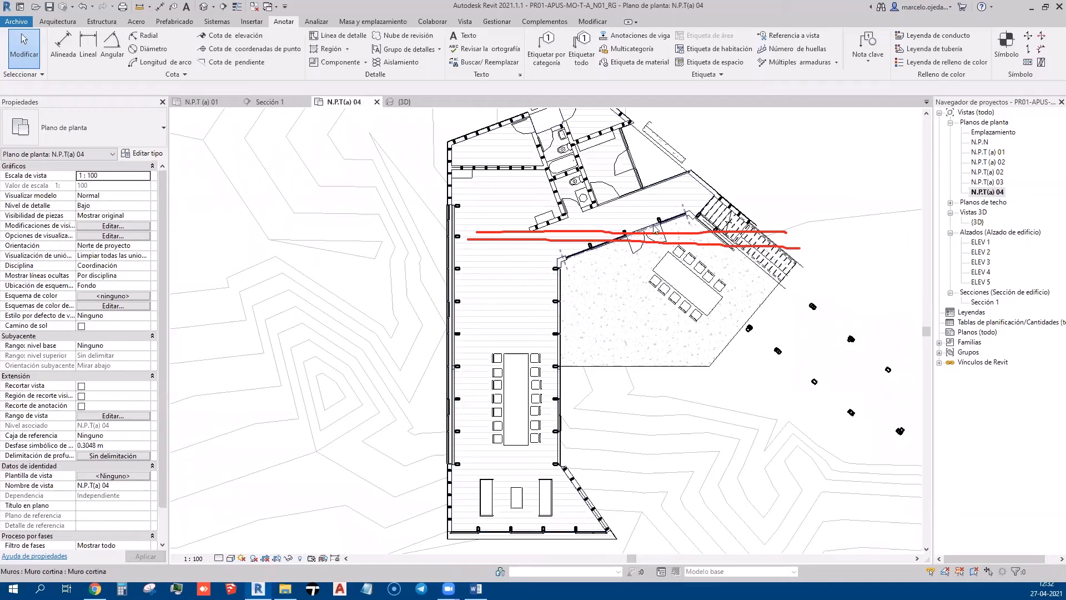
Select the interior wooden floor and open the fill pattern chooser for its plywood finish material
click(650, 227)
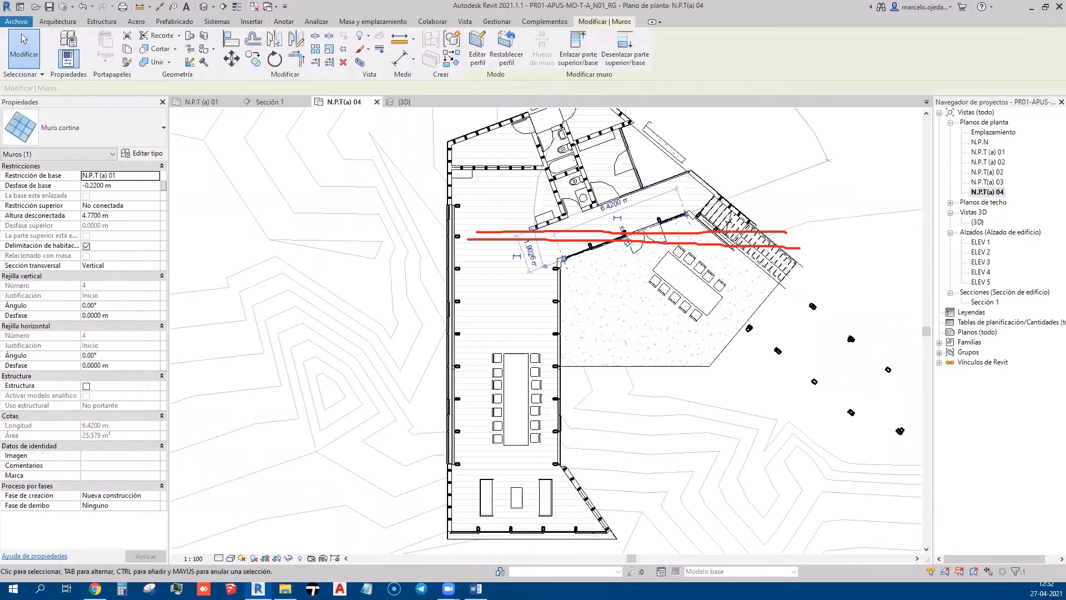
scroll(768, 229, up, 3)
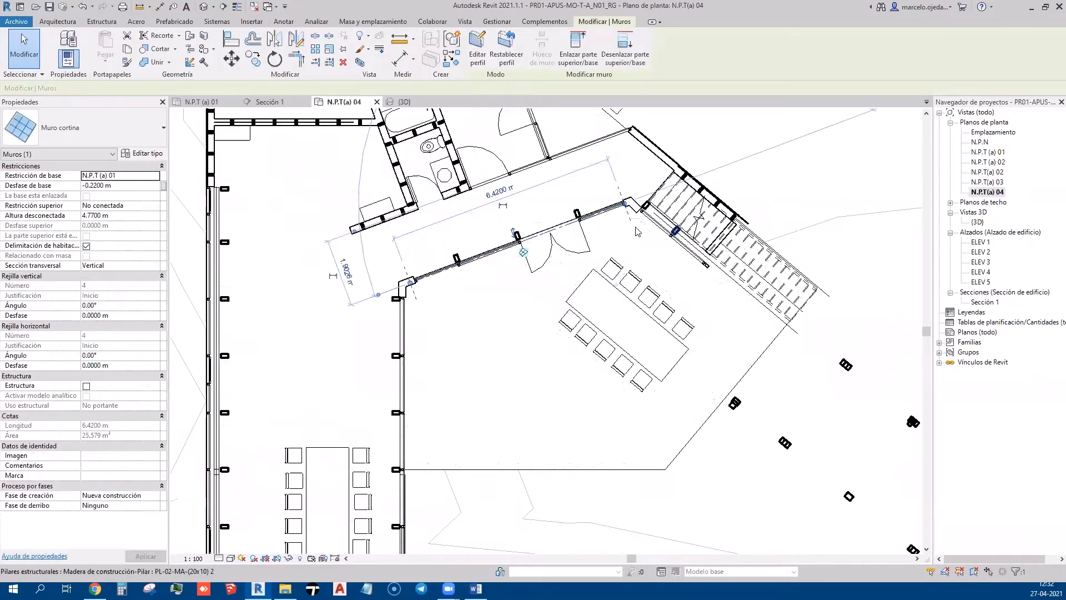
click(540, 233)
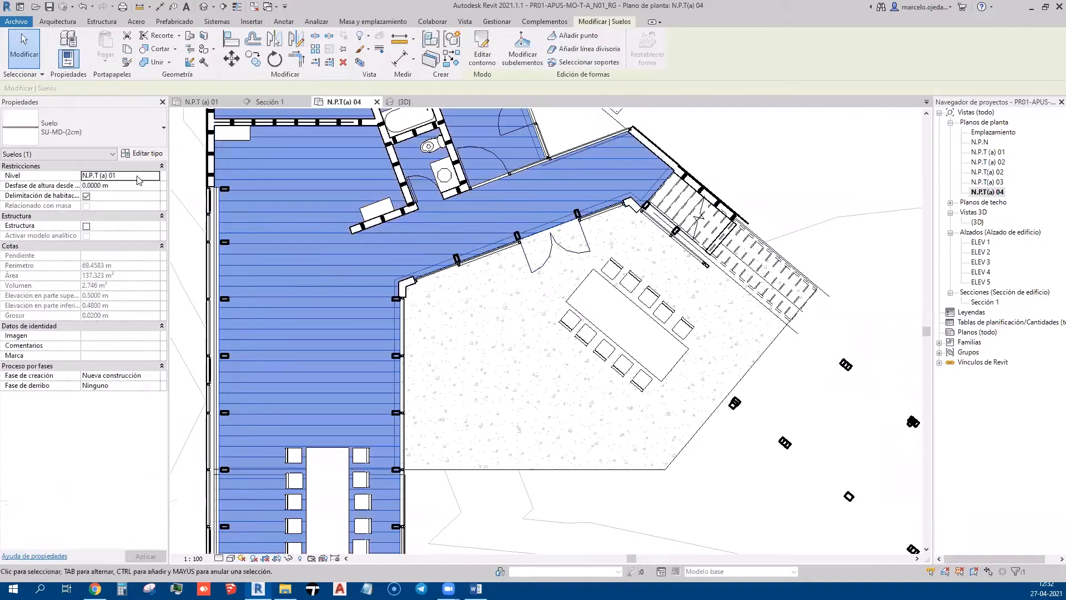
click(142, 153)
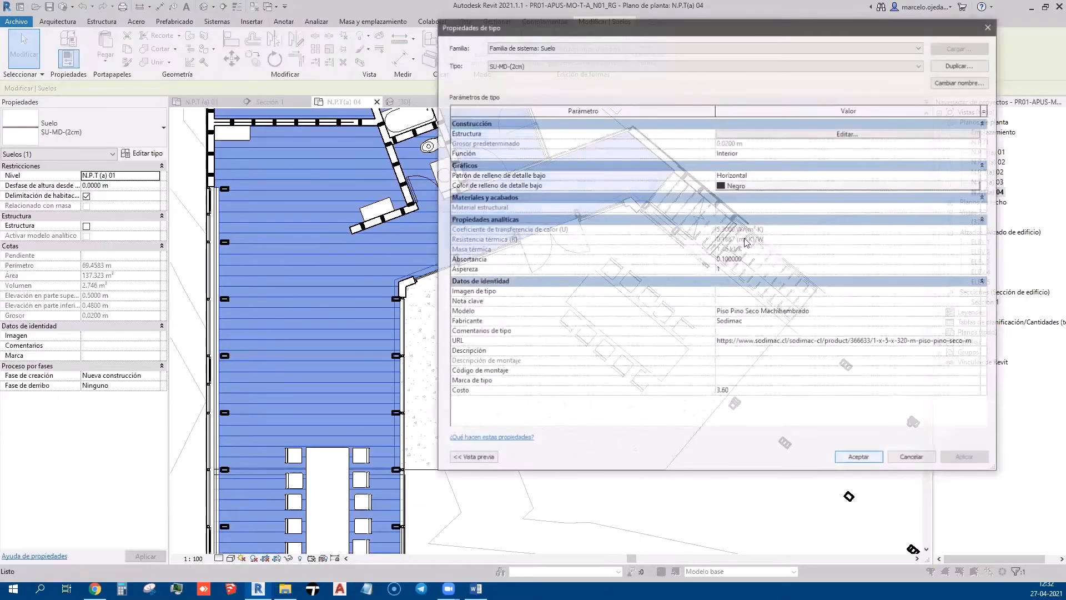
click(824, 136)
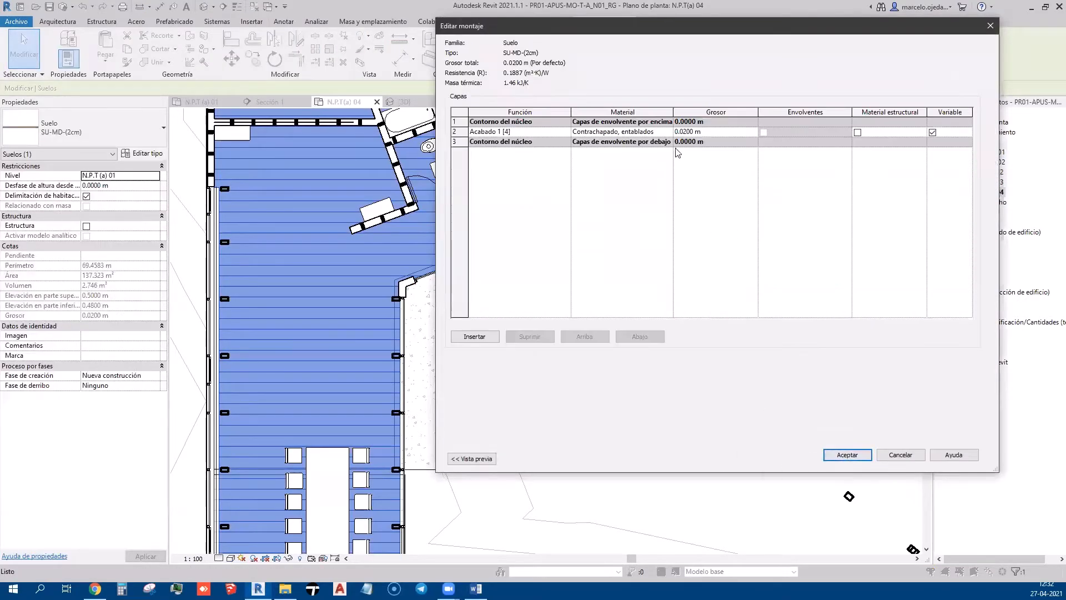
click(667, 132)
click(667, 131)
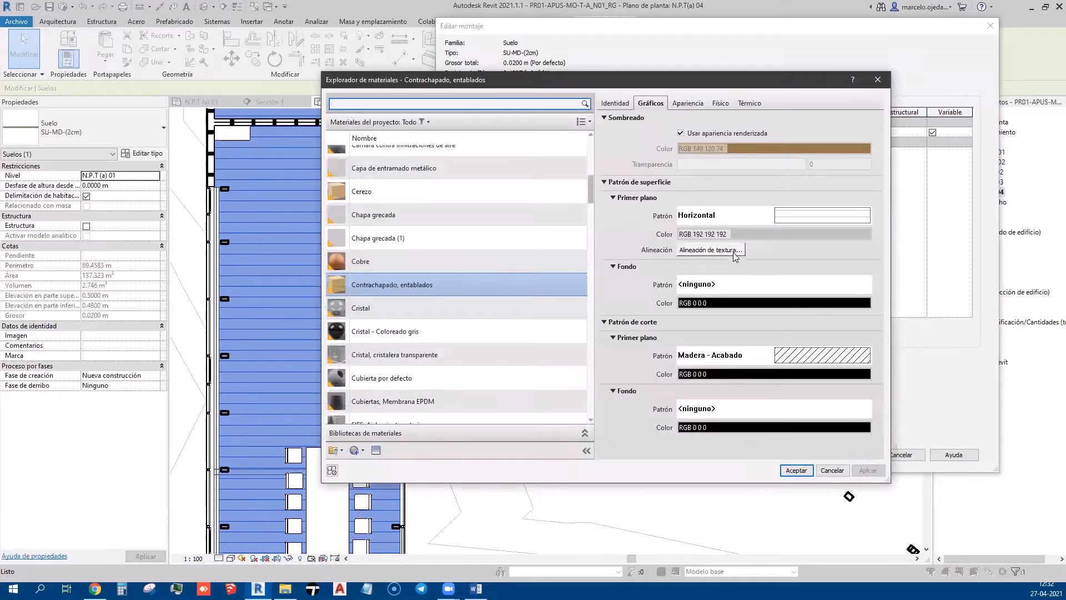
click(710, 215)
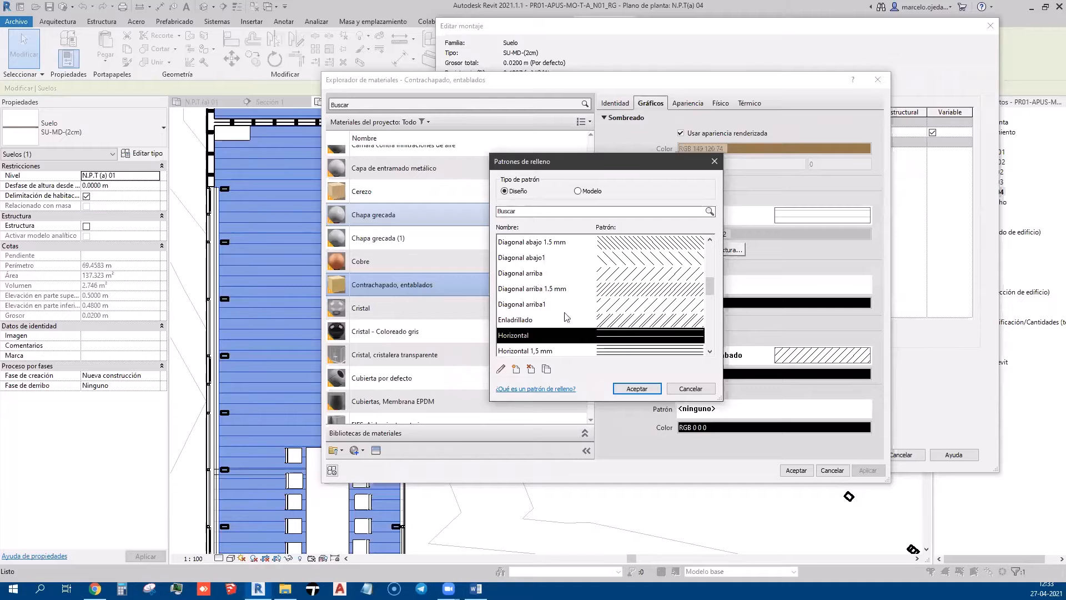
Switch Fill Patterns to Model and start a new pattern from Horizontal 100 mm
click(578, 191)
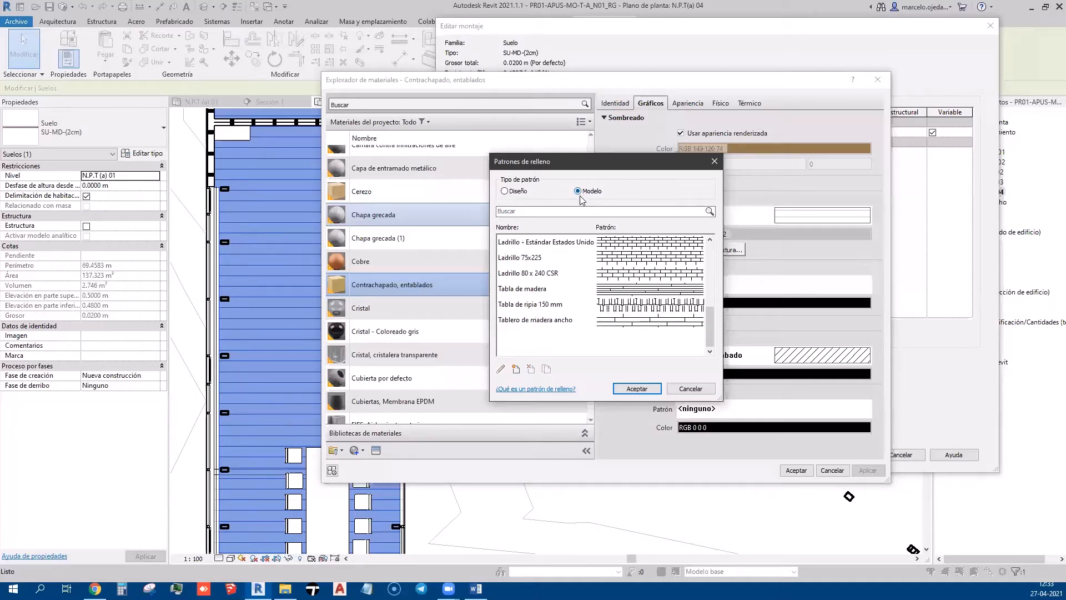
drag(708, 323, 711, 299)
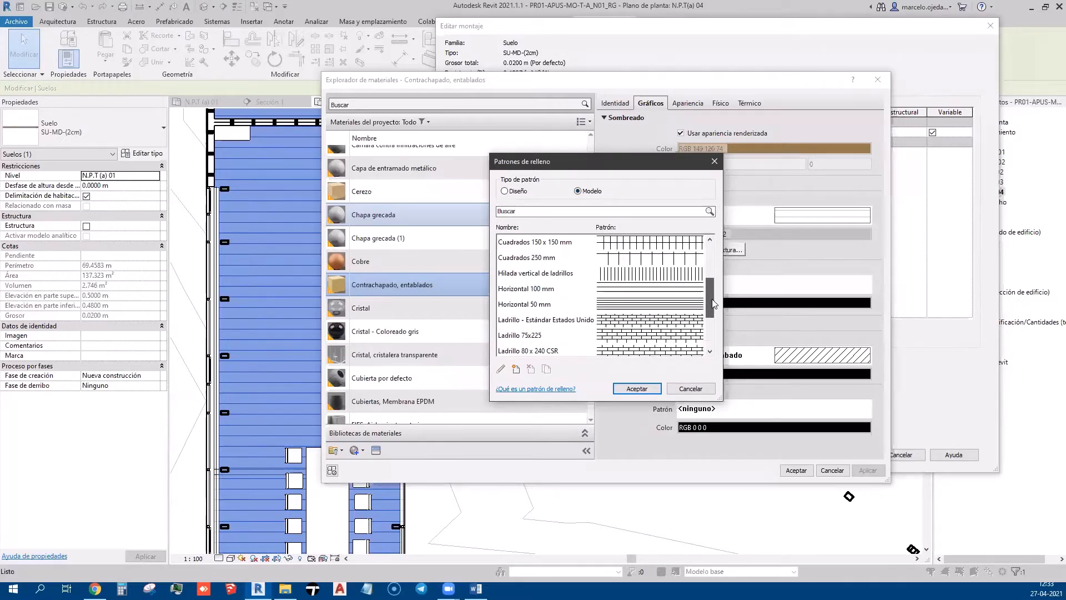
click(554, 291)
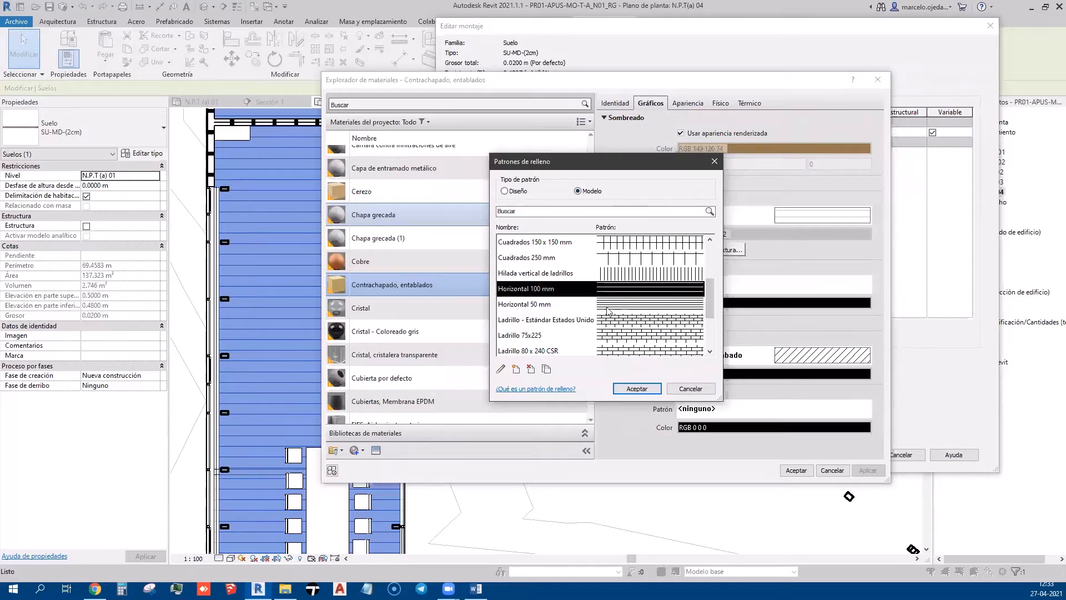
click(515, 369)
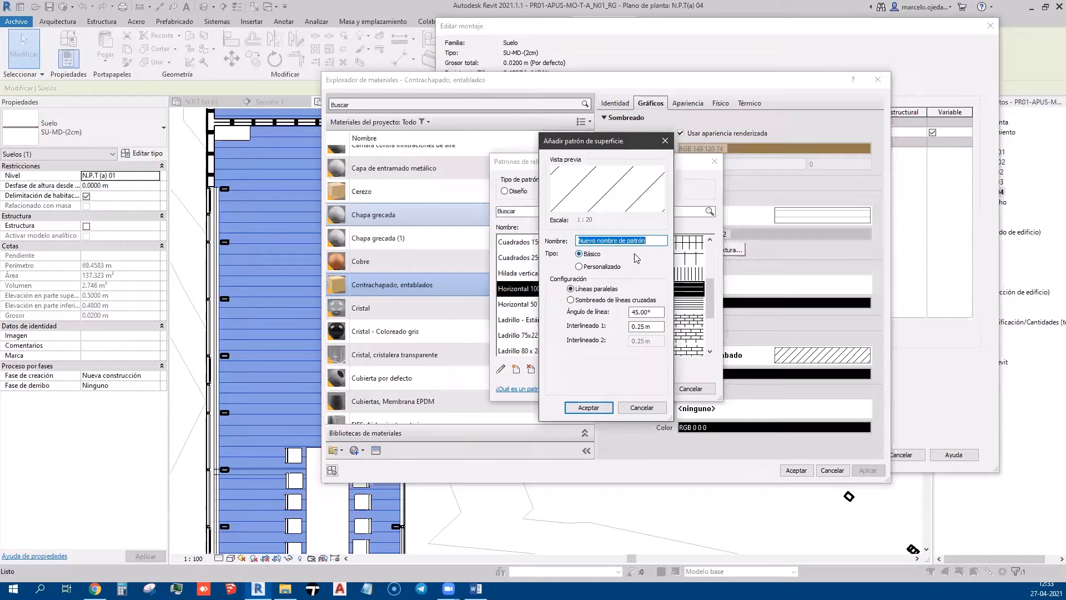
text(o)
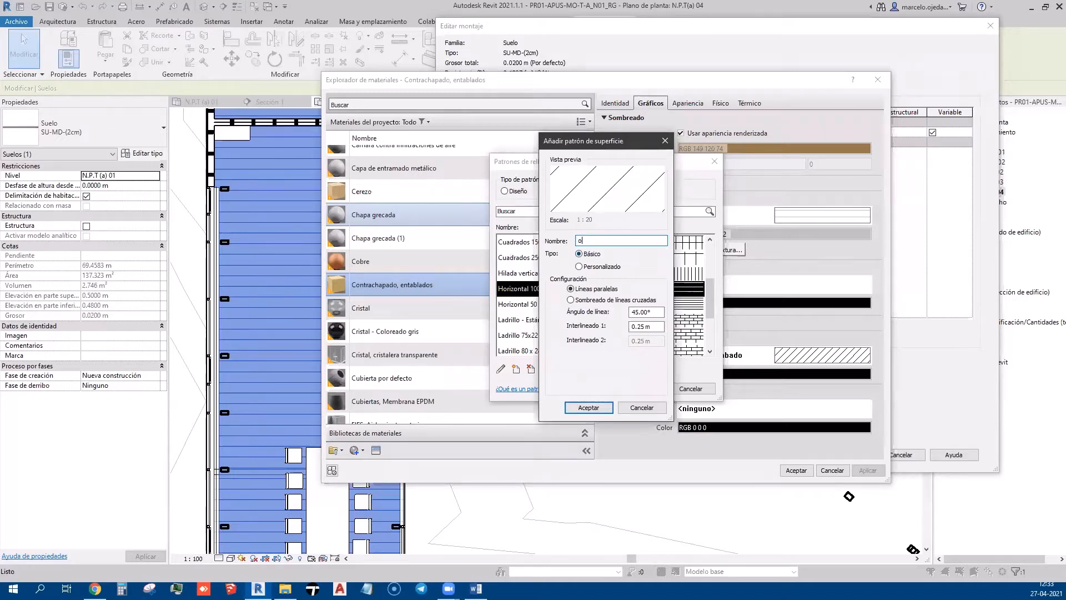
drag(644, 144, 779, 155)
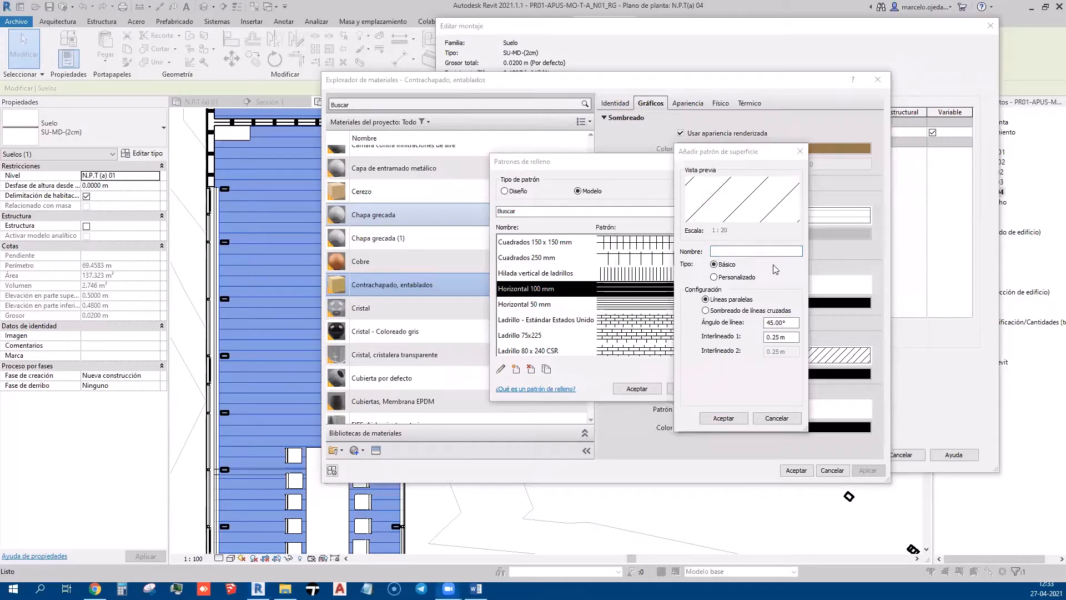
Give the new basic pattern 0° lines spaced 0.15 m, name it Horizontal 150mm, and save
click(753, 251)
text(Horizontal 150 mm)
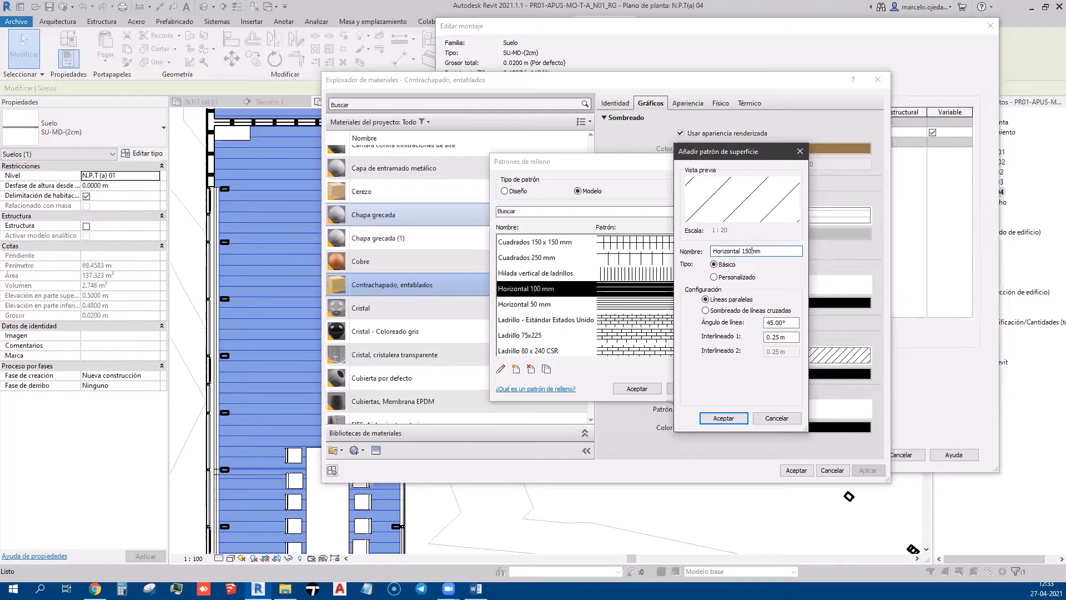
click(732, 277)
click(720, 265)
double_click(780, 322)
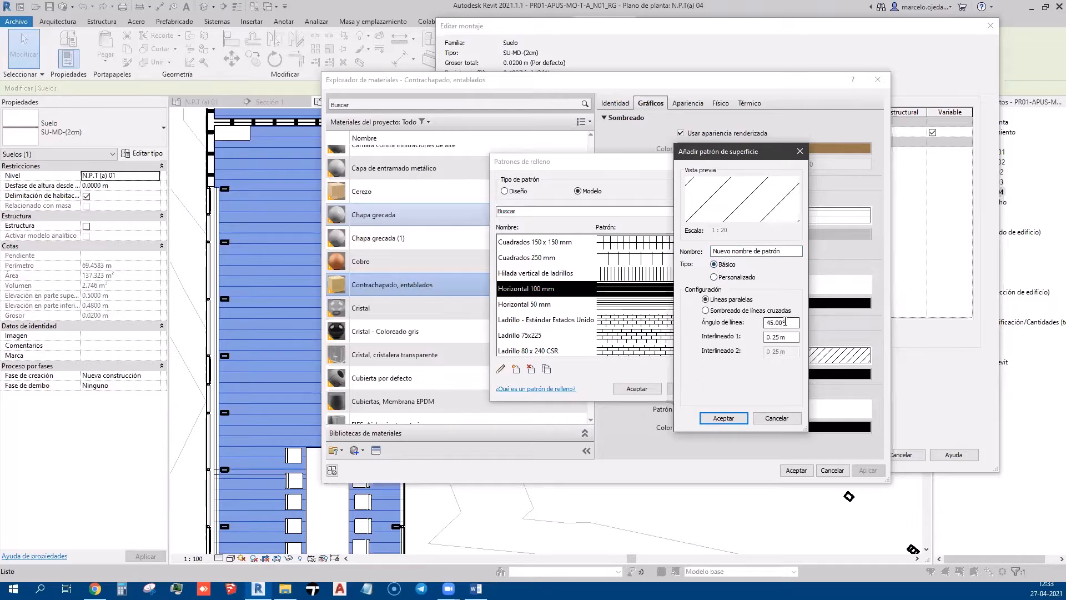
text(0)
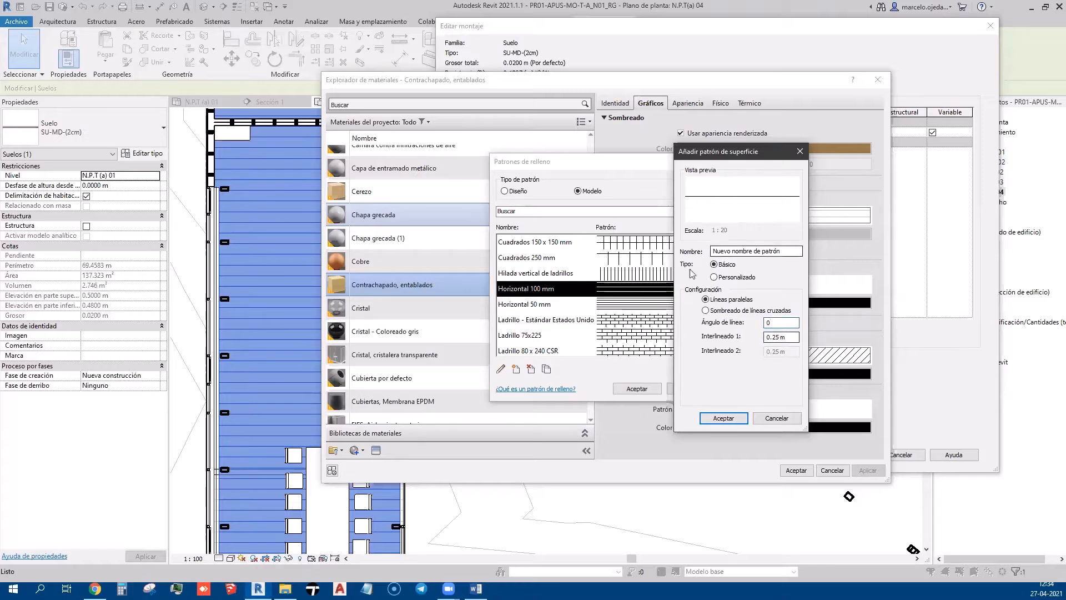
click(797, 338)
click(775, 337)
key(BackSpace)
text(1)
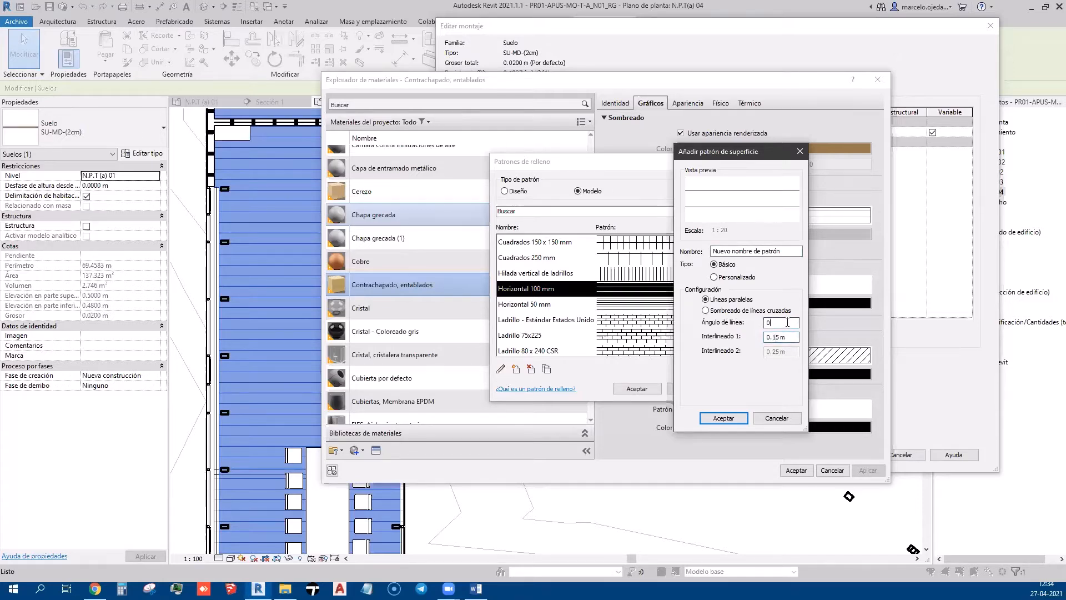
drag(786, 251, 668, 259)
text(Horiz)
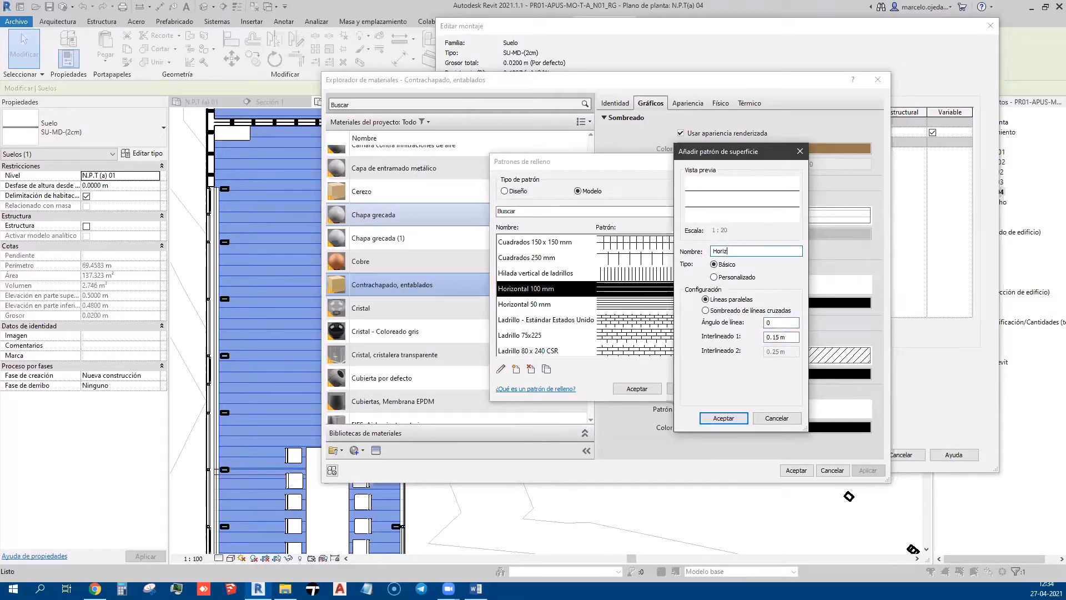
text(ontal 150mm)
click(724, 418)
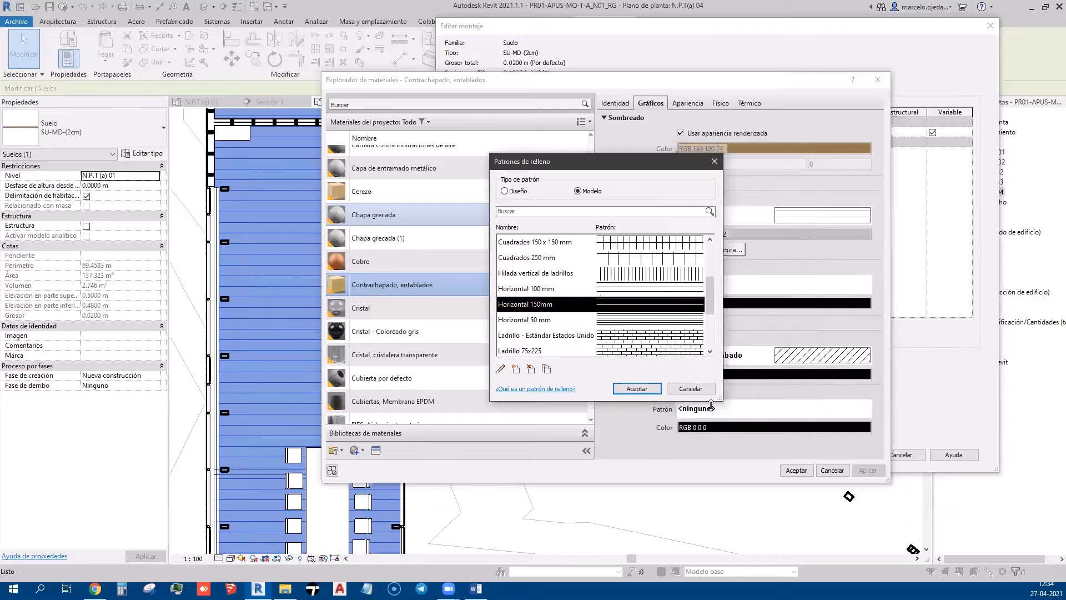
Assign Horizontal 150mm as the plywood surface pattern and confirm the material, assembly and type dialogs
click(637, 388)
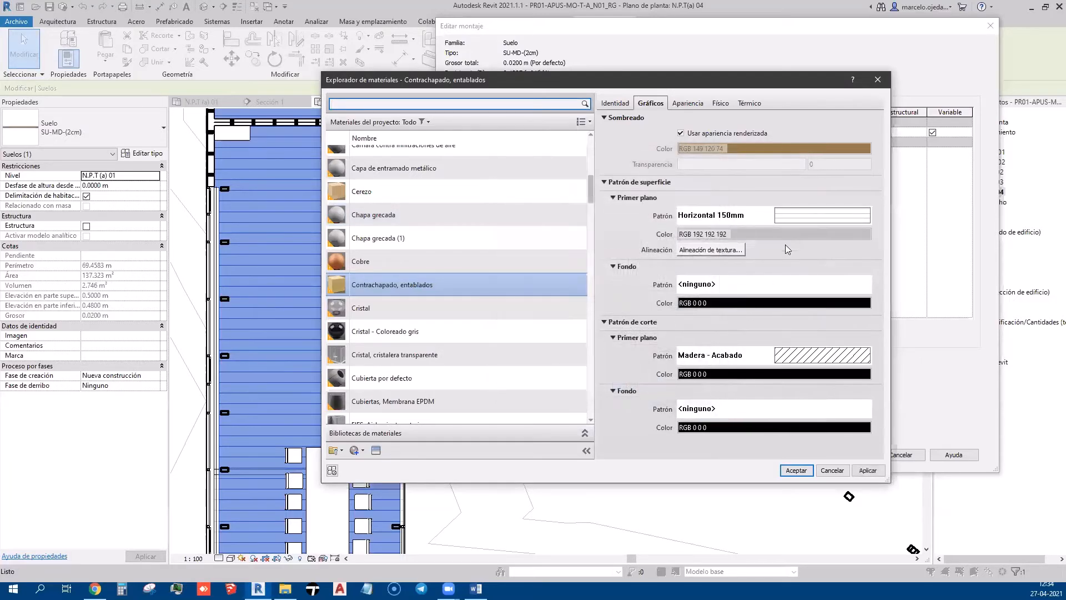
click(858, 473)
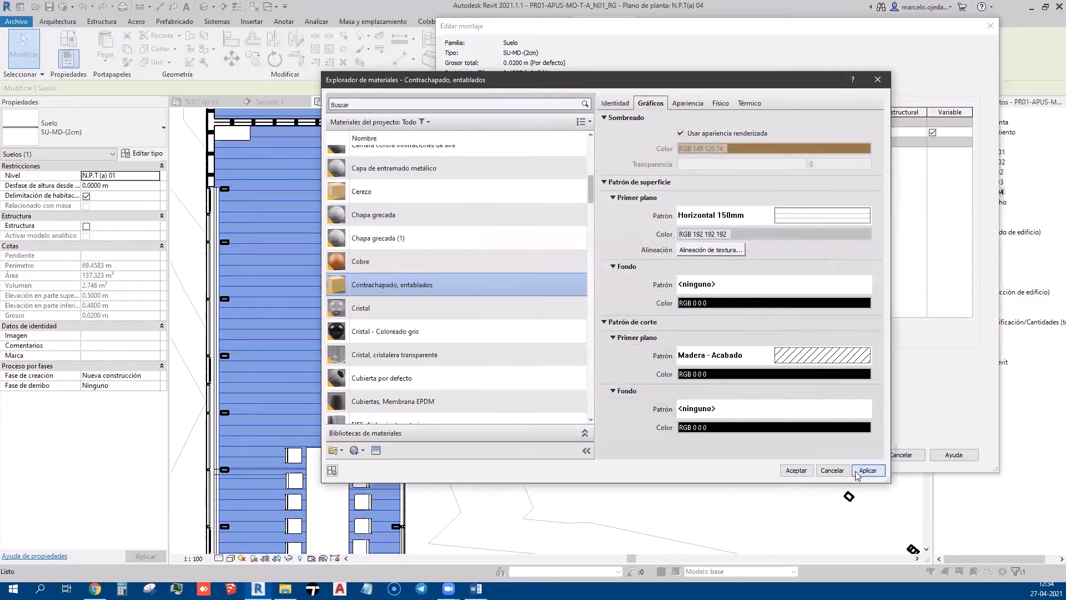
click(784, 470)
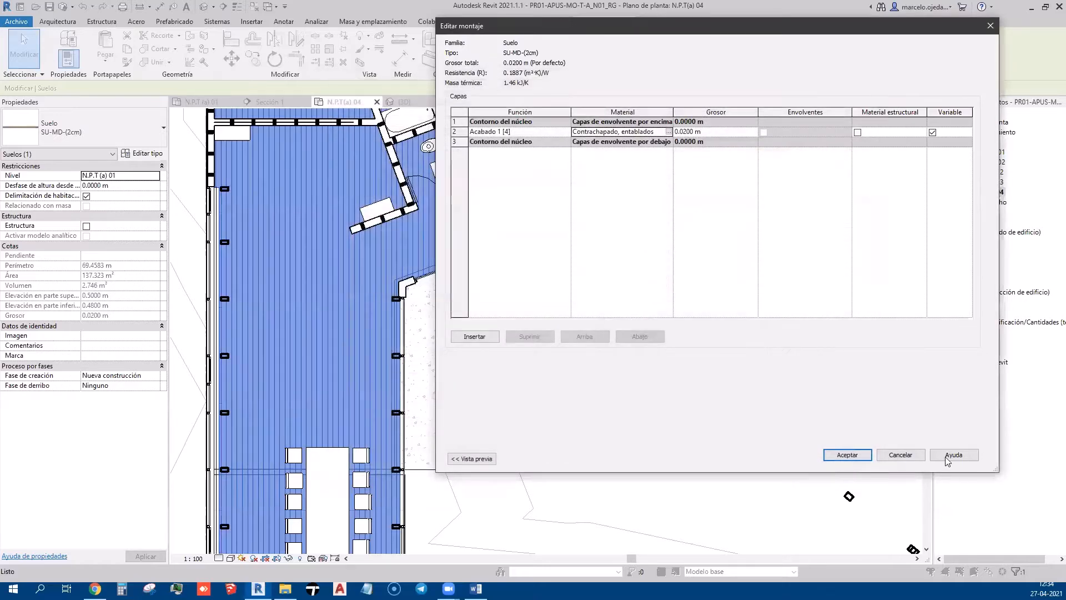
click(847, 456)
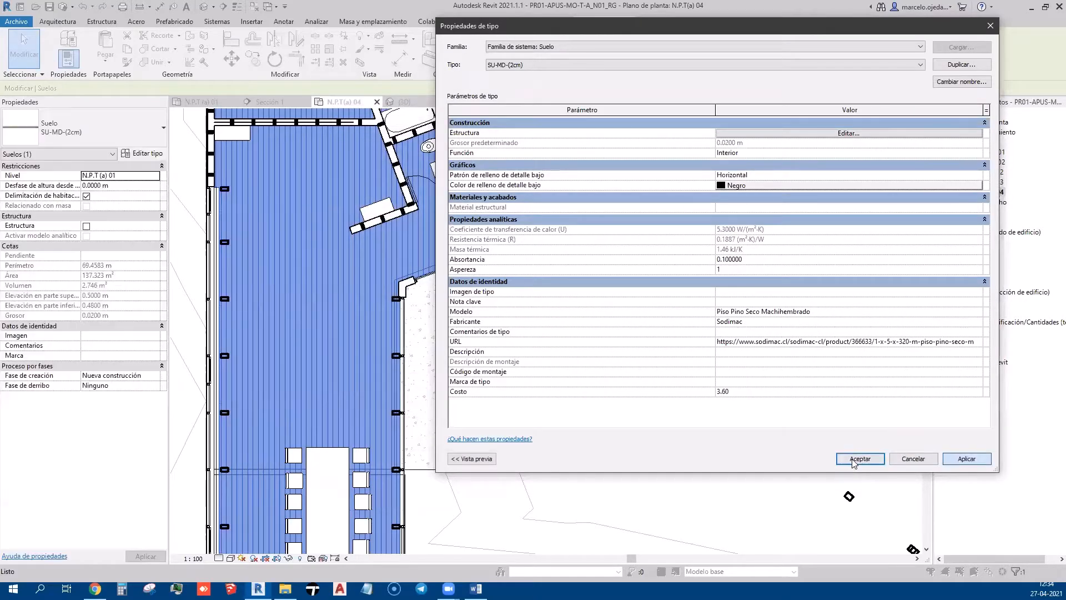
click(859, 459)
Clear the selection and reselect the interior floor in the plan
click(759, 488)
scroll(459, 393, down, 3)
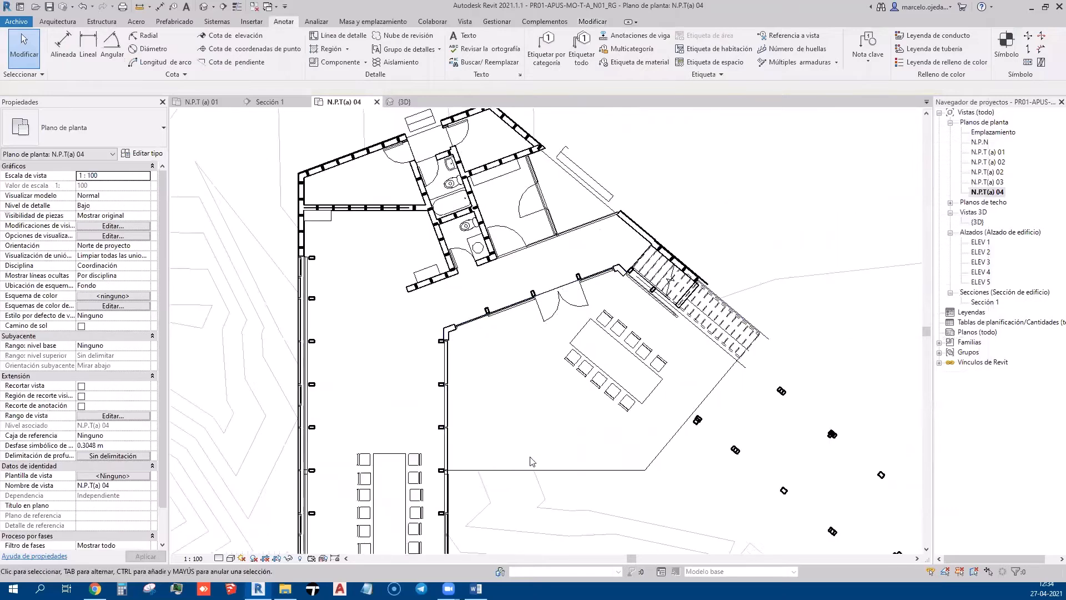
scroll(444, 376, up, 2)
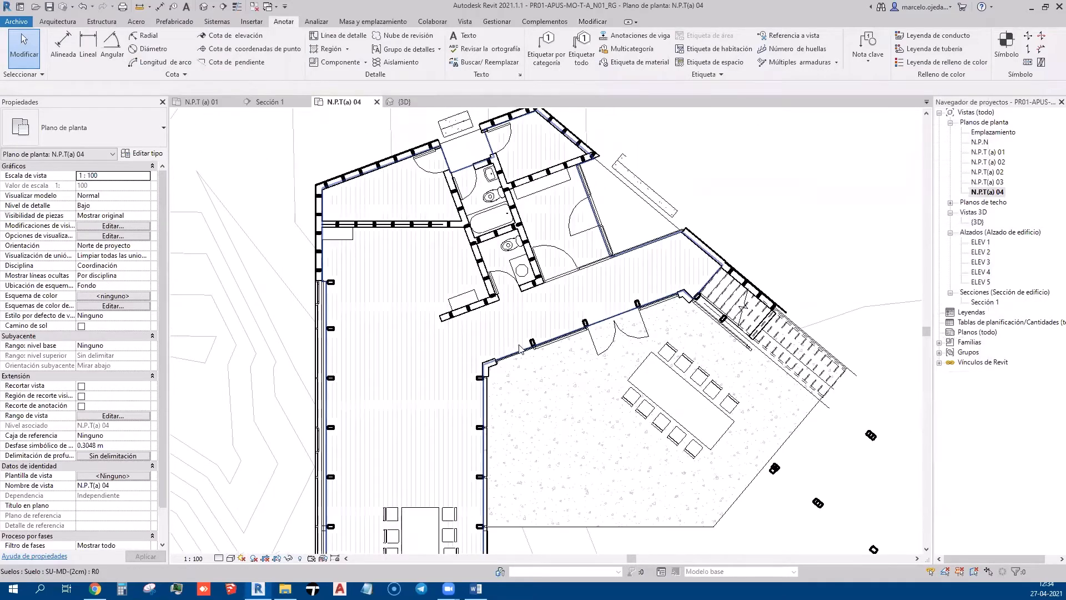
click(620, 315)
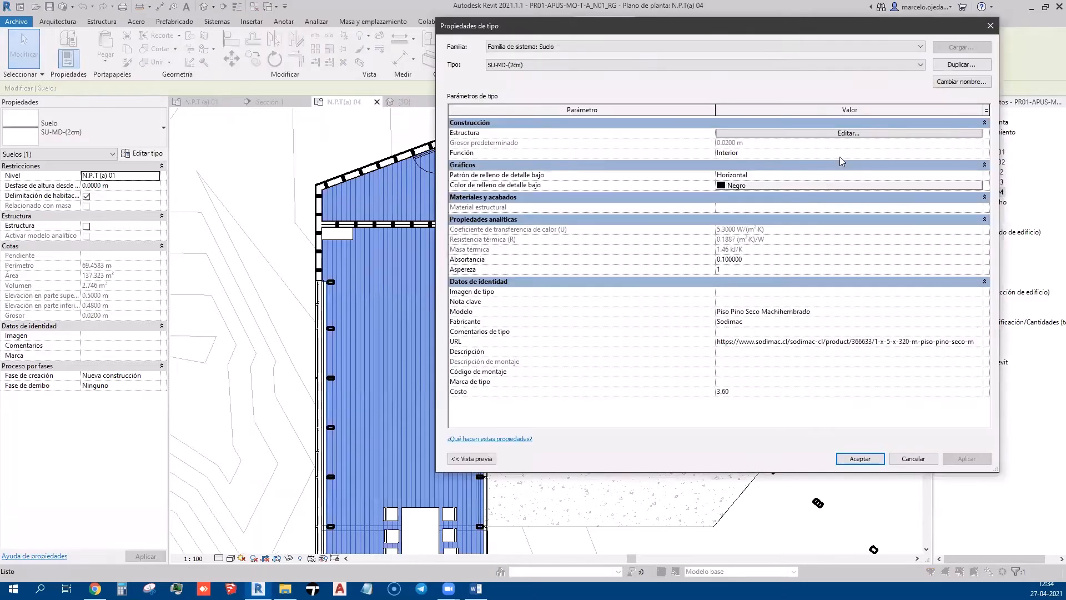
Change the finish material's Horizontal 150mm surface pattern to a 90° line angle
click(882, 133)
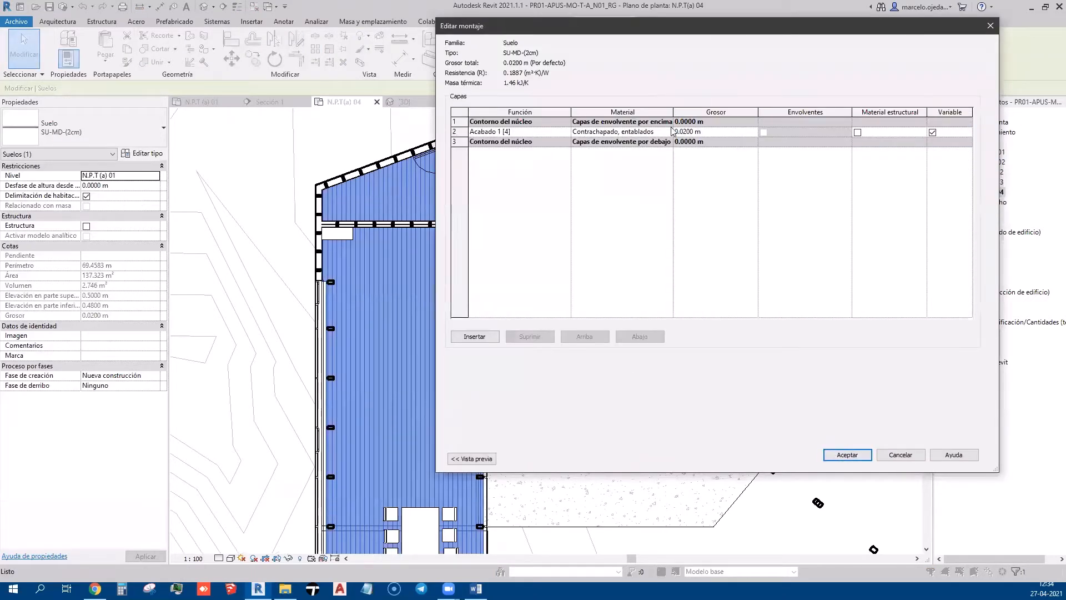
click(668, 131)
click(668, 132)
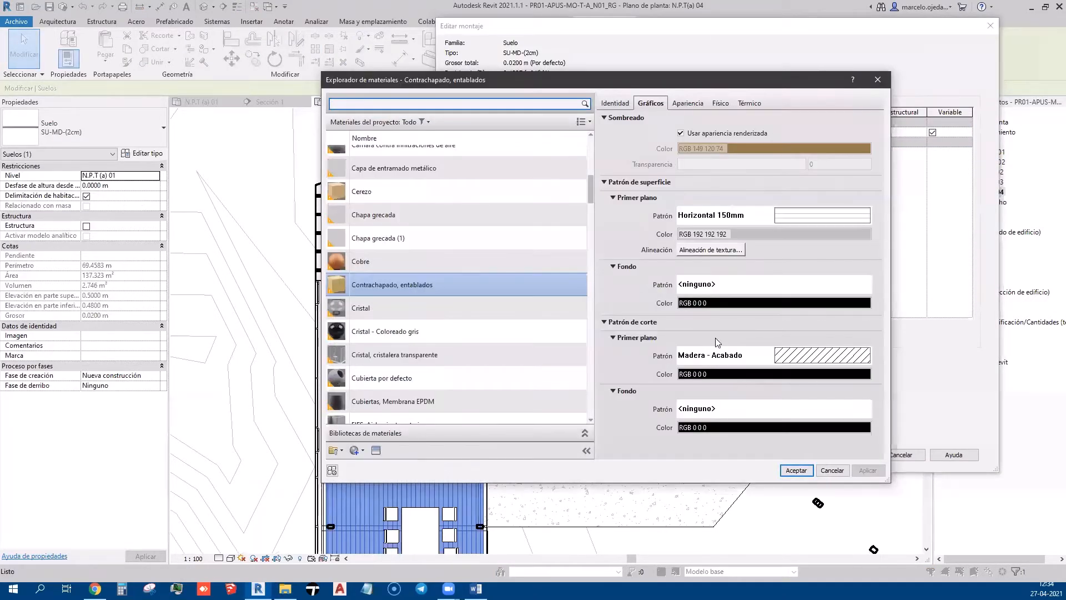
click(776, 223)
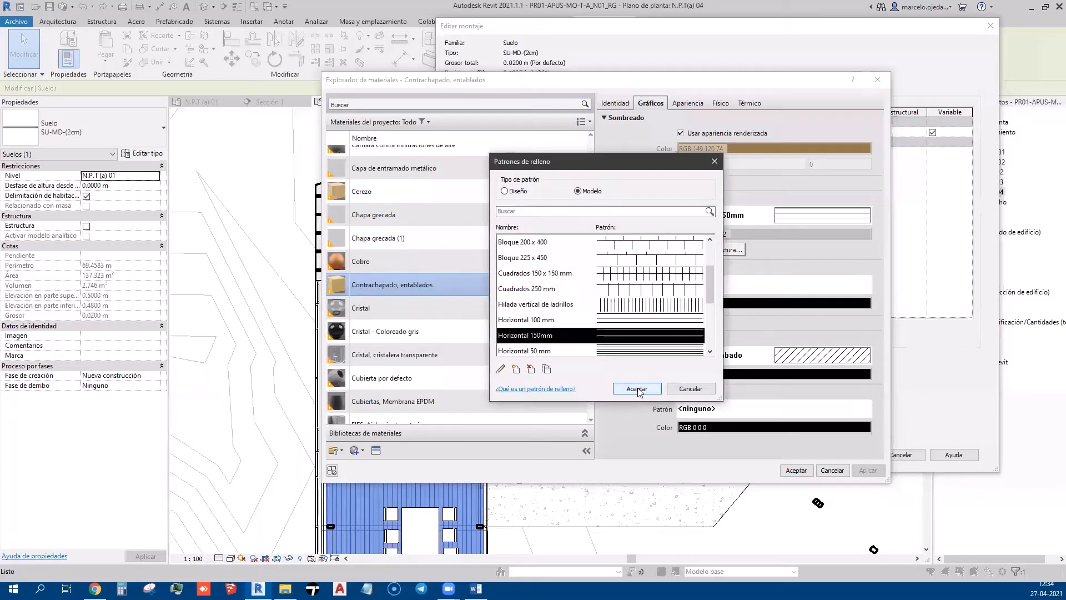
click(500, 369)
double_click(762, 322)
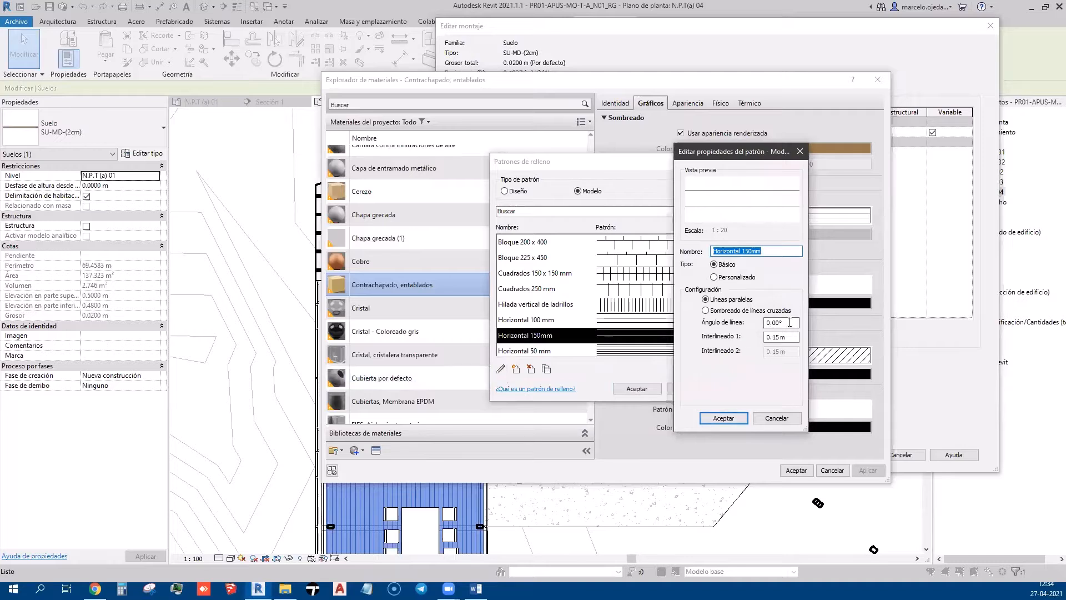
text(°0)
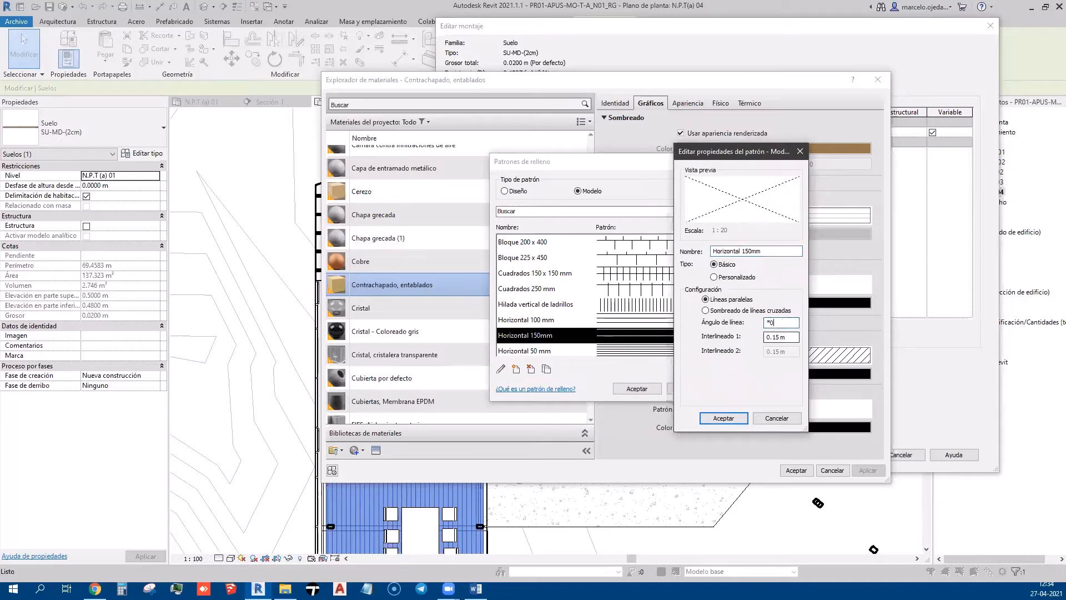
text(90)
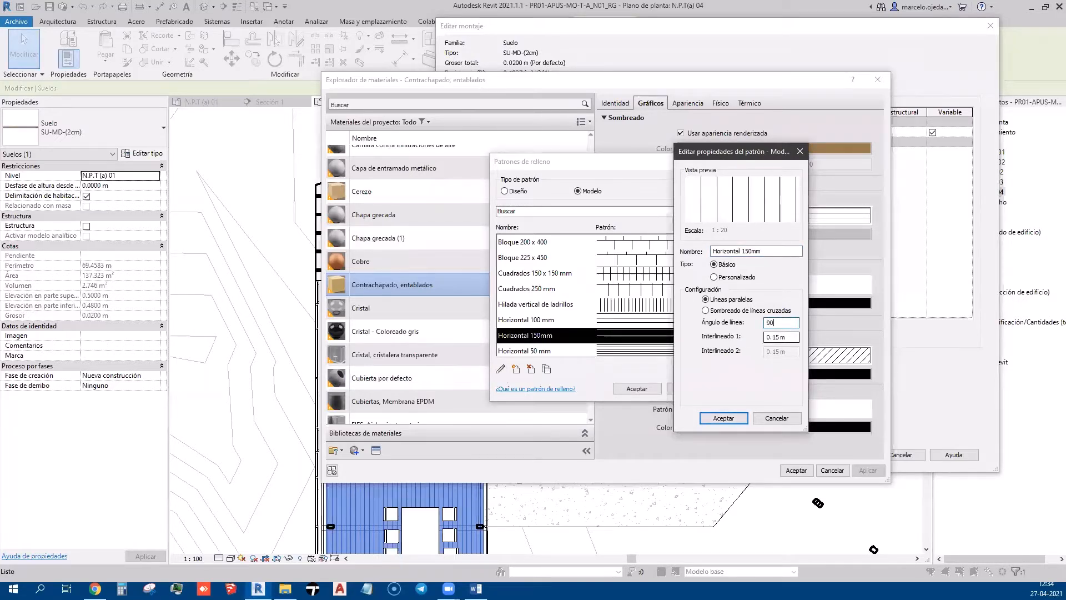
click(725, 421)
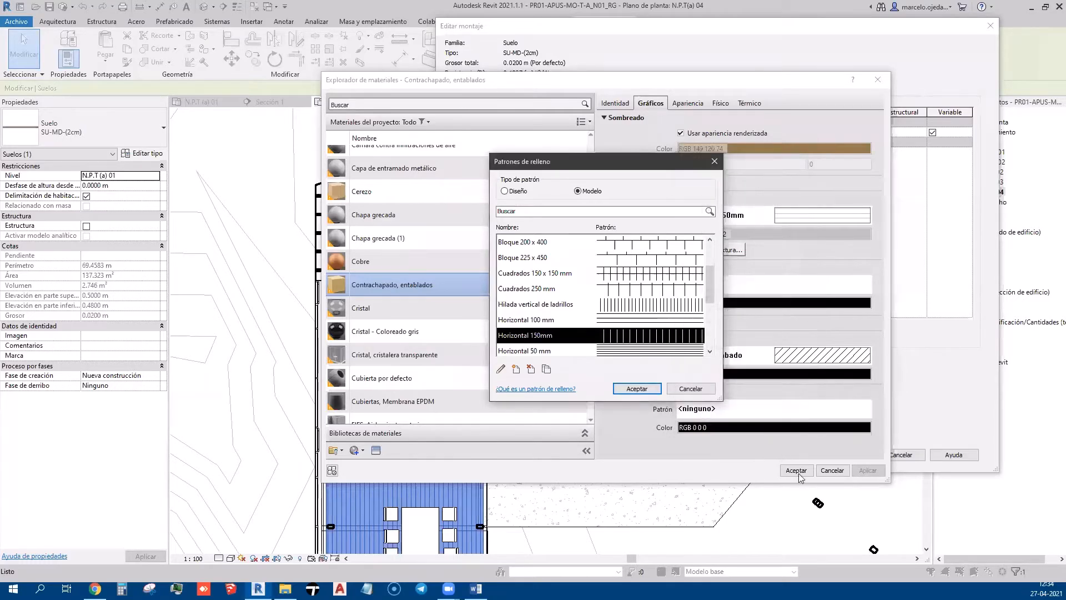
Keep Horizontal 150mm as the surface pattern and confirm the material, assembly and floor type
click(633, 388)
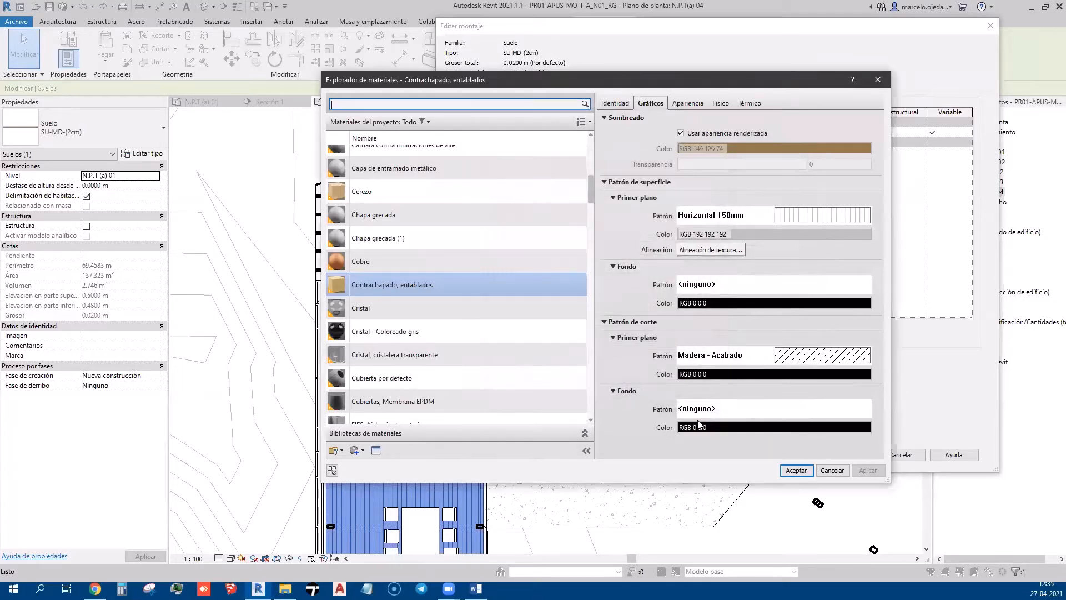
click(796, 470)
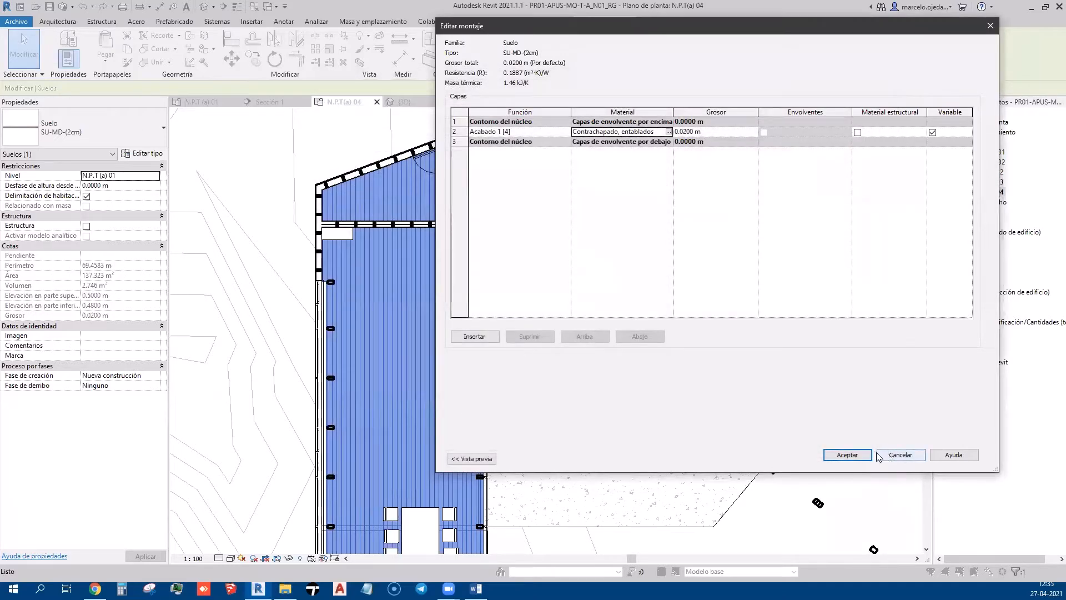
click(847, 455)
click(966, 459)
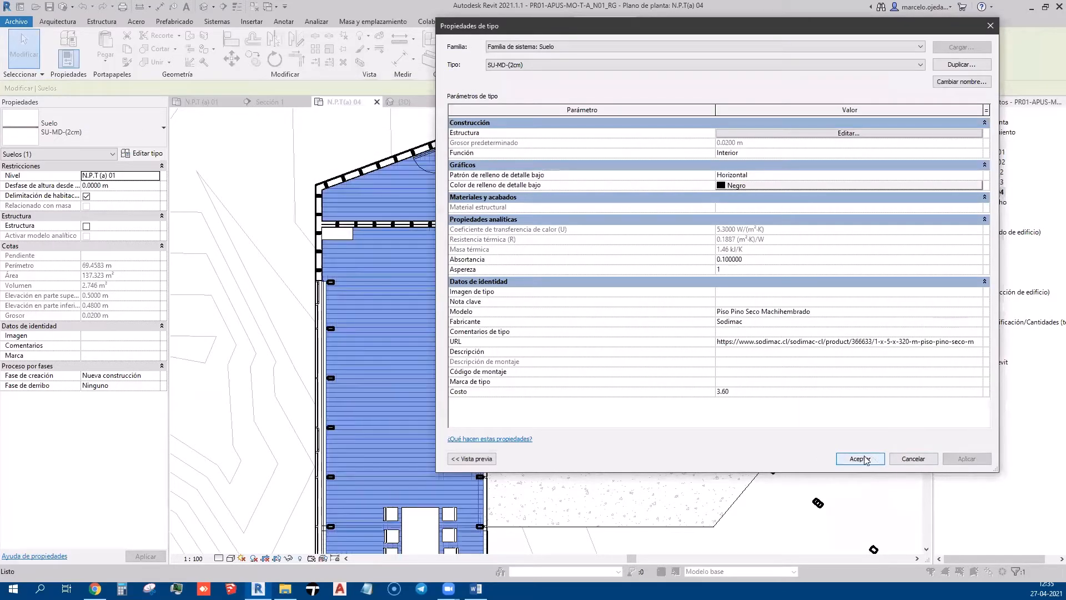
click(858, 457)
scroll(588, 227, down, 5)
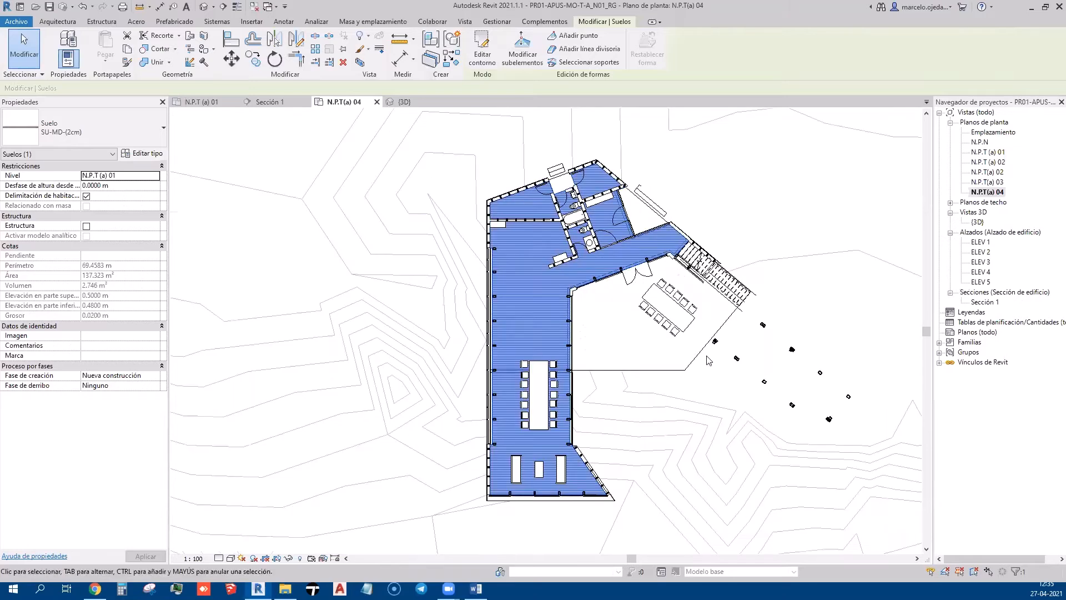
scroll(539, 313, up, 4)
scroll(565, 299, down, 3)
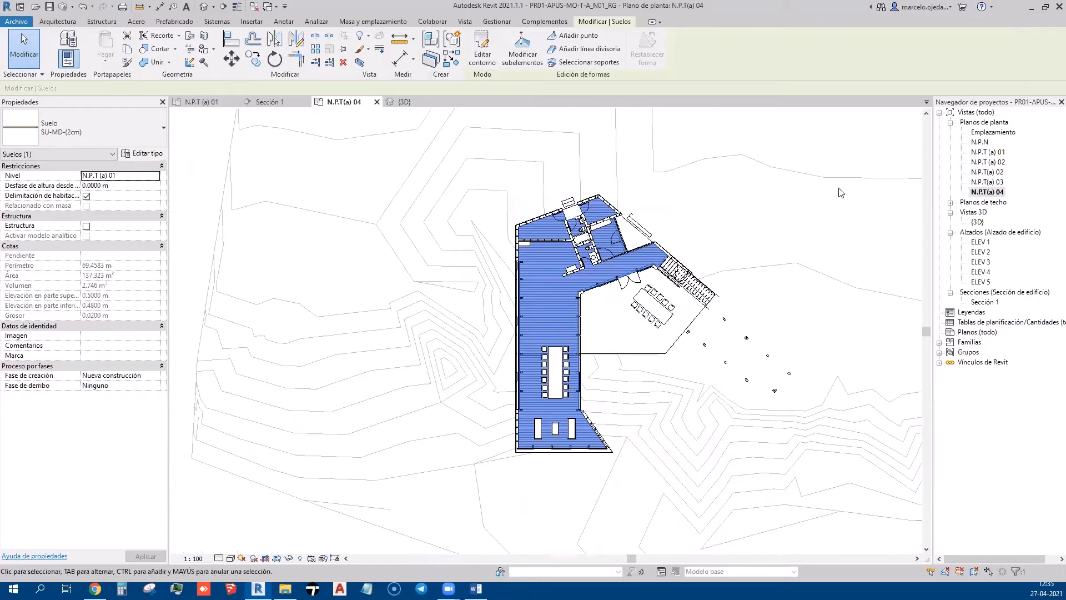
click(887, 133)
scroll(888, 134, down, 2)
scroll(706, 258, up, 3)
scroll(706, 258, up, 2)
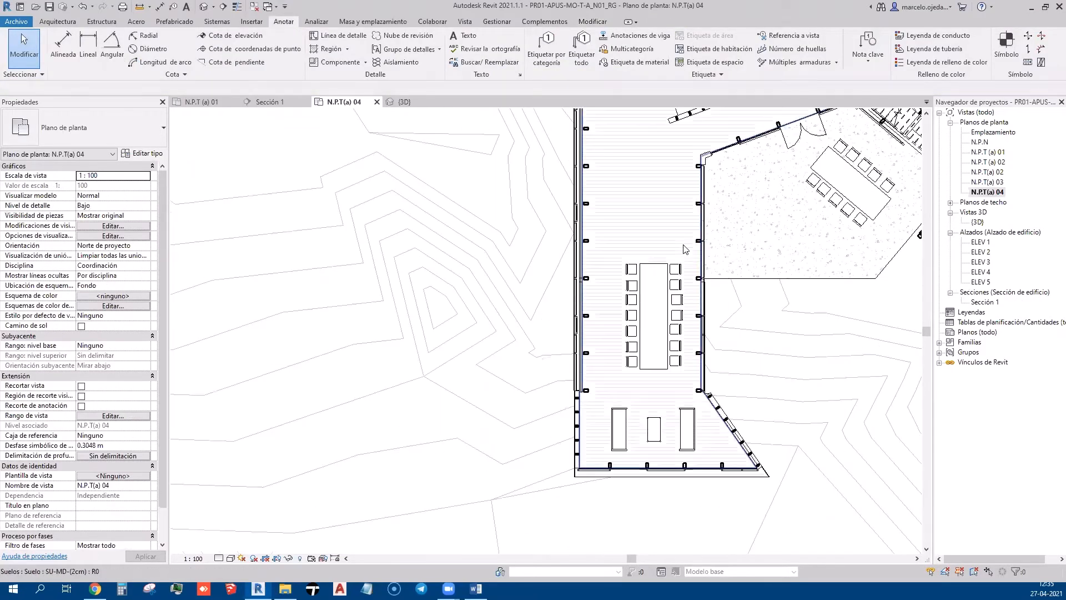
scroll(689, 233, down, 3)
scroll(700, 500, down, 3)
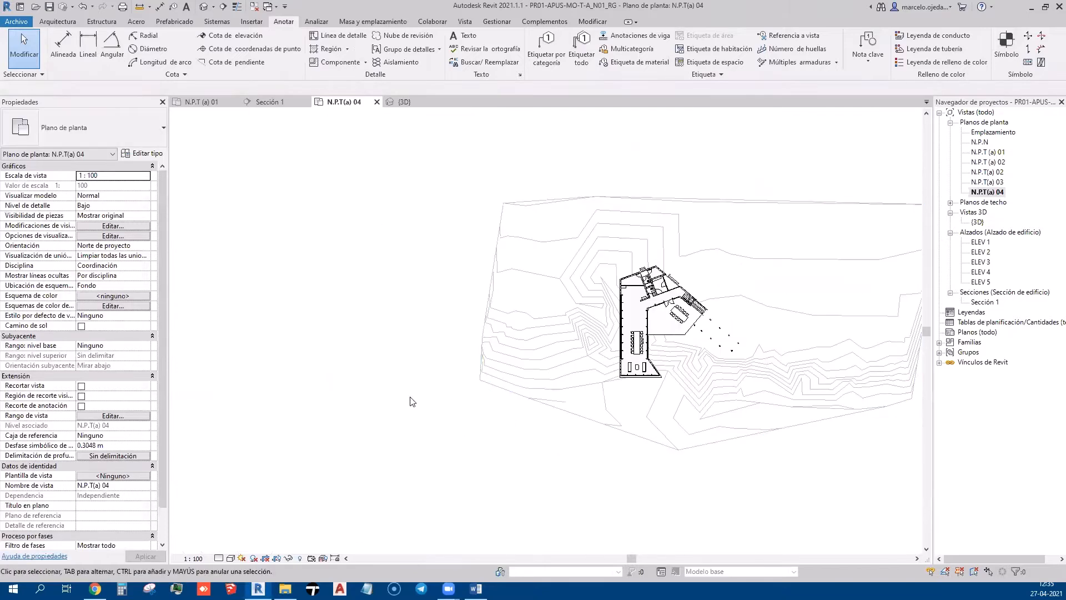
scroll(816, 288, up, 1)
middle_drag(815, 288, 745, 314)
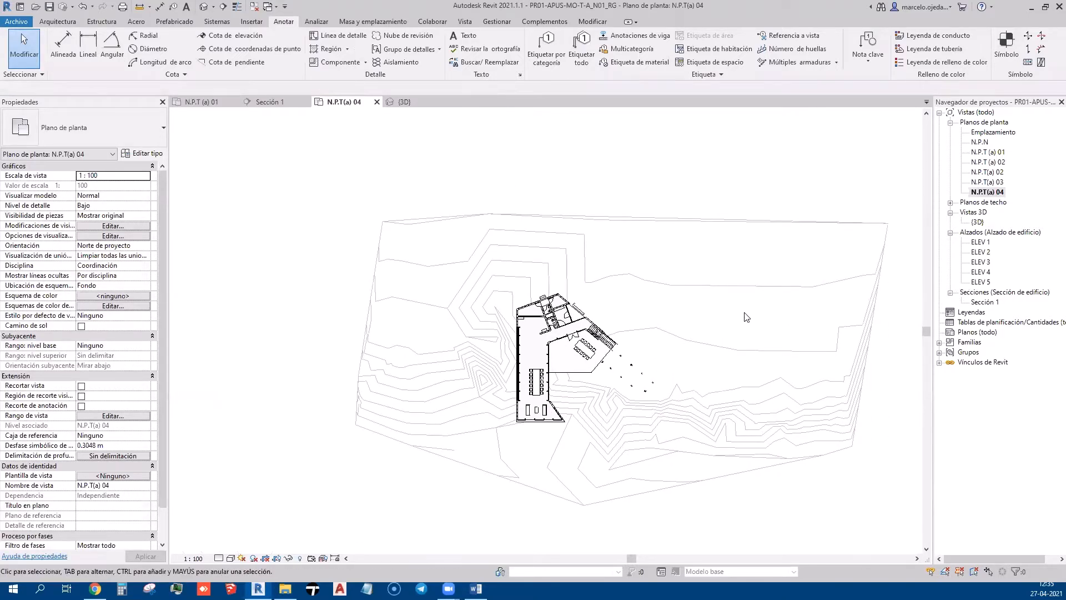
scroll(555, 311, up, 4)
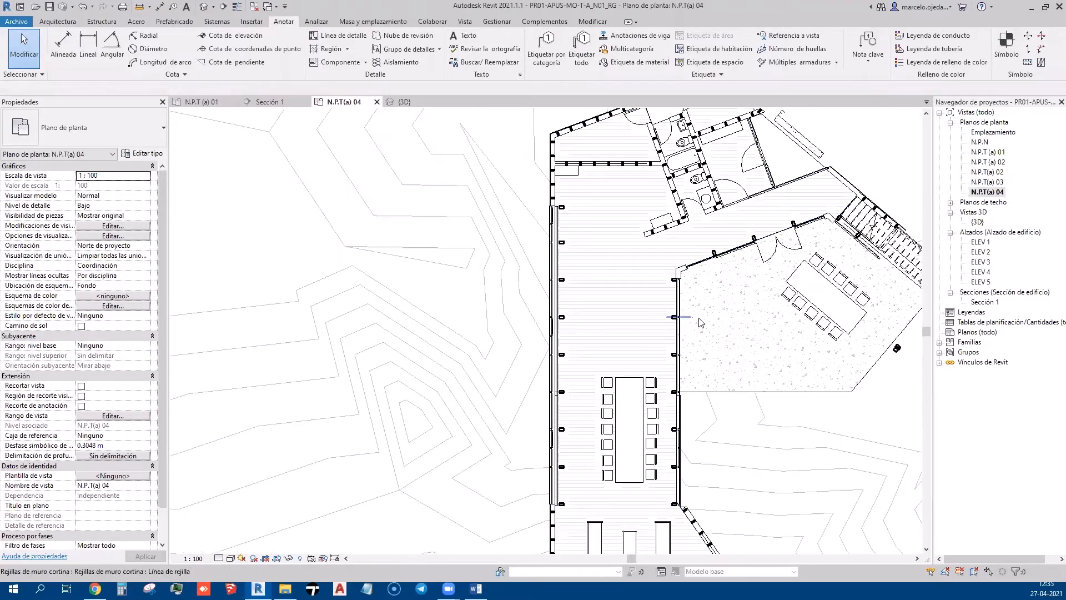
middle_drag(666, 333, 579, 169)
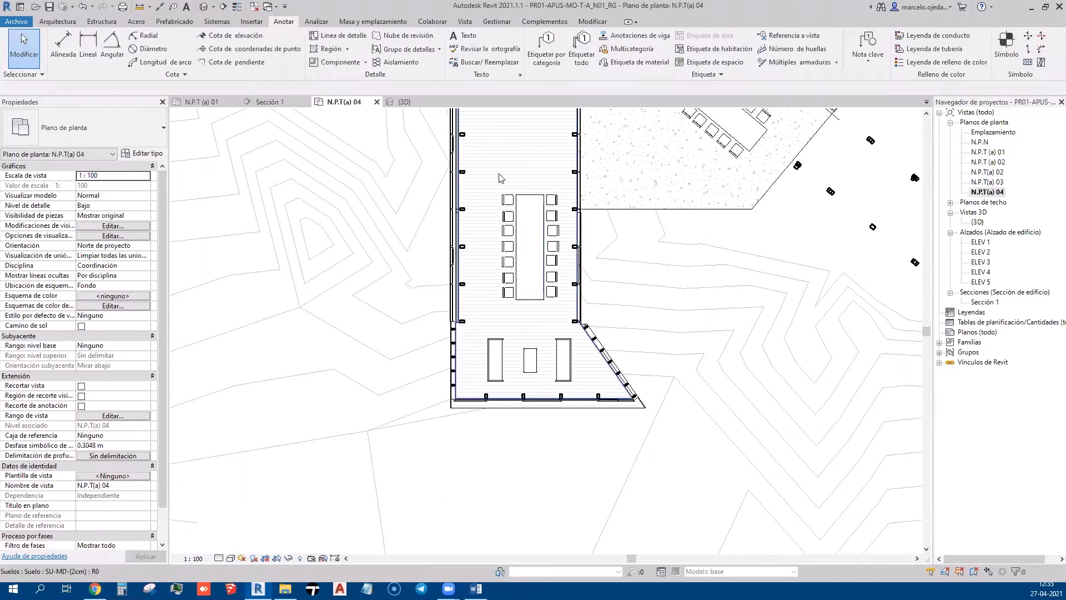
scroll(621, 255, up, 2)
scroll(622, 258, down, 1)
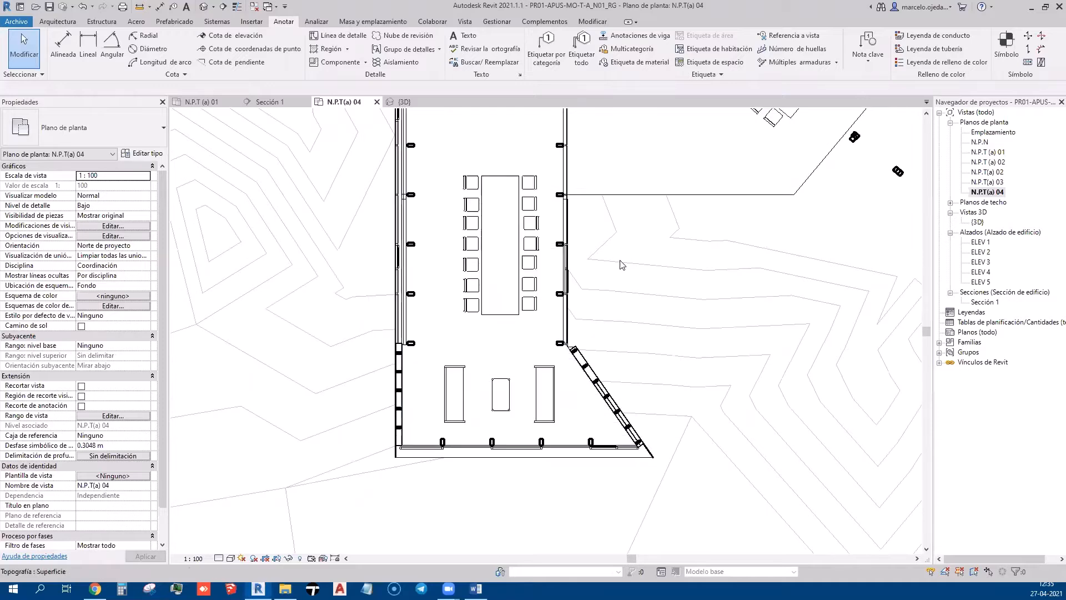
Switch to the {3D} view and orbit toward the glazed room's curtain wall
click(403, 103)
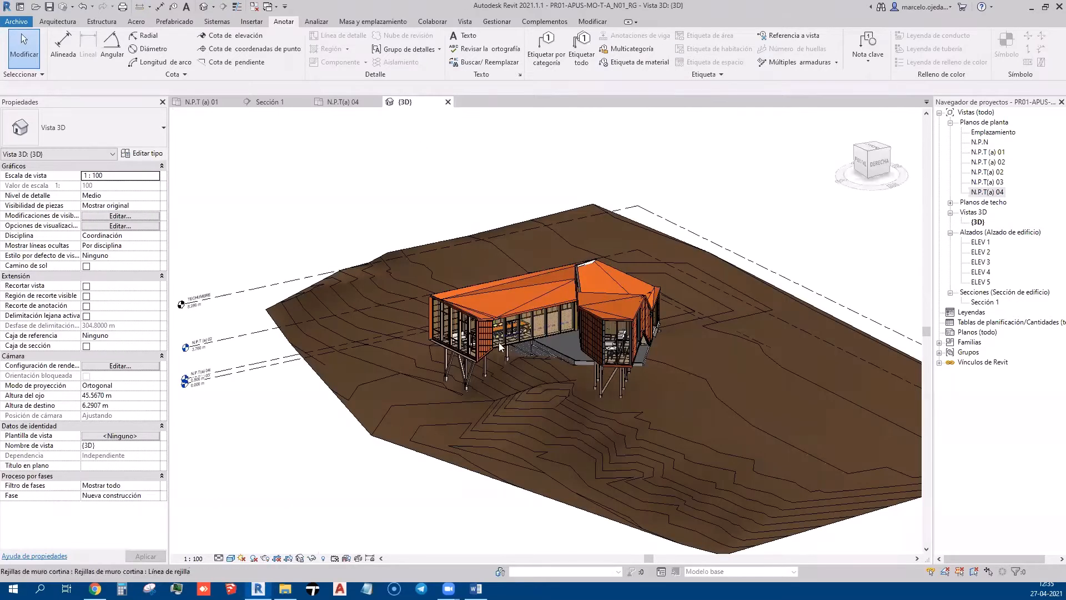
scroll(444, 350, up, 5)
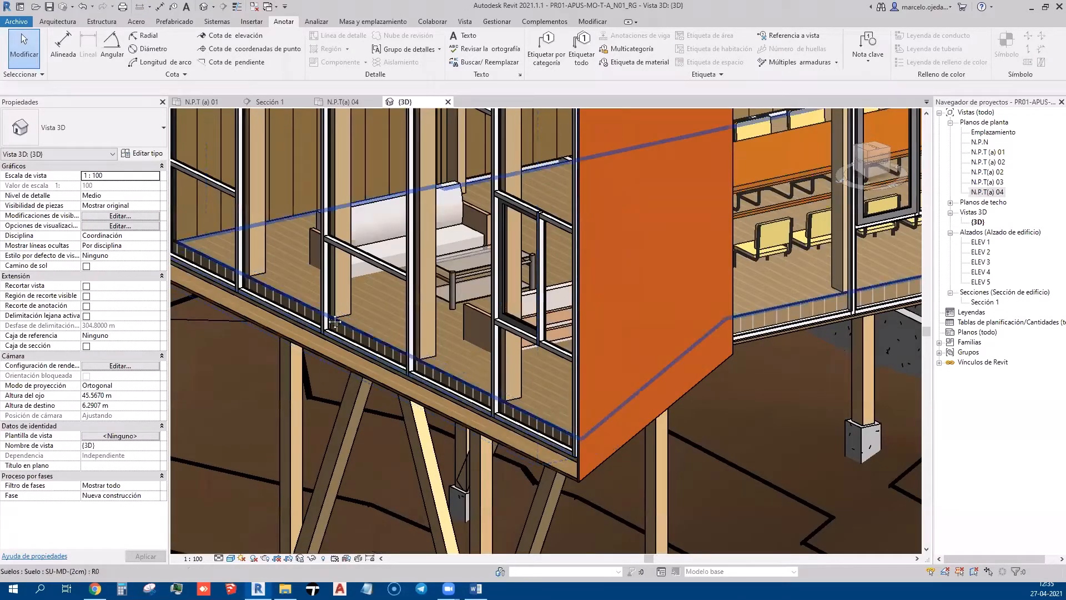
shift+middle_drag(387, 358, 456, 399)
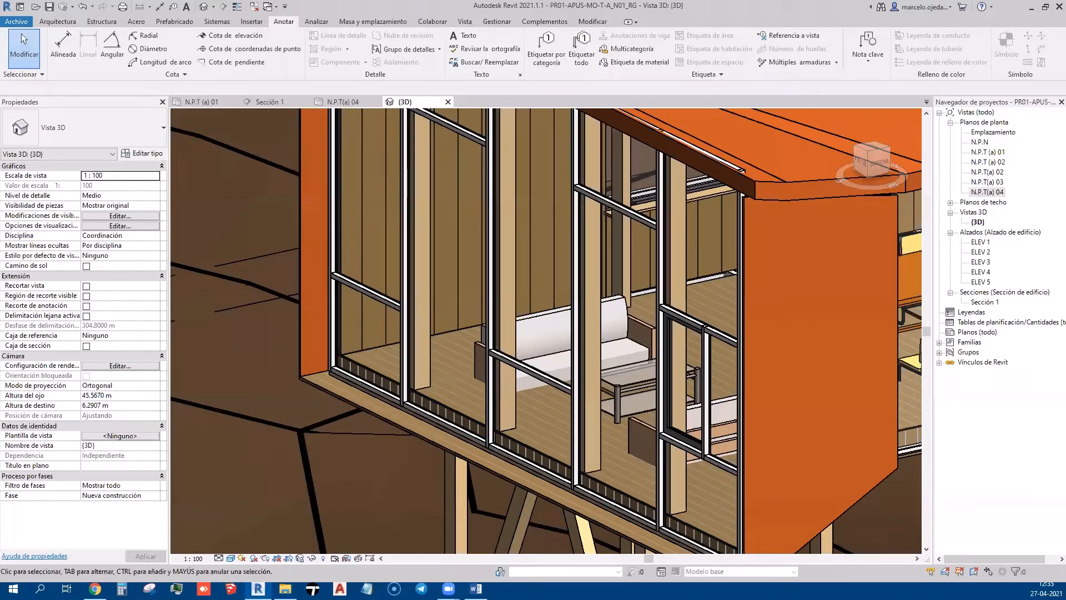
mouse_move(356, 353)
mouse_down()
mouse_move(470, 410)
mouse_move(418, 365)
mouse_move(506, 410)
mouse_up()
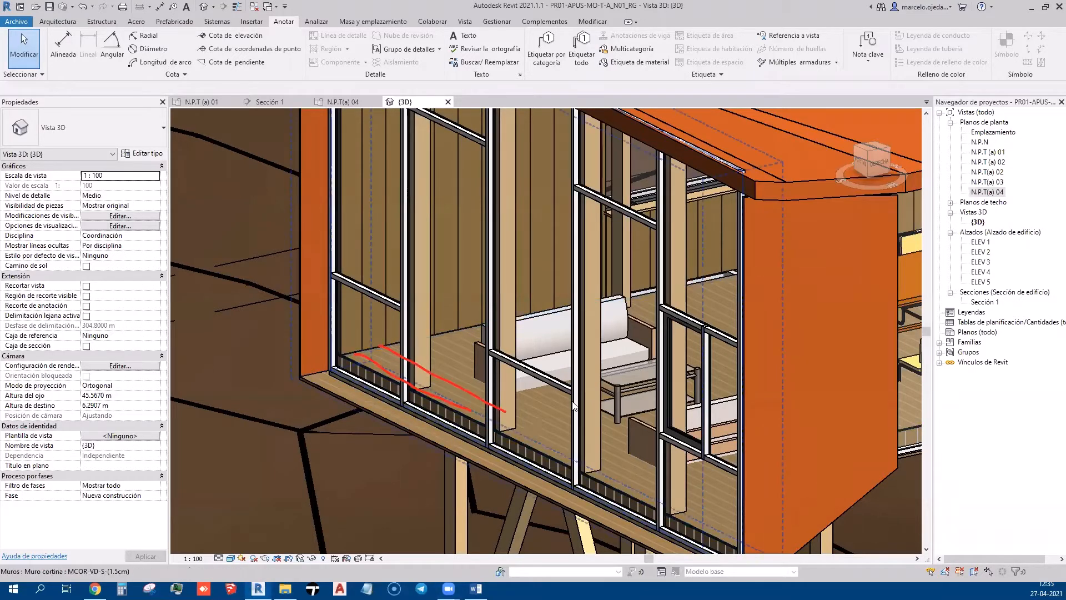
shift+middle_drag(541, 401, 682, 422)
middle_drag(582, 439, 613, 306)
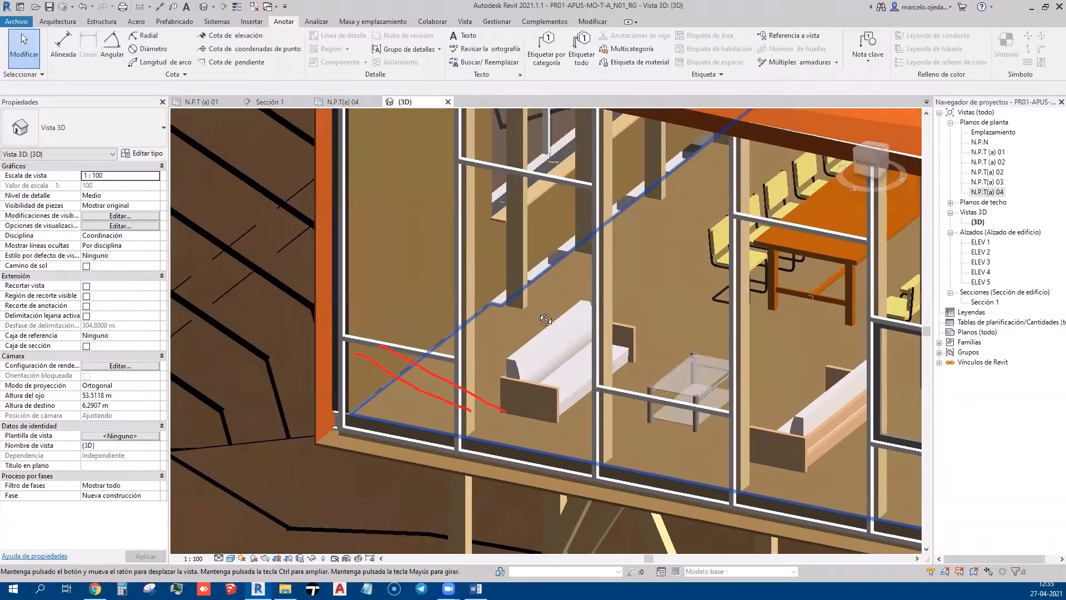
shift+middle_drag(656, 352, 662, 451)
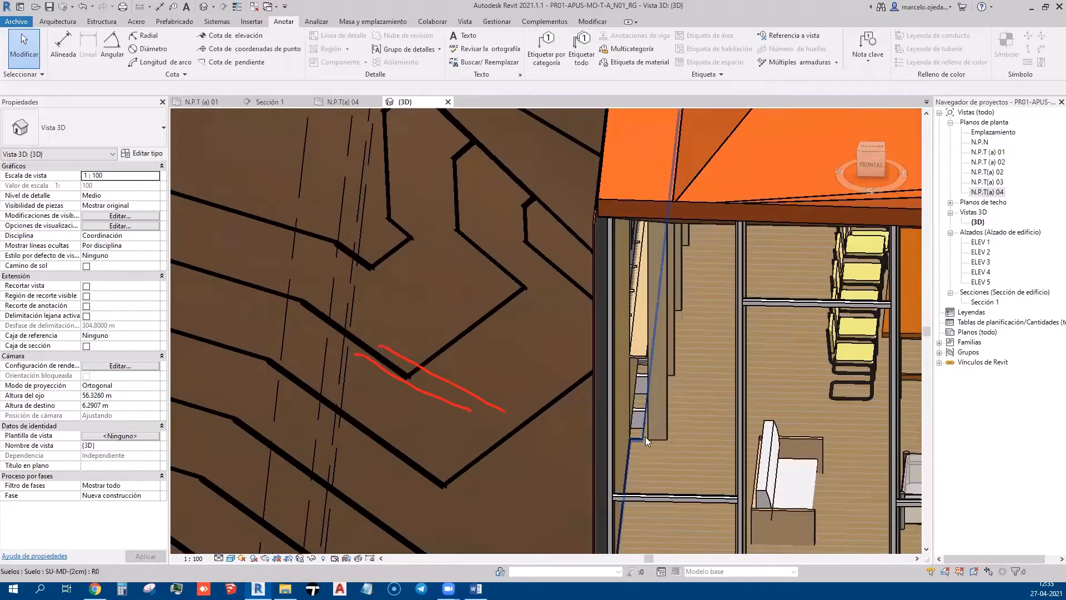
Select the floor and the curtain wall to inspect the boards, then reopen N.P.T(a) 04
click(644, 434)
scroll(443, 405, down, 4)
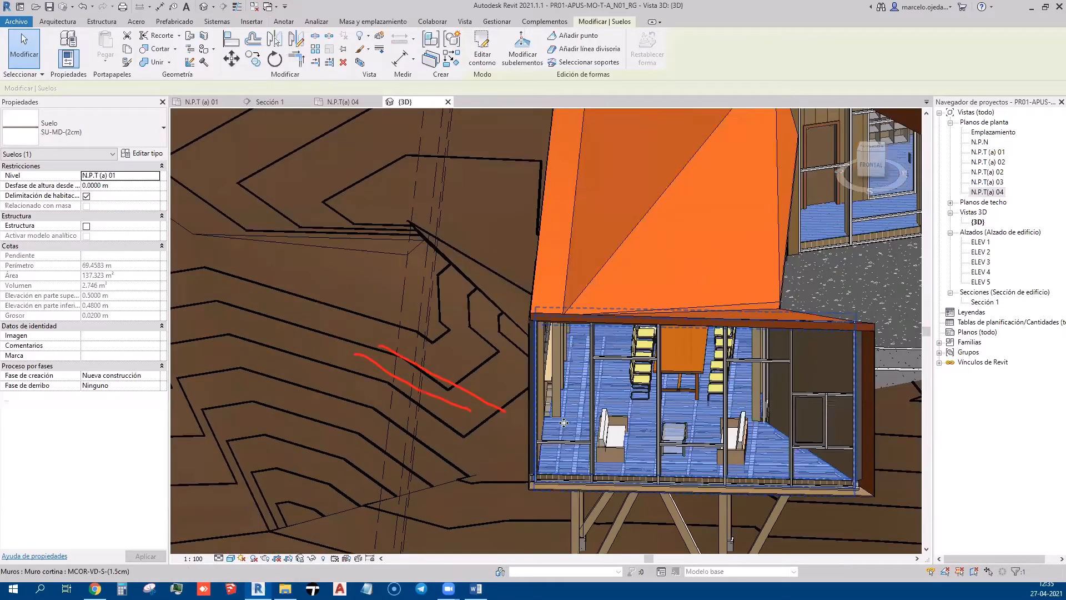
scroll(568, 363, up, 6)
shift+middle_drag(530, 356, 646, 180)
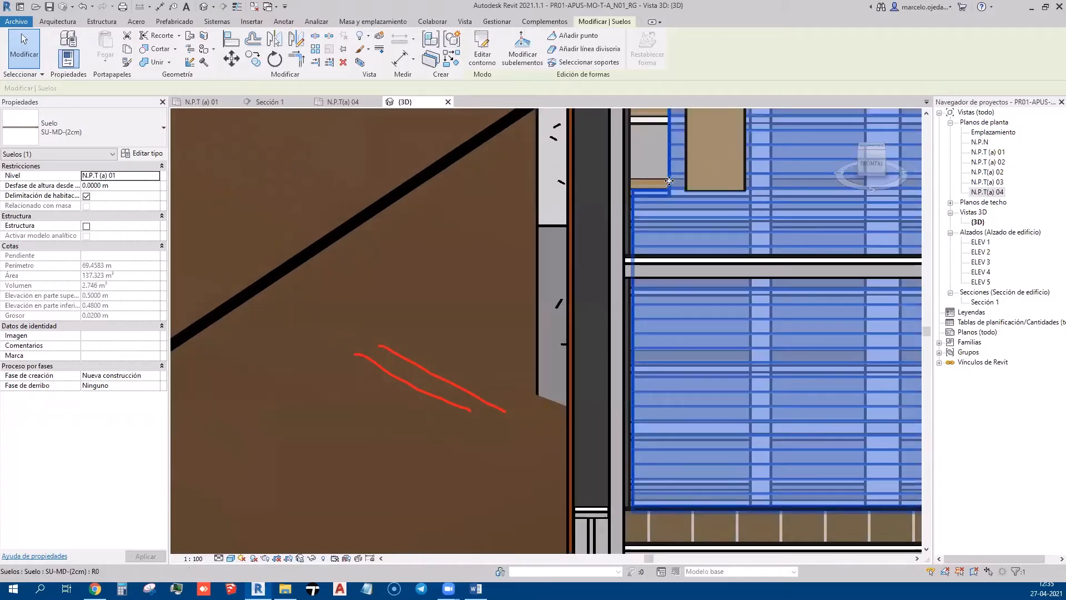
scroll(226, 383, down, 8)
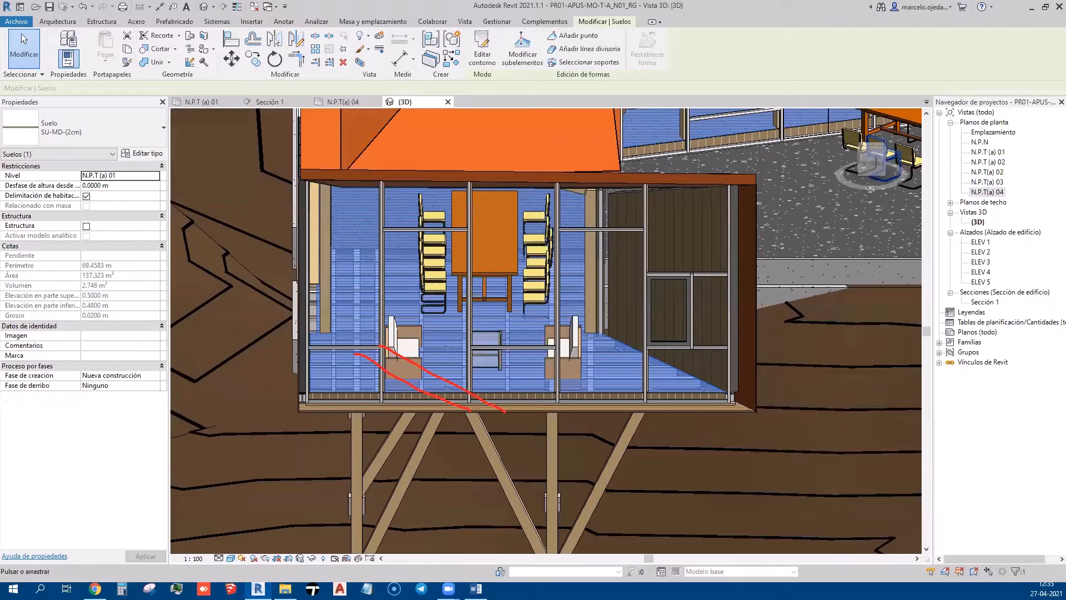
click(661, 271)
scroll(662, 271, down, 5)
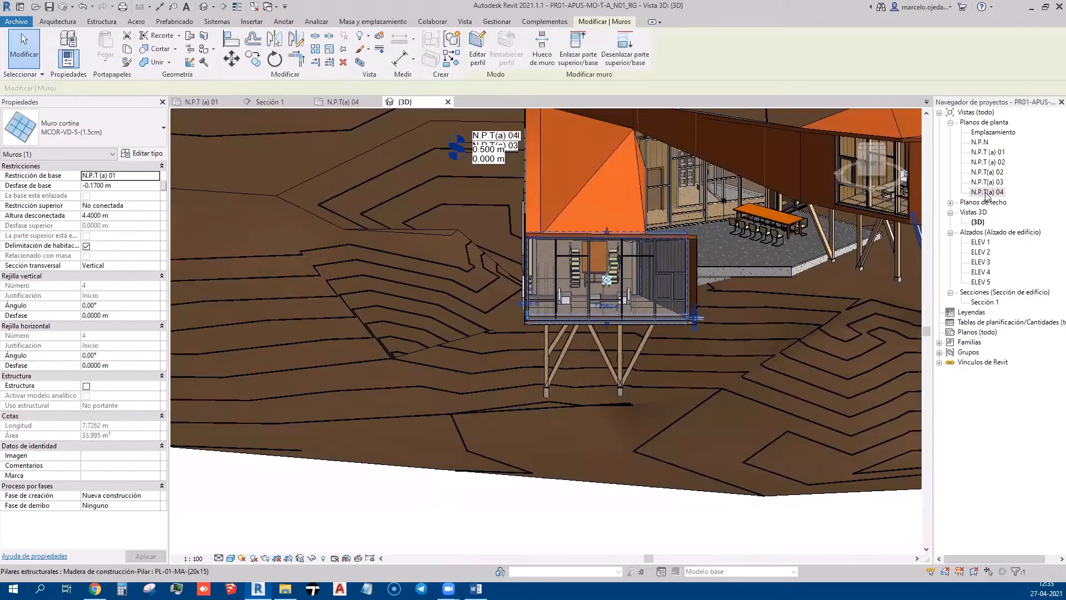
click(985, 192)
Zoom and pan the N.P.T(a) 04 plan to bring the north rooms into view
scroll(517, 373, down, 2)
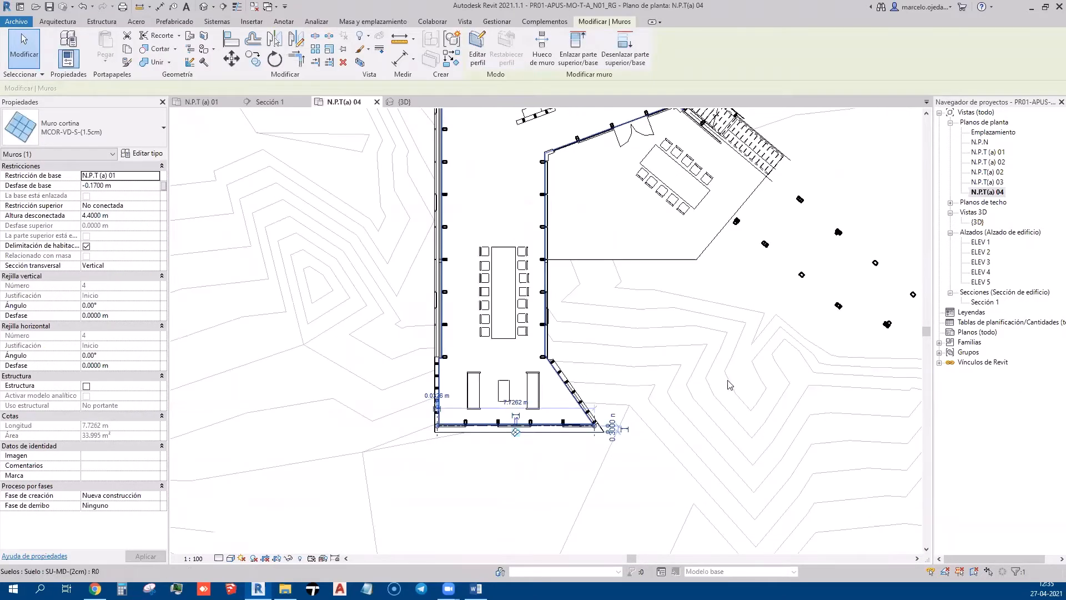
middle_drag(711, 431, 707, 435)
middle_drag(683, 482, 682, 480)
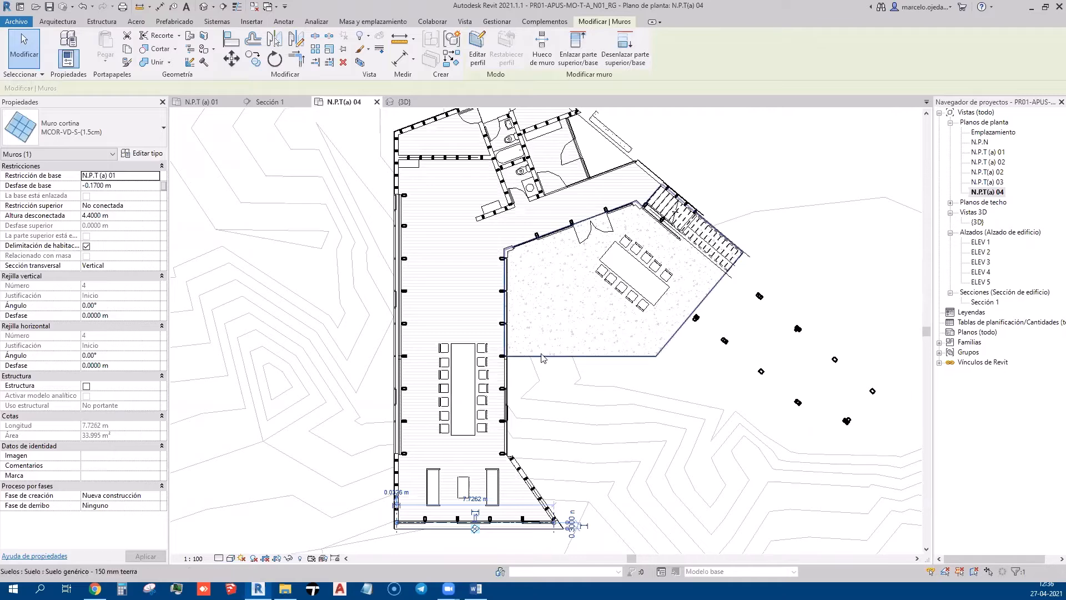
scroll(548, 223, up, 1)
middle_drag(548, 223, 524, 281)
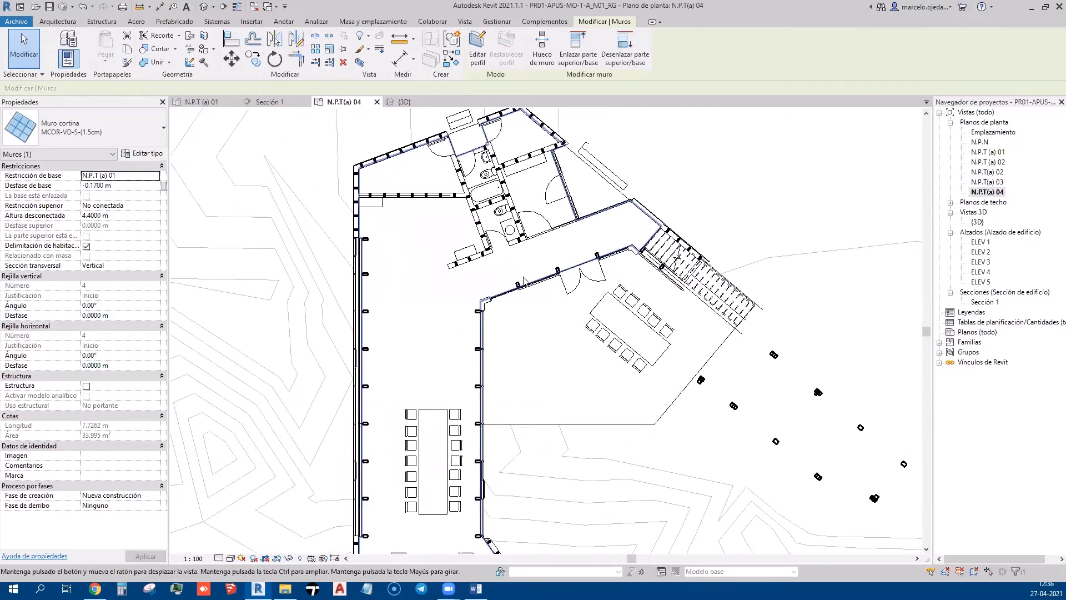
scroll(584, 251, up, 2)
scroll(583, 252, down, 2)
scroll(666, 361, up, 2)
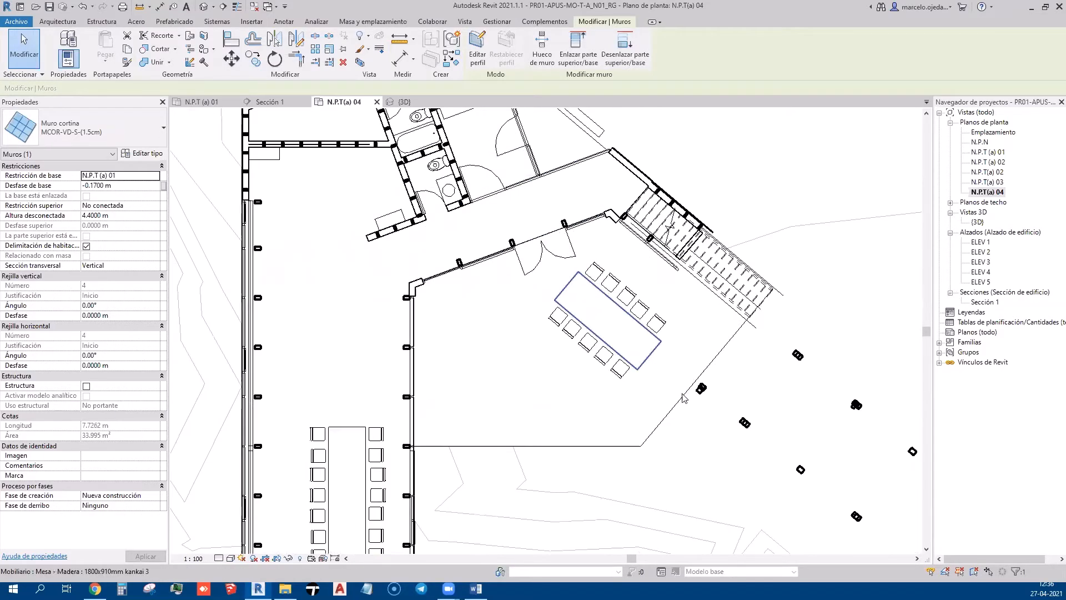
scroll(619, 404, down, 1)
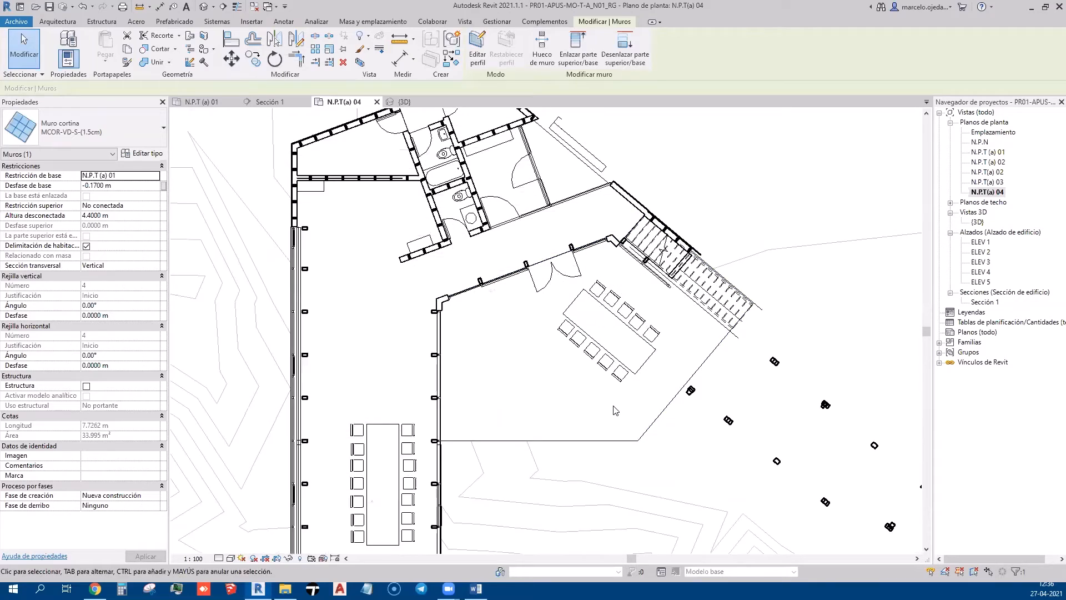
middle_drag(611, 377, 607, 387)
Deselect the curtain wall and centre the whole building in the window
click(719, 214)
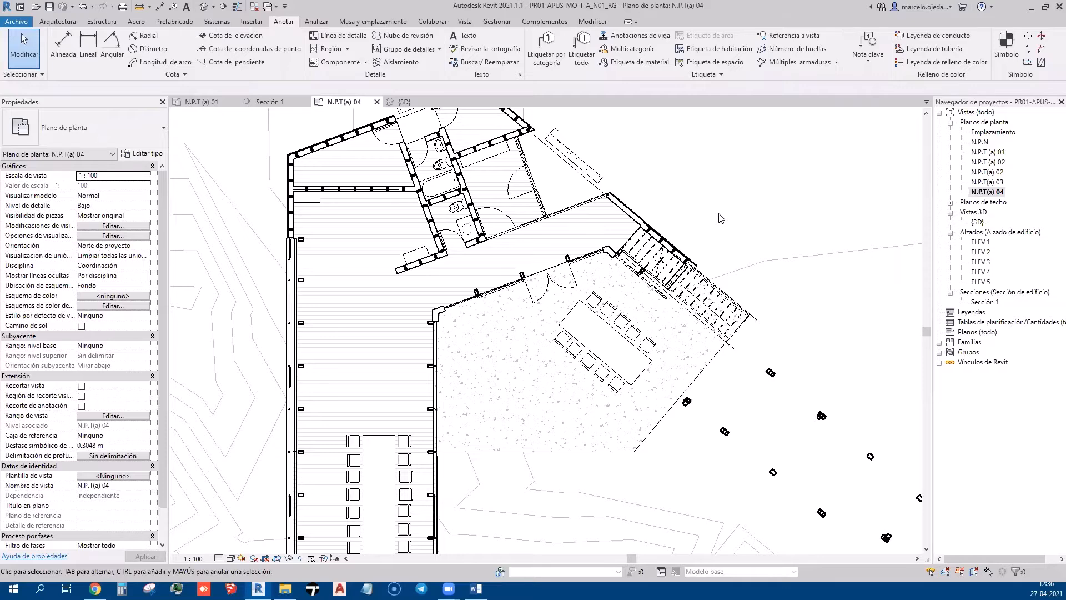
scroll(720, 217, down, 2)
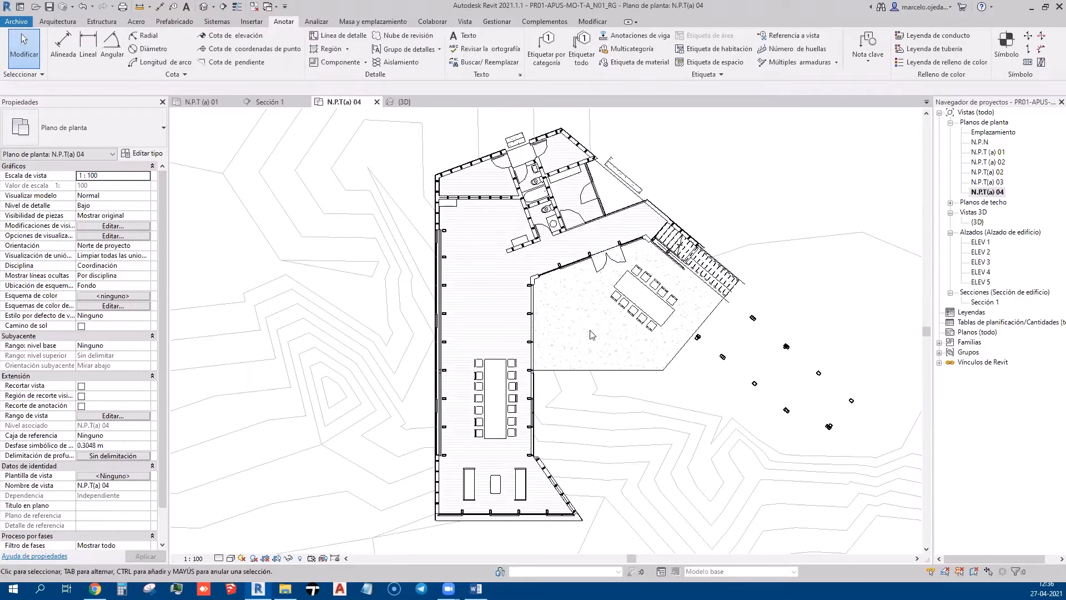
middle_drag(590, 333, 548, 318)
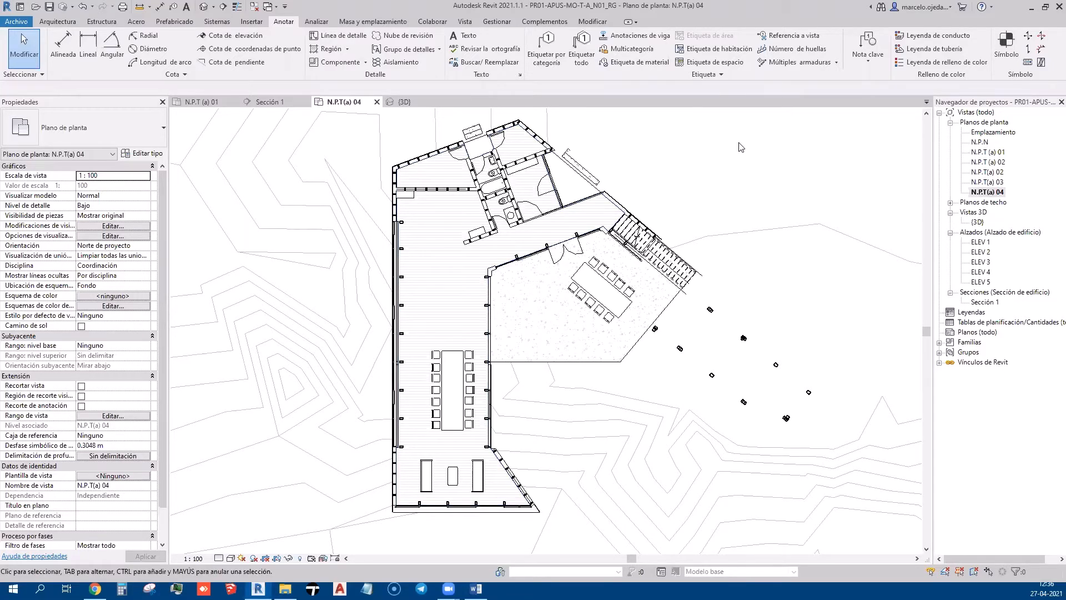
middle_drag(770, 150, 781, 117)
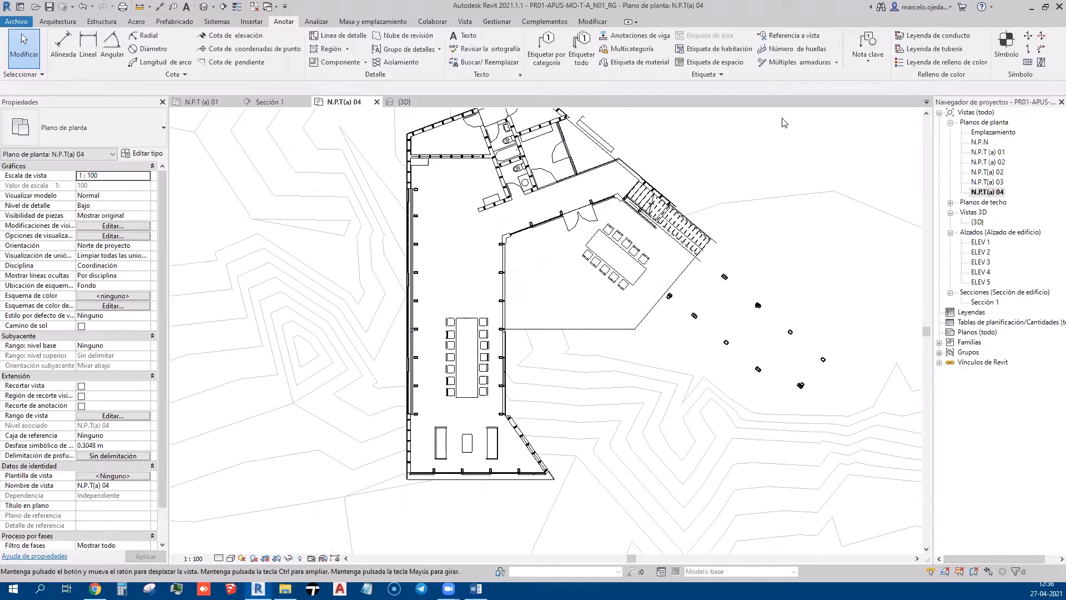
middle_drag(738, 159, 752, 170)
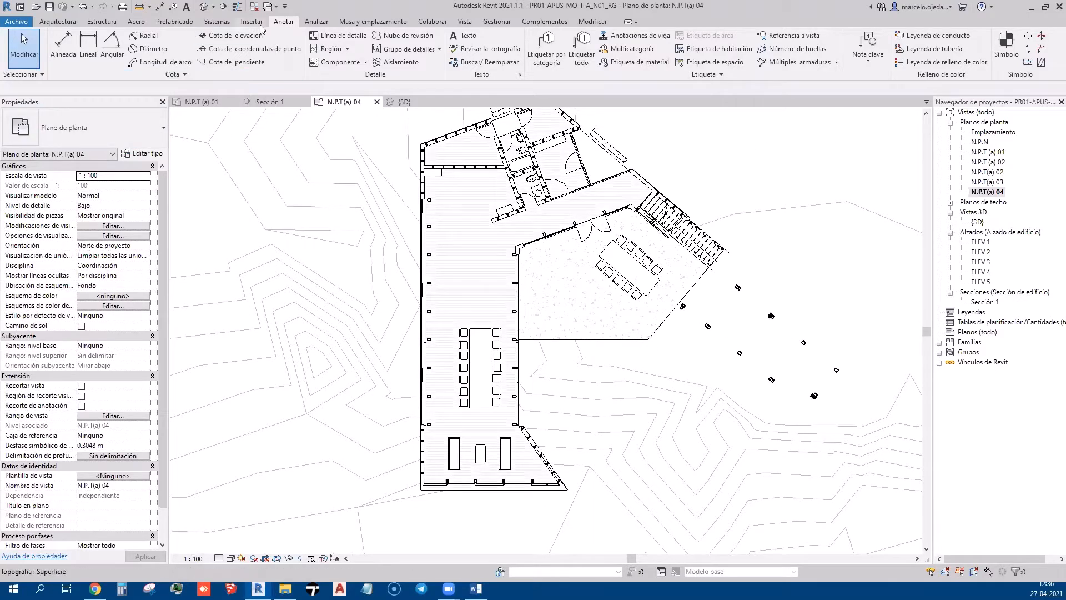
click(232, 35)
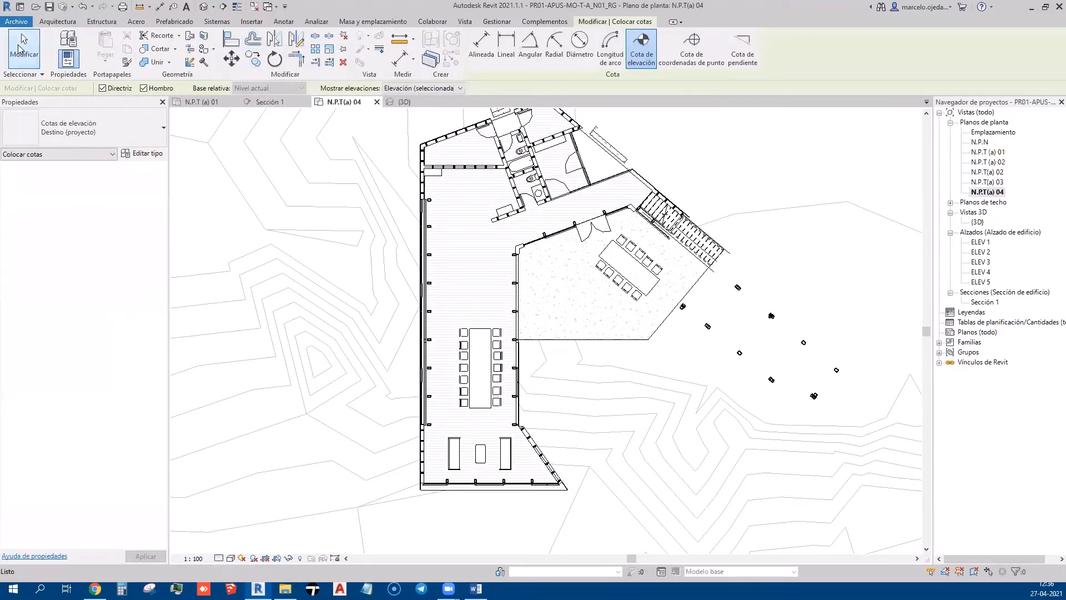
Cancel the spot elevation and set the plan's view range top to Ilimitado
click(24, 47)
click(140, 417)
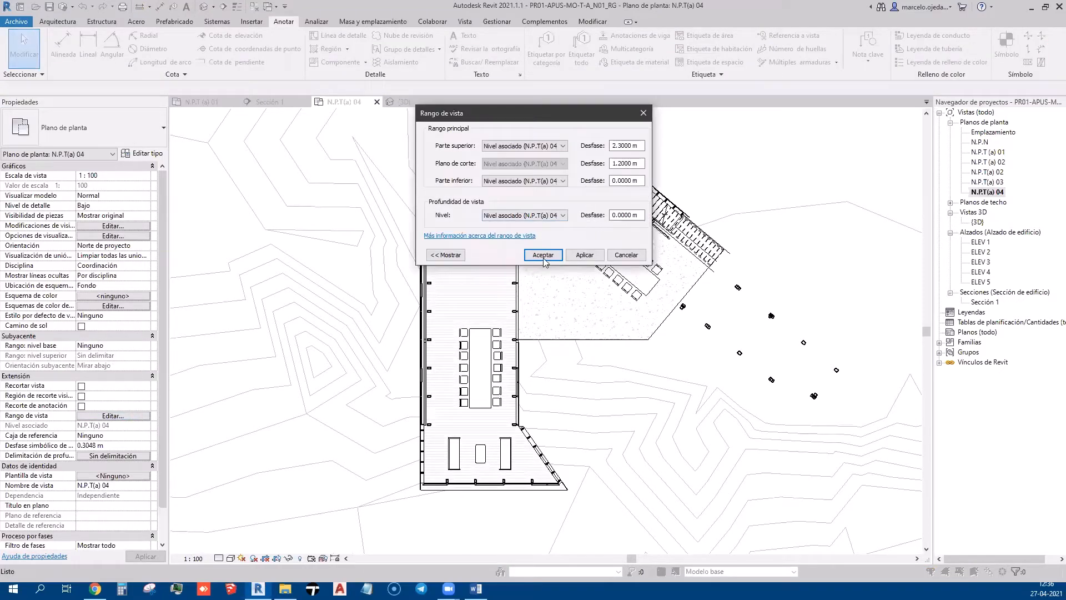
click(456, 257)
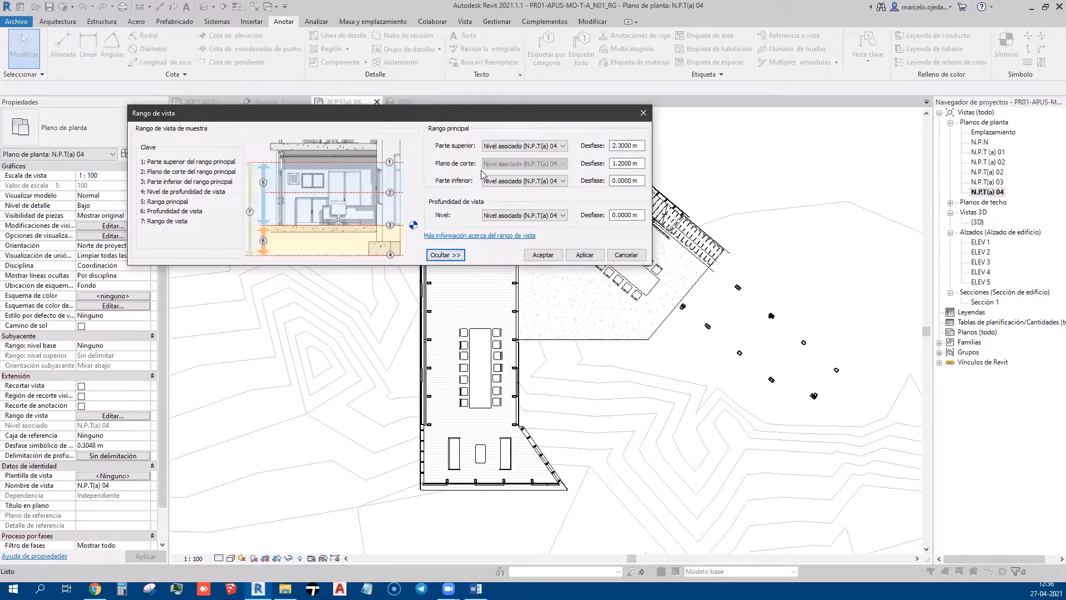
click(631, 146)
click(547, 146)
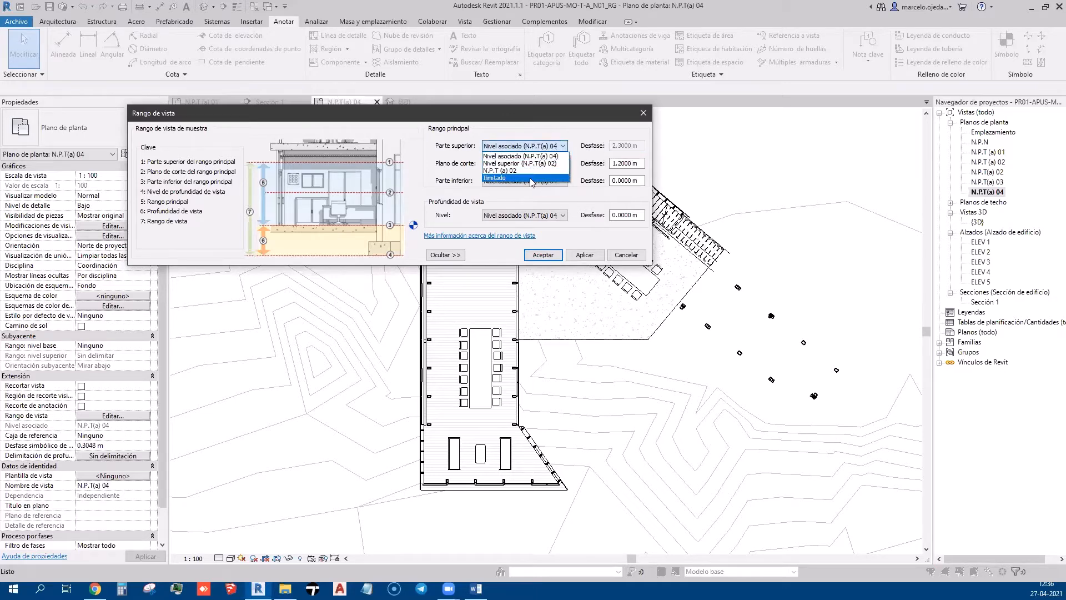
click(495, 178)
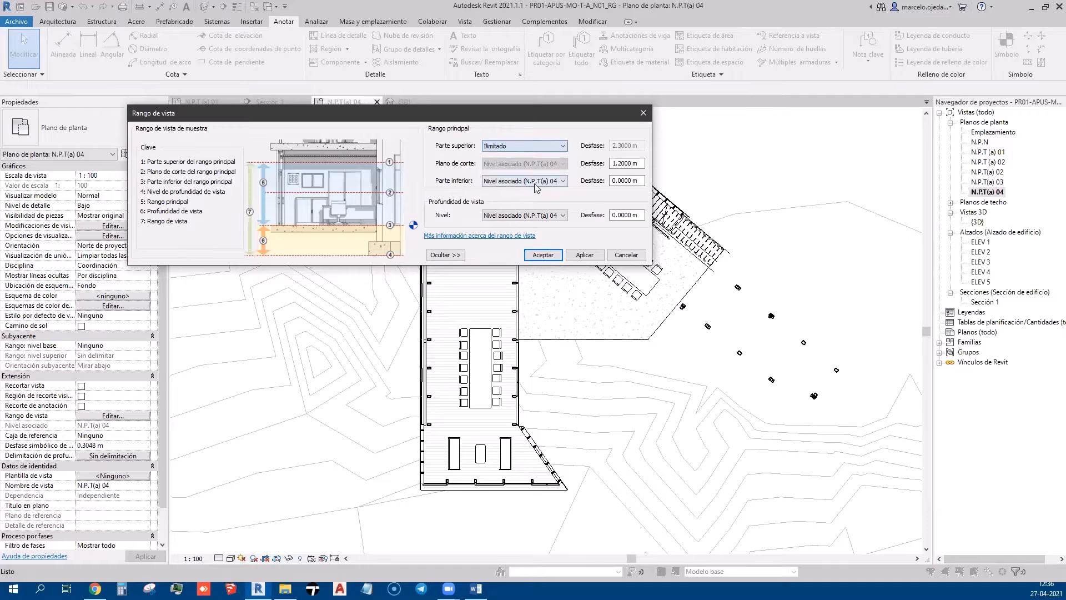
click(589, 255)
click(543, 255)
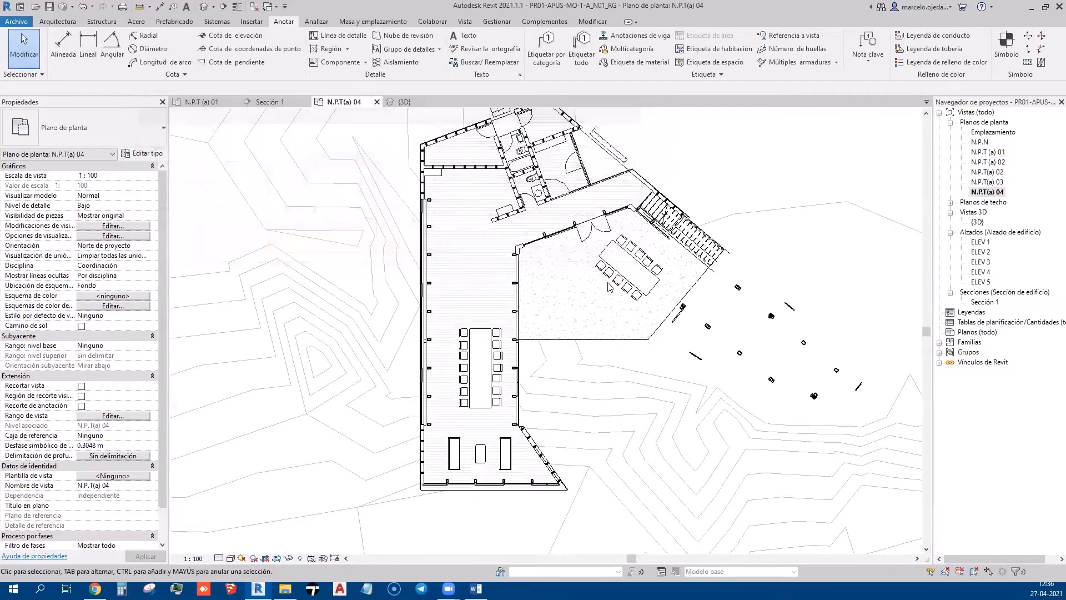
scroll(641, 210, up, 1)
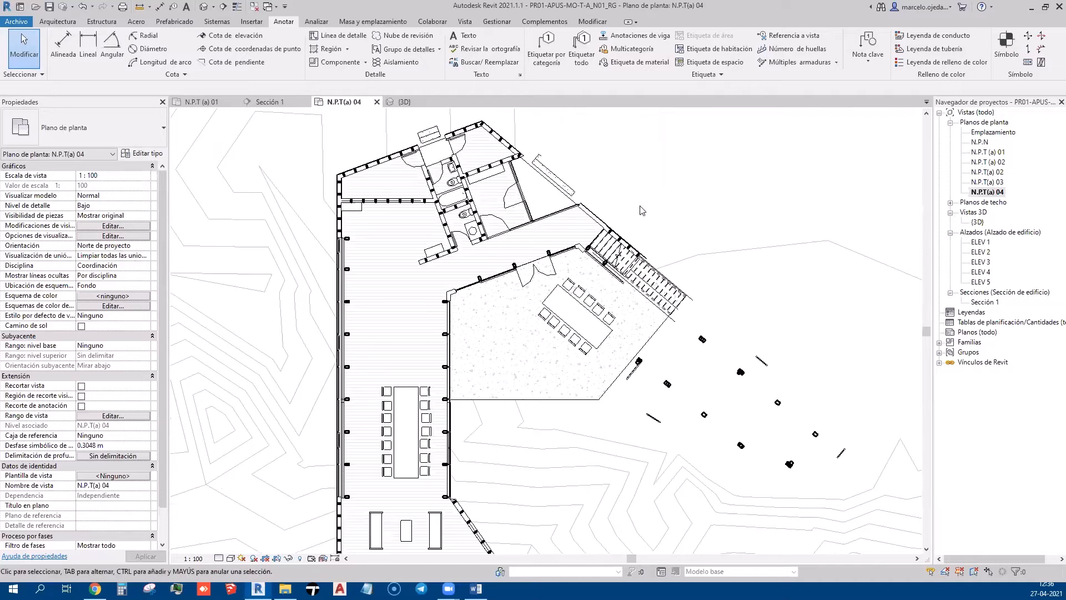
scroll(641, 210, down, 1)
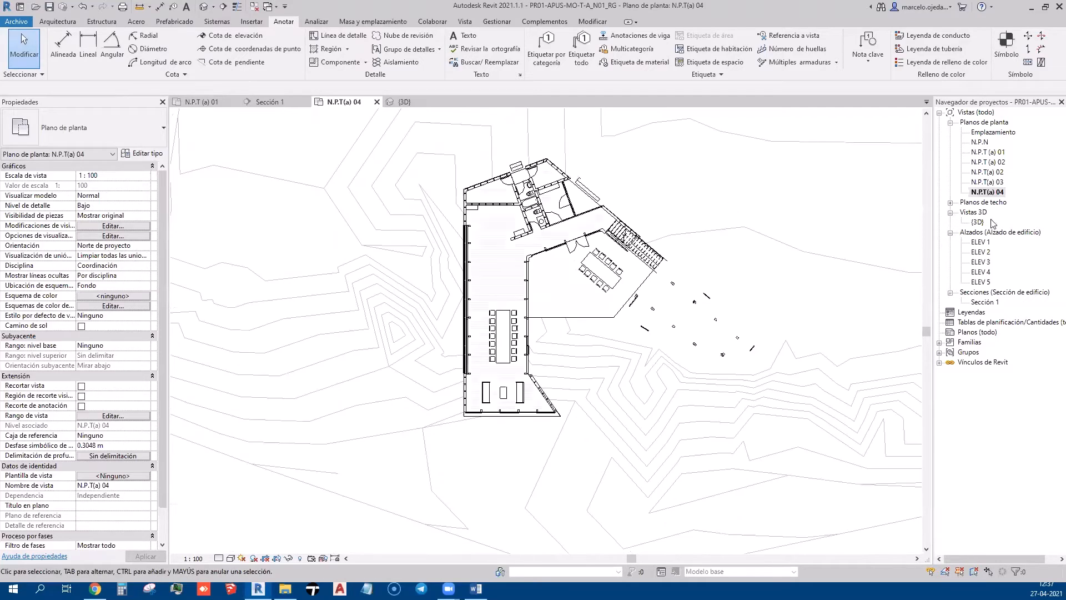
double_click(984, 303)
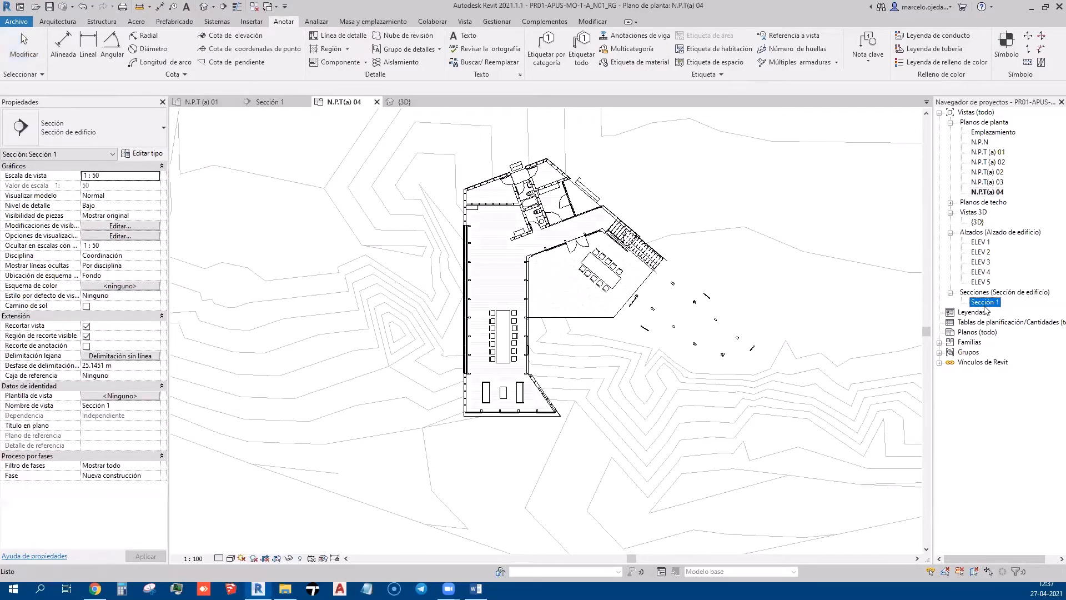
click(698, 288)
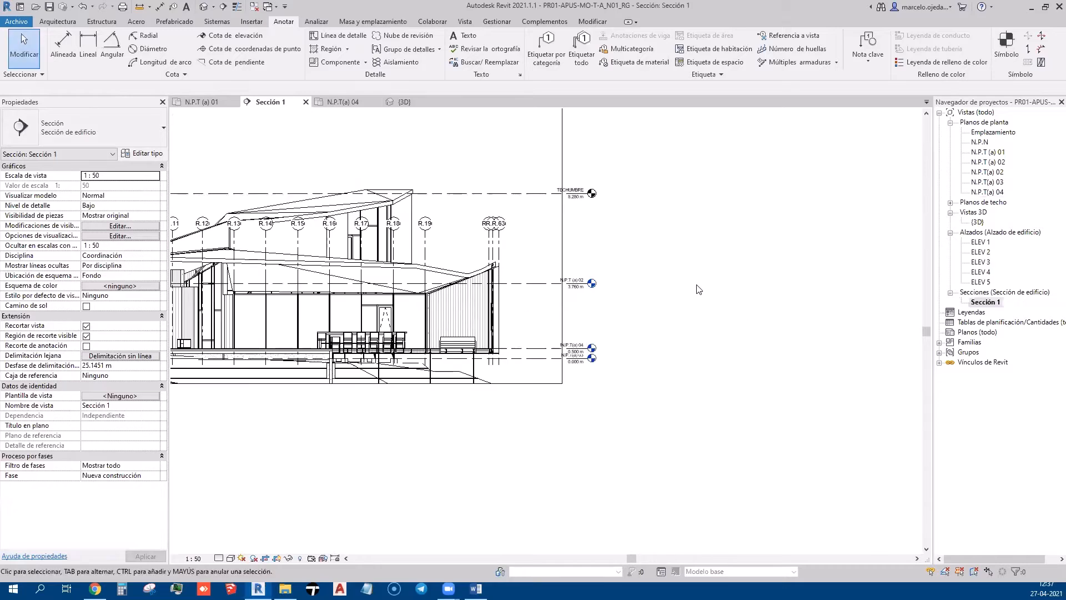
scroll(697, 288, up, 1)
scroll(637, 279, down, 3)
middle_drag(638, 279, 781, 324)
click(644, 260)
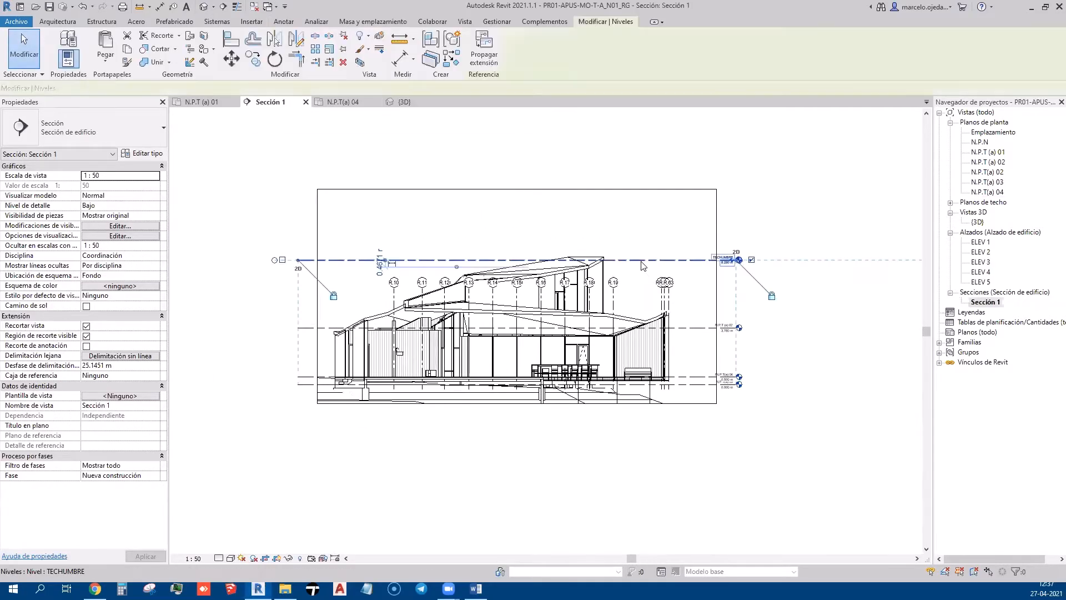
click(783, 246)
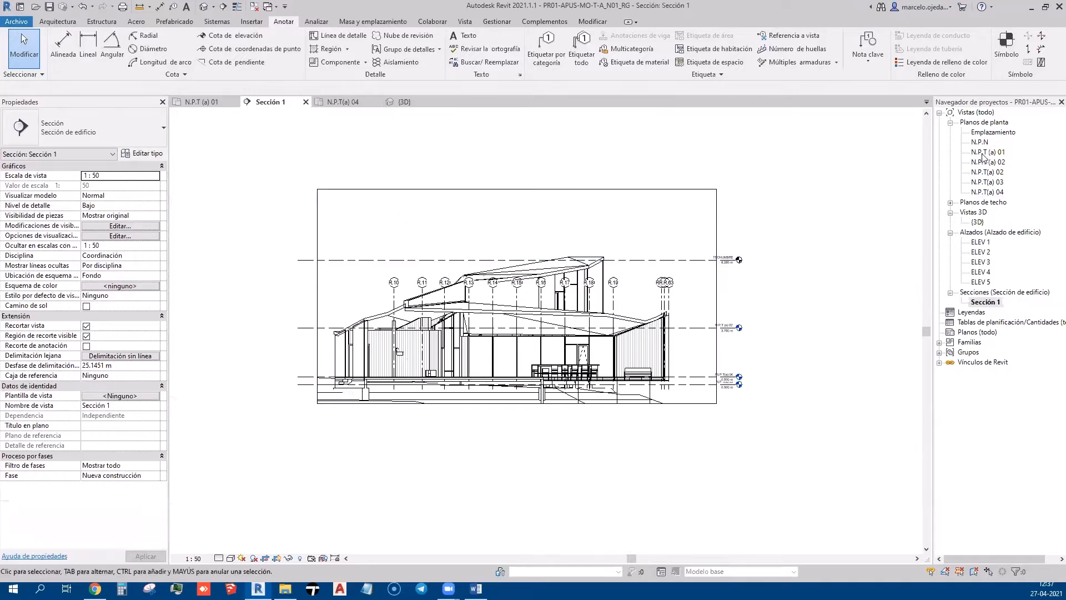
double_click(987, 192)
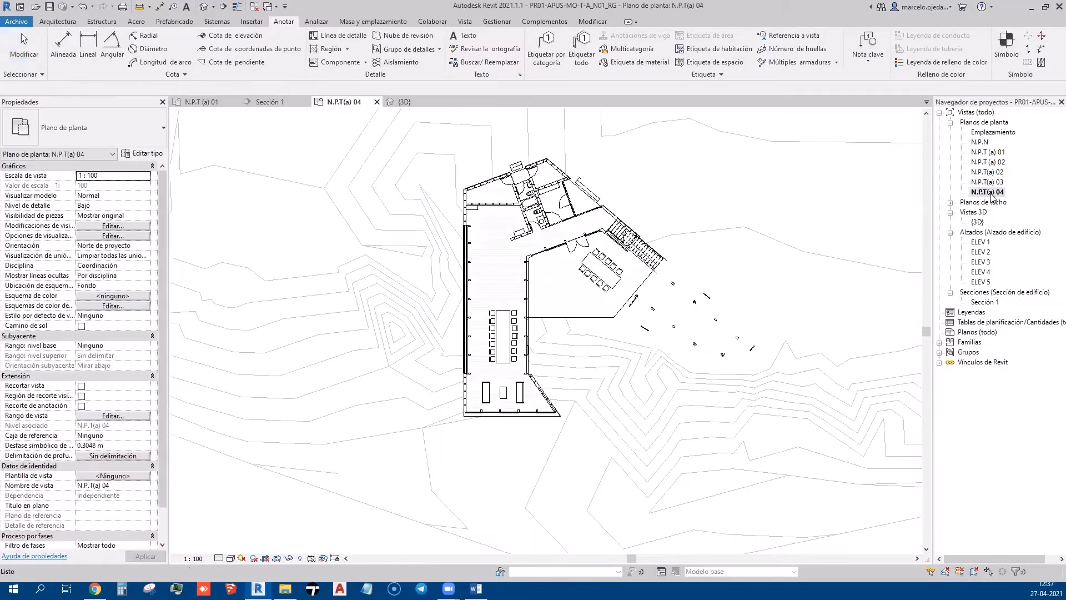
middle_drag(683, 276, 658, 299)
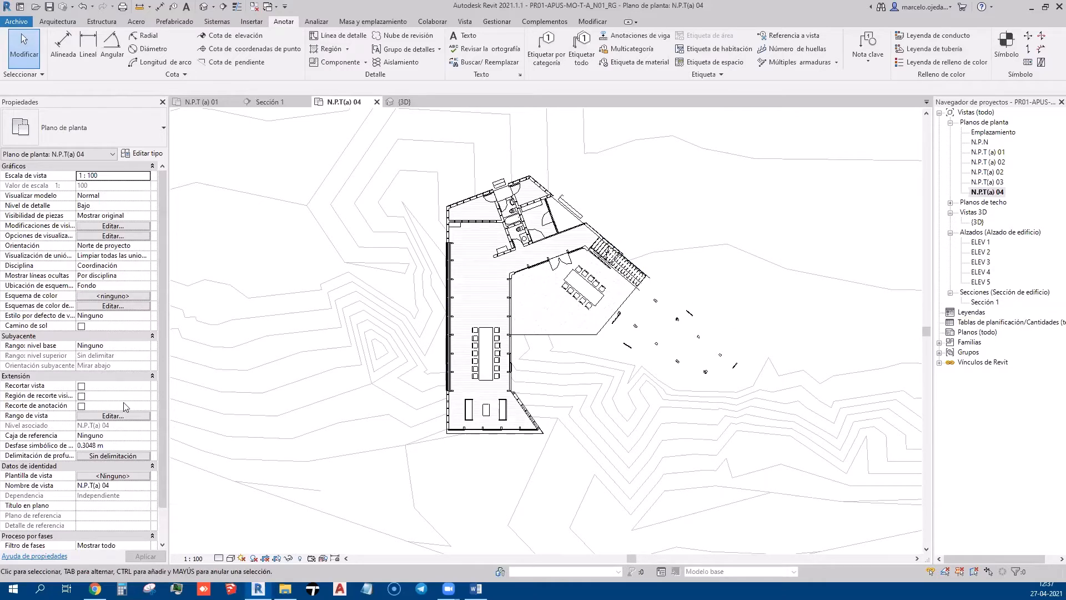
click(146, 347)
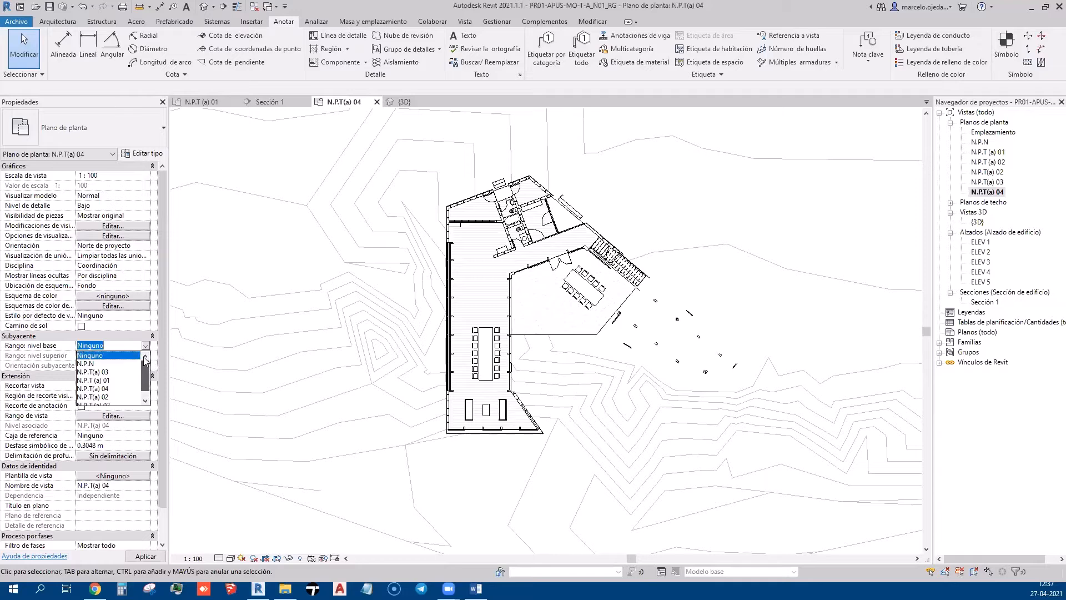
click(111, 389)
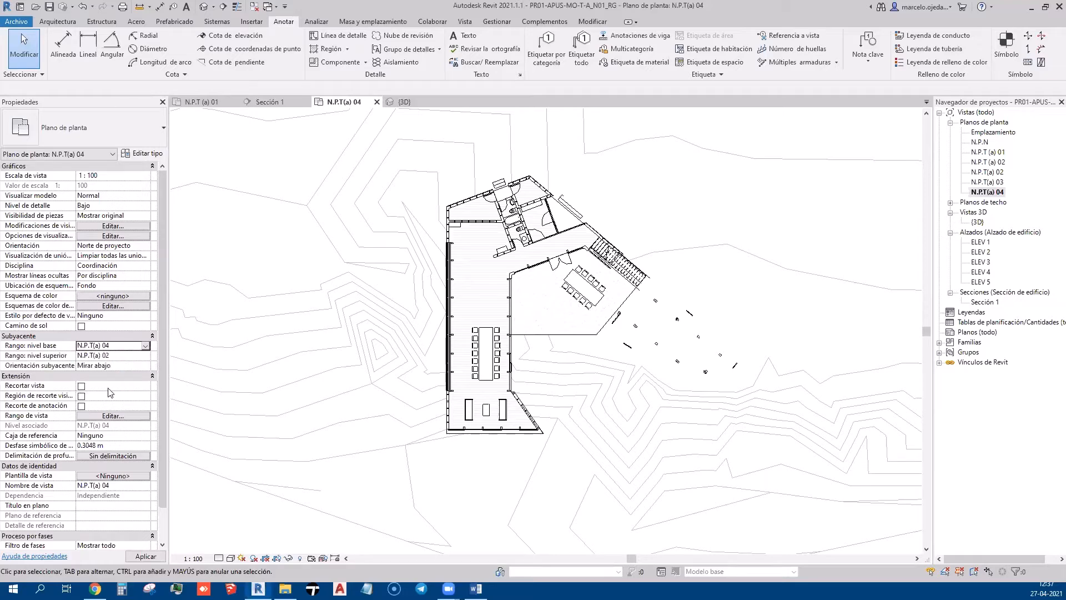
click(147, 356)
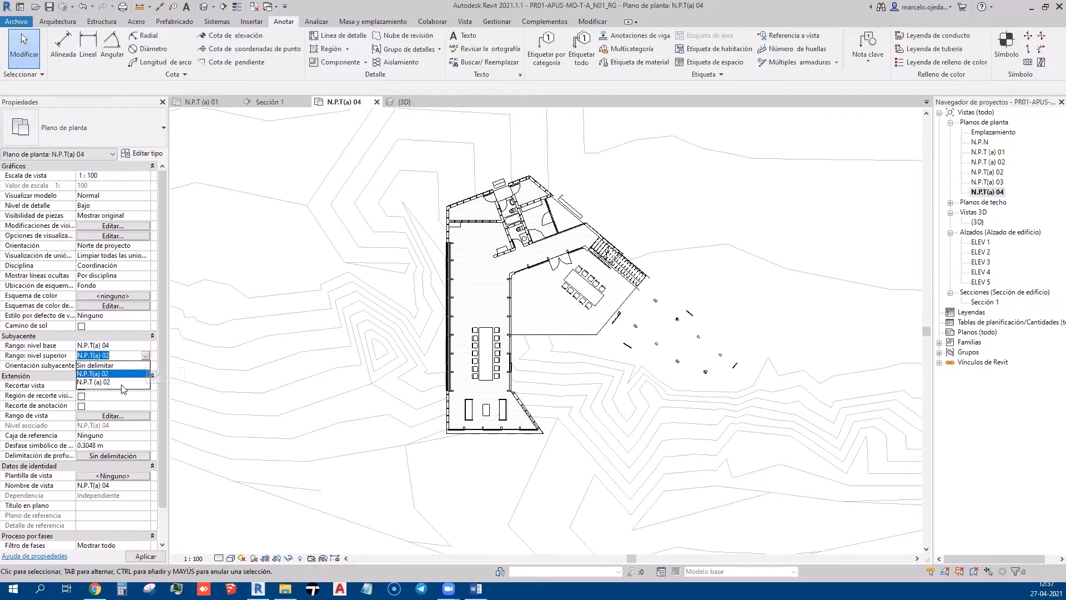
click(159, 353)
click(146, 365)
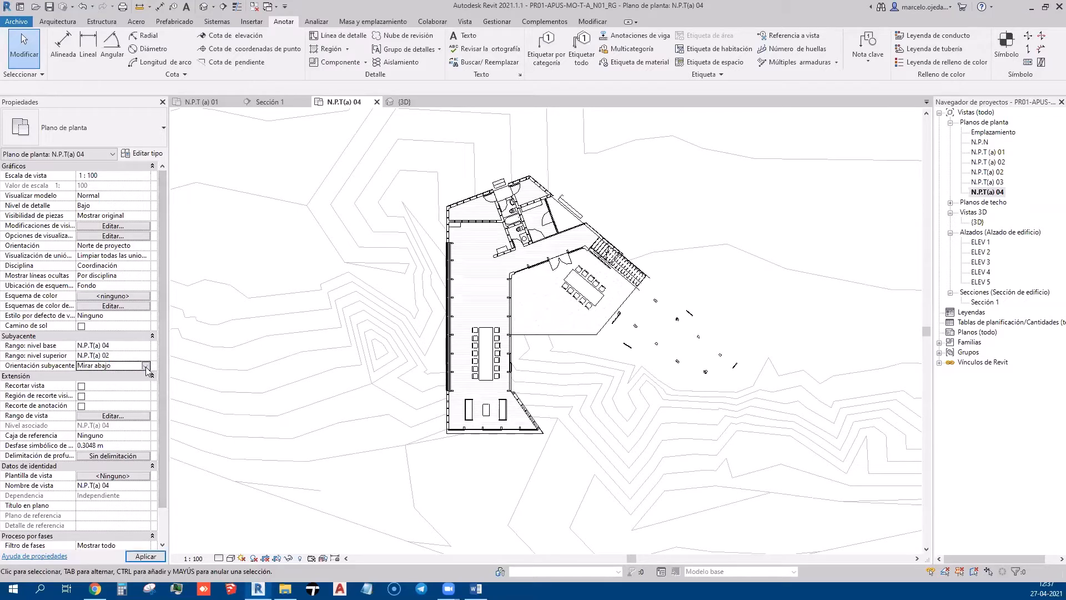
click(144, 354)
click(145, 345)
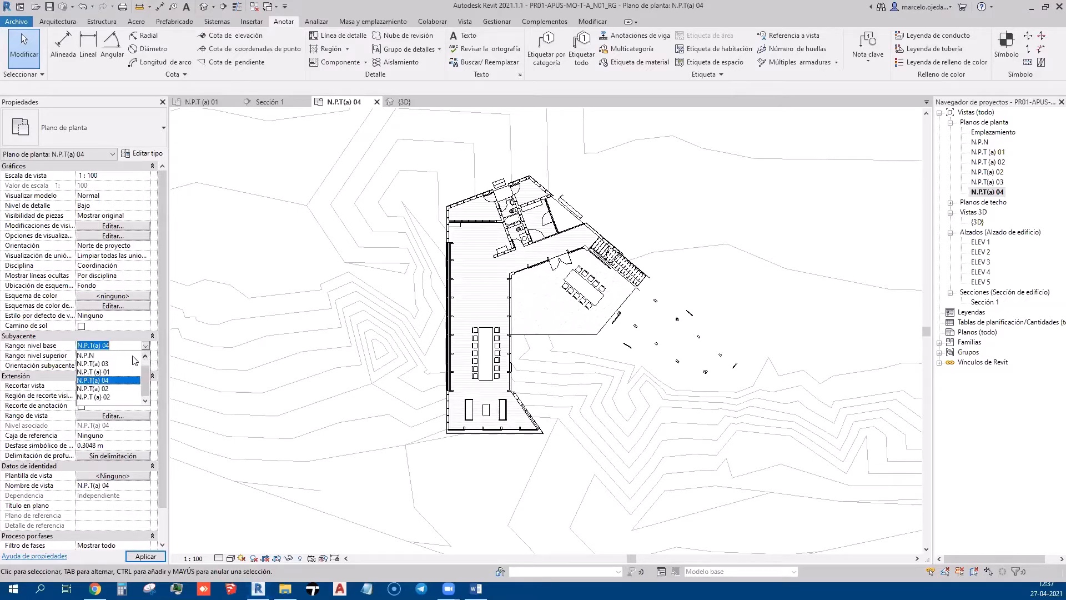
click(107, 356)
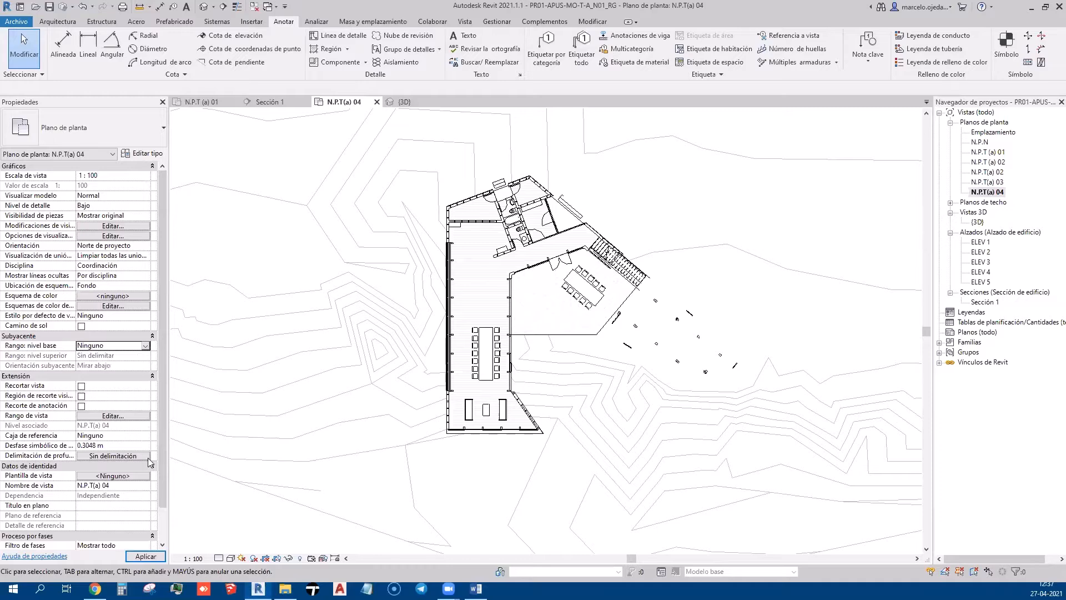
click(162, 557)
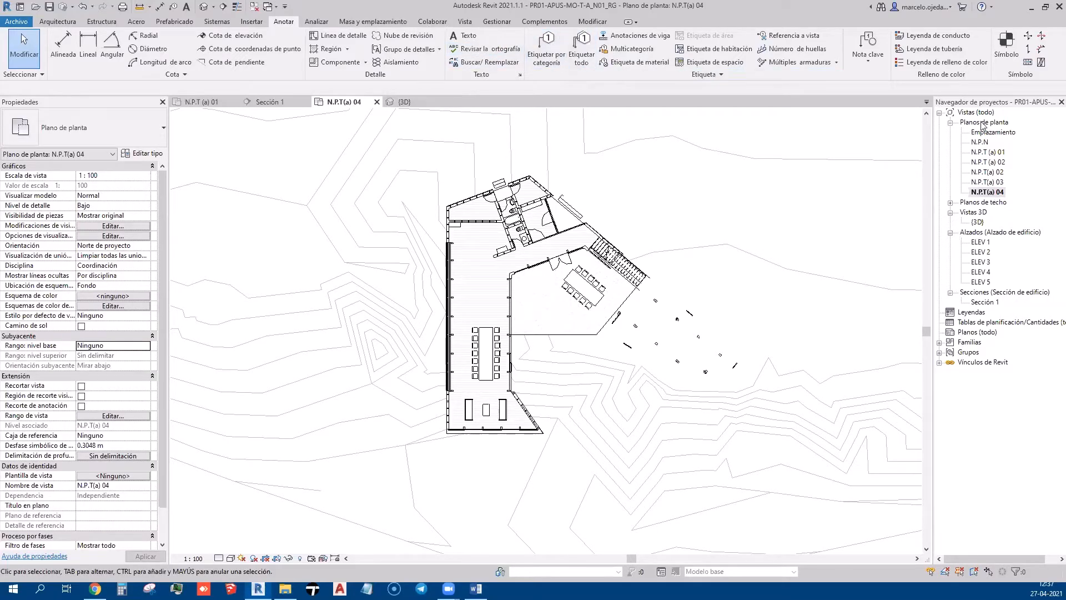
Create the TECHUMBRE floor plan view, look over the roof, then reopen N.P.T(a) 04
click(460, 23)
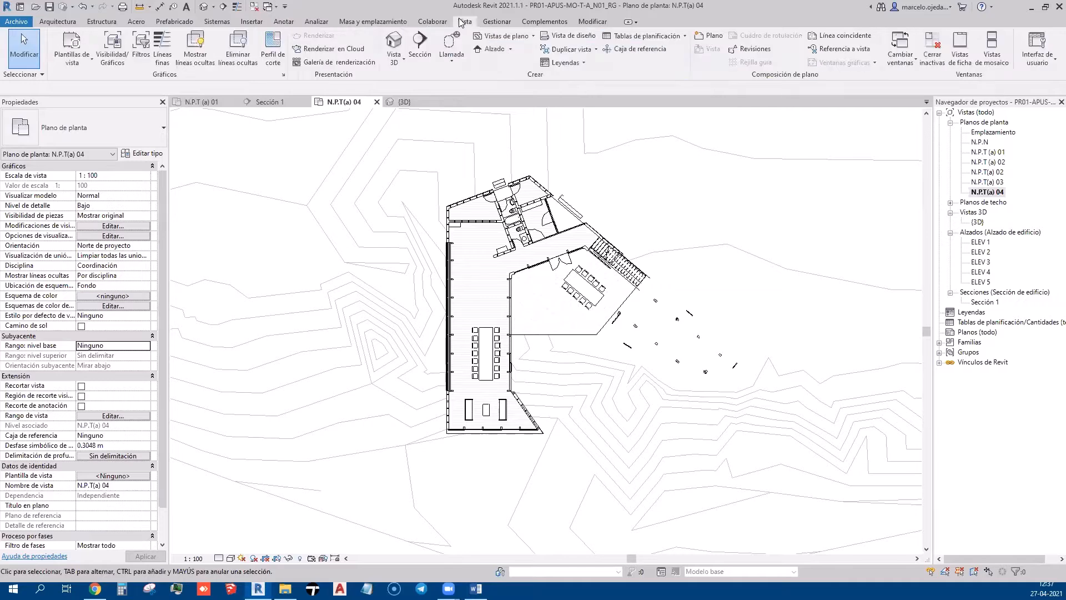
click(502, 36)
click(502, 47)
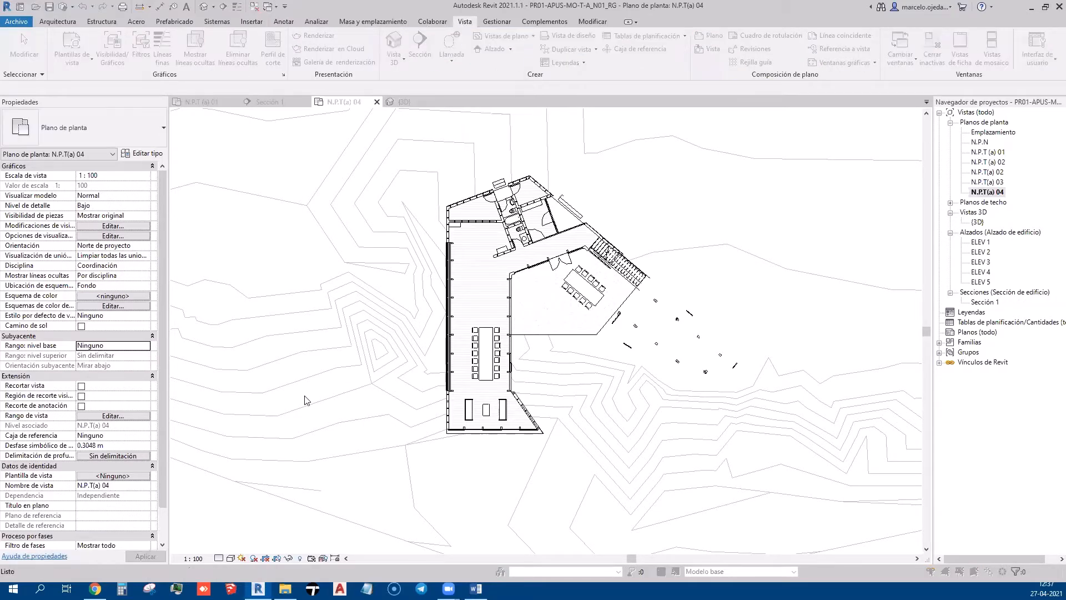
click(369, 370)
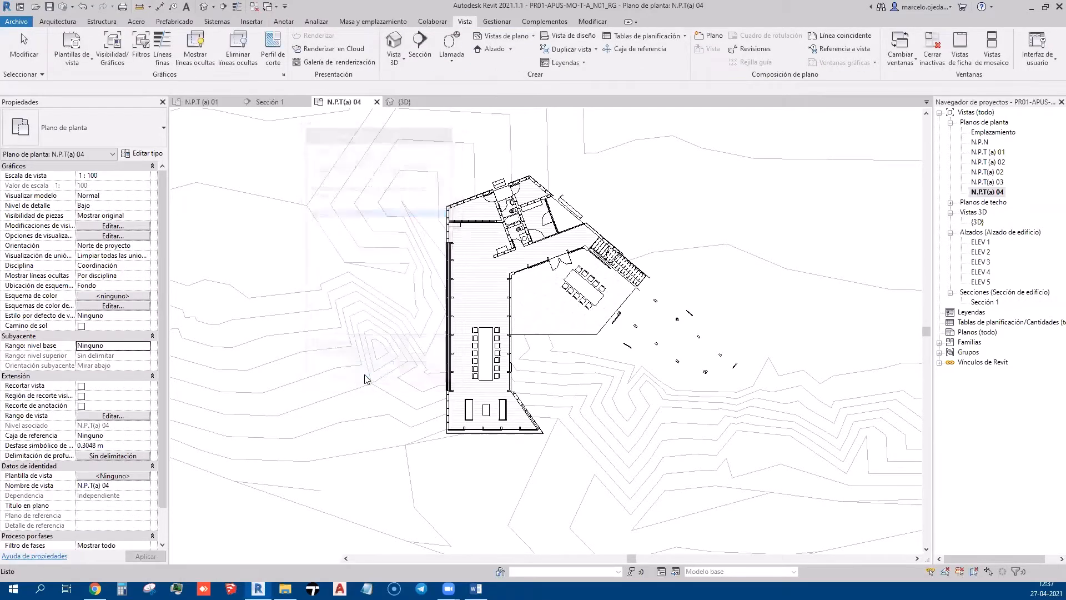
mouse_move(439, 444)
middle_down()
mouse_move(448, 512)
mouse_move(400, 440)
middle_up()
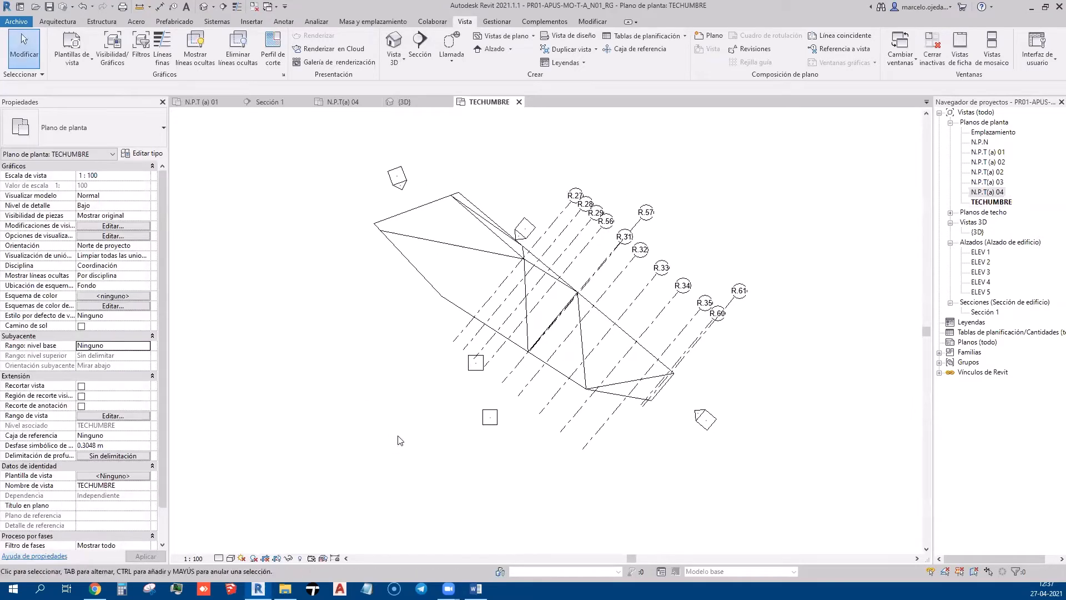
click(981, 202)
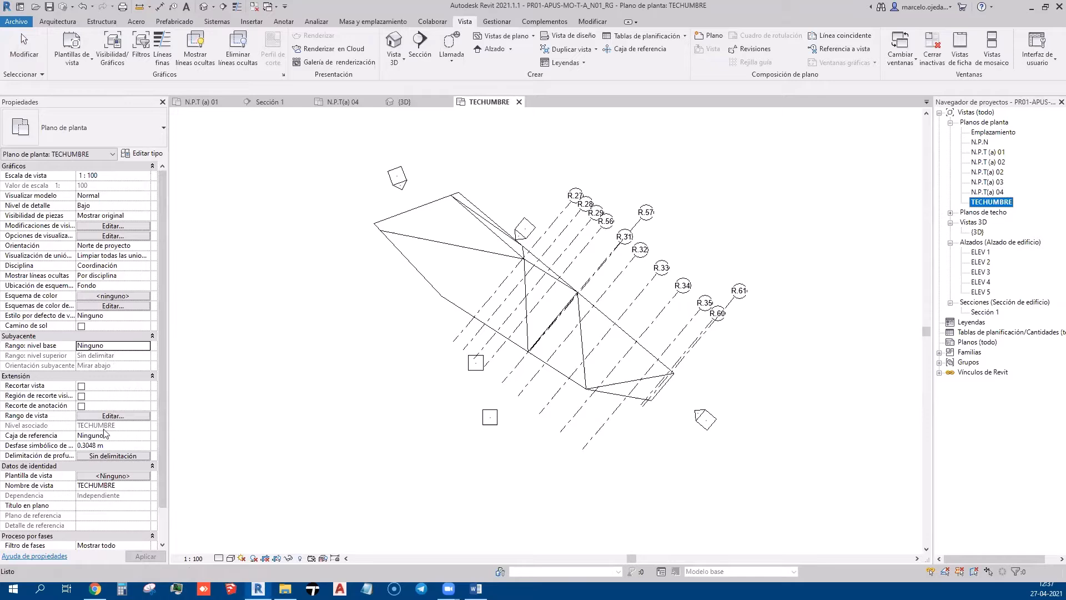
double_click(987, 192)
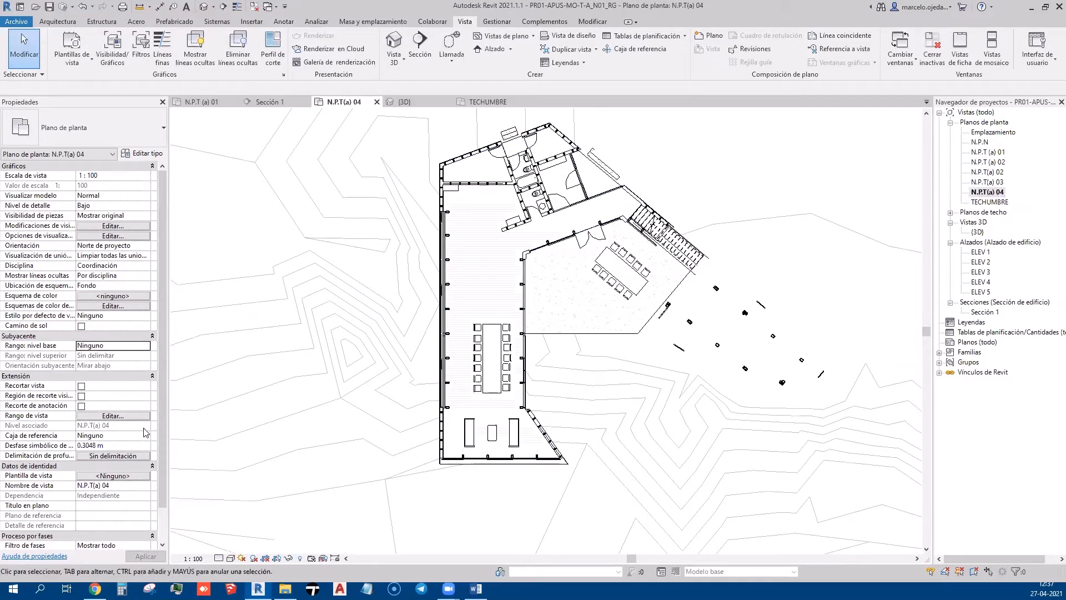
Set the N.P.T(a) 04 view range top to the TECHUMBRE level
click(138, 455)
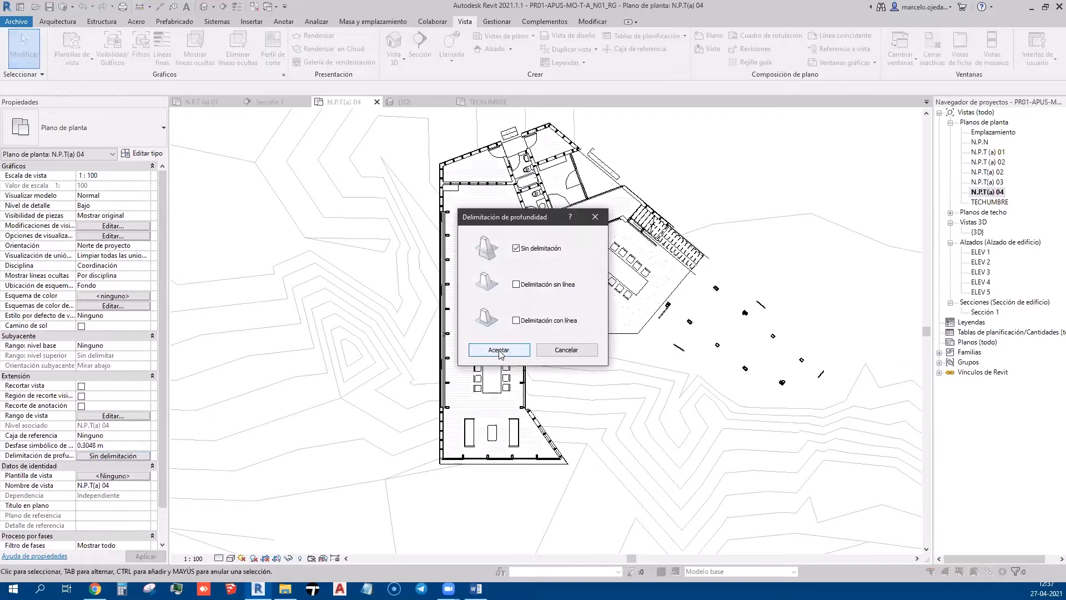
click(565, 350)
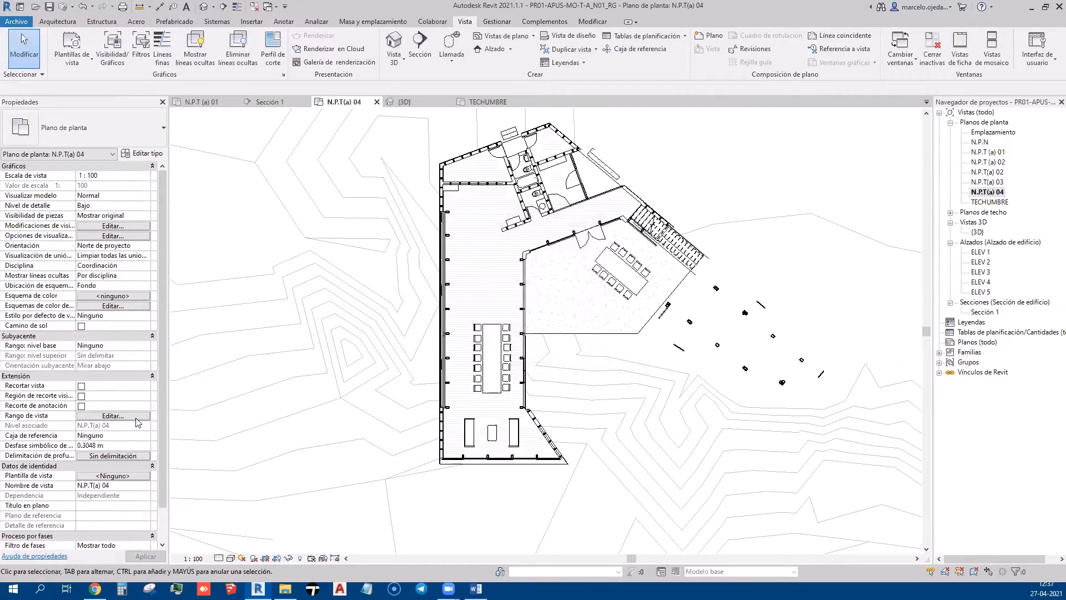
click(136, 418)
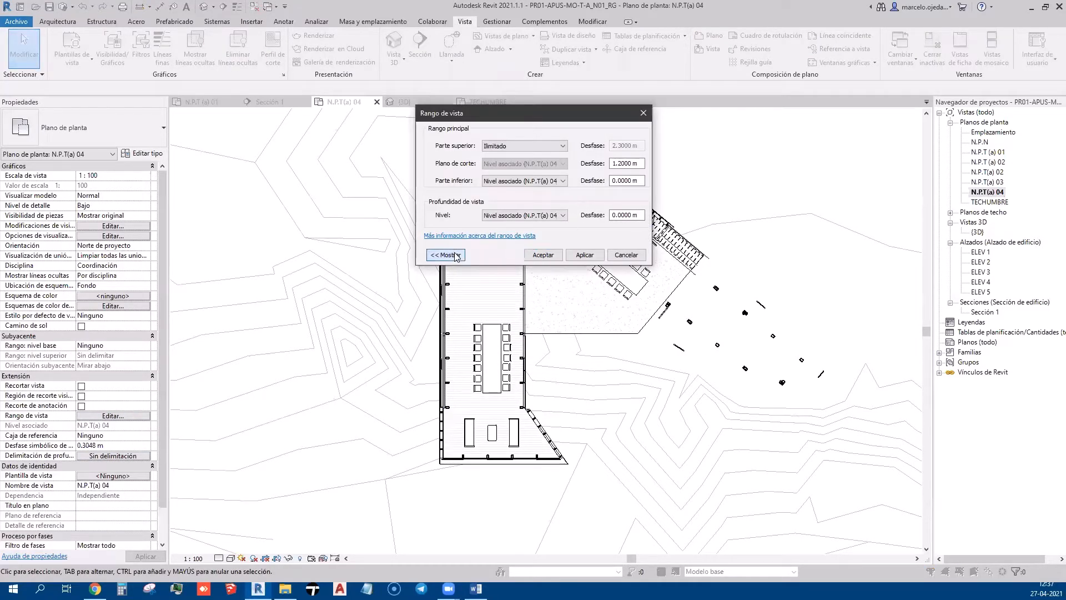
click(445, 255)
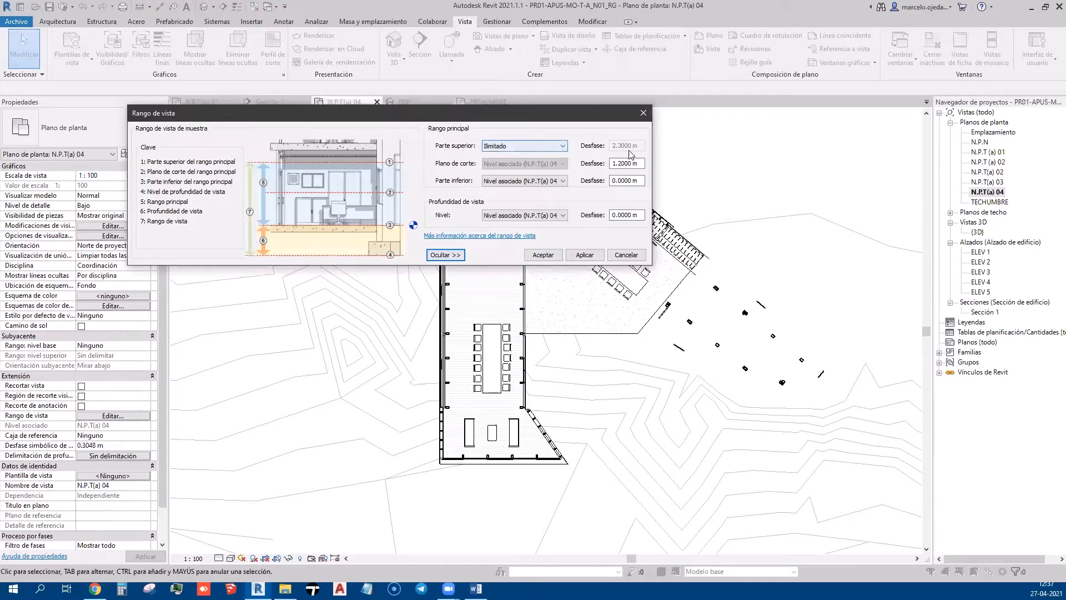
click(555, 147)
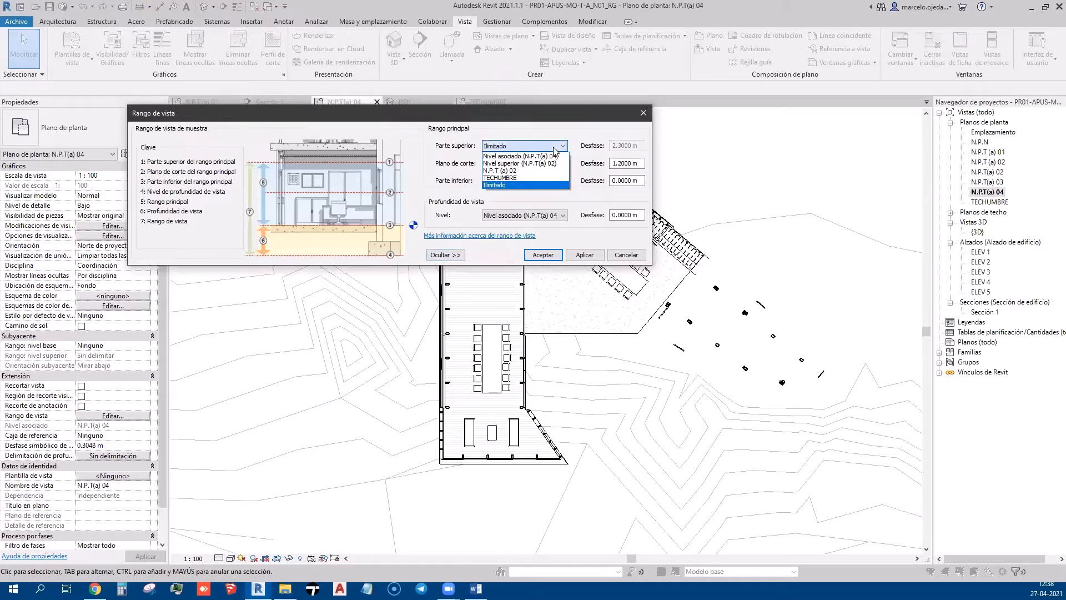
click(513, 177)
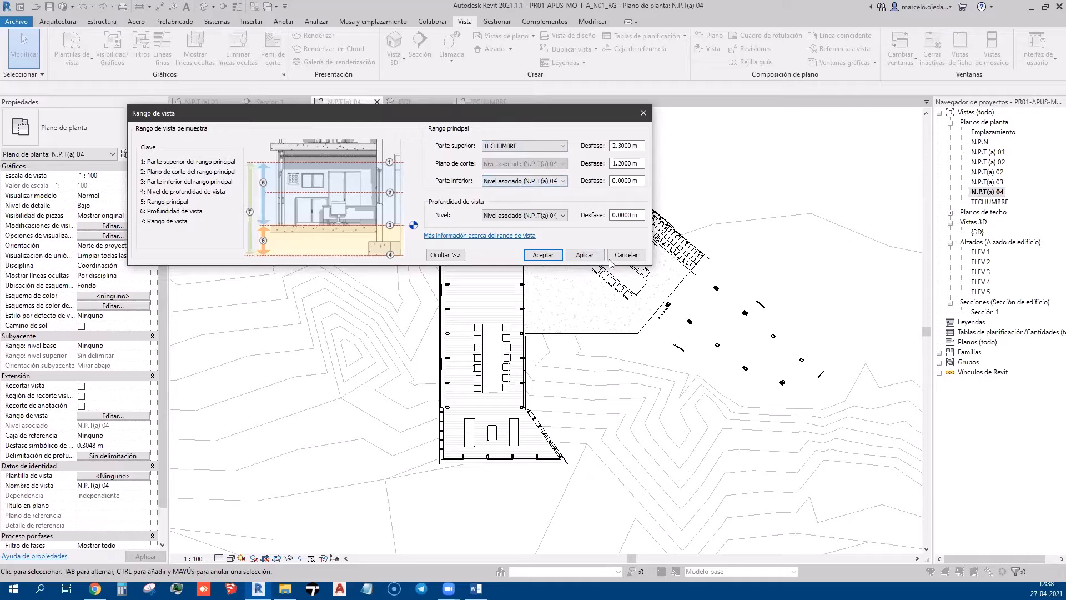
click(551, 258)
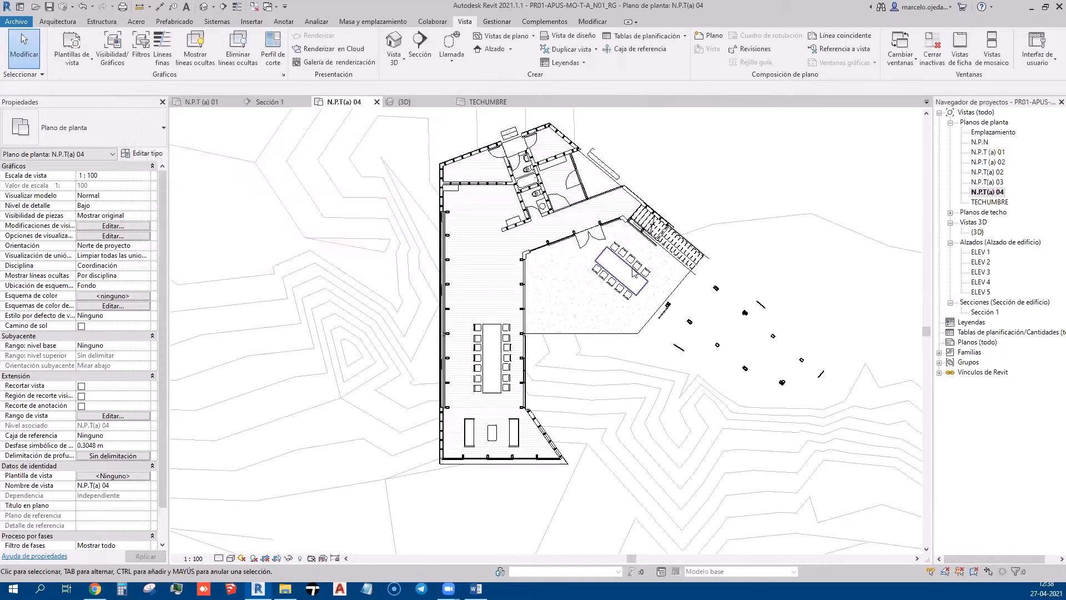
Set the underlay from N.P.T(a) 04 up to TECHUMBRE and recentre the building
click(145, 347)
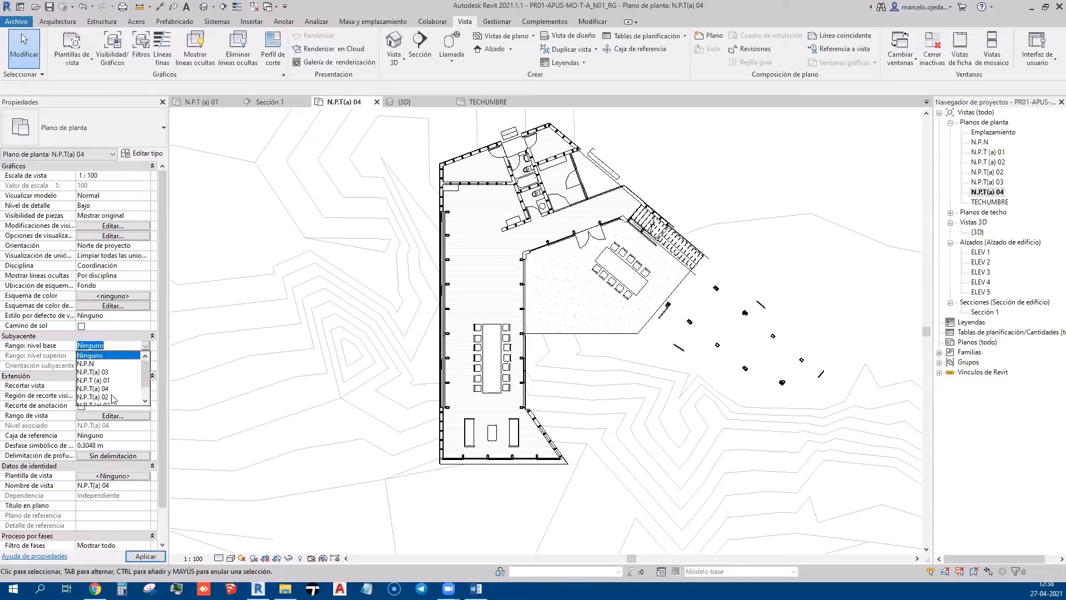
click(111, 388)
click(144, 356)
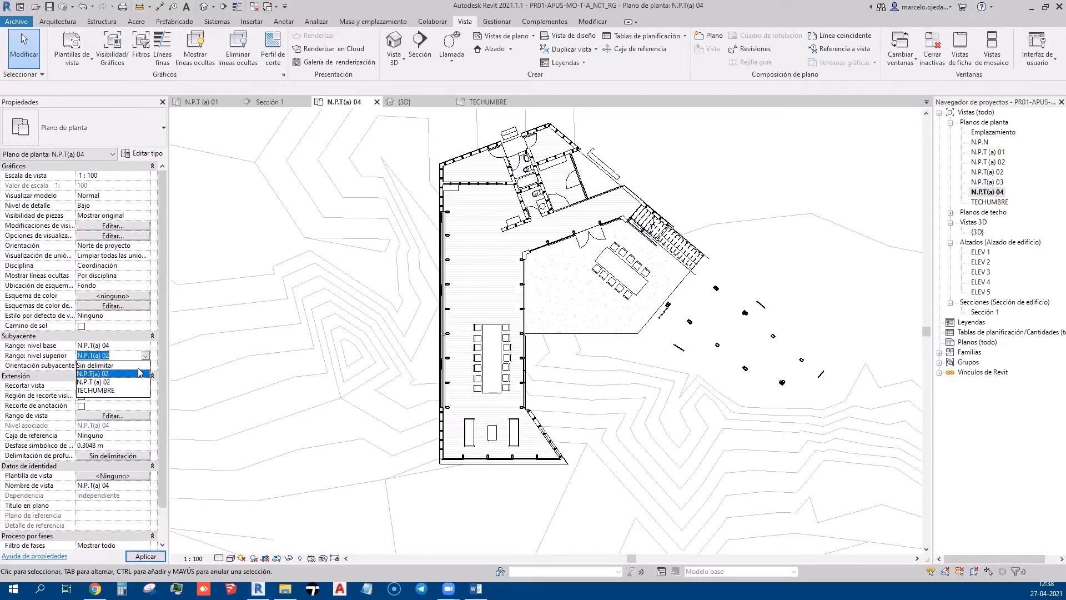
click(95, 390)
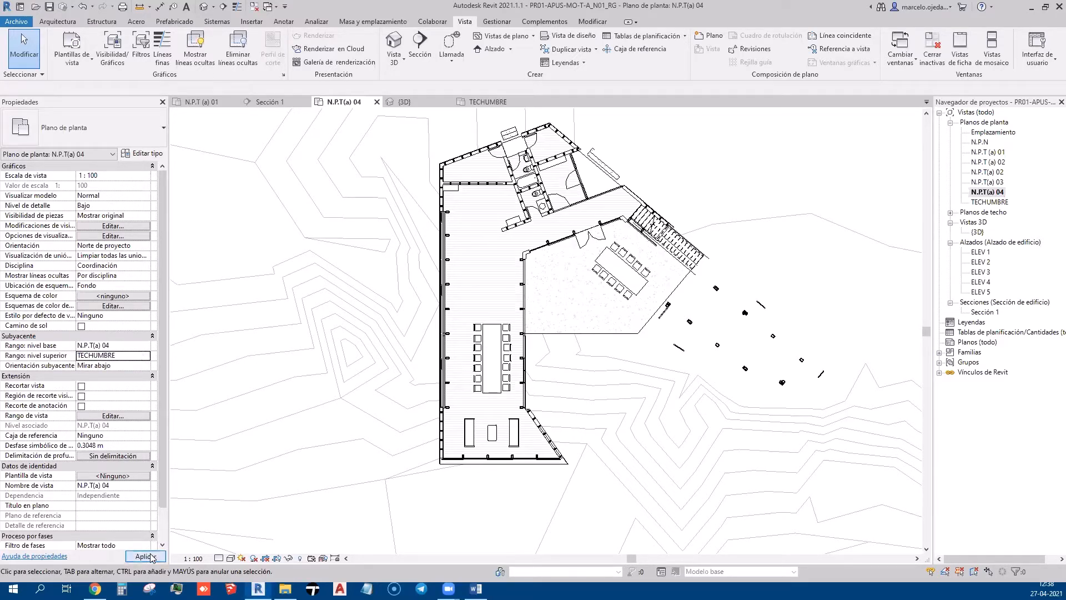
click(146, 556)
middle_drag(521, 301, 480, 318)
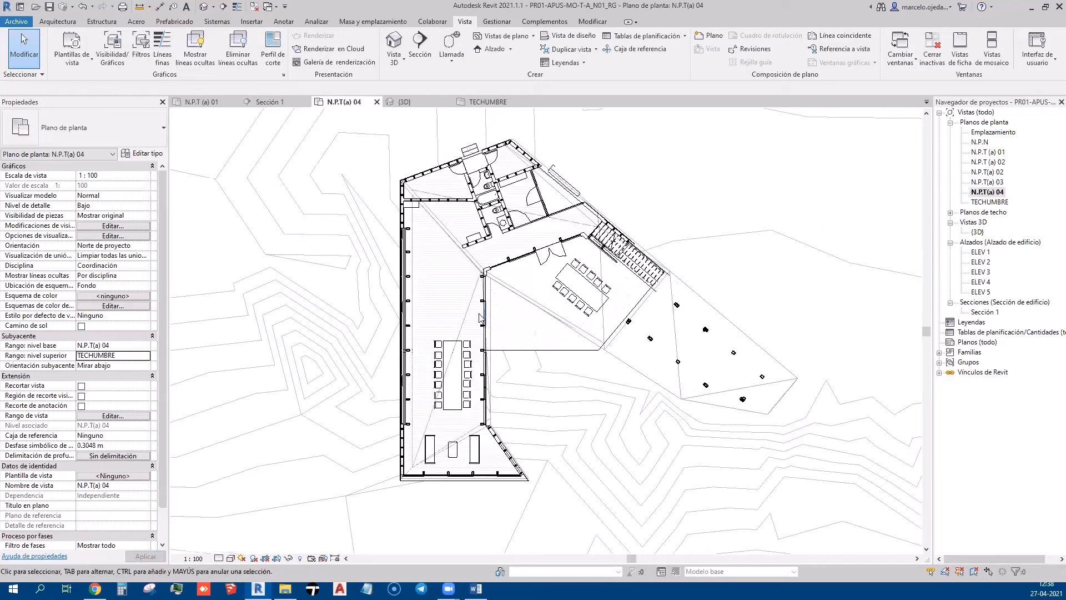
scroll(462, 262, up, 3)
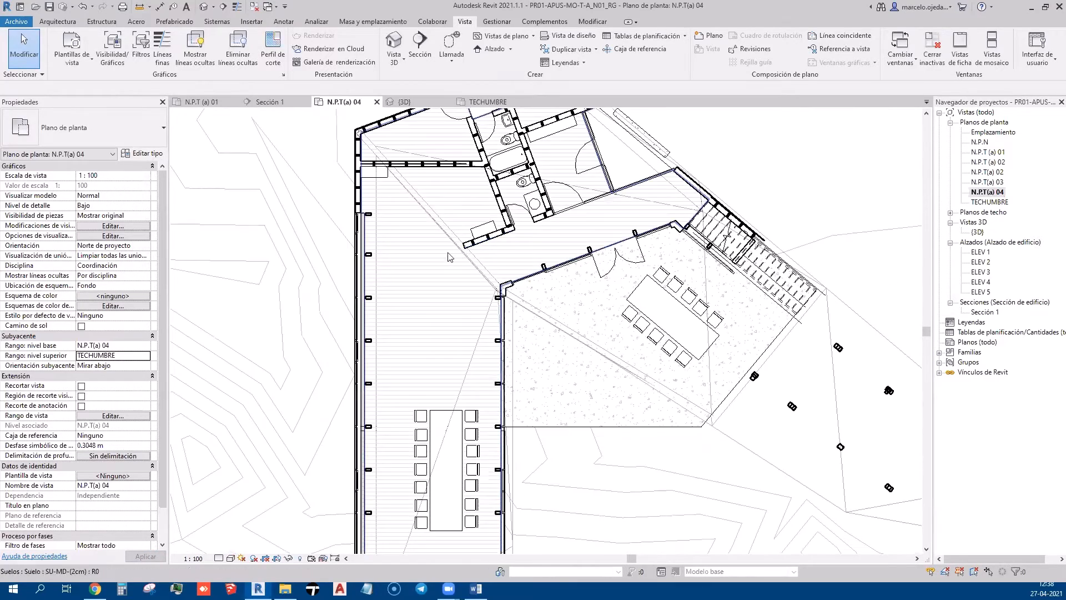
scroll(455, 284, down, 1)
middle_drag(562, 345, 528, 327)
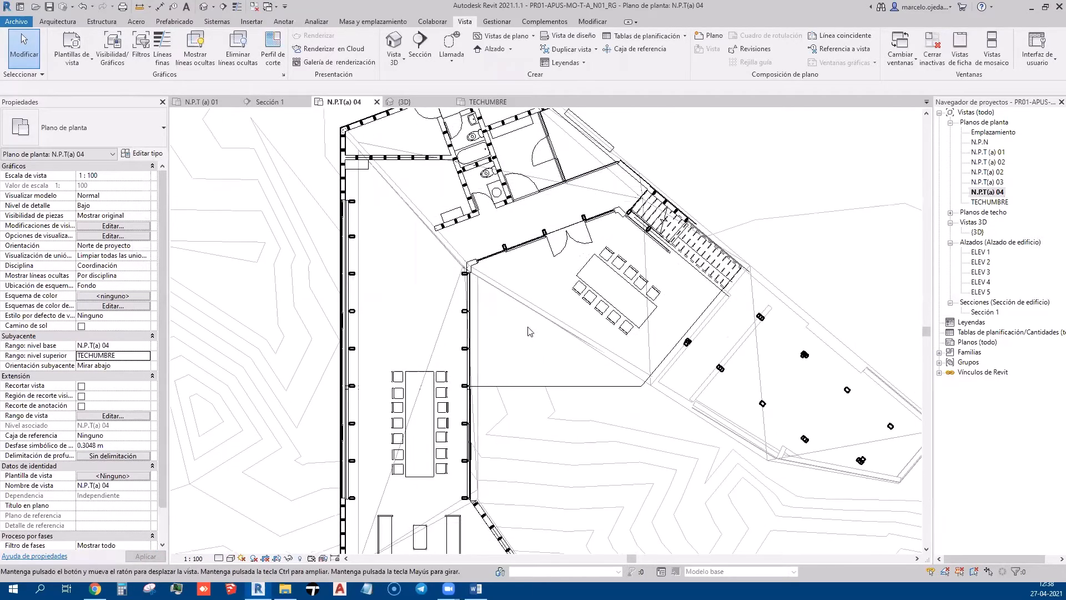
Set the view scale to 1:50 and the detail level to Medio
click(201, 562)
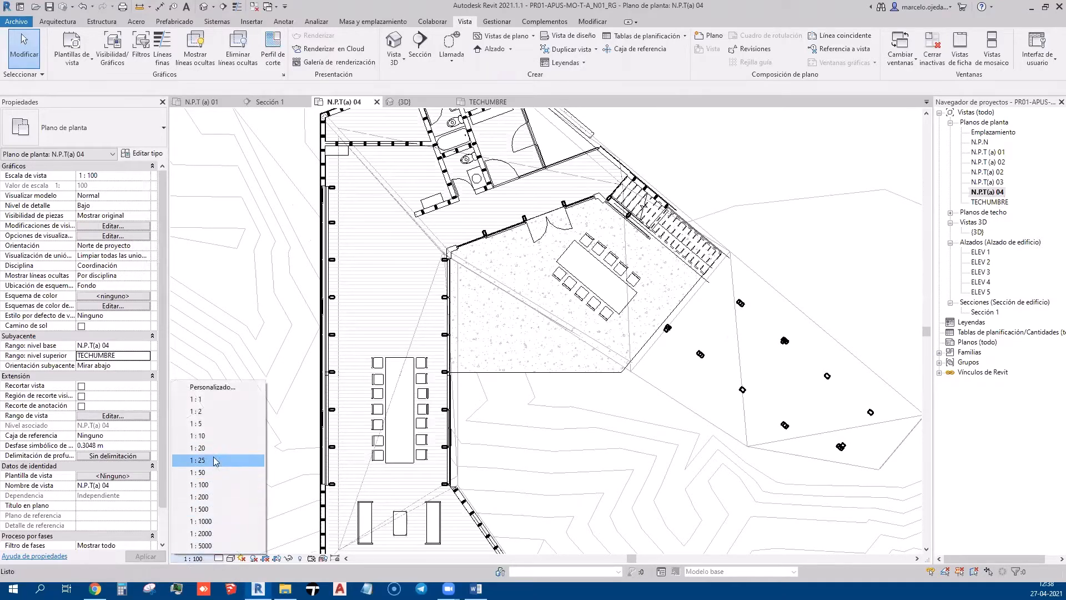
click(211, 473)
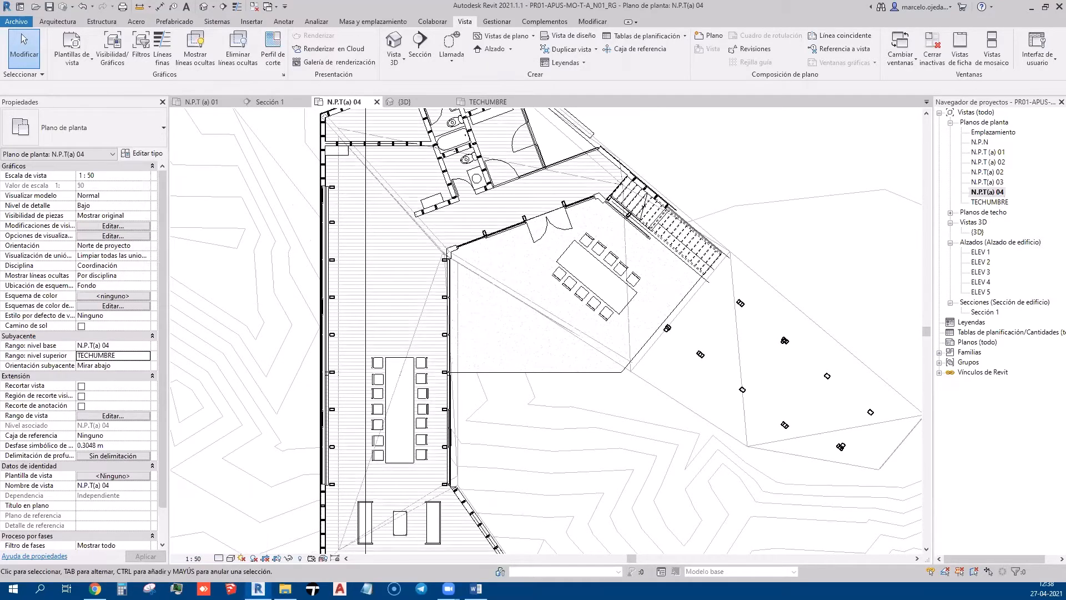
click(230, 558)
click(237, 534)
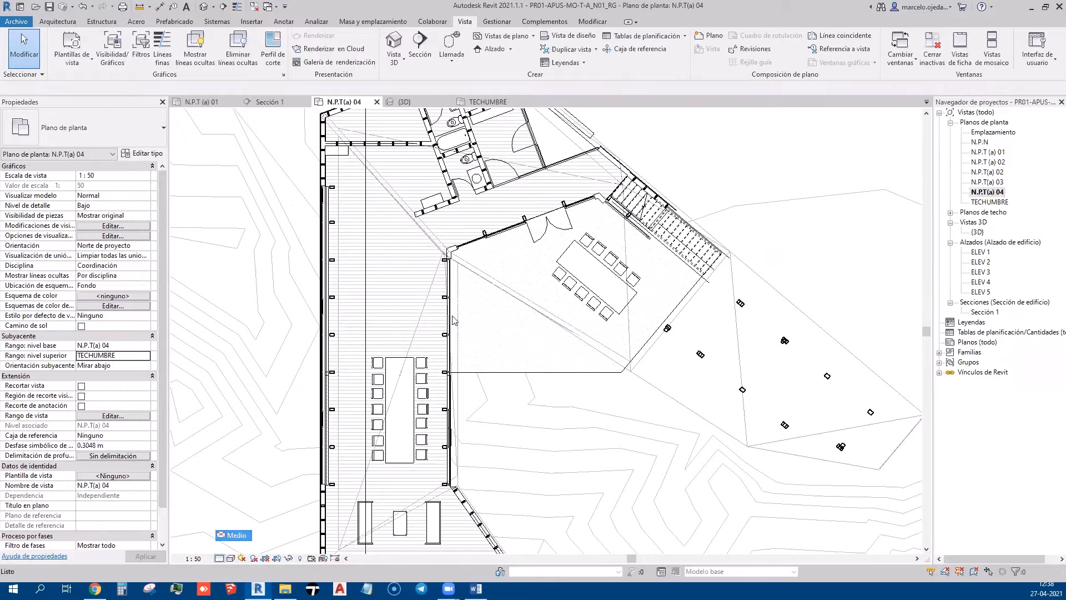
Hide the section line in this view with Ocultar en vista > Elementos
scroll(377, 205, down, 2)
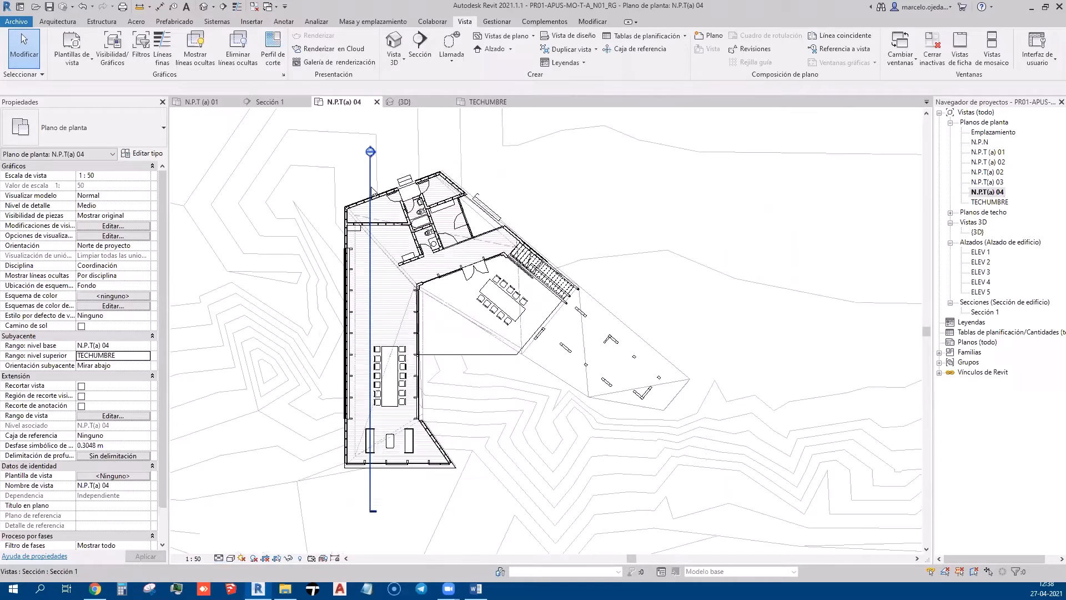
click(370, 190)
right_click(371, 188)
mouse_move(434, 288)
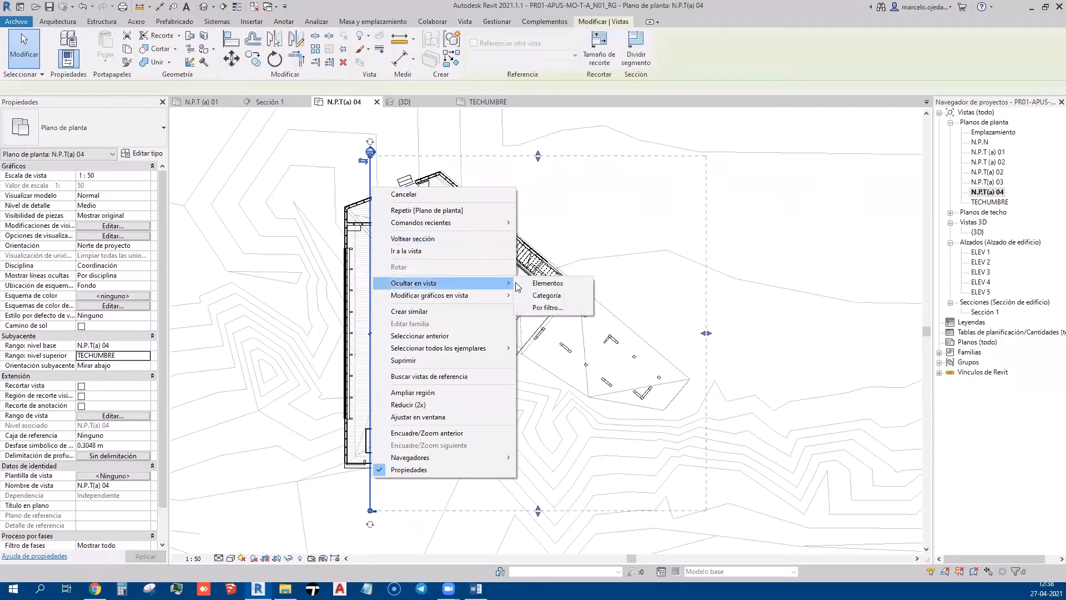
click(599, 283)
scroll(450, 241, up, 2)
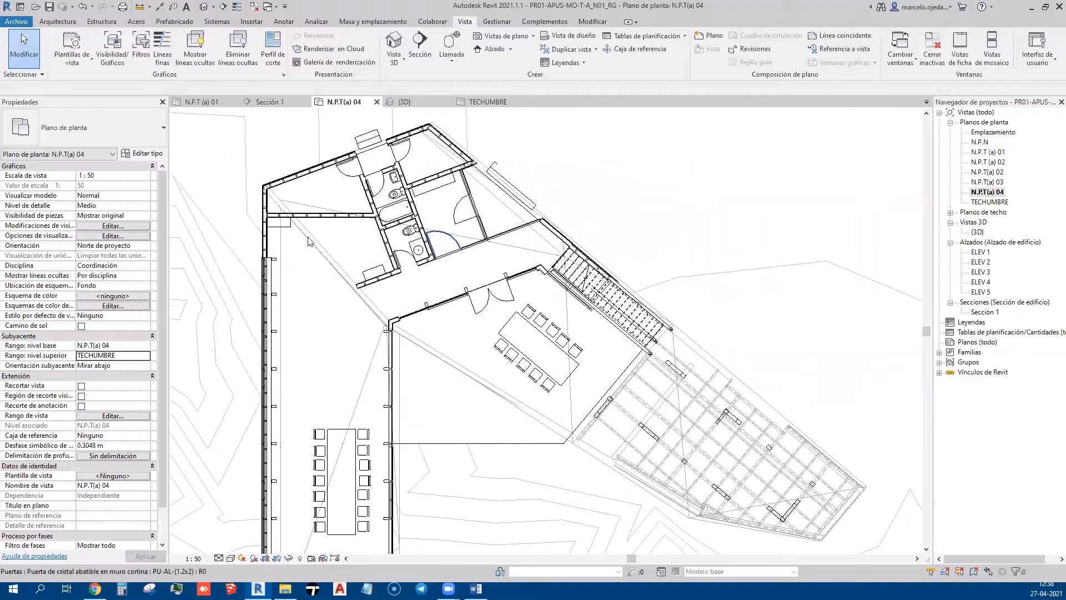
scroll(309, 241, up, 2)
scroll(328, 272, down, 2)
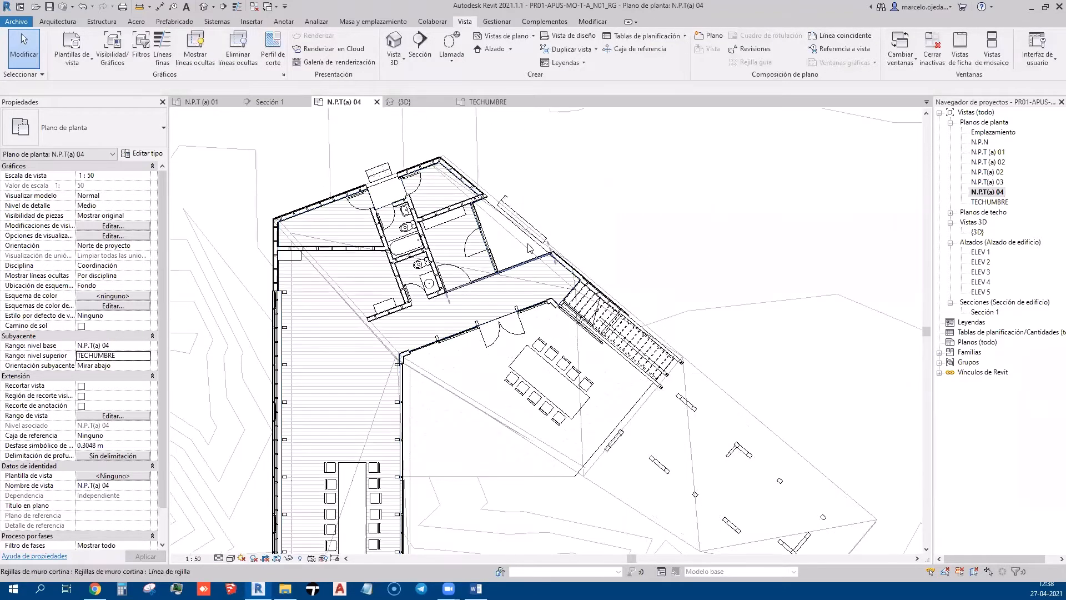
click(253, 23)
Start detail lines using the <Más allá> line style at the top-left wall corner
click(285, 23)
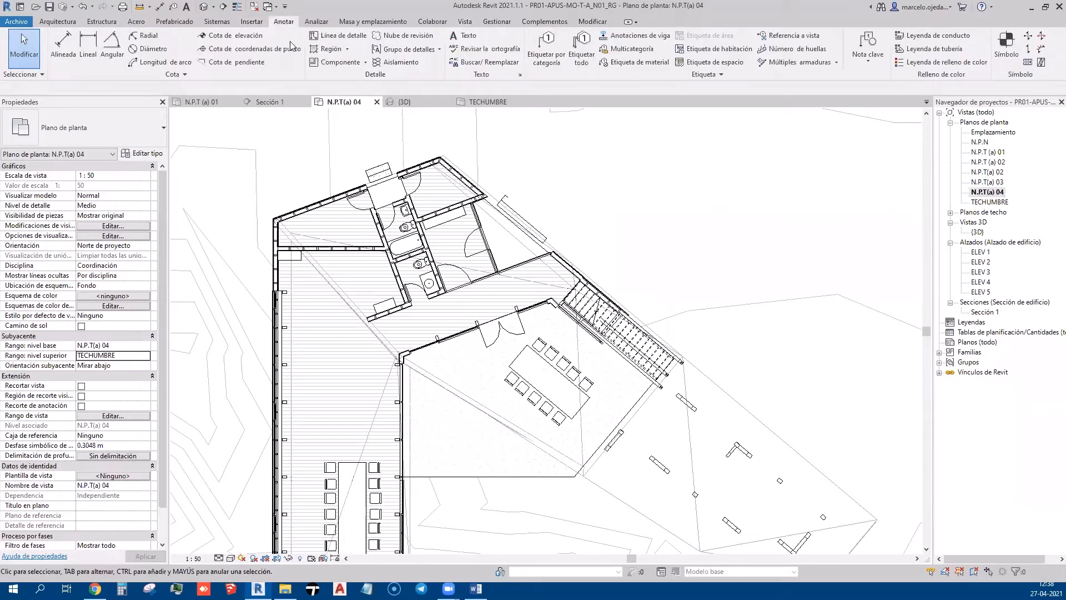
click(345, 38)
click(605, 54)
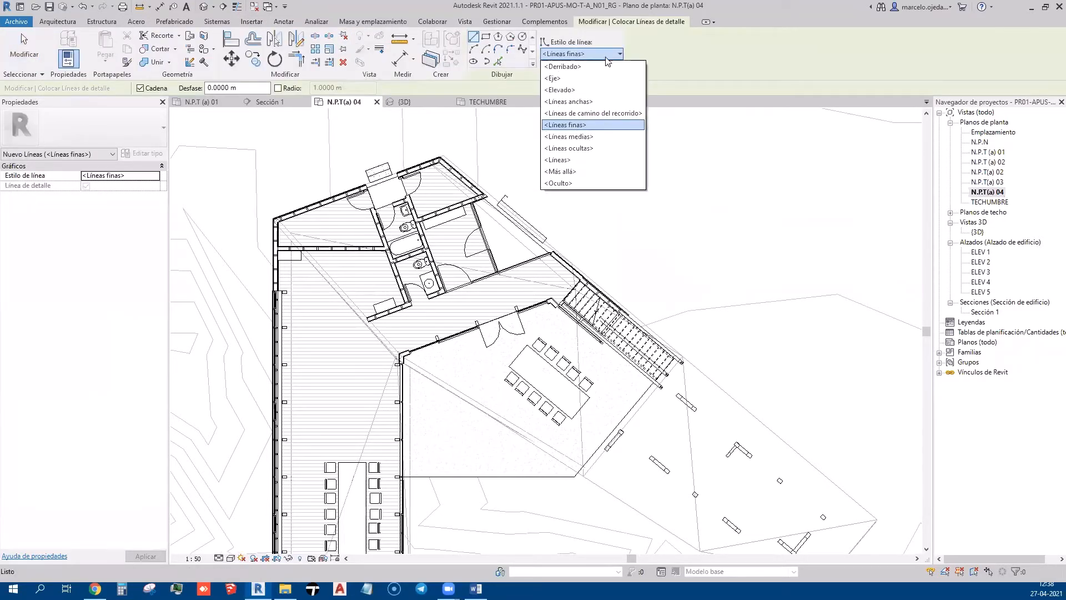
click(592, 172)
scroll(291, 239, up, 5)
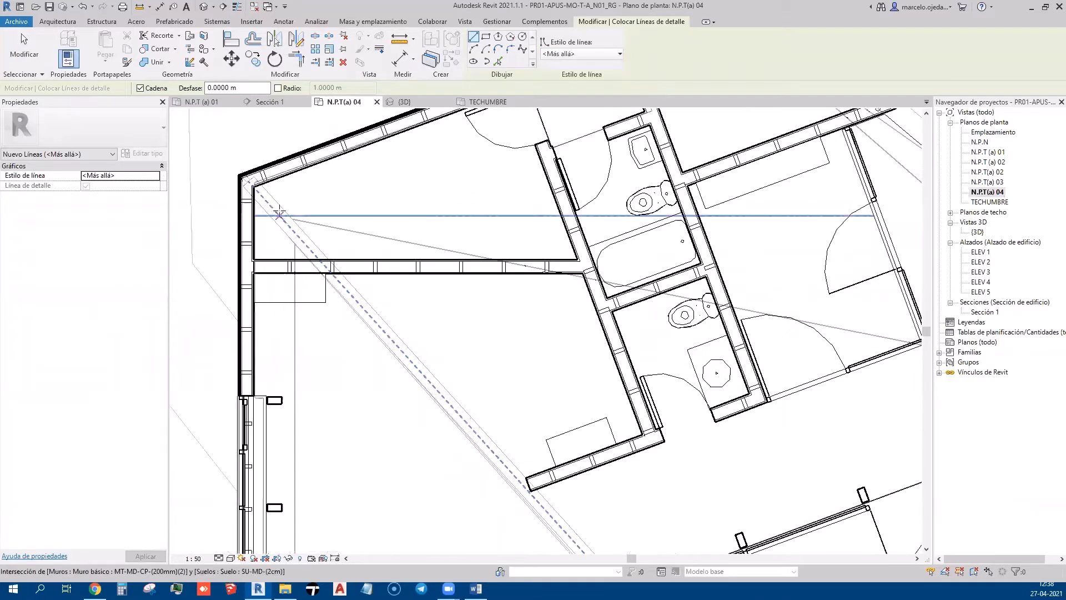
click(253, 186)
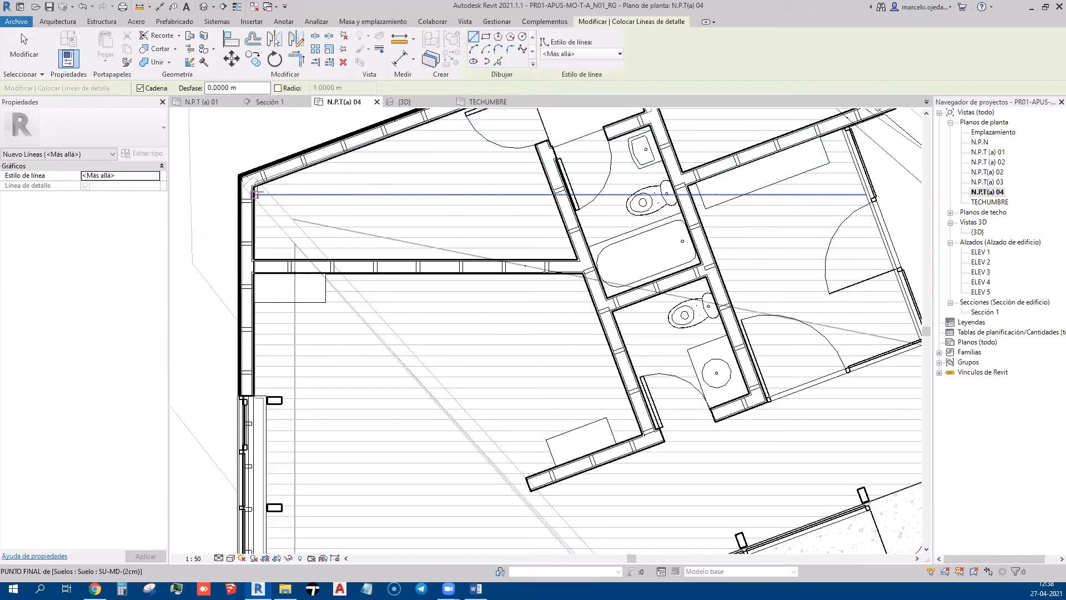
scroll(262, 197, down, 3)
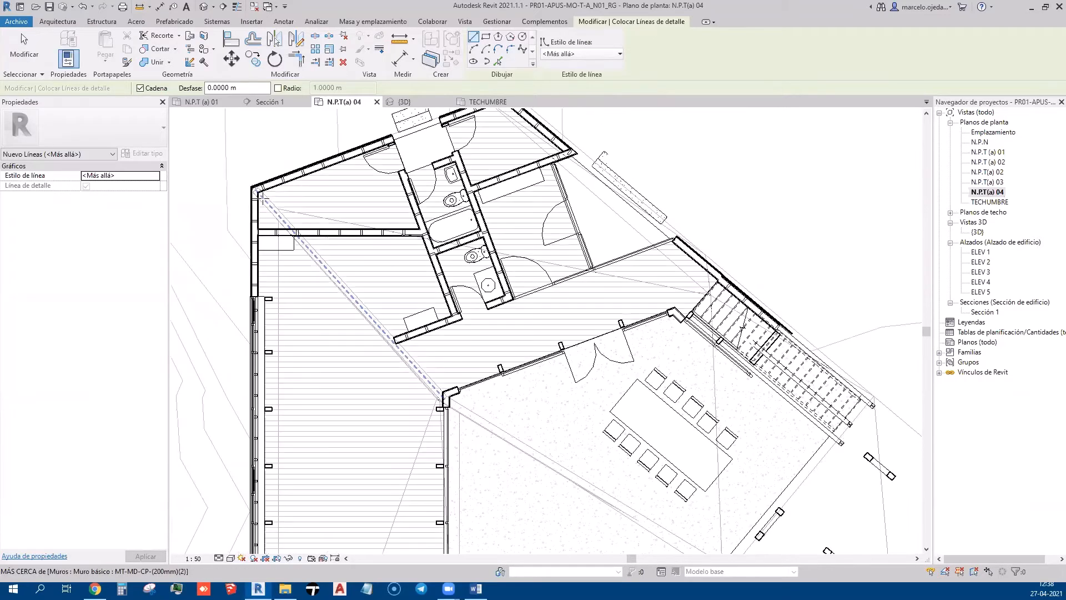
scroll(263, 197, up, 2)
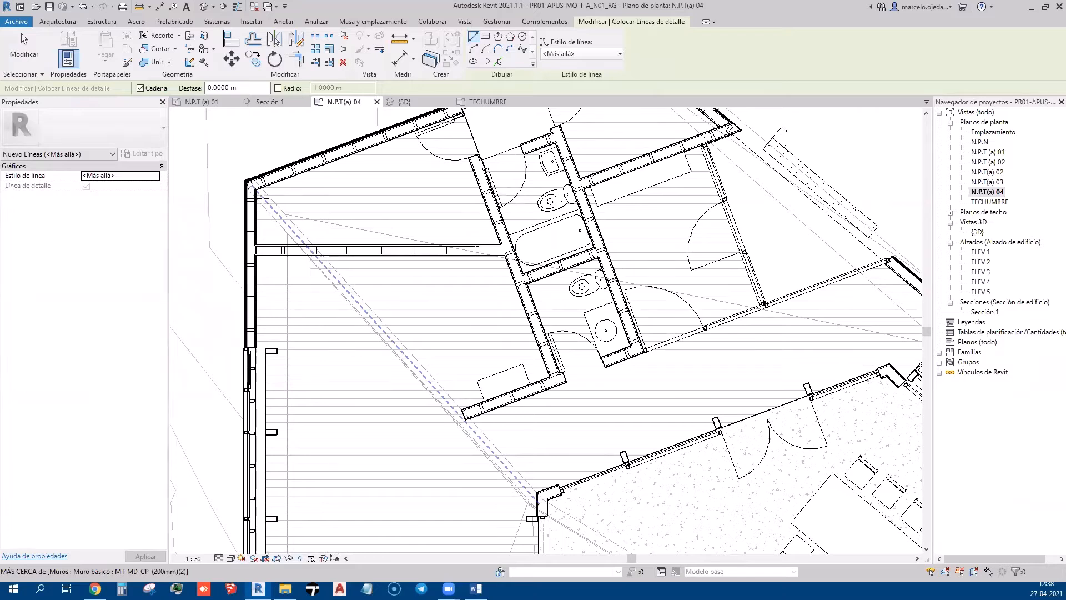
Draw the 8.3256 m diagonal line from the top-left corner to the lower wall corner and select it
click(497, 61)
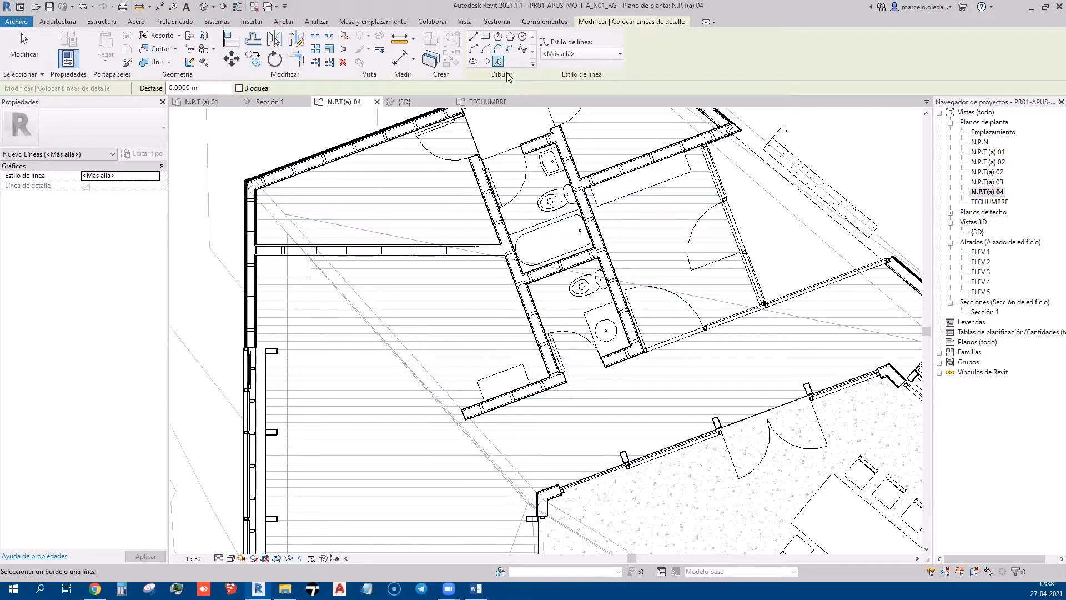
click(473, 37)
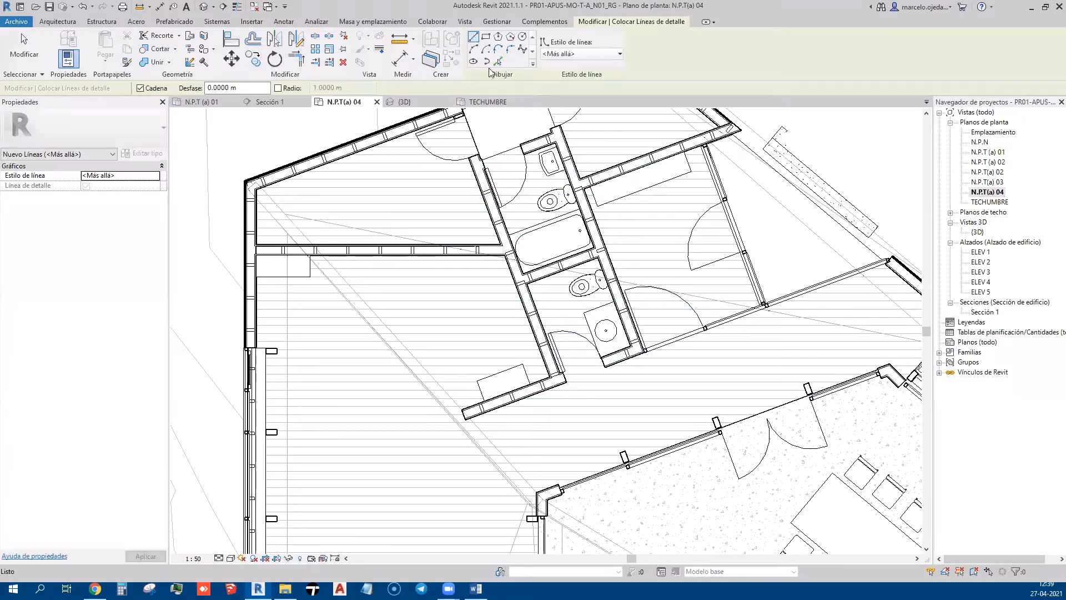
scroll(254, 189, up, 3)
click(254, 189)
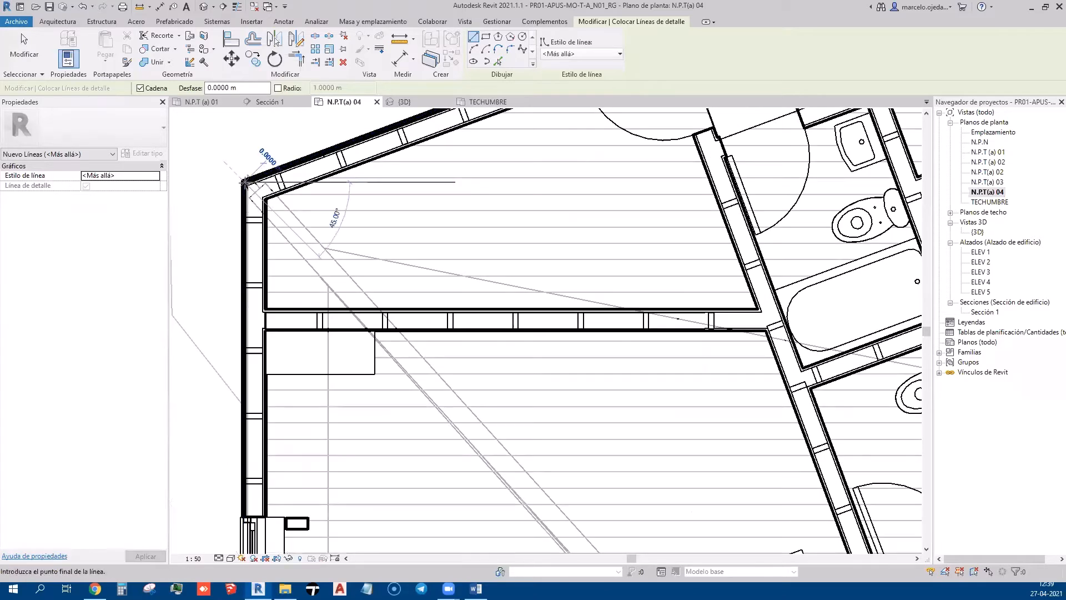
scroll(254, 189, down, 4)
scroll(505, 444, up, 3)
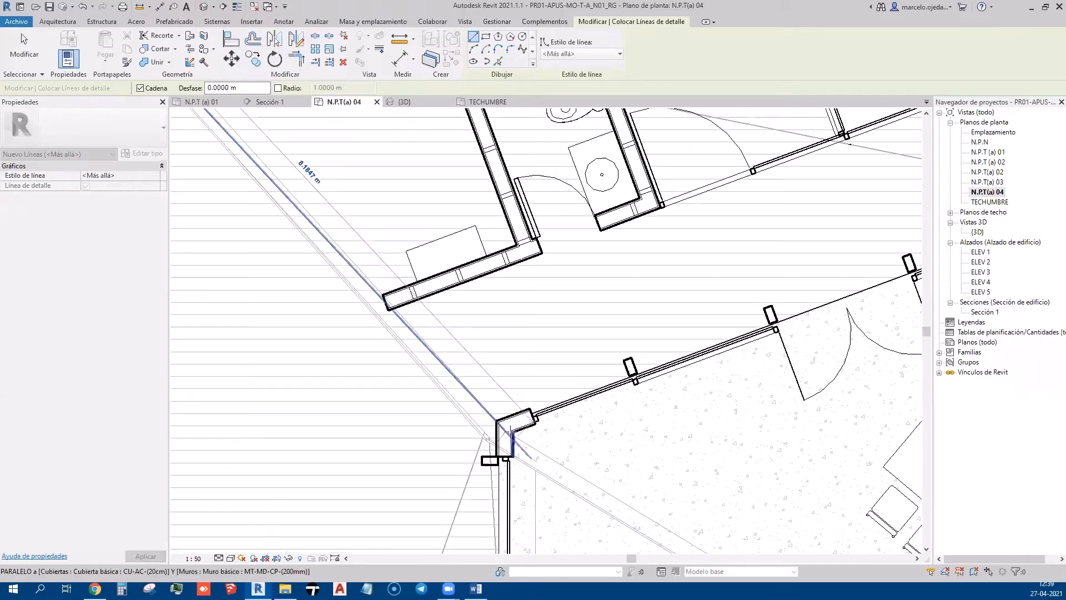
click(513, 454)
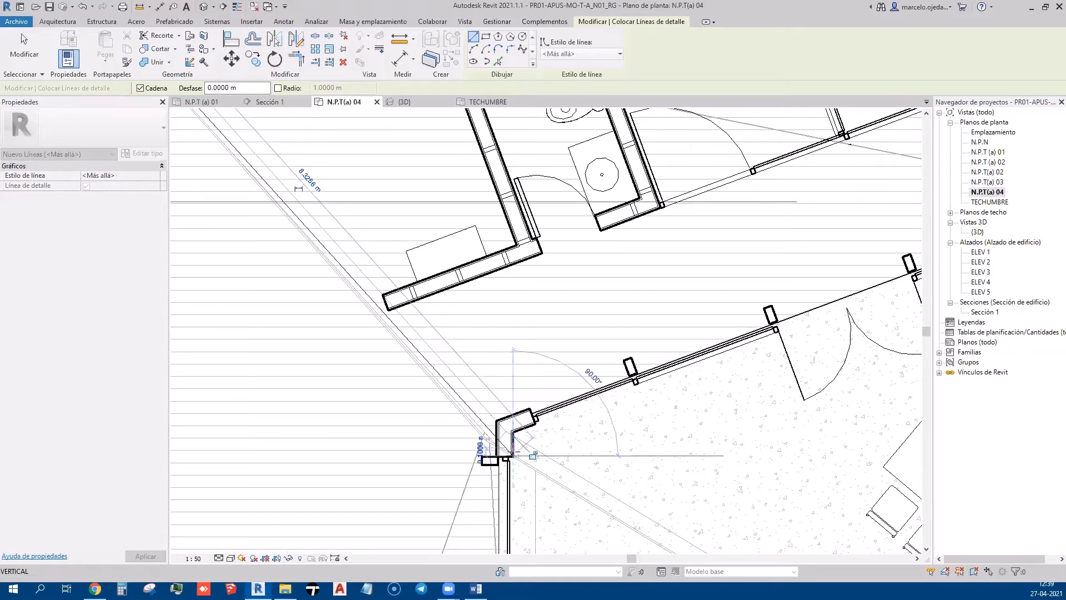
key(Escape)
key(Escape)
click(464, 402)
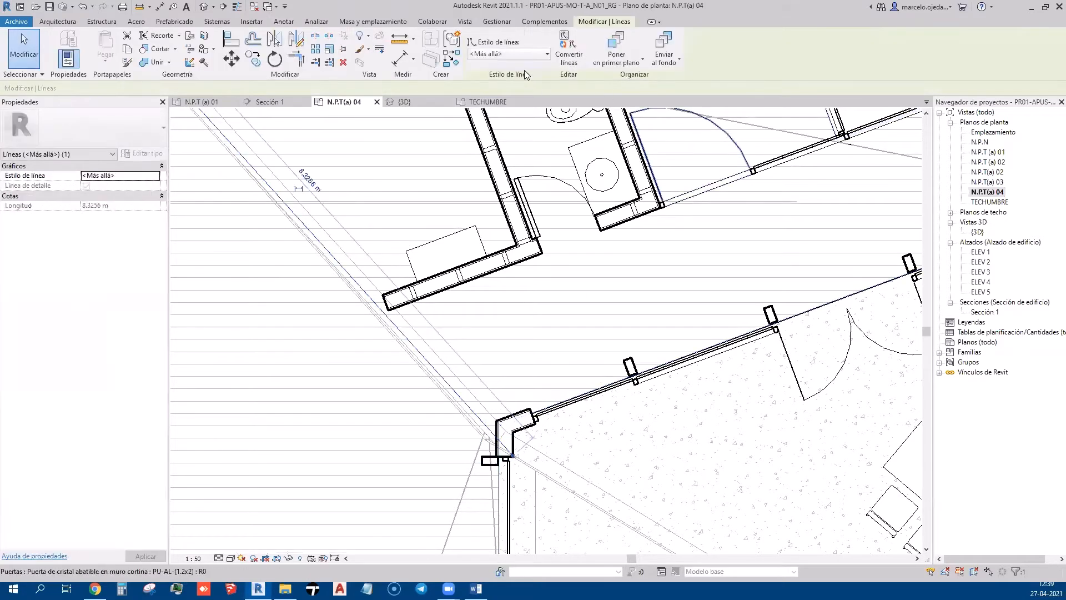
Give the diagonal overhang detail line the <Líneas ocultas> line style
click(530, 53)
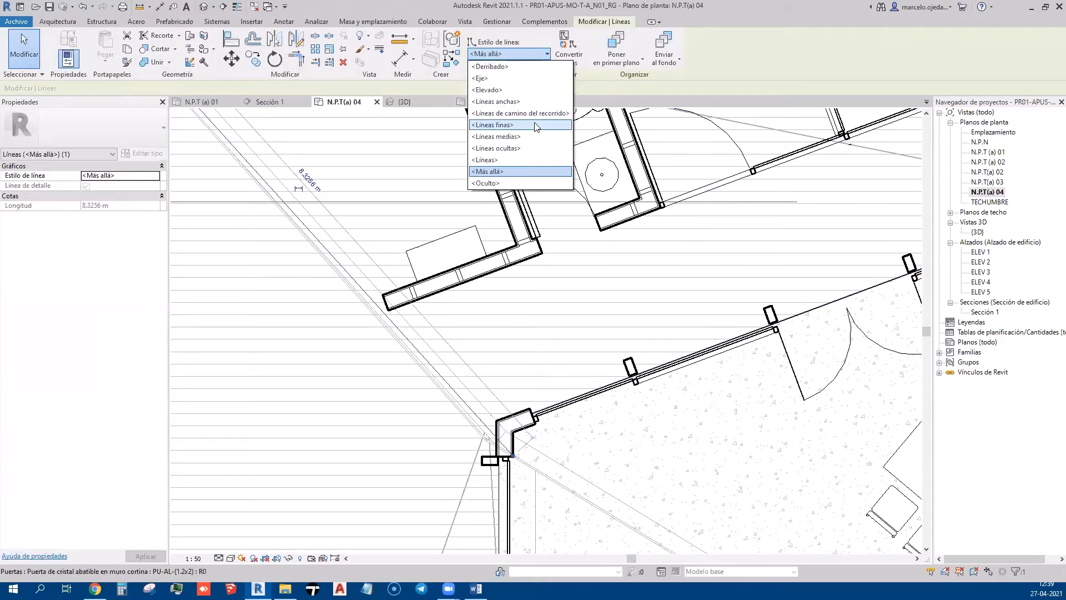
click(527, 148)
scroll(526, 155, down, 3)
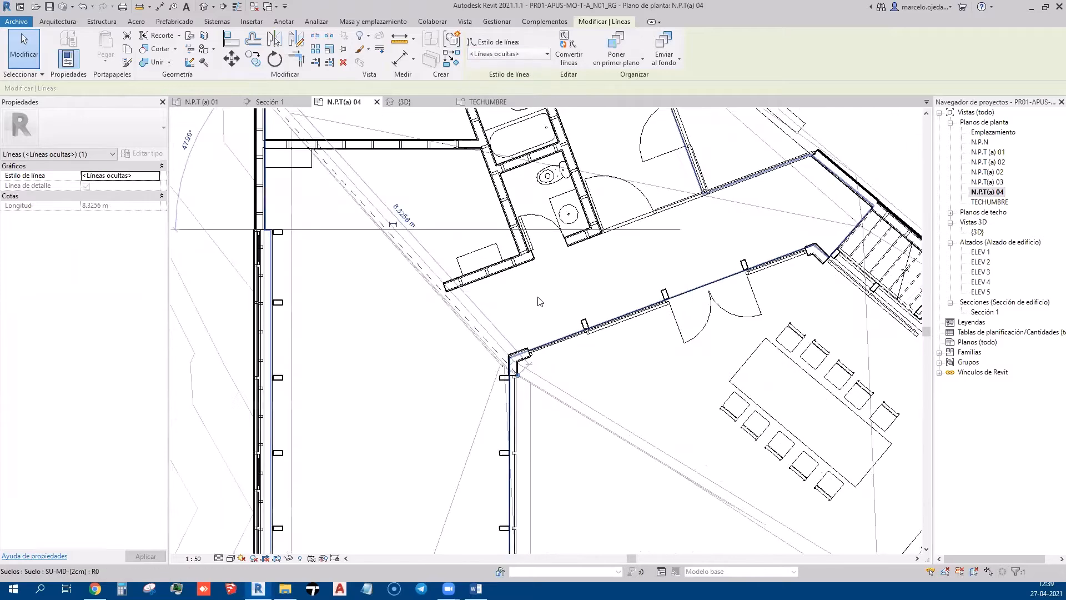
click(476, 302)
scroll(574, 345, down, 2)
click(703, 223)
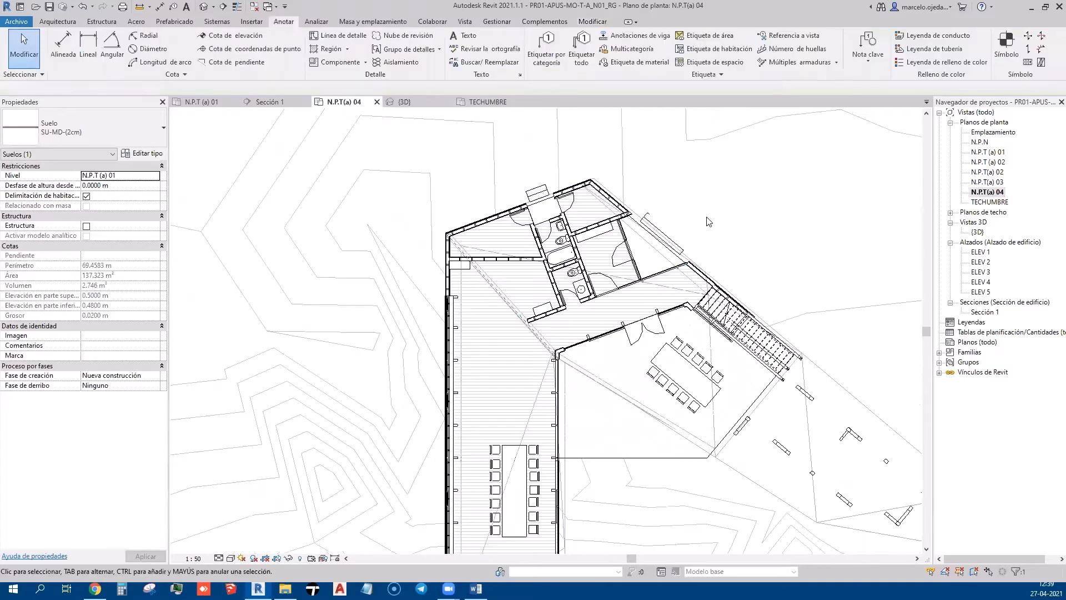
scroll(513, 250, up, 3)
scroll(460, 298, up, 3)
Change the diagonal detail line's style to <Elevado>
click(447, 305)
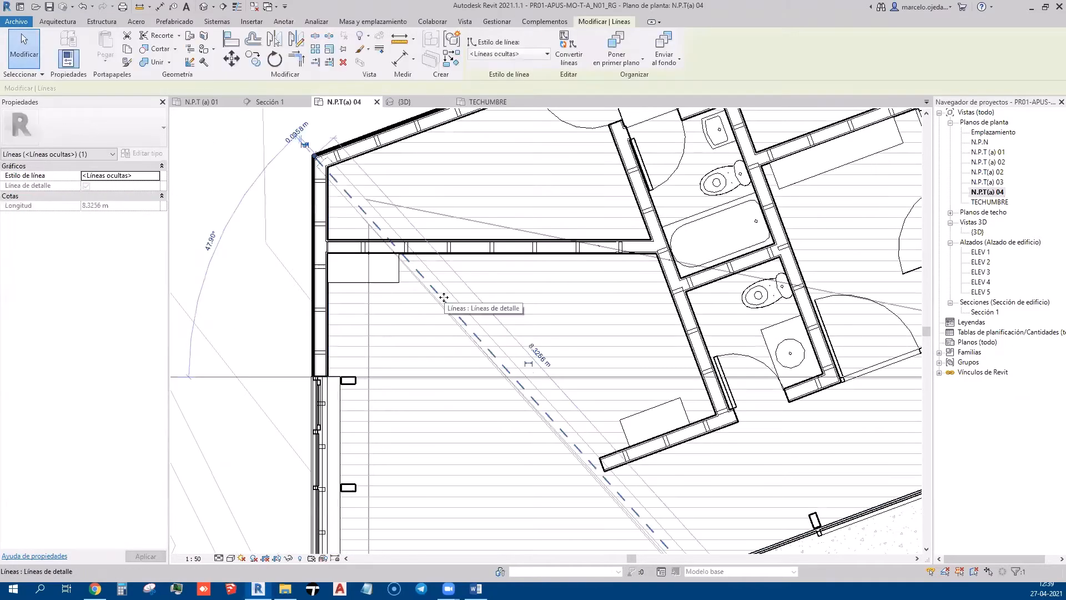
click(510, 54)
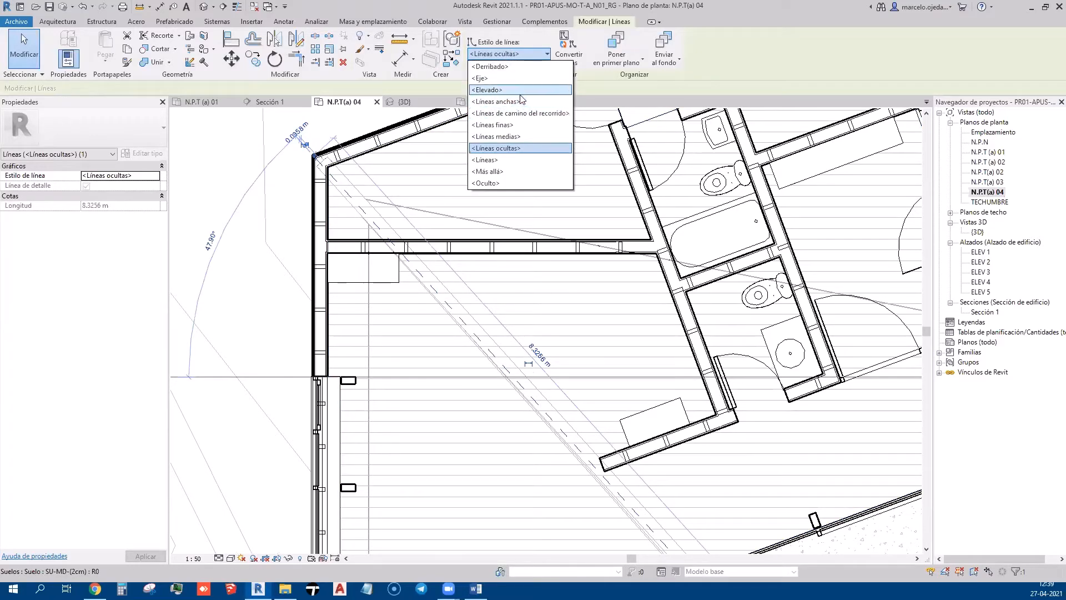
click(489, 89)
scroll(433, 147, down, 2)
click(411, 303)
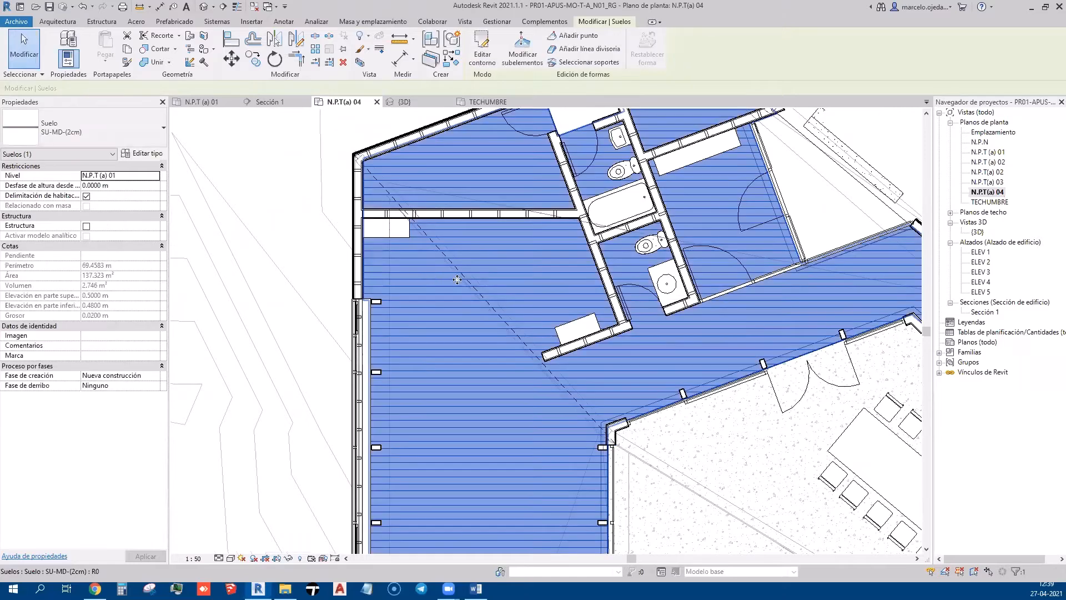
scroll(463, 286, up, 2)
scroll(403, 171, down, 2)
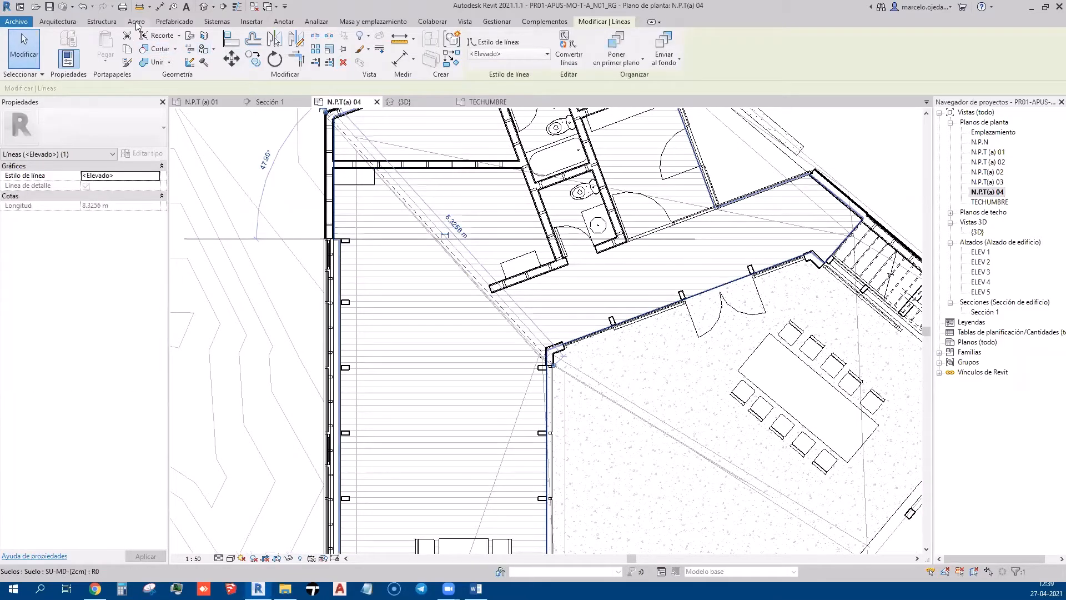
Start the Línea de detalle tool from the annotation tools
click(106, 22)
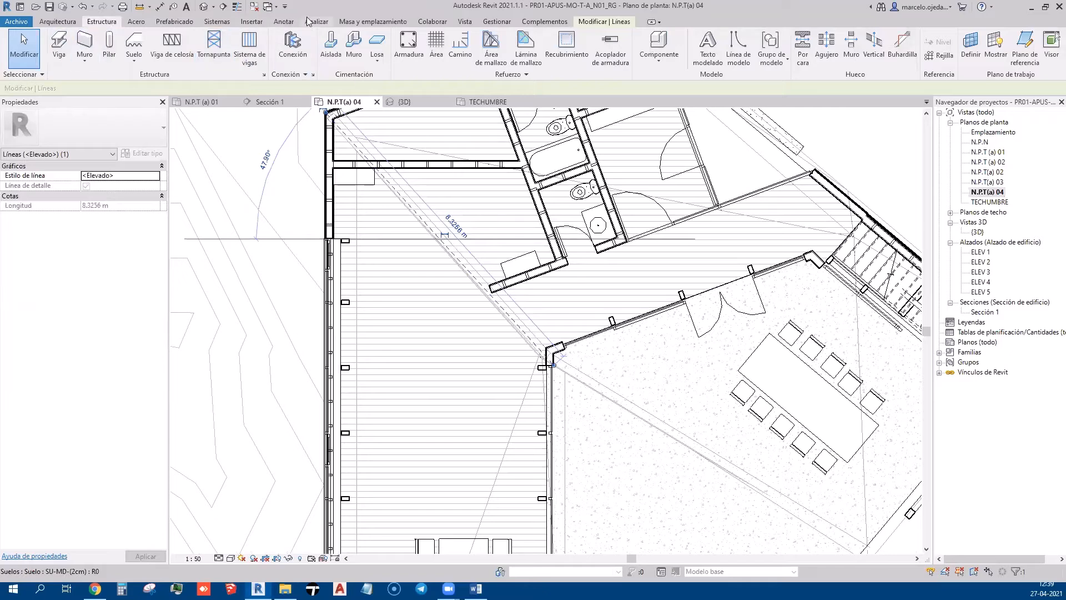
click(289, 22)
click(325, 35)
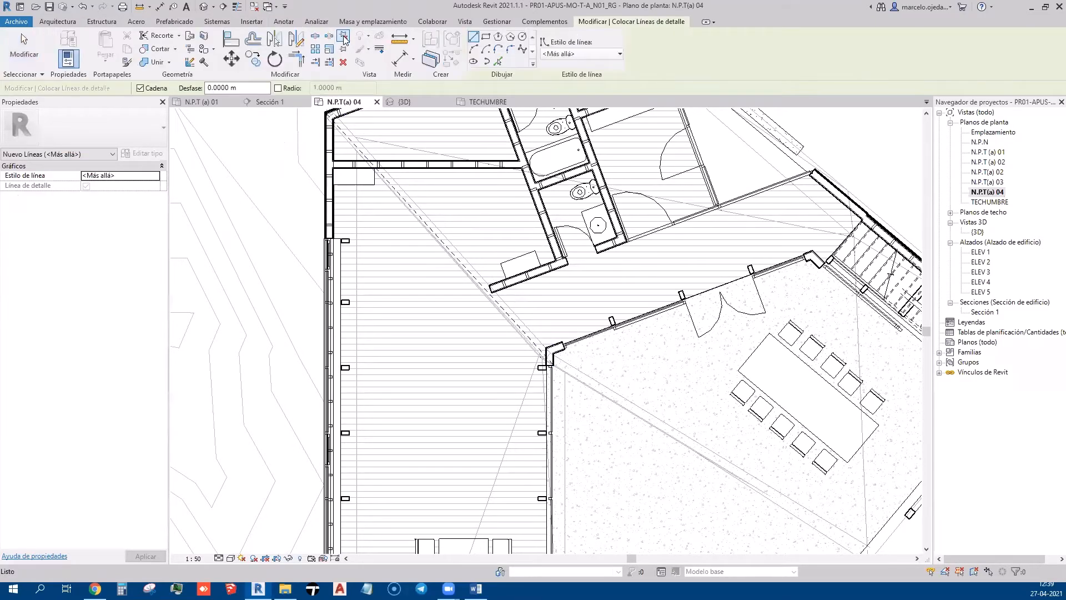
Set new detail lines to <Elevado> and trace one from the wall corner to the lower wall corner
click(583, 54)
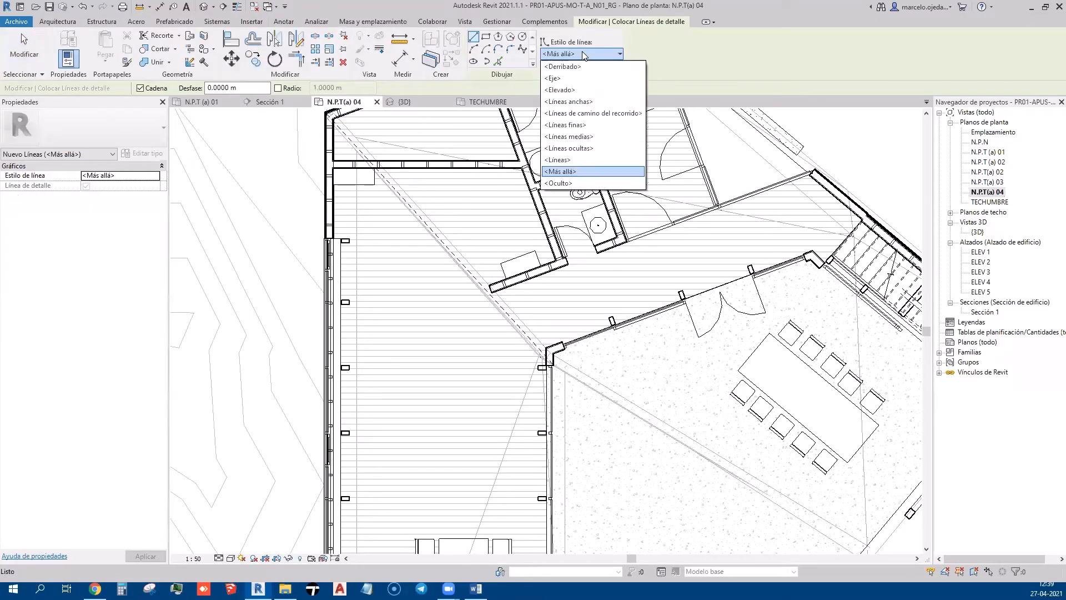
click(589, 91)
scroll(545, 367, up, 4)
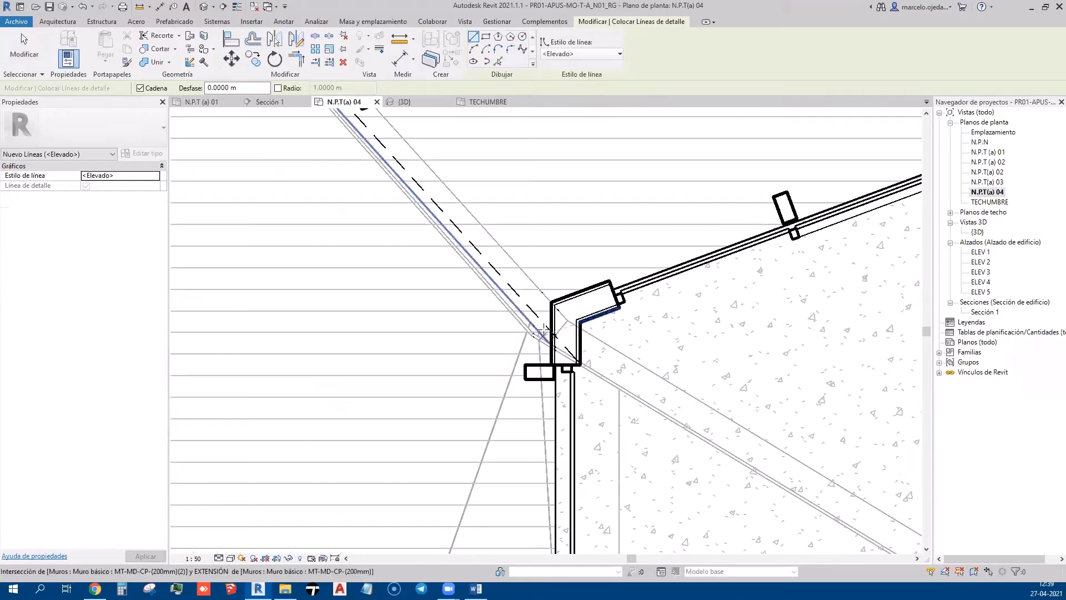
click(531, 311)
scroll(531, 311, down, 5)
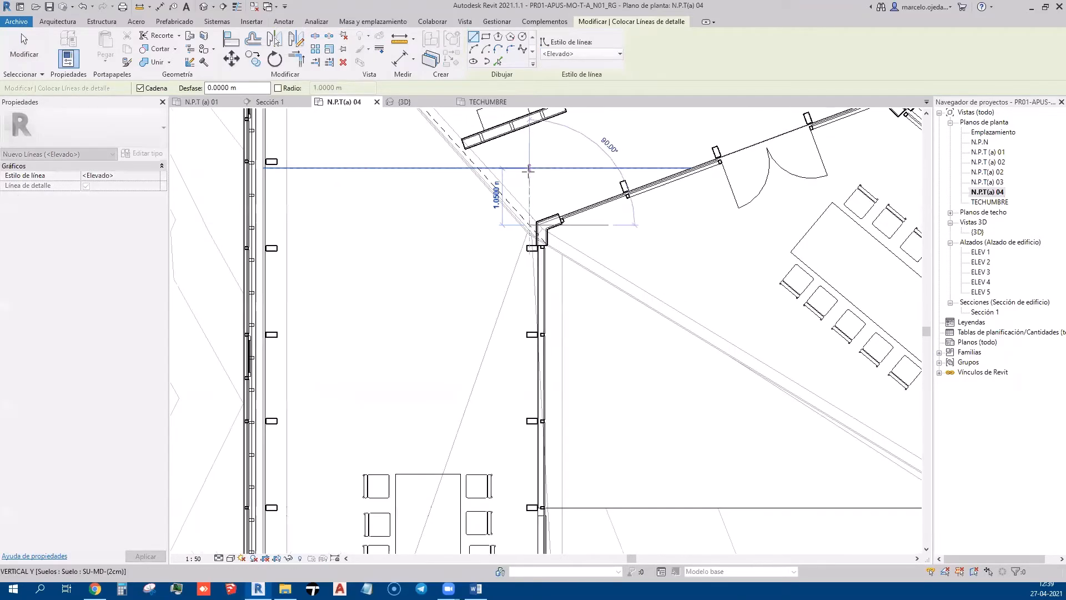
scroll(431, 471, up, 5)
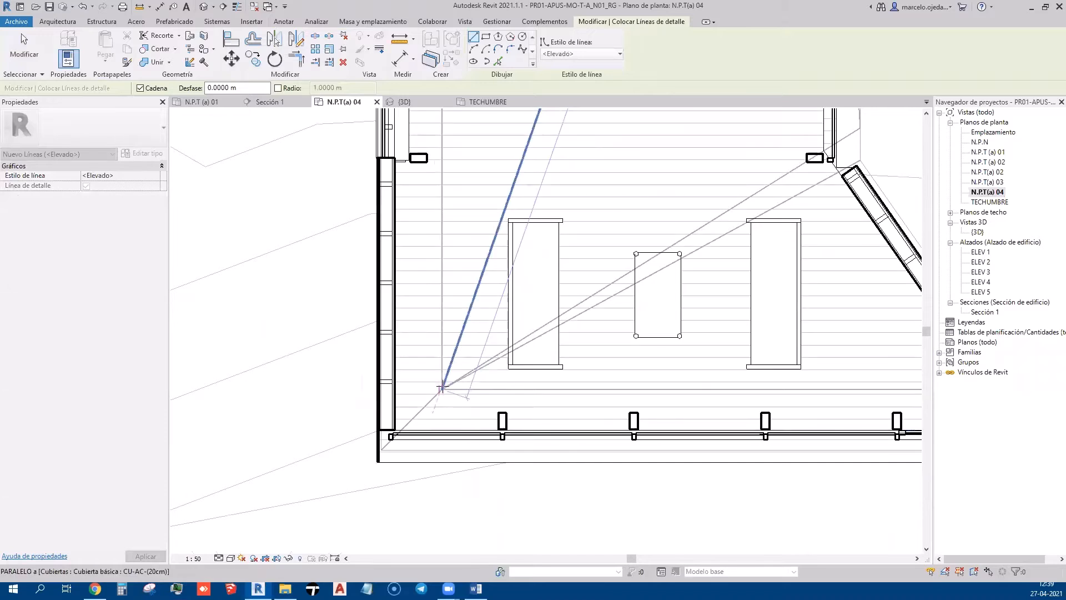
click(442, 389)
key(Escape)
key(Escape)
Trace a 1.2 m segment and a 5.59 m line from the lower-left wall corner
click(375, 457)
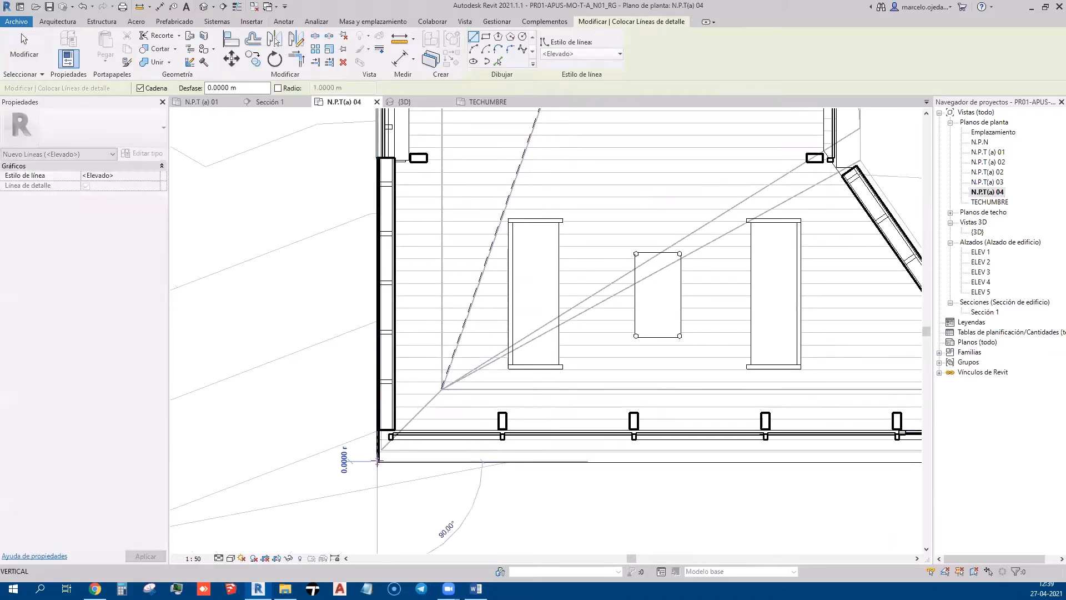
click(442, 387)
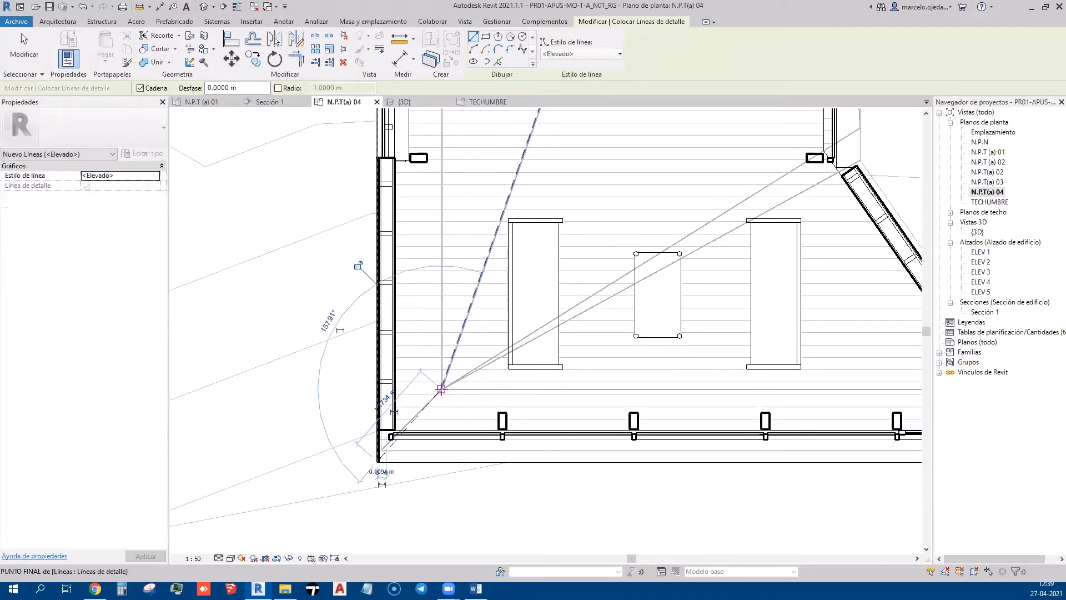
scroll(442, 387, down, 3)
click(679, 274)
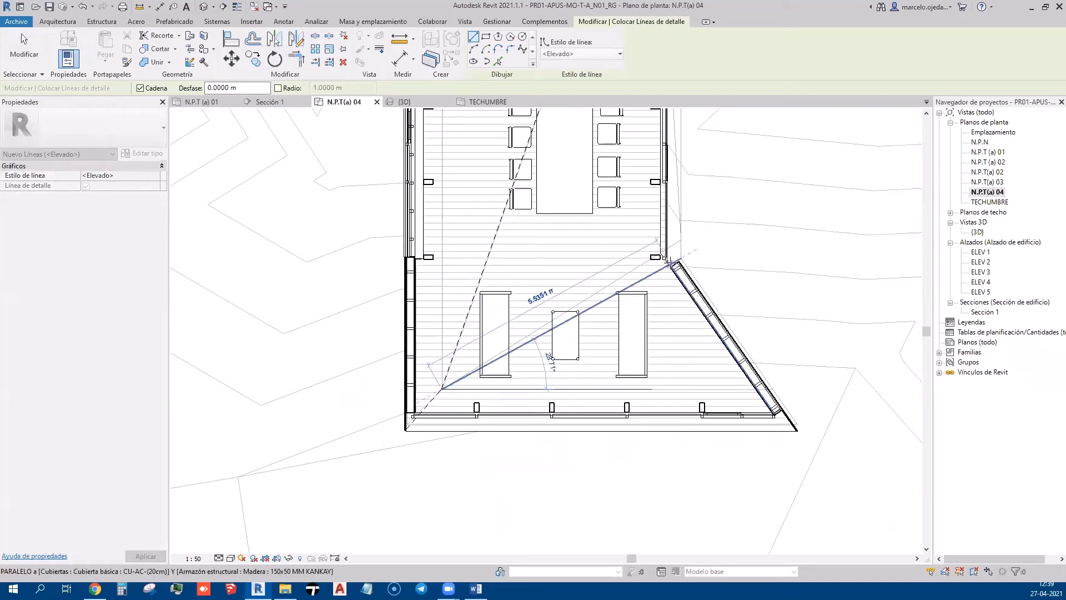
key(Escape)
key(Escape)
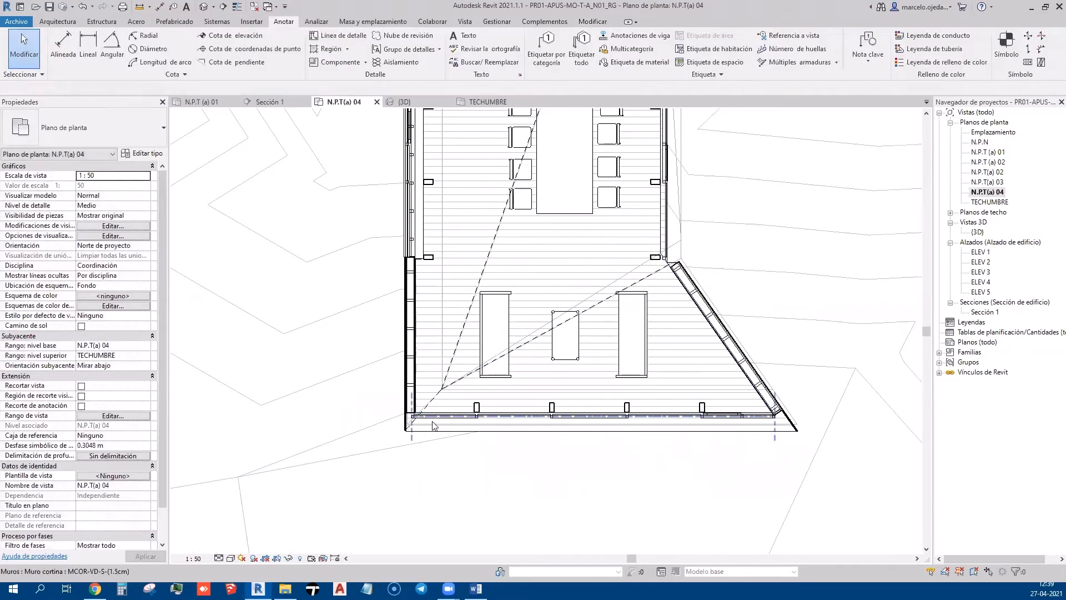
Pan to the upper rooms and begin a detail line at the top-left wall corner
scroll(431, 421, down, 1)
middle_drag(524, 251, 431, 505)
middle_drag(527, 342, 498, 455)
middle_drag(647, 370, 516, 447)
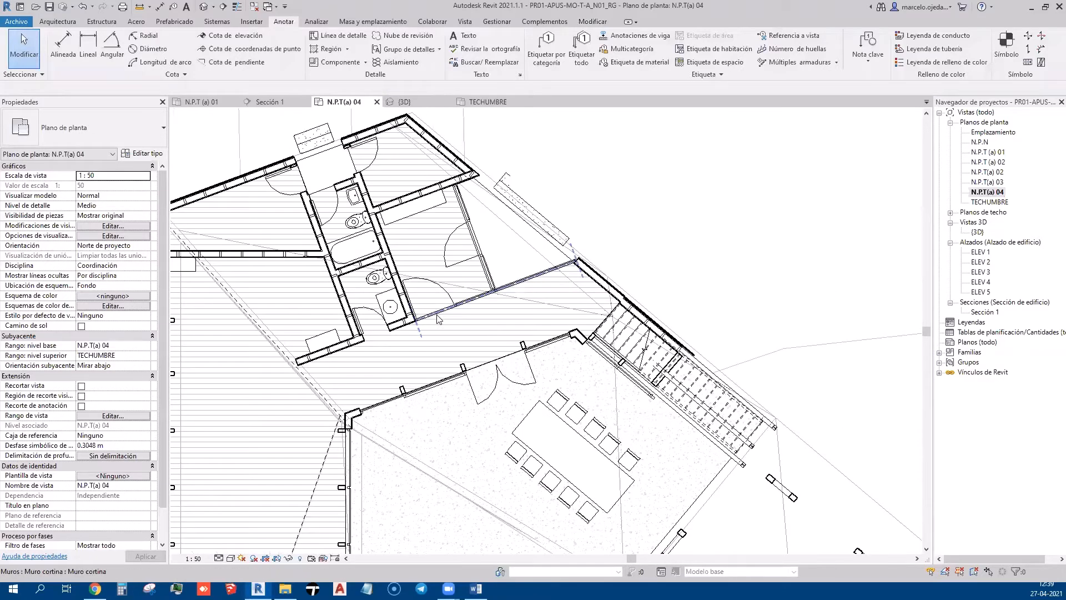
scroll(438, 315, down, 1)
click(338, 35)
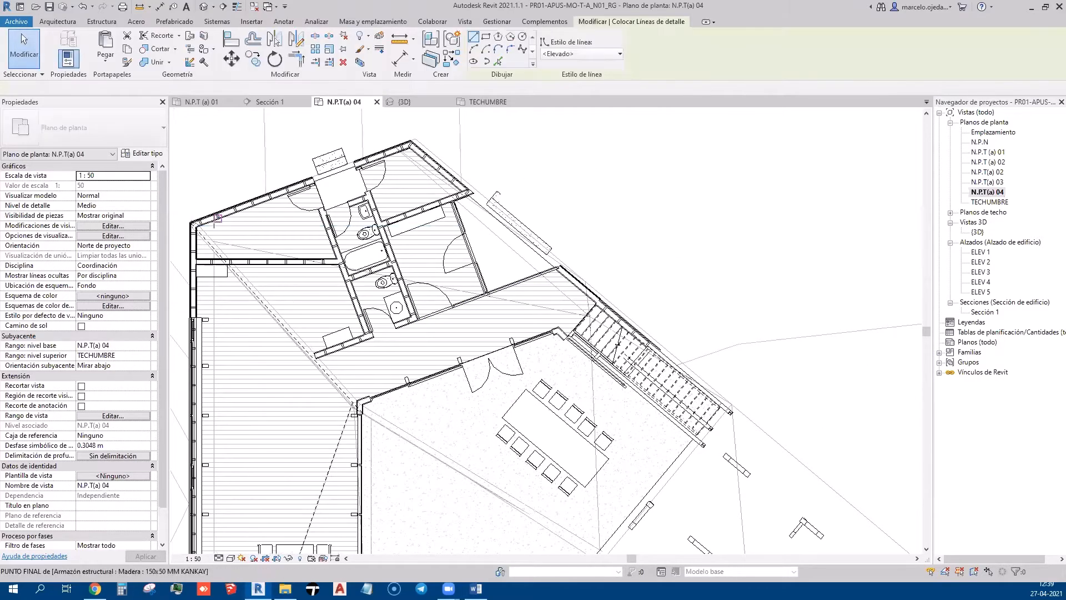
scroll(208, 236, up, 2)
click(187, 218)
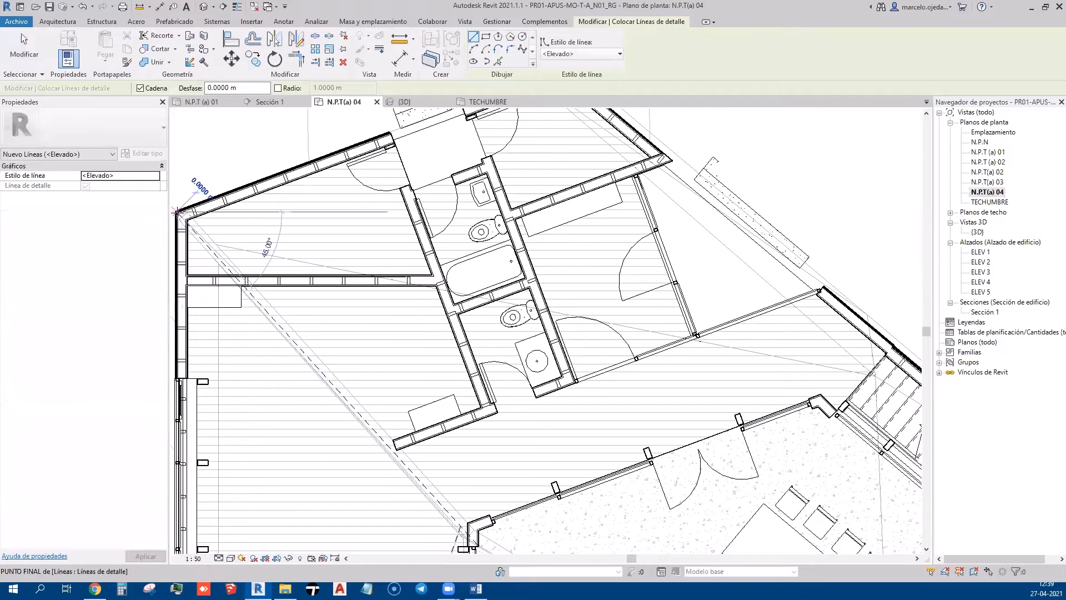
End that detail line at the roof corner near the stairs and exit the tool
scroll(672, 410, down, 1)
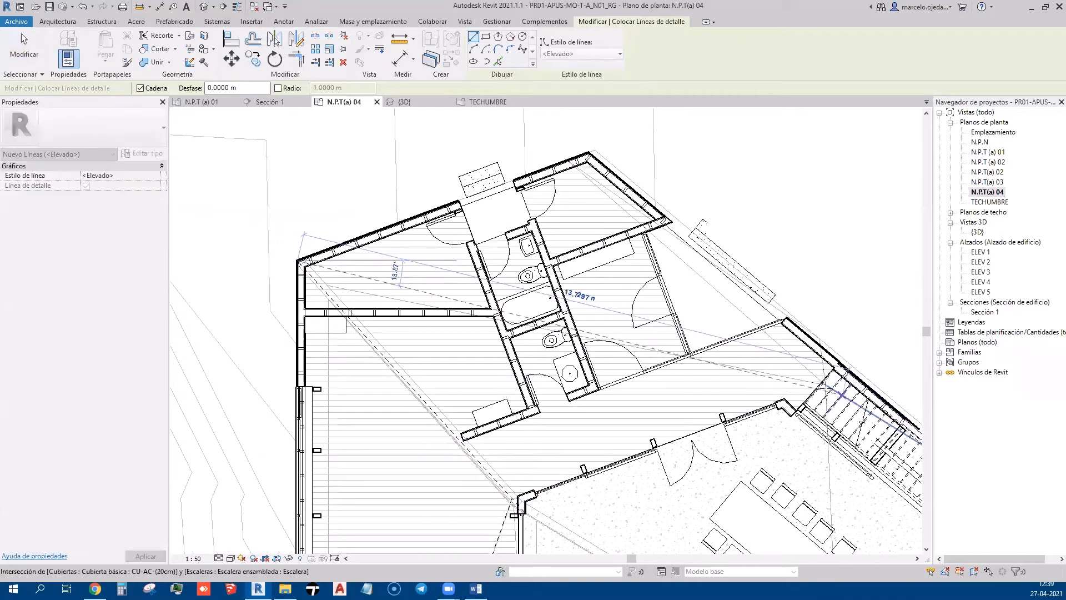
middle_drag(823, 383, 497, 271)
middle_drag(486, 212, 362, 181)
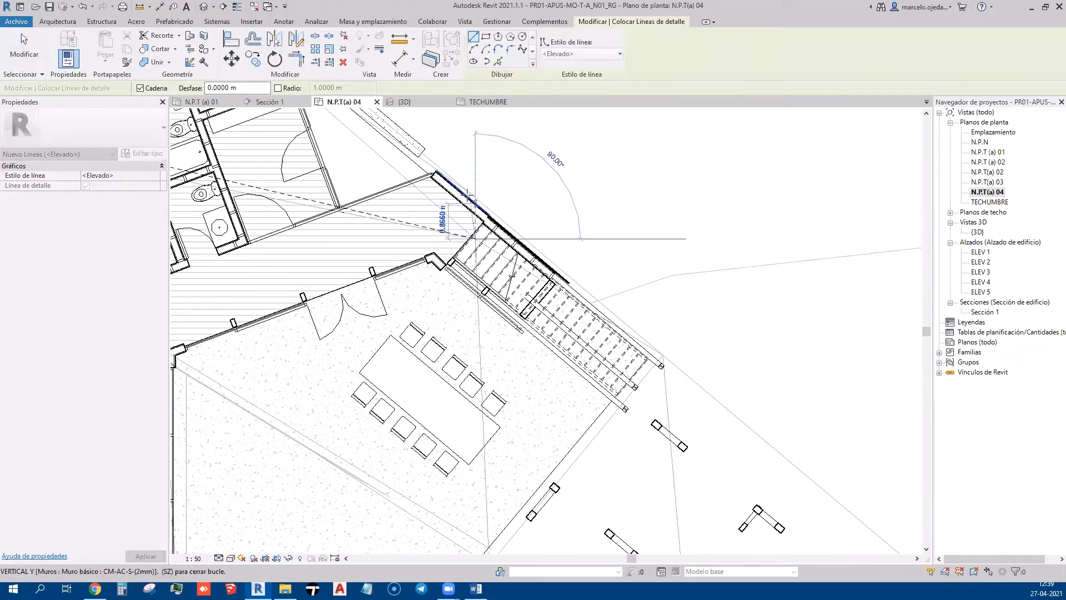
scroll(476, 239, down, 3)
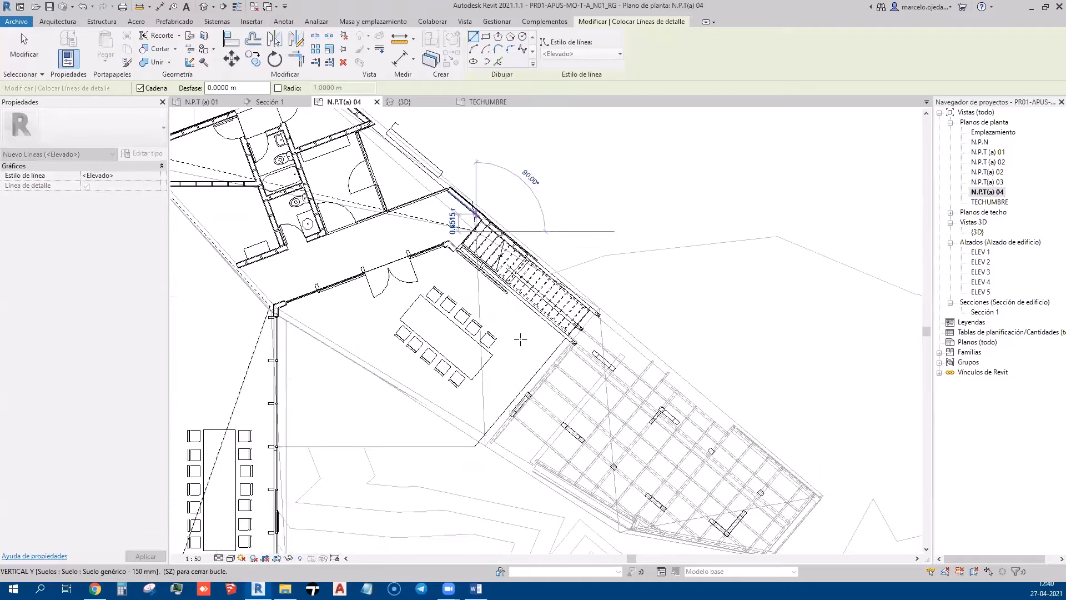
middle_drag(483, 460, 480, 429)
scroll(481, 415, up, 1)
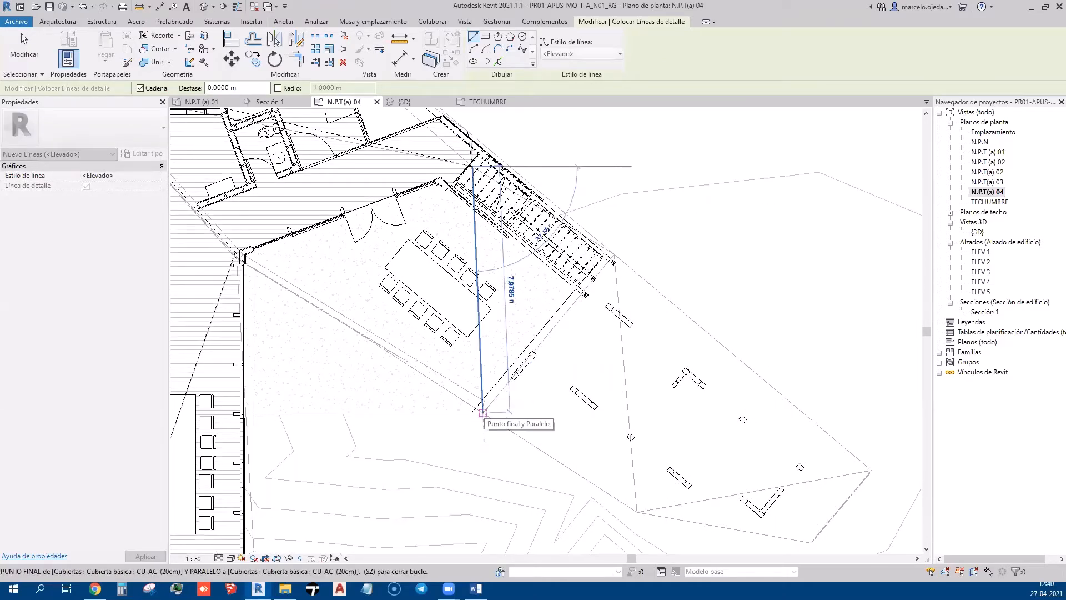
click(482, 413)
scroll(480, 333, down, 2)
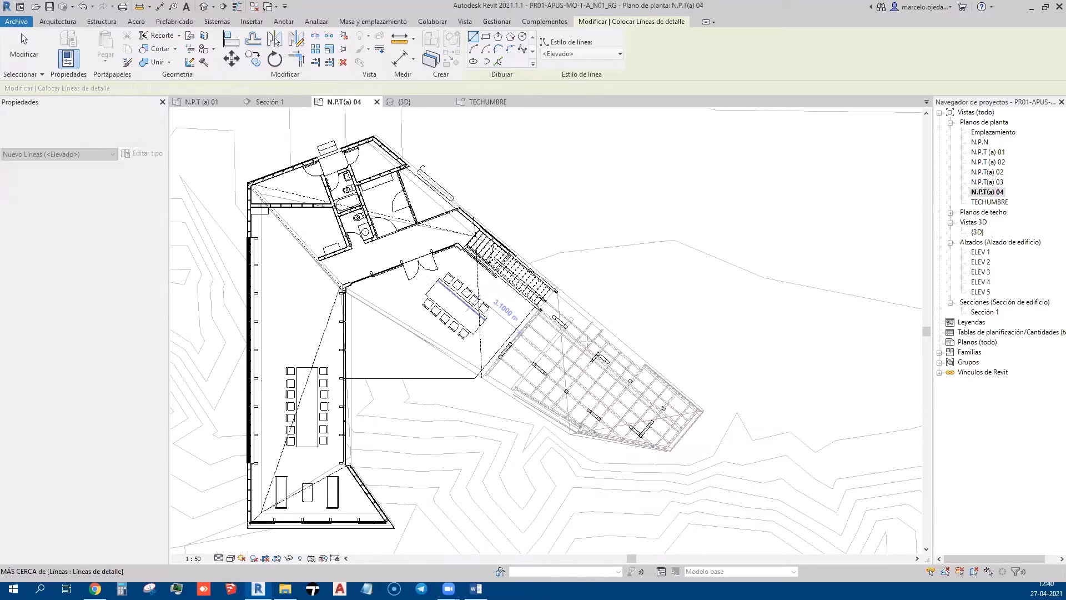
key(Escape)
key(Escape)
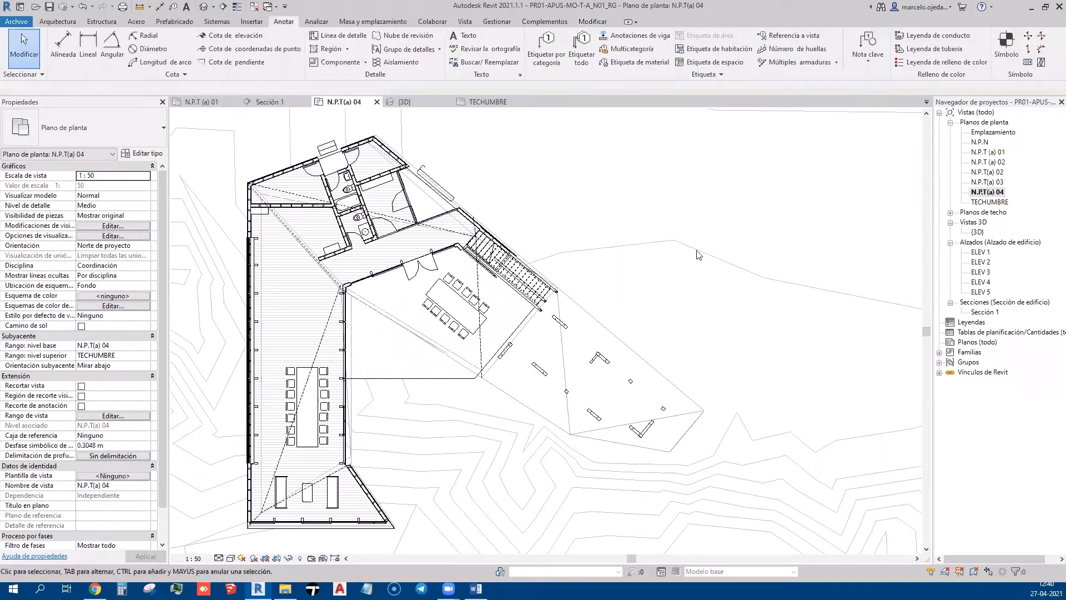
Set the underlay Base Level to Ninguno and apply, leaving the top level unchanged
click(146, 355)
click(117, 379)
click(144, 346)
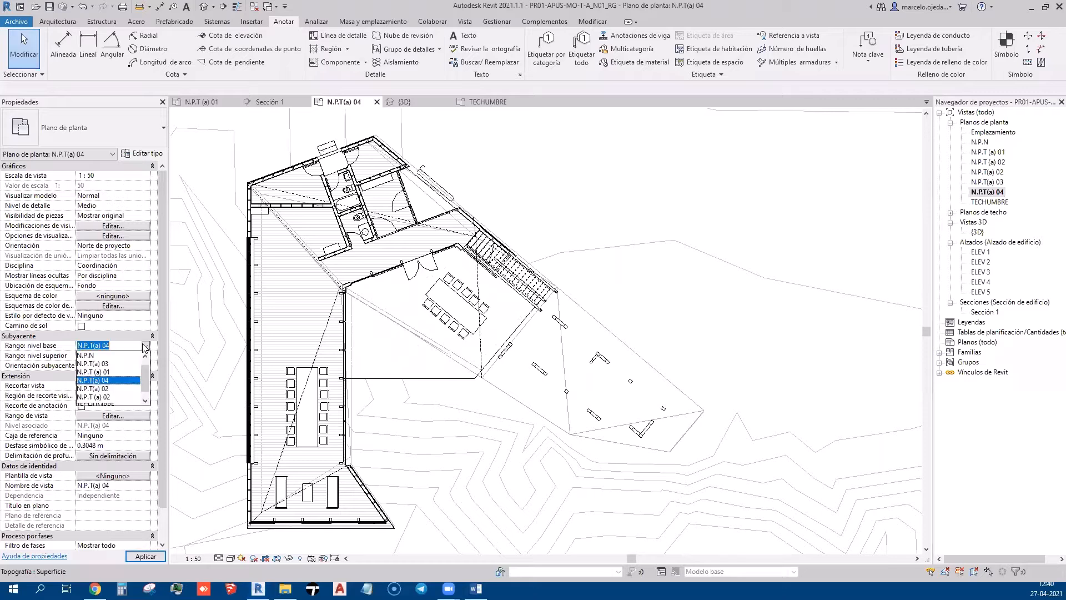
scroll(113, 364, up, 1)
click(97, 356)
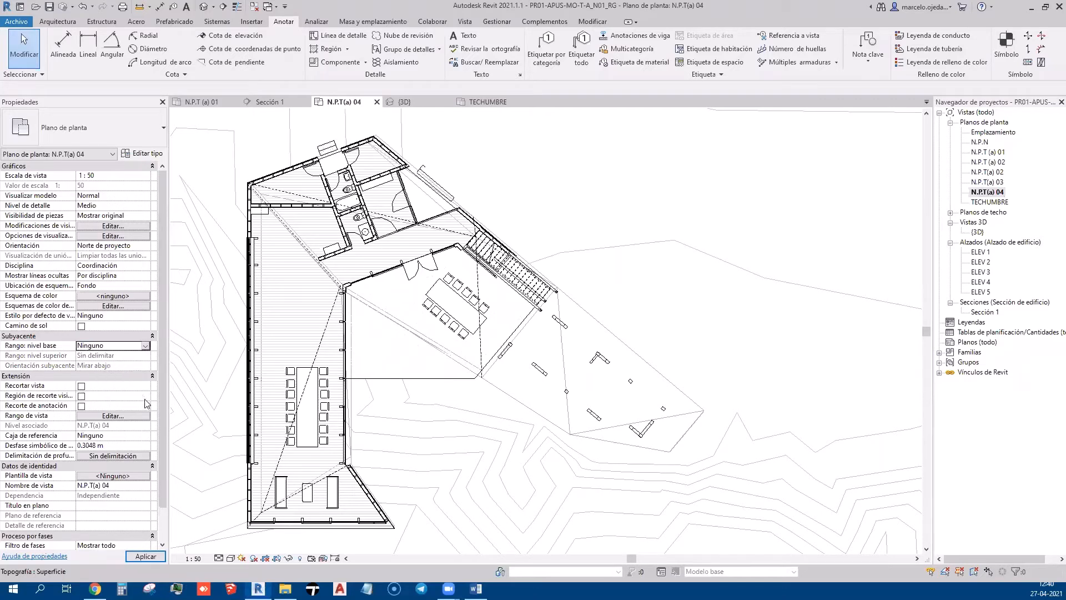
click(146, 556)
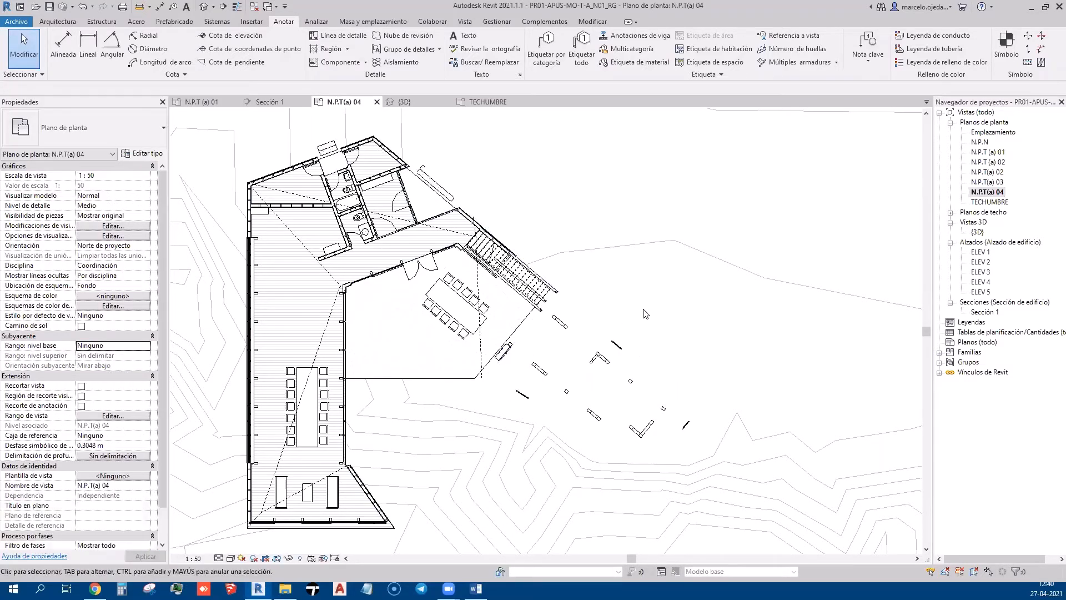
middle_drag(558, 392, 611, 377)
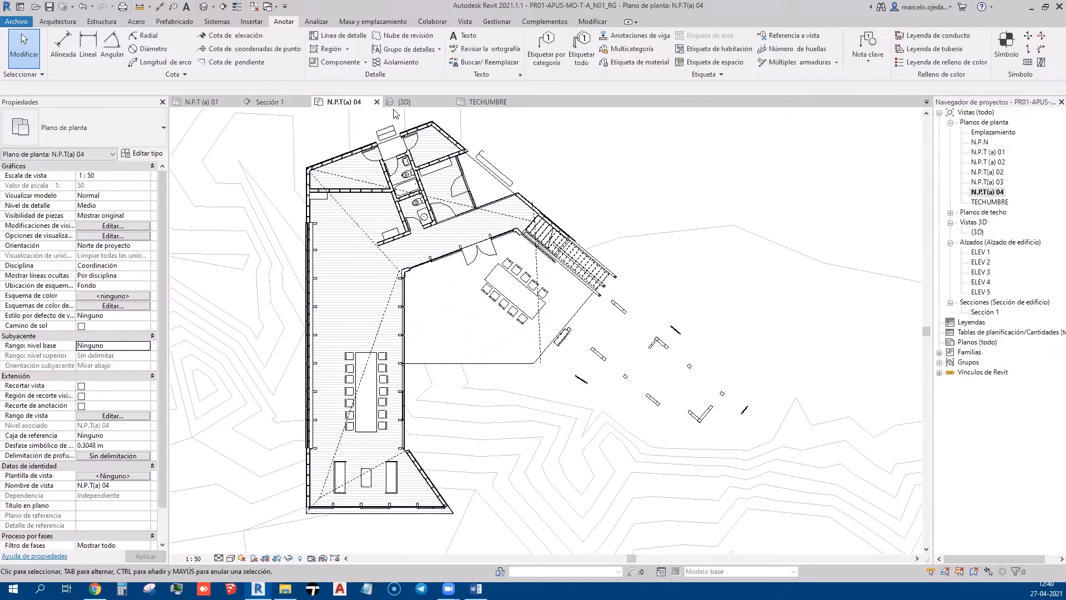
click(405, 102)
shift+middle_drag(601, 363, 515, 337)
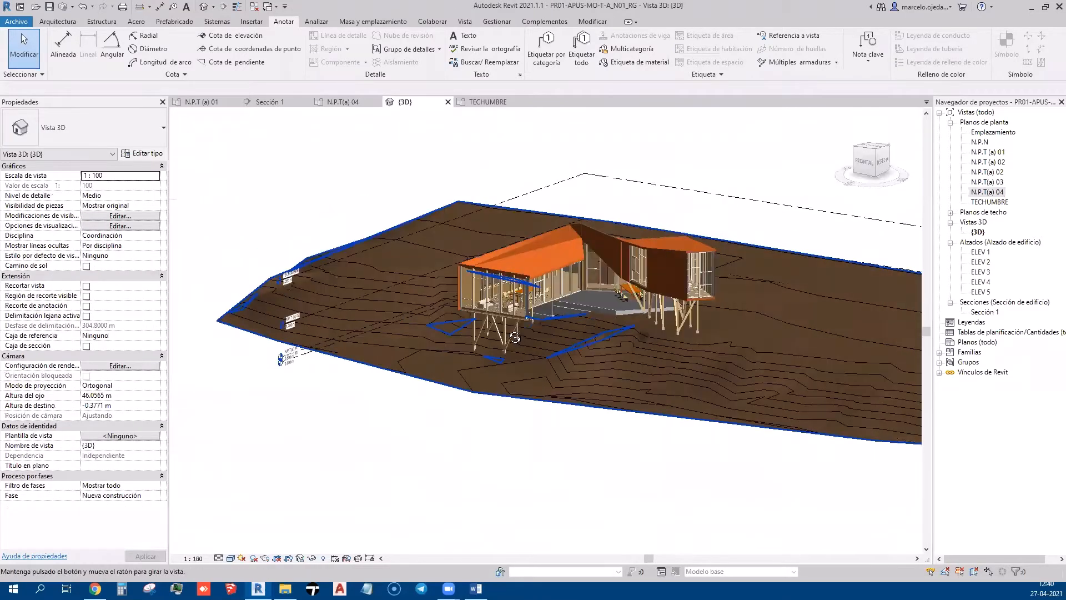
scroll(537, 228, up, 5)
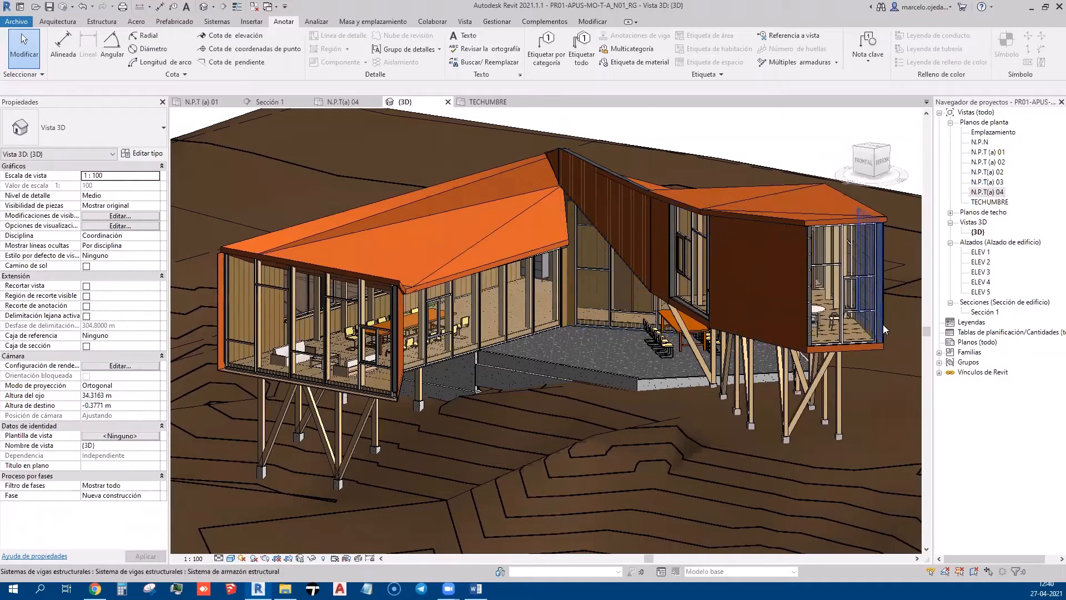
double_click(975, 192)
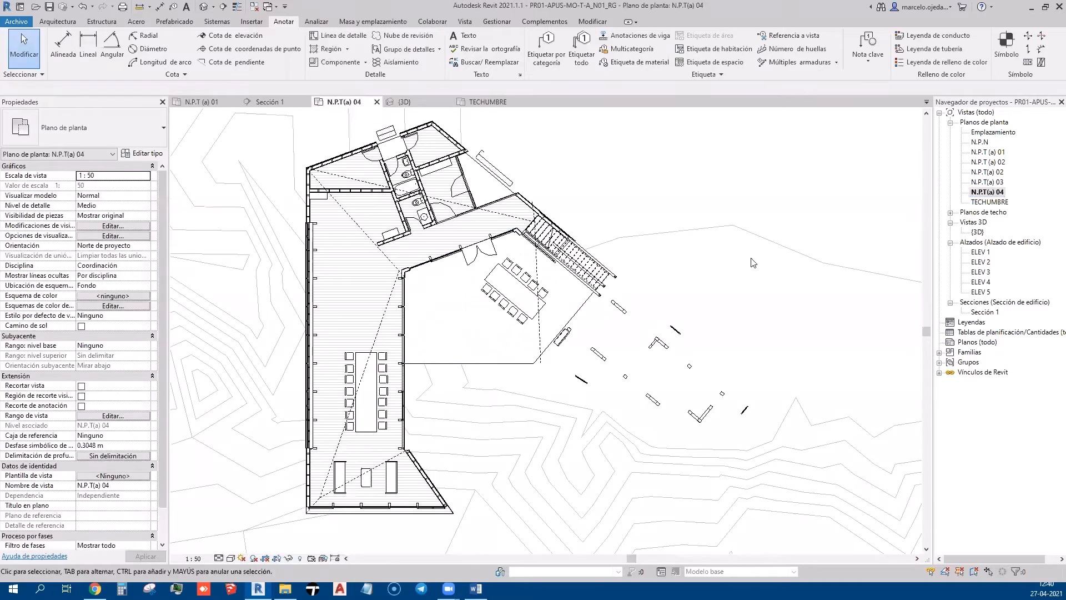
click(539, 324)
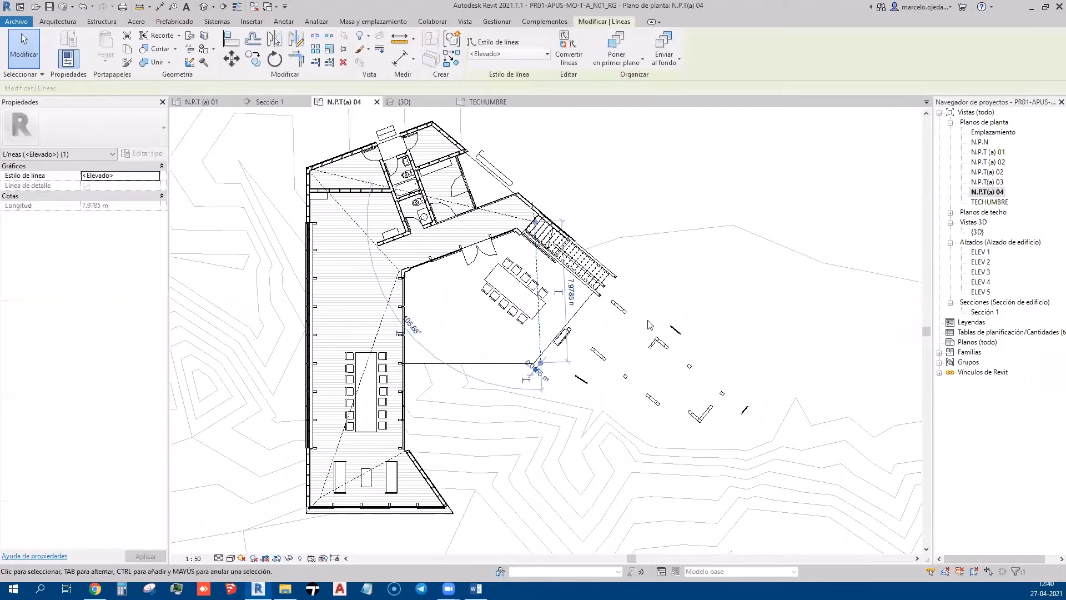
key(Escape)
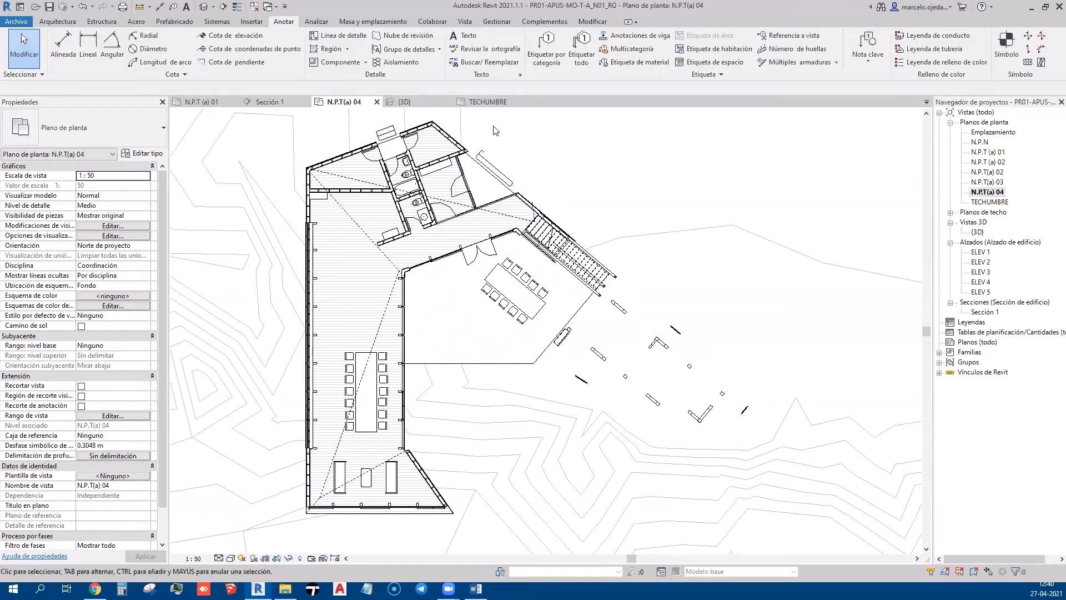
click(423, 100)
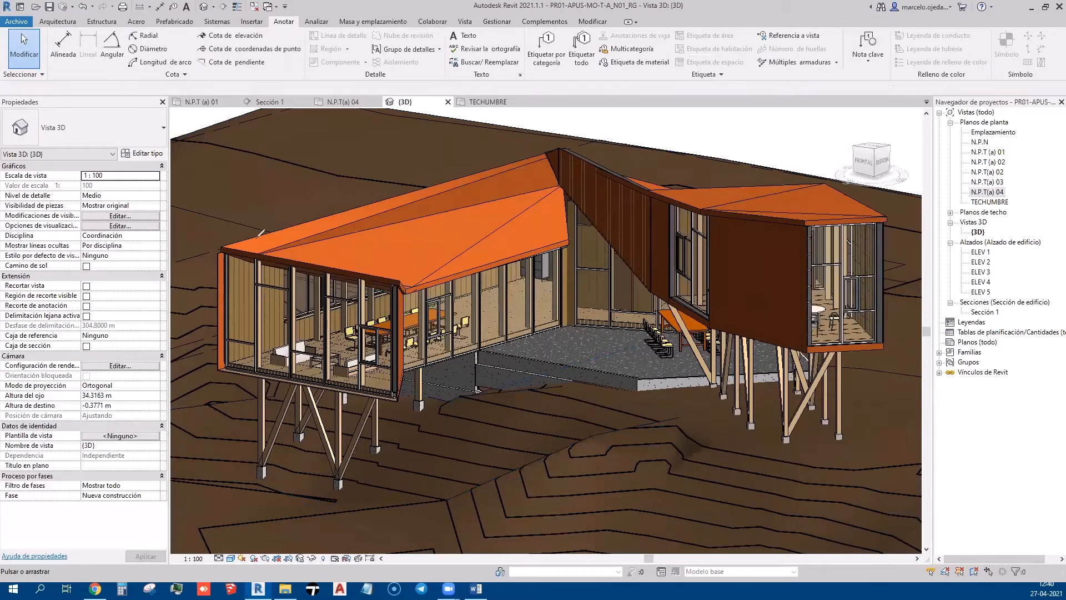
drag(211, 219, 599, 227)
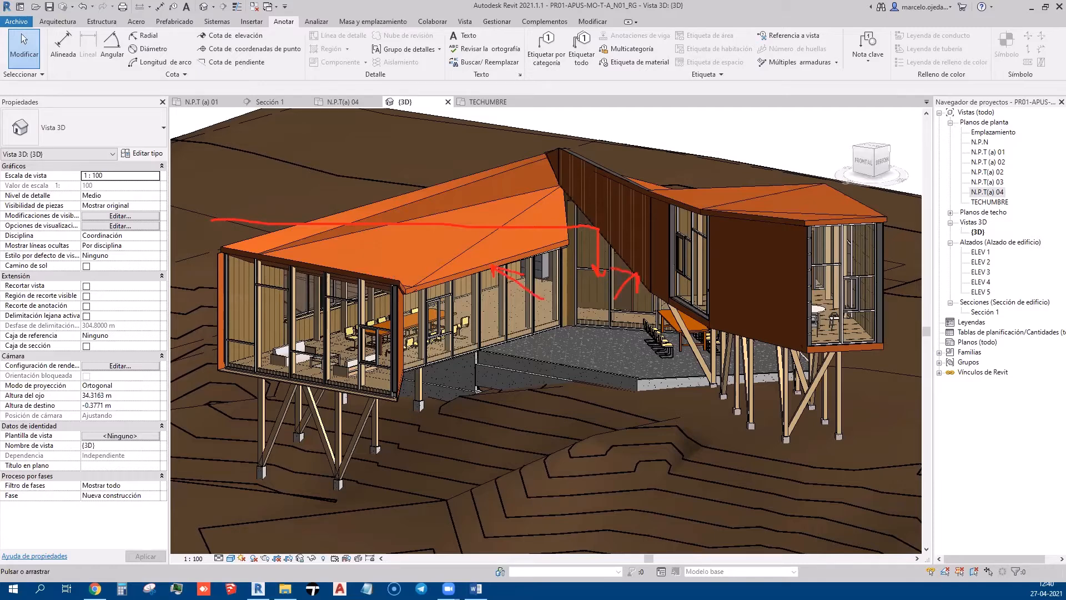
drag(667, 126, 738, 186)
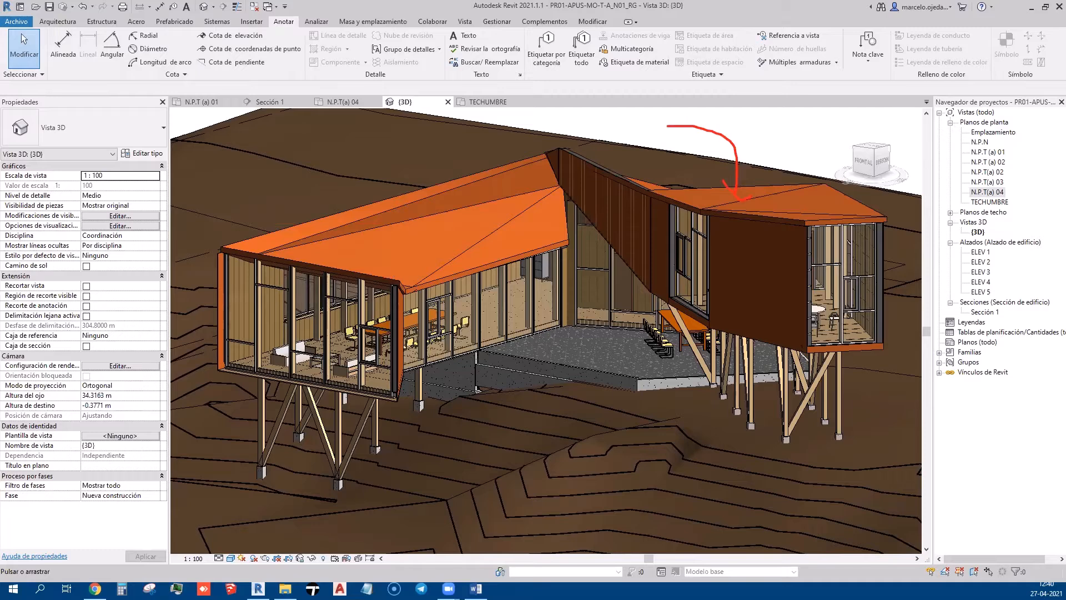
double_click(987, 192)
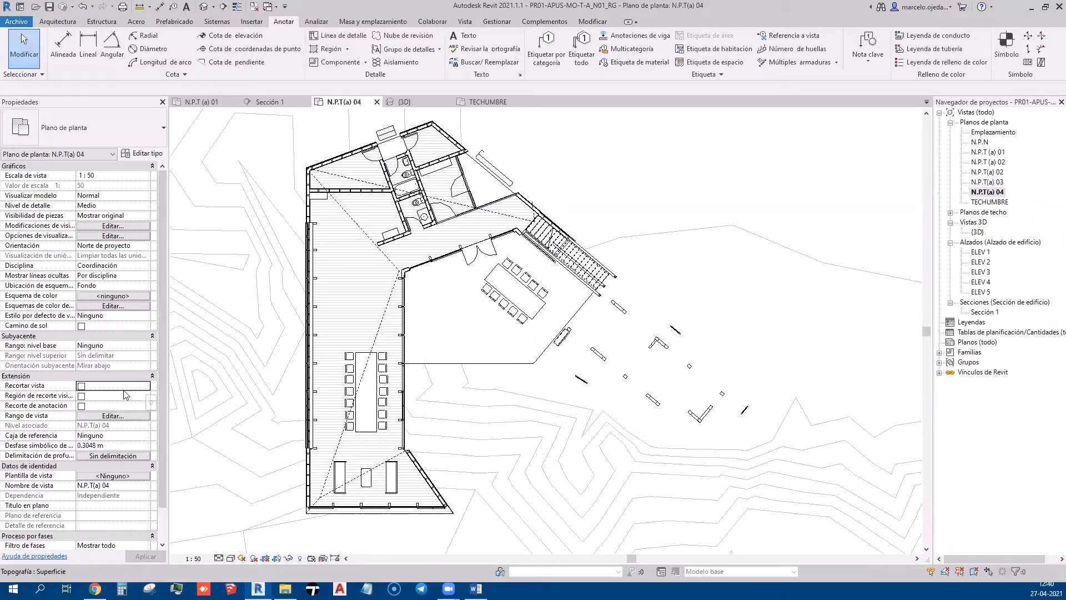
Set the underlay range from base N.P.T(a) 04 to top N.P.T(a) 02 and apply
click(144, 346)
click(147, 345)
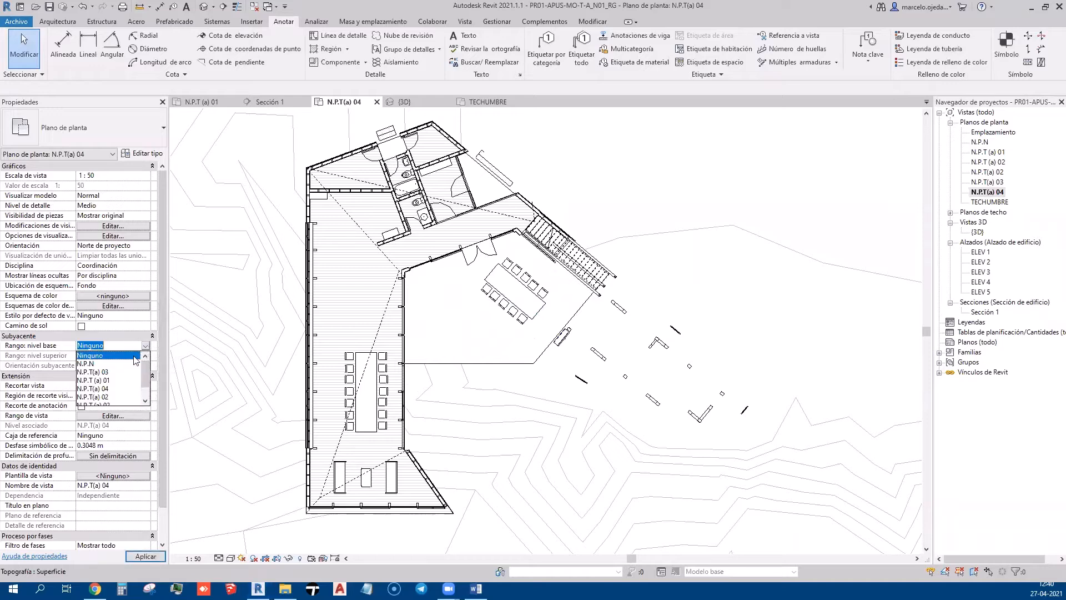
click(92, 388)
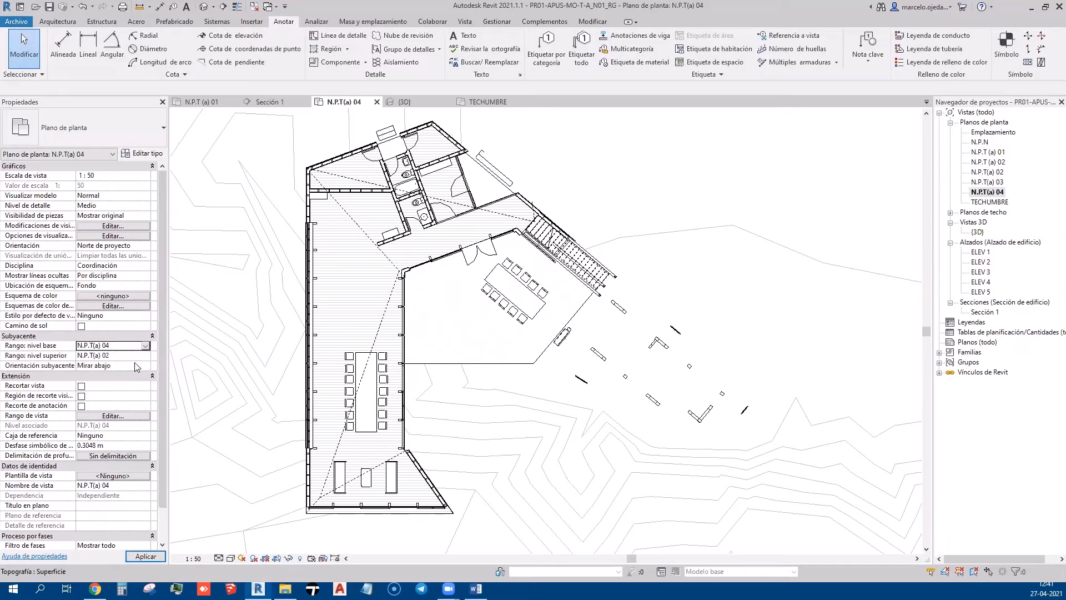
click(145, 356)
click(147, 356)
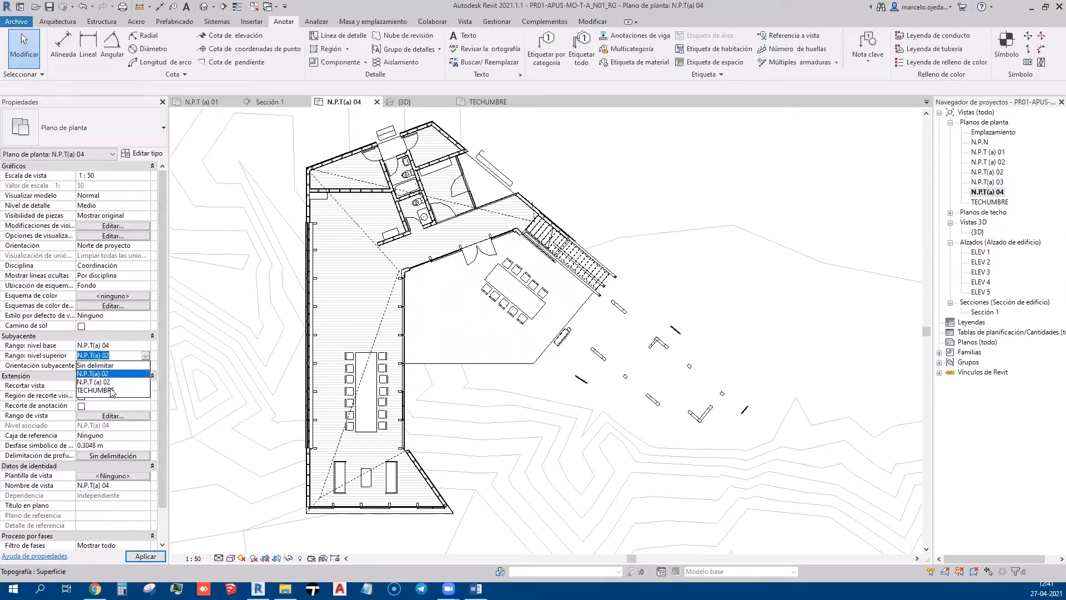
click(161, 554)
Open the Sección 1 building section from the project browser
click(978, 282)
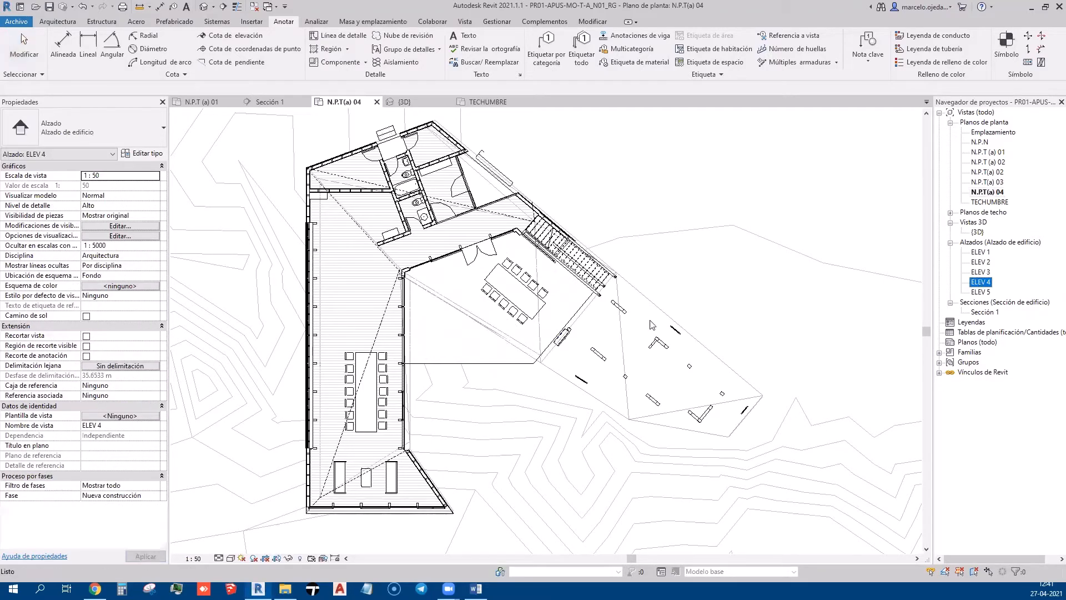
click(592, 383)
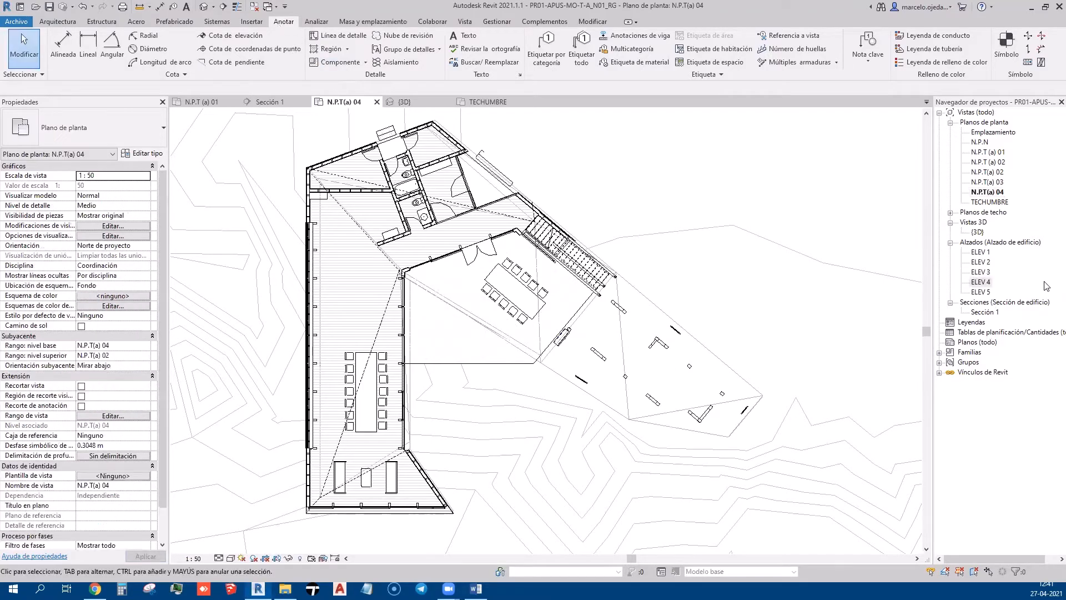
double_click(985, 312)
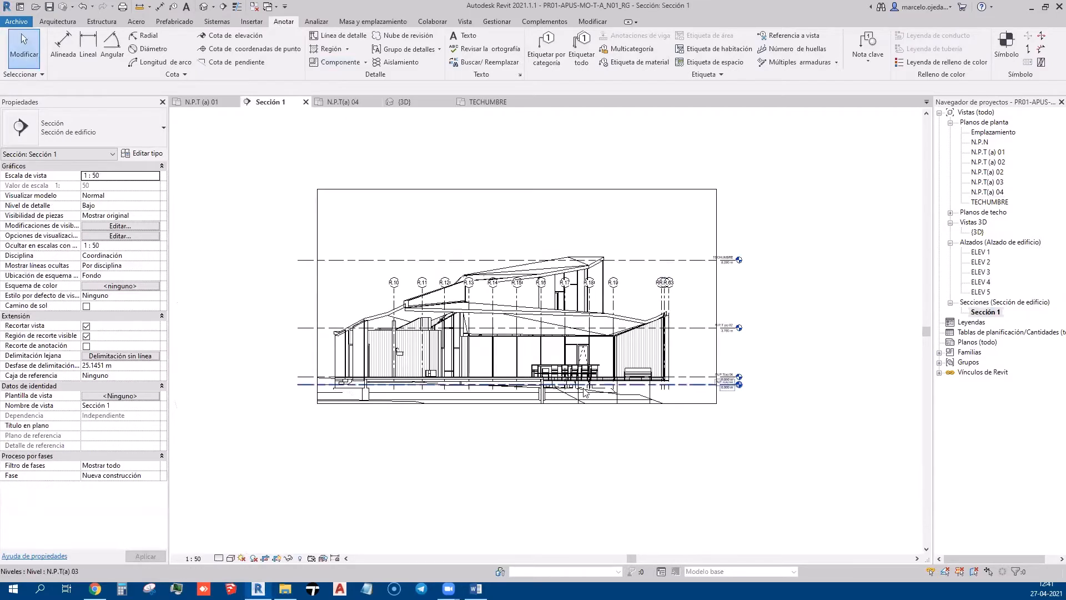
click(866, 314)
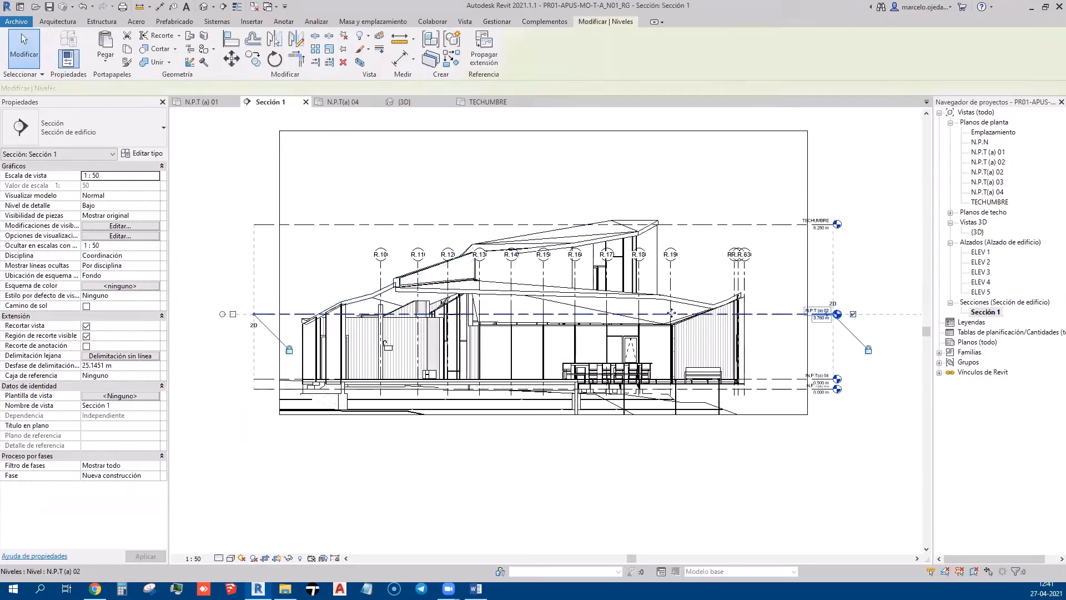
click(877, 284)
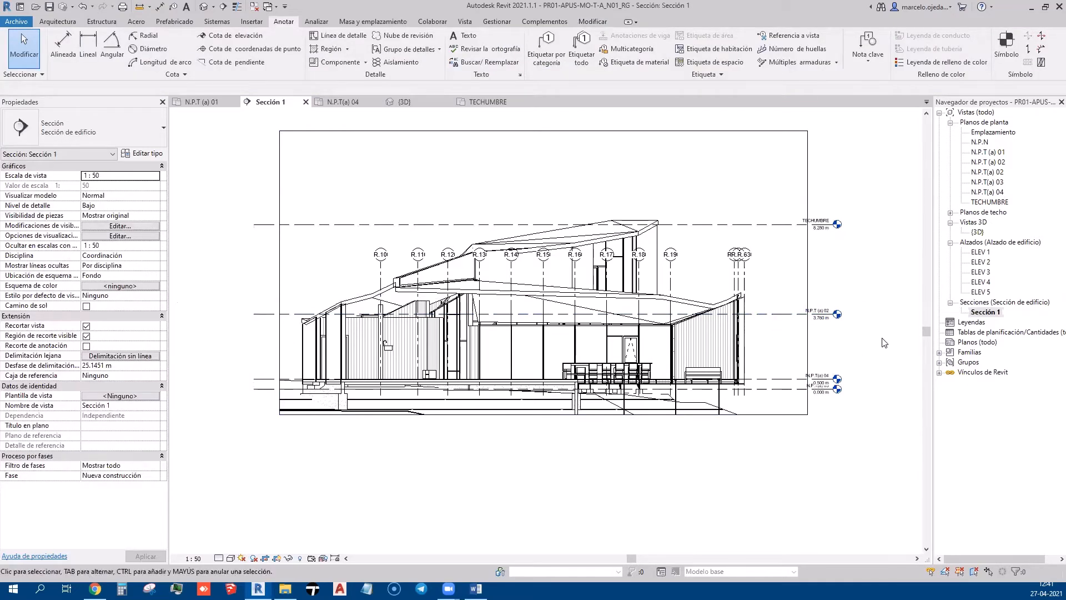
scroll(883, 338, up, 2)
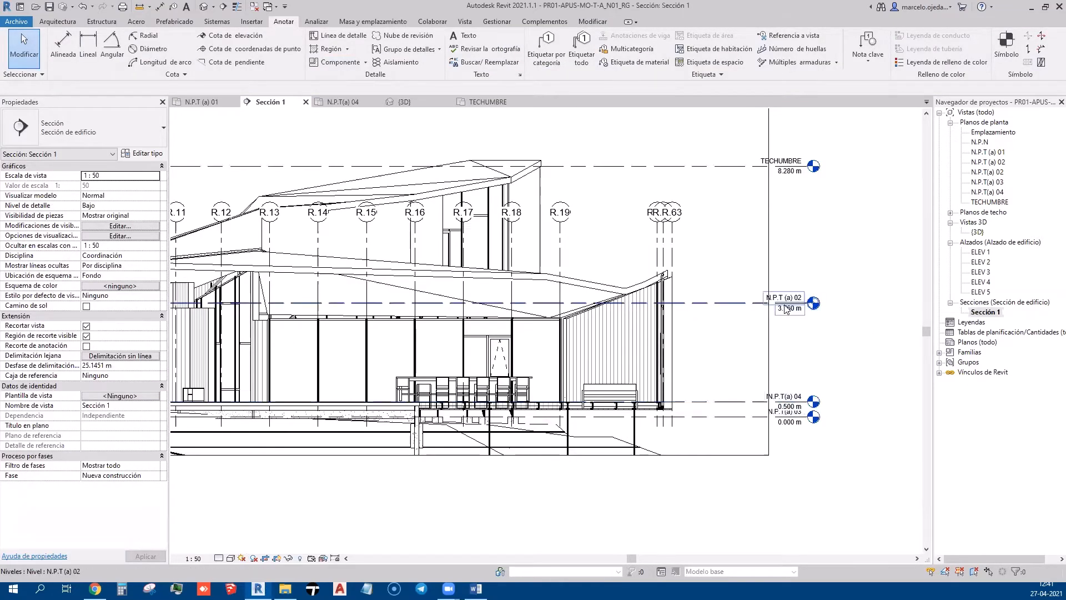
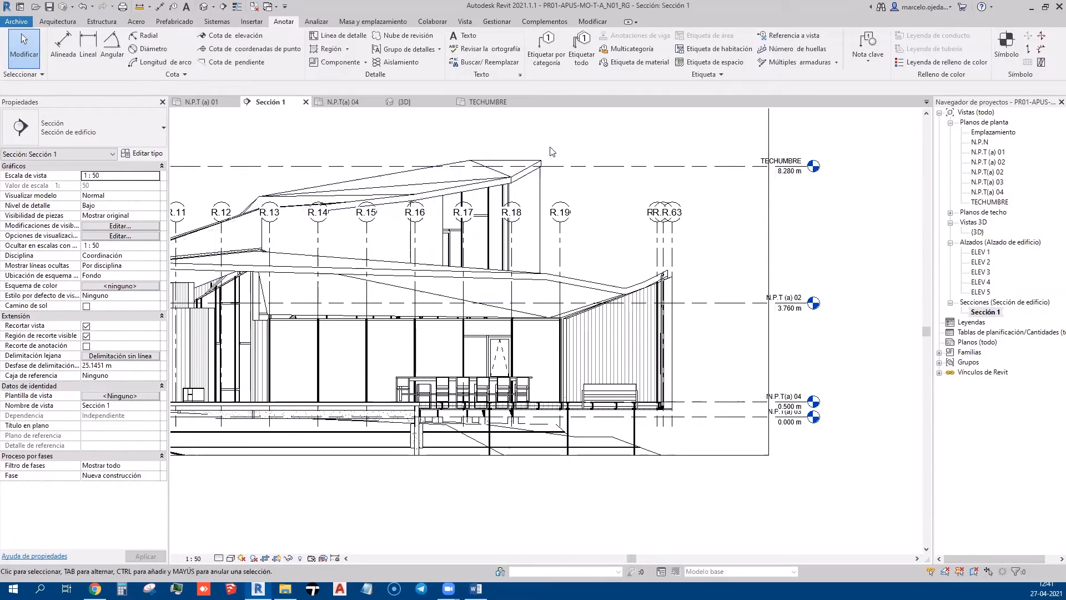
Glance at the N.P.T(a) 02 plan and Sección 1, then switch to the N.P.T(a) 04 floor plan
middle_drag(829, 230, 774, 267)
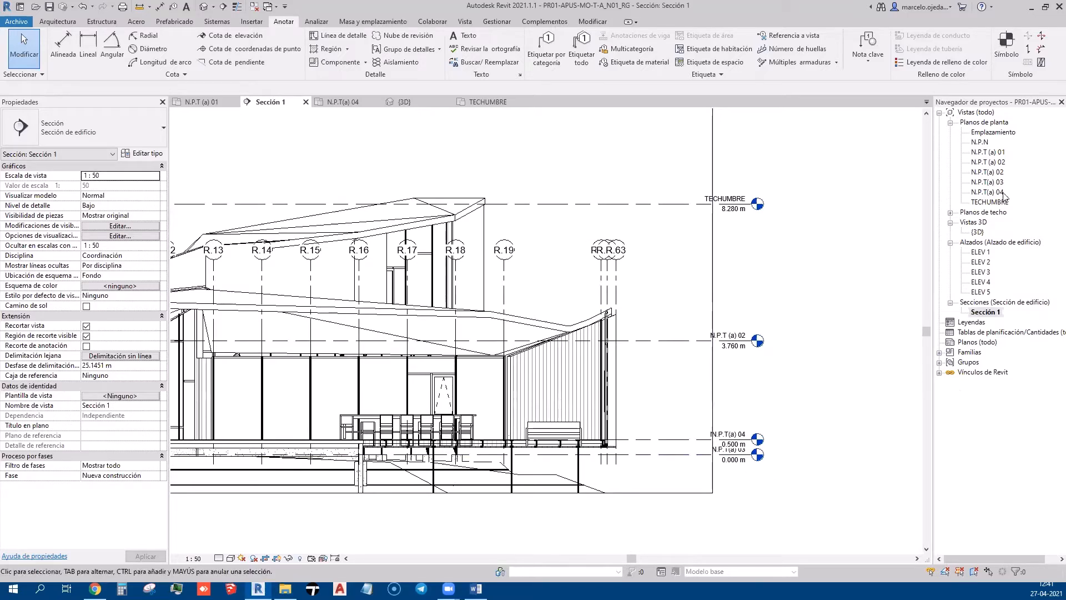
double_click(999, 172)
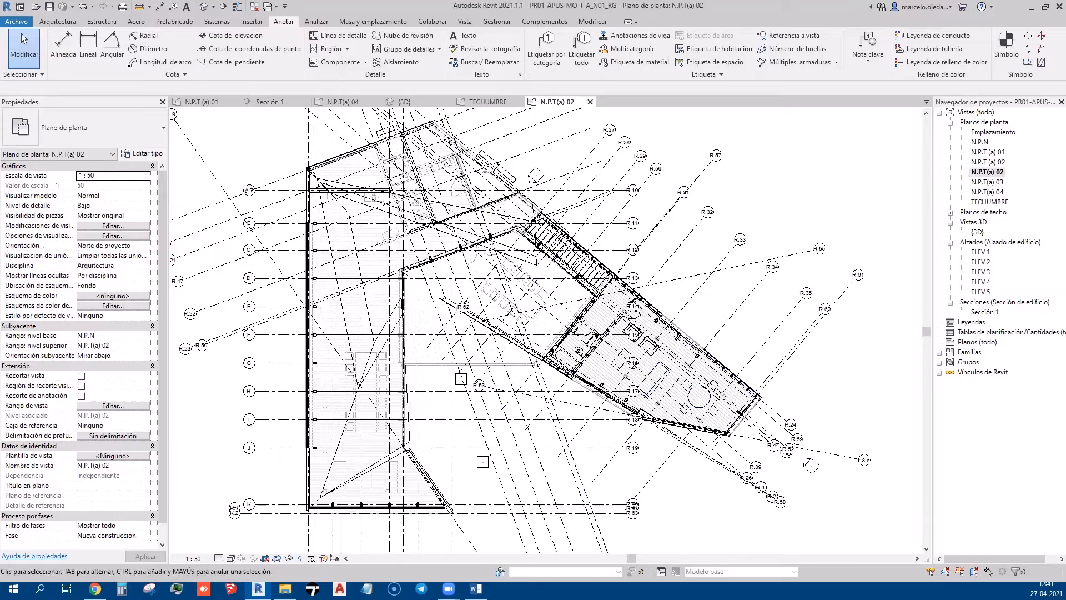
double_click(984, 312)
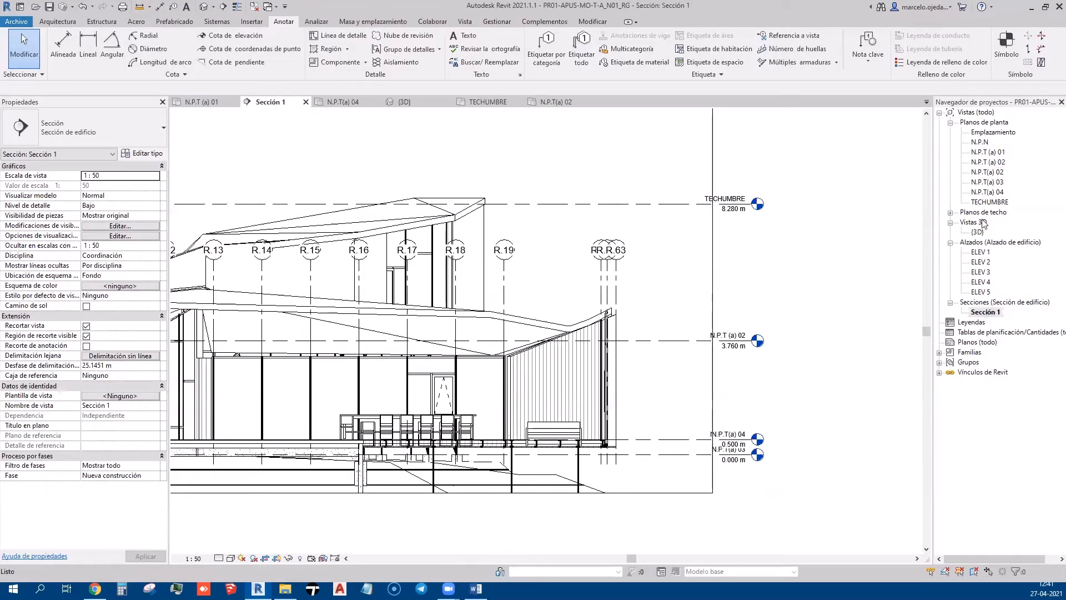
double_click(984, 192)
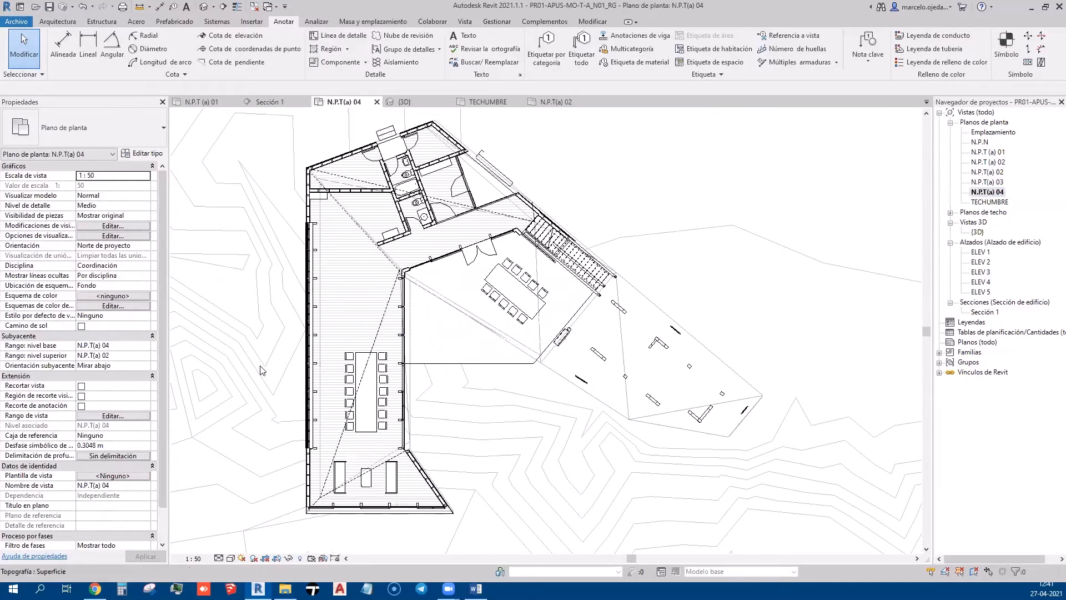
Chain detail lines from the wall corner around the terrace to beside the staircase, tracing the roof edge
middle_drag(261, 371, 262, 344)
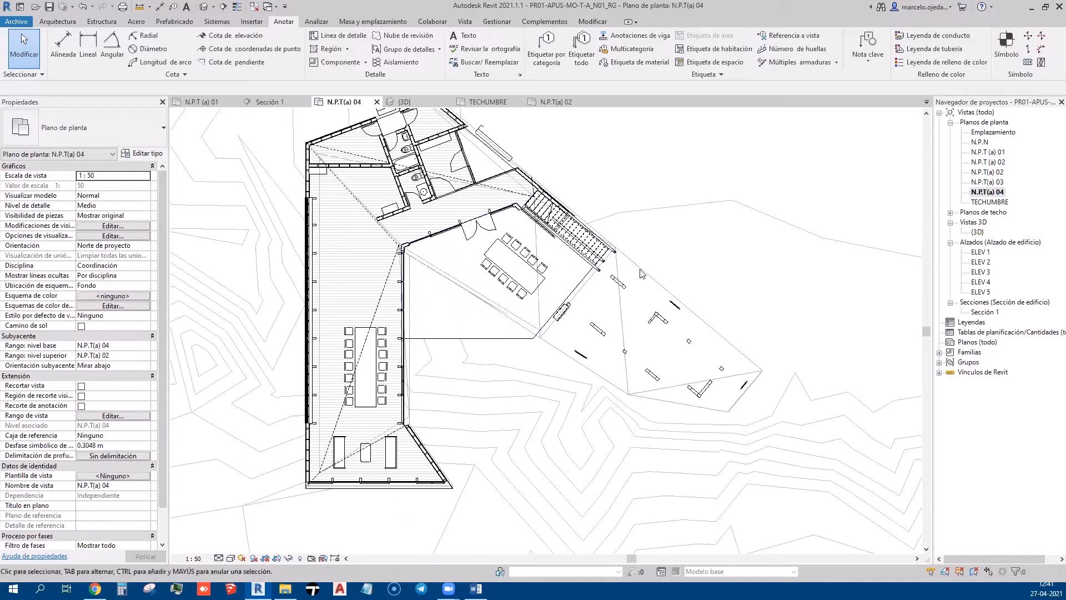
scroll(638, 261, up, 3)
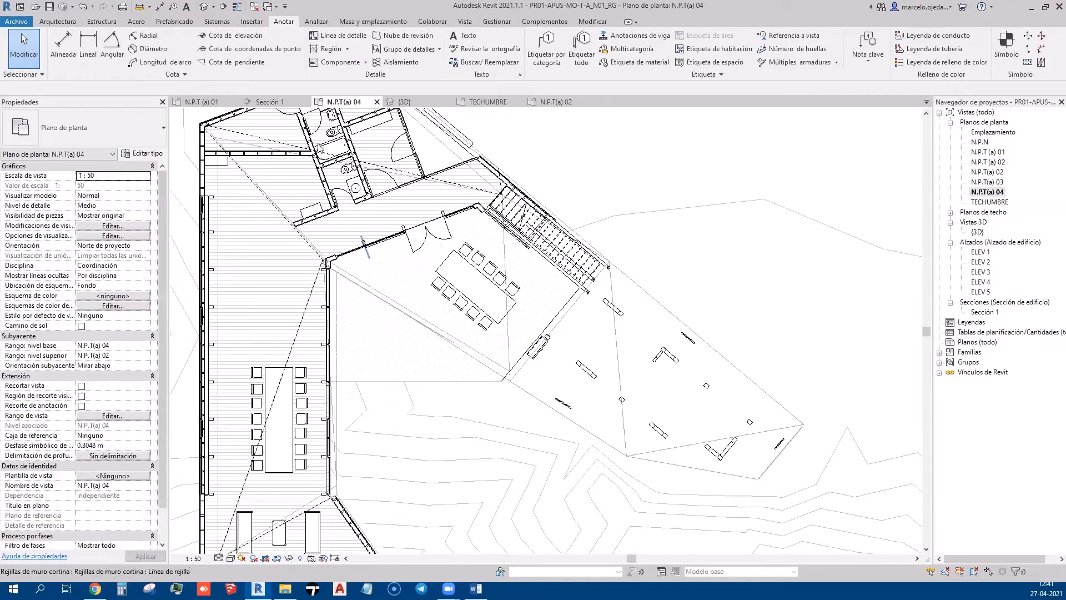
click(341, 35)
scroll(336, 276, up, 5)
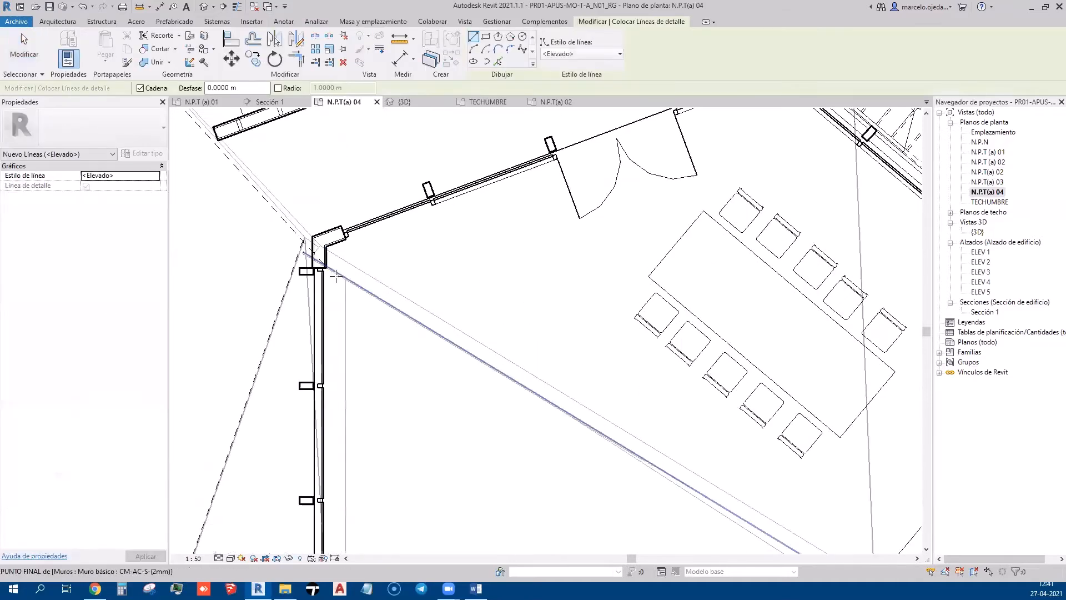
scroll(336, 276, down, 3)
click(326, 240)
scroll(328, 239, down, 3)
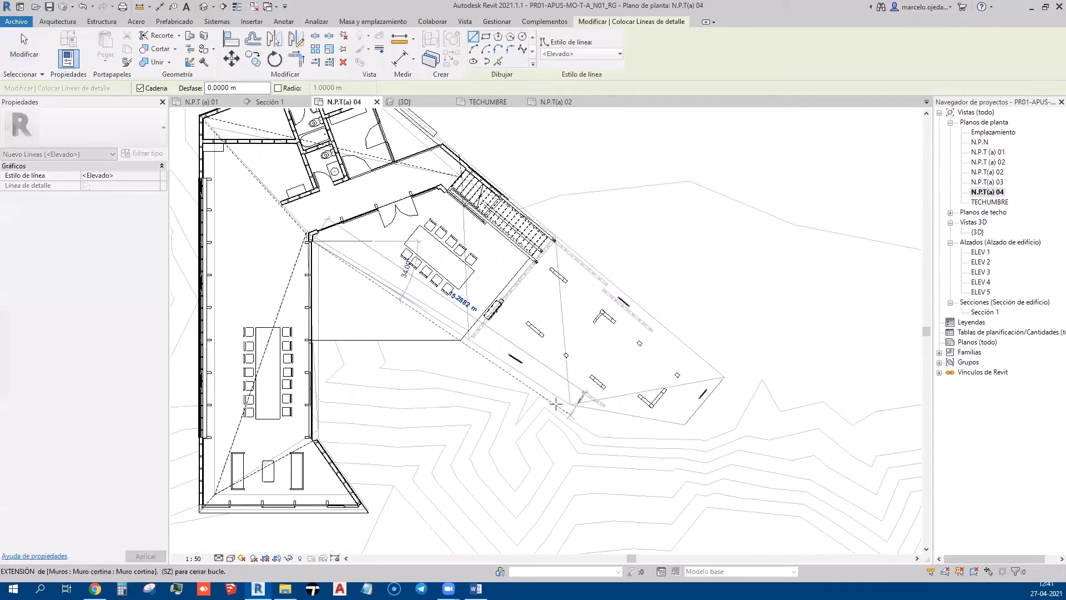
scroll(555, 404, up, 2)
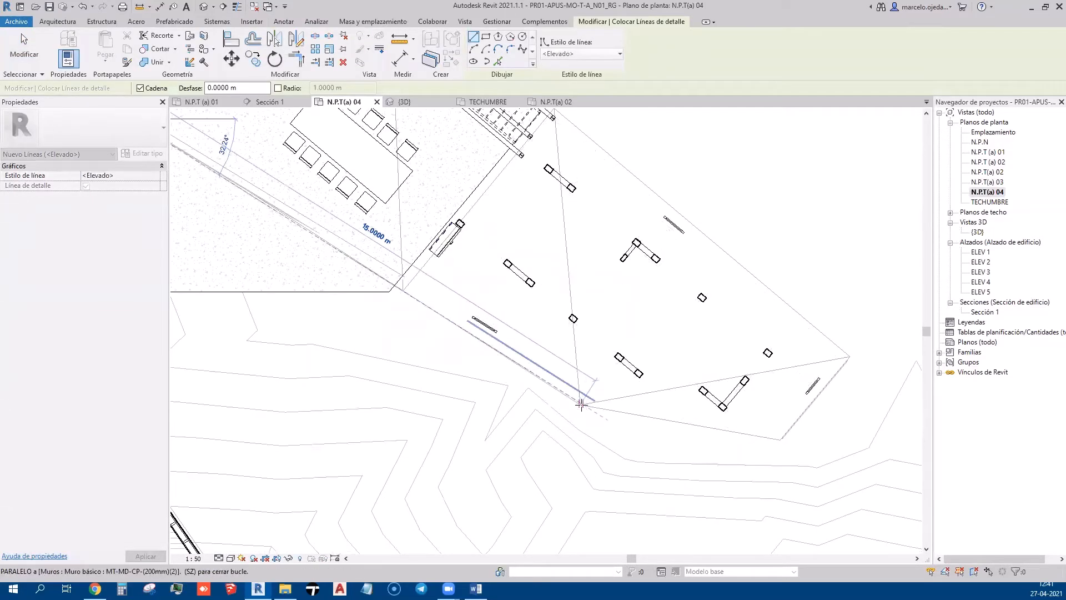
click(581, 404)
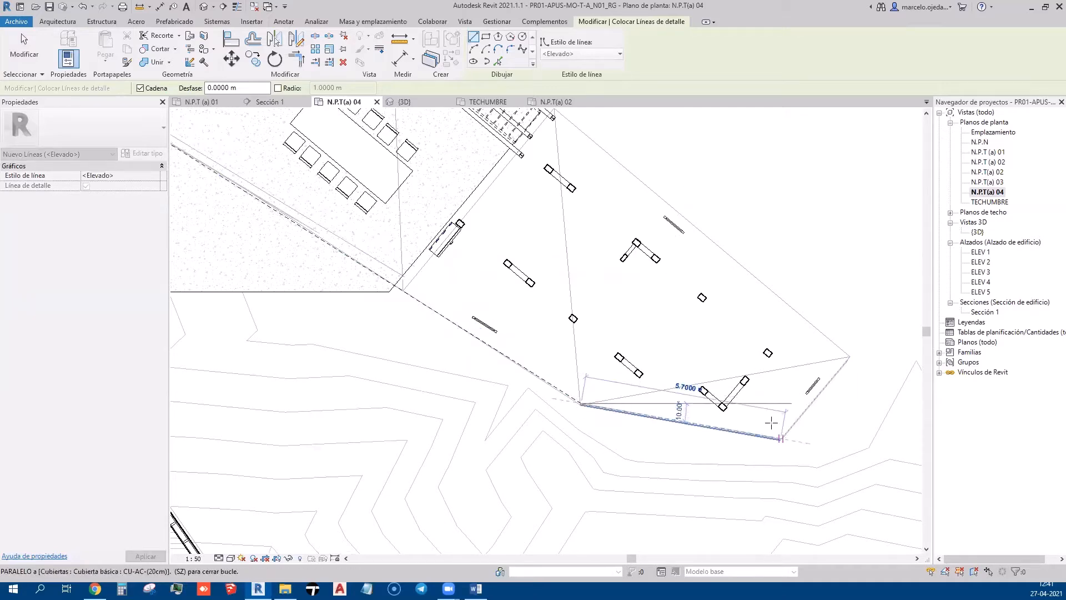
click(849, 356)
middle_drag(705, 252, 739, 374)
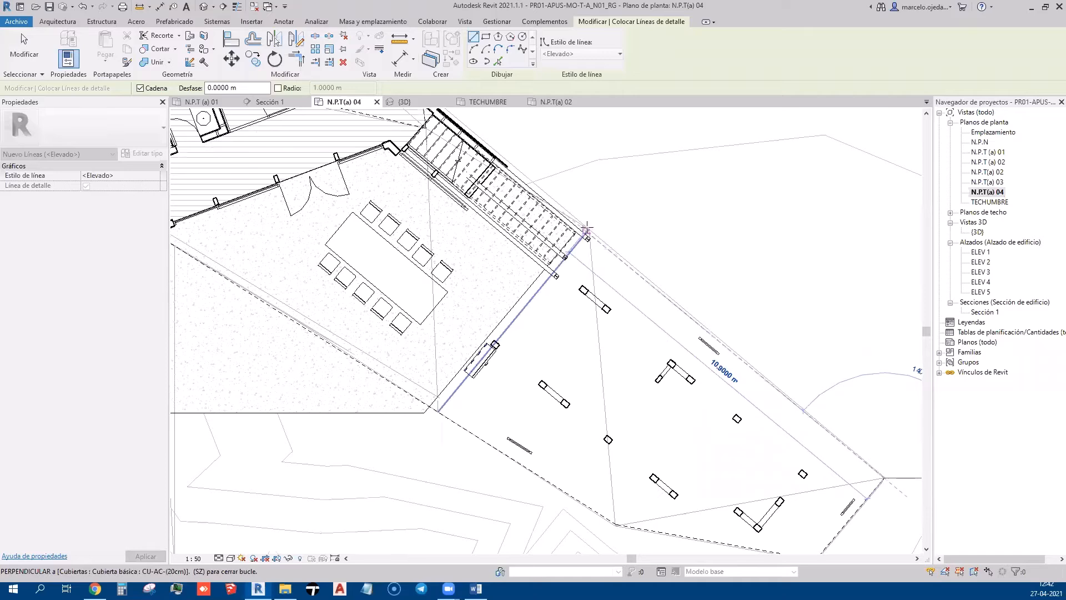
click(591, 226)
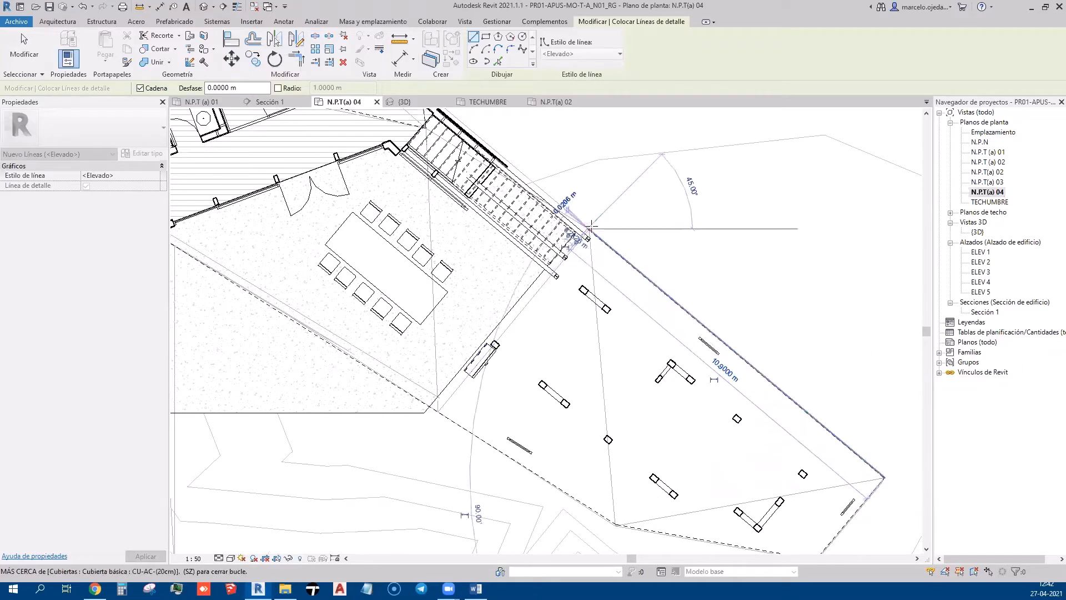
key(Escape)
key(Escape)
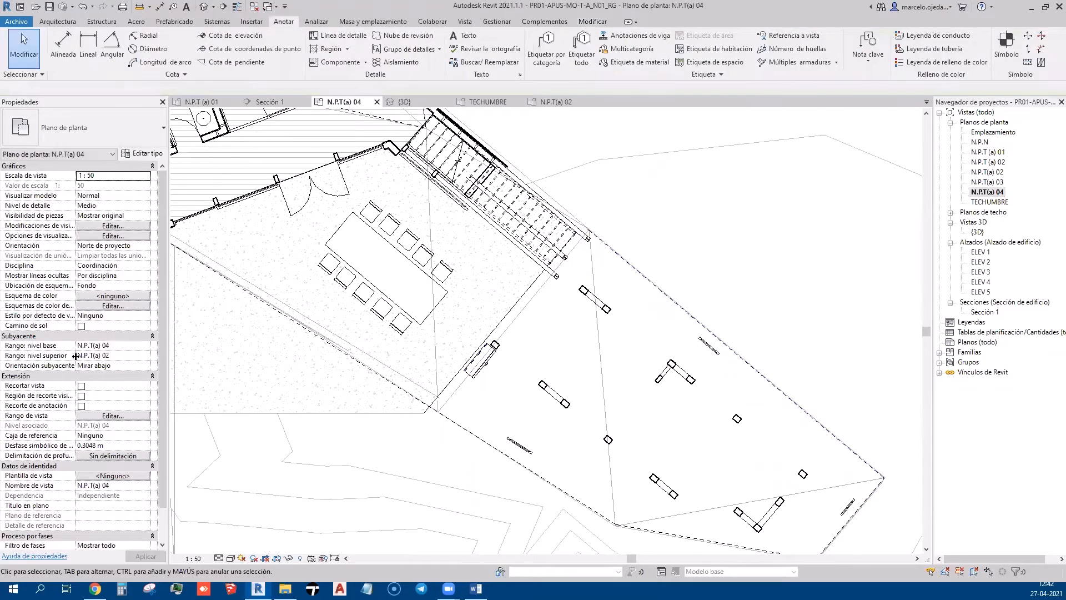
Set the underlay top level to N.P.T (a) 02 and apply
click(145, 355)
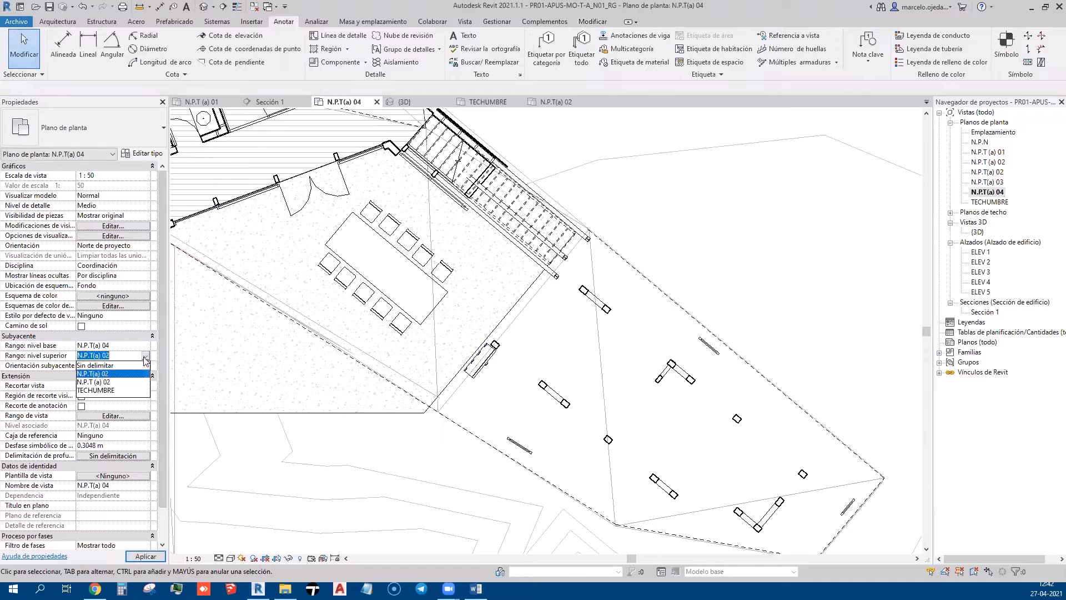
click(93, 381)
click(149, 556)
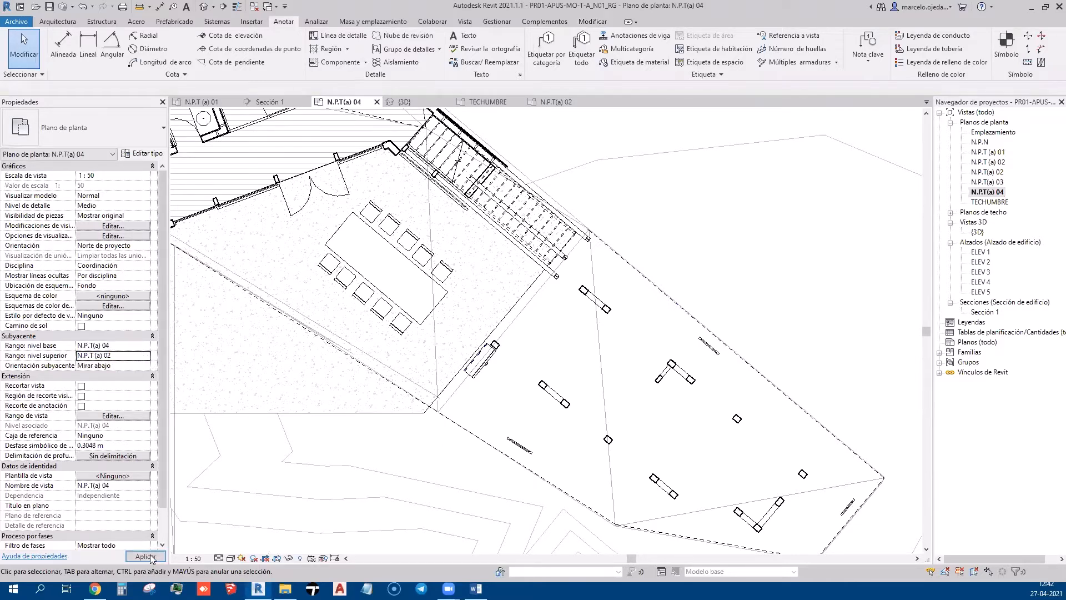
scroll(493, 312, down, 2)
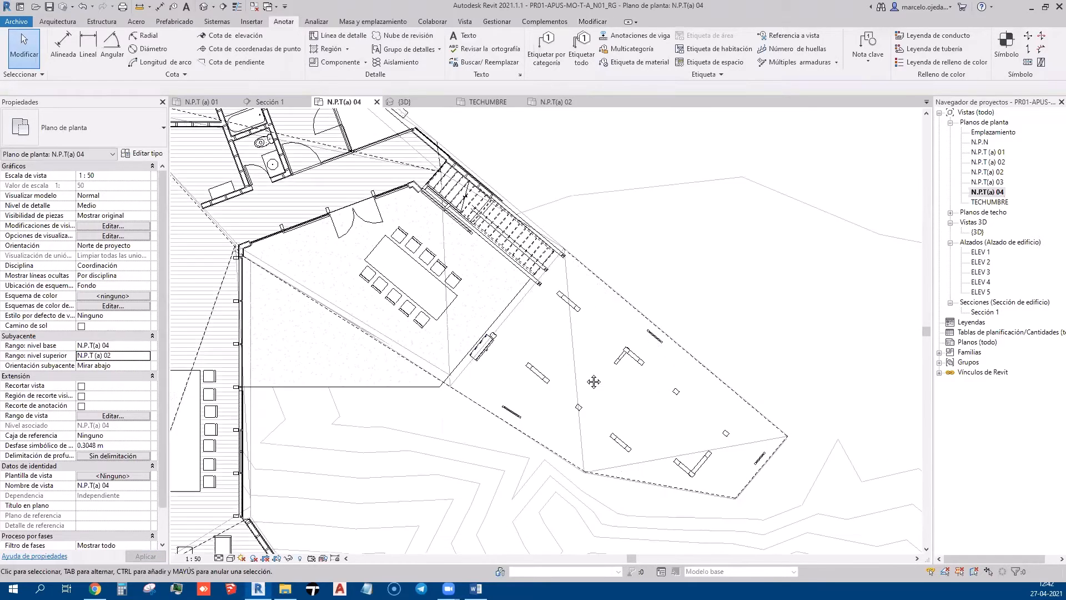
middle_drag(594, 381, 585, 357)
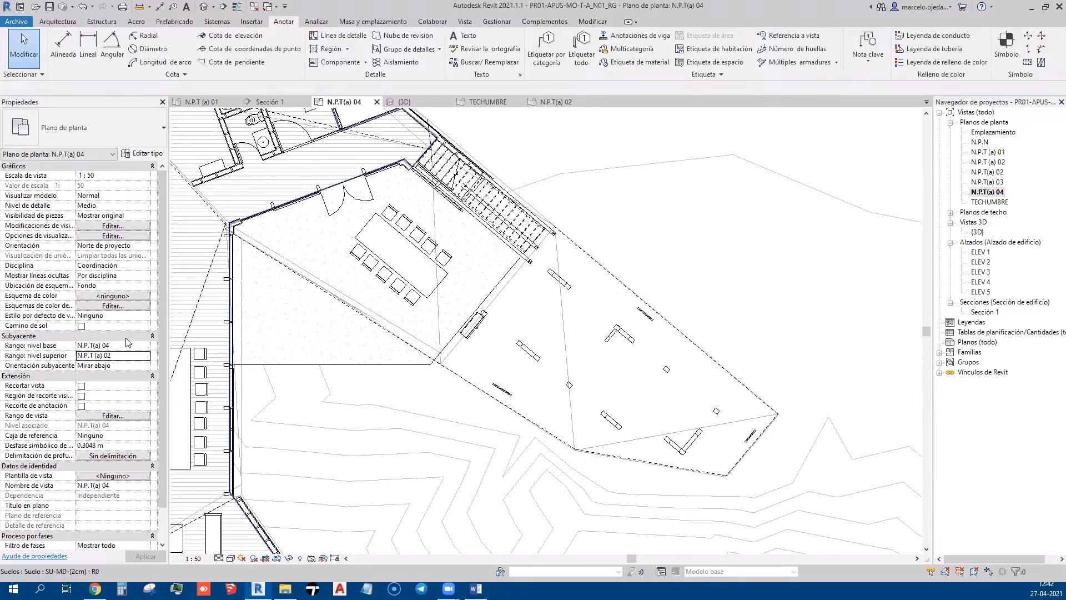
Set the underlay base level to Ninguno, apply, and recentre the building in view
click(145, 346)
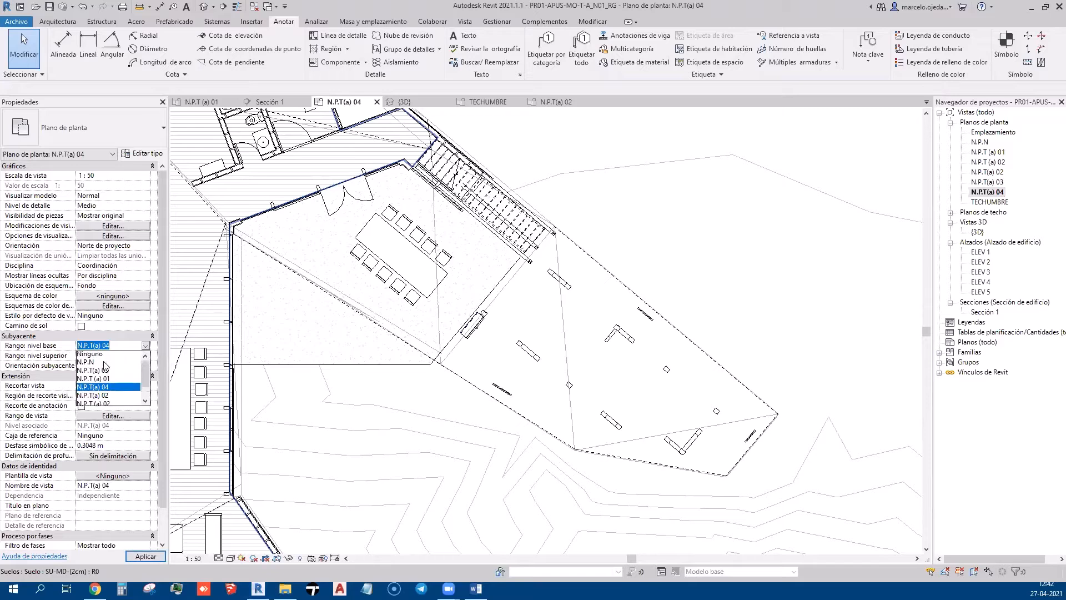
click(91, 356)
click(146, 555)
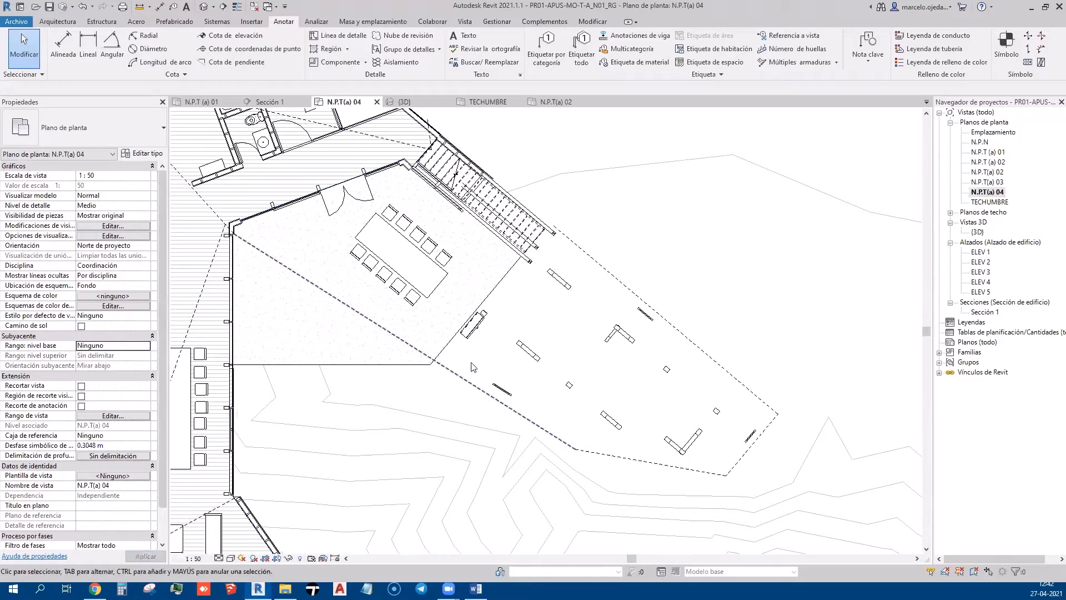
middle_drag(706, 255, 710, 285)
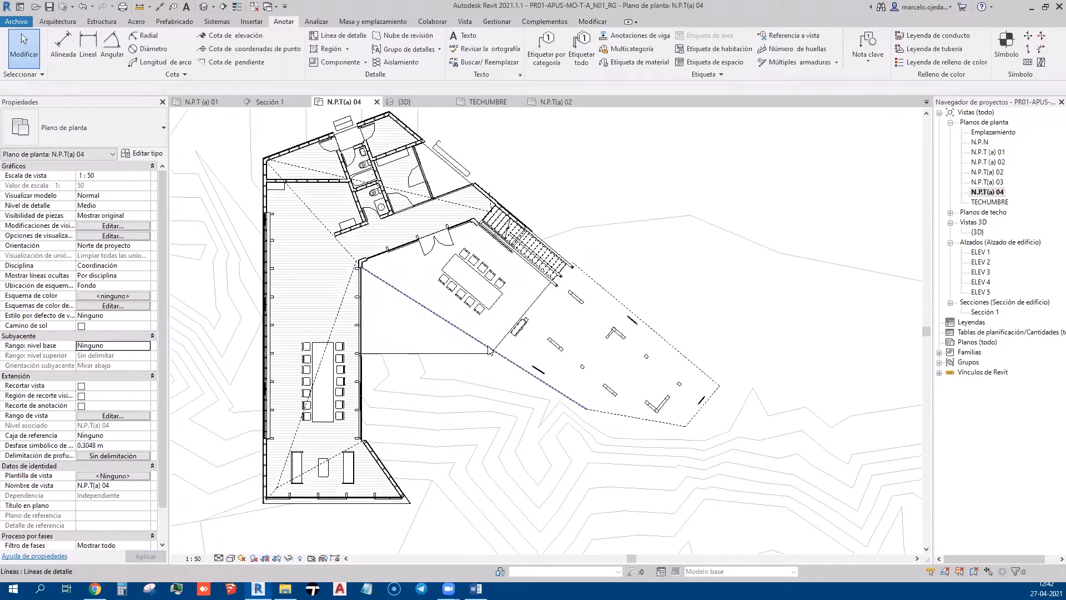
scroll(638, 316, up, 3)
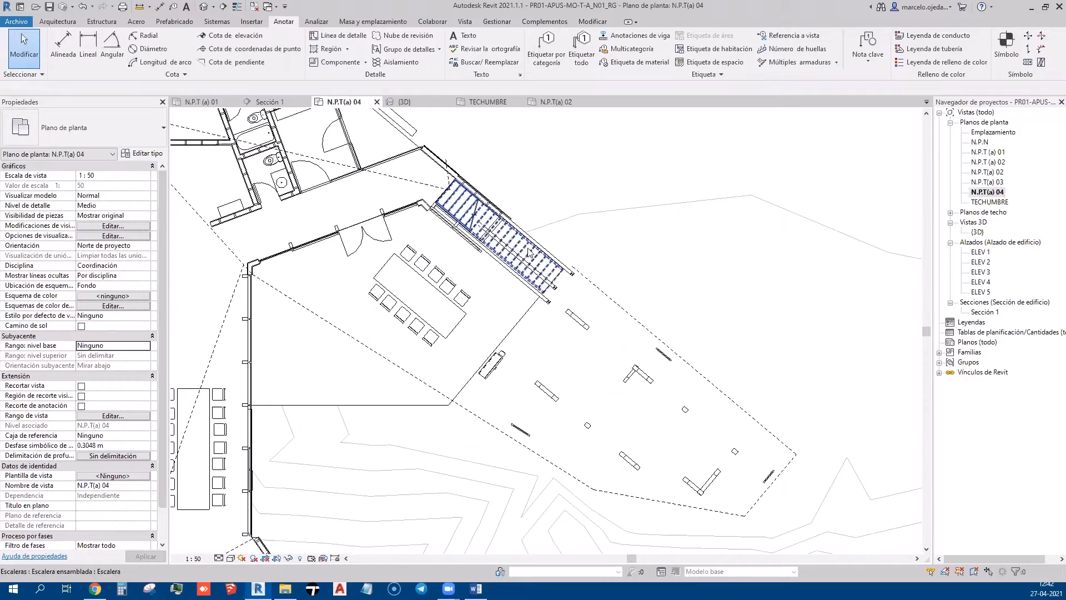
scroll(527, 239, down, 4)
middle_drag(566, 209, 566, 279)
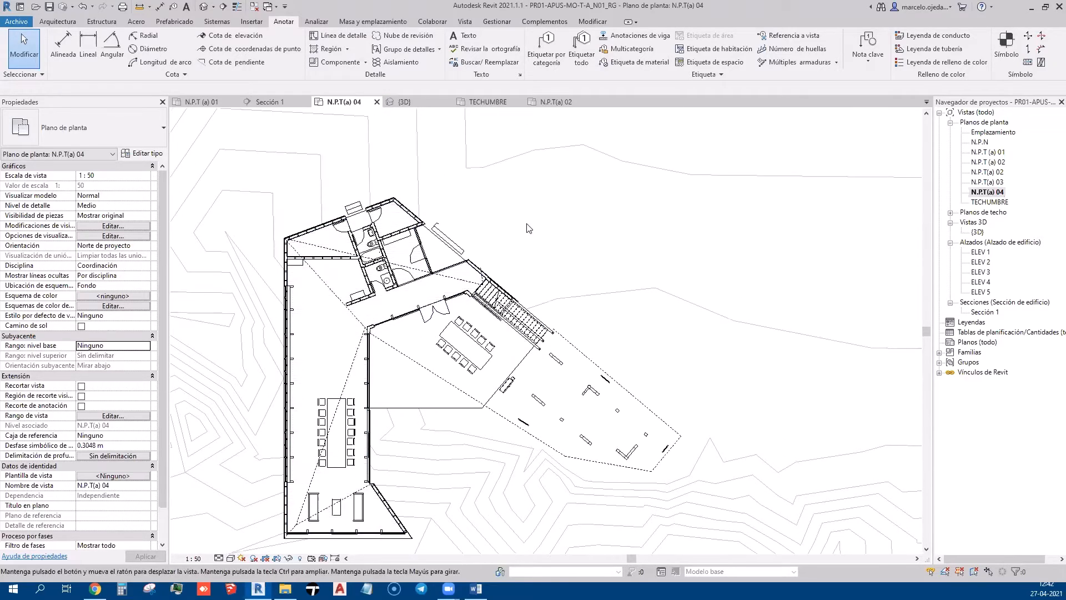
middle_drag(525, 248, 521, 225)
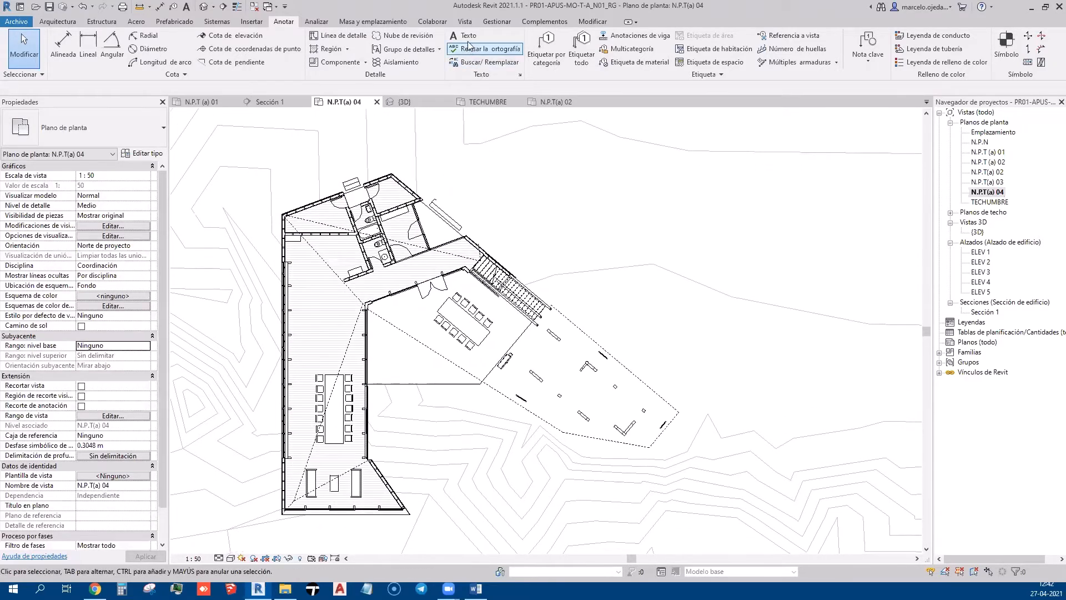
Place a 'PROYECCIÓN DE CUBIERTA' text note below the terrace edge
click(468, 35)
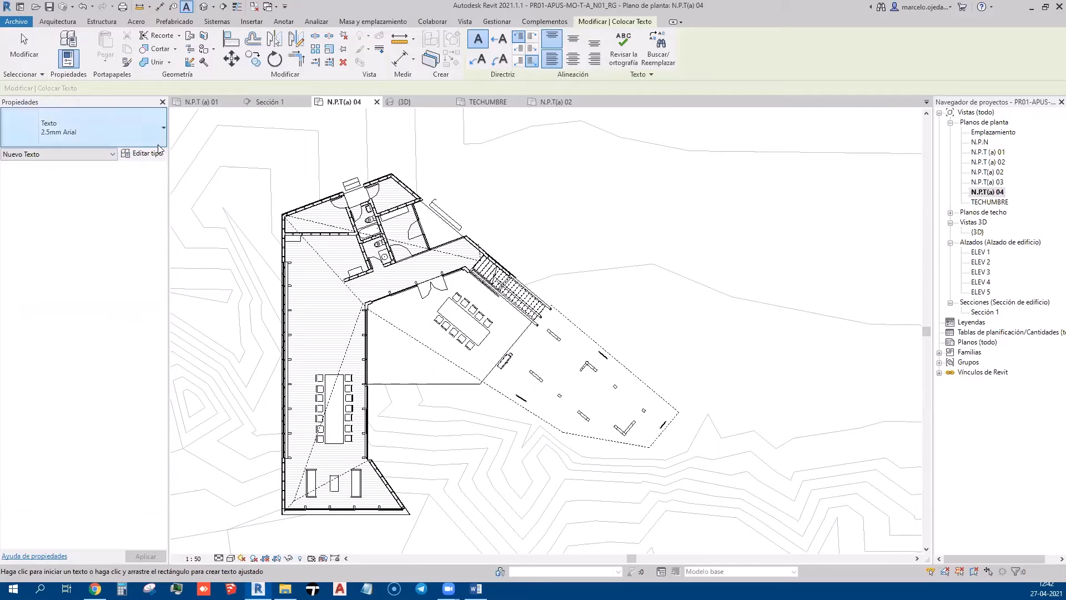
scroll(431, 279, up, 3)
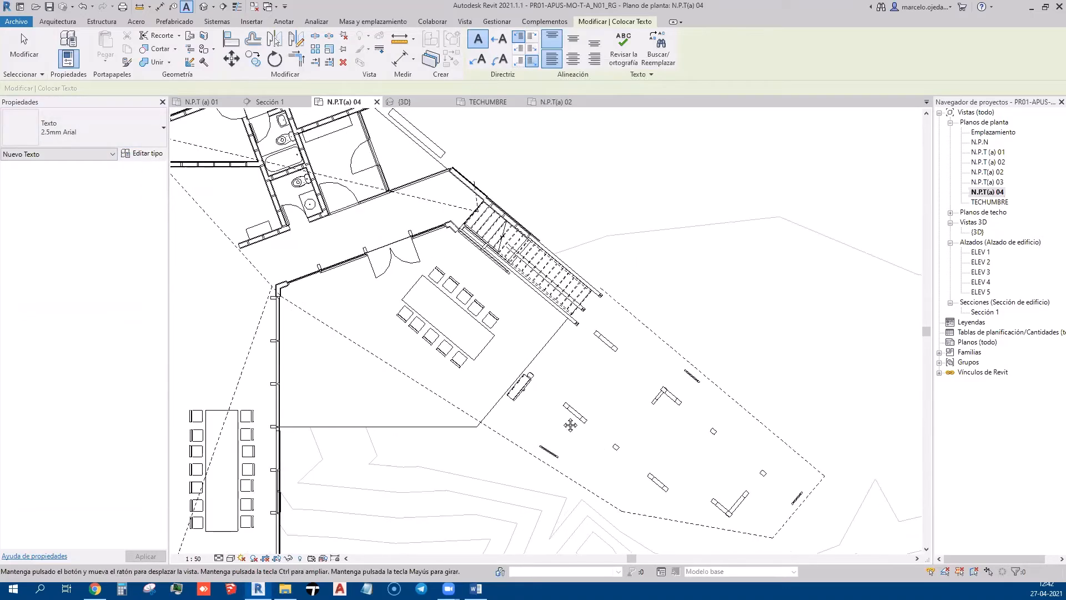
scroll(431, 342, up, 4)
click(414, 311)
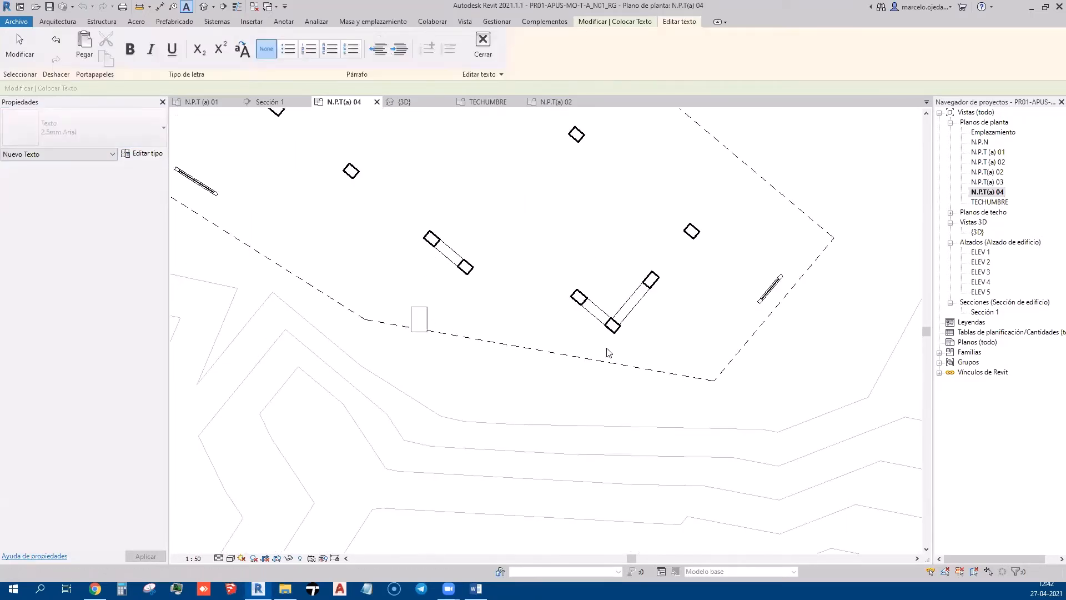
text(PROYECCI)
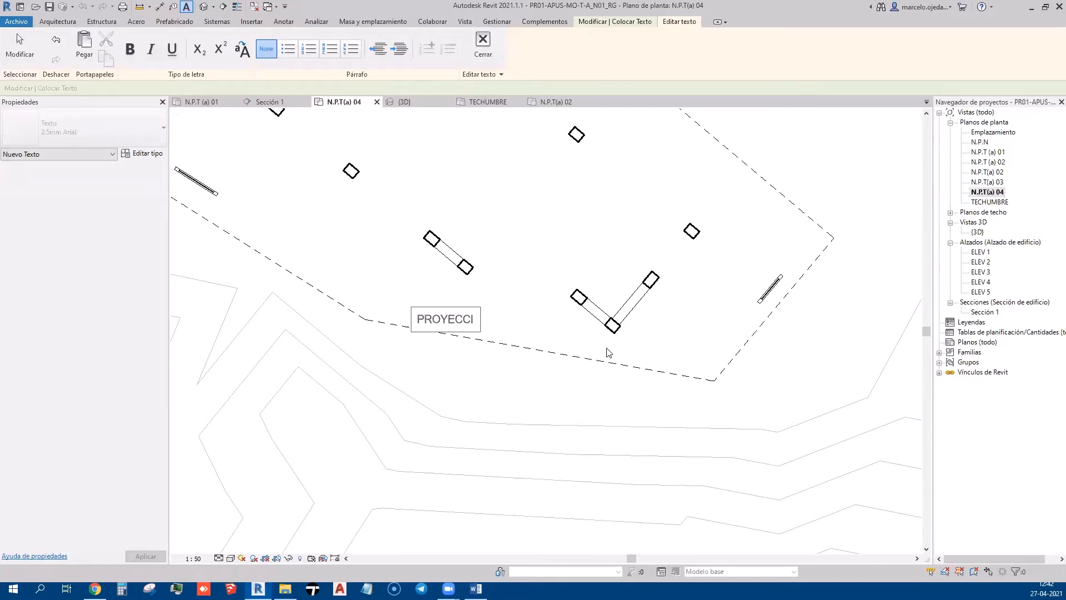
text(ÓN DE CUBIERTA)
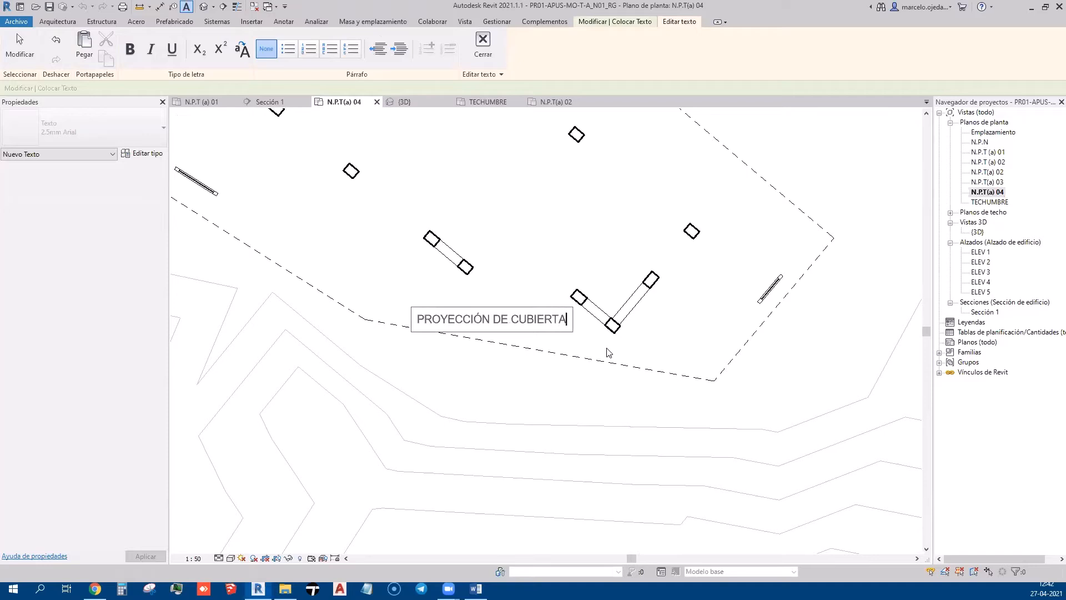
click(609, 353)
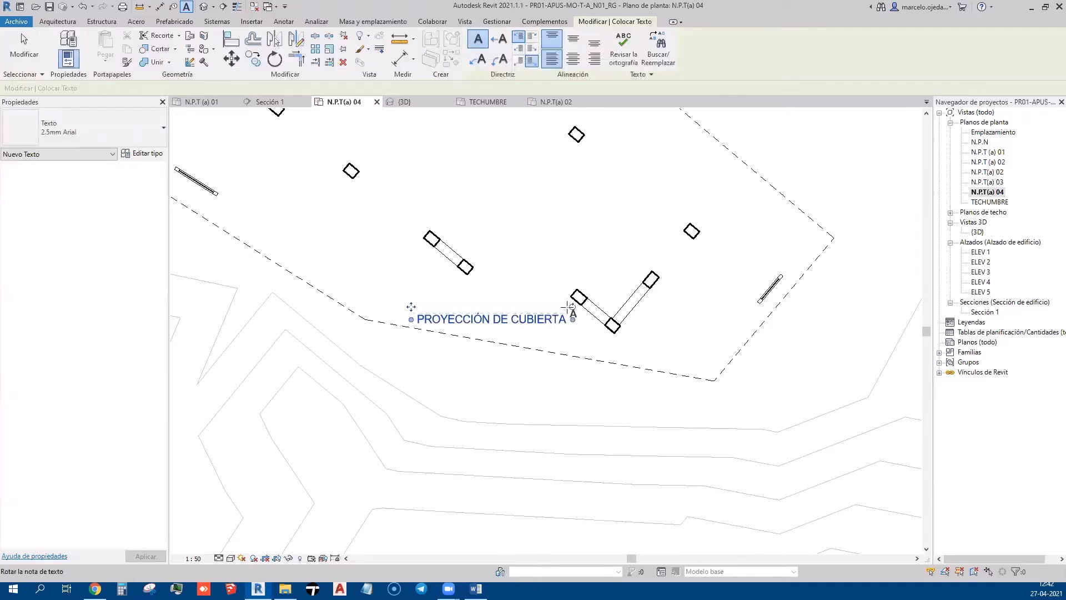
Rotate and move the note onto the dashed roof line, discarding an accidental empty text box
drag(572, 306, 574, 322)
drag(415, 291, 387, 291)
scroll(486, 355, up, 2)
click(393, 275)
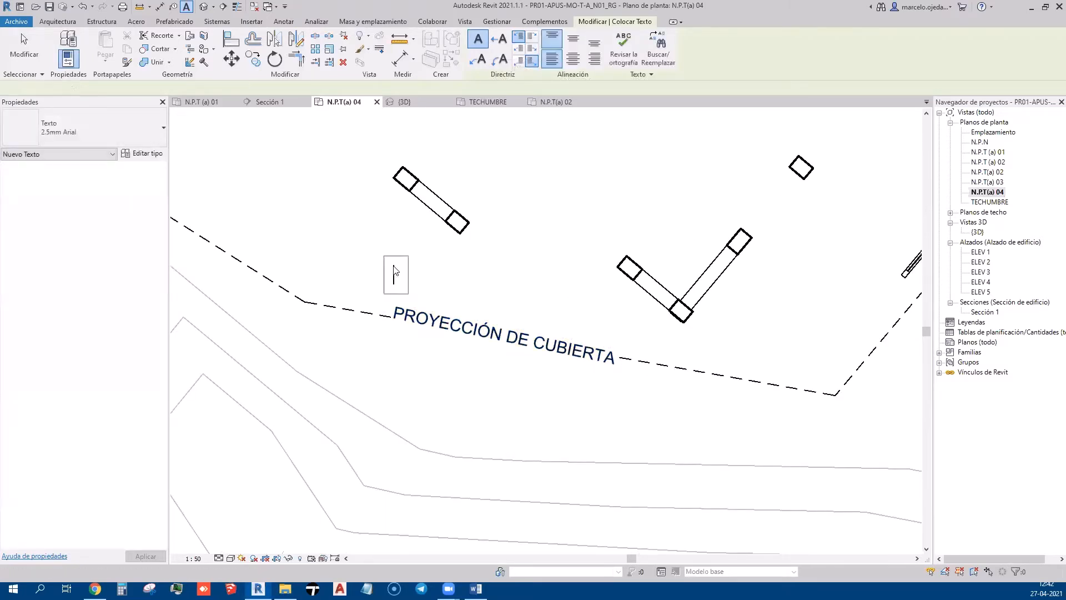
key(Escape)
click(510, 301)
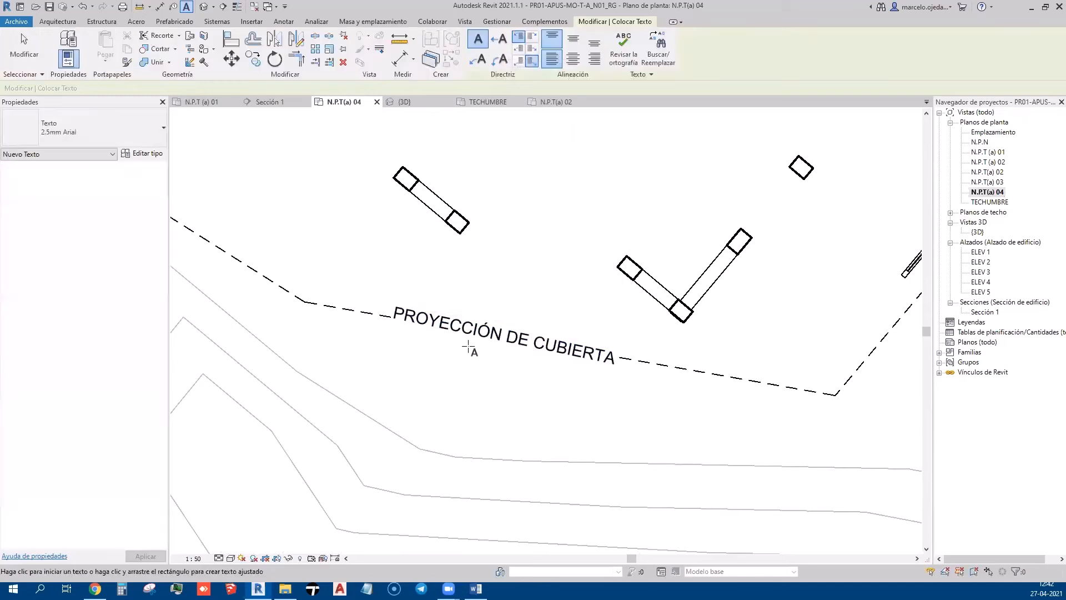
click(469, 337)
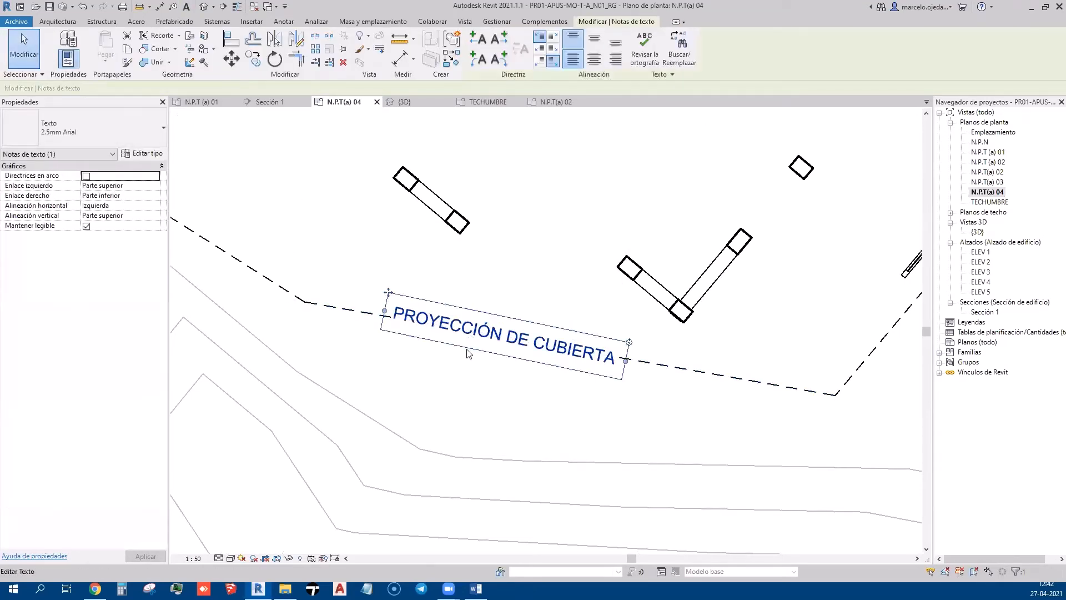
Duplicate the 2.5mm Arial text type and set its font to ISOCPEUR
click(148, 153)
click(942, 66)
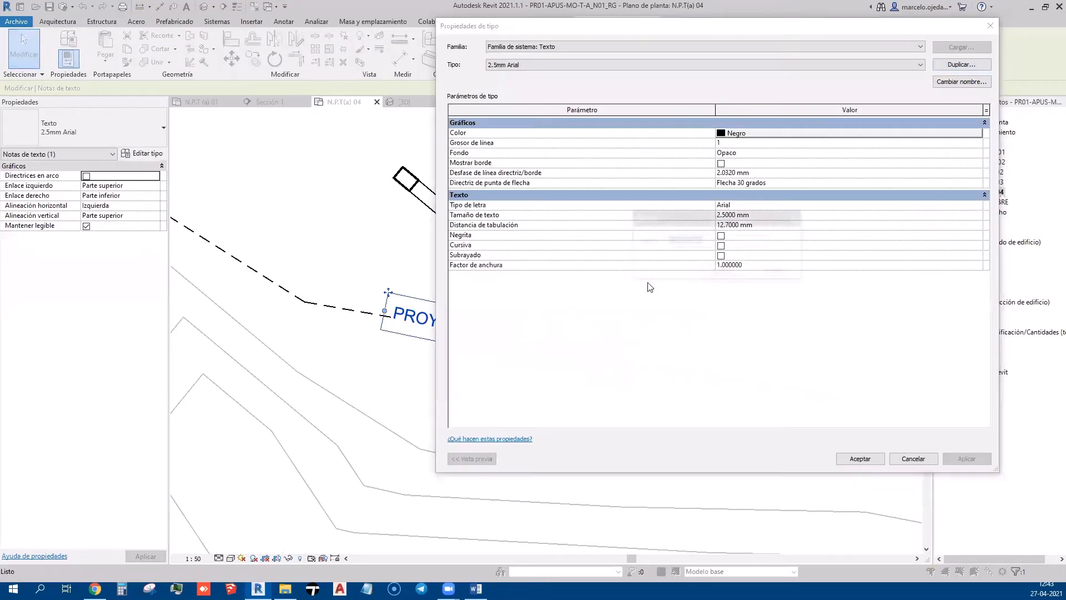
drag(687, 245, 720, 239)
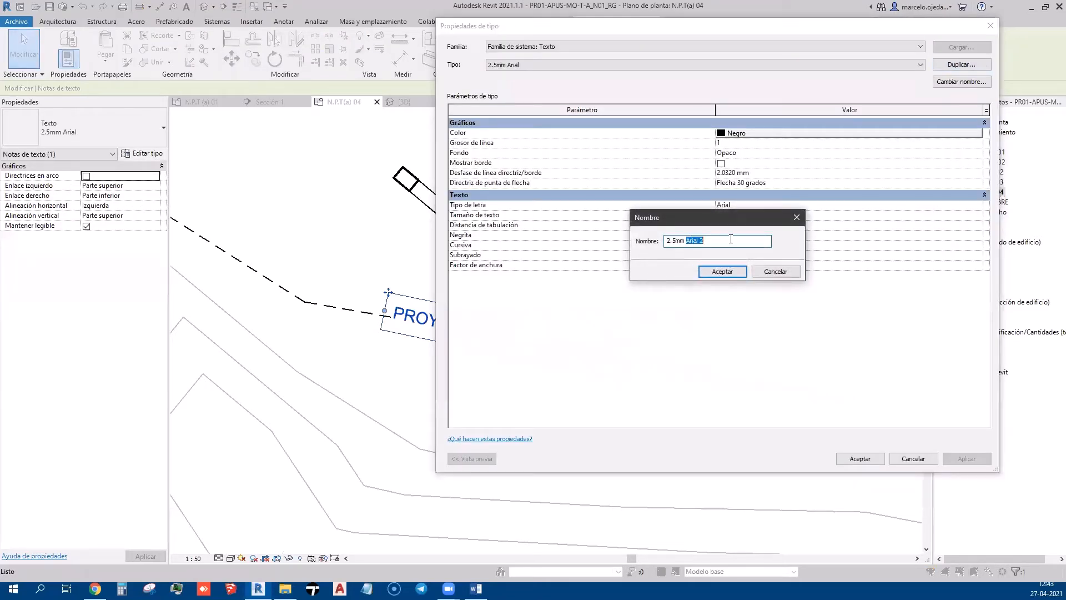
click(721, 271)
click(761, 205)
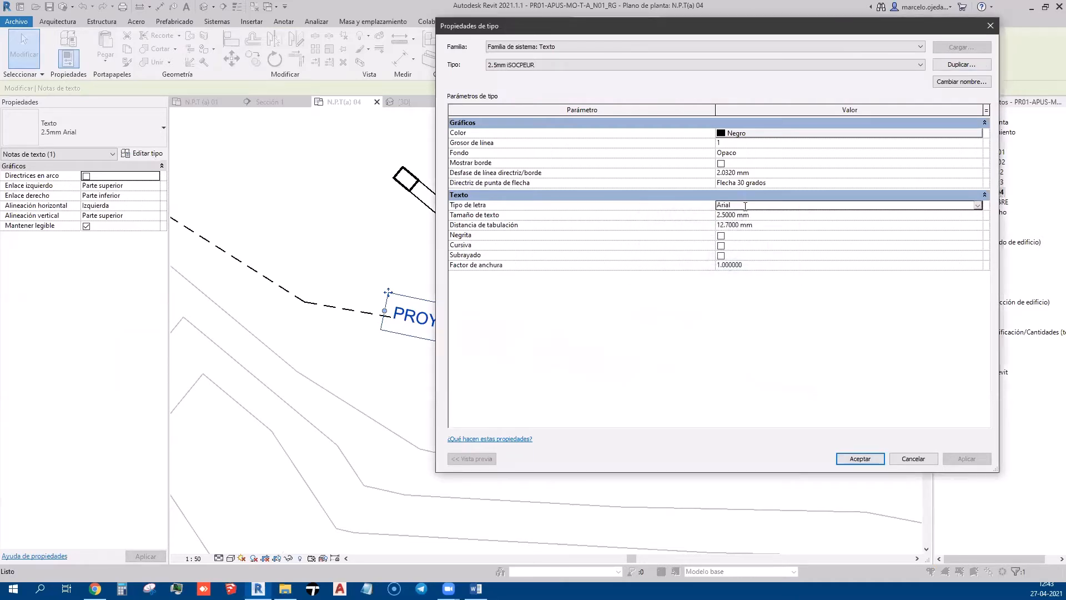
text(ISOCP)
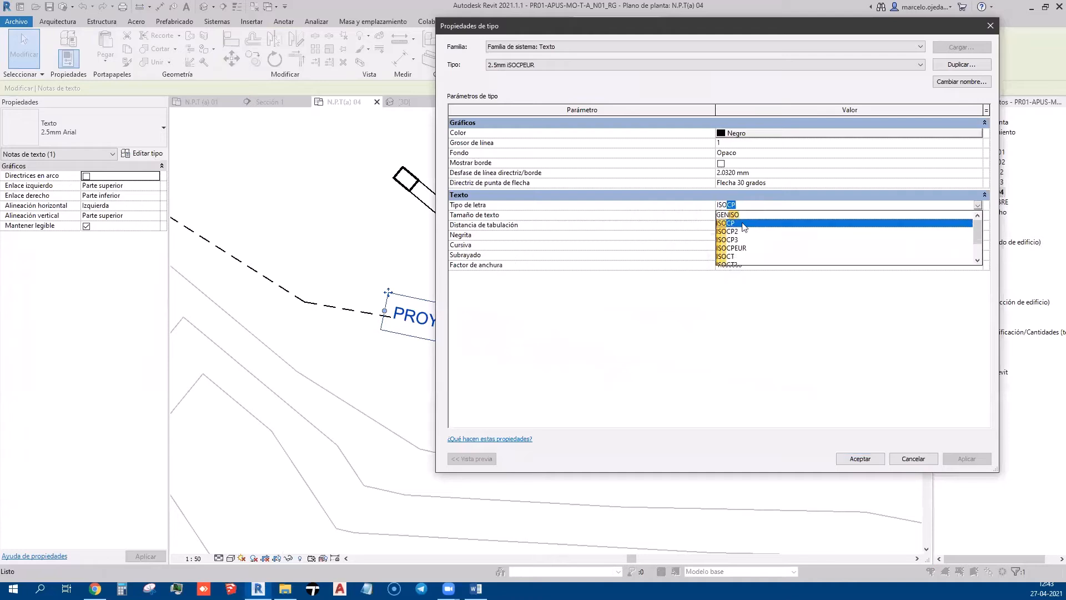
click(742, 248)
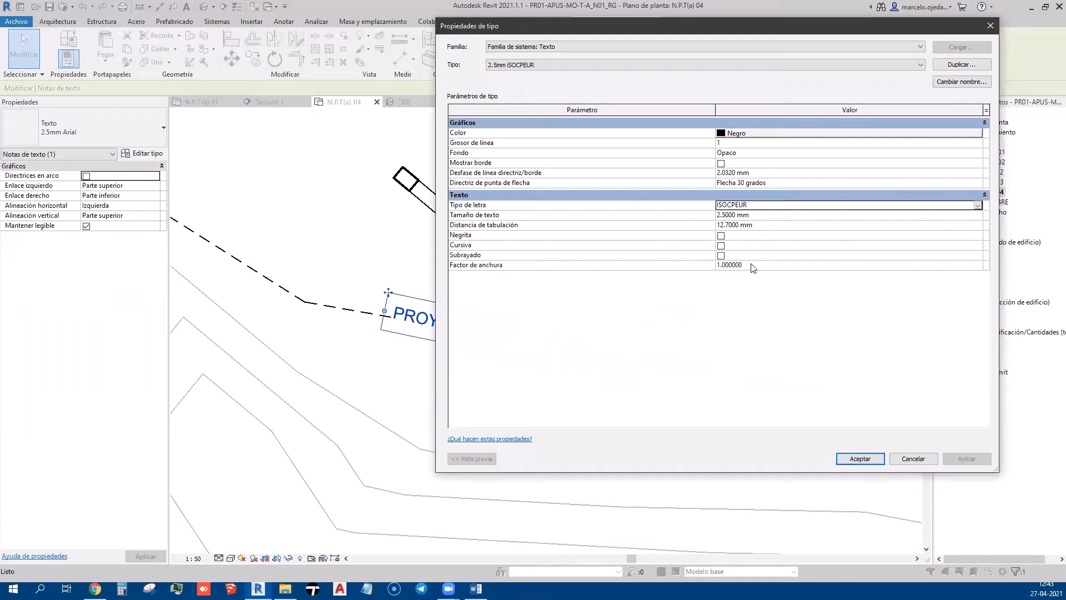
Make the background transparent, rename the type '2.5mm Isocpeur sin fondo', and apply it
click(760, 153)
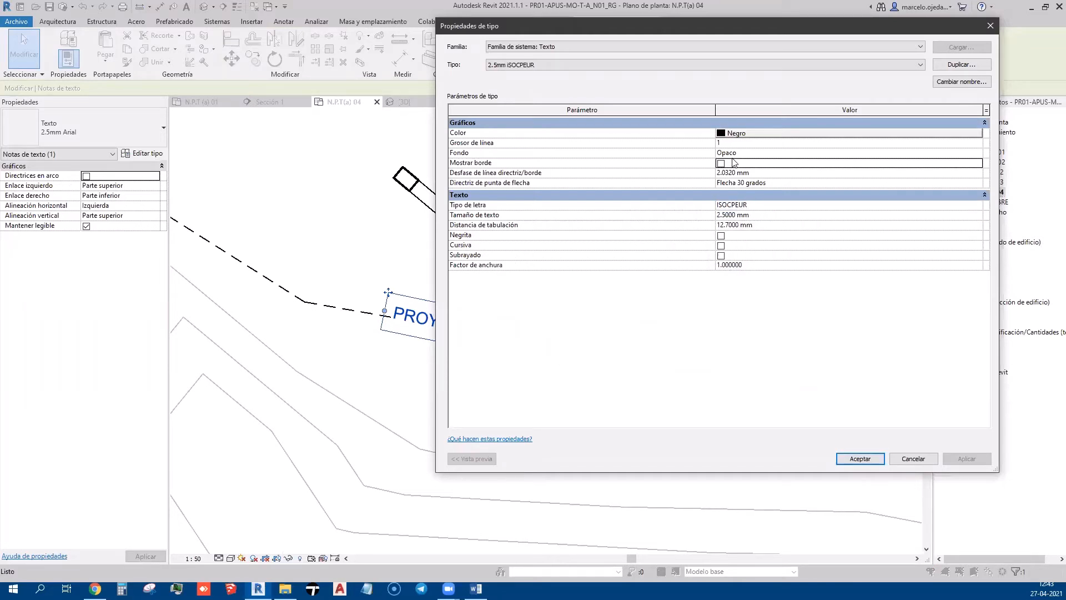
click(978, 153)
click(766, 171)
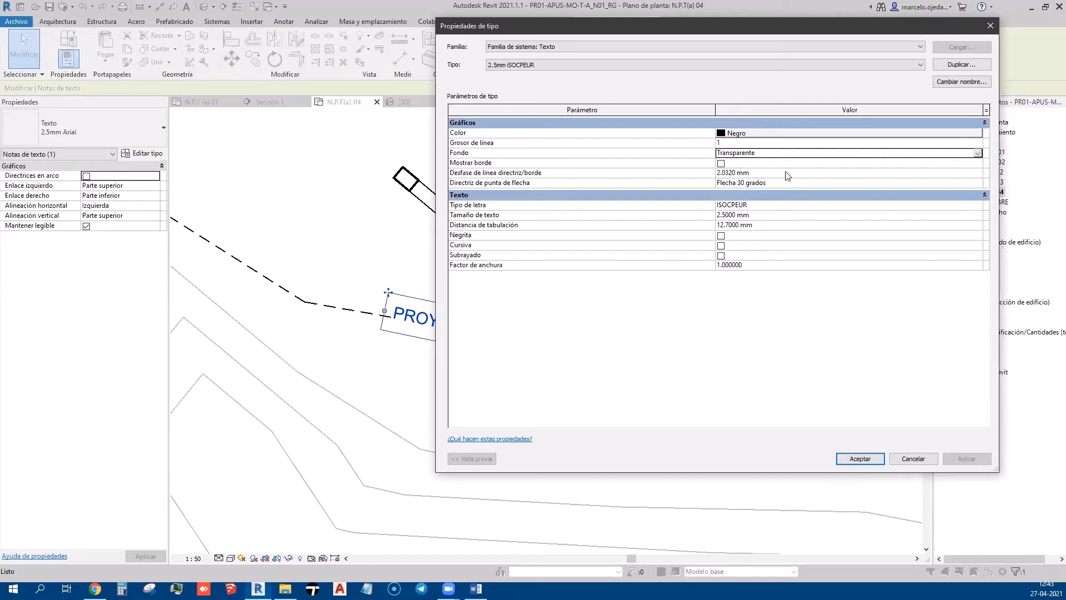
click(945, 83)
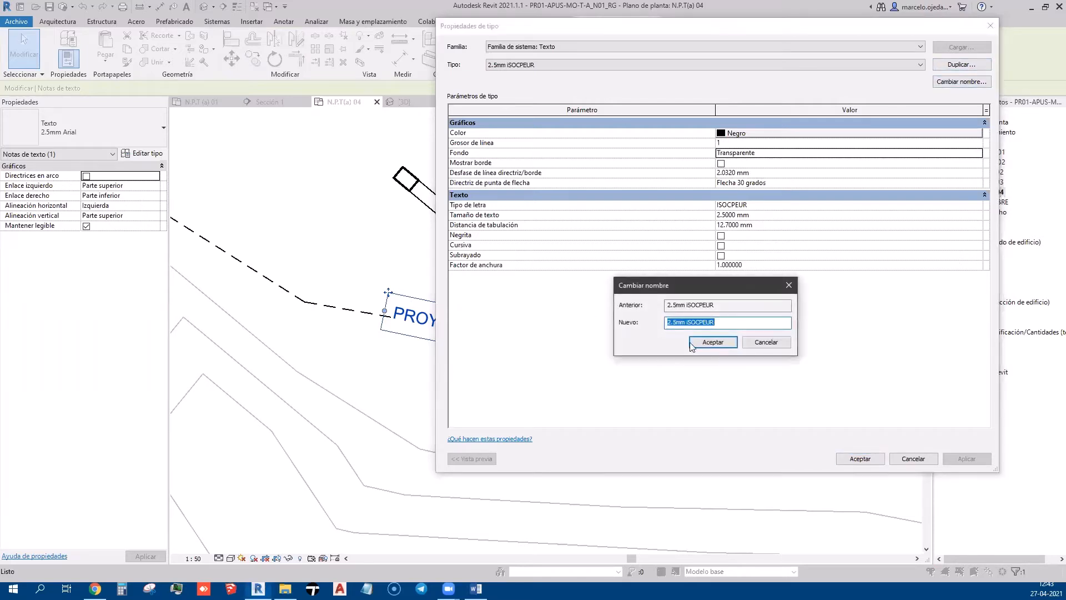
click(688, 322)
double_click(688, 323)
text(Isocpeur sin fondo)
click(712, 342)
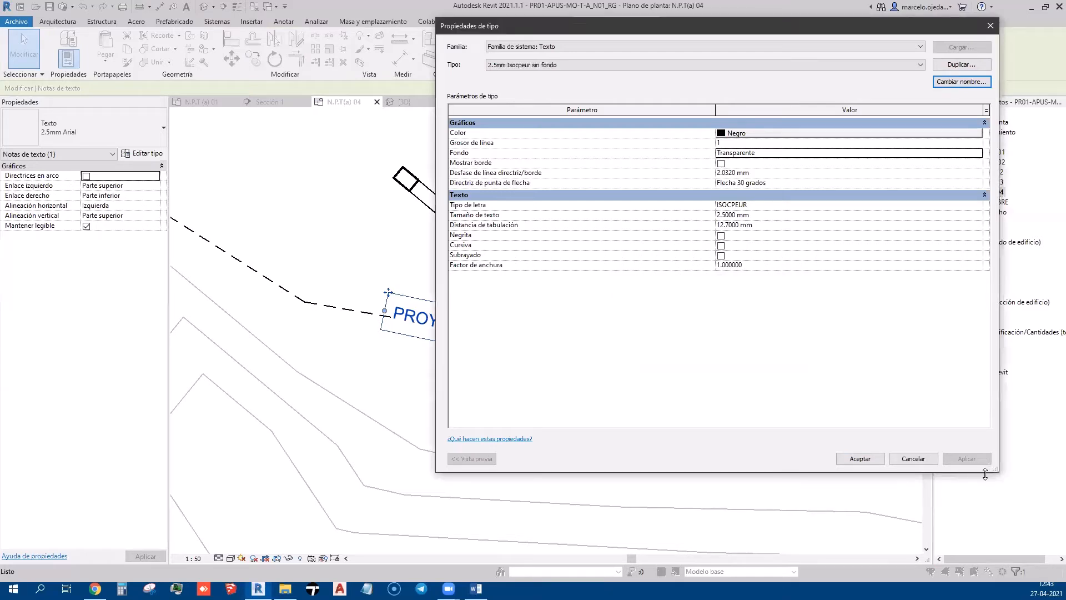
click(859, 458)
Nudge the restyled note up and rotate it to sit on the roof line
double_click(547, 365)
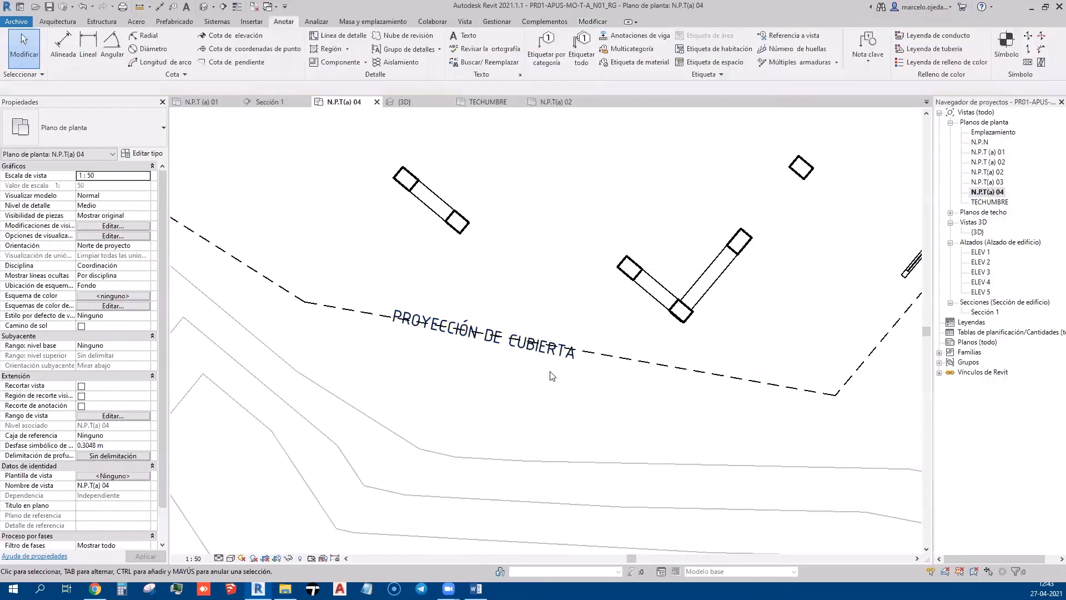
scroll(407, 321, up, 1)
drag(368, 278, 369, 269)
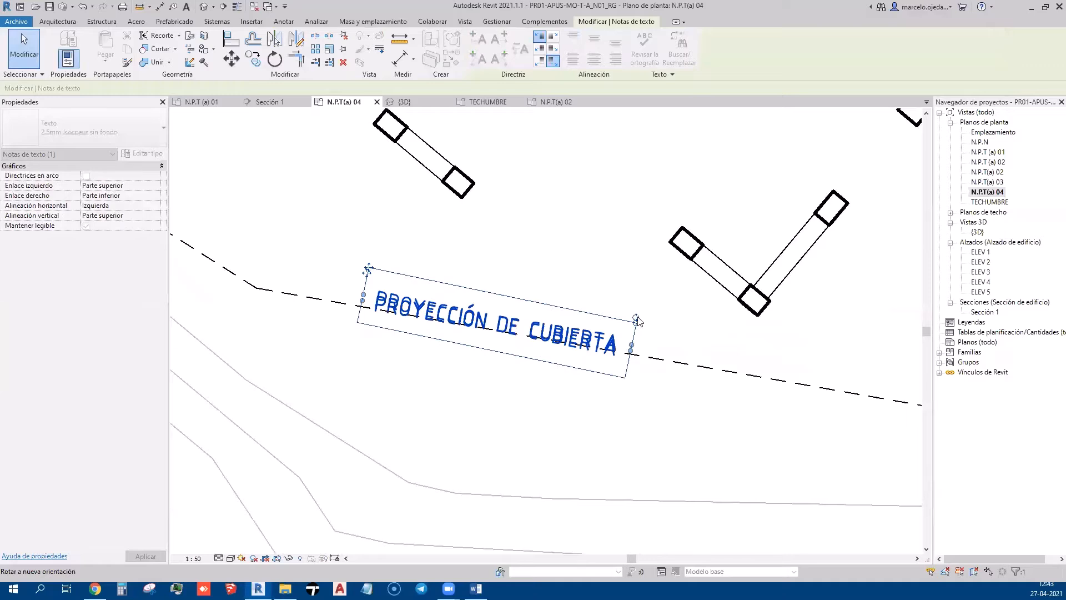
drag(638, 321, 636, 318)
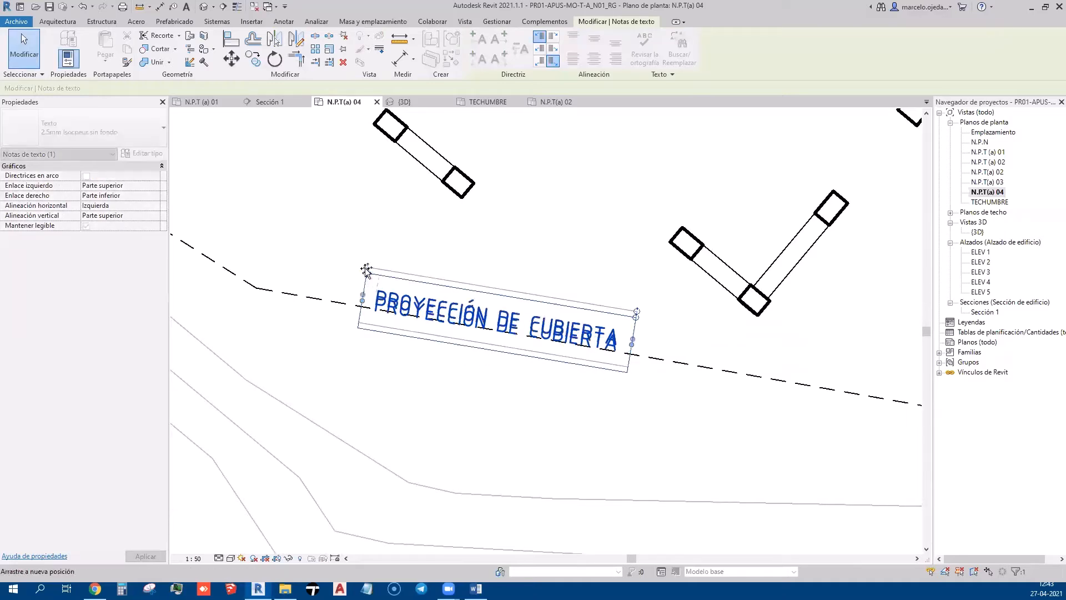
key(Escape)
scroll(585, 414, down, 6)
scroll(752, 452, down, 3)
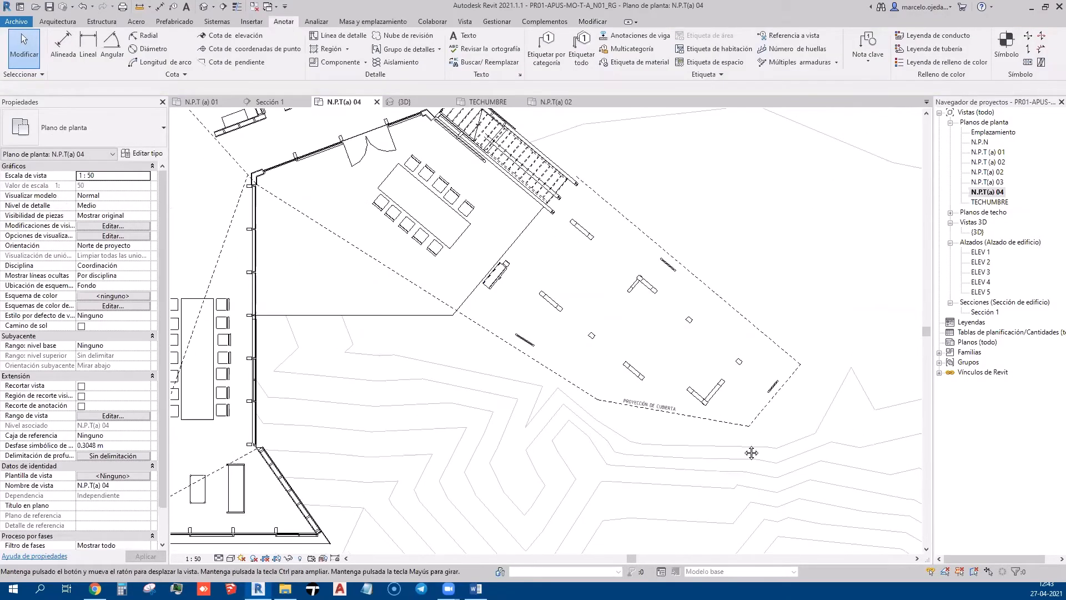
scroll(721, 411, up, 5)
Copy the PROYECCIÓN DE CUBIERTA note to near the upper-right roof edge
click(720, 398)
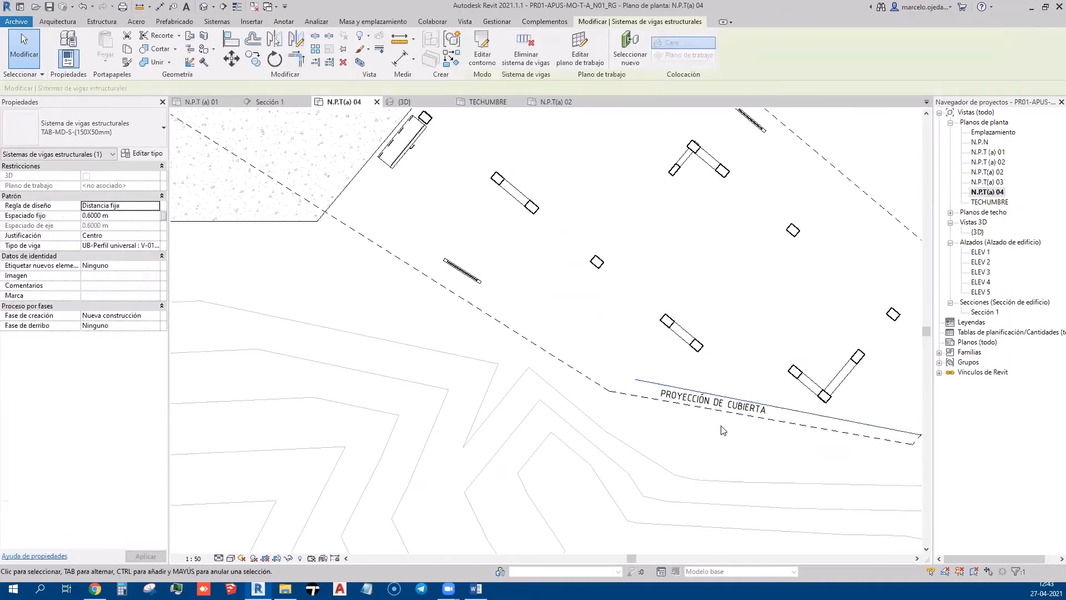
click(722, 429)
click(763, 413)
middle_drag(726, 434, 541, 482)
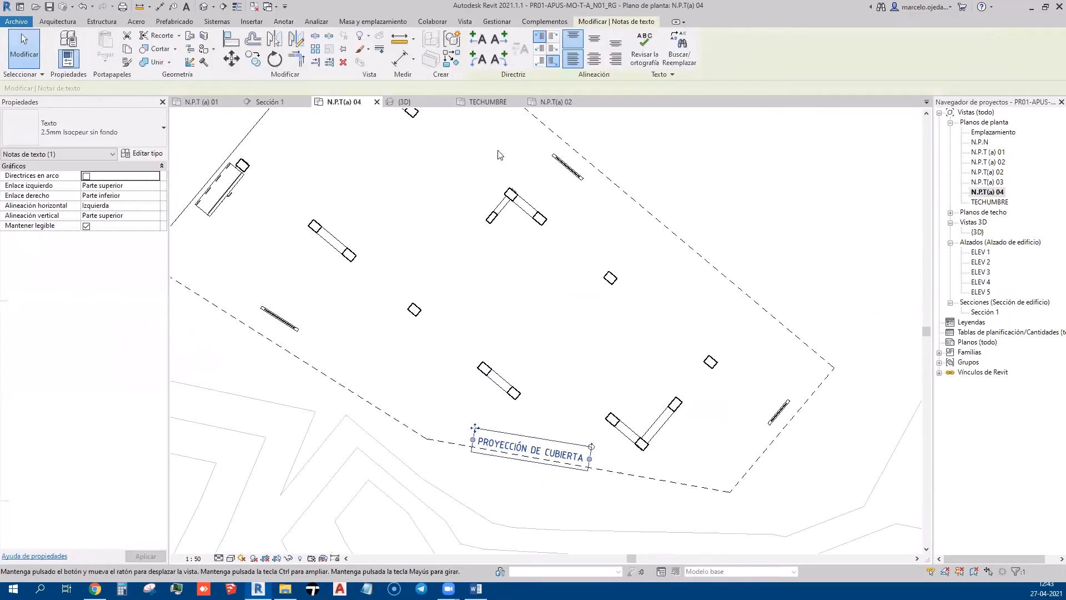
click(253, 60)
click(528, 441)
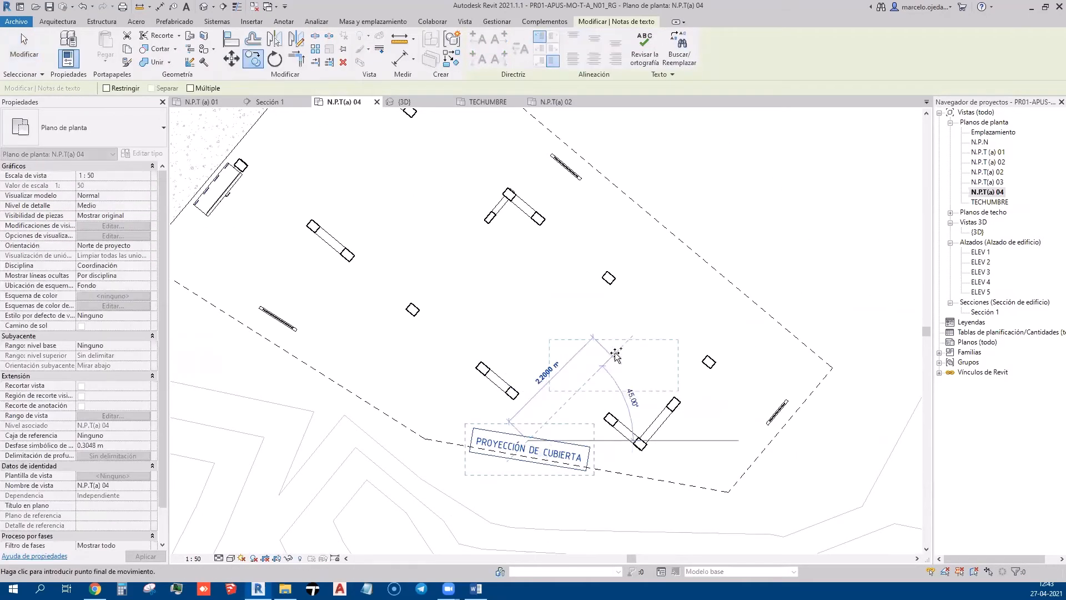
click(695, 273)
key(Escape)
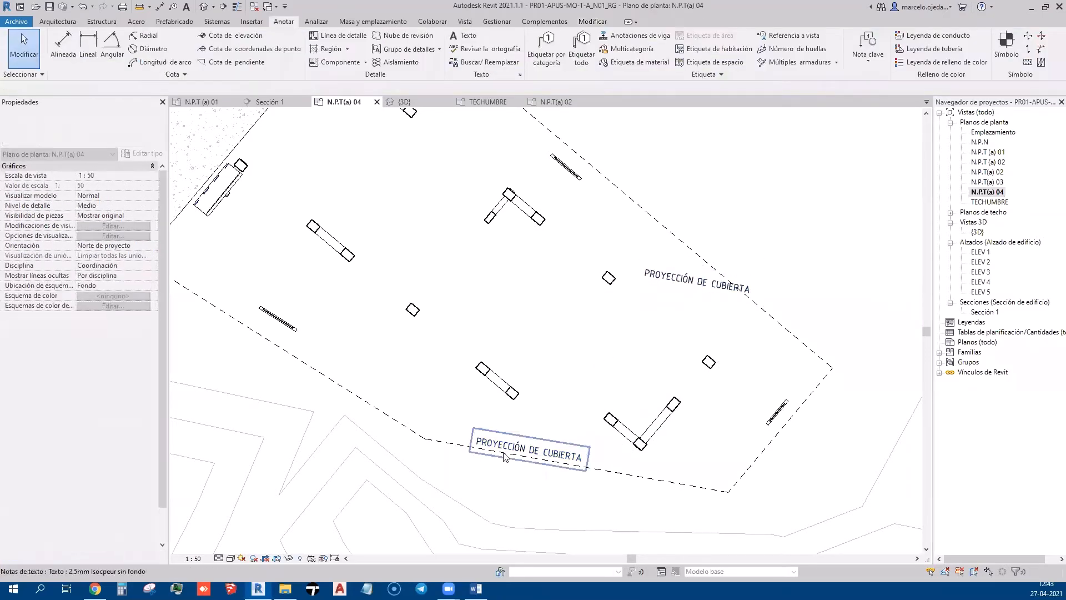
Edit the lower note's text from PROYECCIÓN DE CUBIERTA to PROYECCIÓN NIVEL 2
double_click(531, 451)
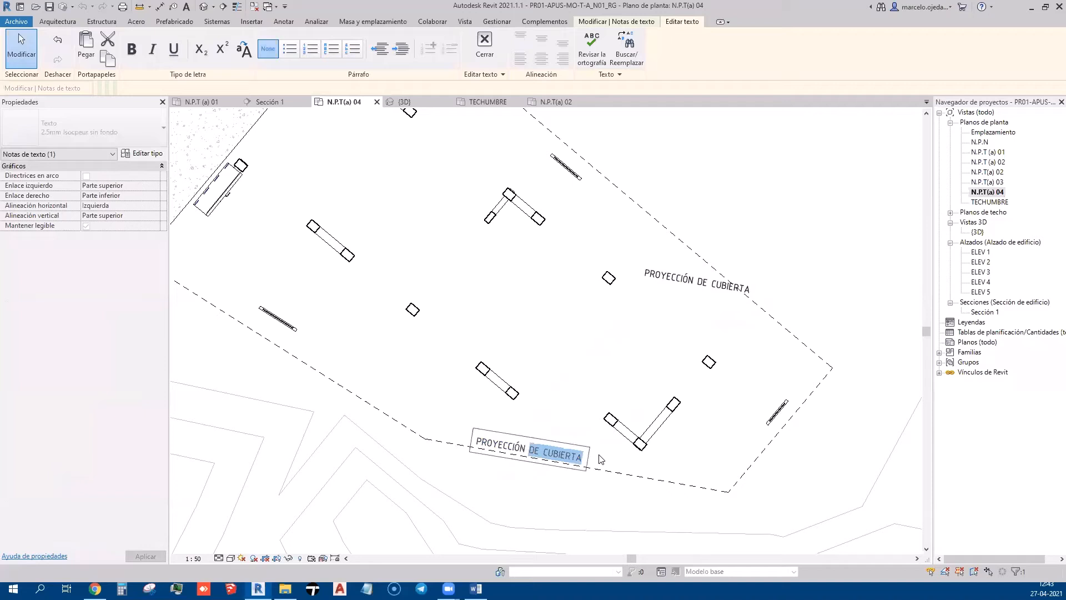
scroll(579, 462, up, 3)
key(ctrl+a)
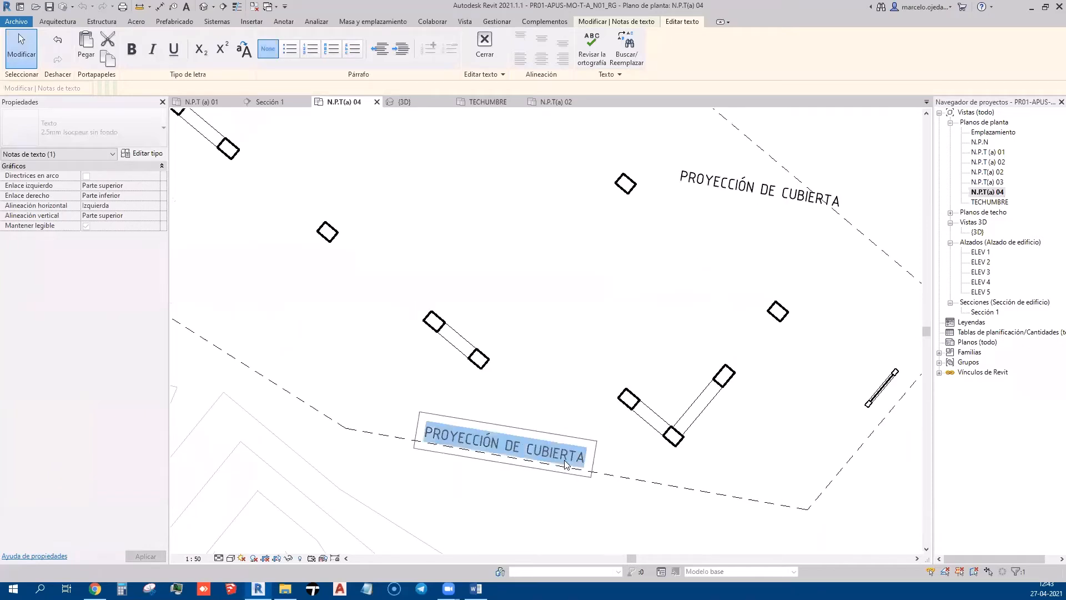
click(530, 452)
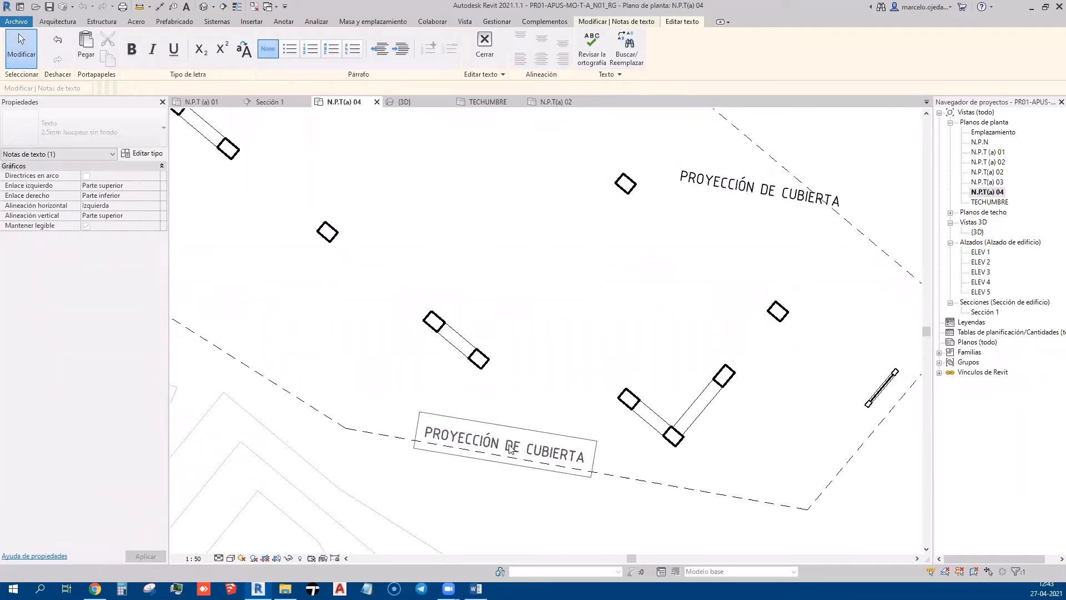
drag(507, 446, 599, 459)
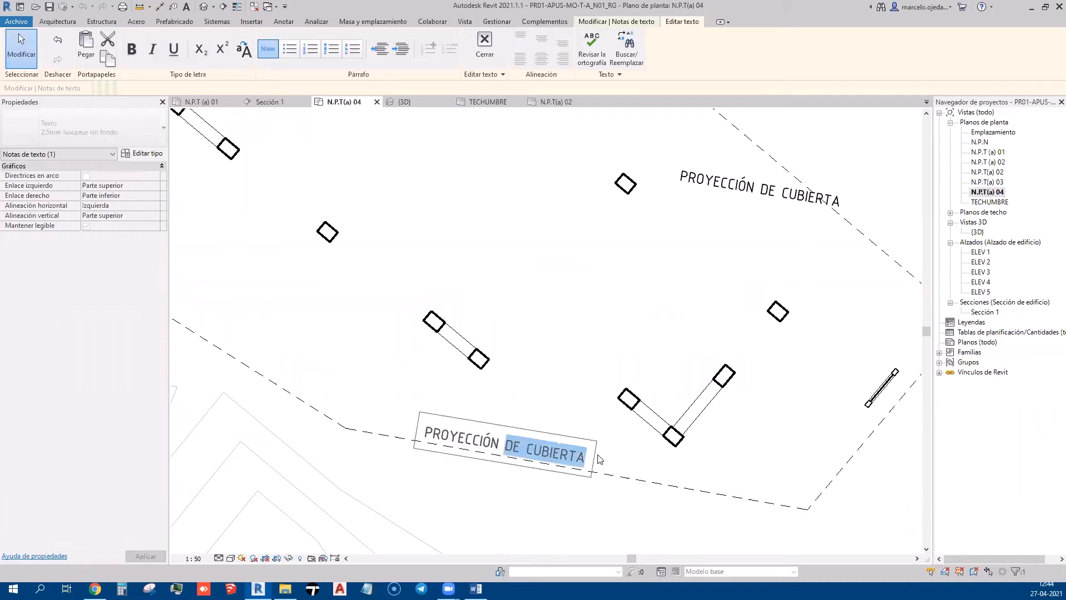
key(Escape)
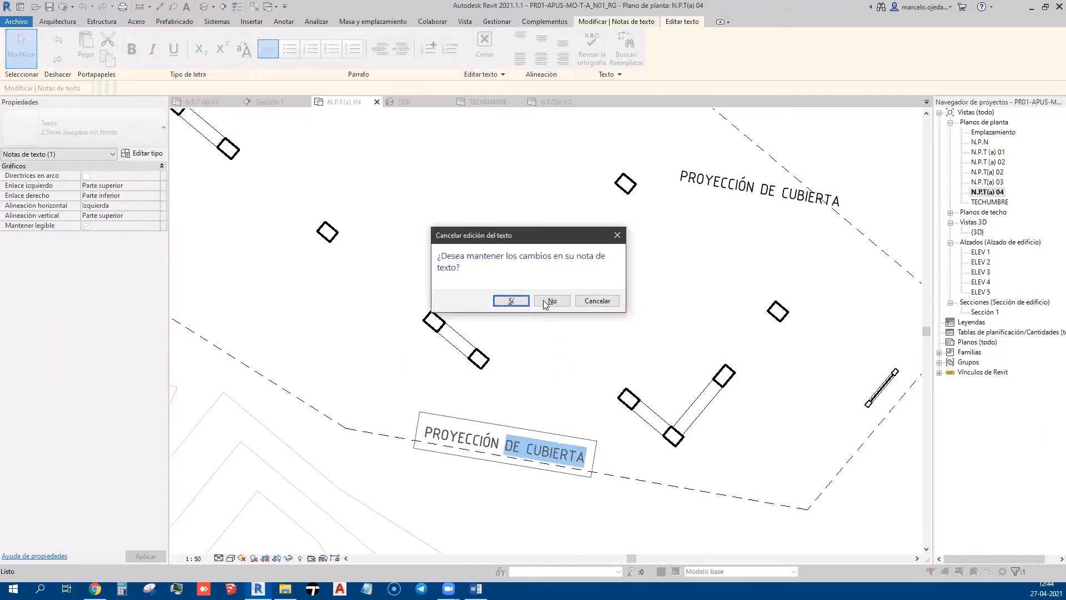
click(510, 300)
scroll(547, 331, down, 1)
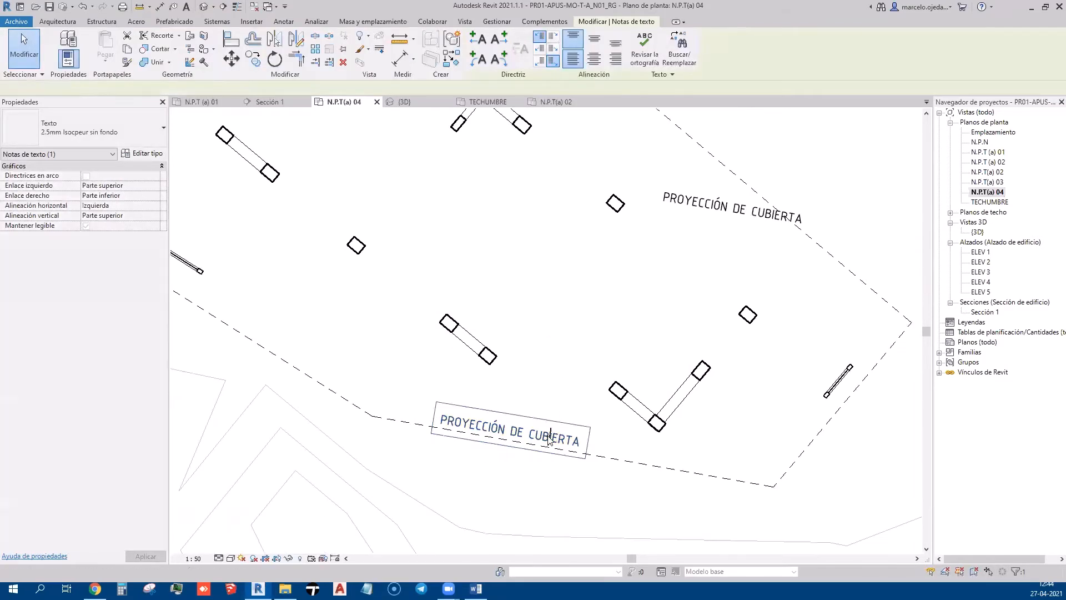
double_click(550, 439)
key(Delete)
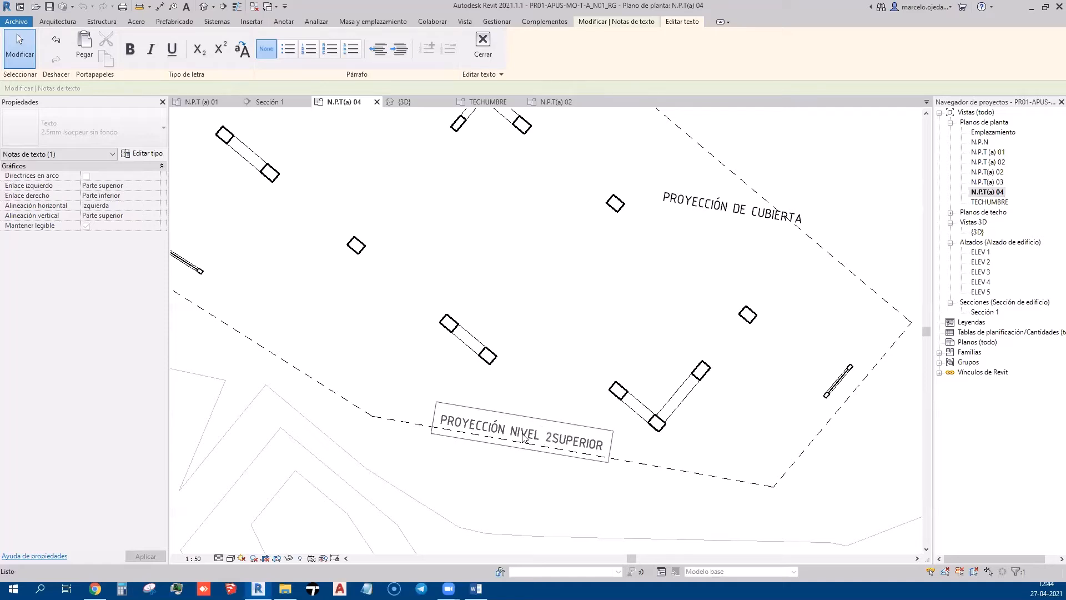
click(558, 481)
click(558, 481)
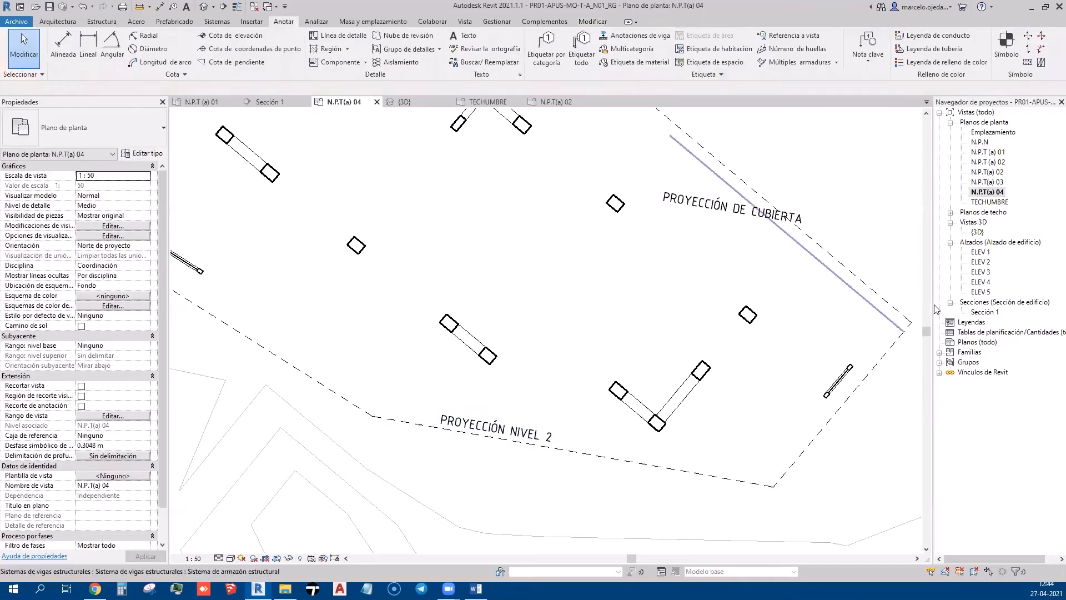
Move the PROYECCIÓN DE CUBIERTA label into the south room, aligned with its diagonal dashed line
scroll(528, 478, down, 4)
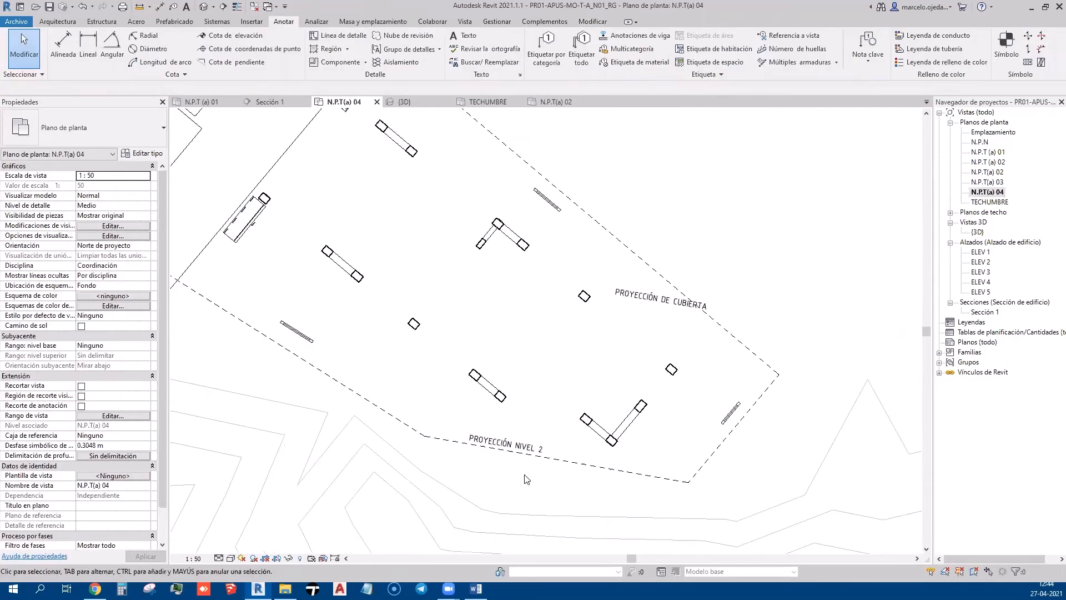
scroll(600, 461, up, 2)
scroll(599, 460, up, 3)
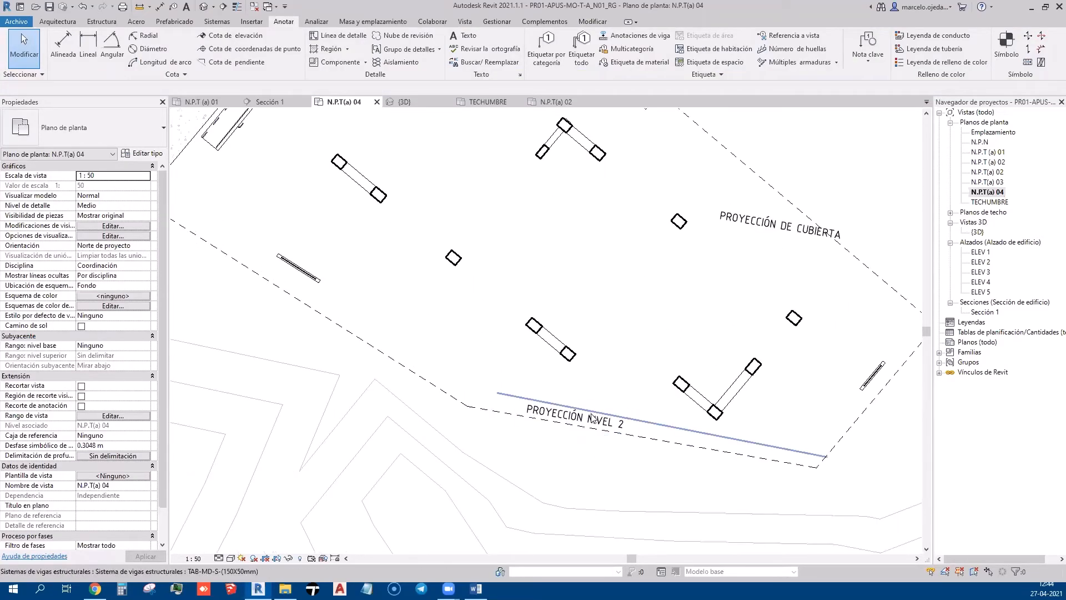
scroll(661, 411, down, 2)
click(743, 268)
scroll(743, 282, down, 2)
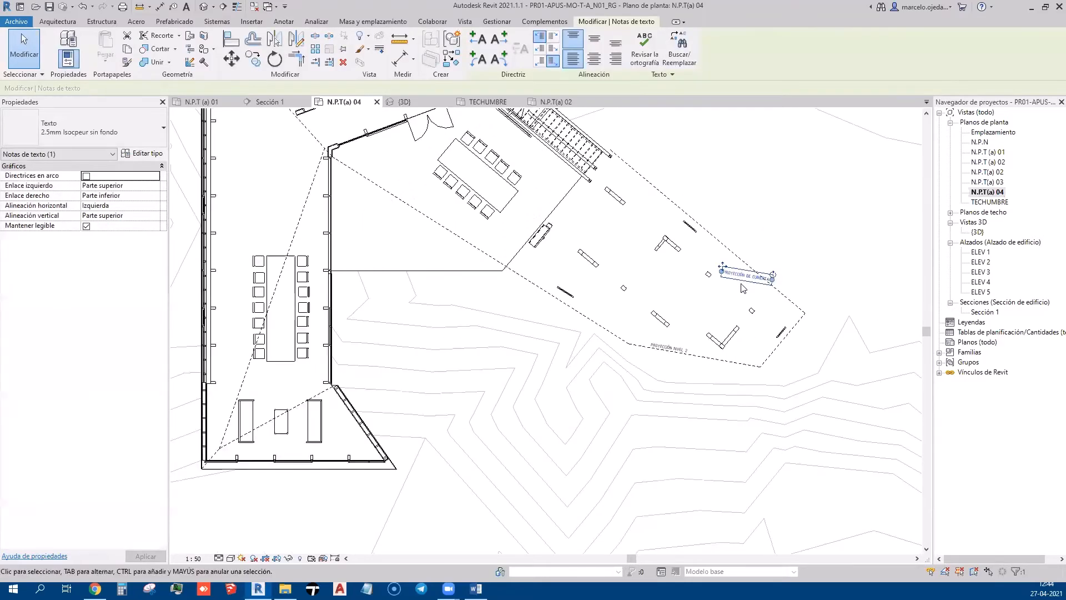
drag(722, 267, 251, 432)
scroll(252, 436, up, 2)
scroll(252, 435, up, 3)
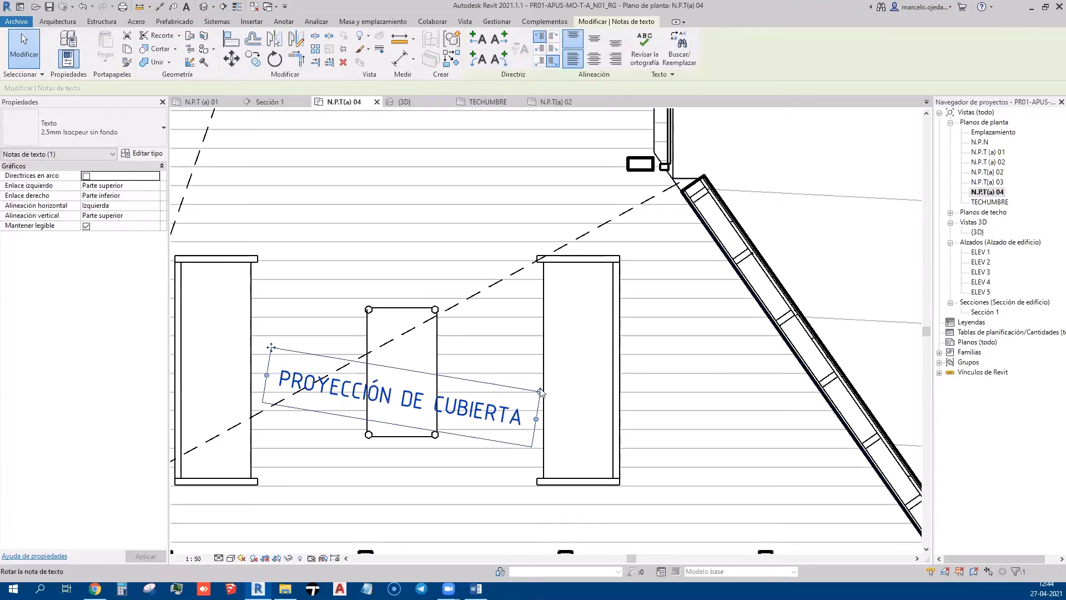
drag(540, 391, 519, 326)
scroll(519, 349, down, 2)
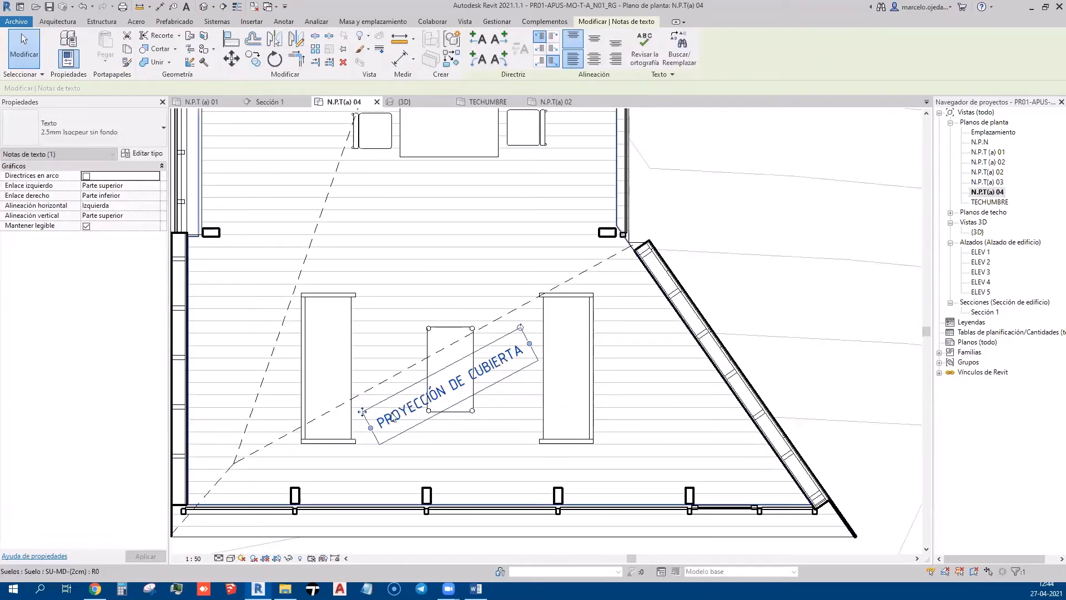
drag(362, 410, 351, 373)
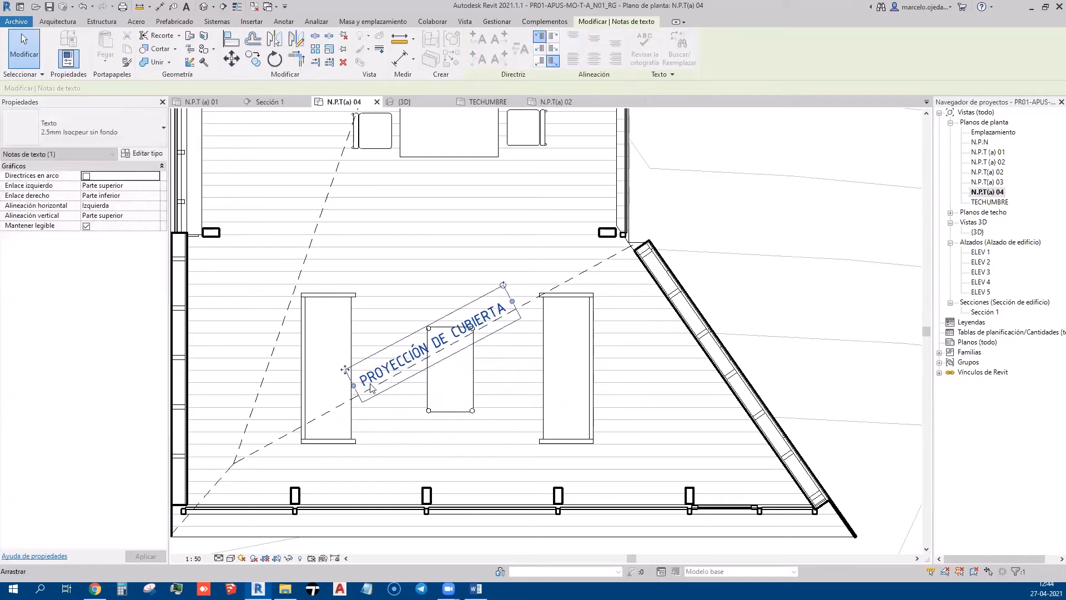
scroll(370, 408, down, 4)
click(393, 476)
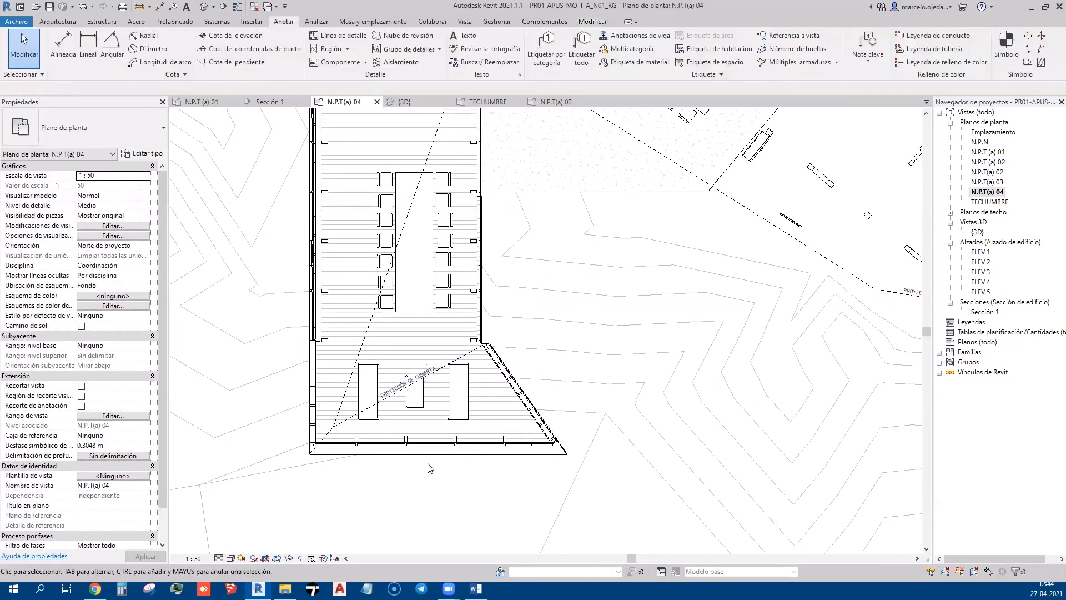
Clear stray floor selections and pan to bring the rest of the building into view
scroll(428, 411, up, 3)
click(459, 347)
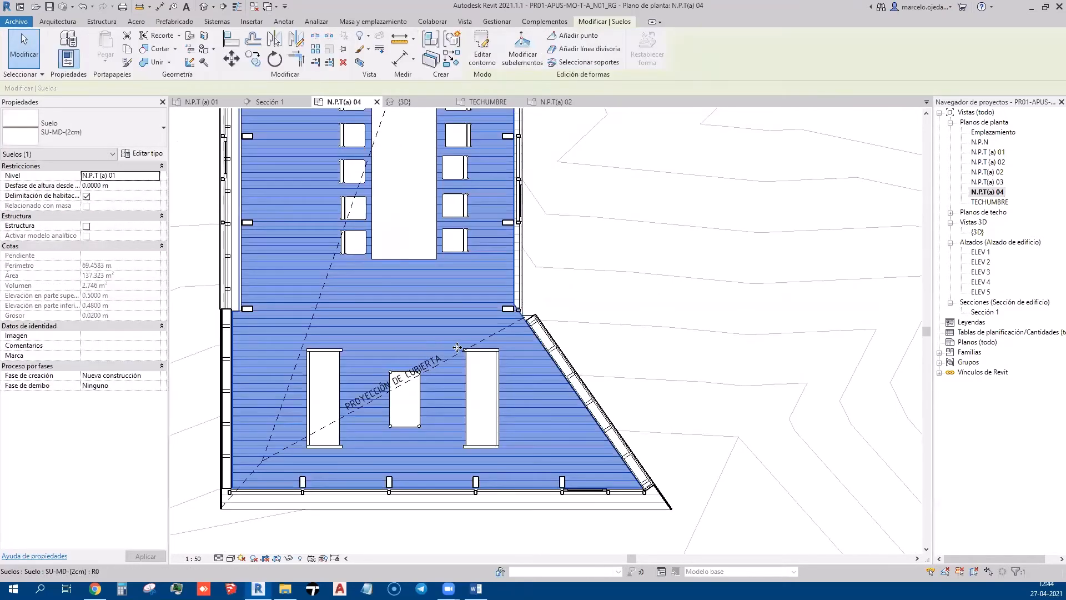
click(567, 345)
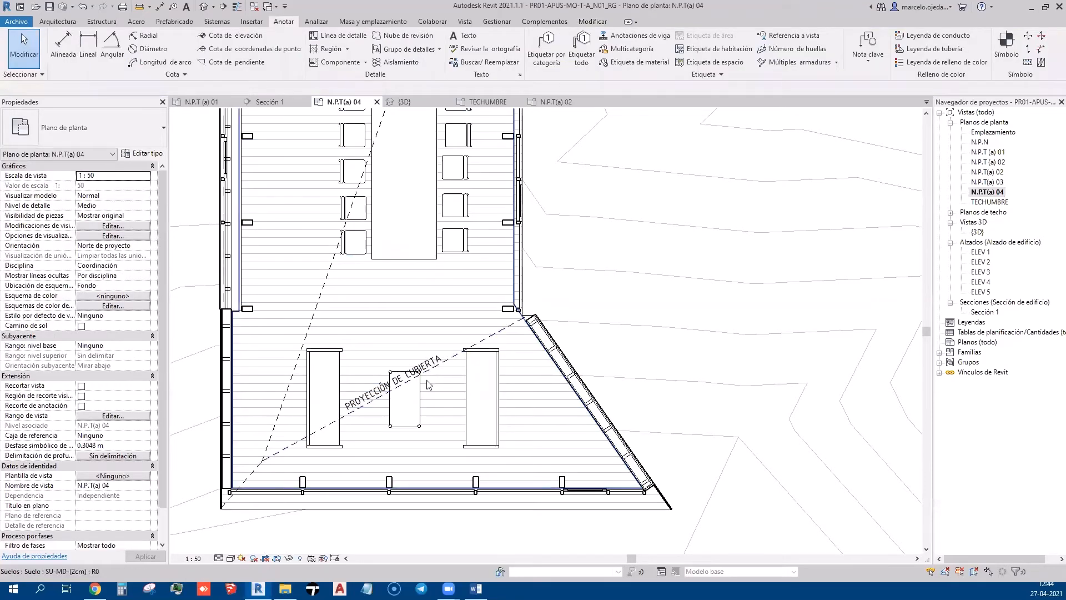
click(347, 398)
click(608, 360)
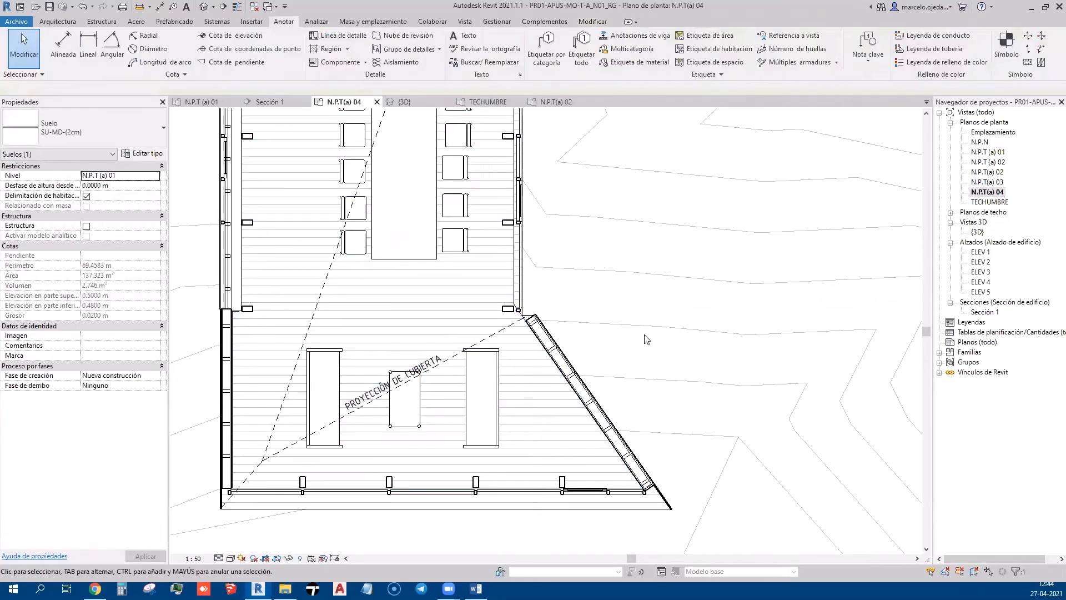
scroll(610, 363, down, 3)
mouse_move(618, 367)
middle_down()
mouse_move(513, 462)
mouse_move(530, 463)
middle_up()
scroll(522, 451, down, 1)
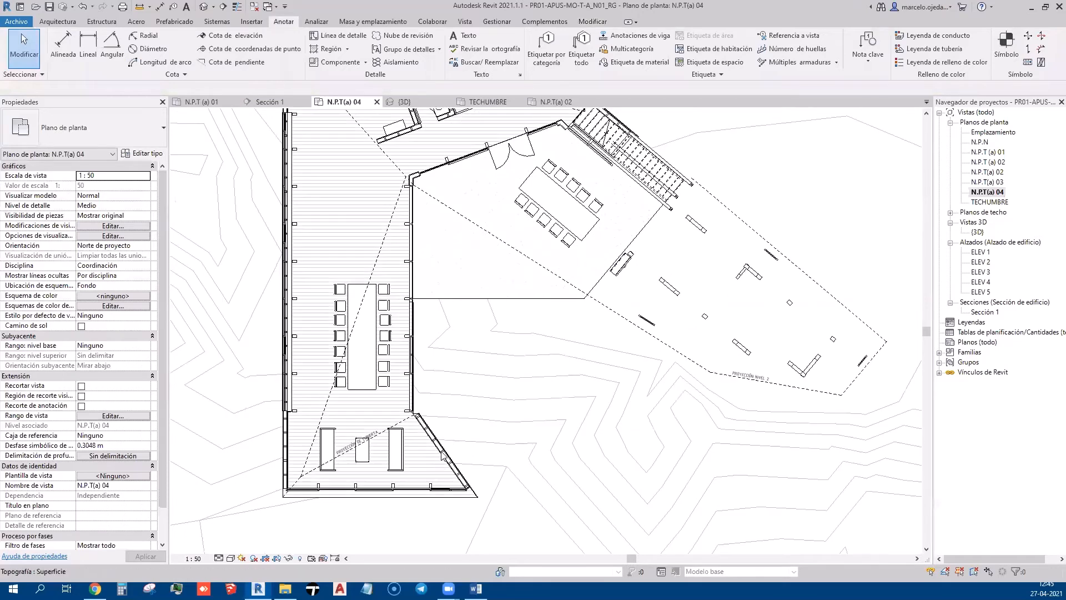
scroll(348, 461, up, 3)
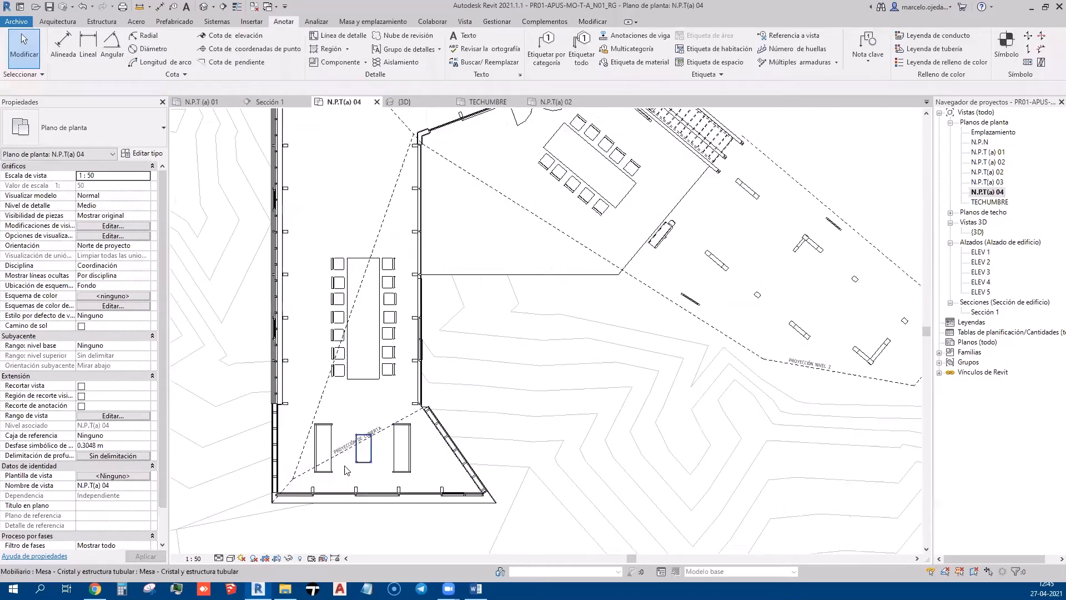
click(342, 423)
key(Escape)
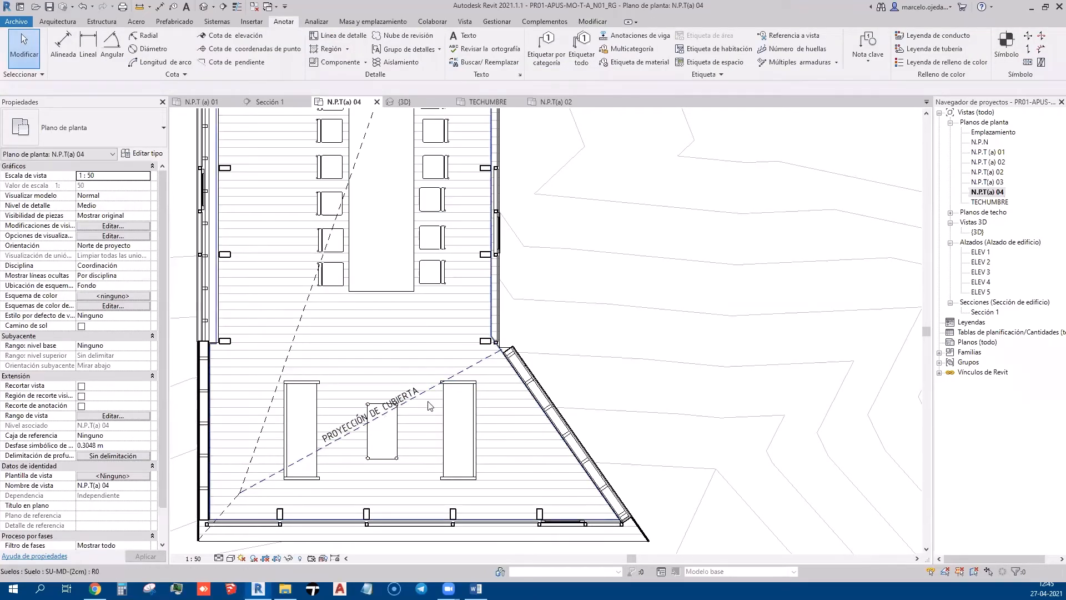
scroll(376, 357, down, 1)
scroll(376, 357, down, 3)
Copy the PROYECCIÓN NIVEL 2 label, rotating and sliding it onto the east dashed edge
scroll(658, 310, up, 2)
click(688, 339)
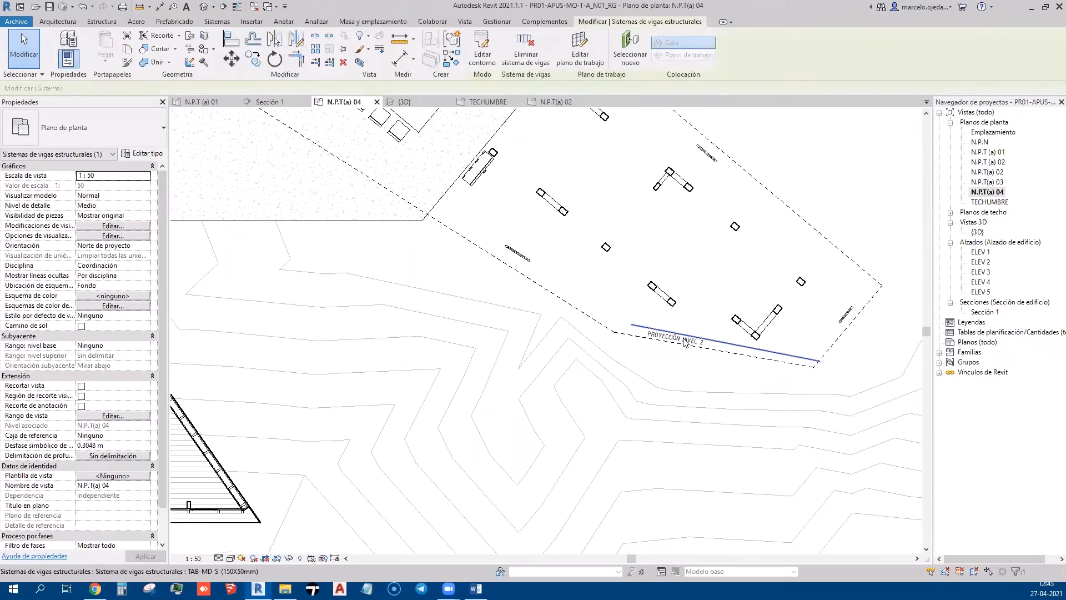
scroll(717, 341, up, 2)
key(Escape)
click(704, 346)
middle_drag(659, 398, 531, 498)
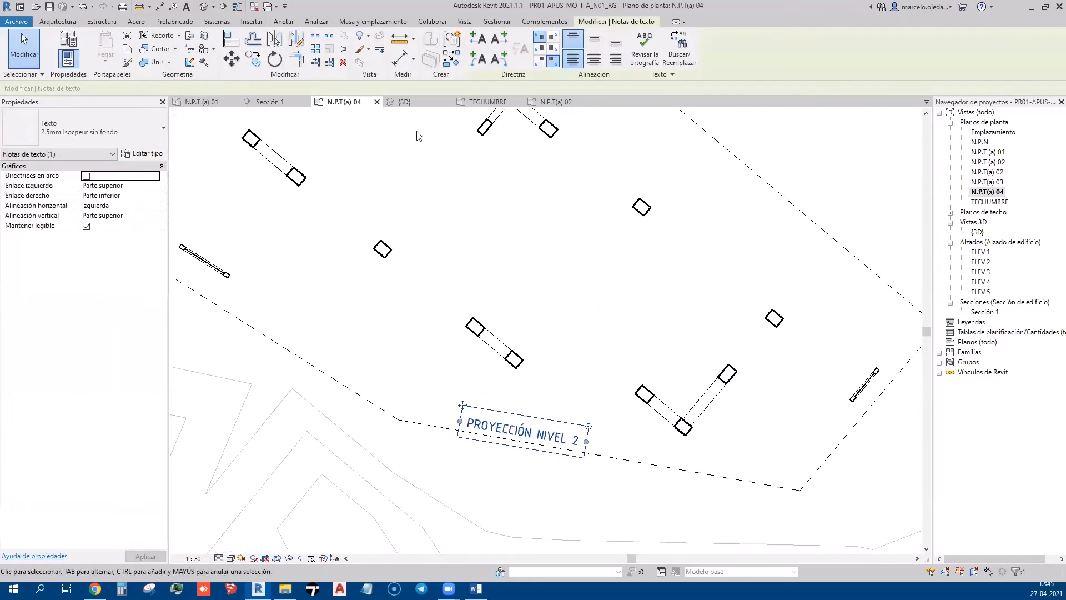
click(253, 59)
click(464, 405)
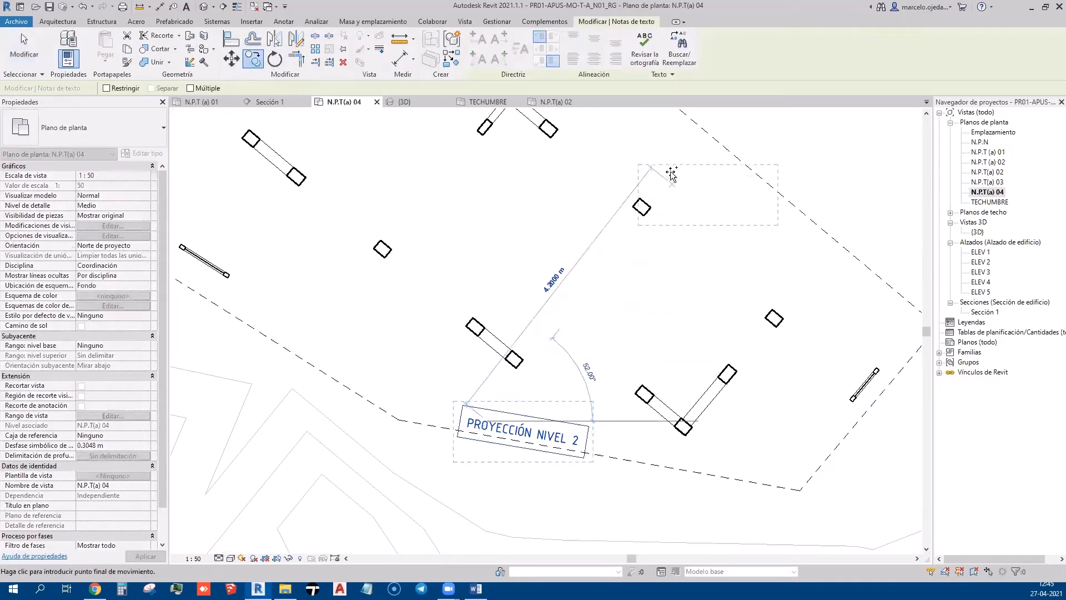
click(671, 136)
middle_drag(716, 195, 699, 261)
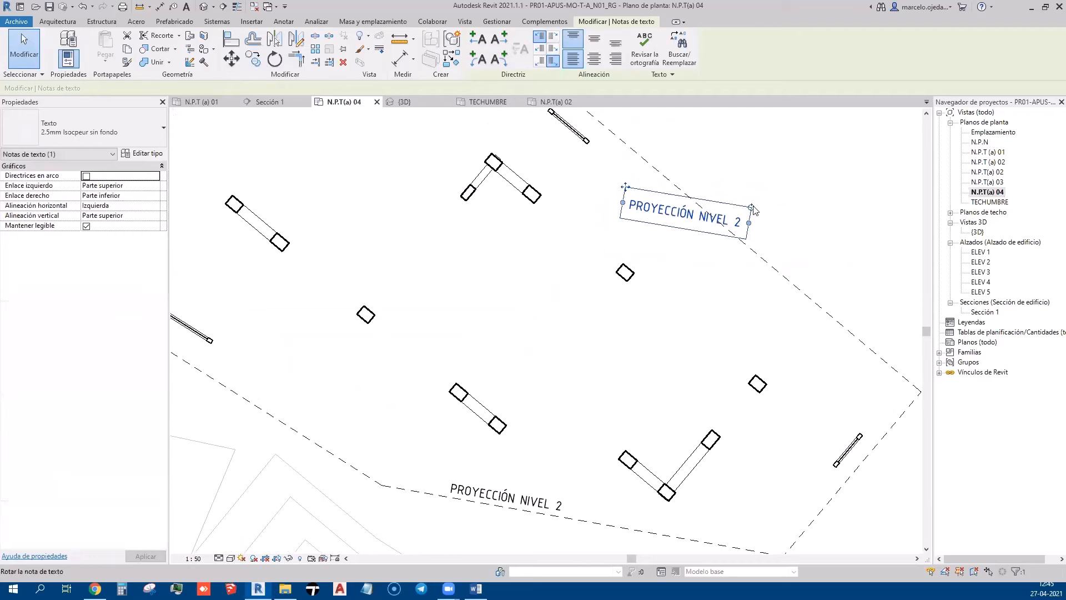
drag(750, 207, 765, 255)
drag(645, 160, 825, 318)
key(Escape)
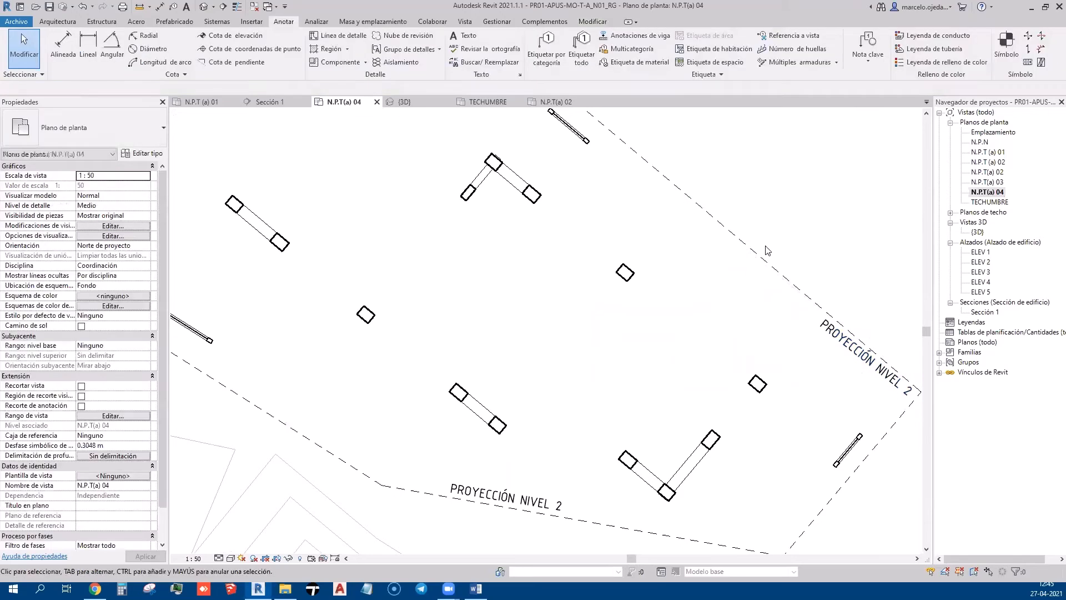
Nudge the bottom PROYECCIÓN NIVEL 2 label slightly left along its dashed edge
scroll(701, 319, down, 3)
middle_drag(651, 365, 666, 451)
click(654, 445)
scroll(632, 460, up, 3)
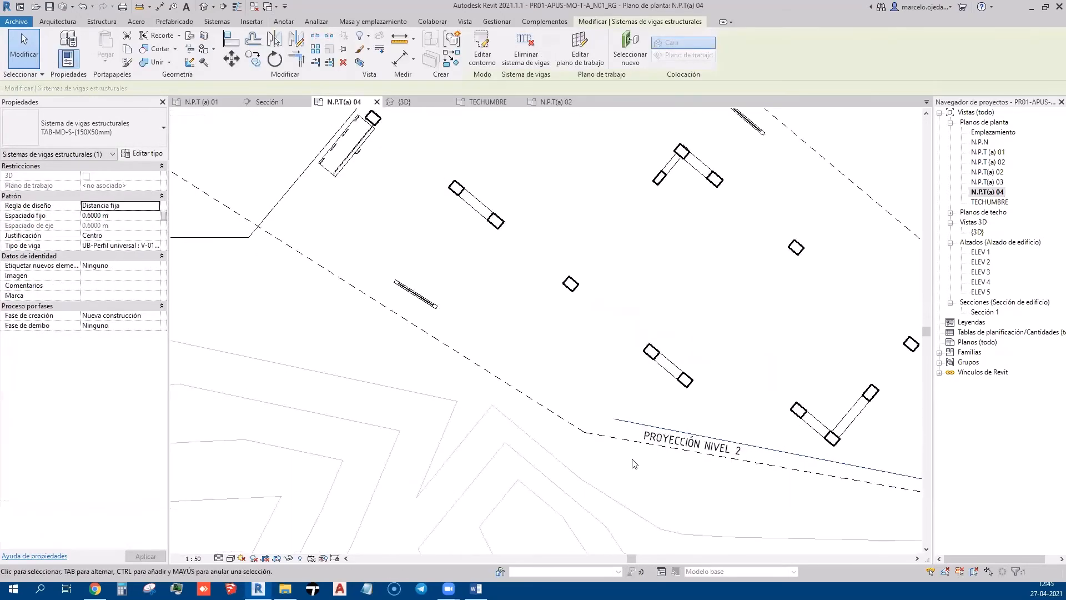
click(649, 478)
drag(647, 440, 594, 427)
key(Escape)
scroll(589, 438, down, 3)
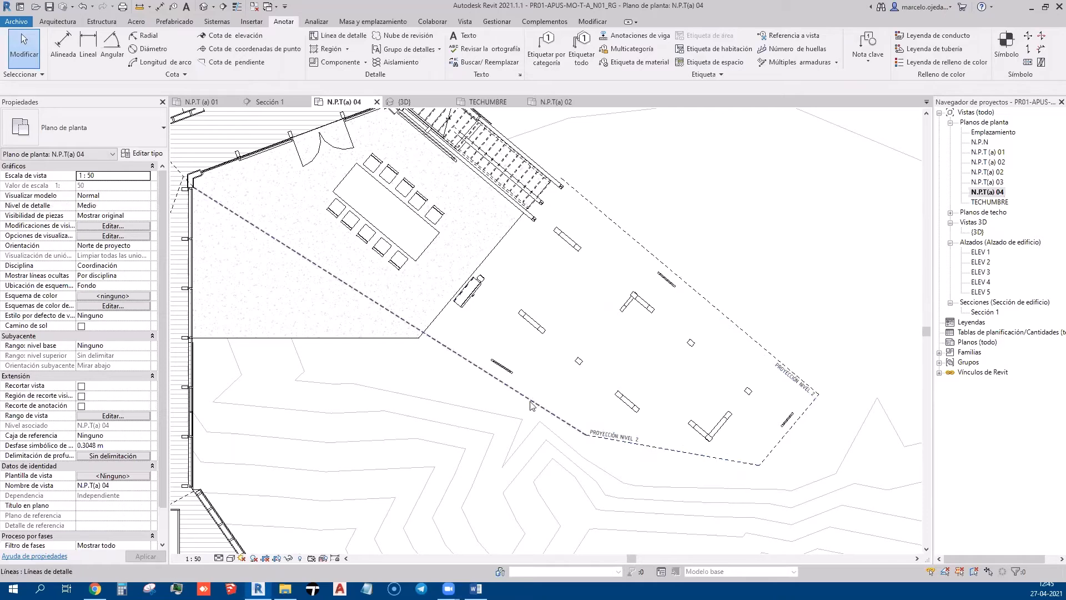
middle_drag(209, 205, 480, 259)
Copy the PROYECCIÓN DE CUBIERTA label onto the diagonal dashed roof line beside the north-room bathrooms
scroll(499, 388, down, 1)
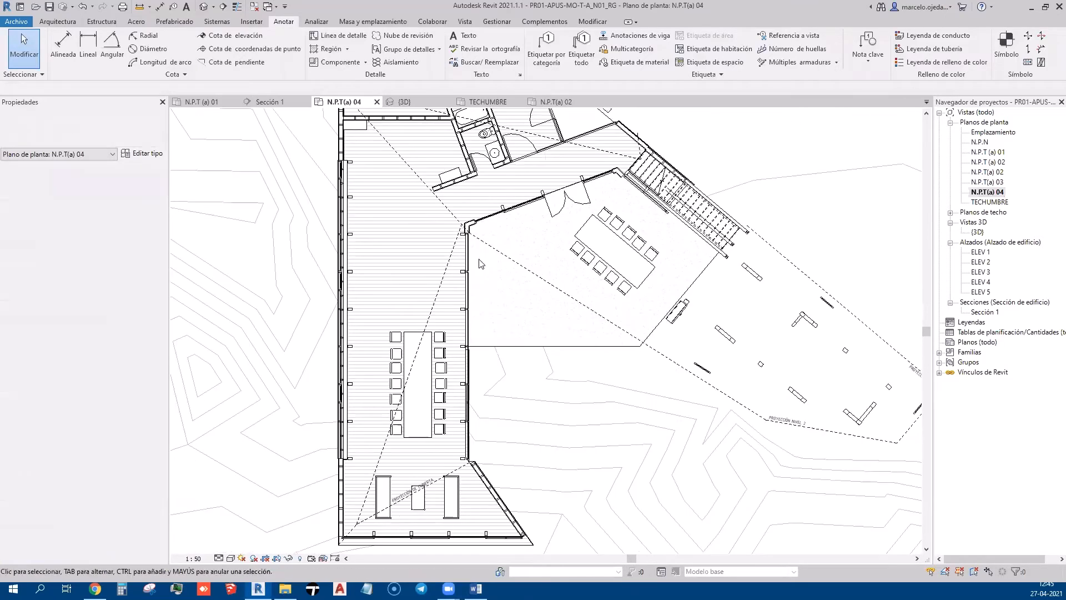
scroll(462, 395, down, 3)
scroll(422, 395, up, 4)
scroll(419, 399, up, 3)
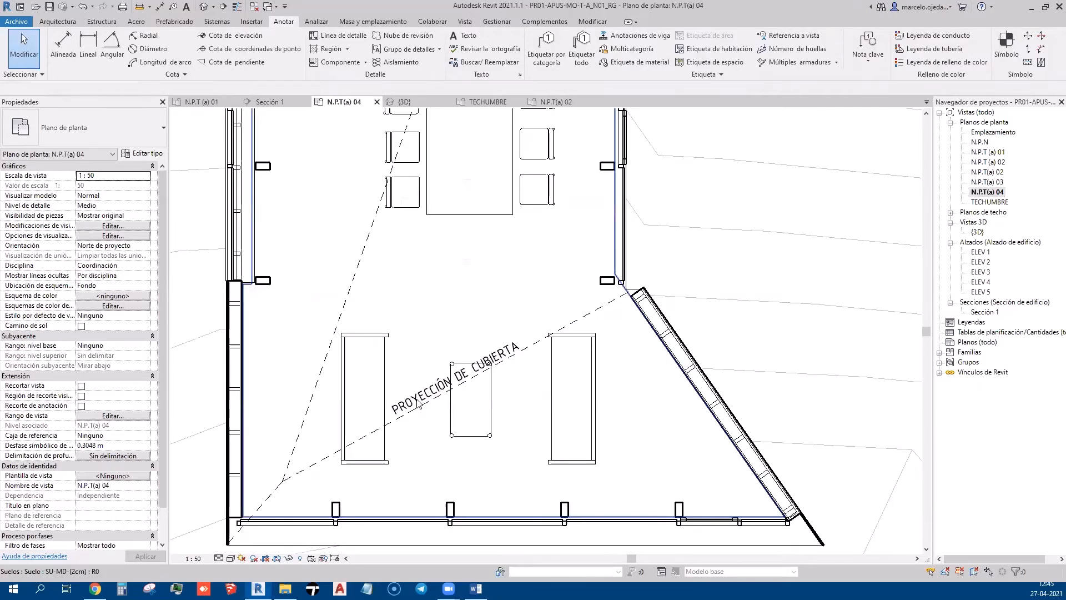
click(416, 401)
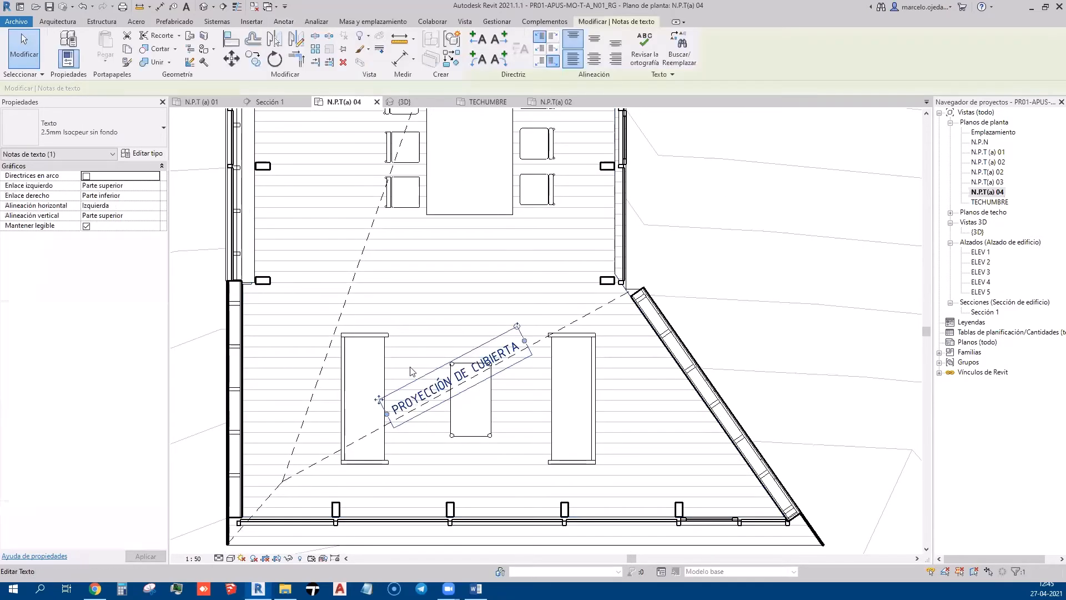
click(252, 59)
scroll(514, 433, down, 4)
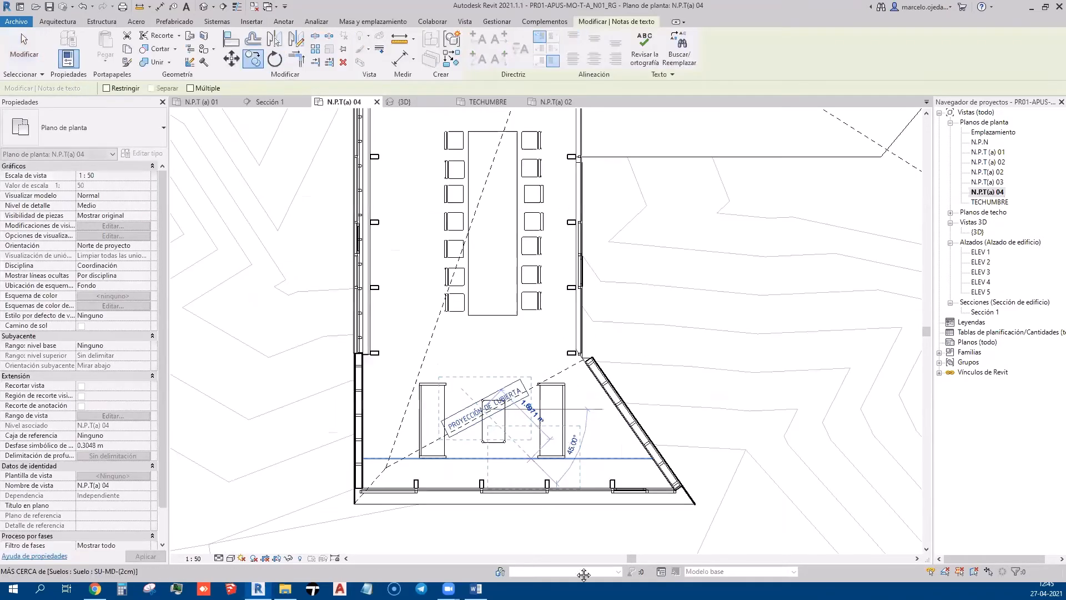
scroll(468, 271, up, 4)
scroll(461, 255, up, 2)
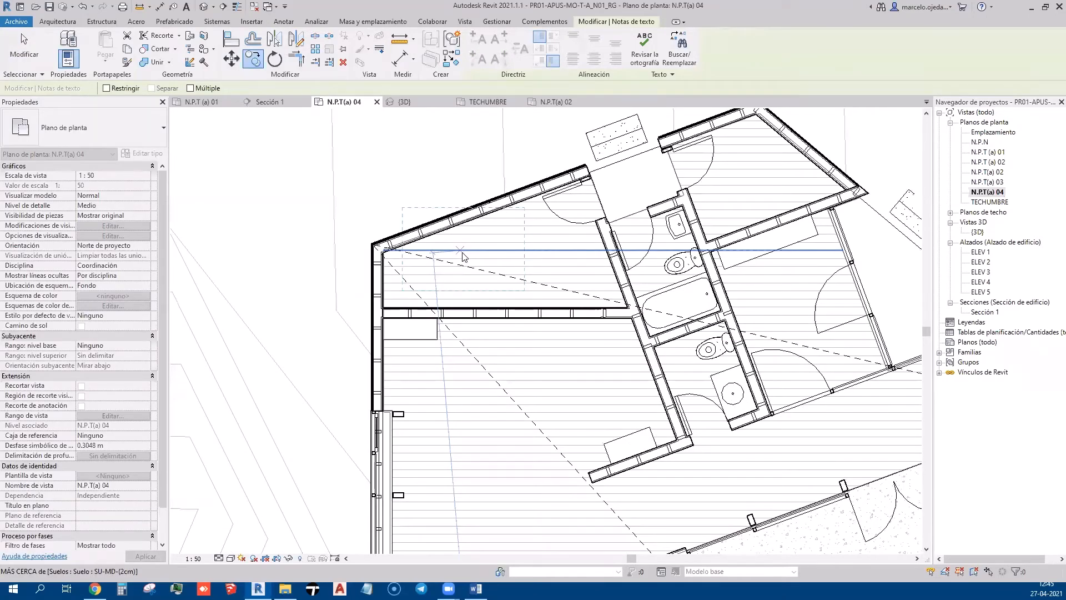
click(462, 253)
click(496, 236)
key(Escape)
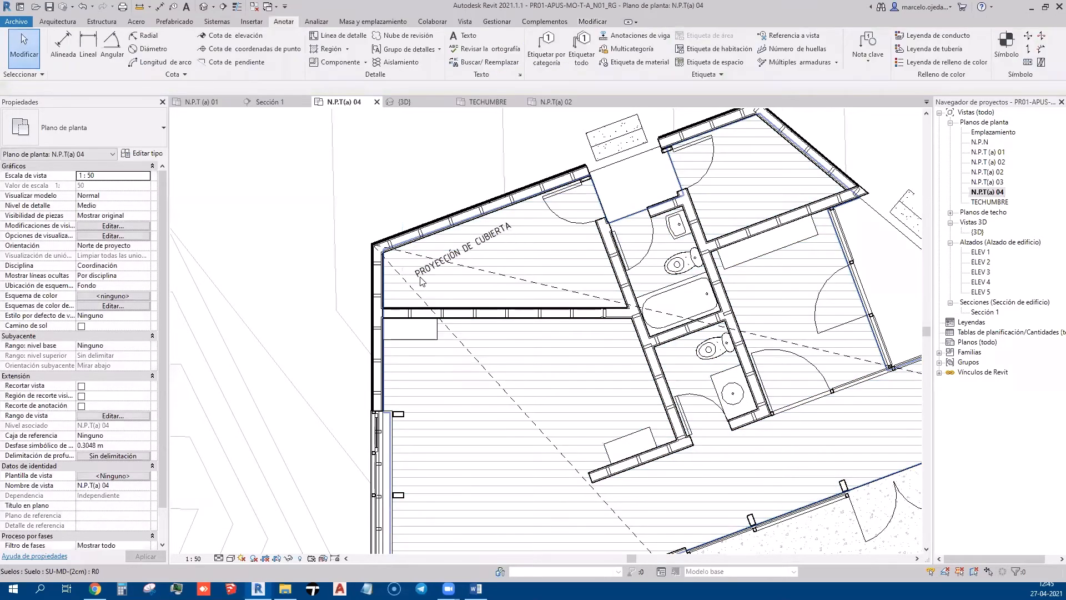
scroll(427, 287, up, 4)
Rotate the PROYECCIÓN DE CUBIERTA note to the dashed line's slope and move it onto the line
click(516, 227)
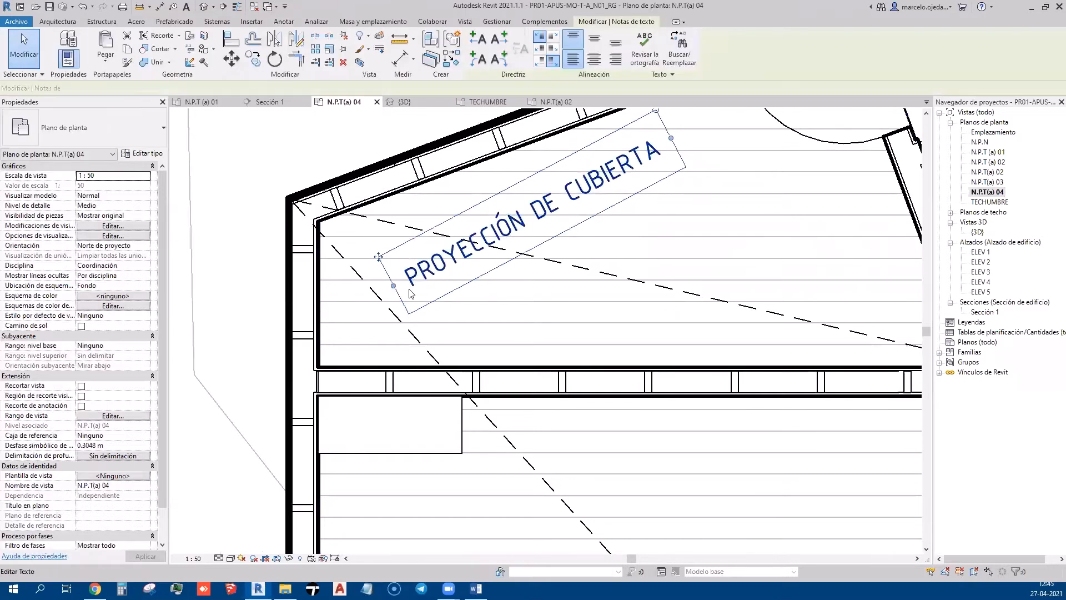
drag(657, 121, 692, 211)
drag(380, 178, 401, 207)
drag(710, 248, 697, 297)
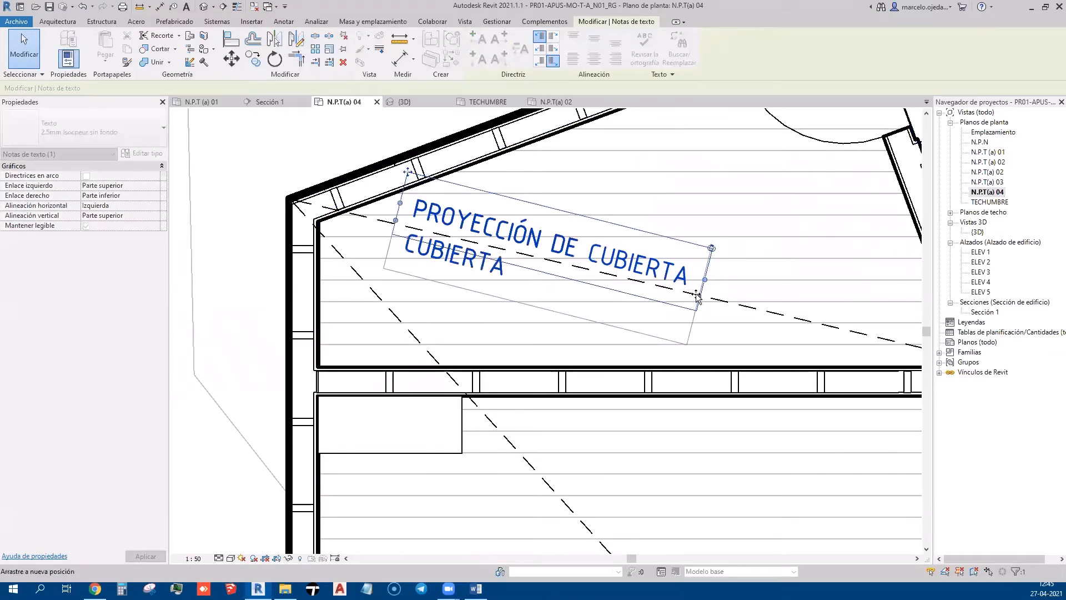
drag(590, 253, 727, 287)
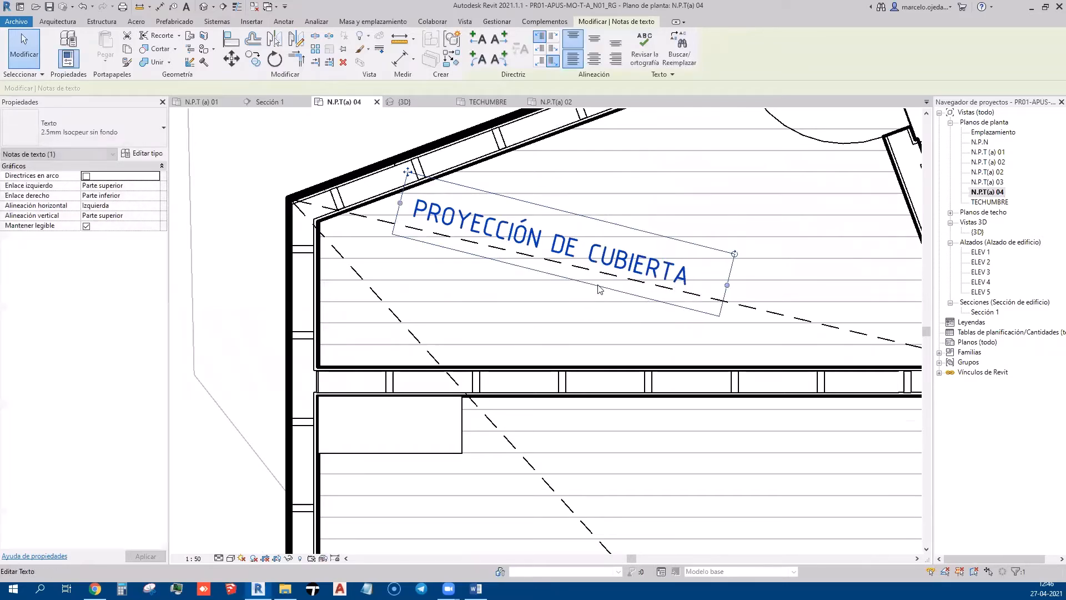
drag(408, 172, 408, 177)
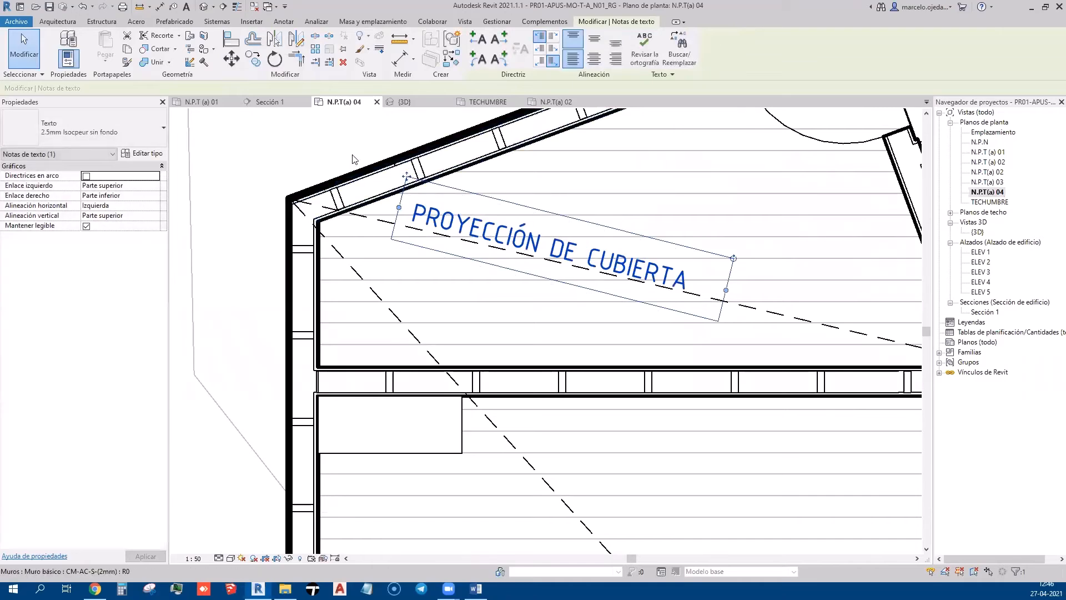
click(354, 158)
Narrow the note's text box so PROYECCIÓN DE CUBIERTA wraps onto two lines
scroll(409, 225, down, 3)
scroll(504, 355, down, 4)
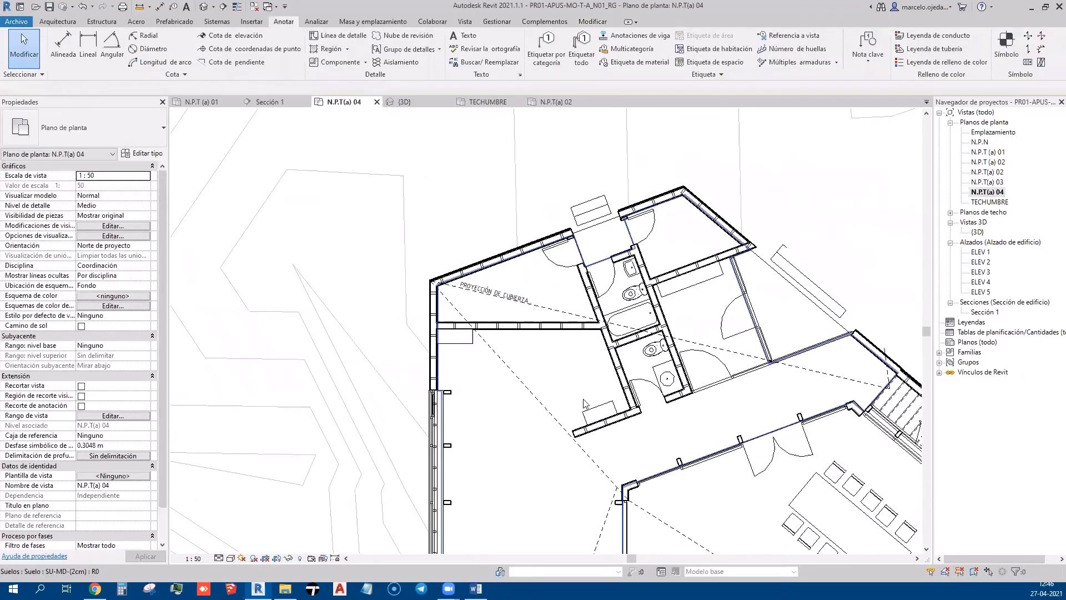
middle_drag(584, 404, 487, 346)
scroll(494, 348, down, 2)
scroll(436, 264, up, 3)
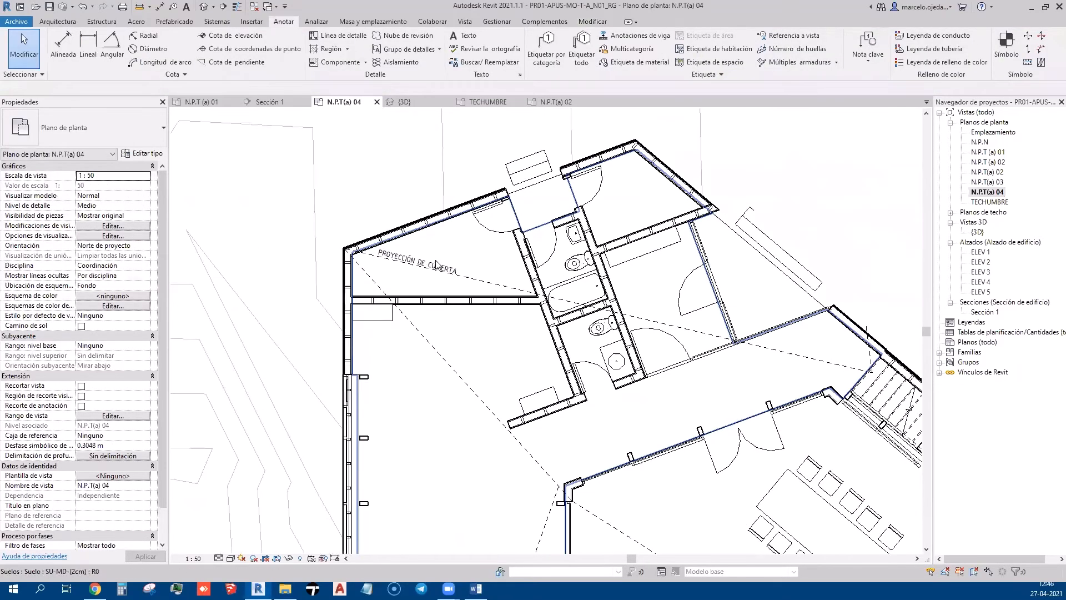
click(406, 241)
key(Escape)
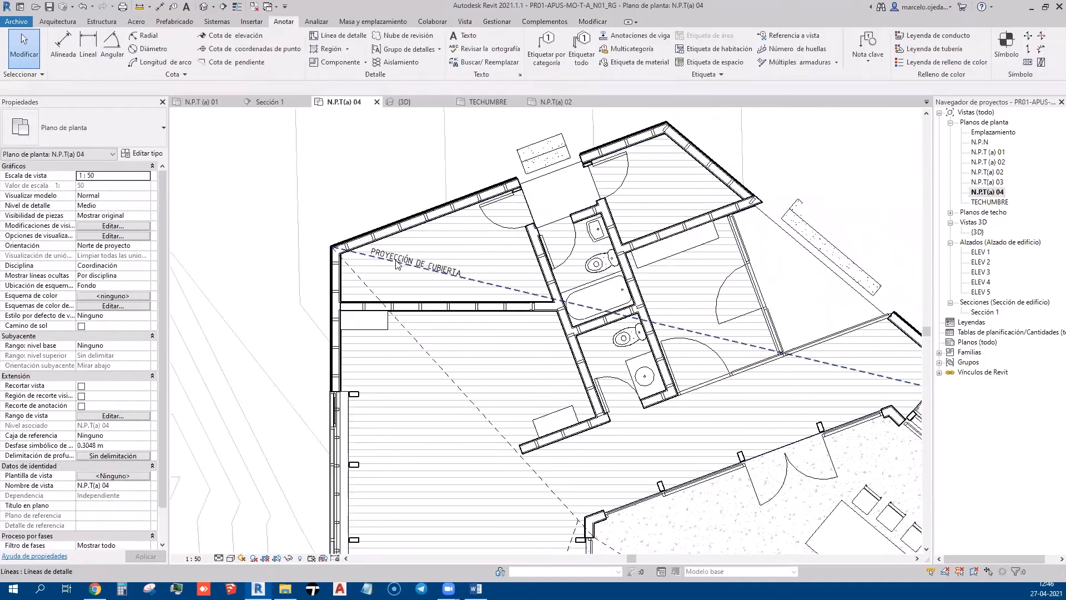
scroll(398, 258, up, 2)
scroll(398, 258, up, 1)
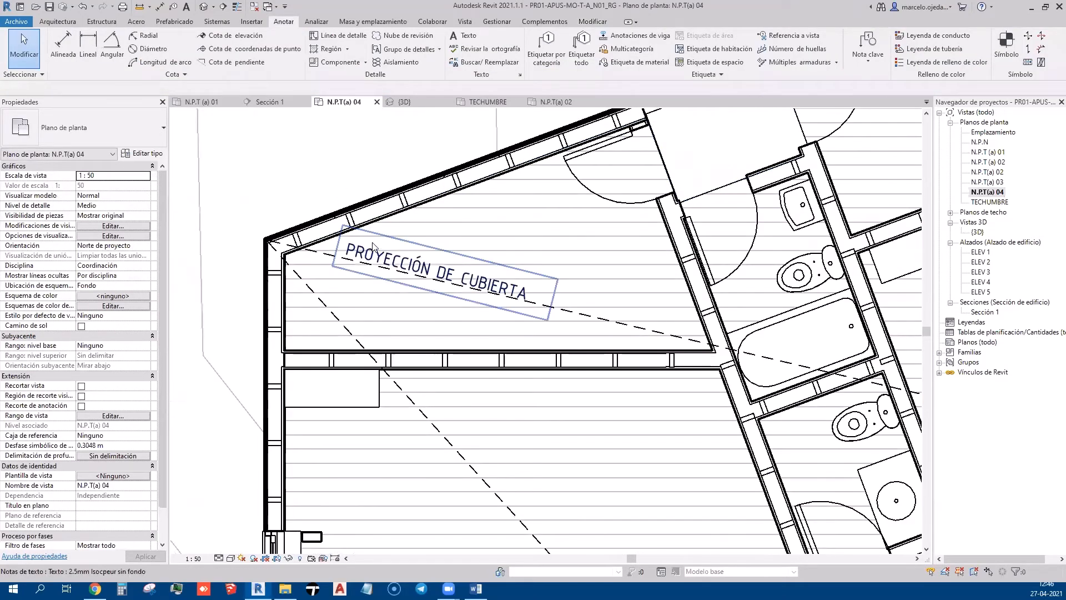
click(486, 282)
drag(553, 299, 435, 302)
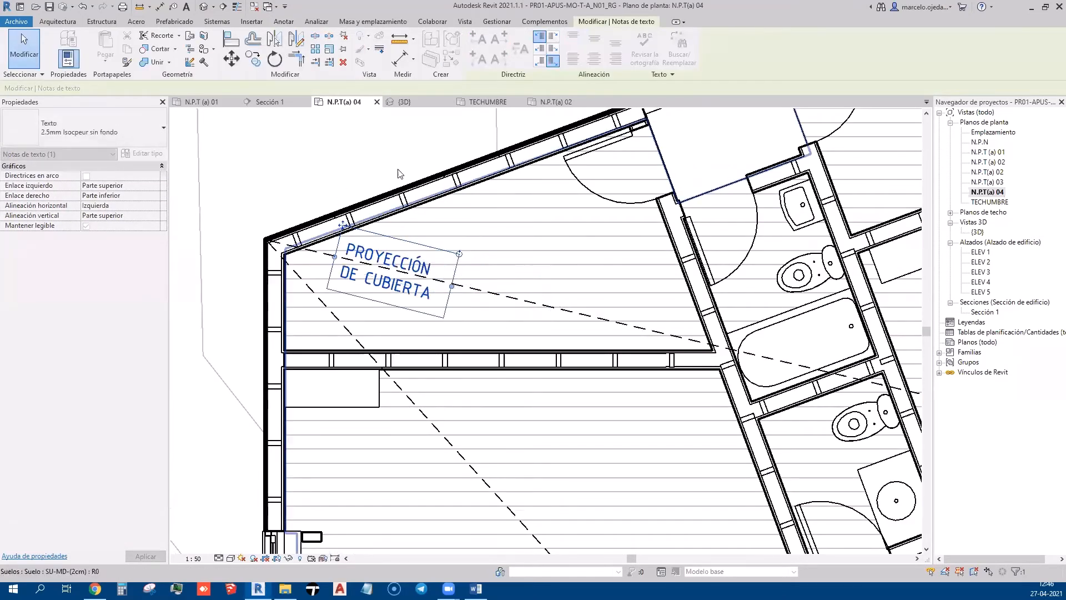
key(Escape)
scroll(428, 325, down, 3)
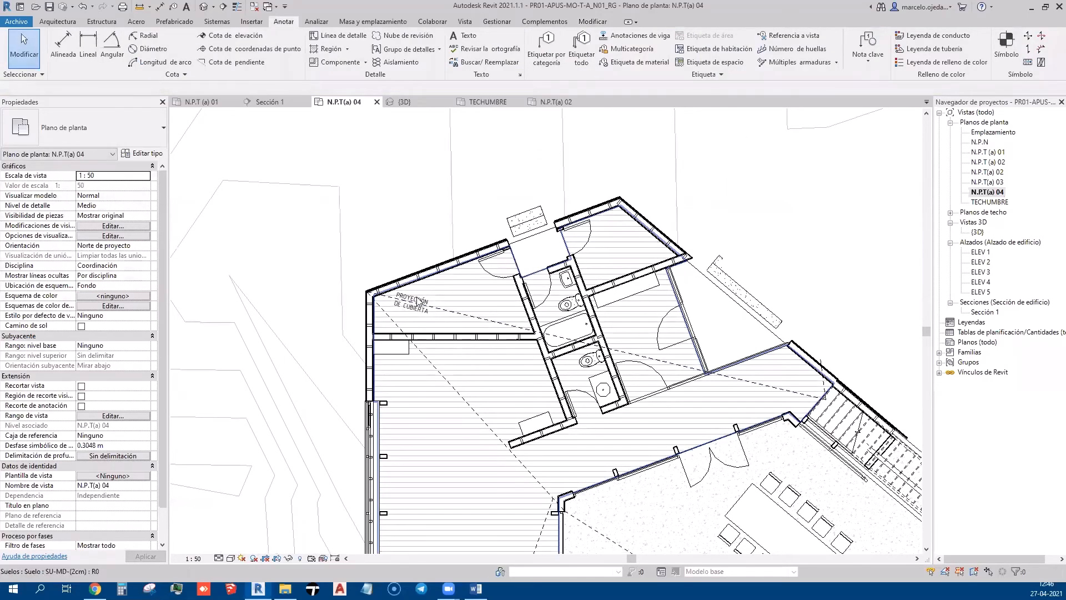
scroll(421, 309, up, 3)
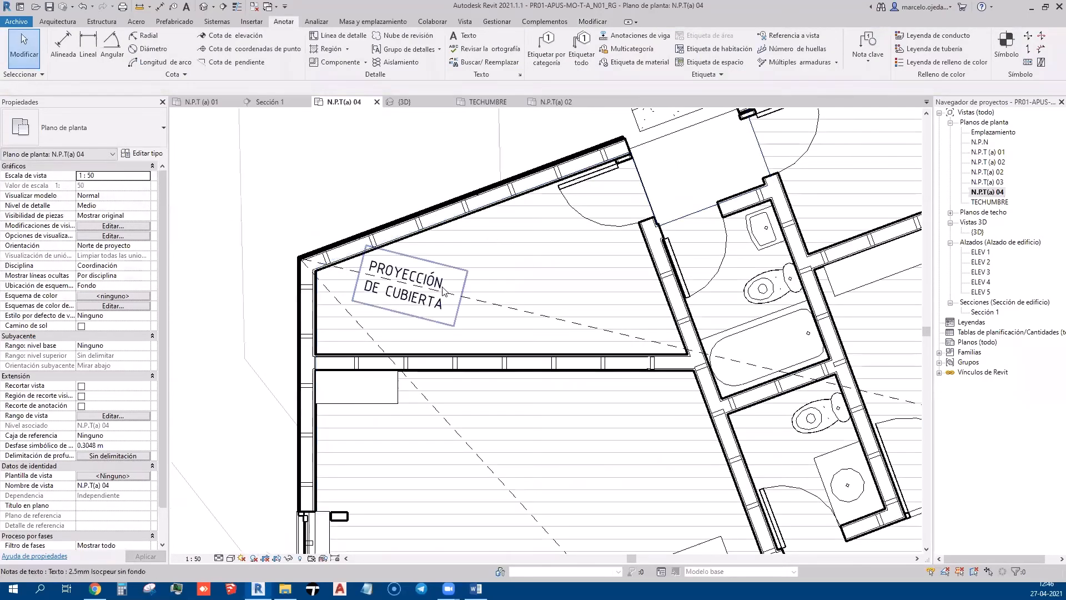
Widen the note back to one line and make the 2.5mm Isocpeur sin fondo text type grey RGB 128-128-128
click(444, 292)
drag(462, 299, 549, 321)
click(145, 154)
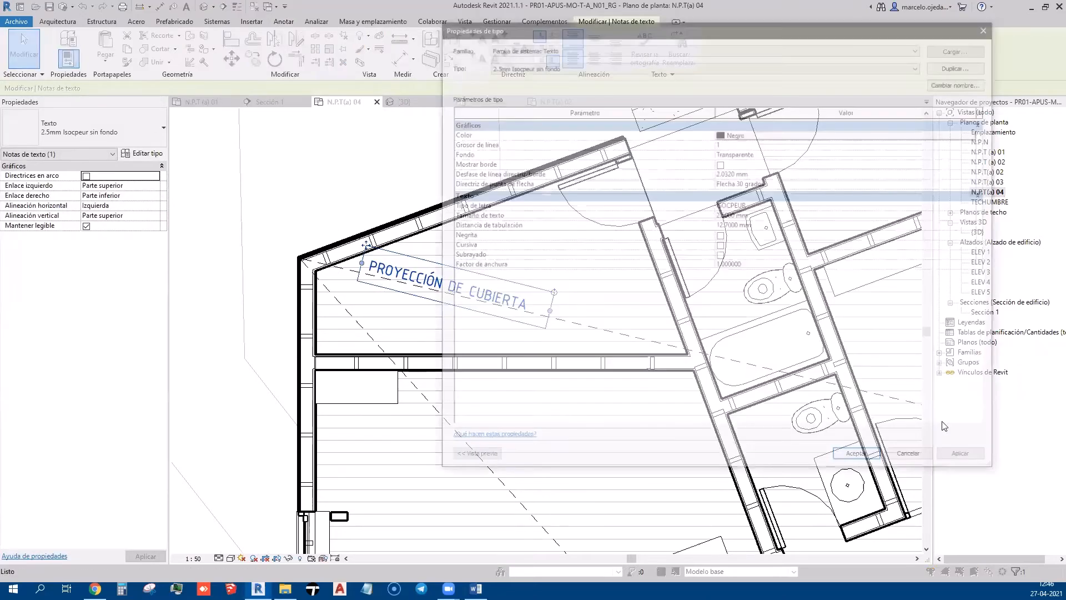
click(728, 134)
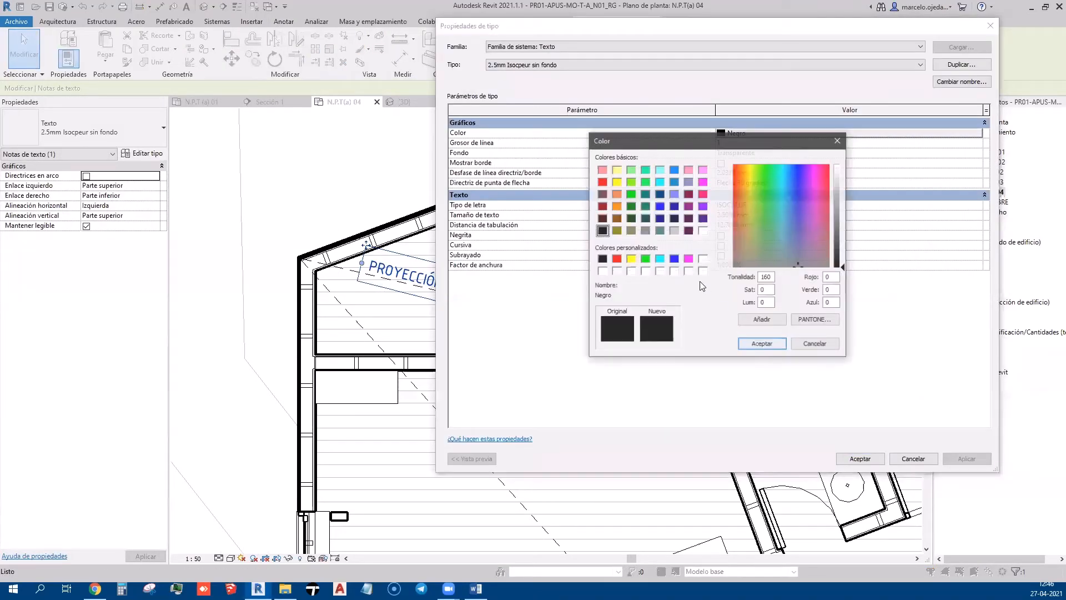
click(645, 230)
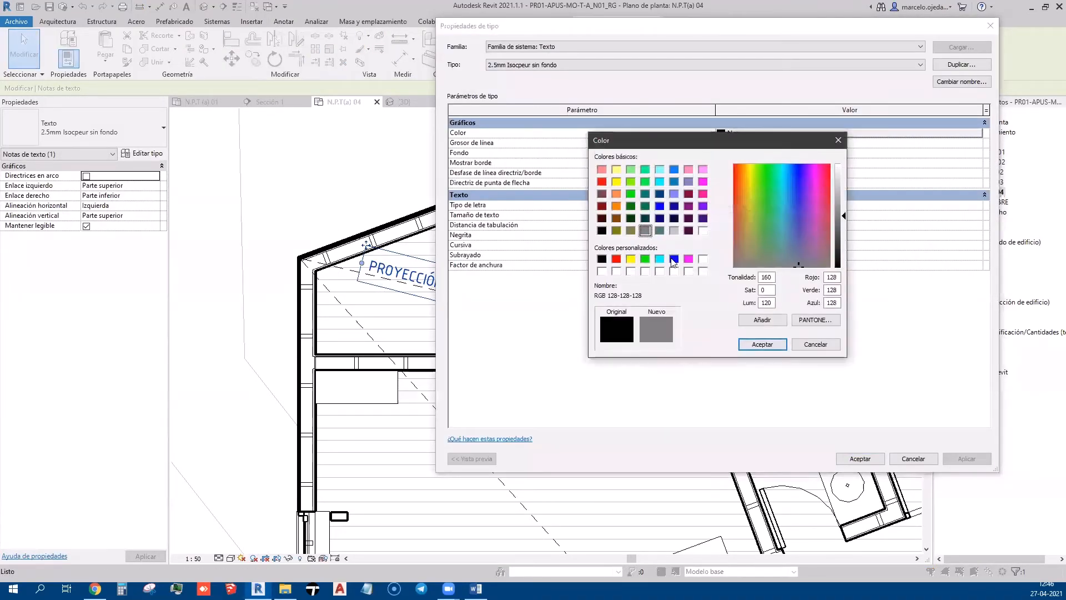
click(754, 346)
click(955, 463)
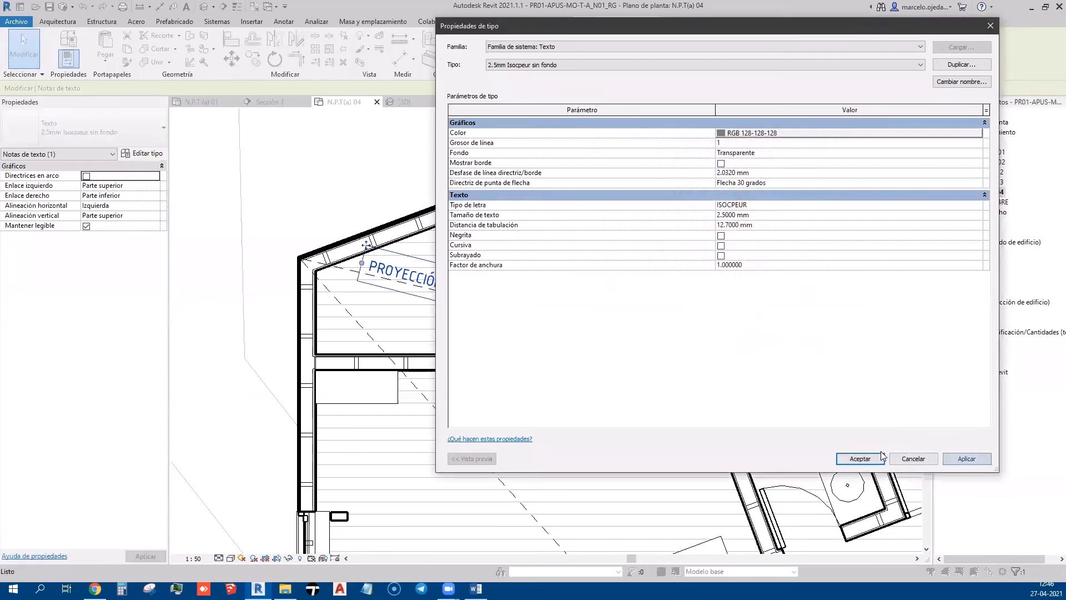
click(860, 458)
click(416, 197)
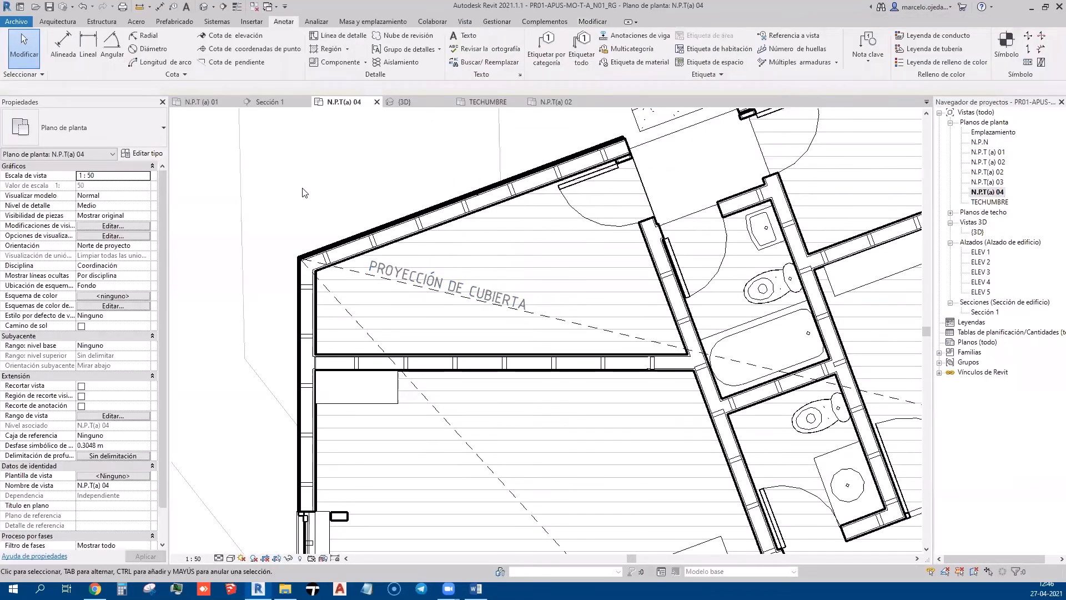
Number the stair treads 1–19 along the stair with Número de huellas
scroll(302, 193, down, 4)
scroll(303, 193, down, 1)
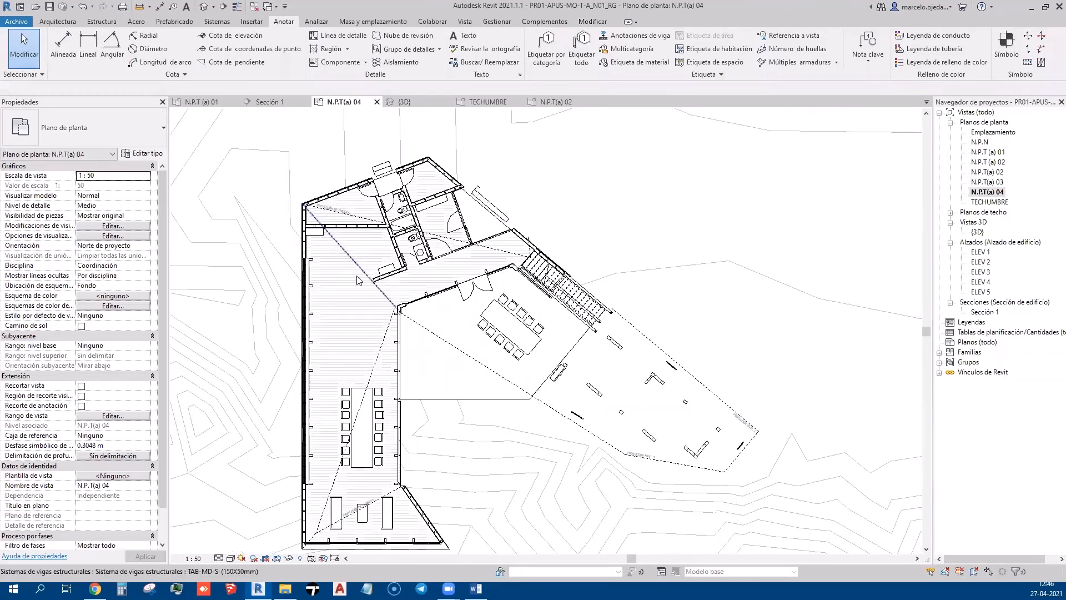
middle_drag(445, 373, 514, 348)
scroll(638, 223, up, 2)
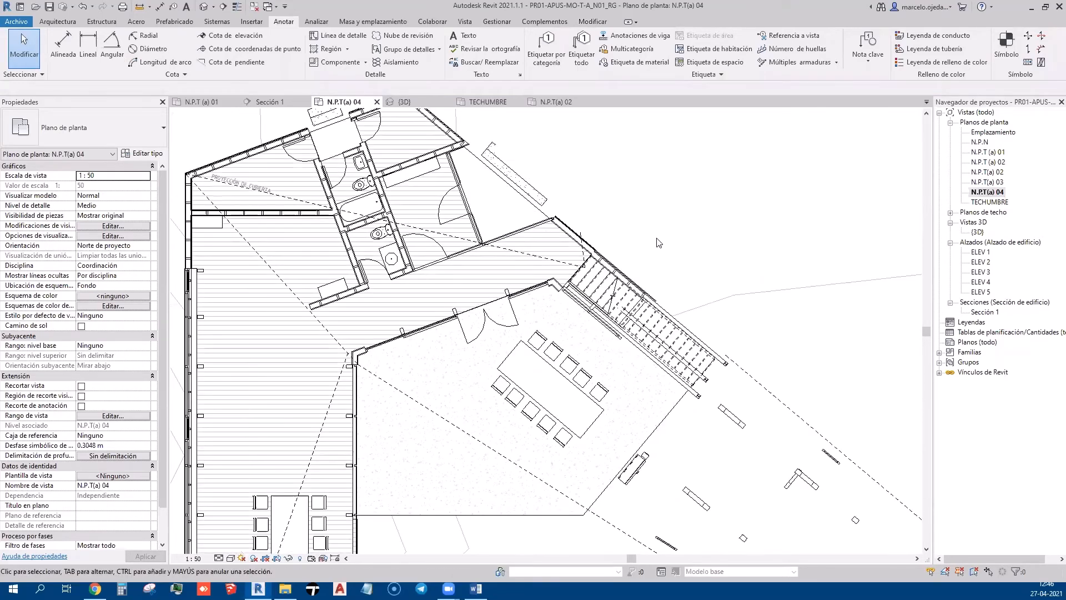
scroll(681, 297, up, 2)
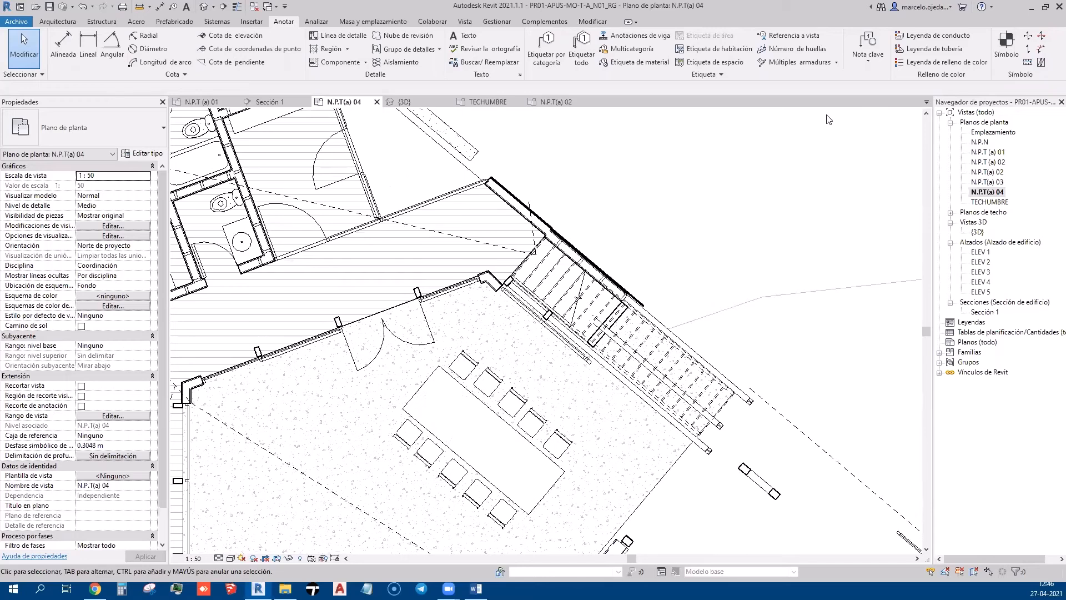
click(791, 50)
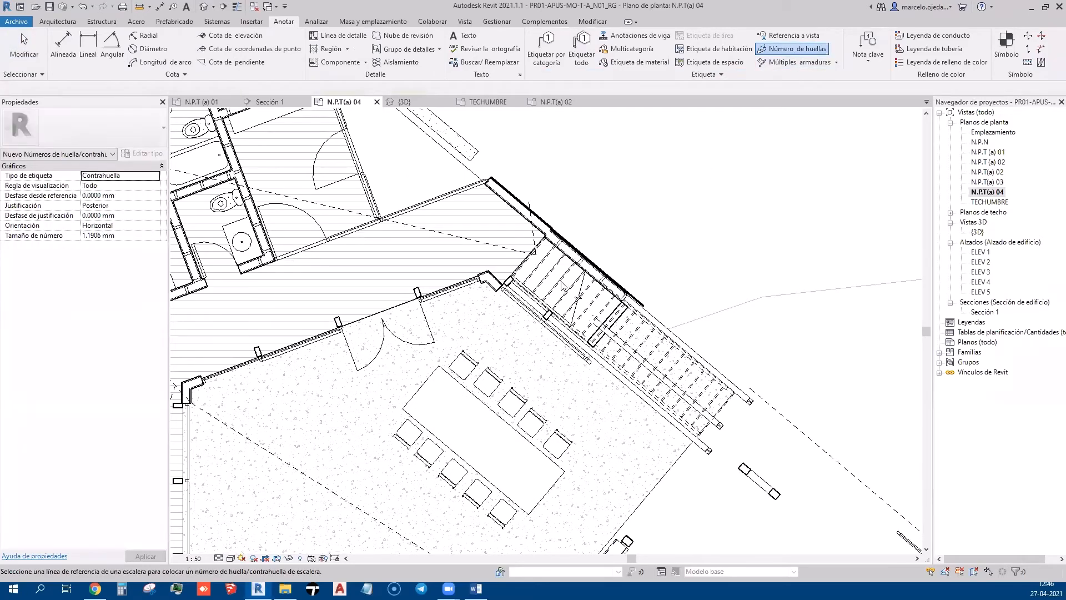
click(579, 264)
Zoom out and back in to frame the terrace projection area
scroll(575, 265, up, 2)
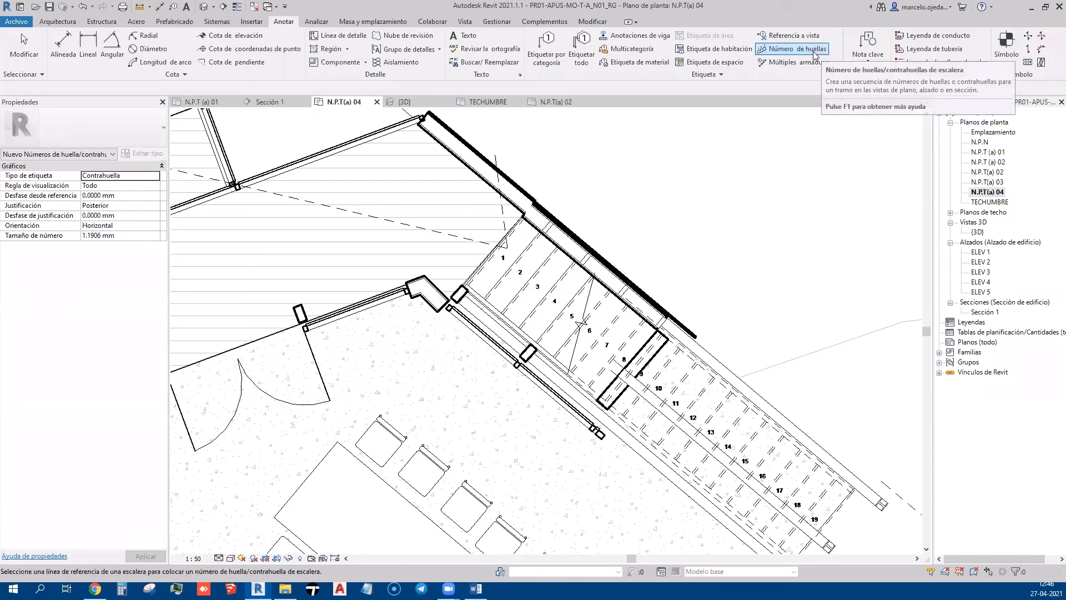
scroll(766, 238, down, 5)
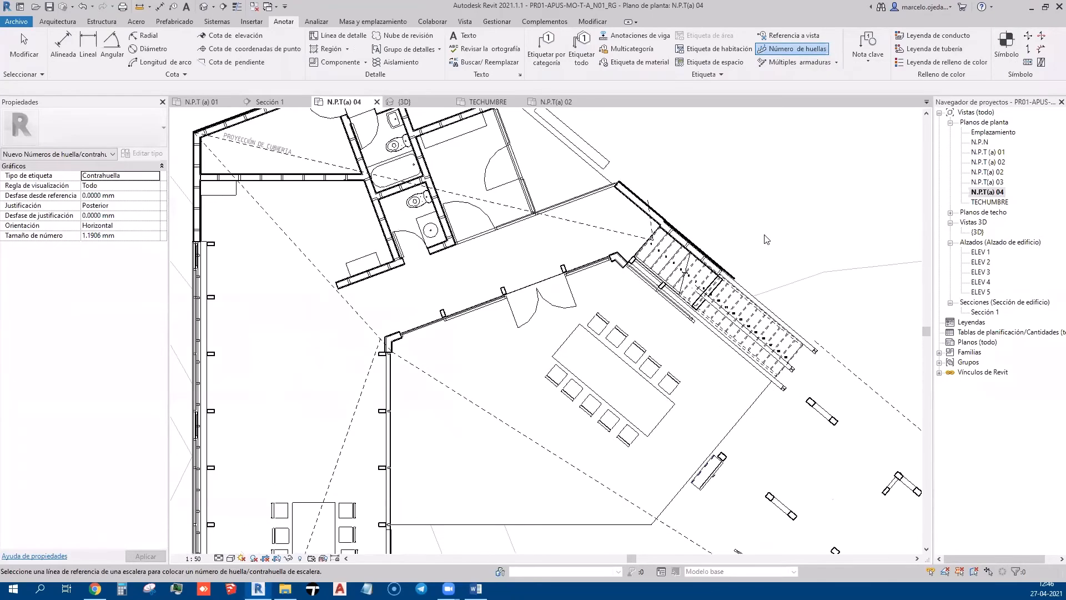
middle_drag(672, 179, 668, 205)
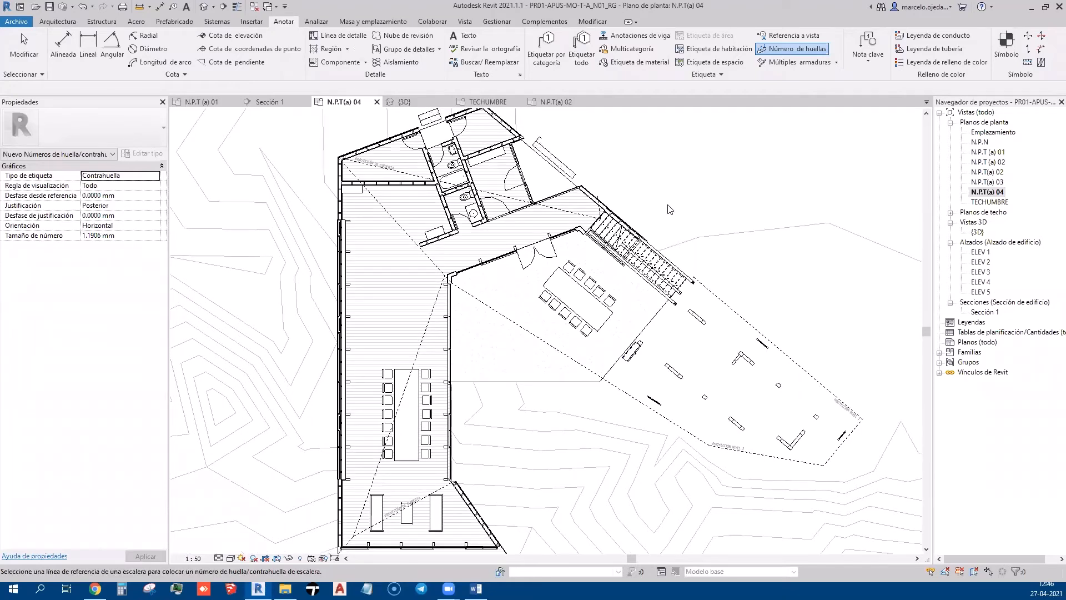
scroll(519, 269, up, 2)
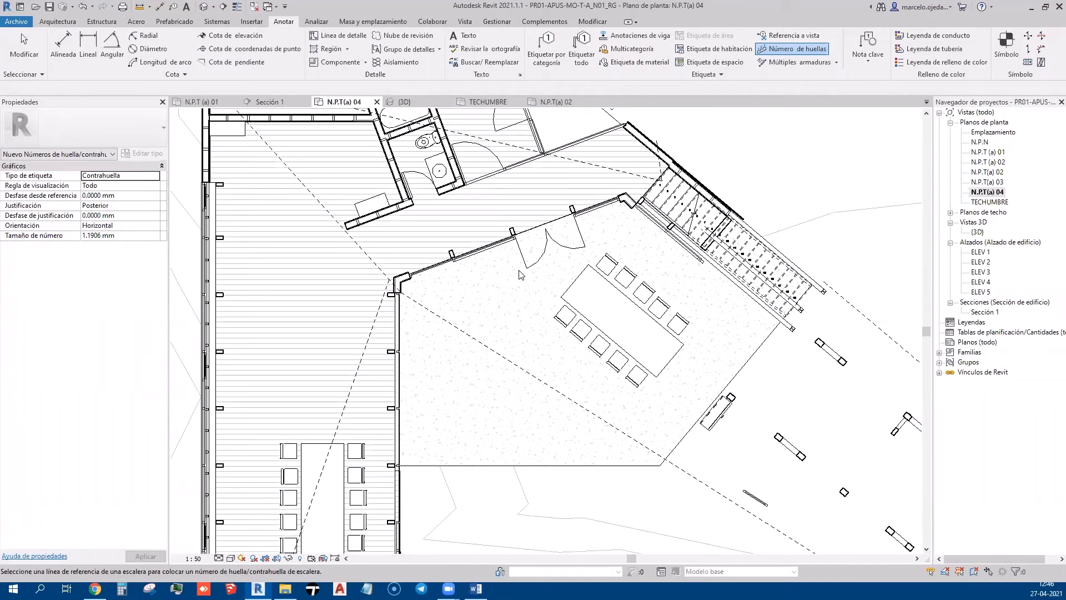
scroll(521, 288, down, 2)
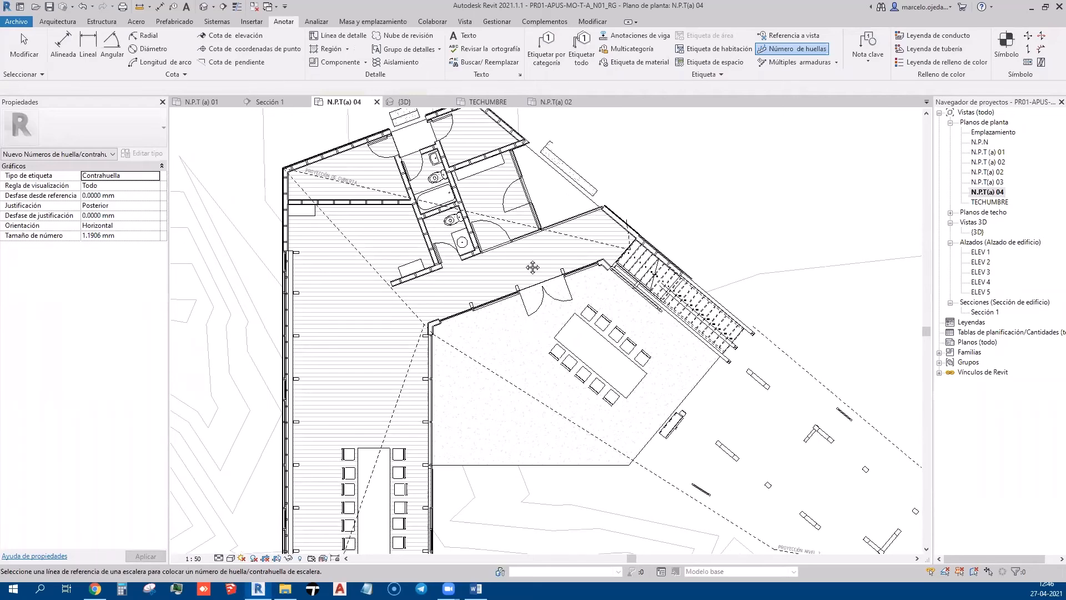
scroll(533, 259, down, 3)
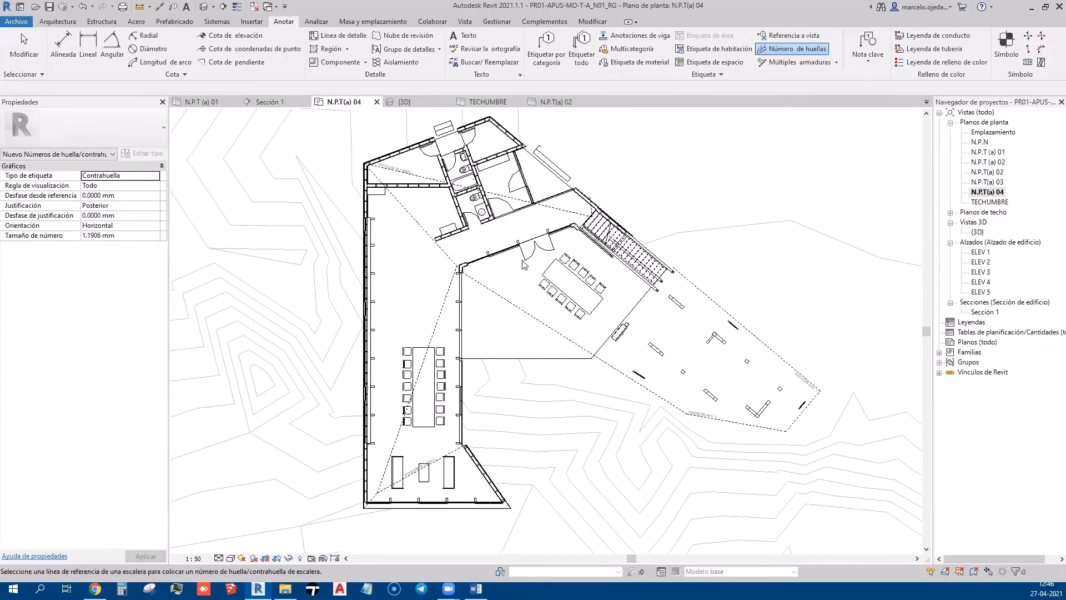
scroll(577, 332, up, 2)
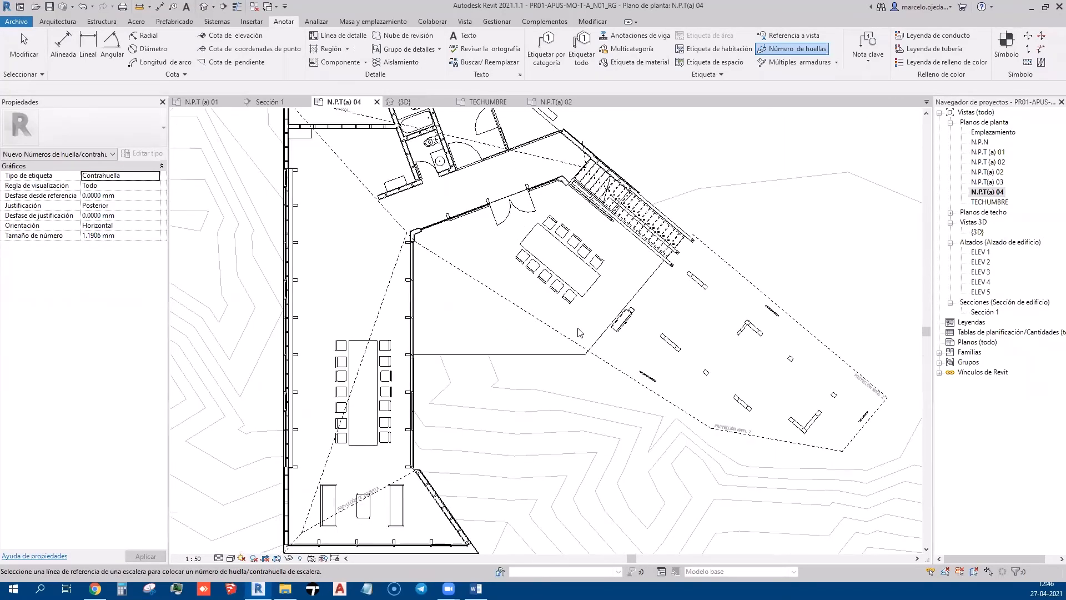
scroll(599, 330, up, 3)
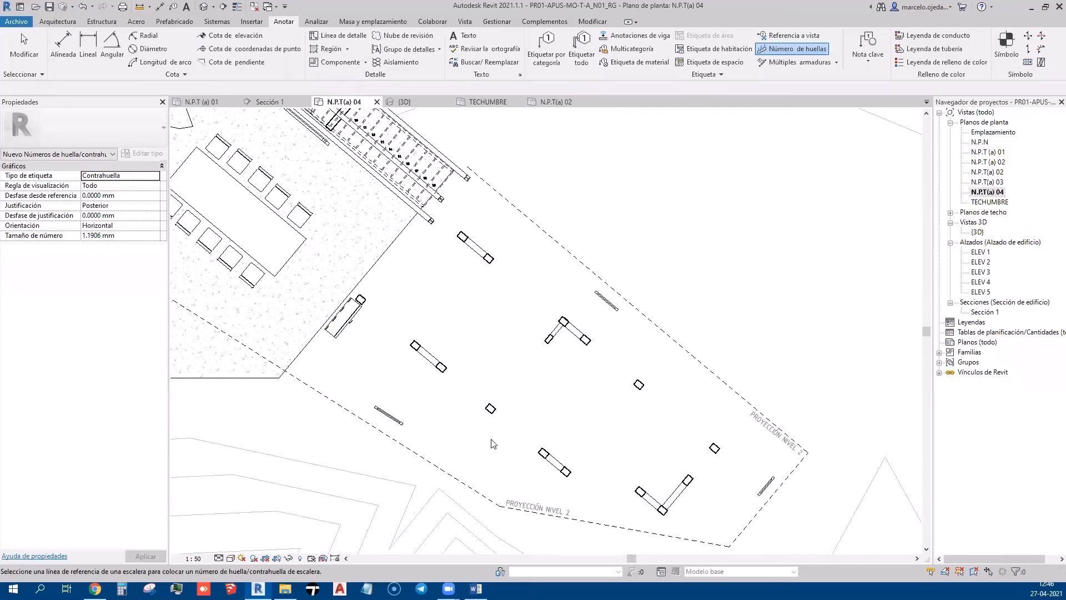
scroll(620, 339, down, 4)
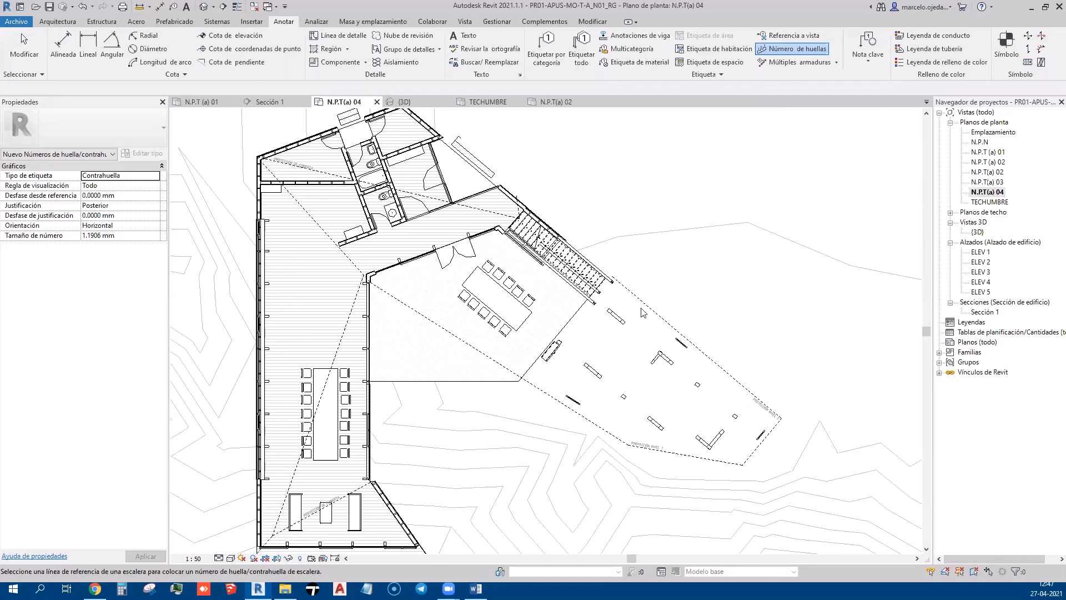
scroll(579, 296, up, 8)
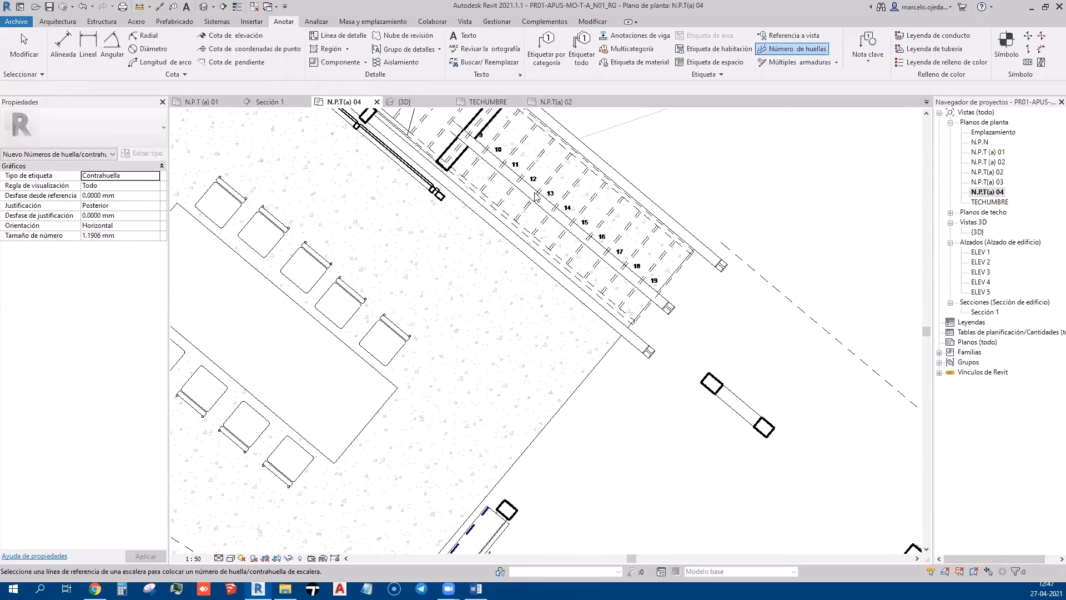
scroll(589, 266, down, 7)
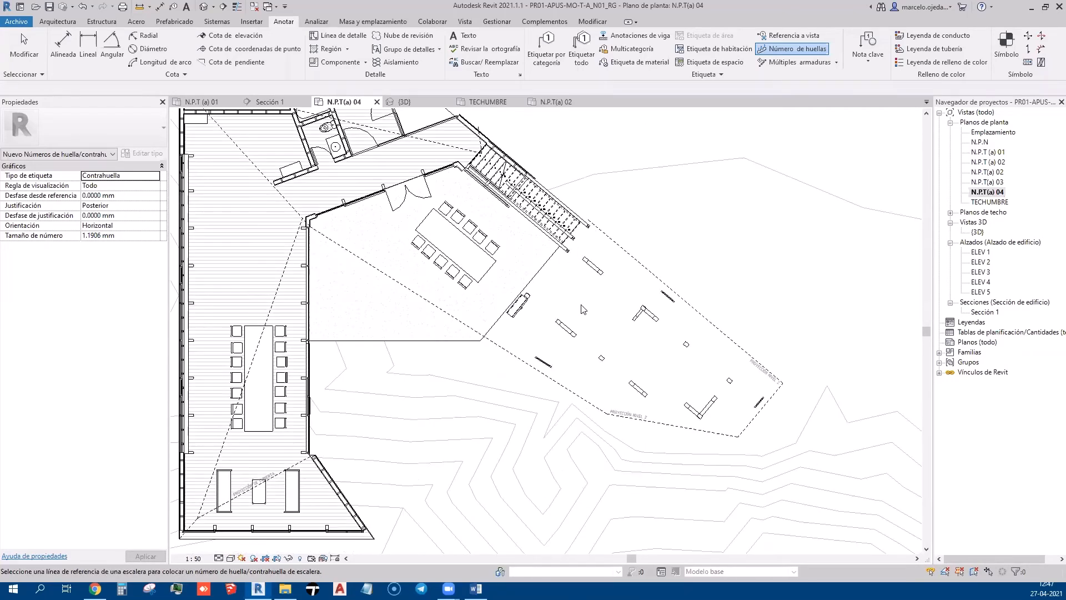
scroll(582, 309, up, 3)
scroll(423, 428, up, 3)
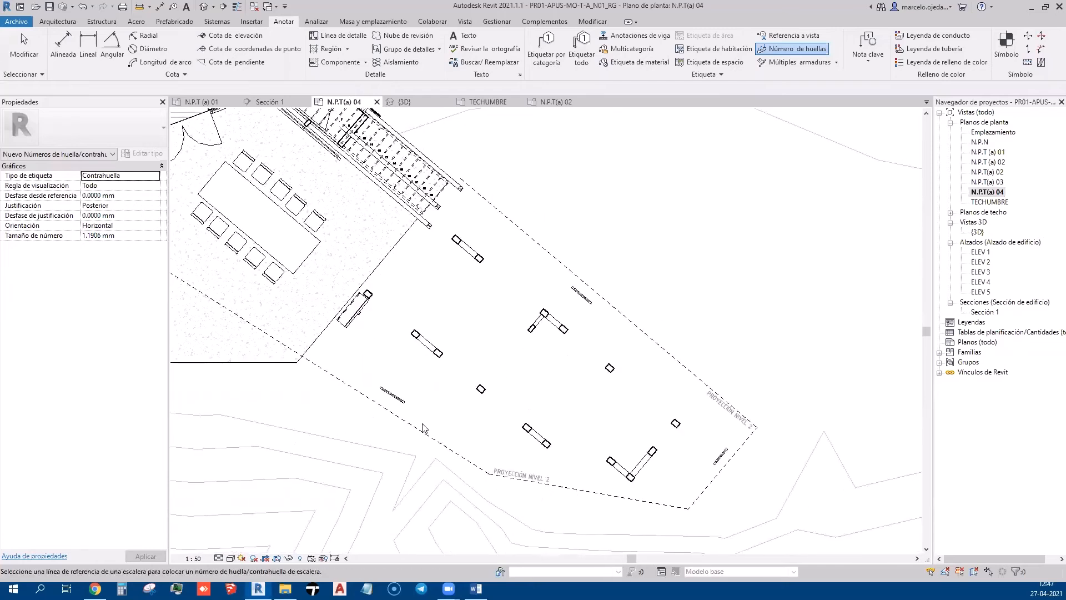
Draw dashed detail lines from the upper L-shaped column pair diagonally to the lone lower column
click(320, 44)
click(506, 338)
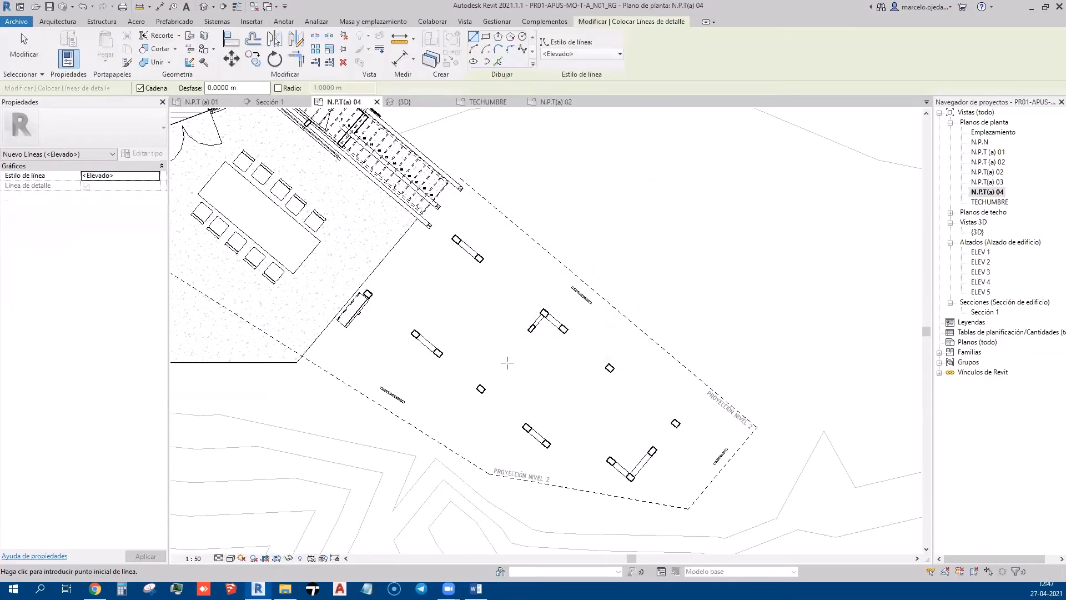
scroll(507, 363, up, 2)
click(465, 407)
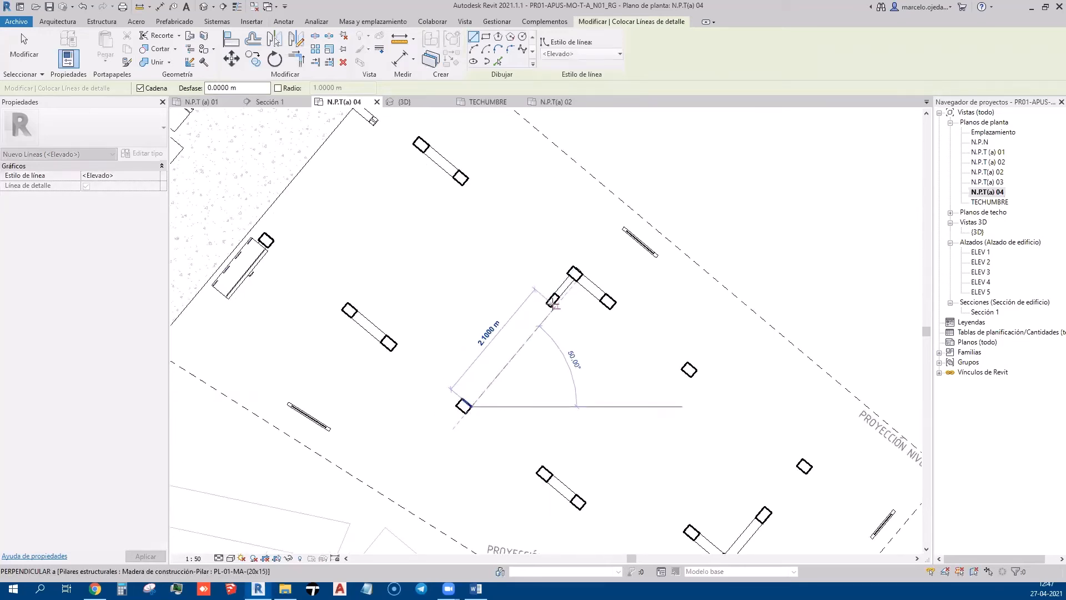
click(553, 302)
scroll(483, 401, up, 2)
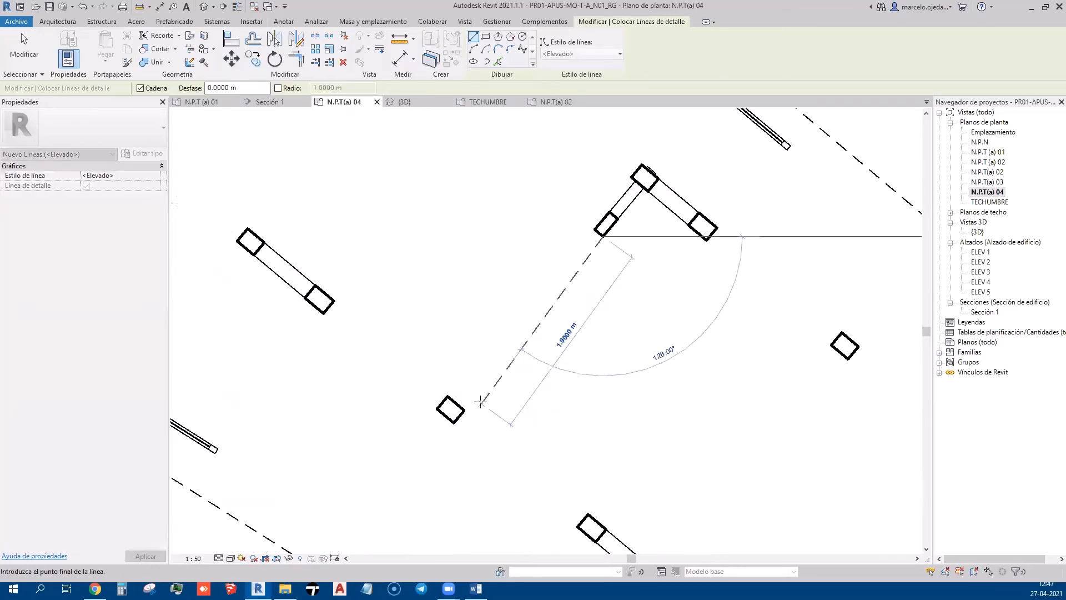
click(460, 407)
key(Escape)
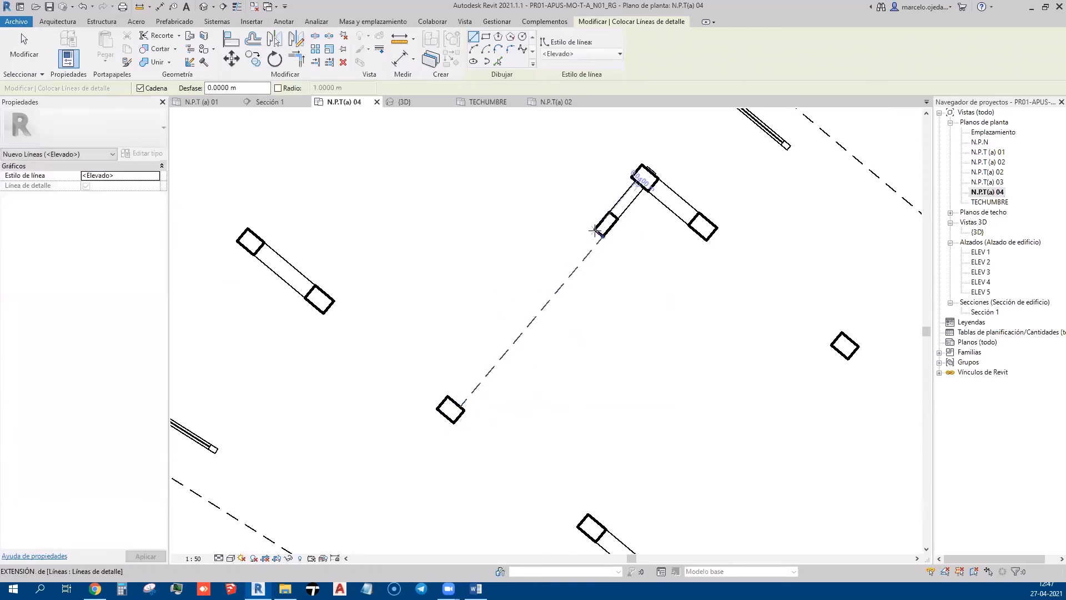
click(595, 229)
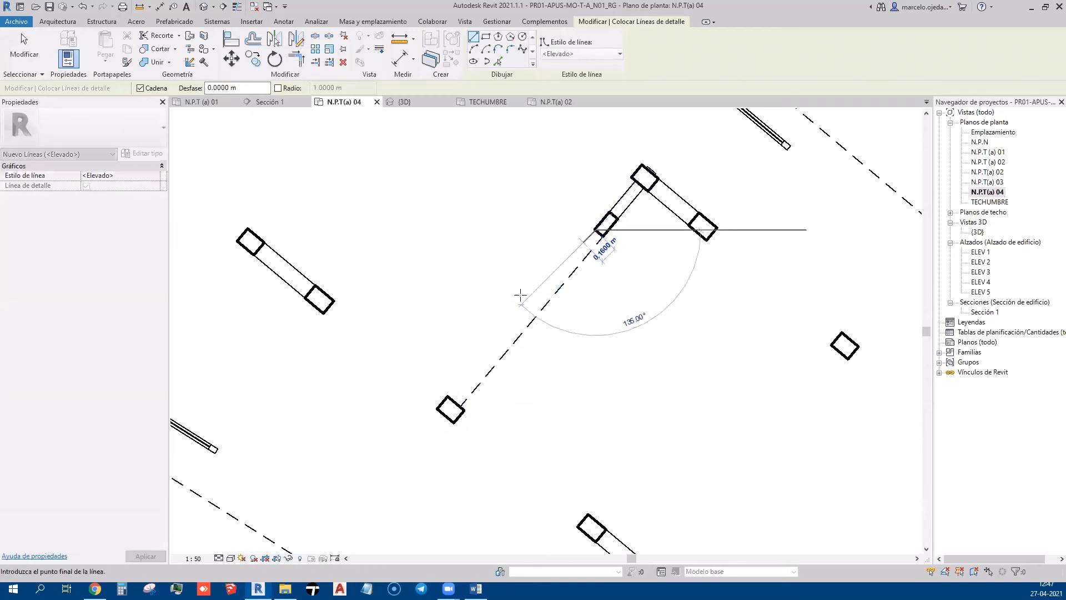
click(450, 400)
key(Escape)
key(Escape)
scroll(500, 311, down, 4)
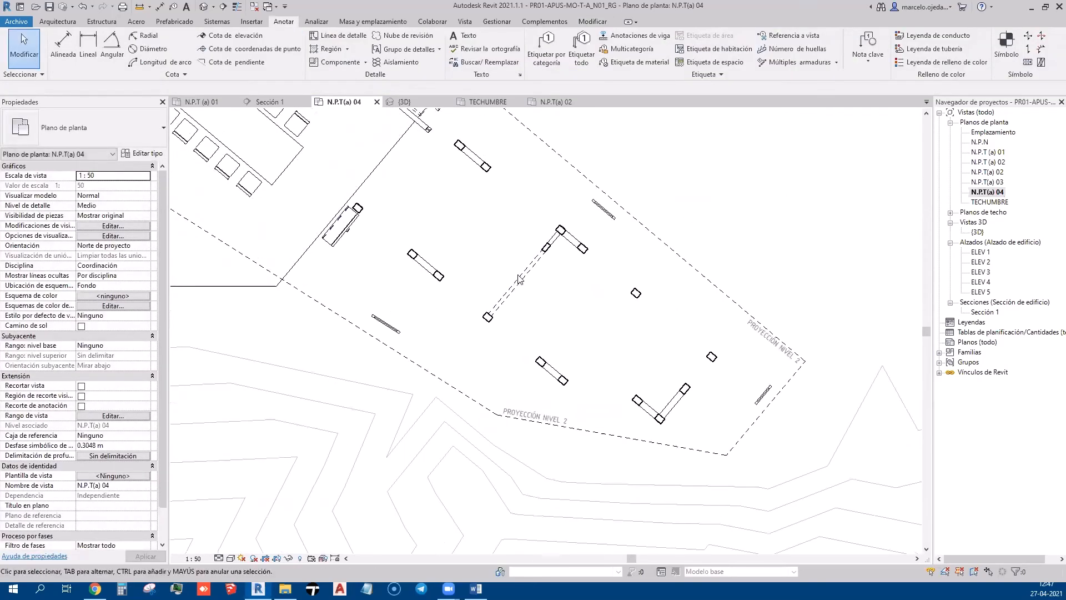
Fit the whole N.P.T(a) 04 building in view and launch the Cota de elevación tool
scroll(600, 312, down, 2)
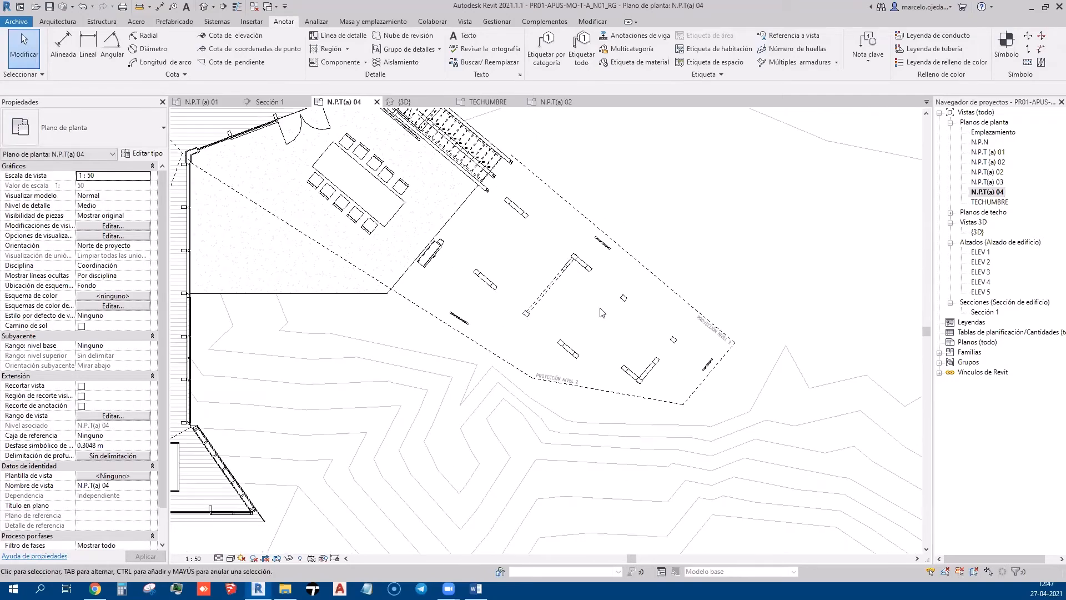
scroll(600, 309, down, 2)
middle_drag(601, 310, 702, 383)
scroll(695, 382, up, 1)
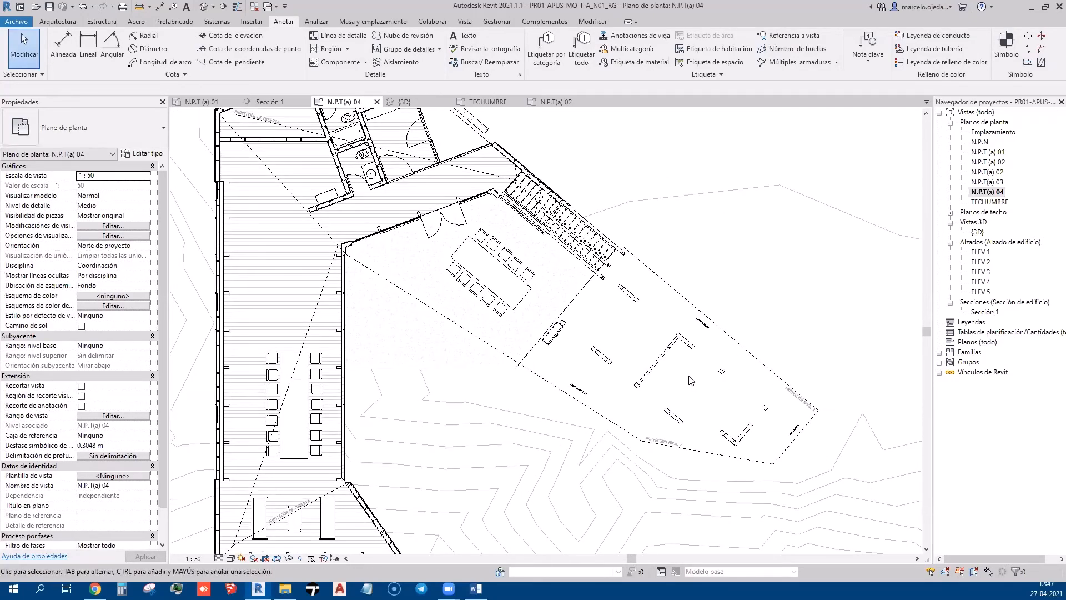
middle_drag(575, 348, 624, 342)
scroll(625, 342, down, 1)
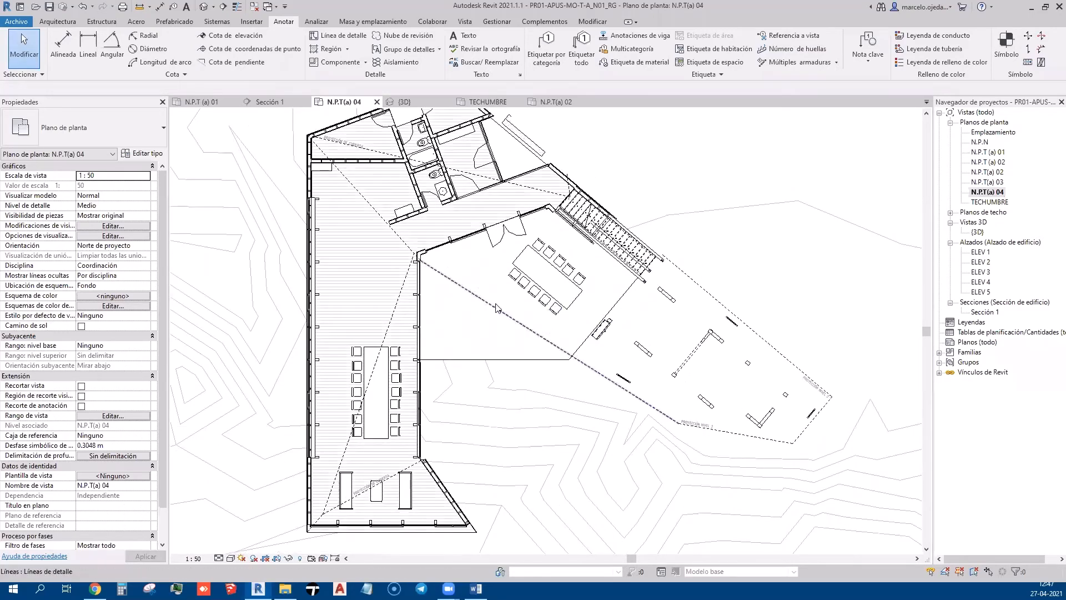
middle_drag(495, 299, 479, 270)
click(235, 37)
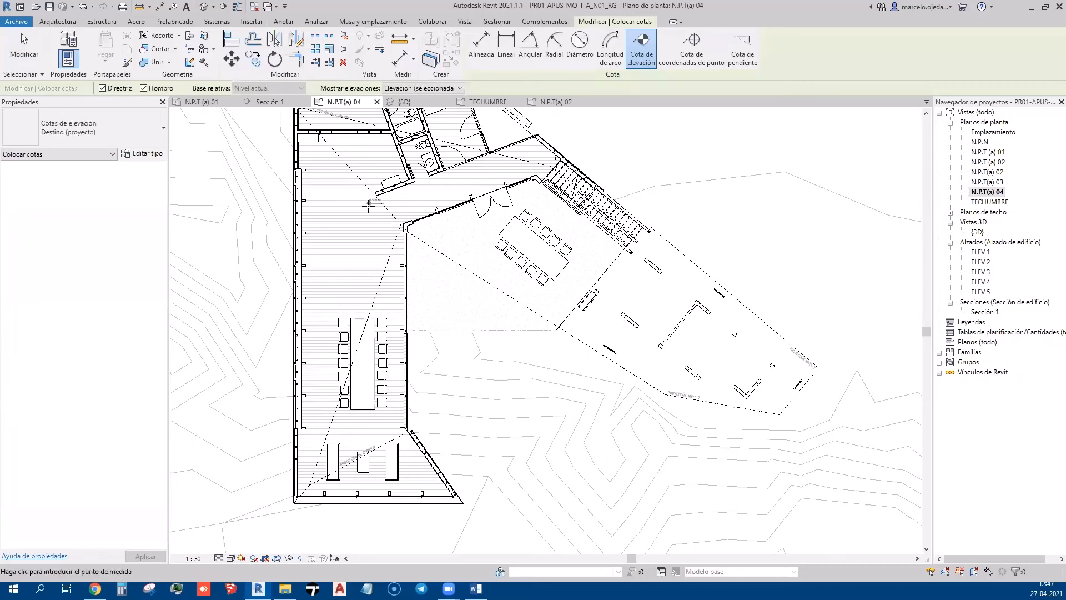
Place a 0.500 m spot elevation on the left wing's floor
scroll(368, 205, up, 2)
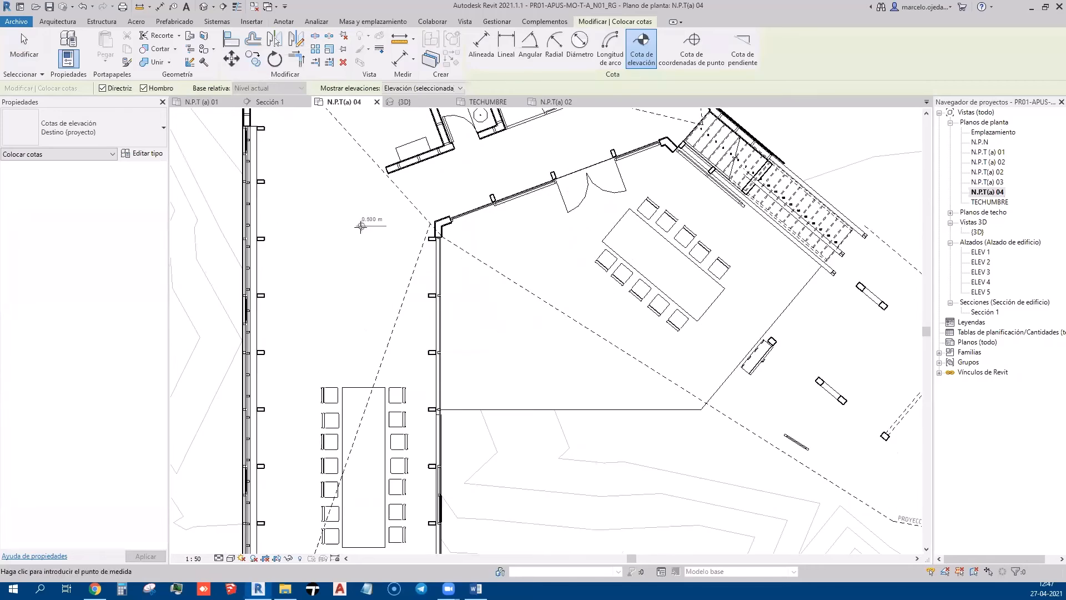
click(353, 281)
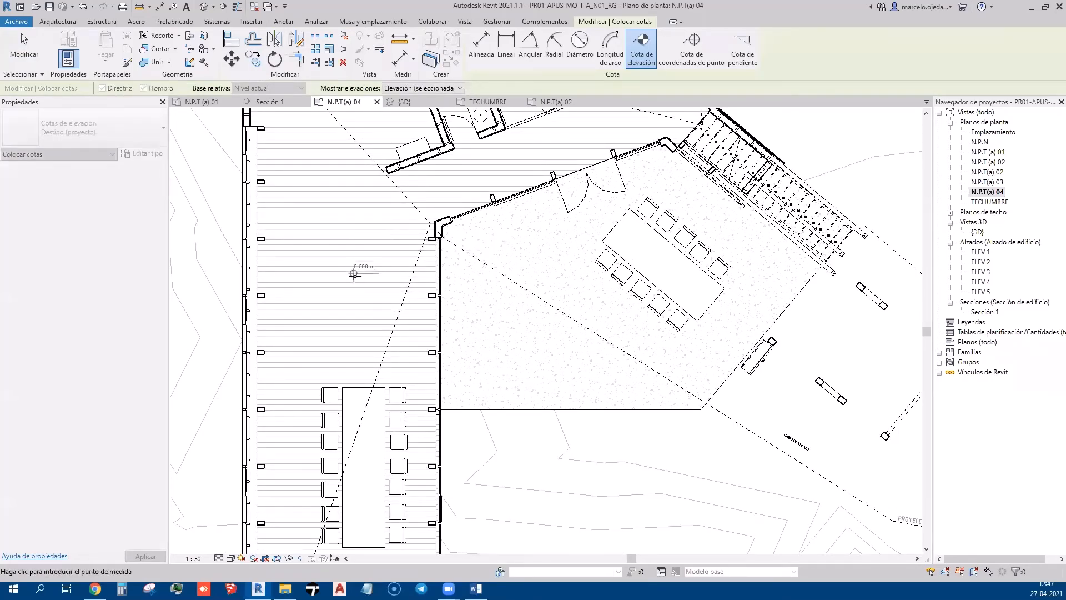
scroll(354, 274, up, 1)
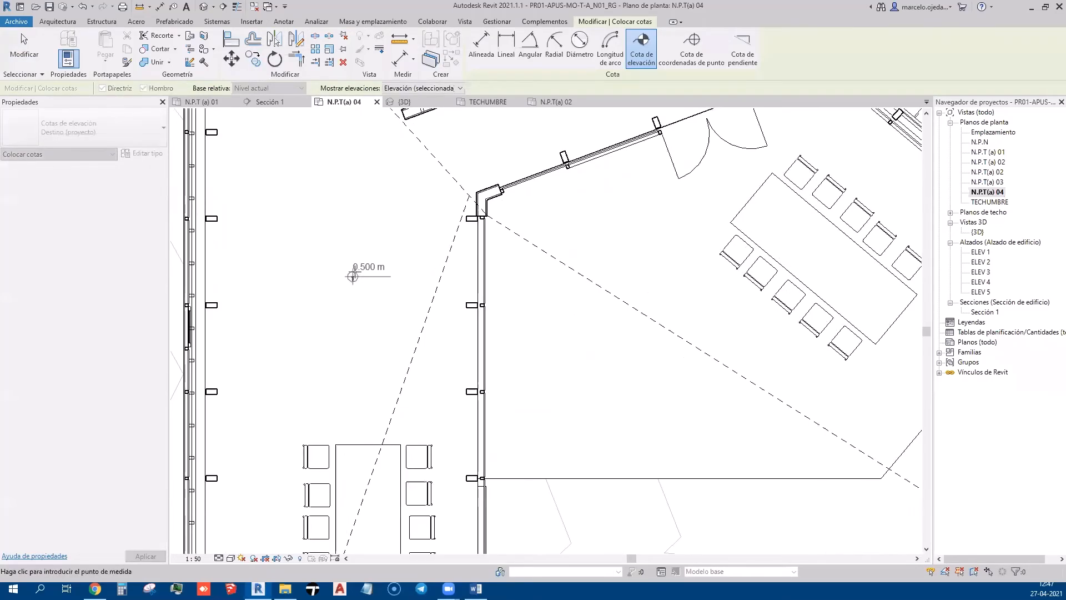
click(393, 265)
key(Escape)
key(Escape)
scroll(373, 265, up, 2)
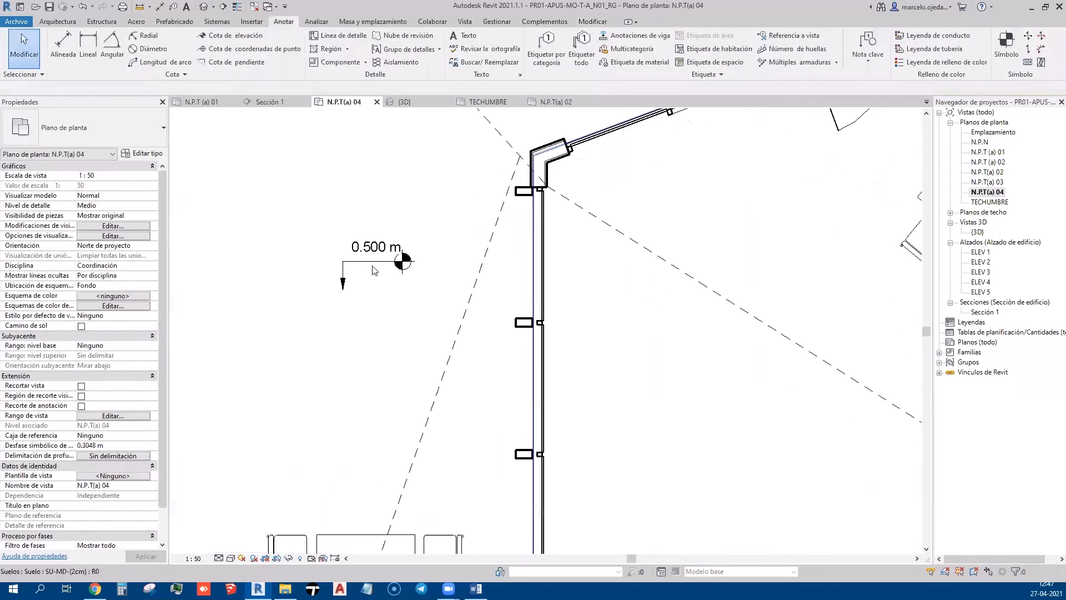
Change the spot elevation type to Ningún símbolo (proyecto), after trying Cruz, Destino and other types
click(374, 265)
middle_drag(345, 304, 390, 323)
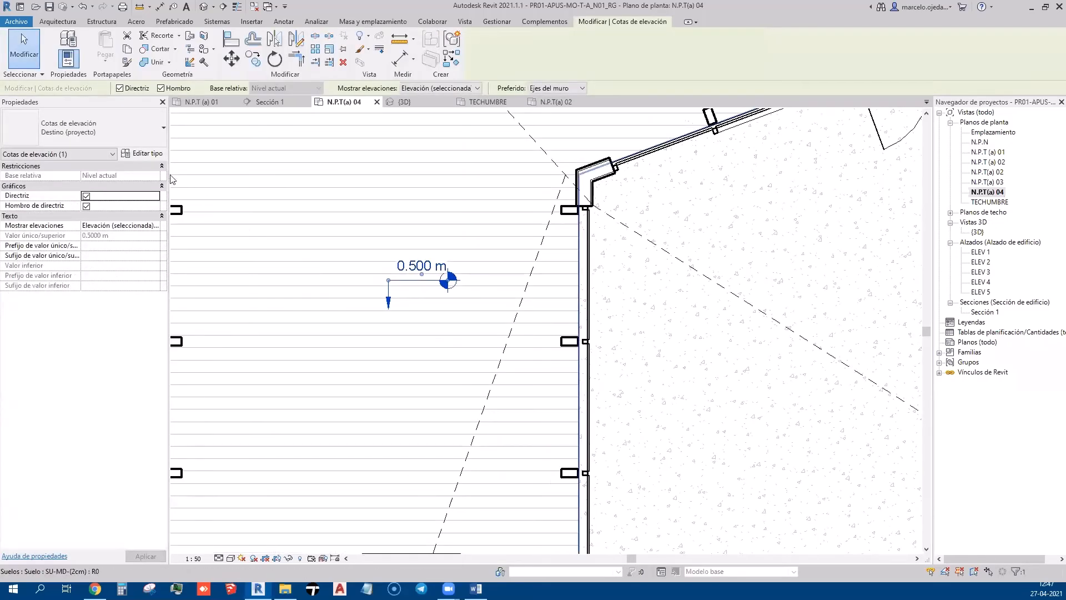
click(126, 138)
click(112, 181)
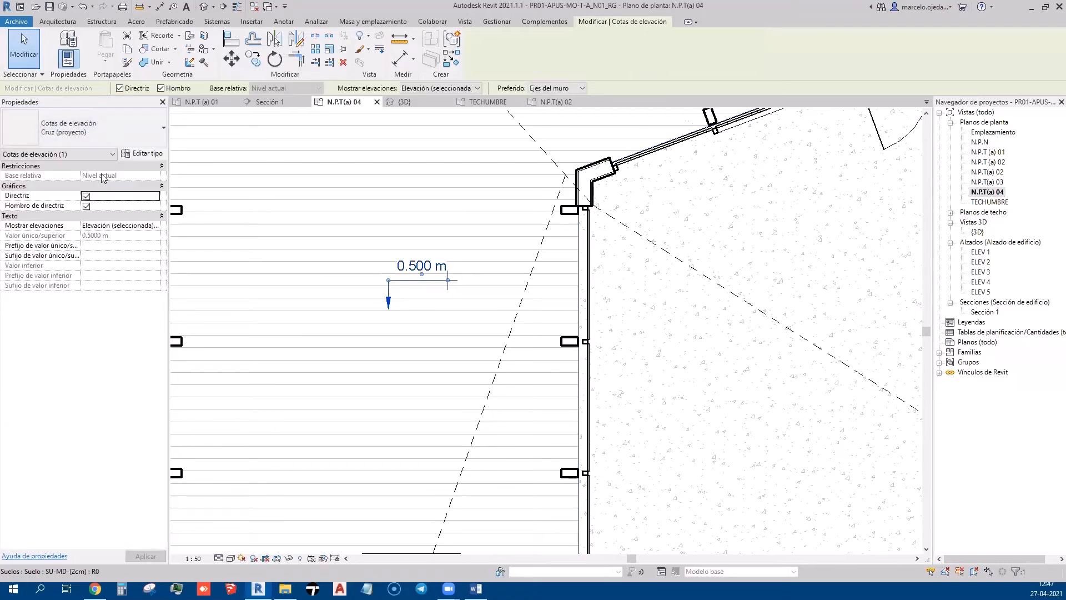
click(107, 135)
click(78, 206)
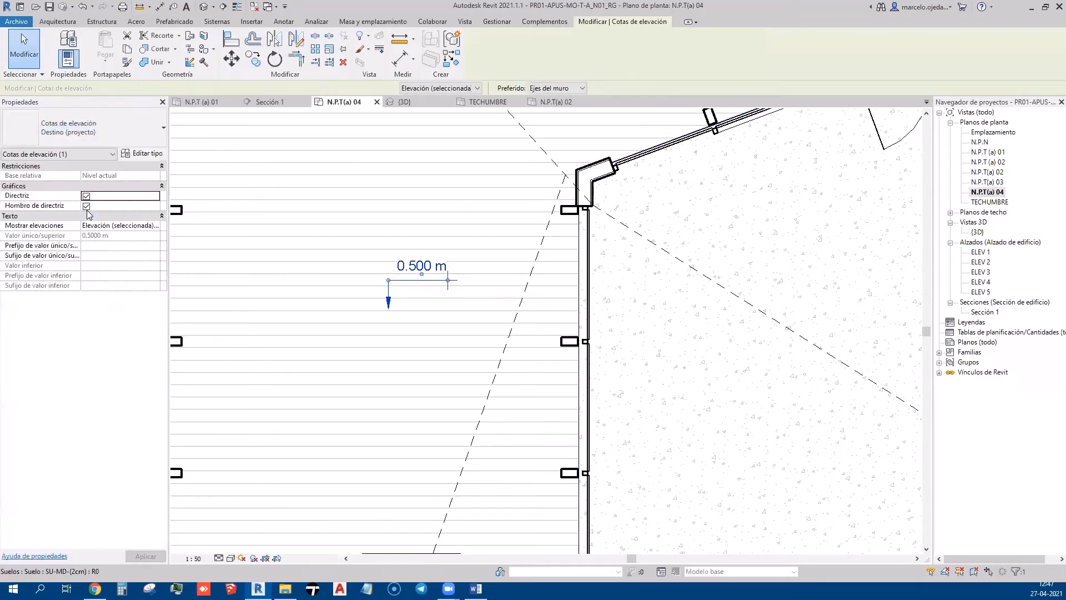
click(106, 154)
click(105, 235)
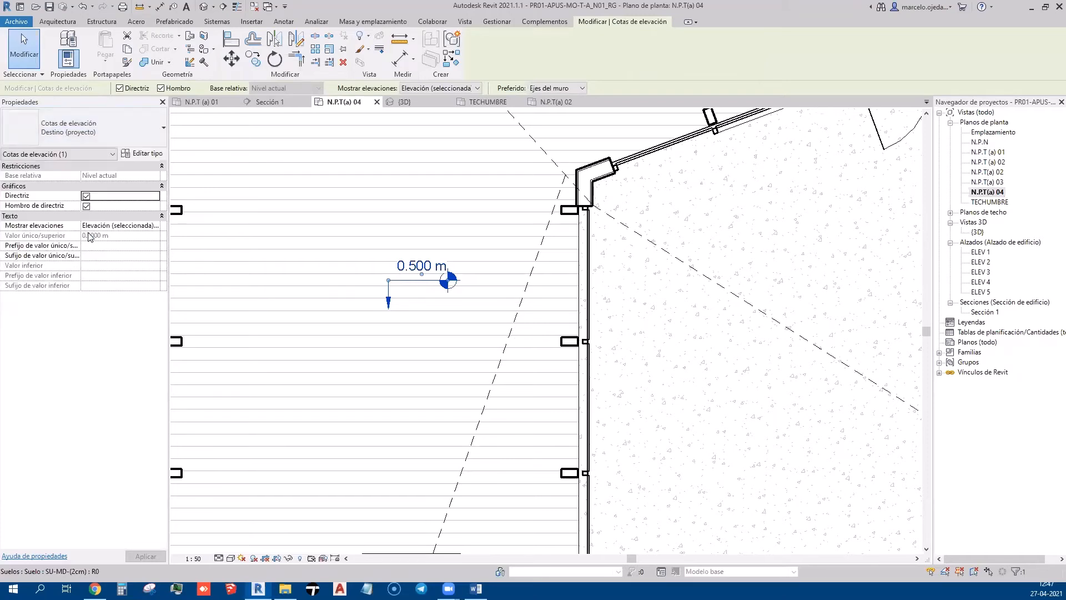
click(107, 133)
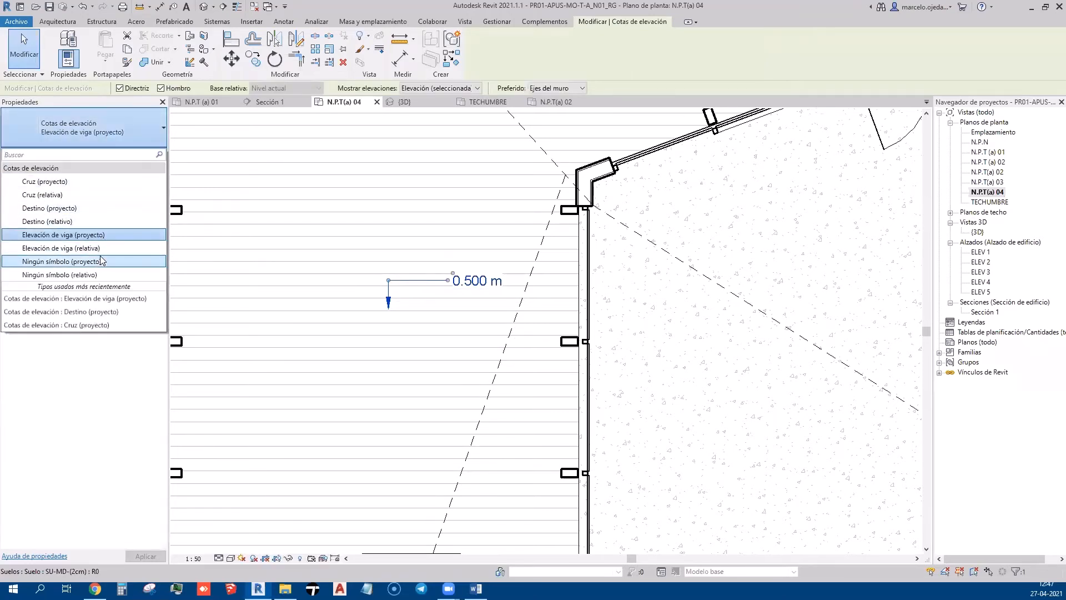
click(100, 259)
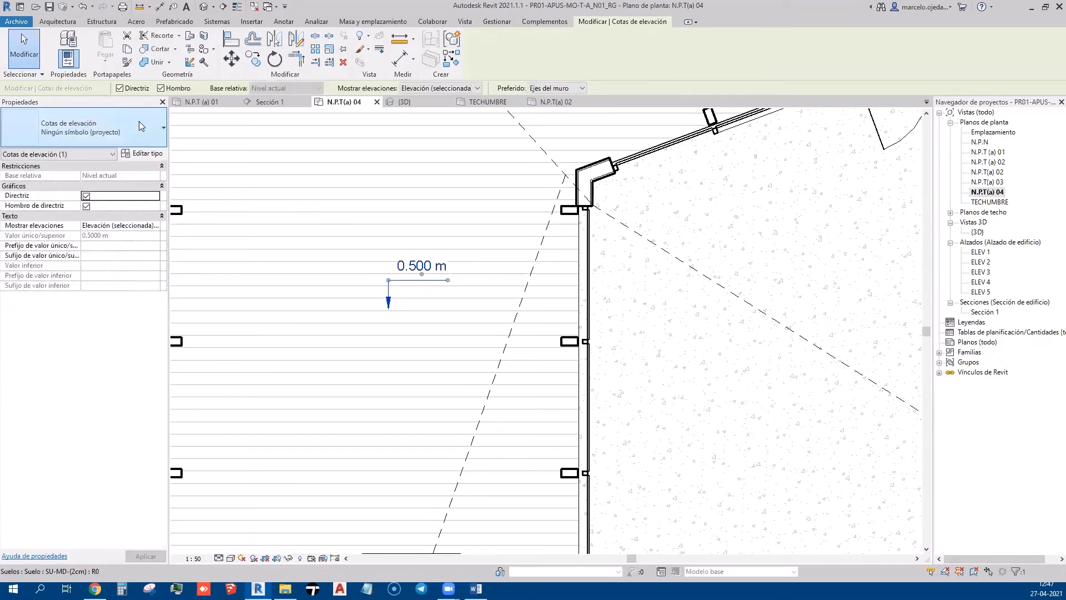
click(103, 132)
click(96, 276)
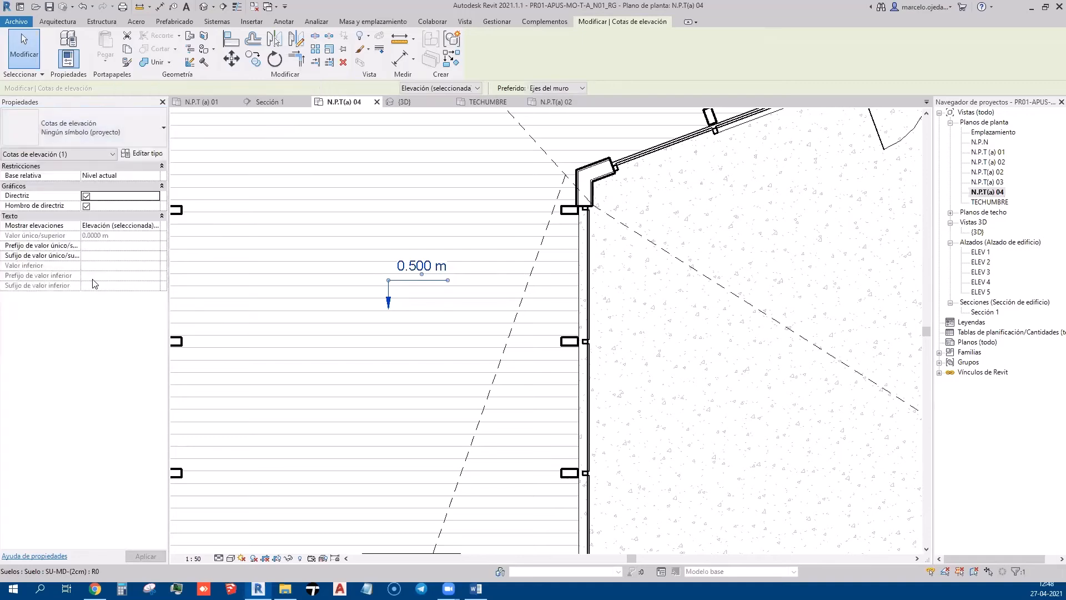
click(120, 130)
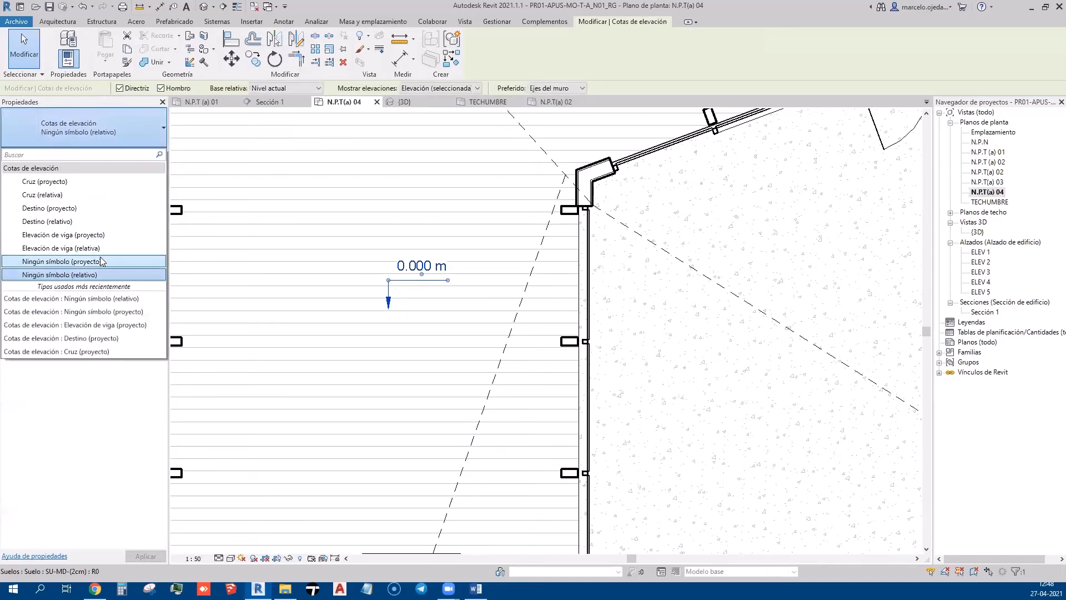
click(97, 261)
middle_drag(430, 304, 407, 332)
scroll(407, 333, down, 4)
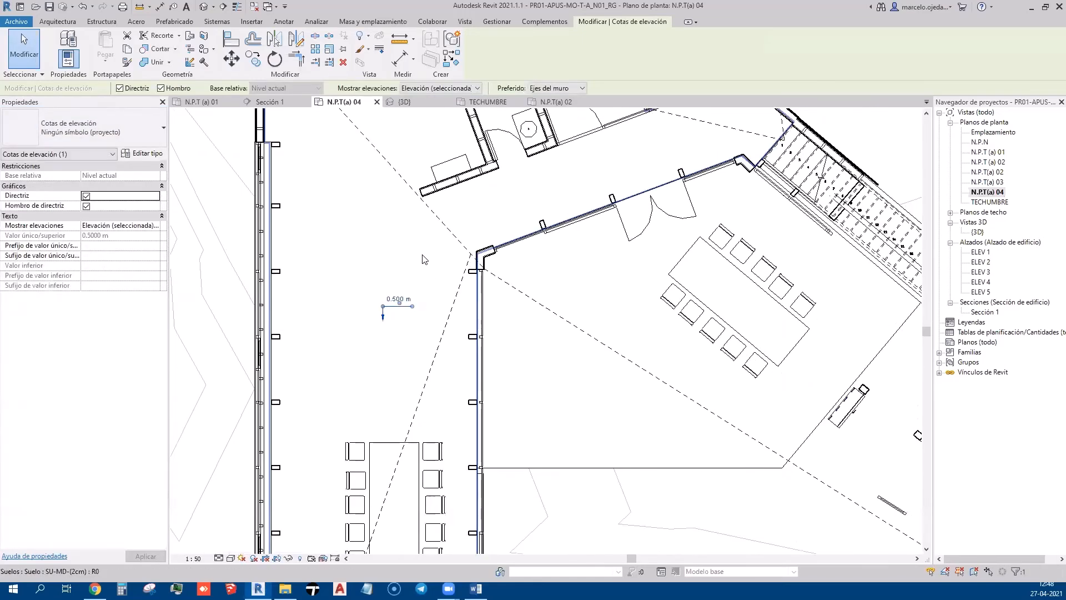
scroll(423, 257, up, 1)
Copy the spot elevation onto the room floor beside the meeting table, reading 0.220 m
click(253, 60)
click(381, 337)
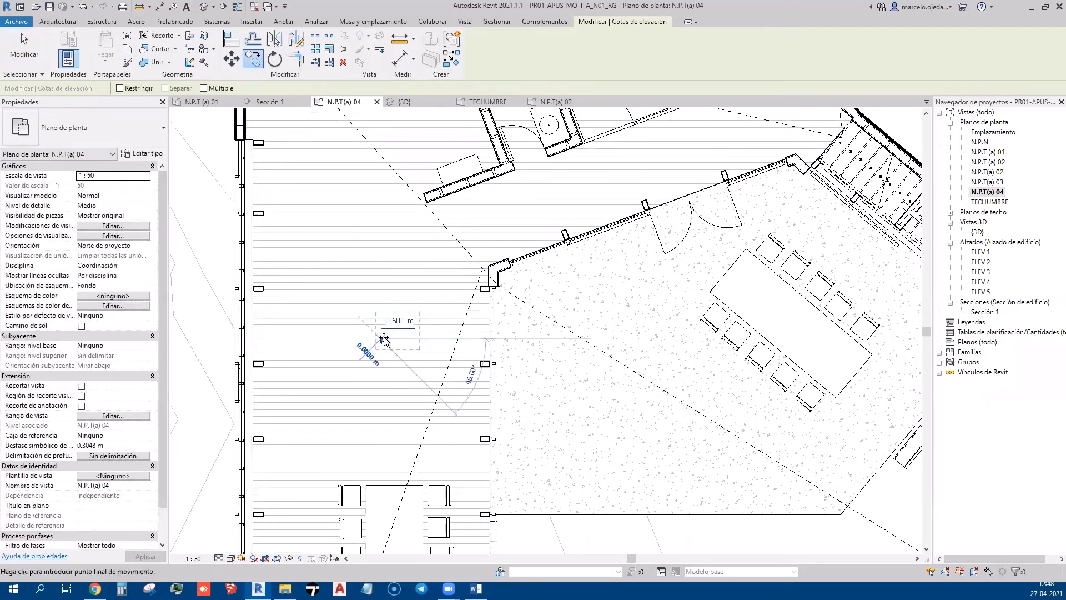
click(654, 294)
scroll(641, 333, up, 2)
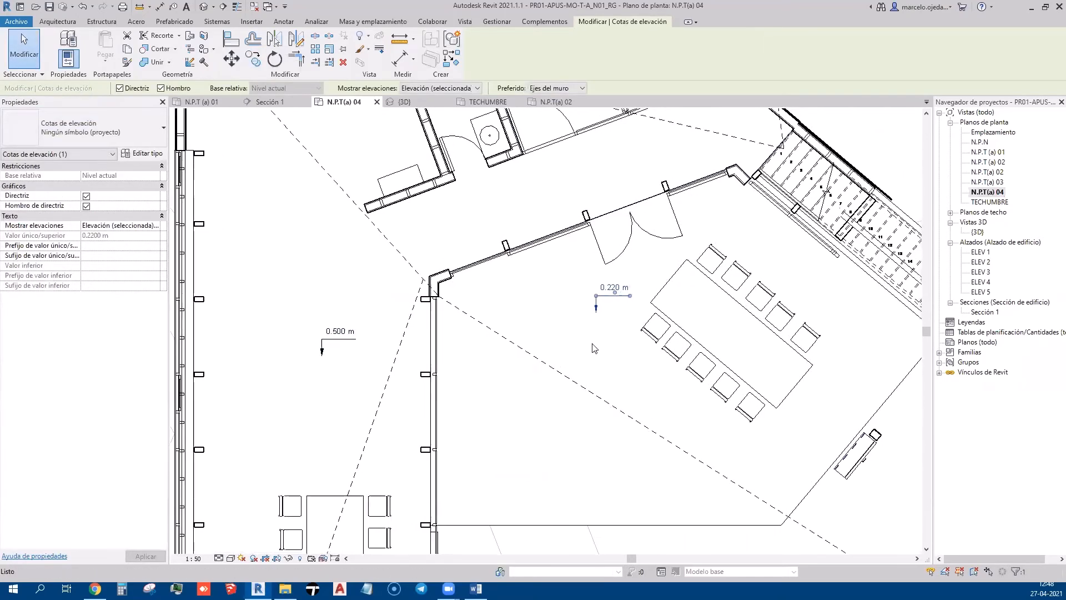
scroll(583, 329, down, 1)
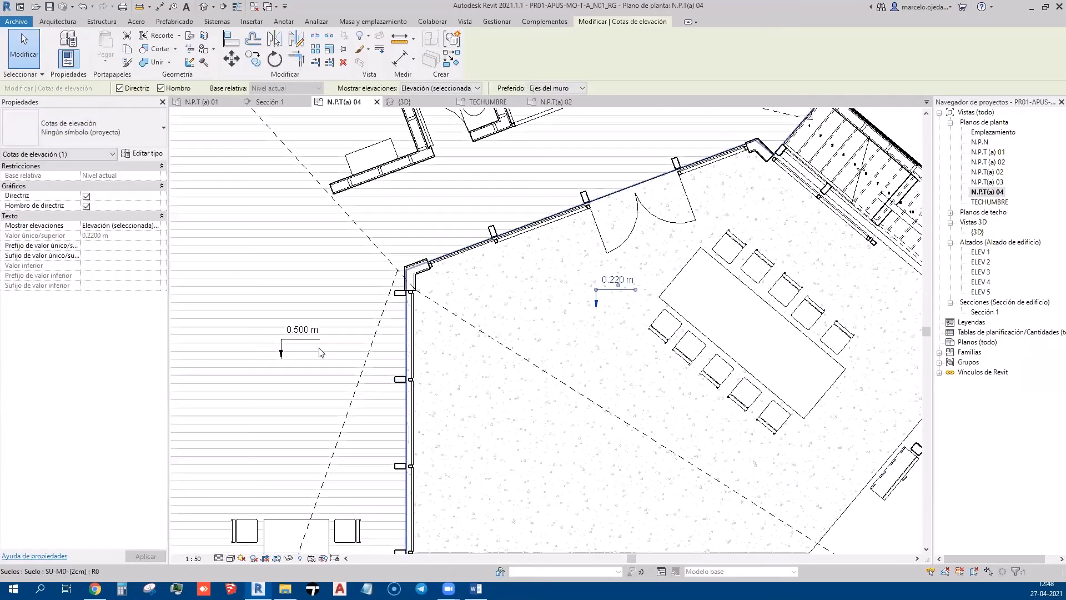
Tidy the 0.220 m spot elevation's leader and frame the room and corridor in view
click(288, 339)
scroll(499, 379, down, 2)
mouse_move(500, 380)
middle_down()
mouse_move(458, 373)
mouse_move(481, 413)
middle_up()
scroll(516, 334, down, 1)
middle_drag(563, 409, 575, 295)
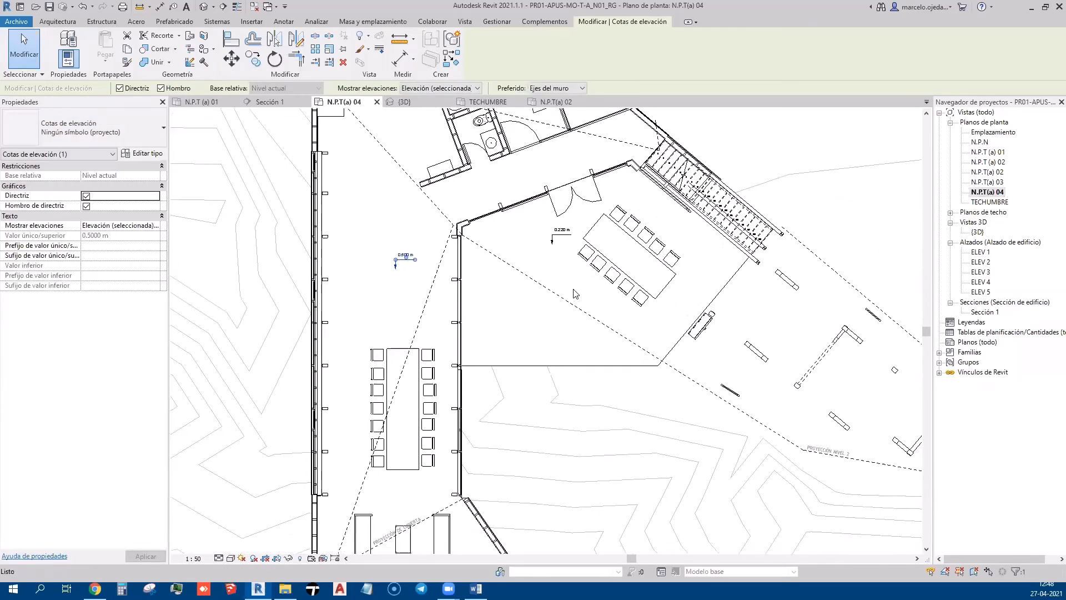
scroll(546, 248, up, 2)
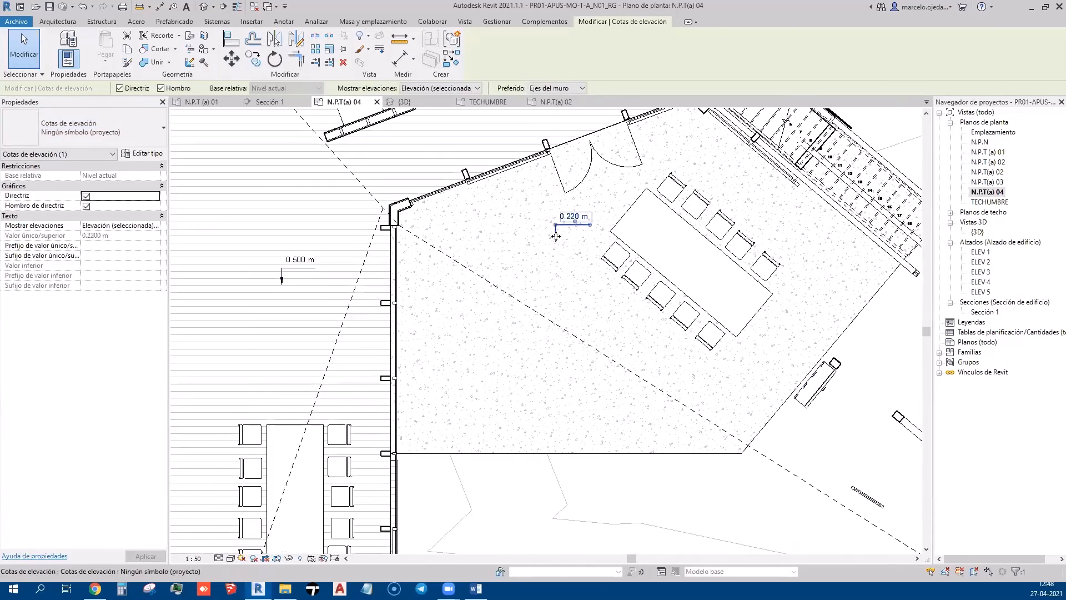
scroll(555, 236, up, 2)
drag(556, 235, 615, 229)
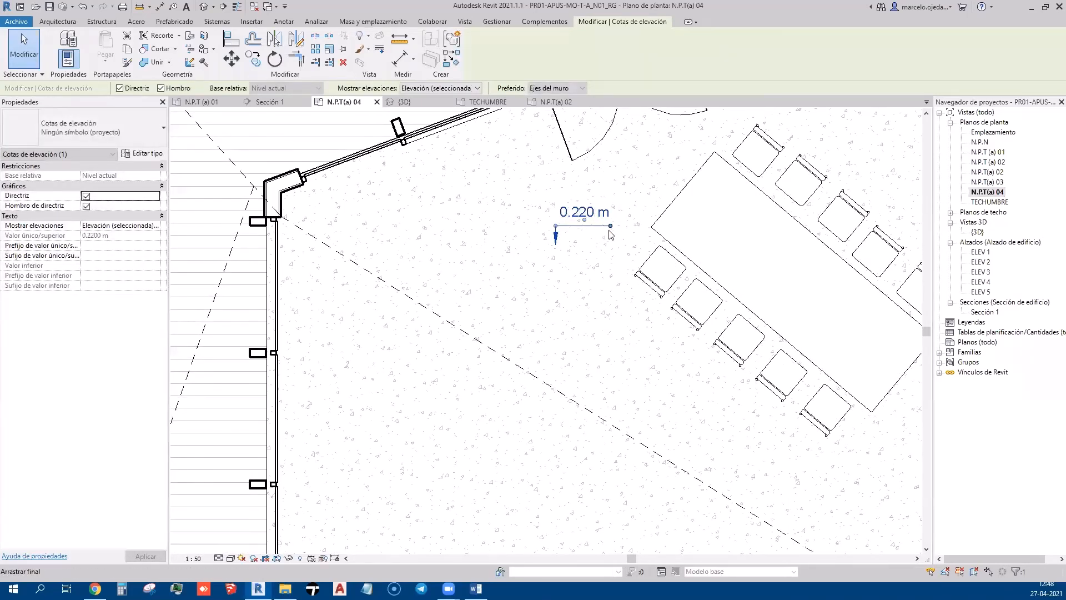
scroll(611, 231, down, 3)
scroll(336, 260, up, 3)
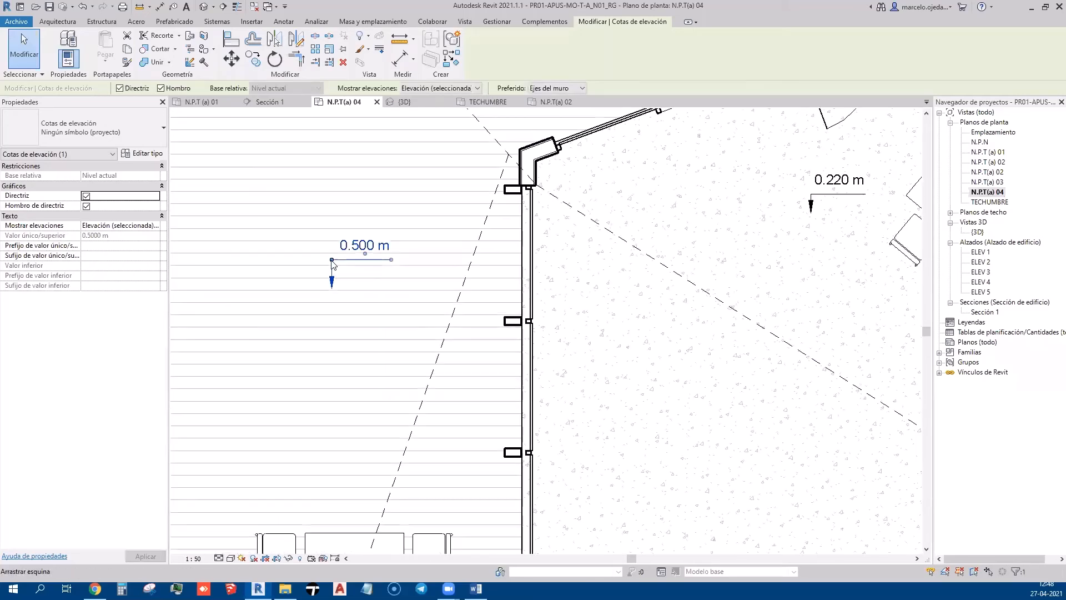
click(340, 267)
scroll(388, 293, down, 2)
middle_drag(423, 313, 450, 275)
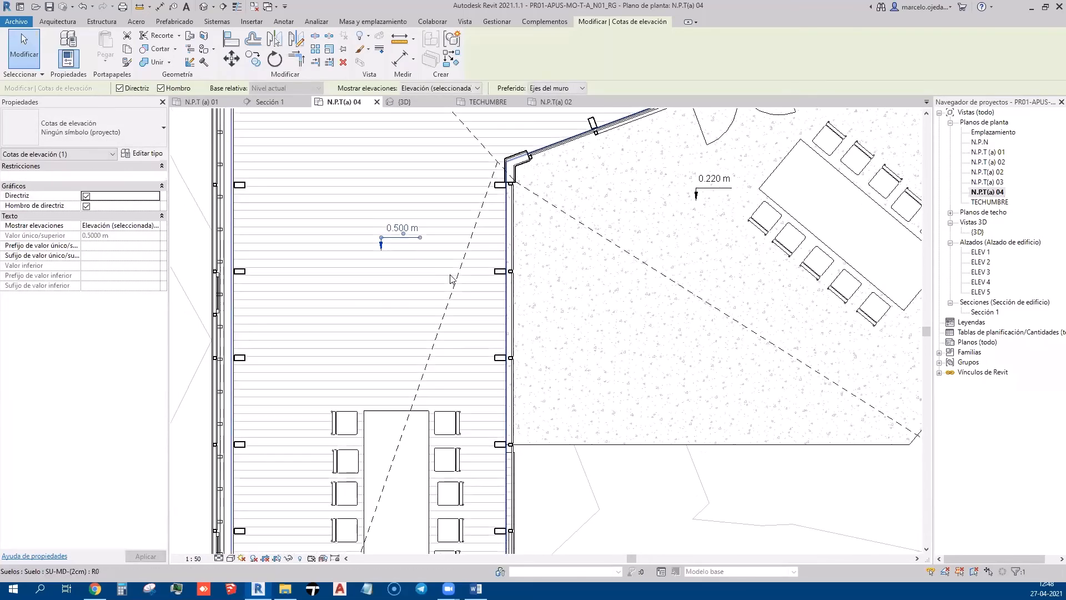
scroll(469, 253, down, 2)
click(520, 265)
scroll(521, 265, down, 2)
middle_drag(559, 276, 525, 339)
scroll(559, 233, up, 2)
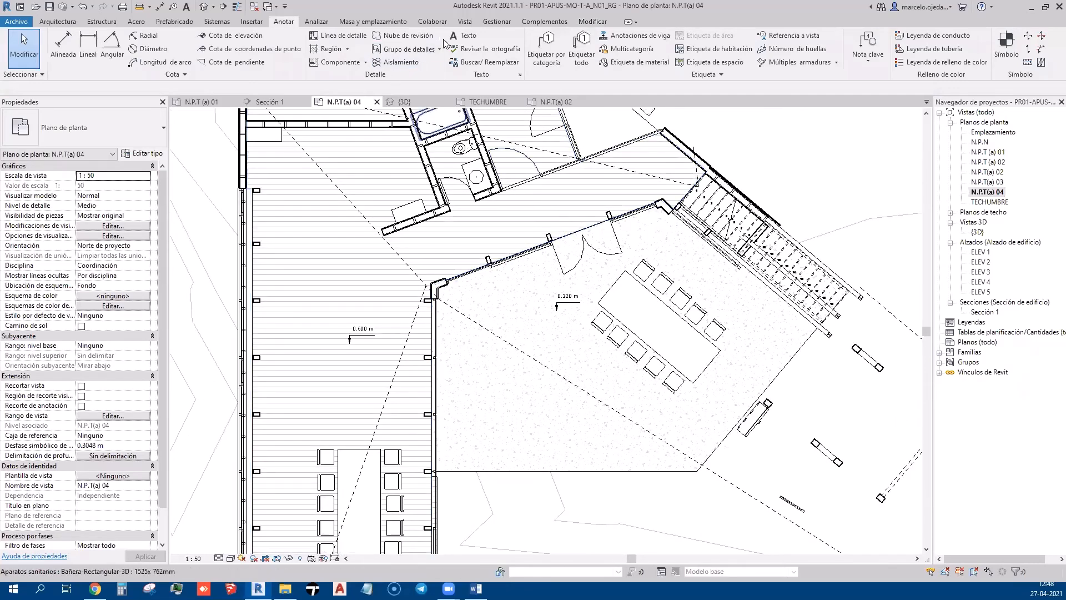
Place an ACCESO text note near the meeting room's entrance door
click(468, 38)
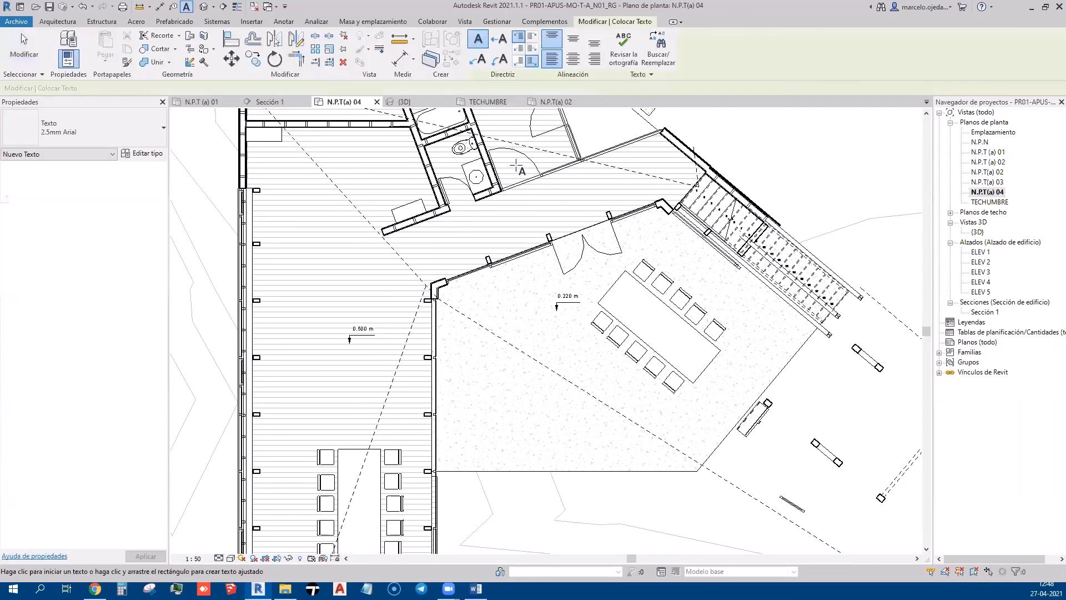
scroll(538, 217, up, 2)
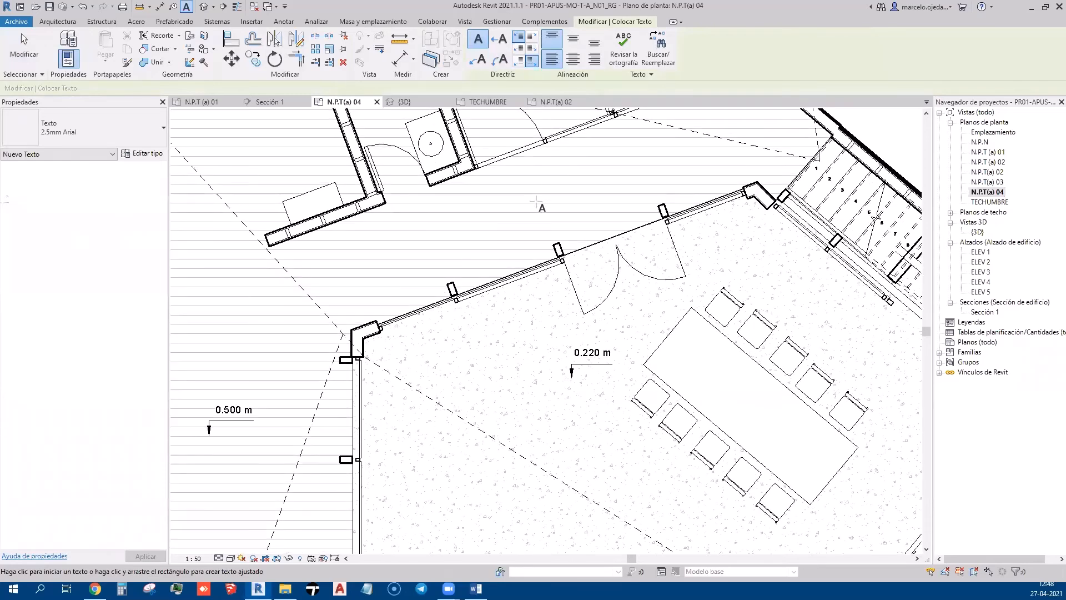
click(631, 322)
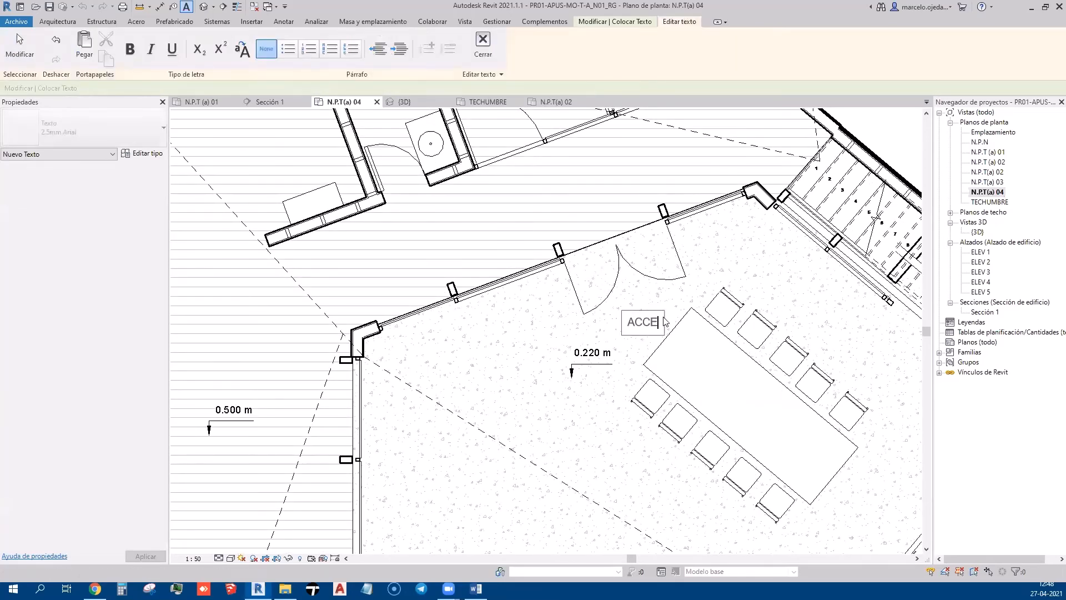
click(687, 376)
key(Escape)
key(Escape)
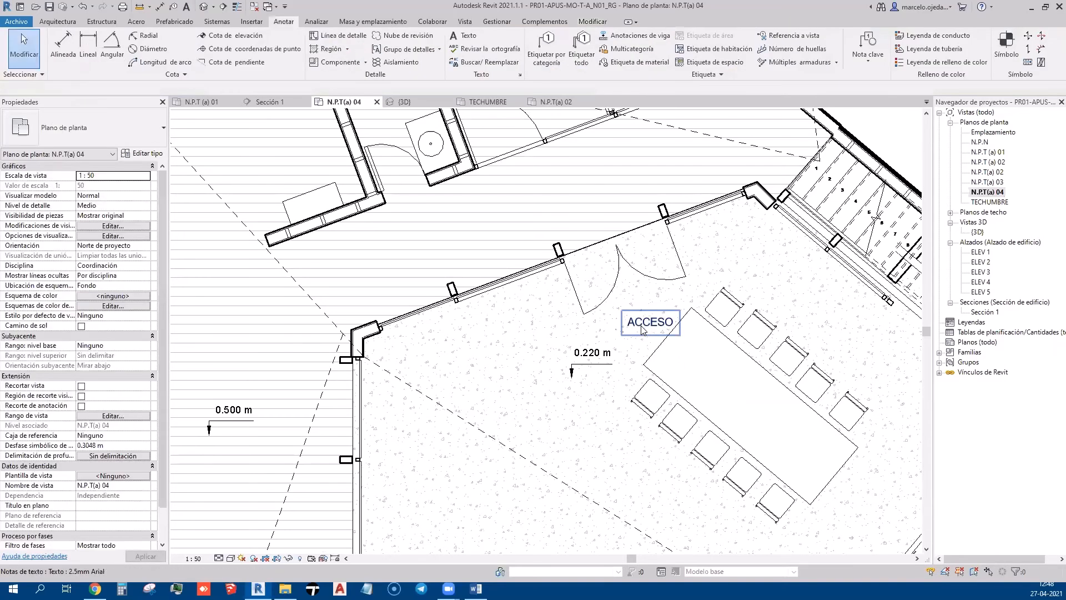
Reopen the ACCESO note for editing and reselect its text
double_click(638, 325)
drag(634, 325, 624, 324)
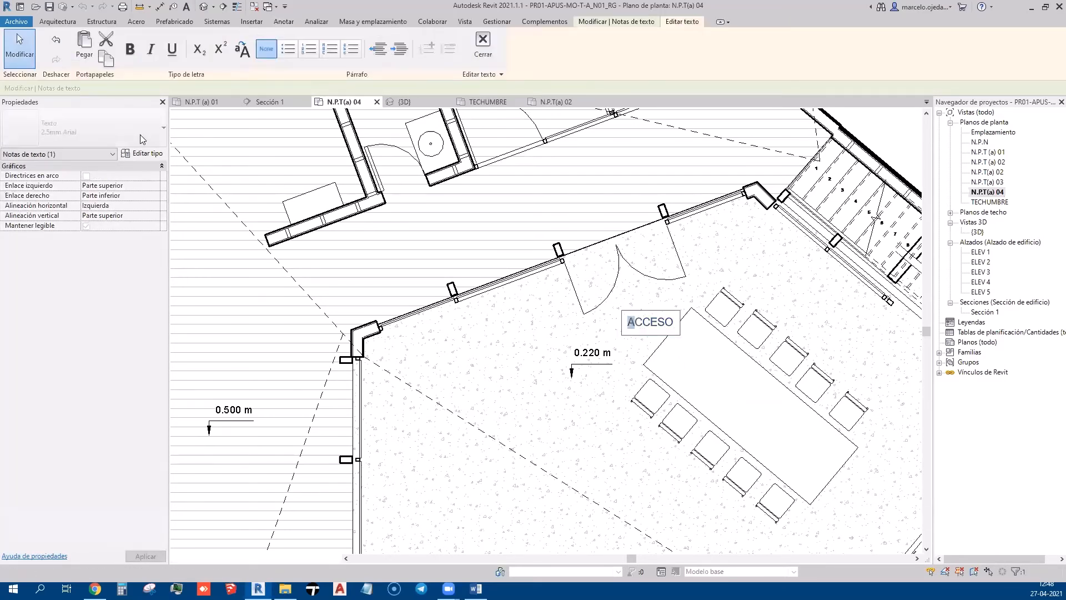
key(Escape)
key(Escape)
click(590, 307)
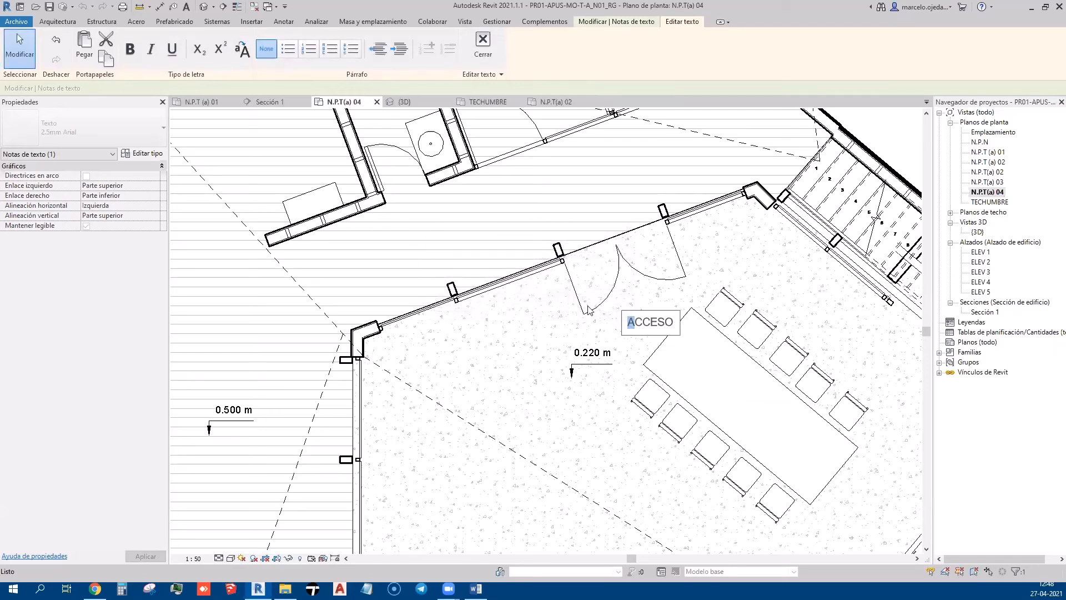
click(721, 370)
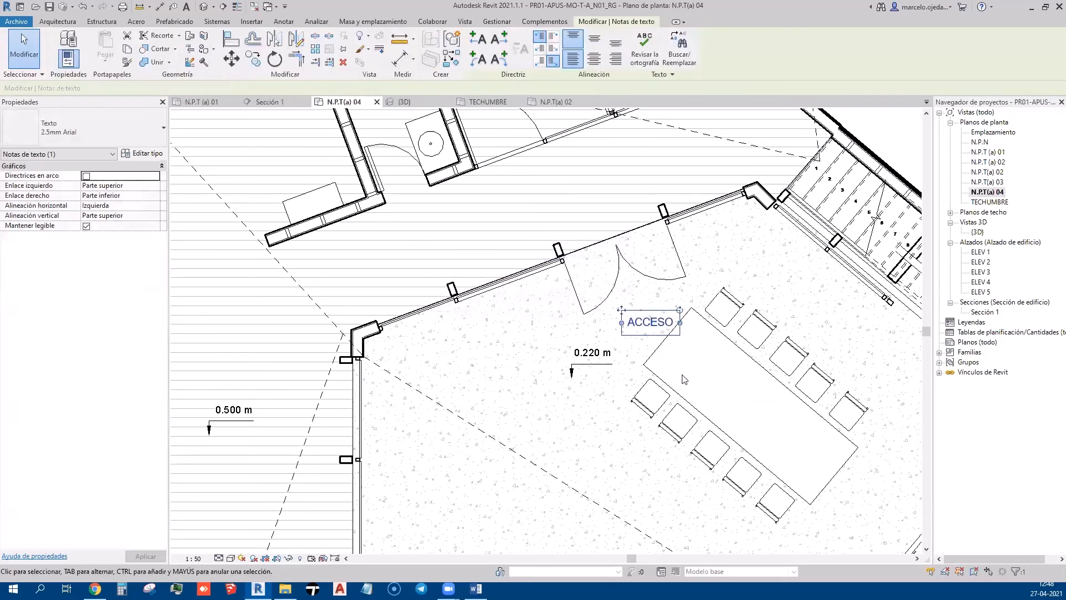
Switch ACCESO to 5mm Arial, then move and rotate it along the angled wall
click(120, 133)
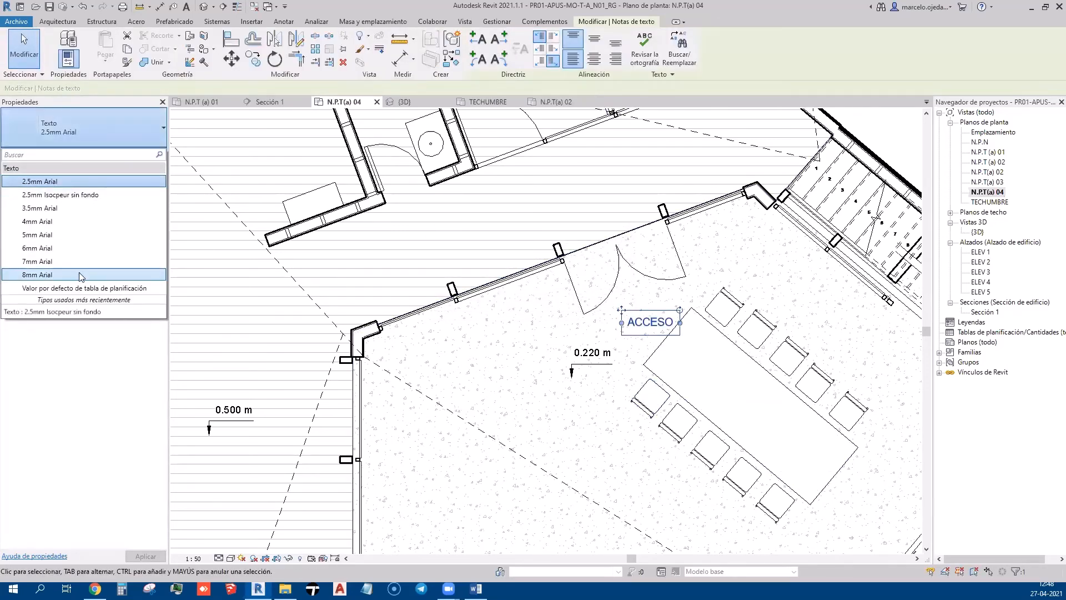
click(56, 234)
drag(620, 312, 612, 309)
drag(716, 309, 701, 285)
drag(608, 335, 592, 326)
drag(685, 275, 691, 283)
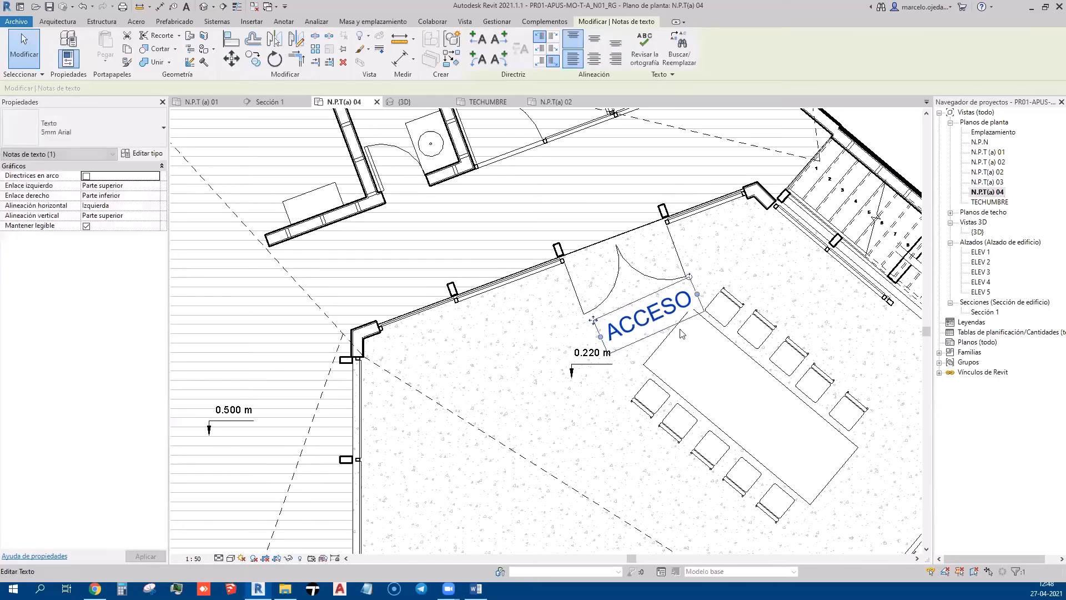
Move the 0.220 m spot elevation to the left, clear of the label
scroll(547, 382, down, 2)
click(531, 365)
drag(548, 359, 495, 357)
Fine-tune ACCESO's position and angle so it sits beside the door
click(565, 347)
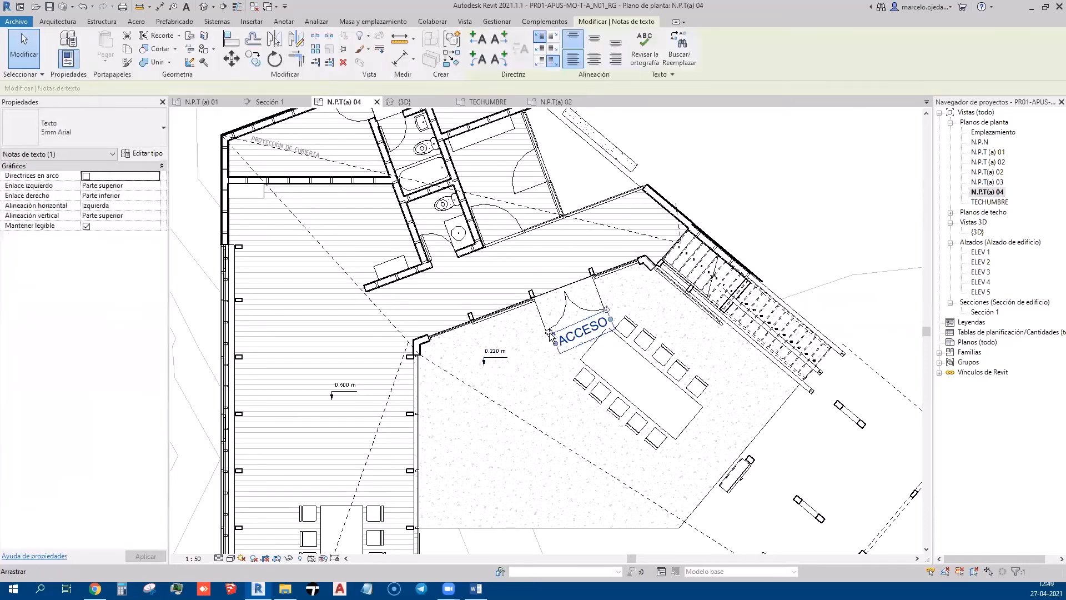
drag(550, 335, 546, 335)
scroll(593, 314, up, 5)
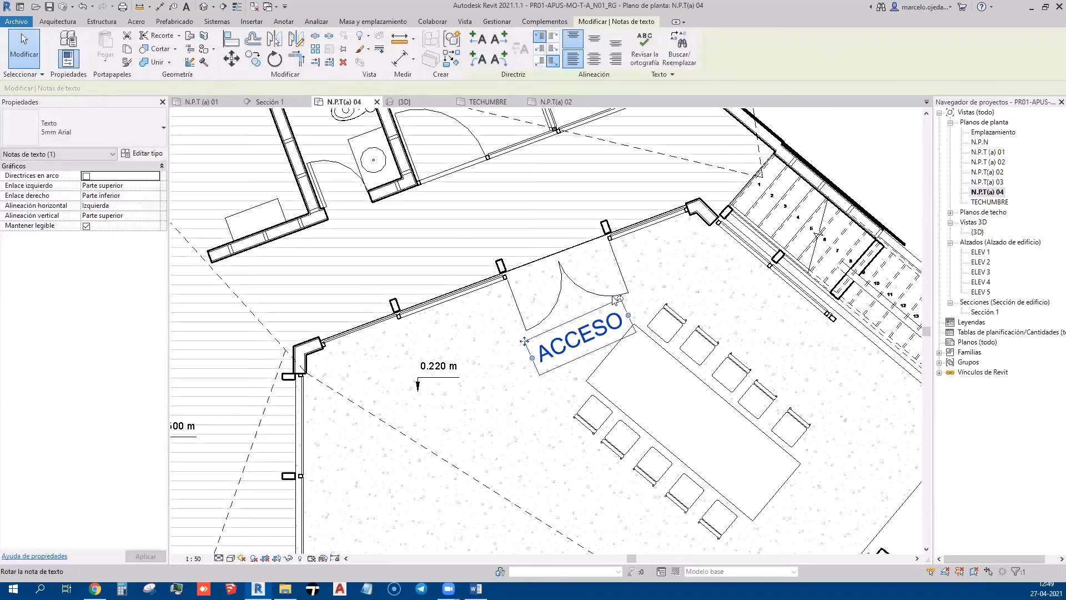
drag(629, 304, 627, 303)
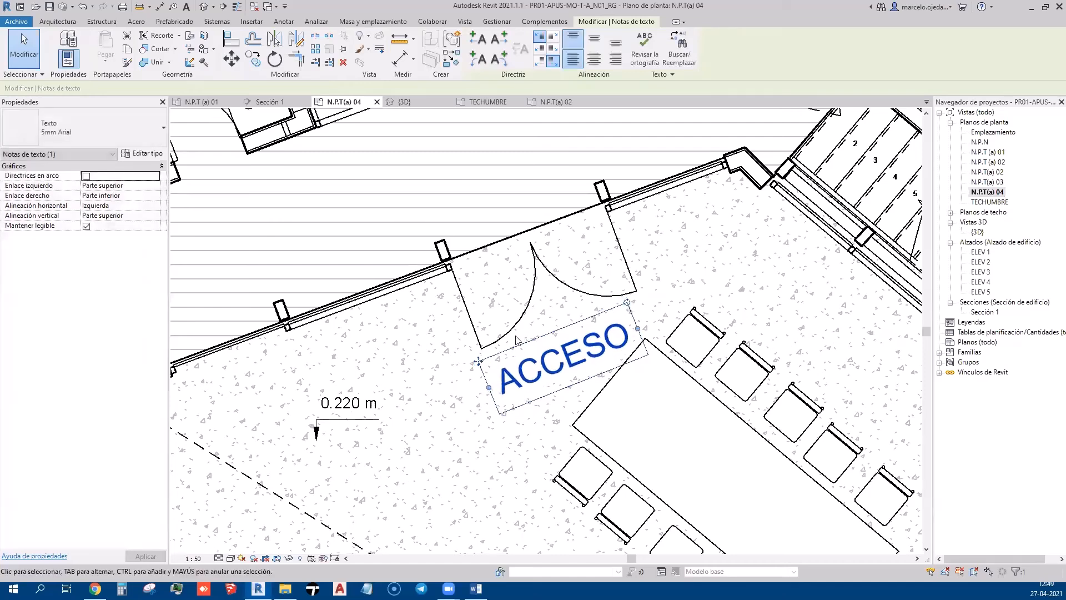
drag(479, 364, 485, 360)
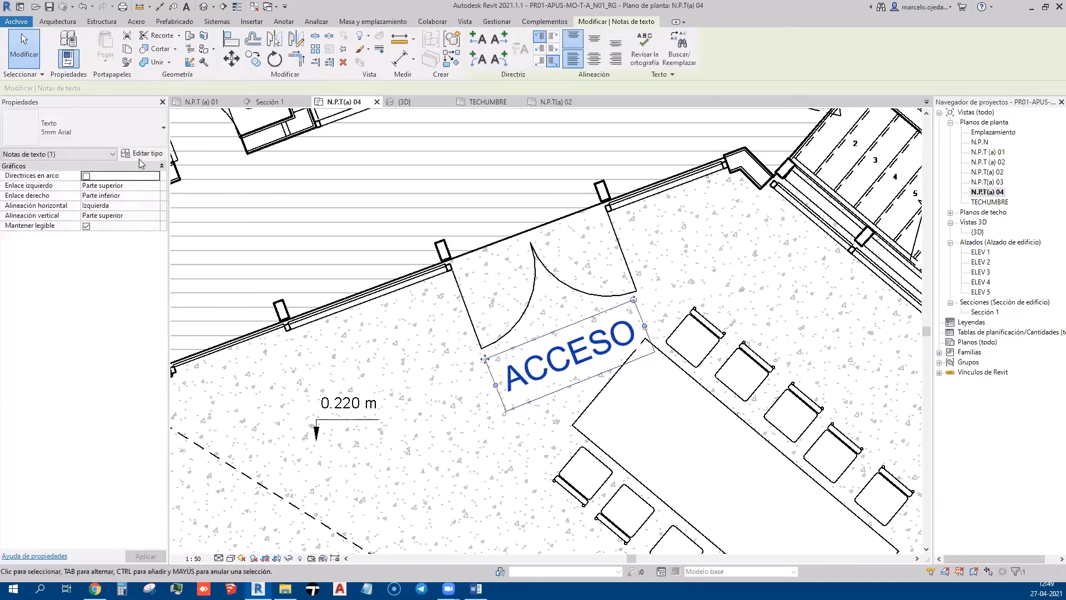
key(Escape)
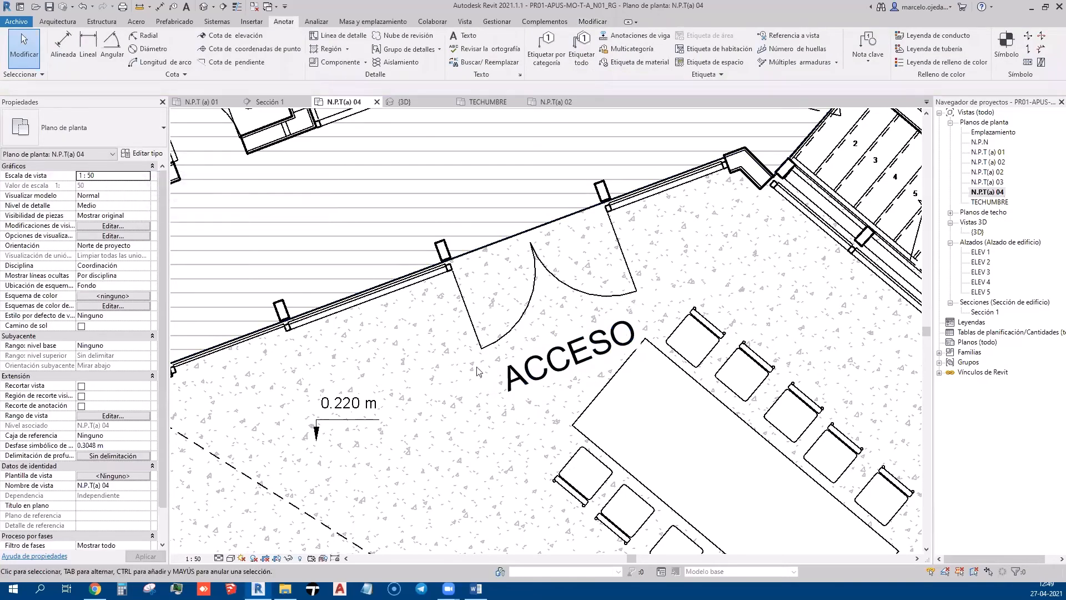
click(526, 373)
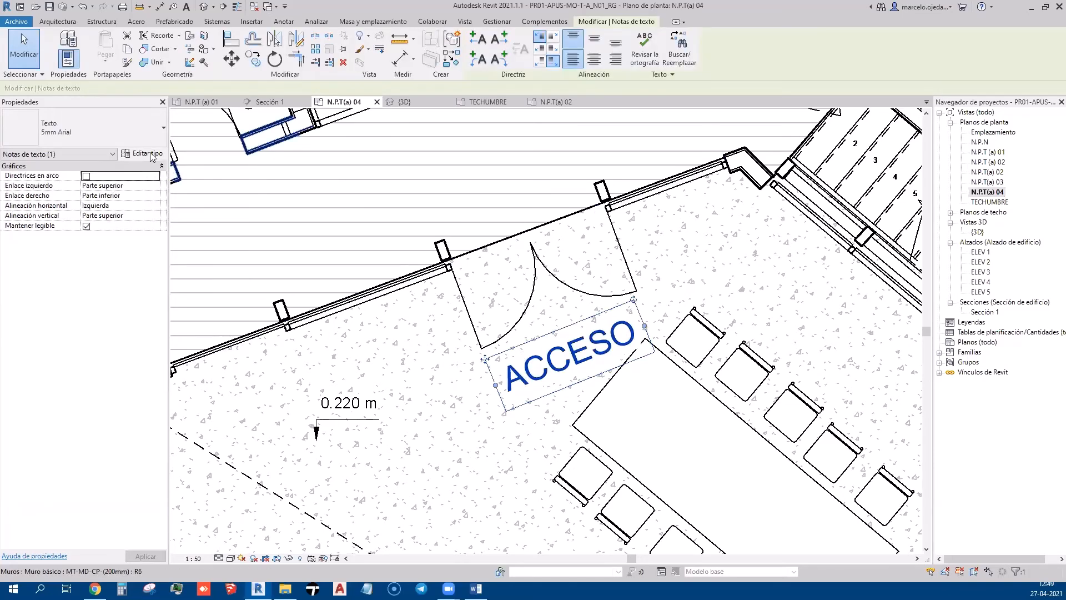
key(Escape)
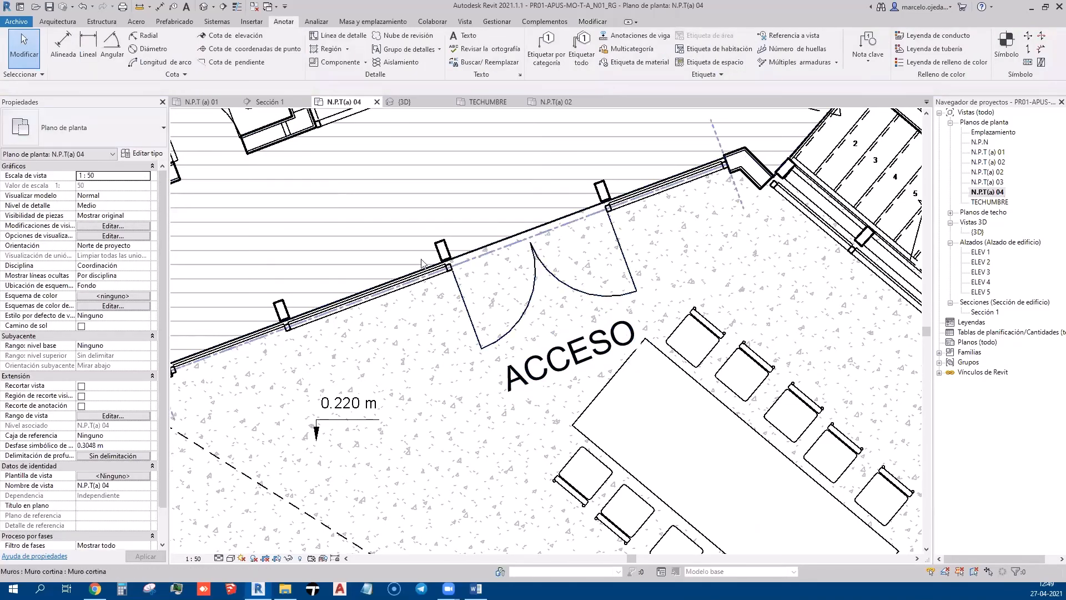
click(463, 36)
Duplicate the 2.5mm Isocpeur sin fondo type as '5mm Isocpeur sin fondo' with 5 mm text size
click(101, 125)
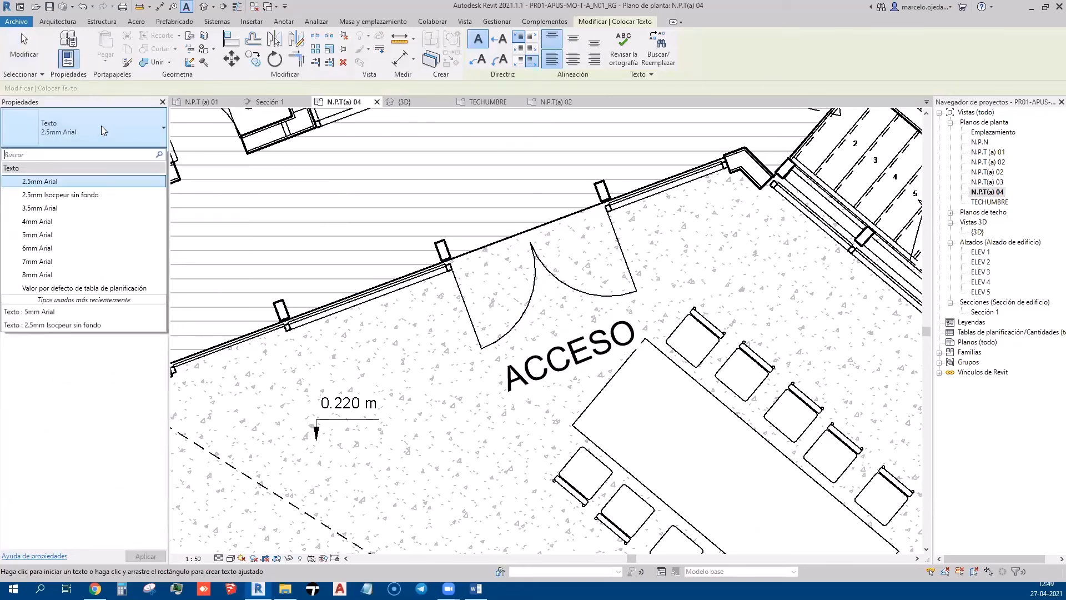
click(72, 193)
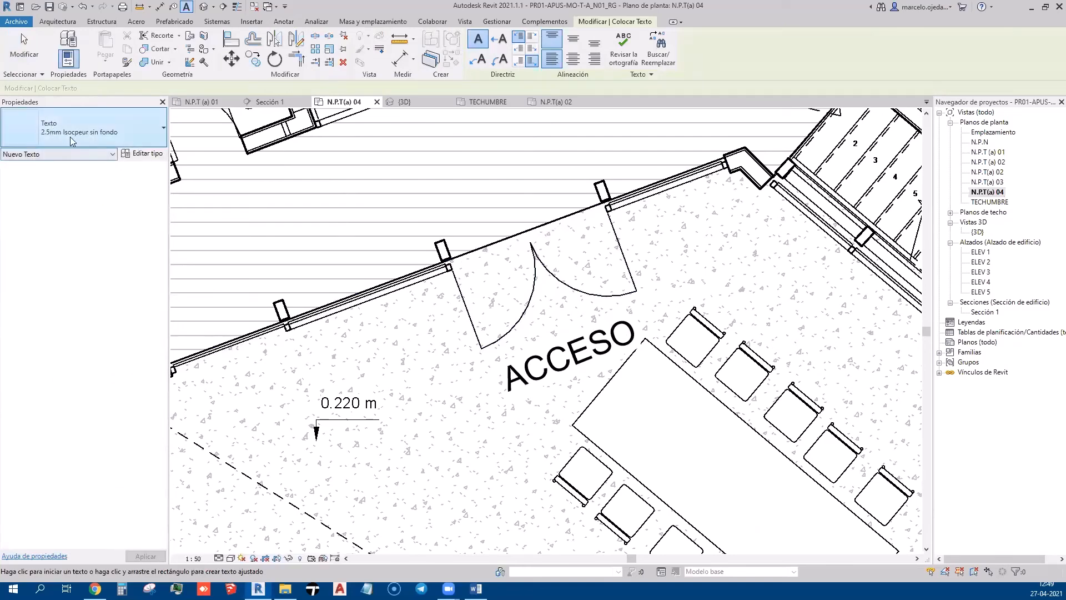
click(139, 154)
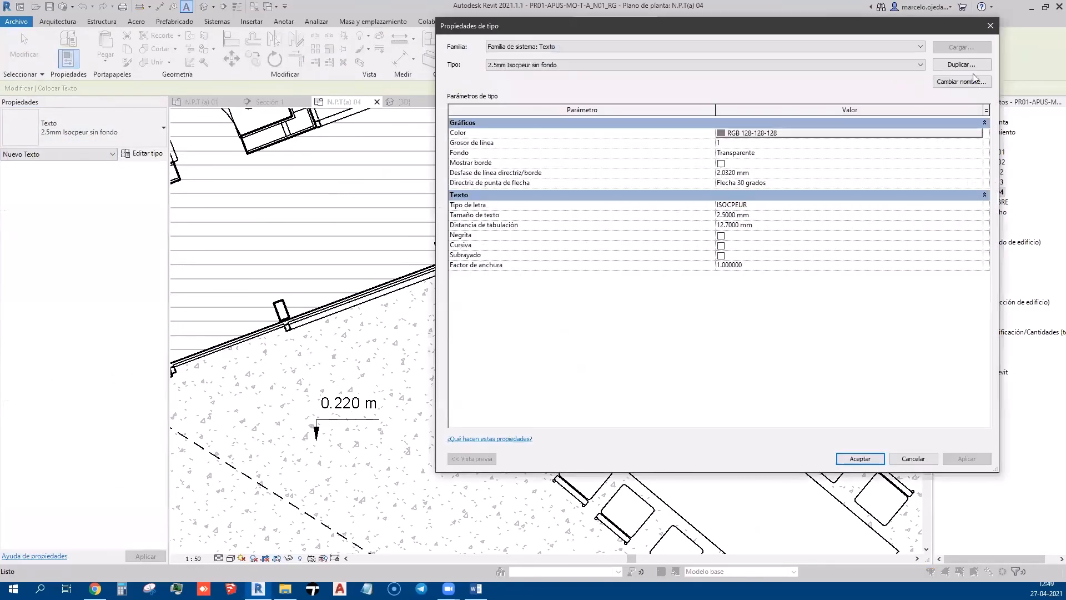
click(961, 64)
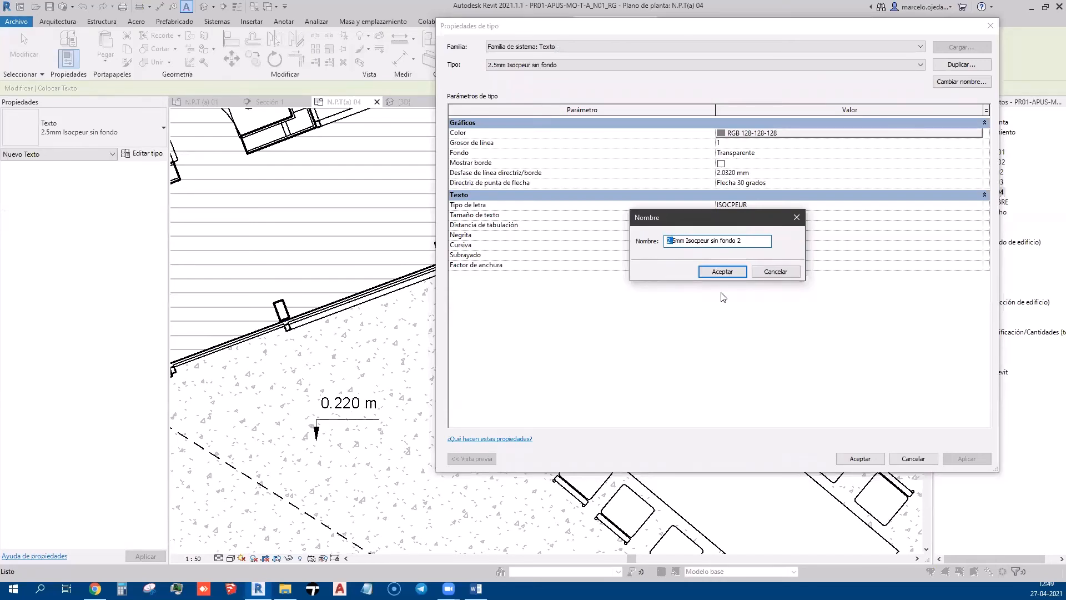
click(723, 272)
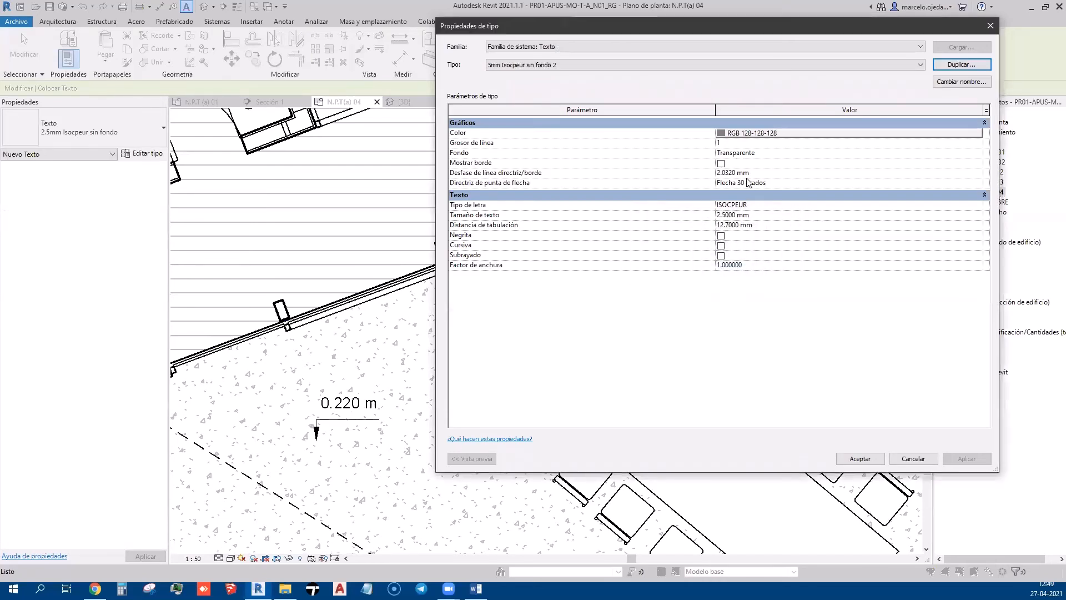
click(746, 209)
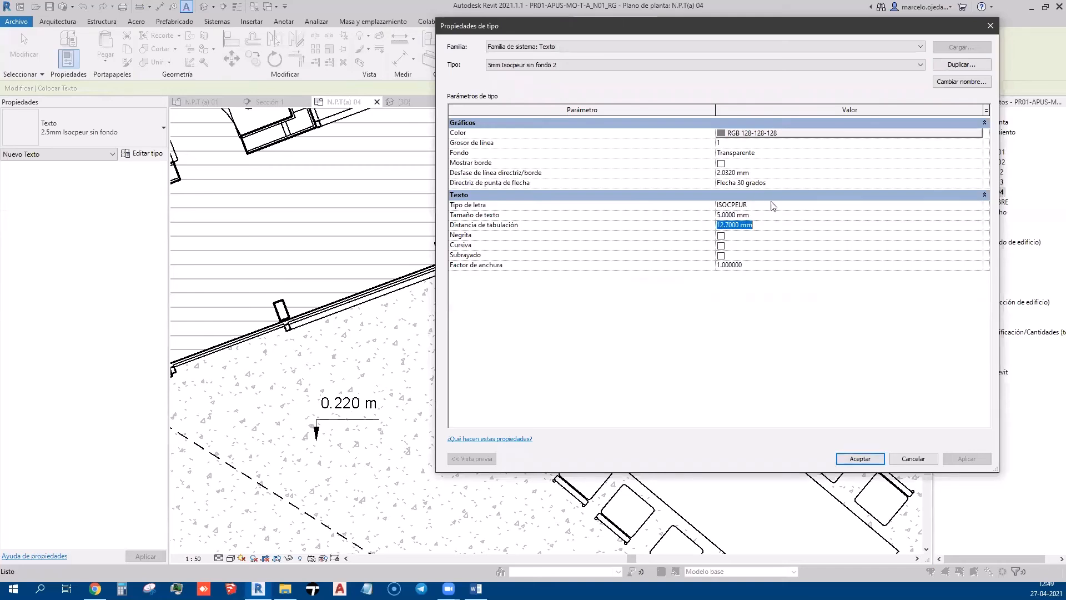
click(949, 82)
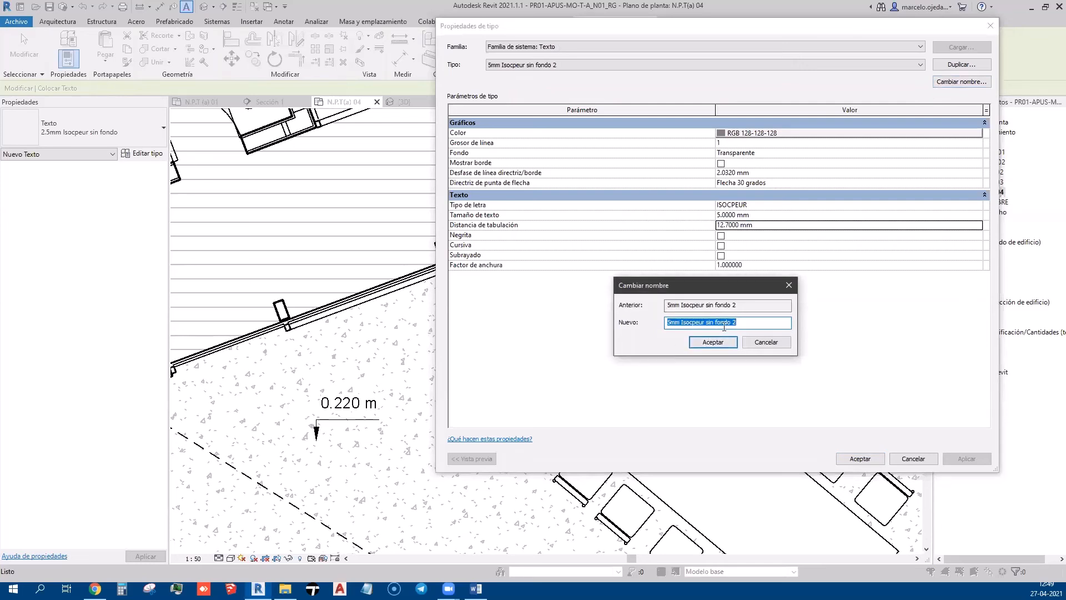
click(713, 342)
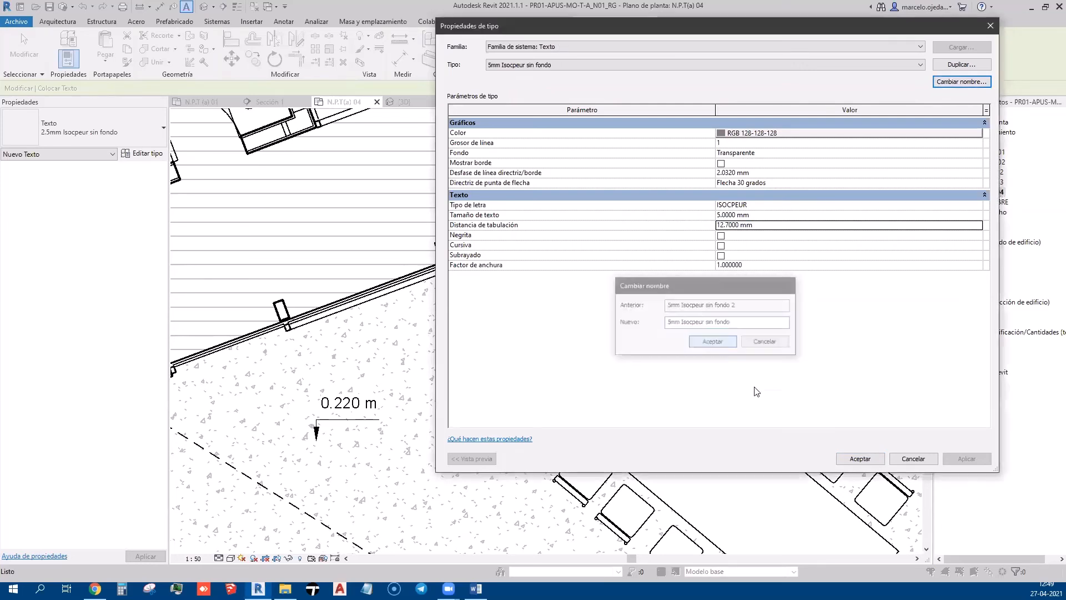
click(881, 459)
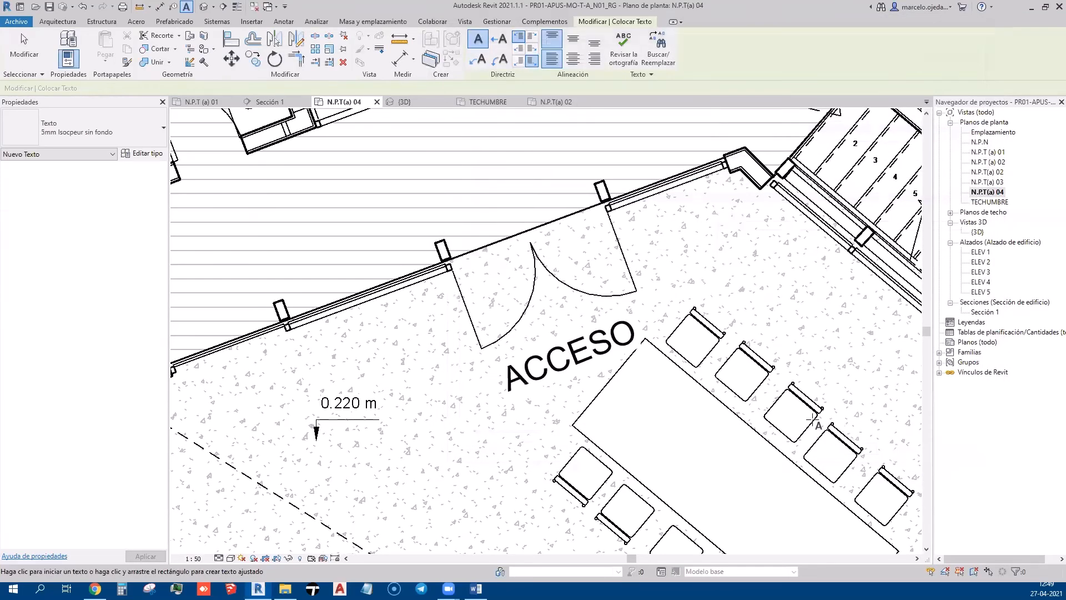
Change the ACCESO note's type to 5mm Isocpeur sin fondo
key(Escape)
click(586, 358)
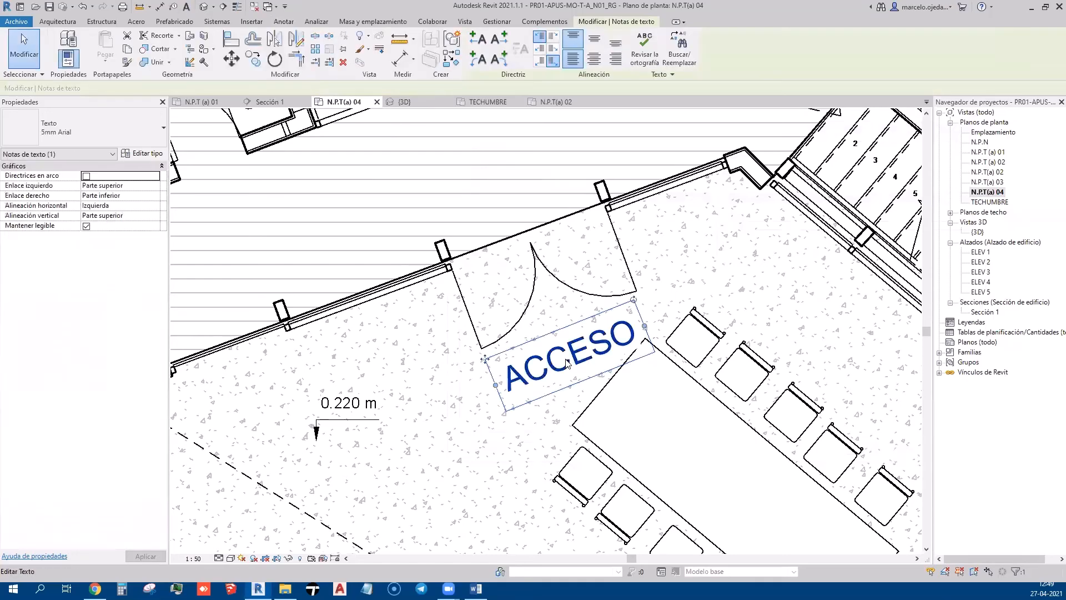
click(126, 128)
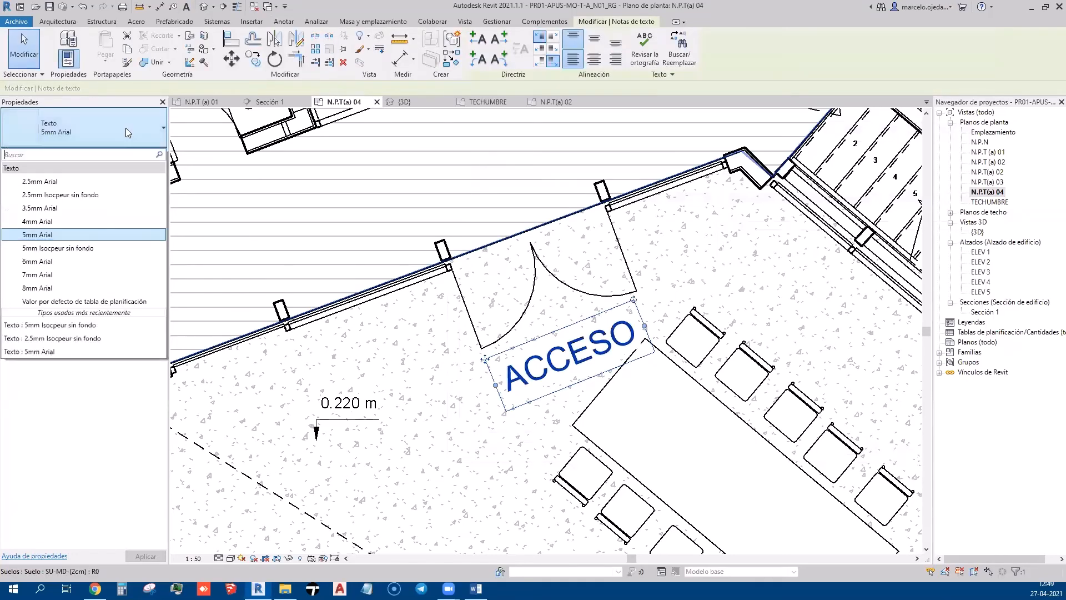
click(91, 248)
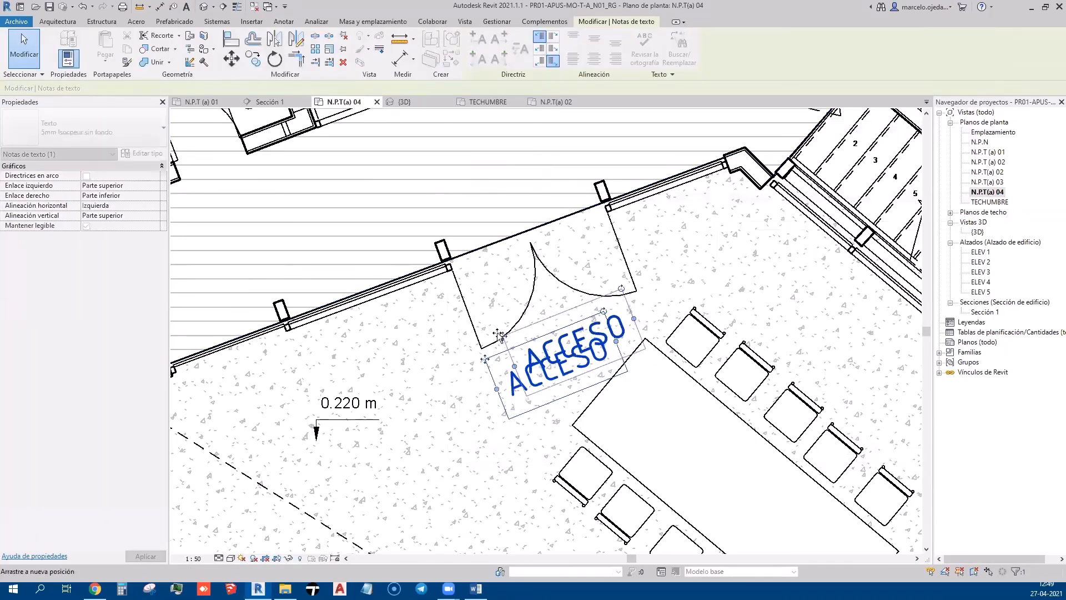
scroll(420, 270, down, 3)
scroll(421, 269, down, 3)
click(716, 272)
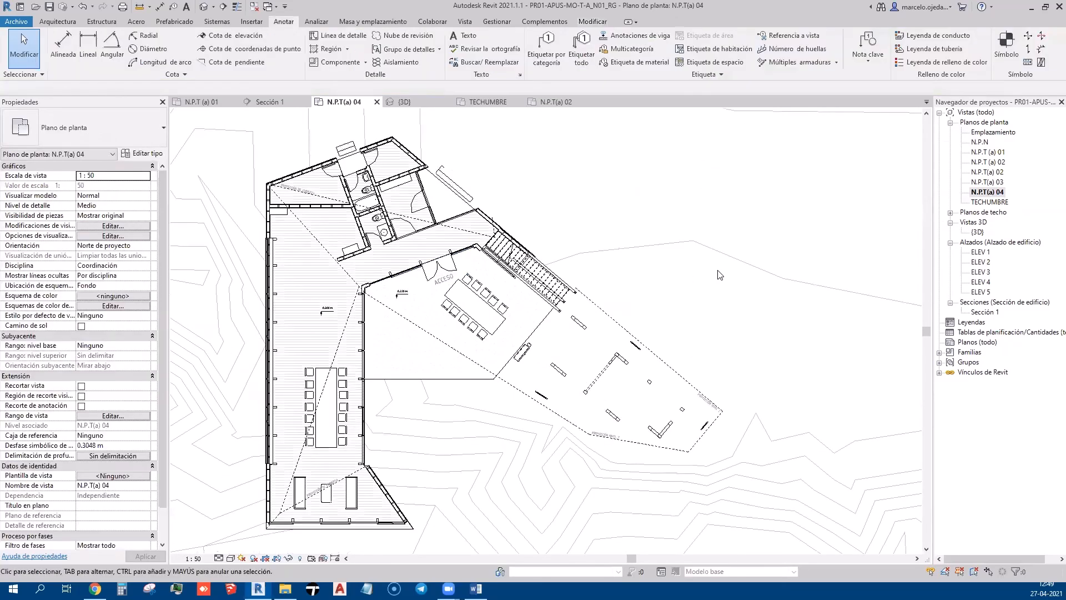
Pan and zoom around the plan to view the upper rooms and rest of the building
scroll(393, 285, up, 2)
scroll(627, 401, down, 1)
middle_drag(541, 328, 562, 417)
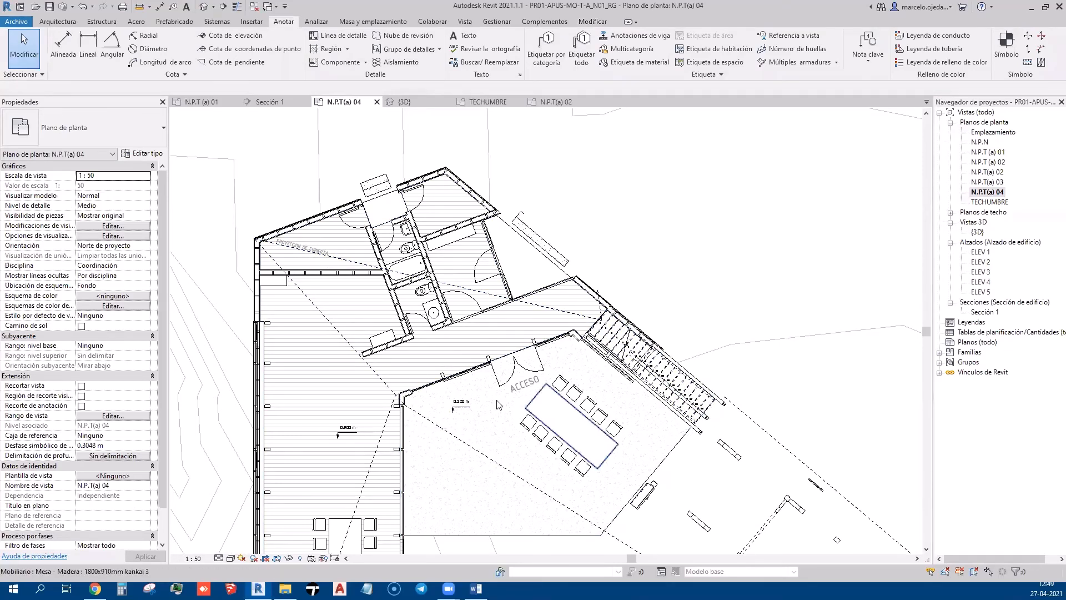
scroll(307, 243, up, 3)
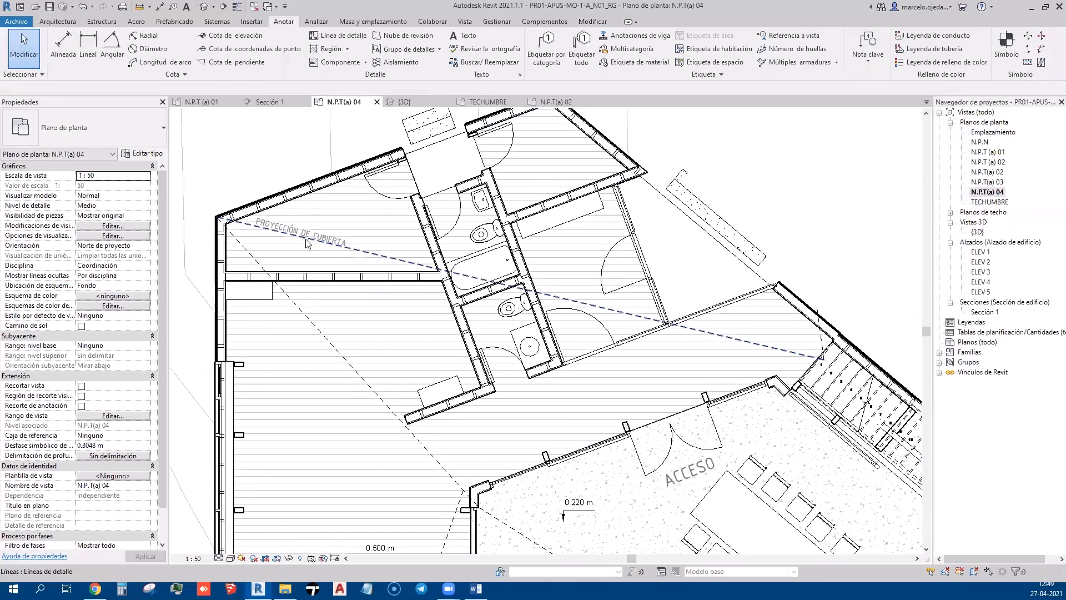
scroll(282, 226, down, 2)
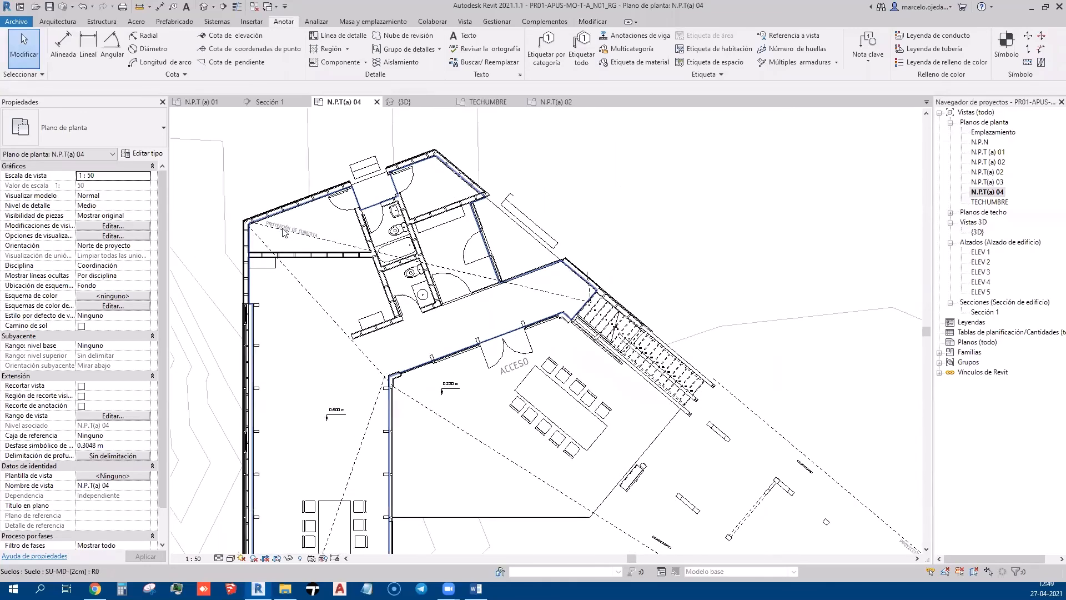
middle_drag(758, 510, 707, 434)
scroll(633, 361, down, 3)
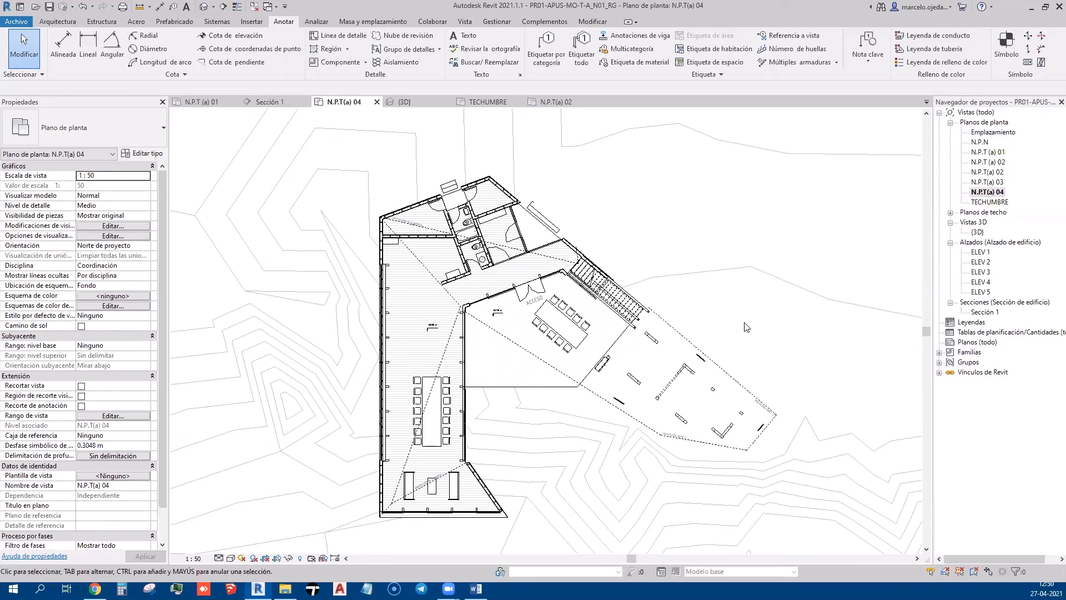
scroll(666, 324, up, 4)
Drag the stair's dashed projection line endpoint up-left until it measures 22.5 m
click(621, 287)
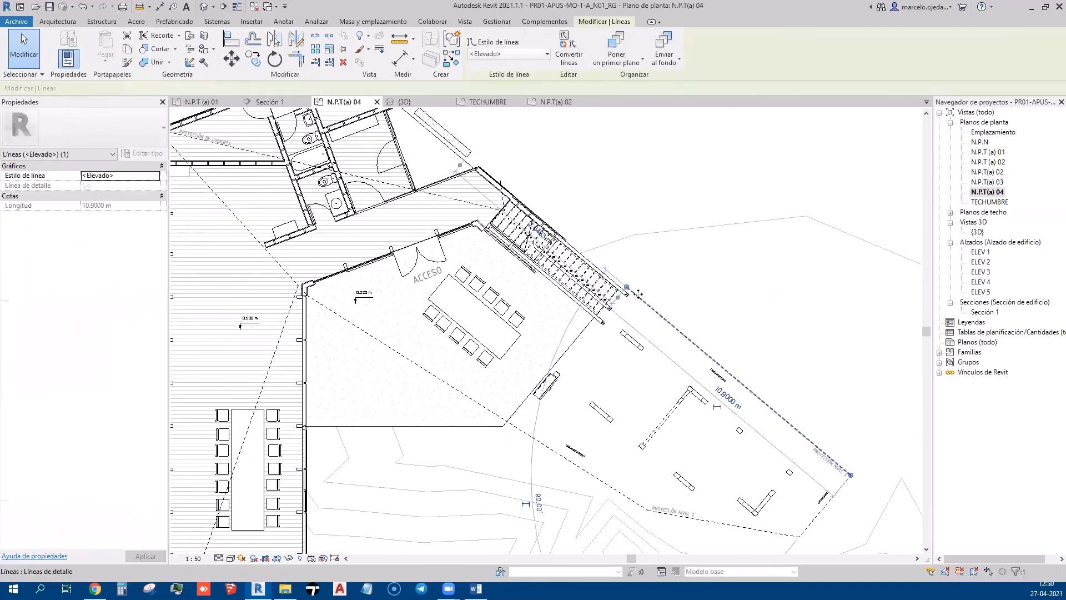
drag(621, 288, 417, 114)
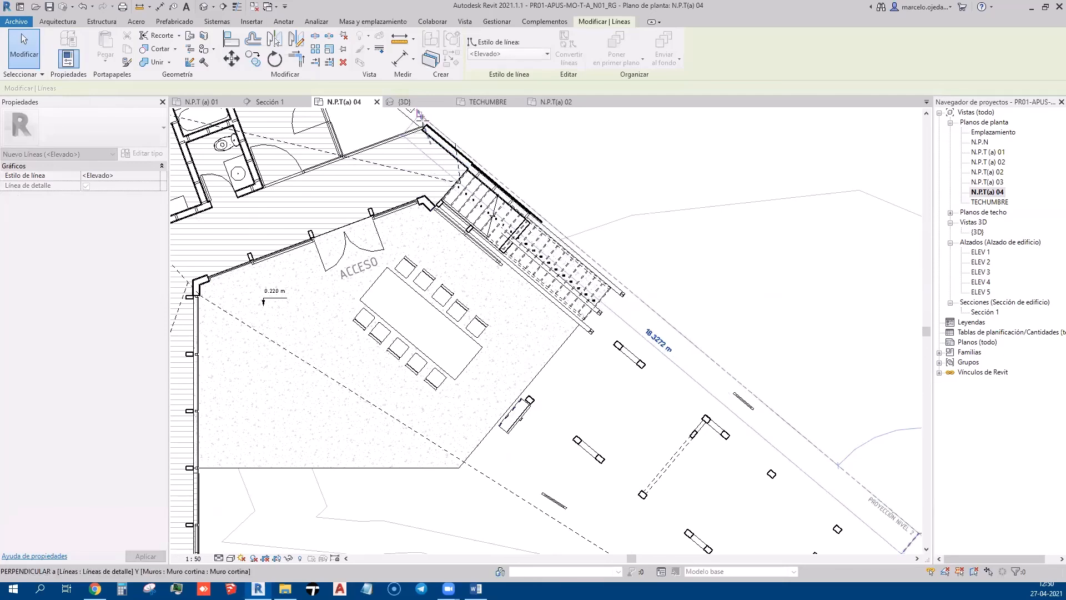
middle_drag(579, 232, 752, 430)
drag(592, 312, 477, 218)
drag(433, 179, 429, 175)
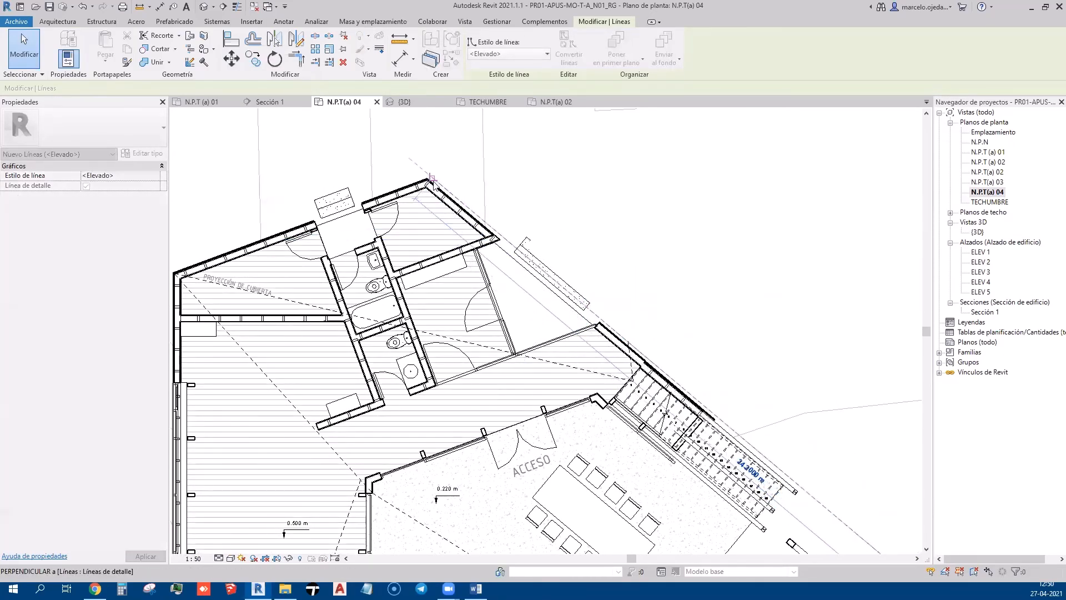
key(Escape)
Bring the staircase and the outer wall edge into view
middle_drag(708, 361, 557, 212)
scroll(560, 215, down, 2)
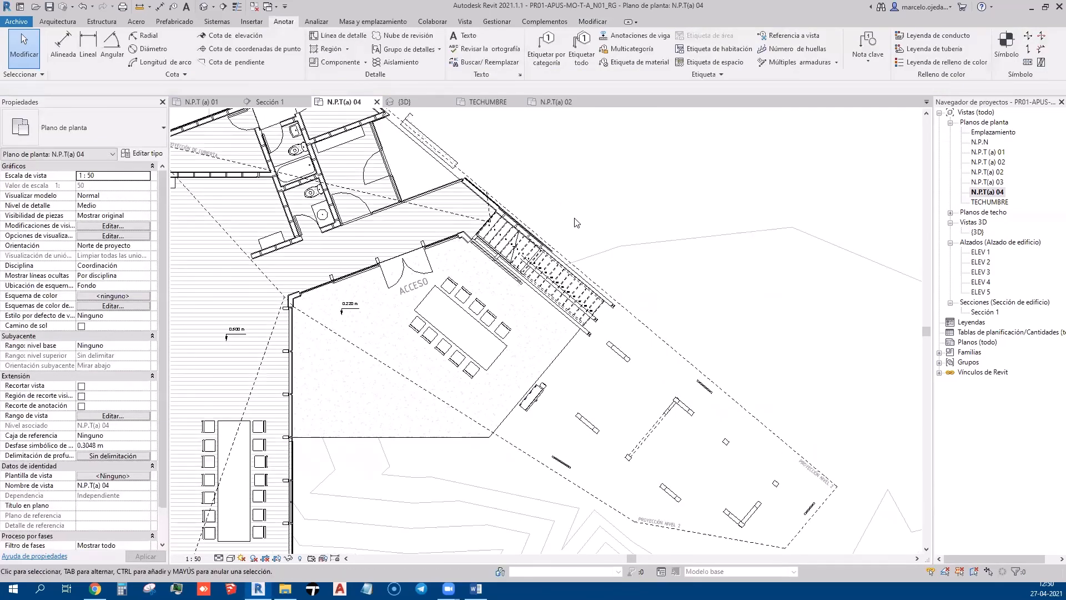
scroll(560, 226, up, 5)
middle_drag(598, 345, 639, 519)
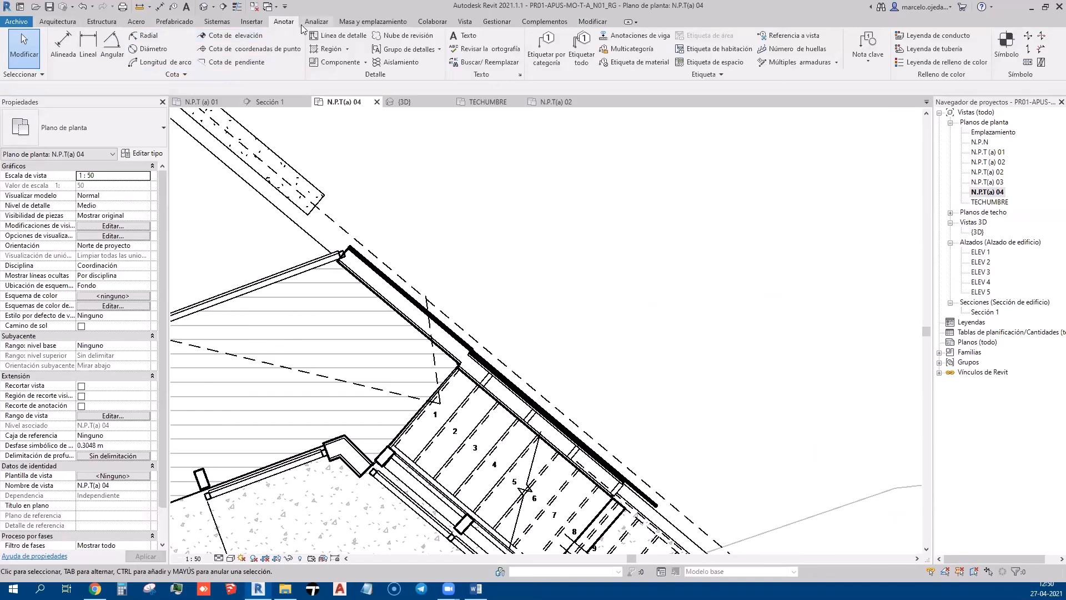
Try aligning the stair-side wall with the dashed projection line, then cancel
click(58, 21)
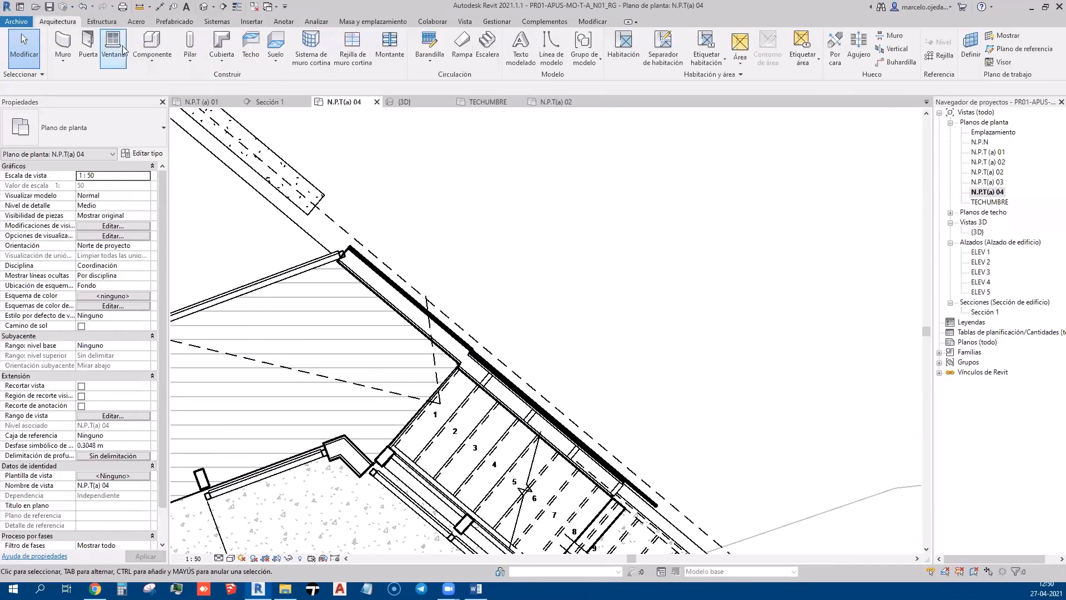
click(439, 324)
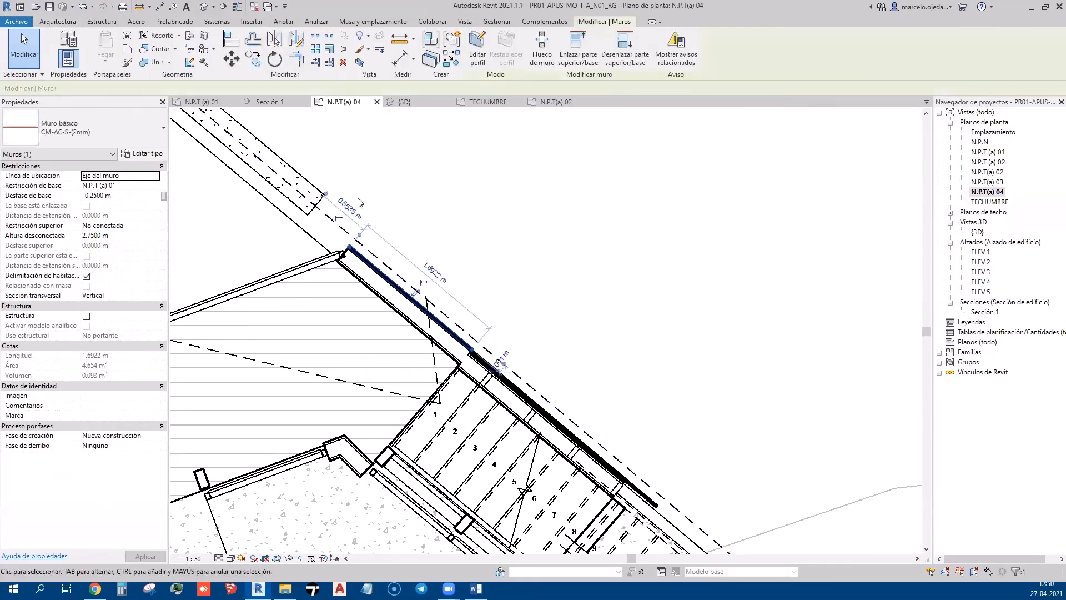
click(228, 40)
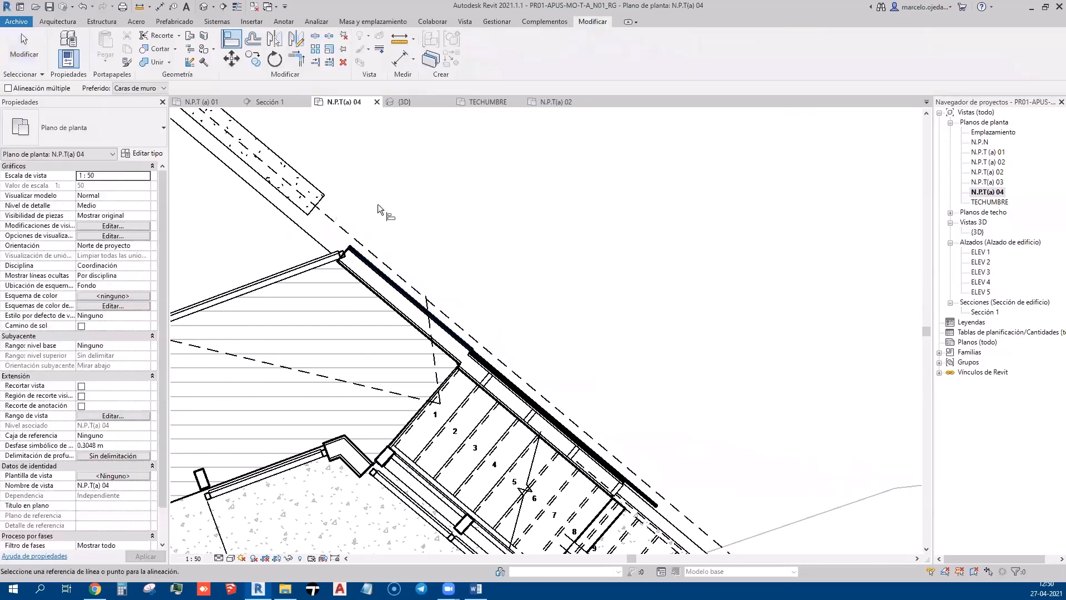
click(389, 272)
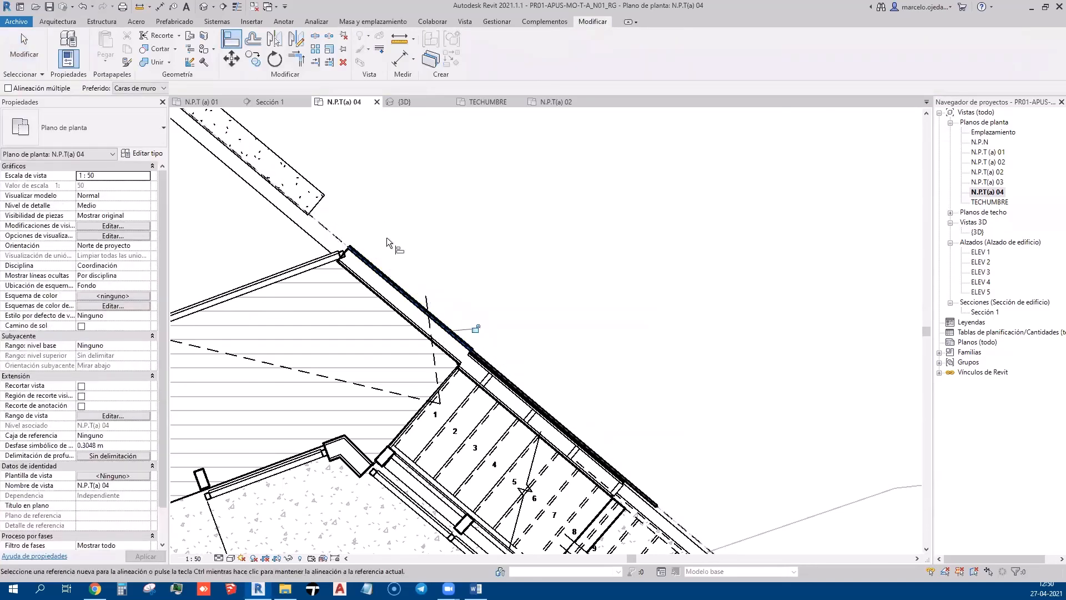
scroll(391, 188, down, 5)
key(Escape)
key(Escape)
scroll(616, 399, up, 5)
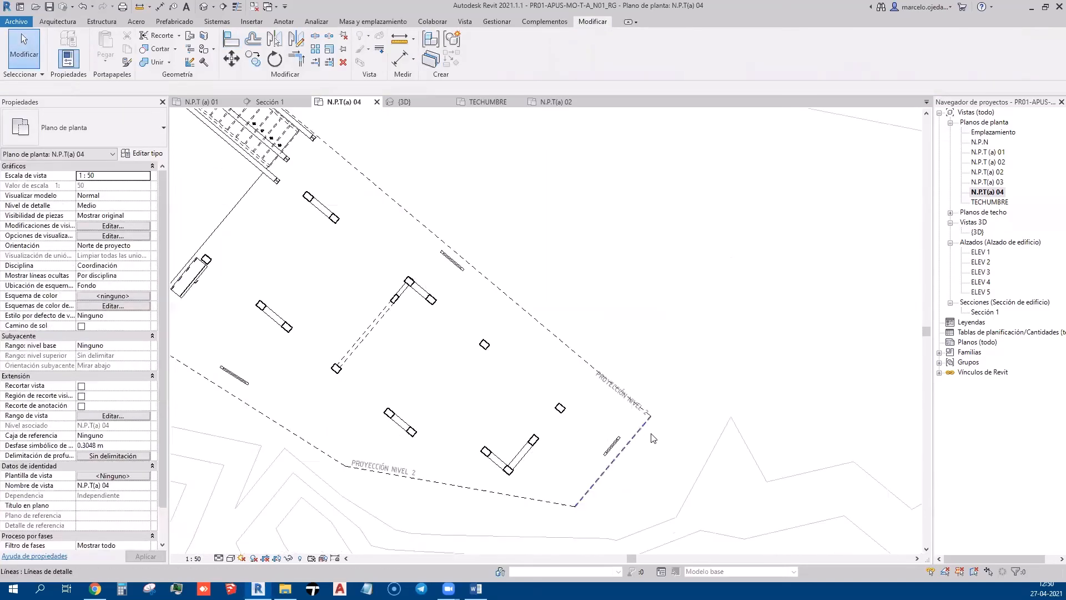
Shift the PROYECCIÓN NIVEL 2 label down-left off the dashed line
drag(599, 393, 584, 401)
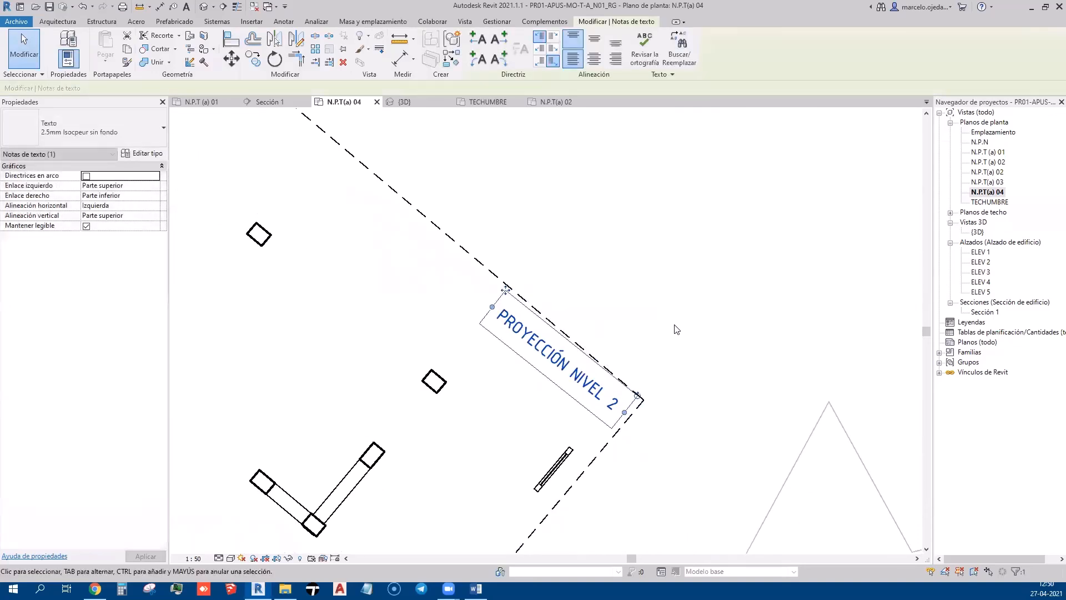
click(672, 323)
scroll(664, 318, down, 3)
scroll(688, 323, down, 4)
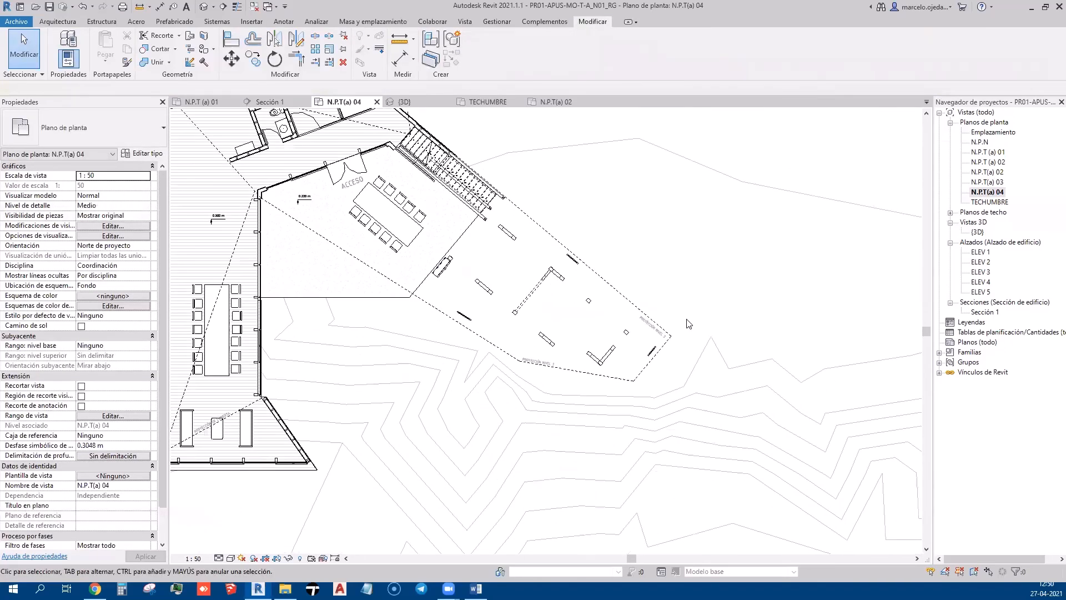